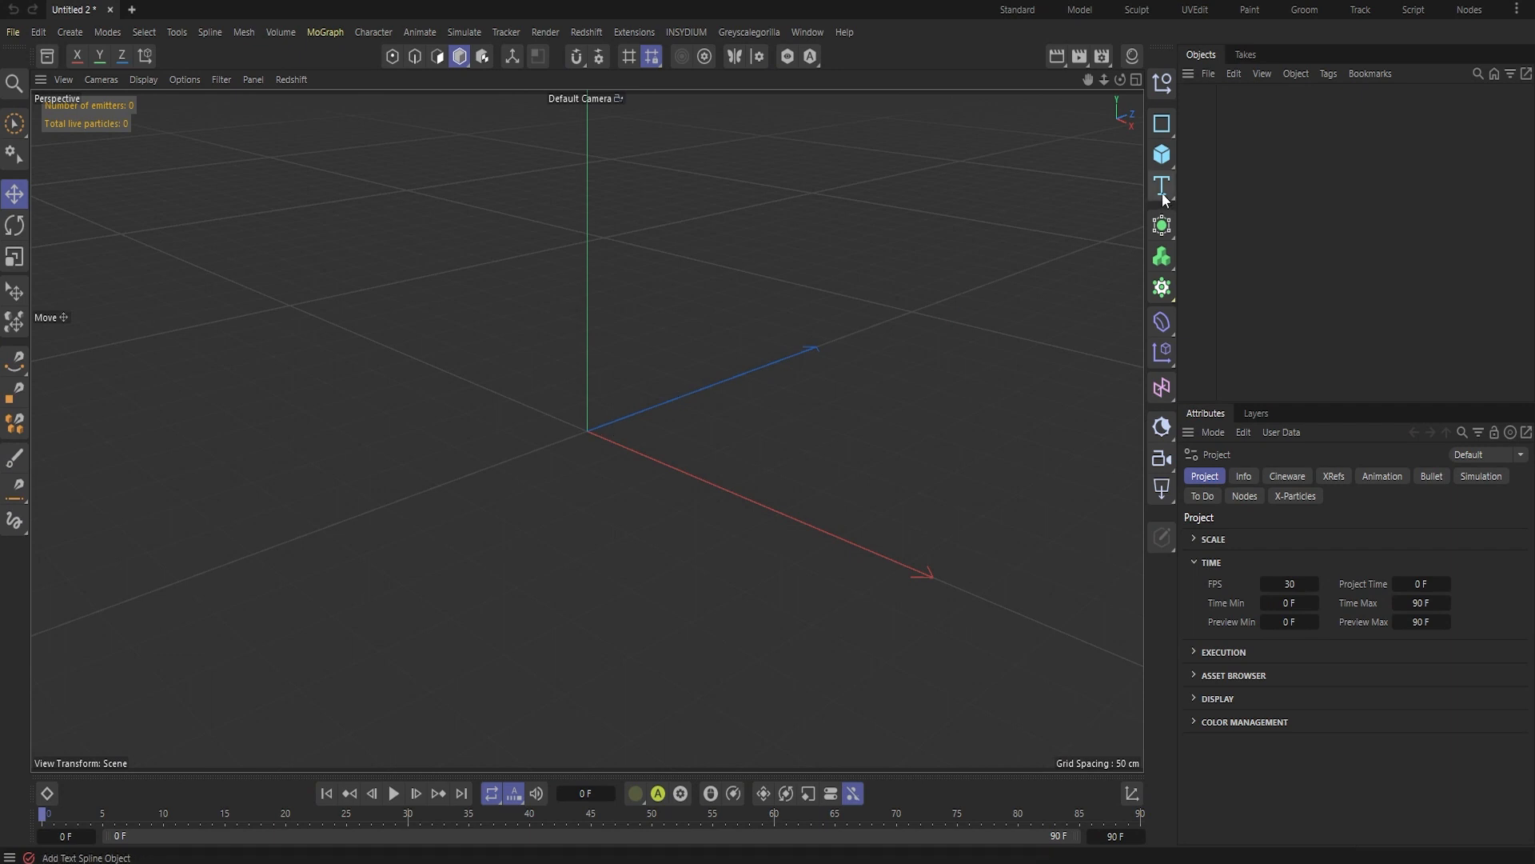
# - Add a 3D Text object to the scene
pyautogui.click(1162, 193)
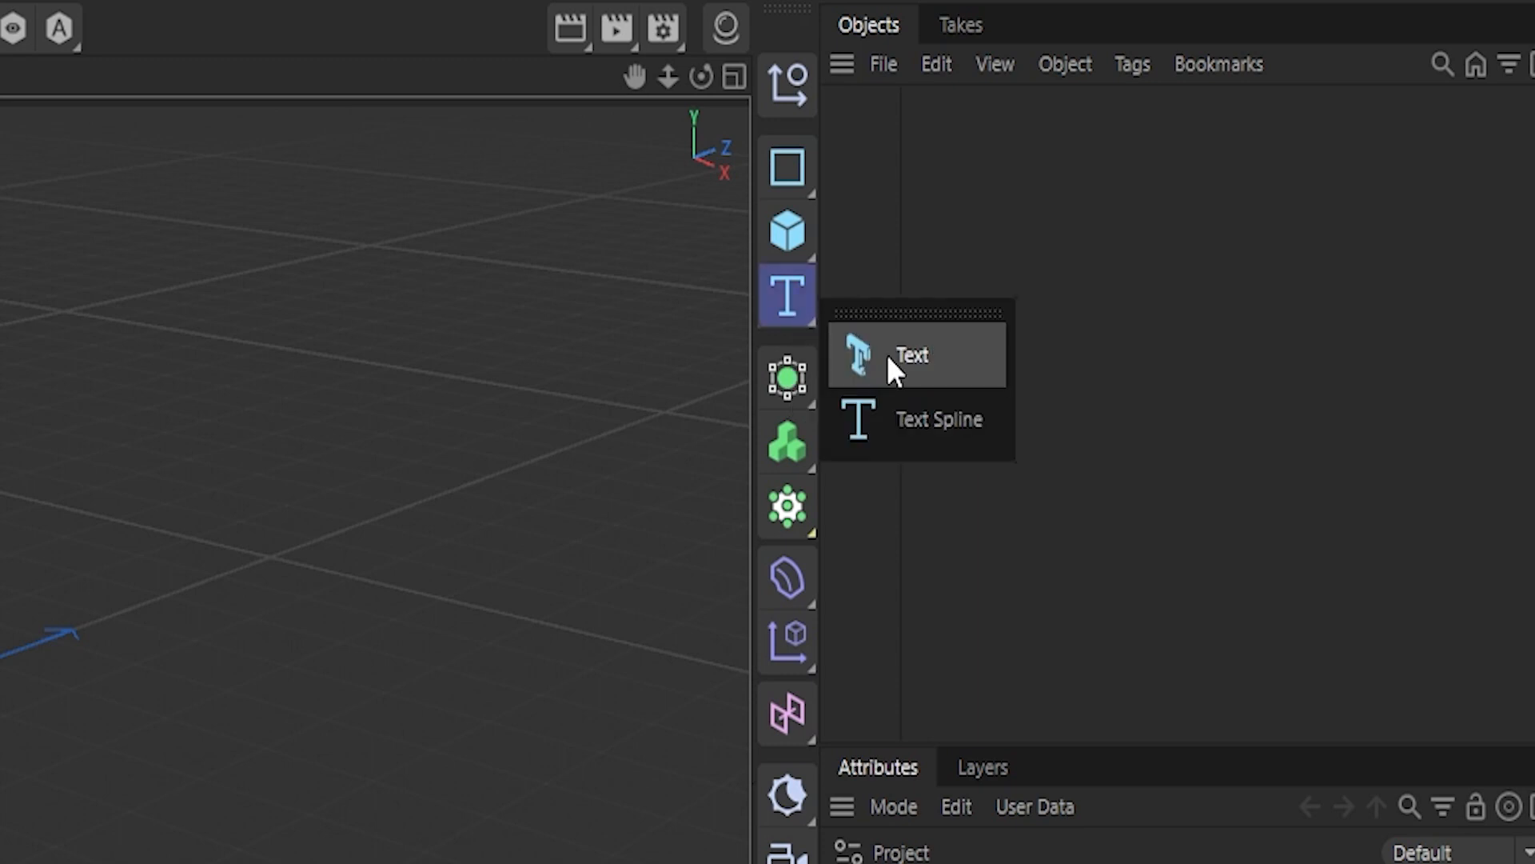
pyautogui.click(888, 355)
pyautogui.keyDown('alt'); pyautogui.moveTo(768, 404); pyautogui.dragTo(838, 418); pyautogui.keyUp('alt')
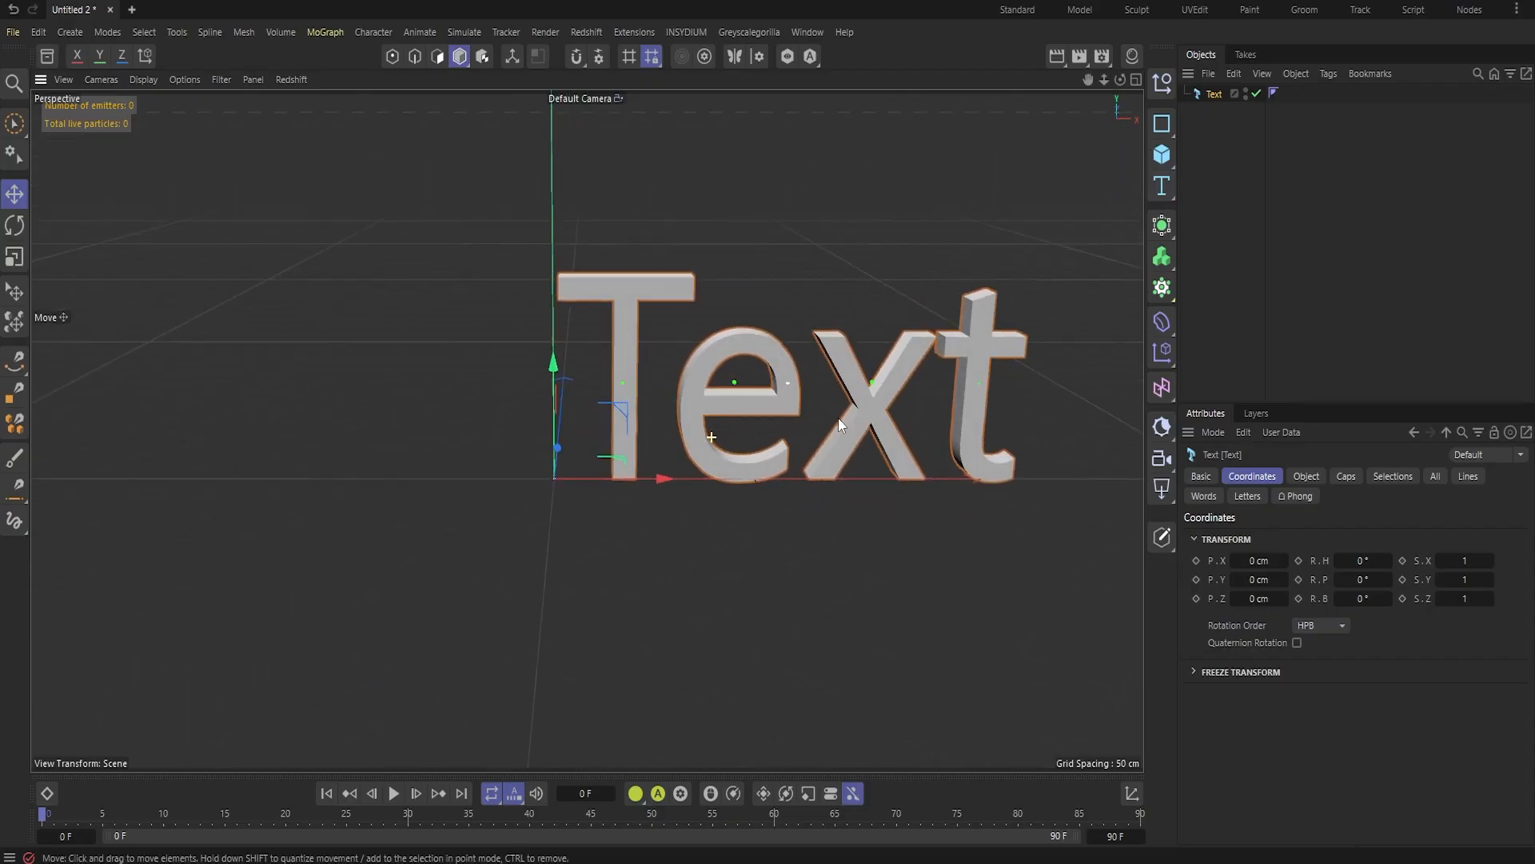
# - Set the Text object's extrusion depth to 70 cm
pyautogui.click(1301, 479)
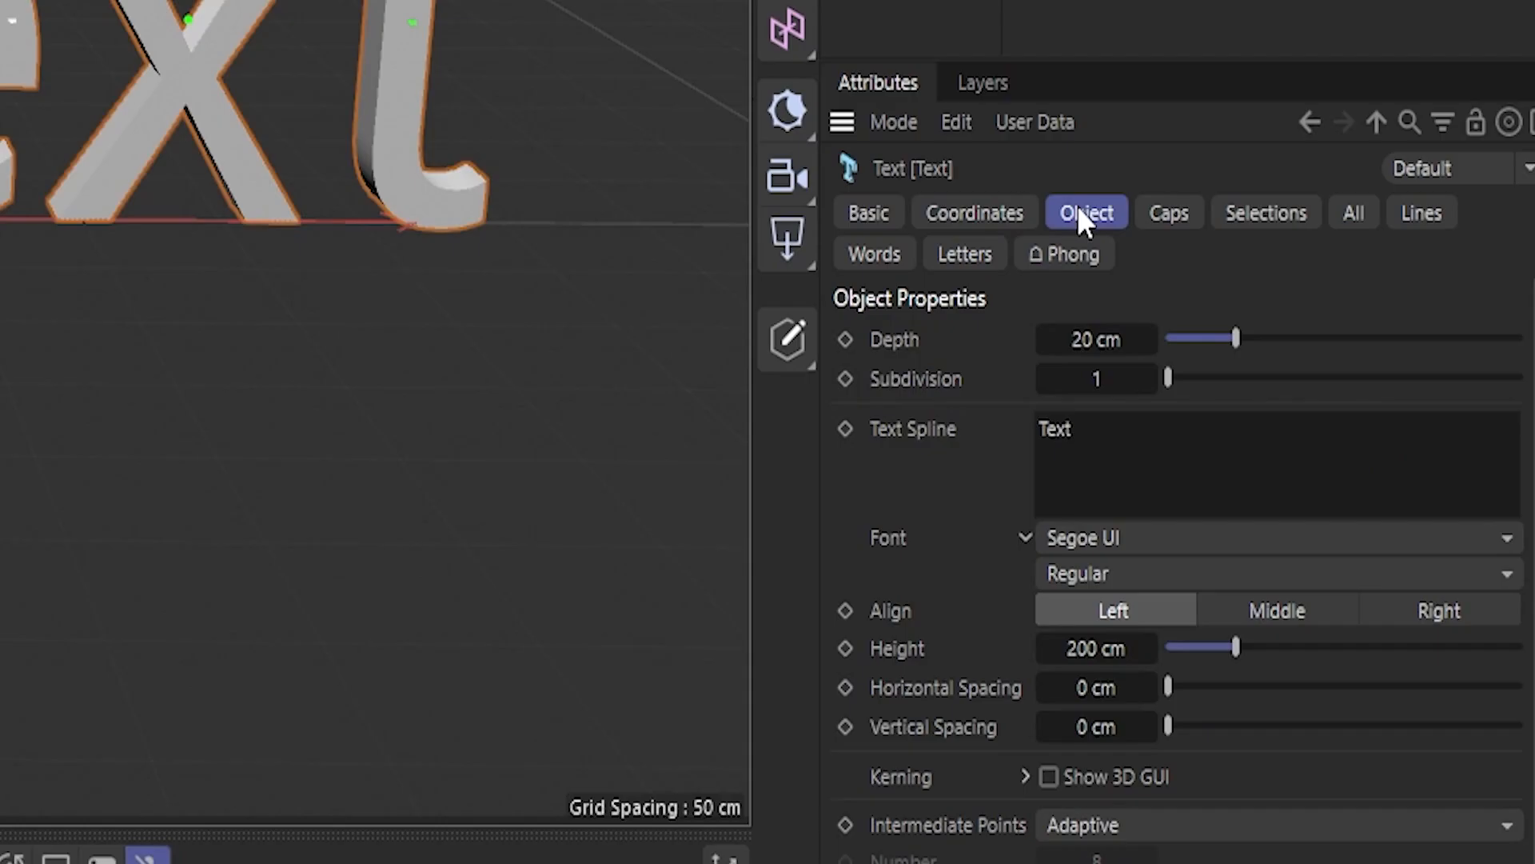
pyautogui.click(1305, 533)
pyautogui.press('BackSpace')
pyautogui.write('70')
pyautogui.press('Return')
pyautogui.keyDown('alt'); pyautogui.moveTo(824, 439); pyautogui.dragTo(665, 477); pyautogui.keyUp('alt')
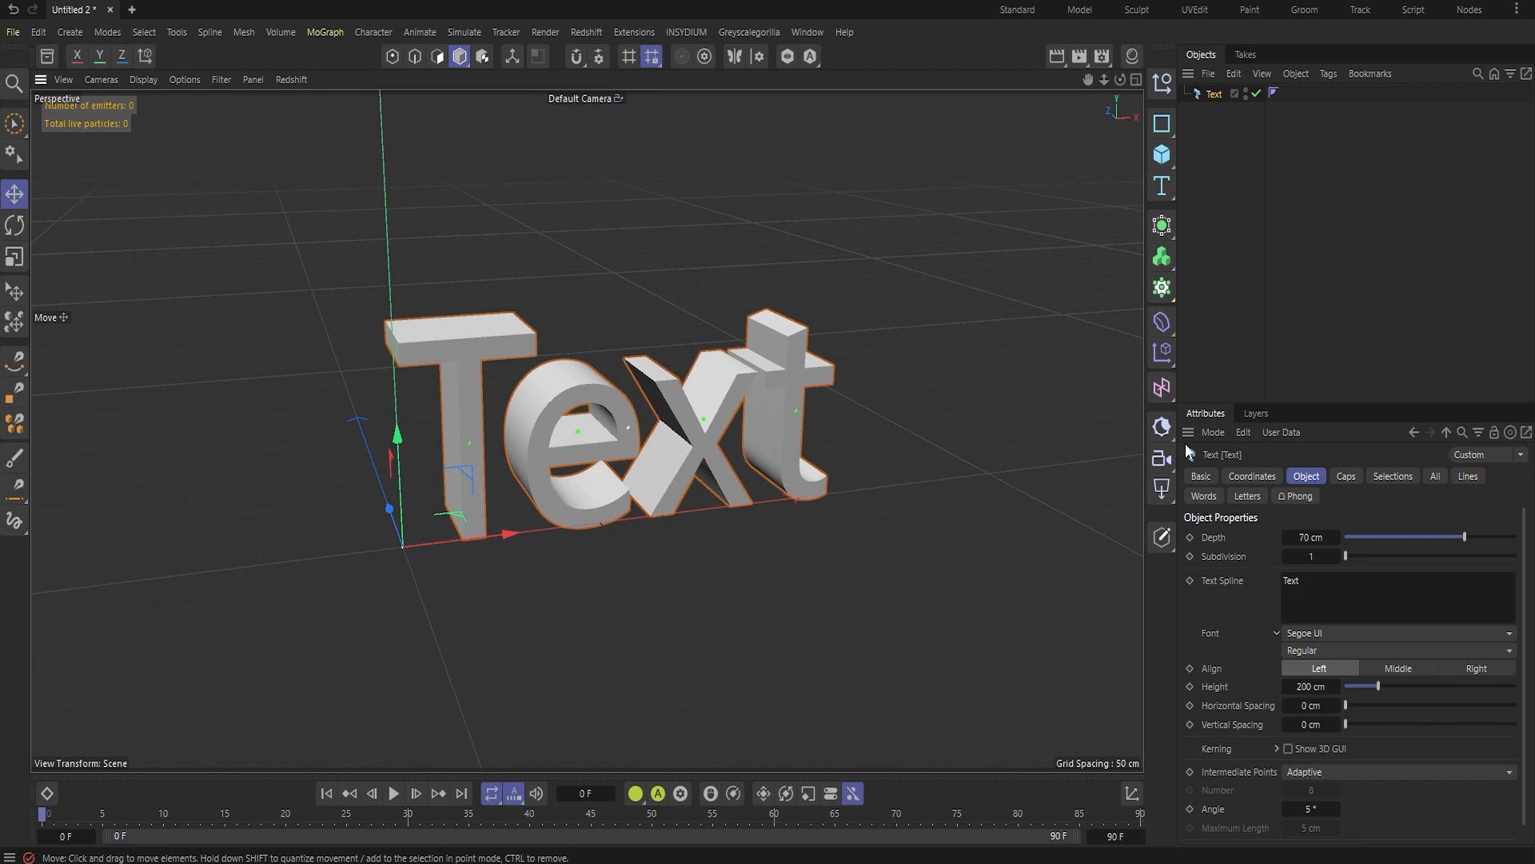
# - Replace the Text object's placeholder wording with "TUTORIAL"
pyautogui.click(1274, 589)
pyautogui.doubleClick(1284, 579)
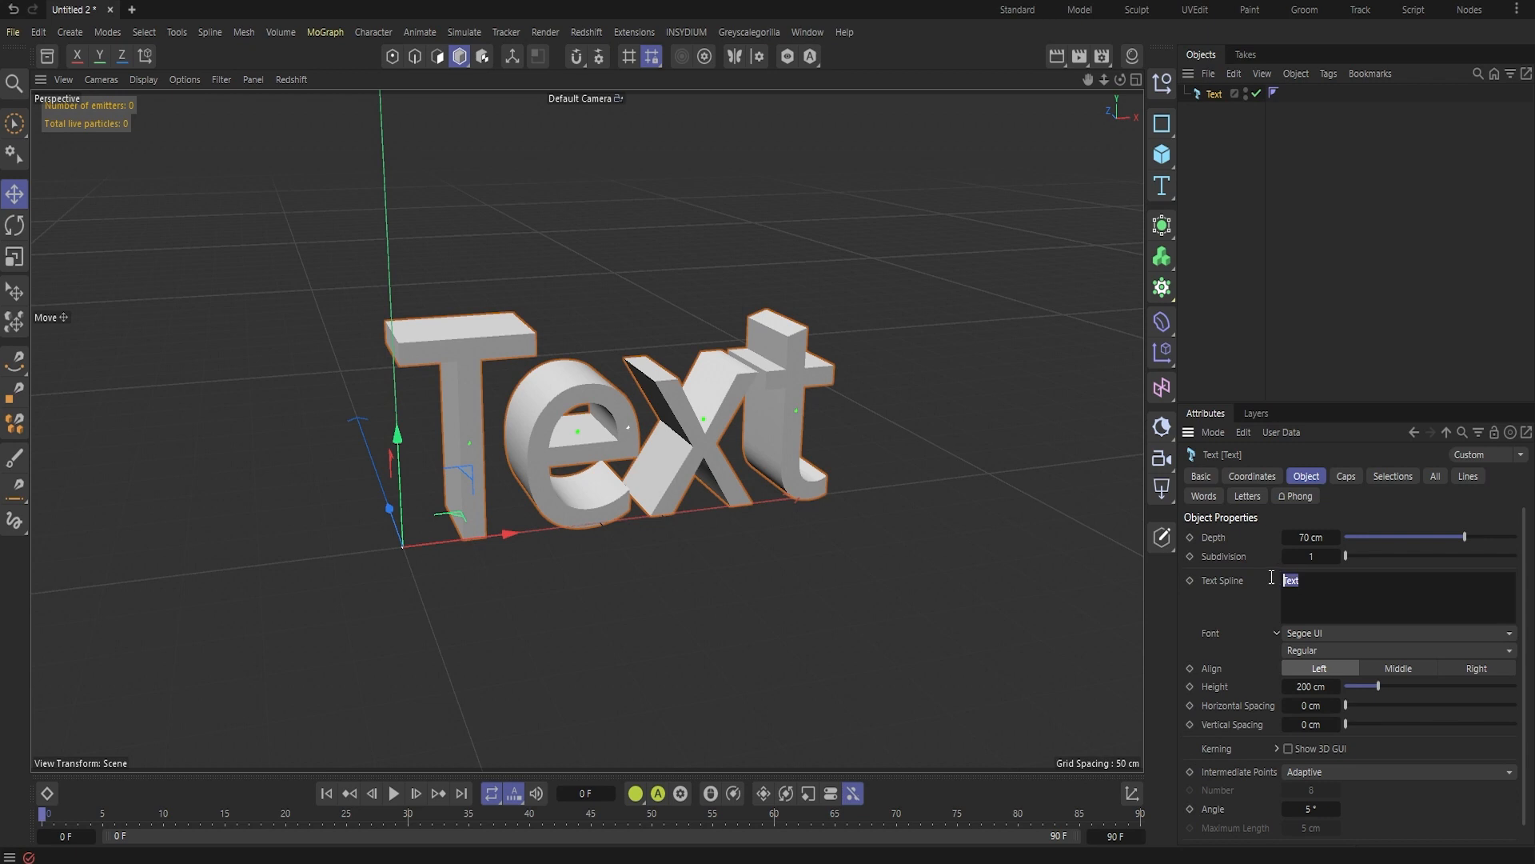
pyautogui.write('TUTORIAL')
pyautogui.click(863, 563)
pyautogui.keyDown('alt'); pyautogui.moveTo(998, 416); pyautogui.dragTo(804, 395); pyautogui.keyUp('alt')
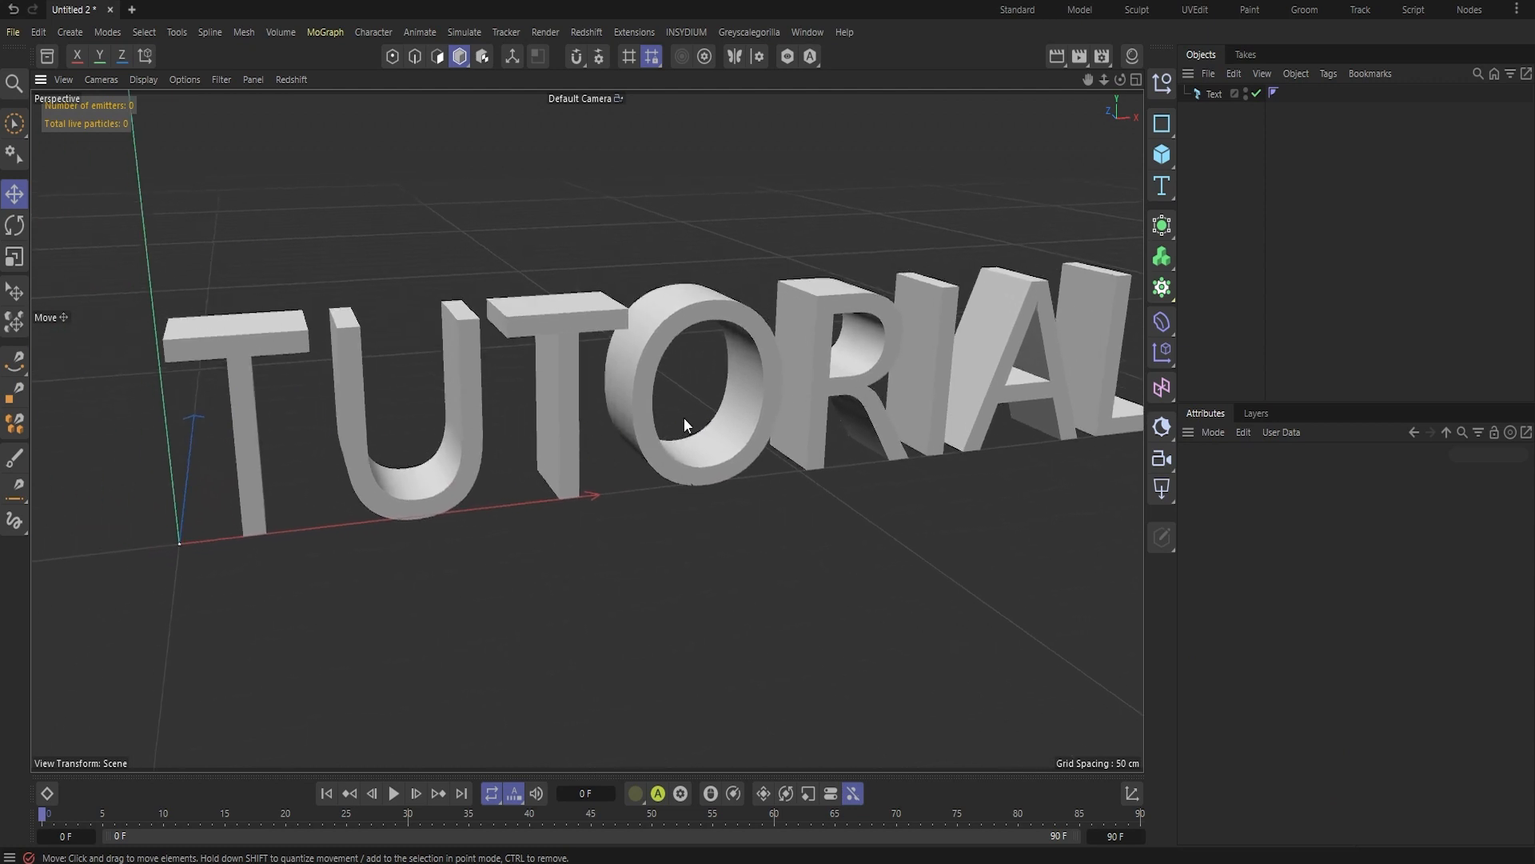
# - Set the Text object's alignment to Middle so it is centred on the origin
pyautogui.click(450, 361)
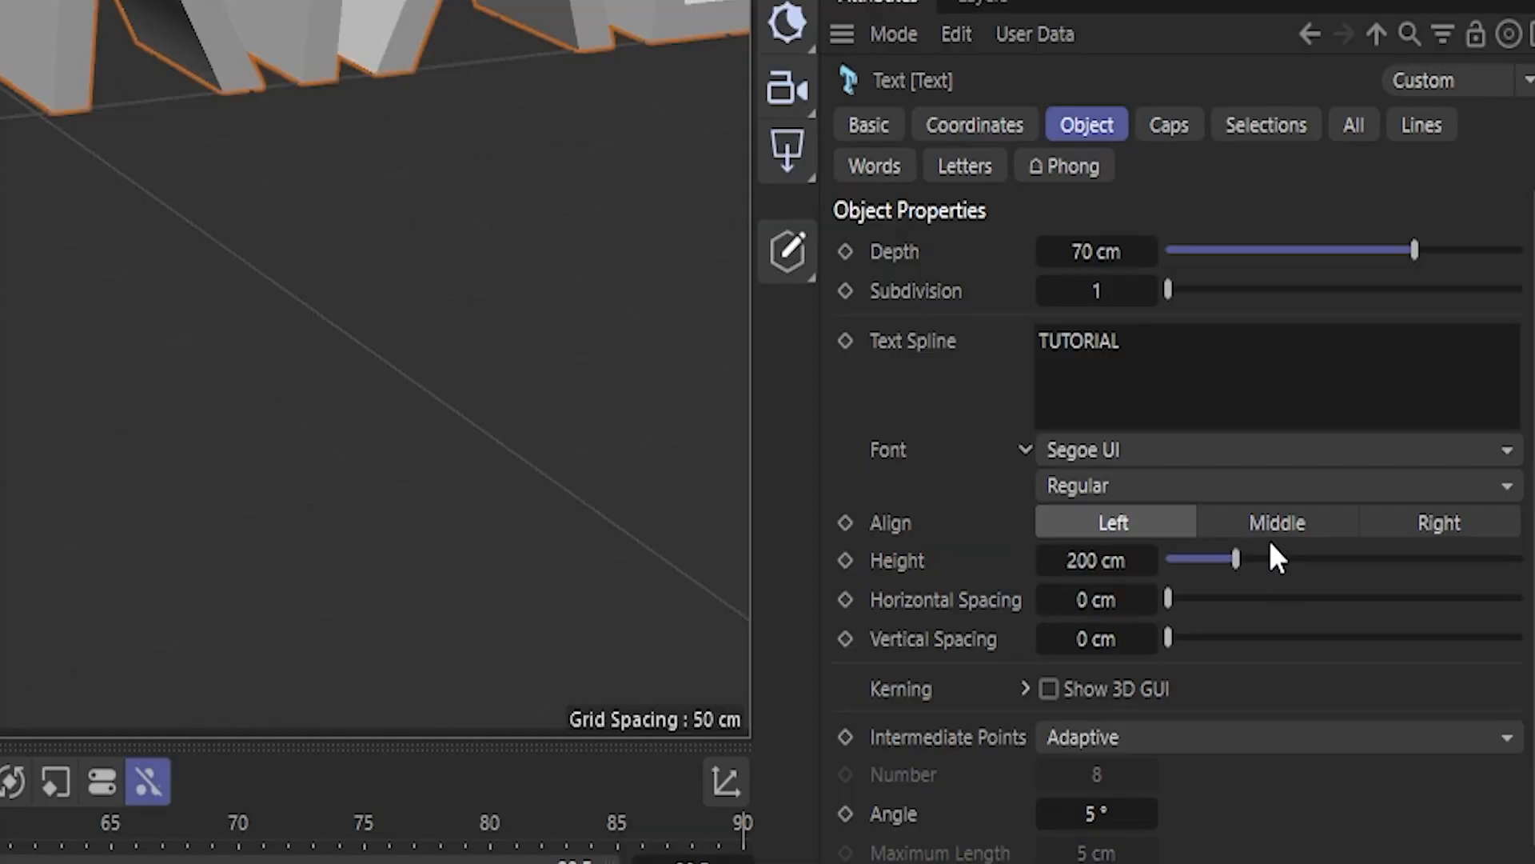
pyautogui.click(1282, 533)
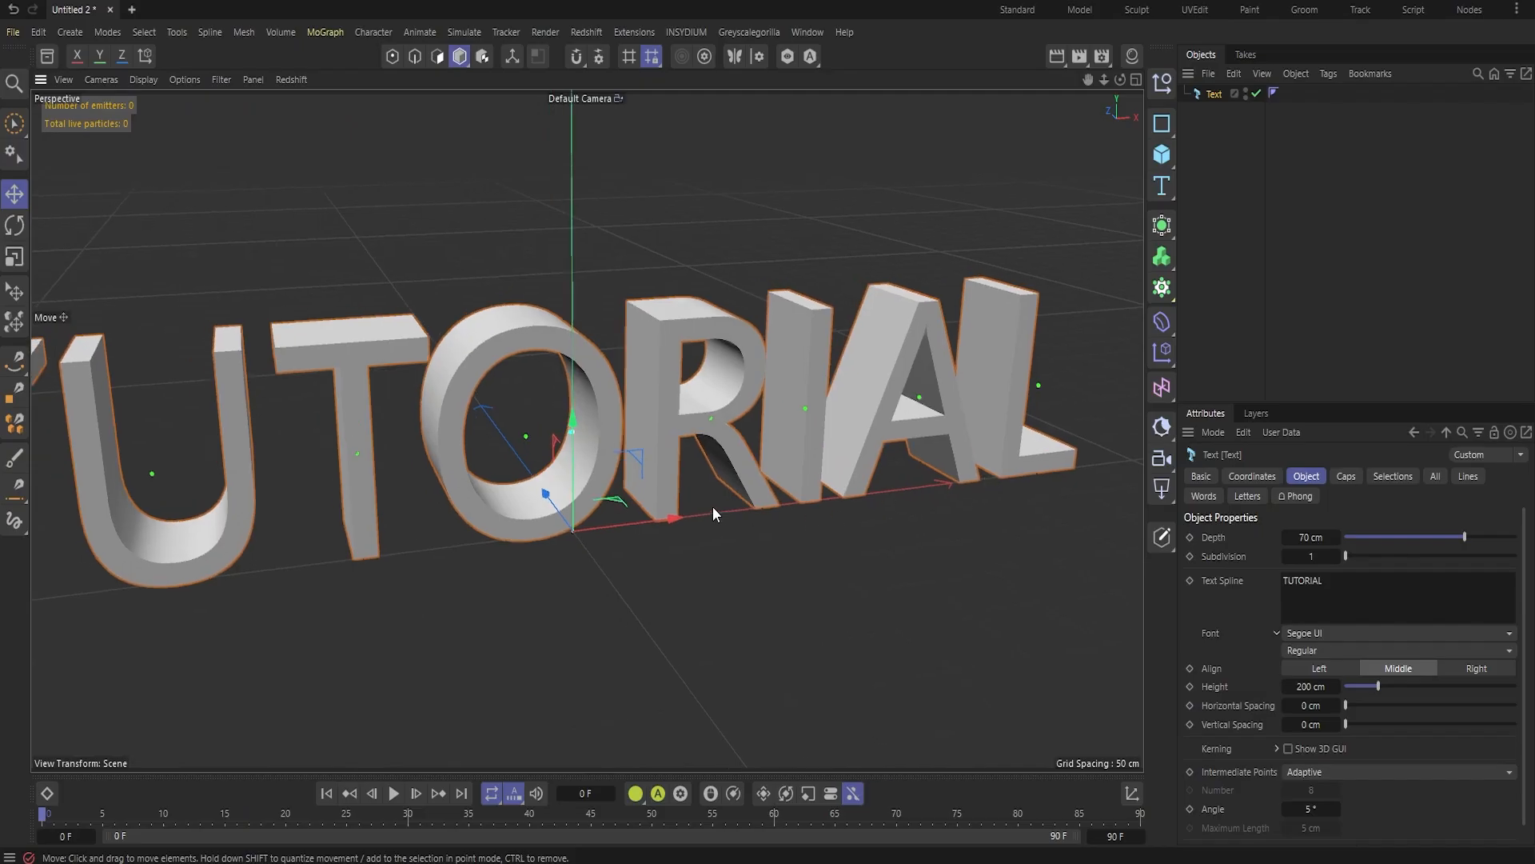
pyautogui.scroll(-5, 660, 490)
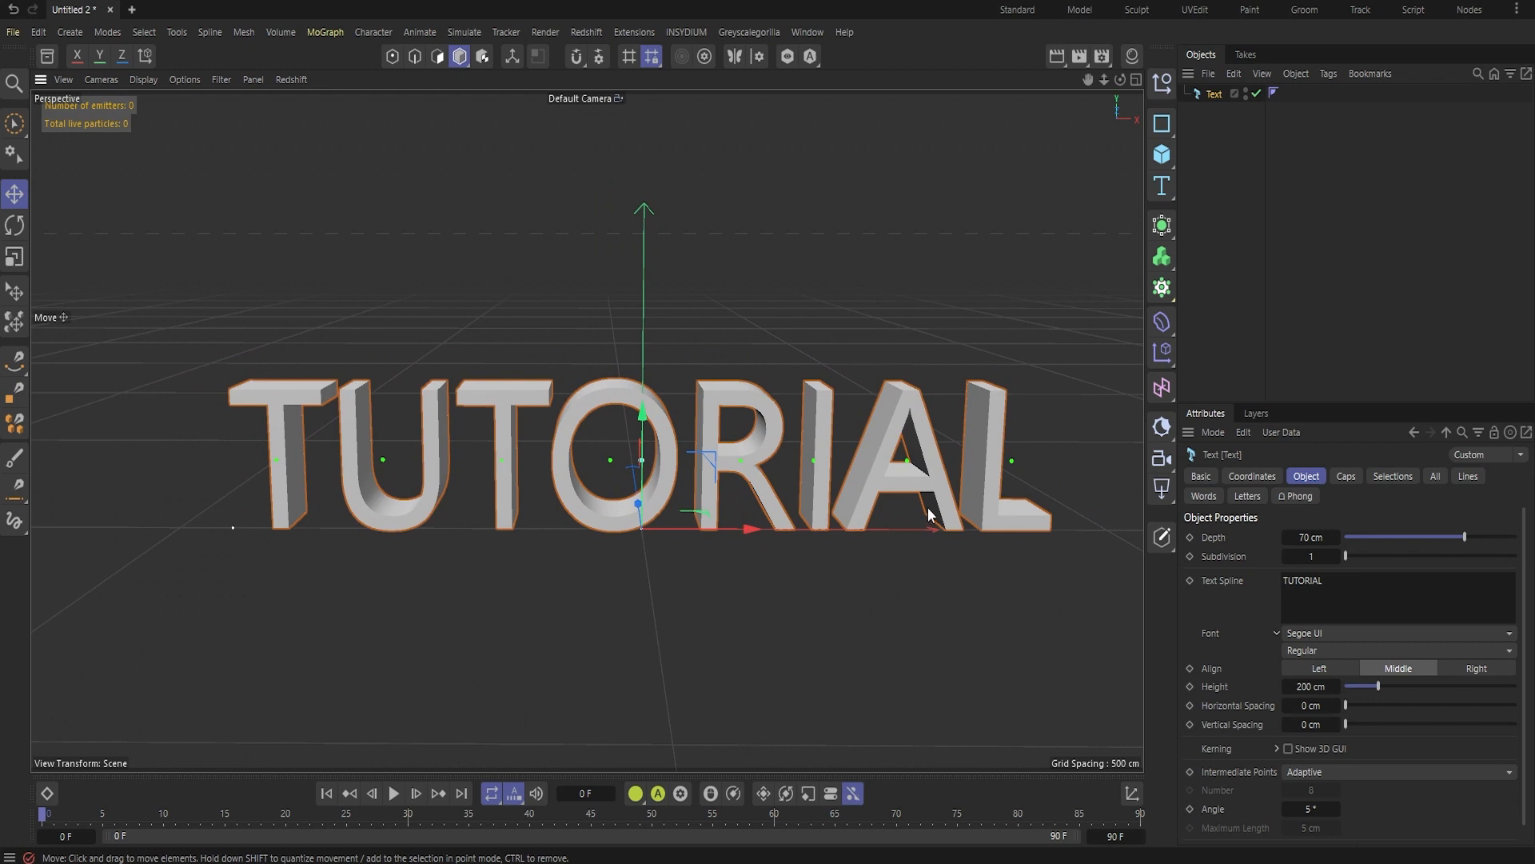
# - Change the text font to Haettenschweiler
pyautogui.click(1326, 633)
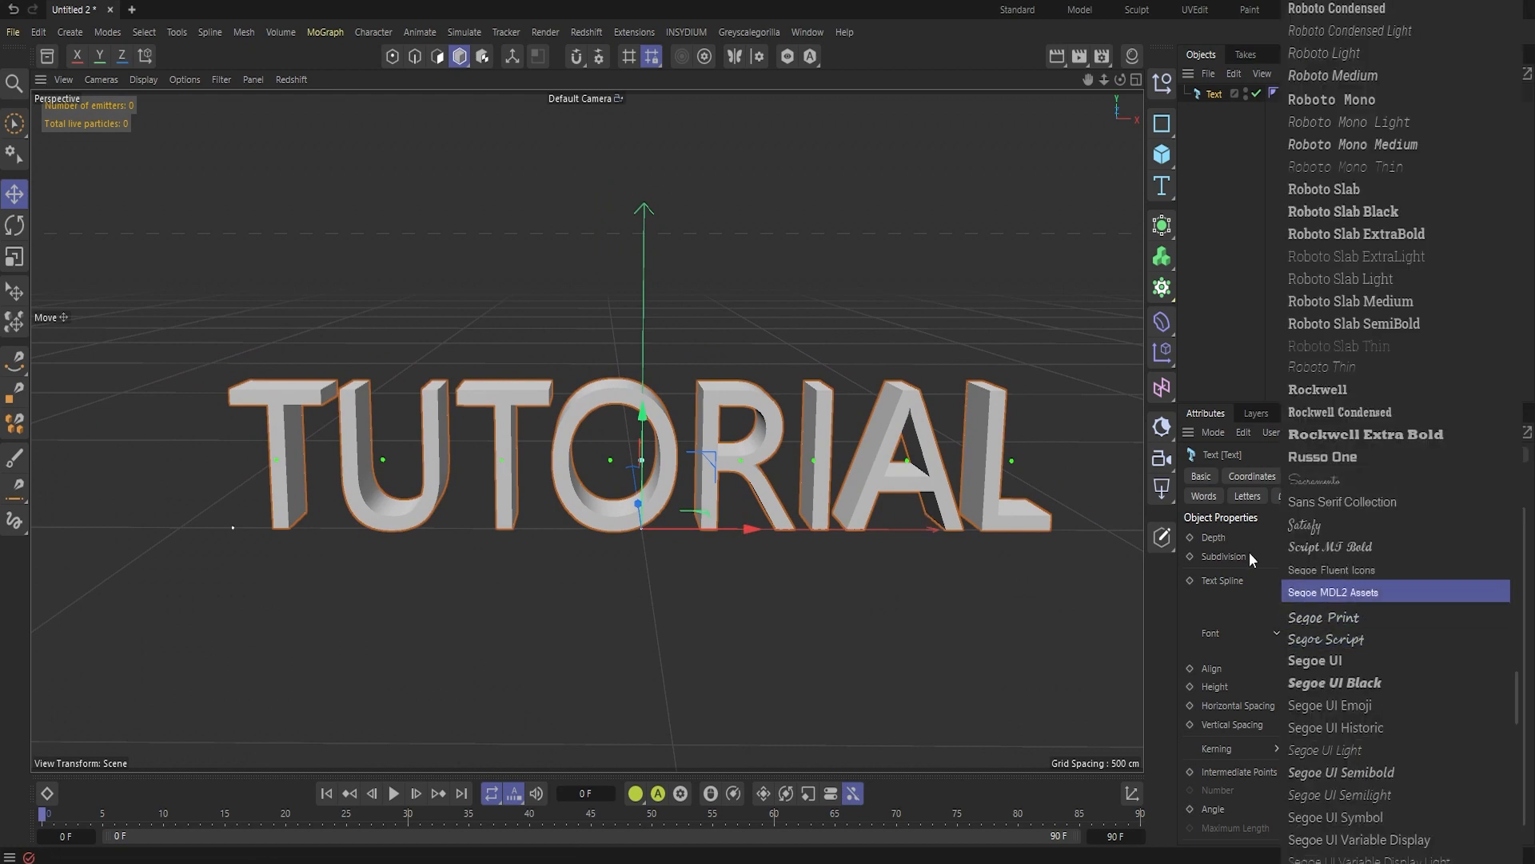
pyautogui.write('hae')
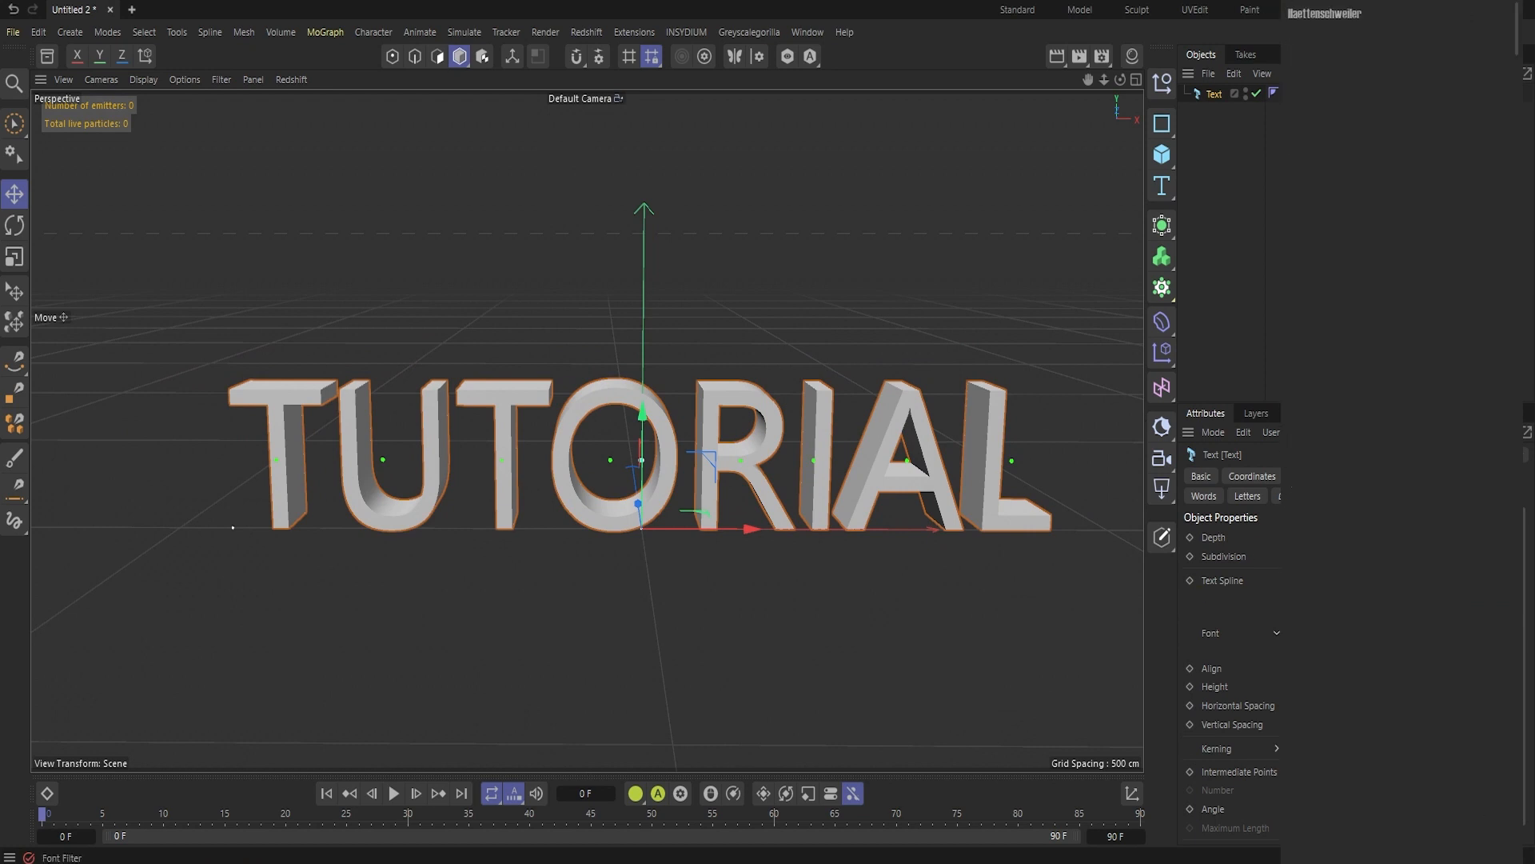
pyautogui.press('Return')
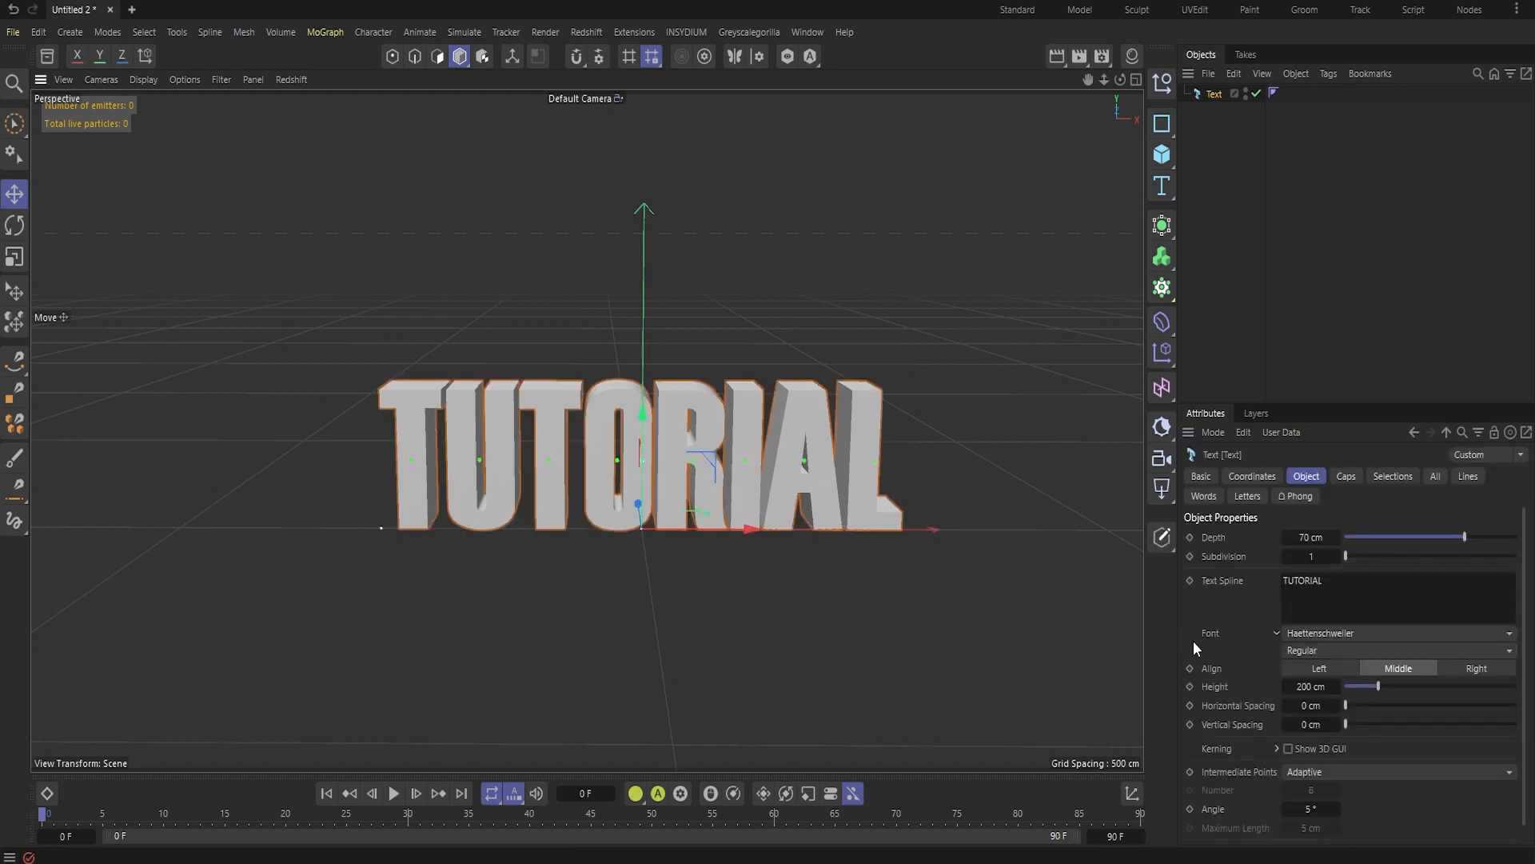
# - Set the text height to 140 cm and its horizontal spacing to -2 cm
pyautogui.click(1306, 687)
pyautogui.write('140')
pyautogui.press('Return')
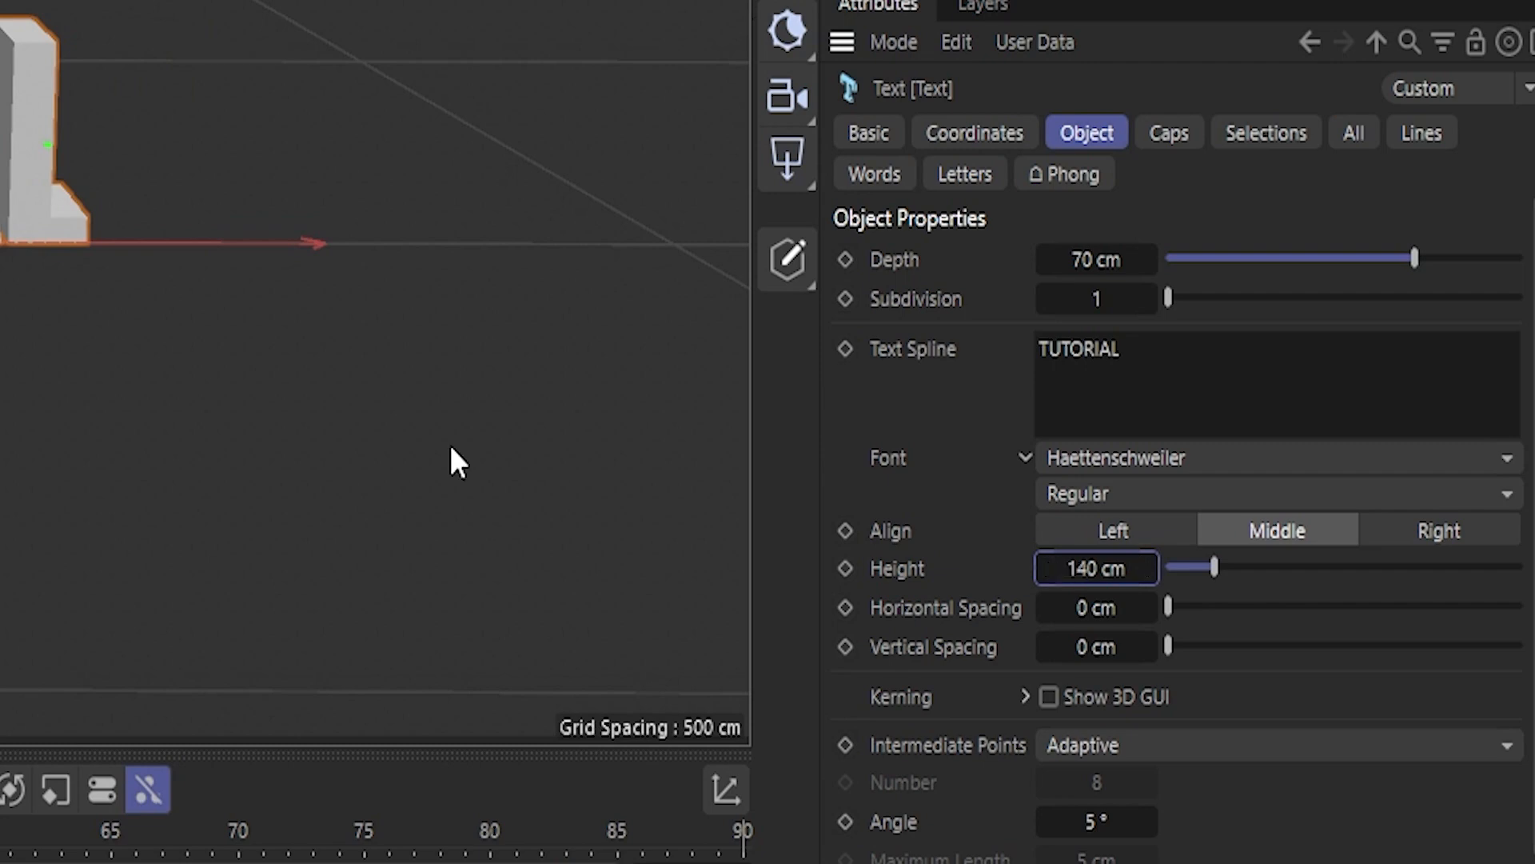
pyautogui.keyDown('alt'); pyautogui.moveTo(56, 148); pyautogui.dragTo(764, 544); pyautogui.keyUp('alt')
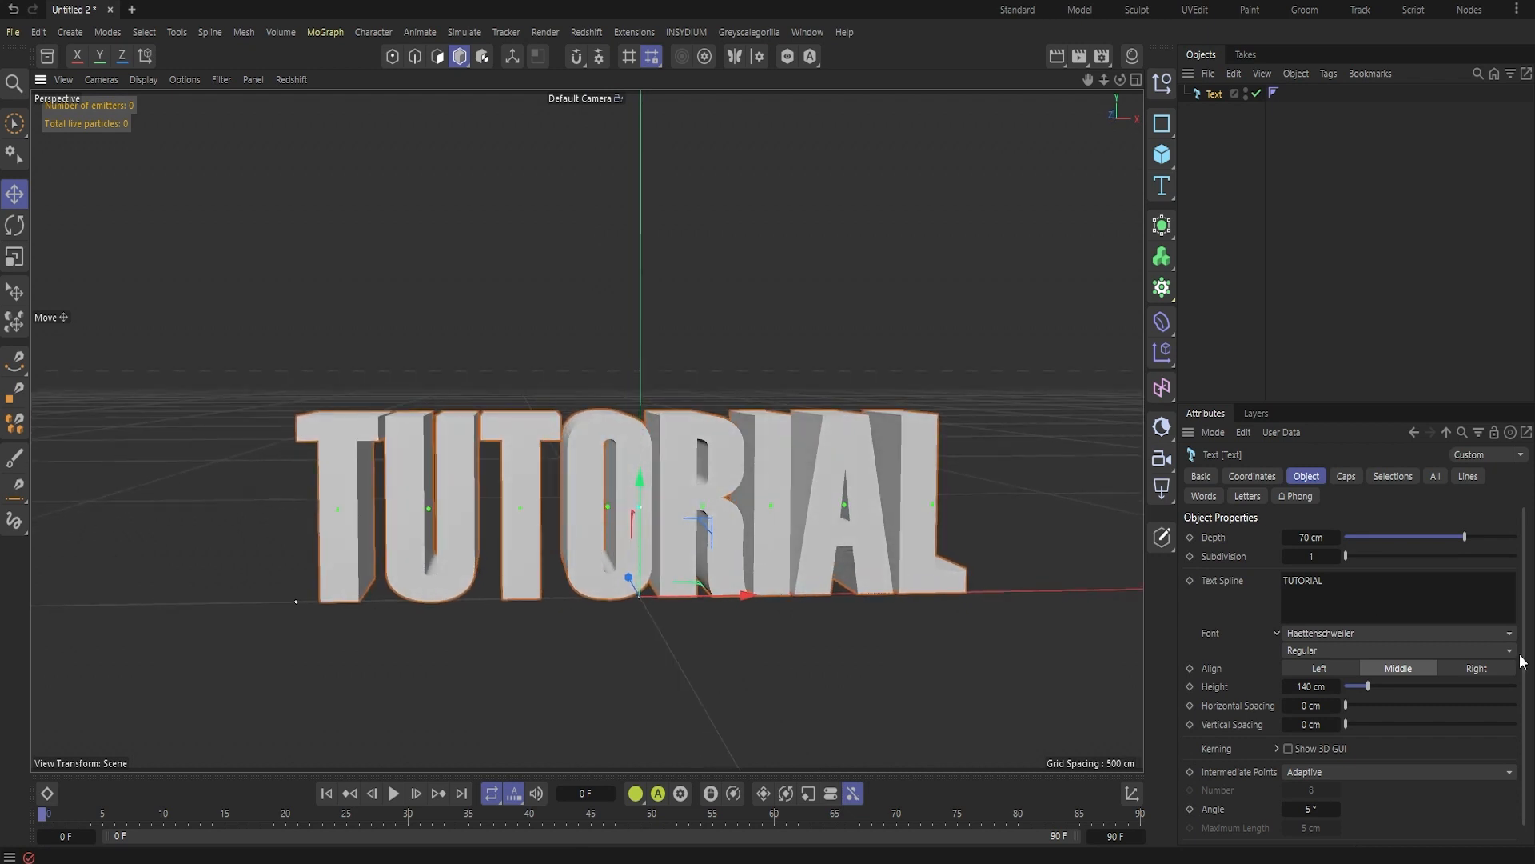
pyautogui.moveTo(1329, 705)
pyautogui.mouseDown()
pyautogui.moveTo(1303, 705)
pyautogui.moveTo(1320, 706)
pyautogui.mouseUp()
pyautogui.moveTo(709, 491)
pyautogui.keyDown('alt'); pyautogui.mouseDown()
pyautogui.moveTo(505, 486)
pyautogui.moveTo(541, 501)
pyautogui.moveTo(575, 476)
pyautogui.moveTo(560, 479)
pyautogui.moveTo(710, 463)
pyautogui.mouseUp(); pyautogui.keyUp('alt')
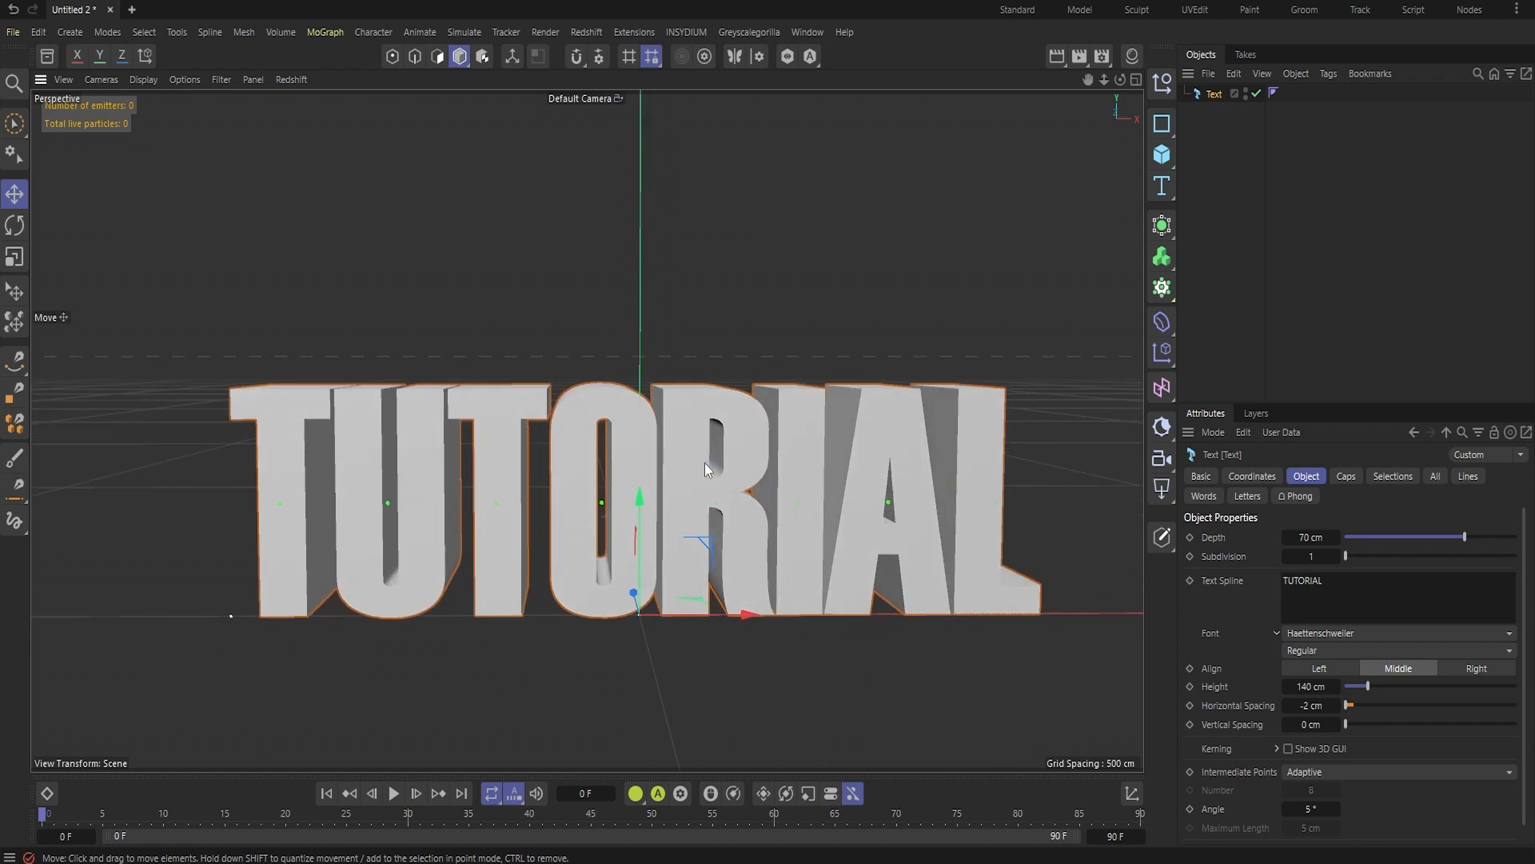
# - Set the text's intermediate points to Uniform
pyautogui.scroll(-1, 1321, 753)
pyautogui.click(1323, 754)
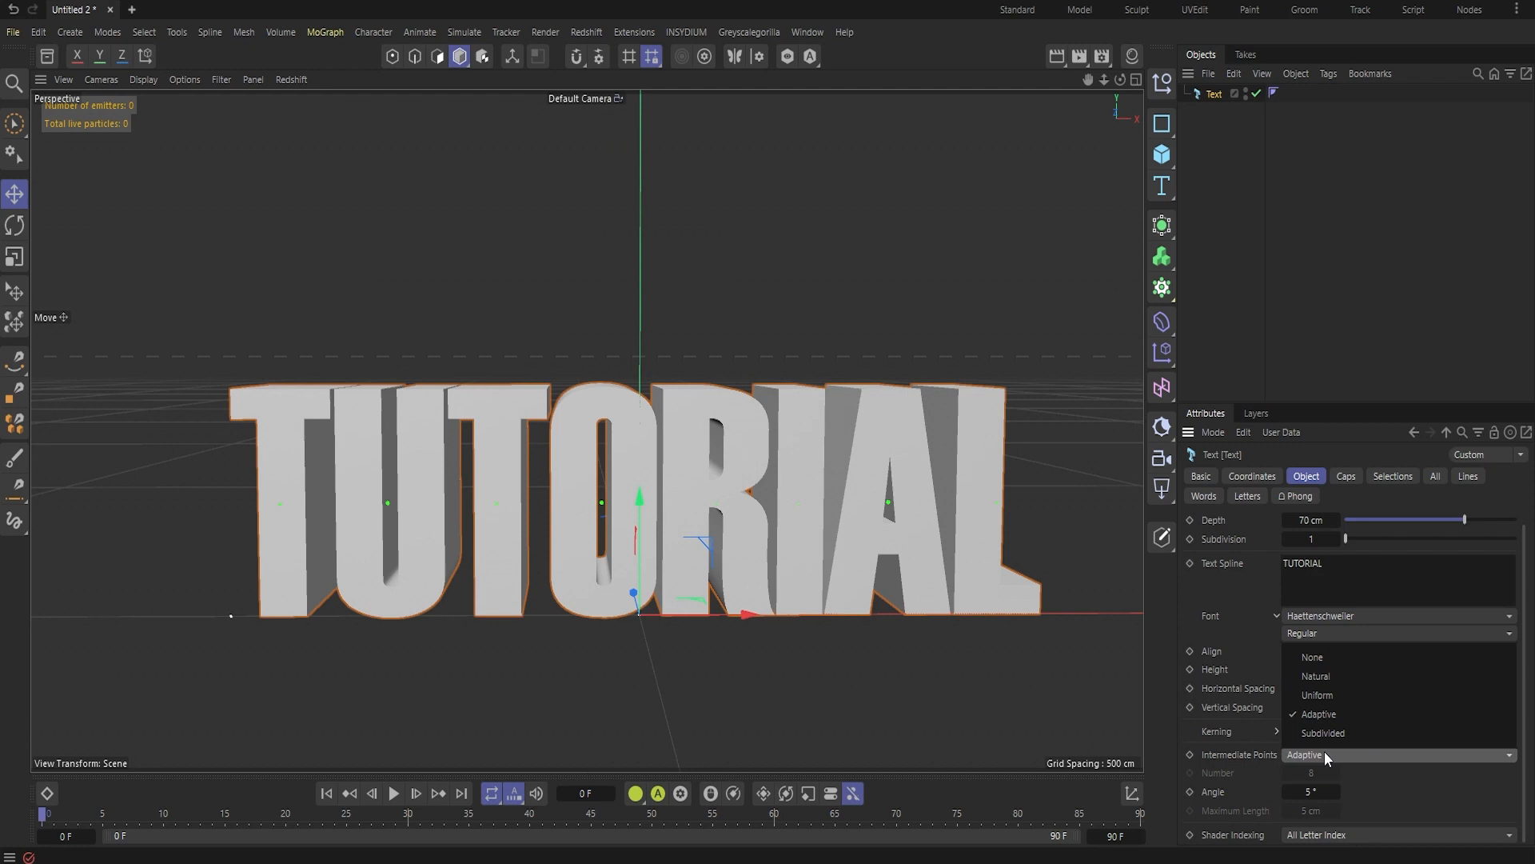
pyautogui.click(1333, 688)
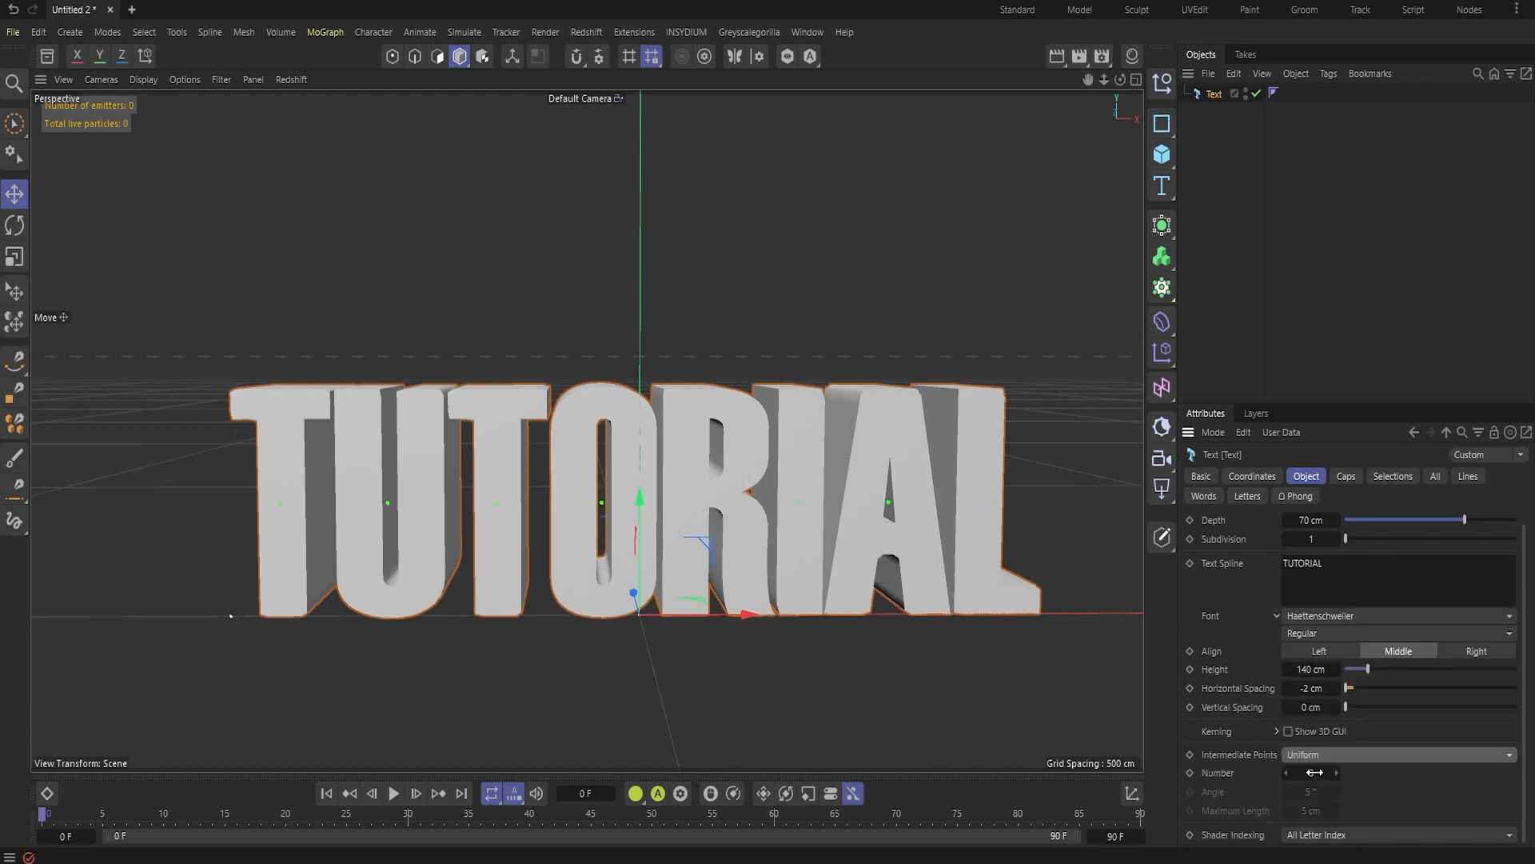
# - Switch the intermediate points to Adaptive and back to Uniform to compare the letter edges
pyautogui.moveTo(960, 553)
pyautogui.keyDown('alt'); pyautogui.mouseDown()
pyautogui.moveTo(944, 573)
pyautogui.moveTo(970, 548)
pyautogui.mouseUp(); pyautogui.keyUp('alt')
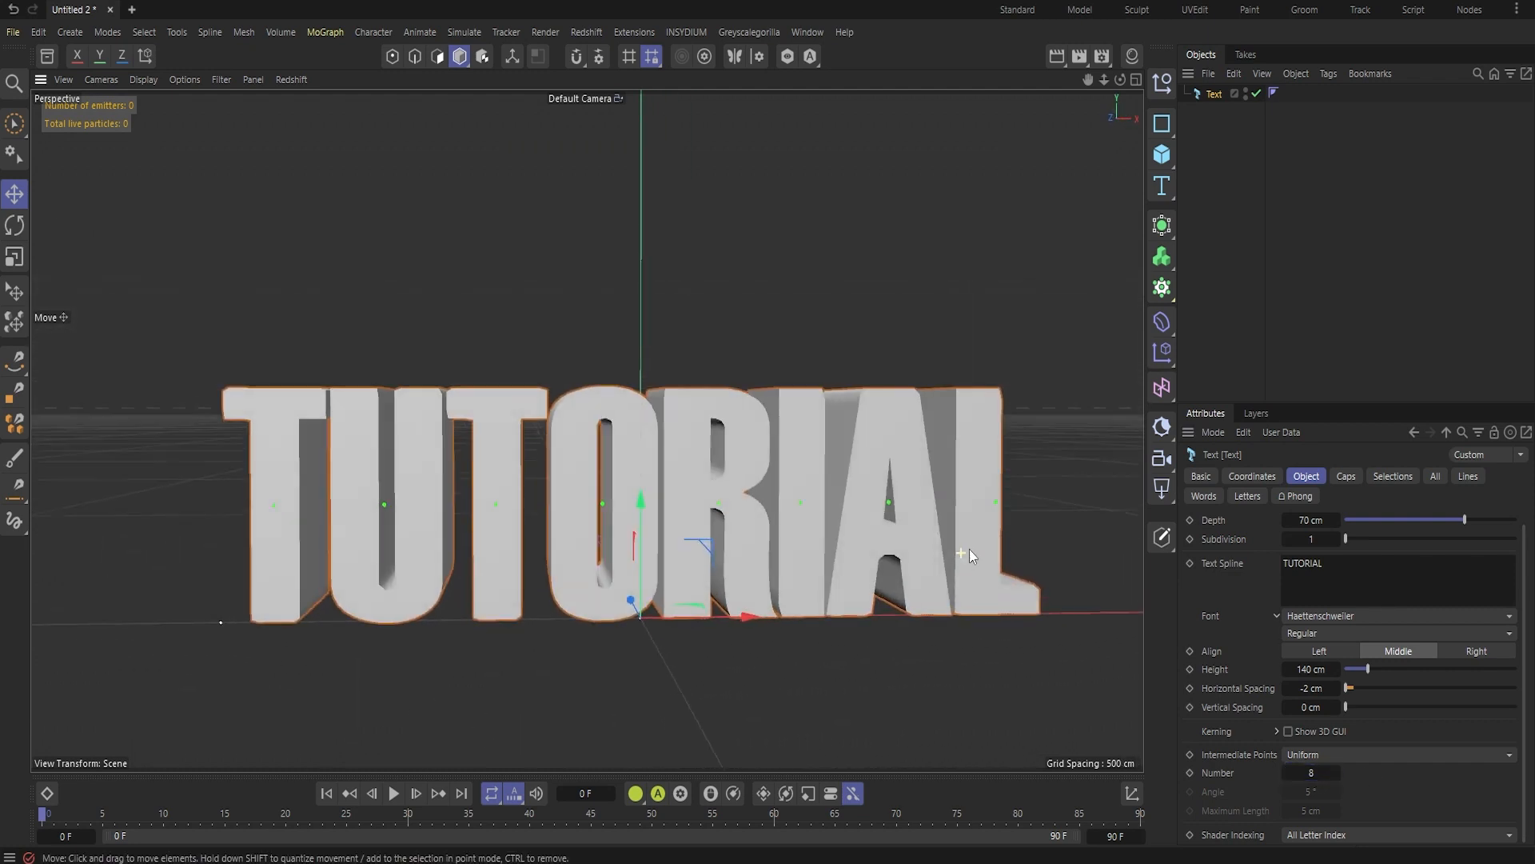
pyautogui.click(1320, 752)
pyautogui.click(1321, 717)
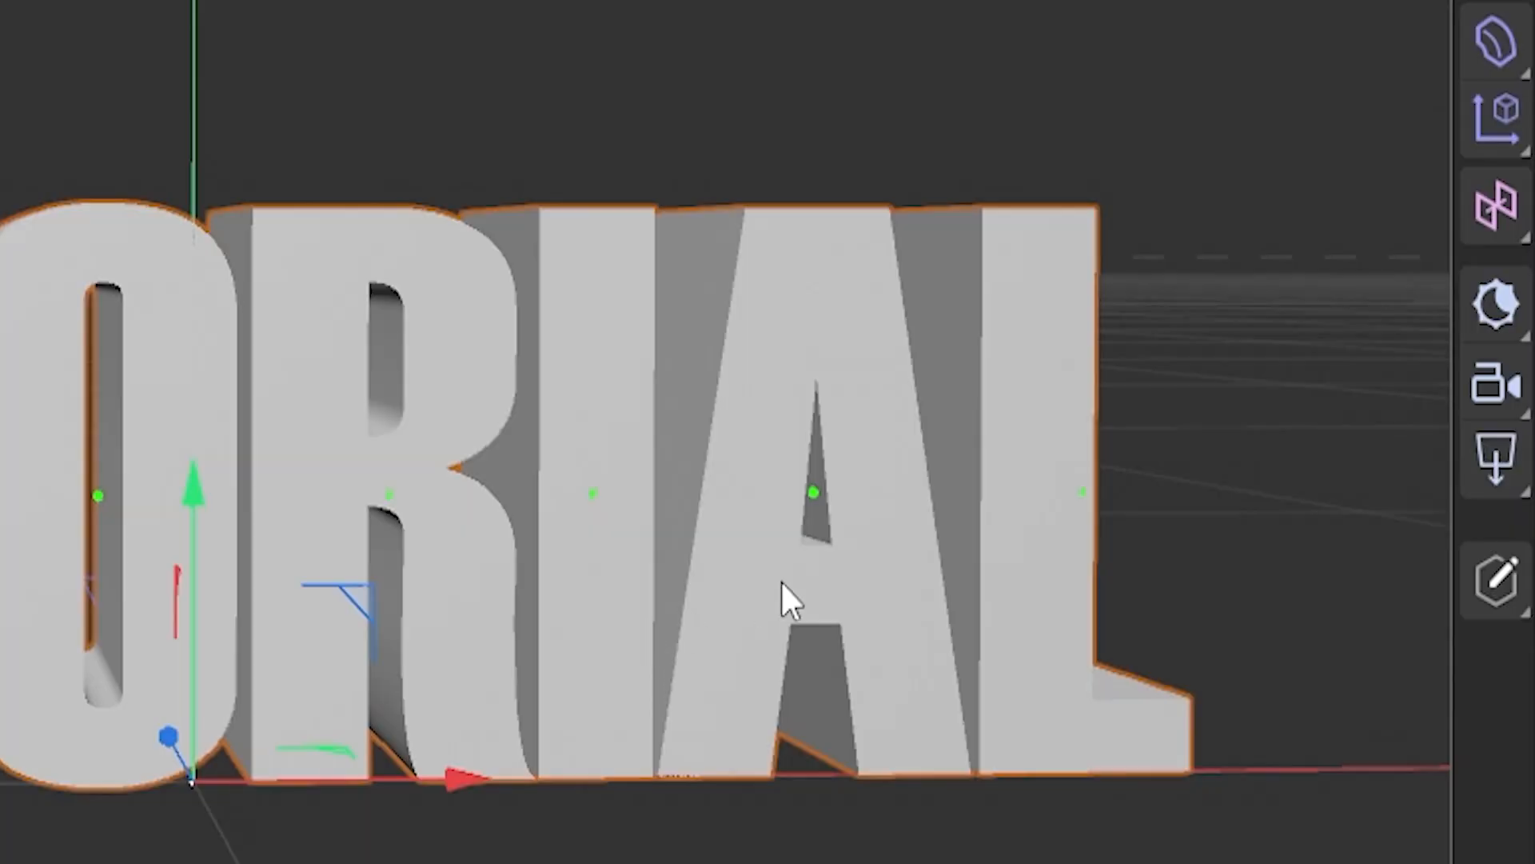
pyautogui.keyDown('alt'); pyautogui.moveTo(782, 582); pyautogui.dragTo(822, 257); pyautogui.keyUp('alt')
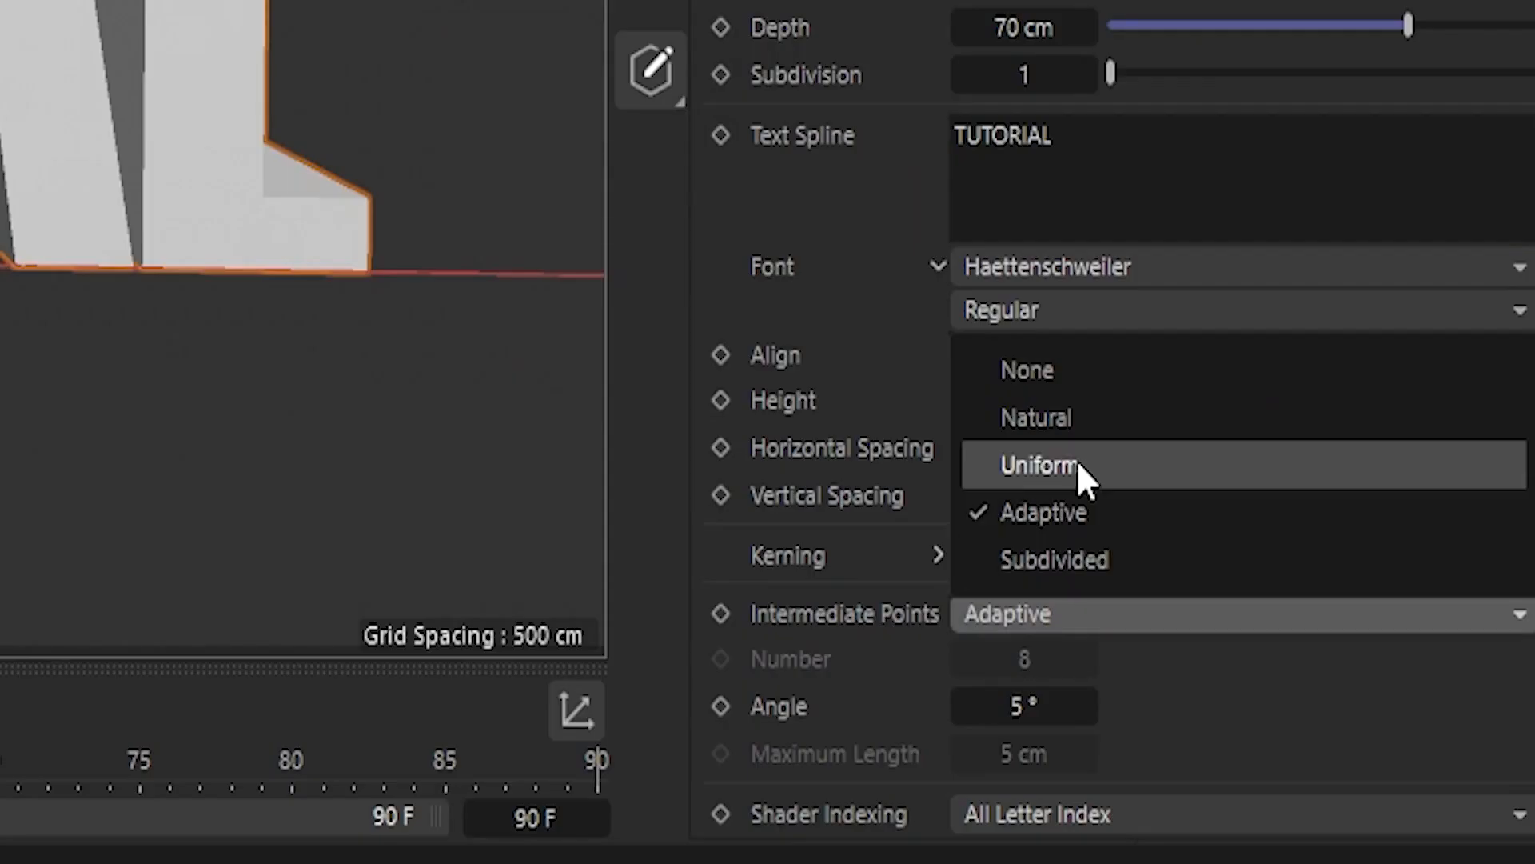
pyautogui.click(1077, 462)
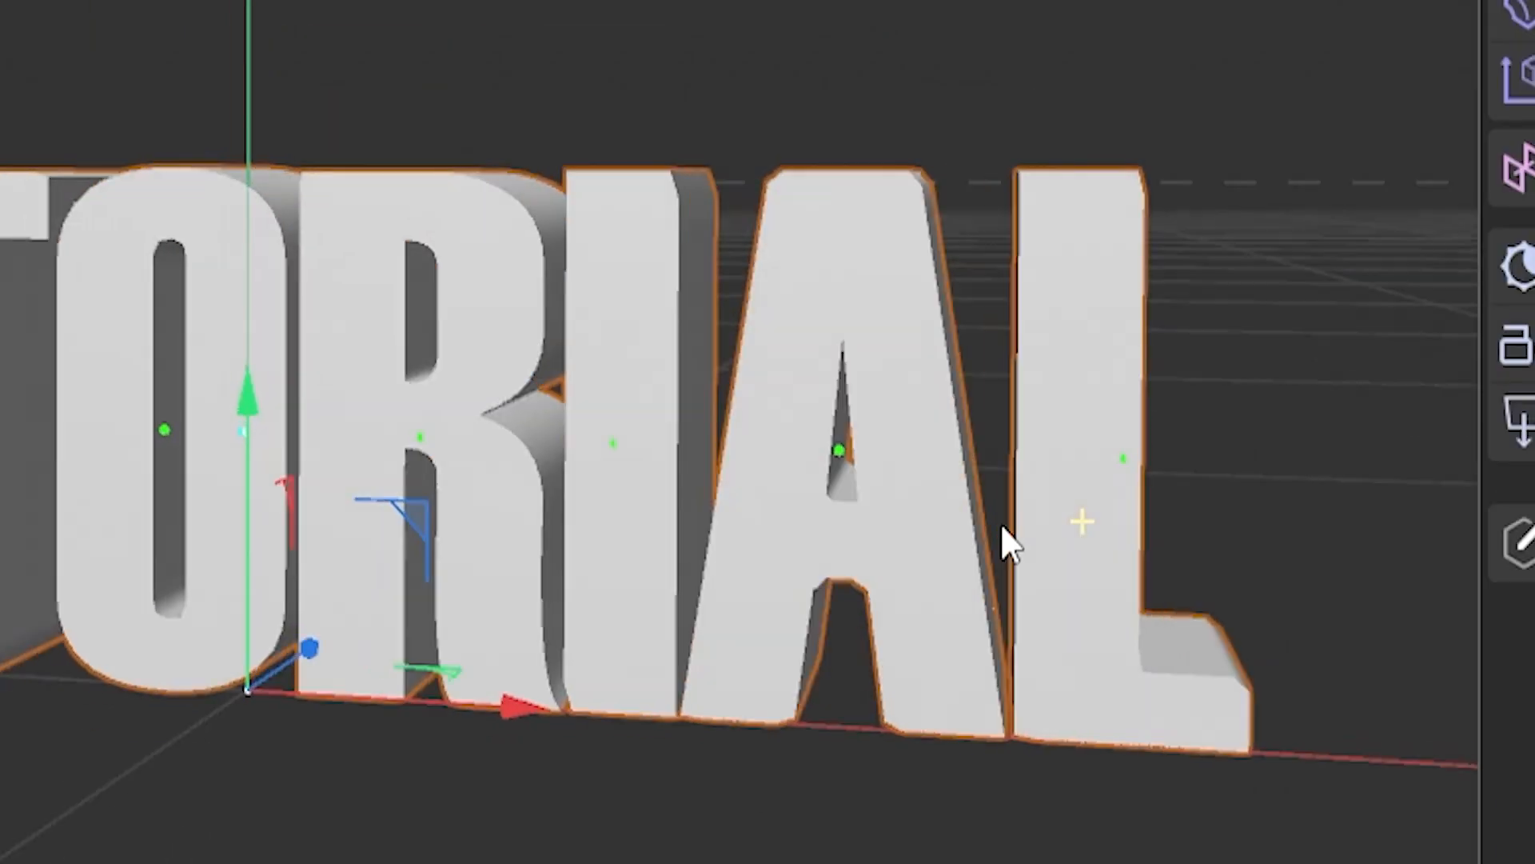
pyautogui.keyDown('alt'); pyautogui.moveTo(1000, 523); pyautogui.dragTo(1091, 600); pyautogui.keyUp('alt')
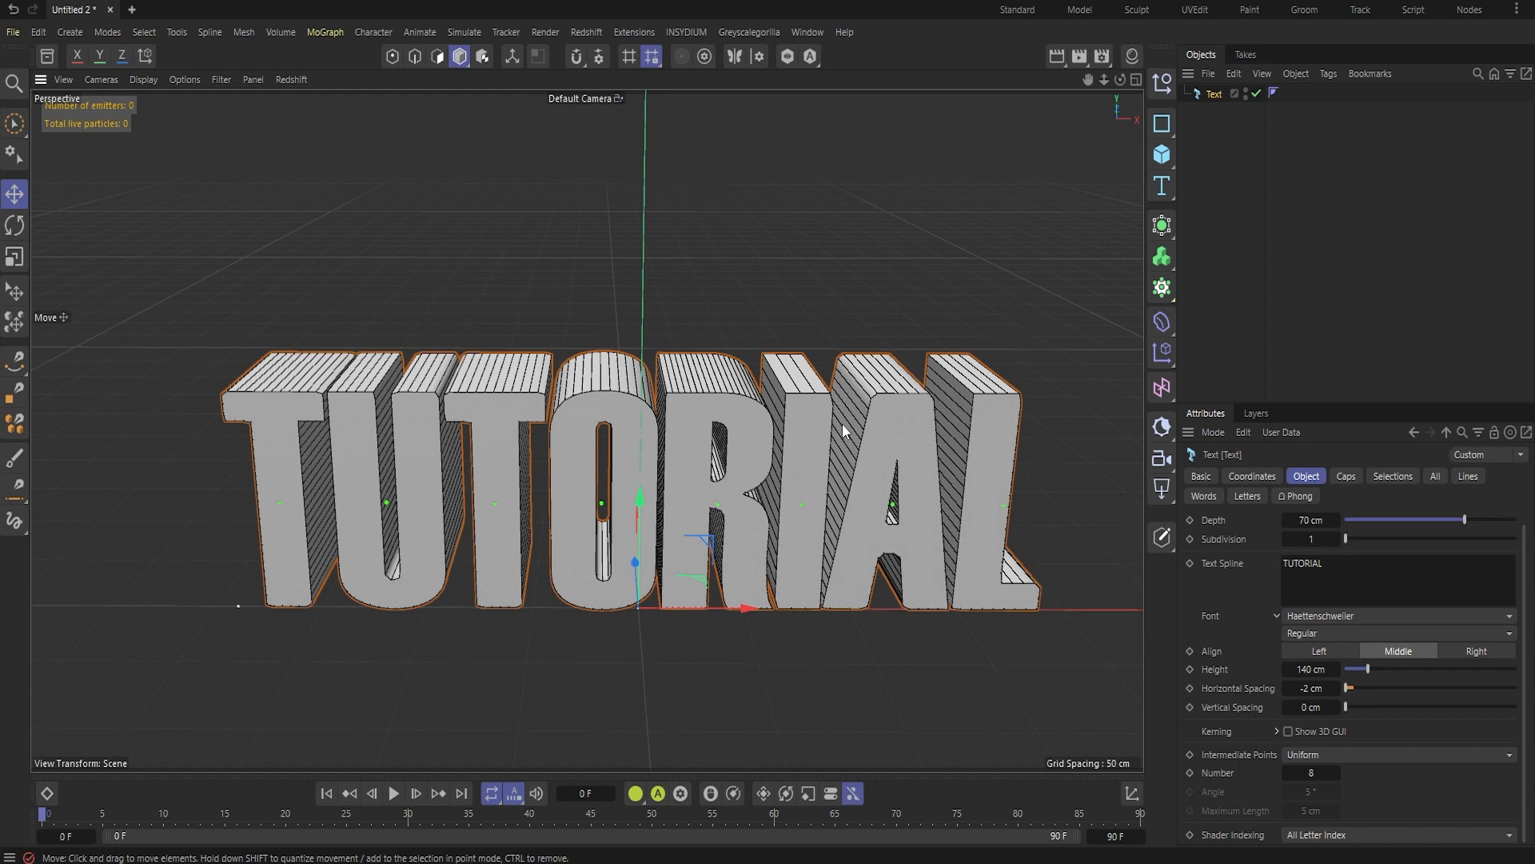
# - Display the viewport in Gouraud shading without the mesh lines
pyautogui.press('n')
pyautogui.press('a')
pyautogui.moveTo(841, 424)
pyautogui.keyDown('alt'); pyautogui.mouseDown()
pyautogui.moveTo(846, 390)
pyautogui.moveTo(832, 383)
pyautogui.mouseUp(); pyautogui.keyUp('alt')
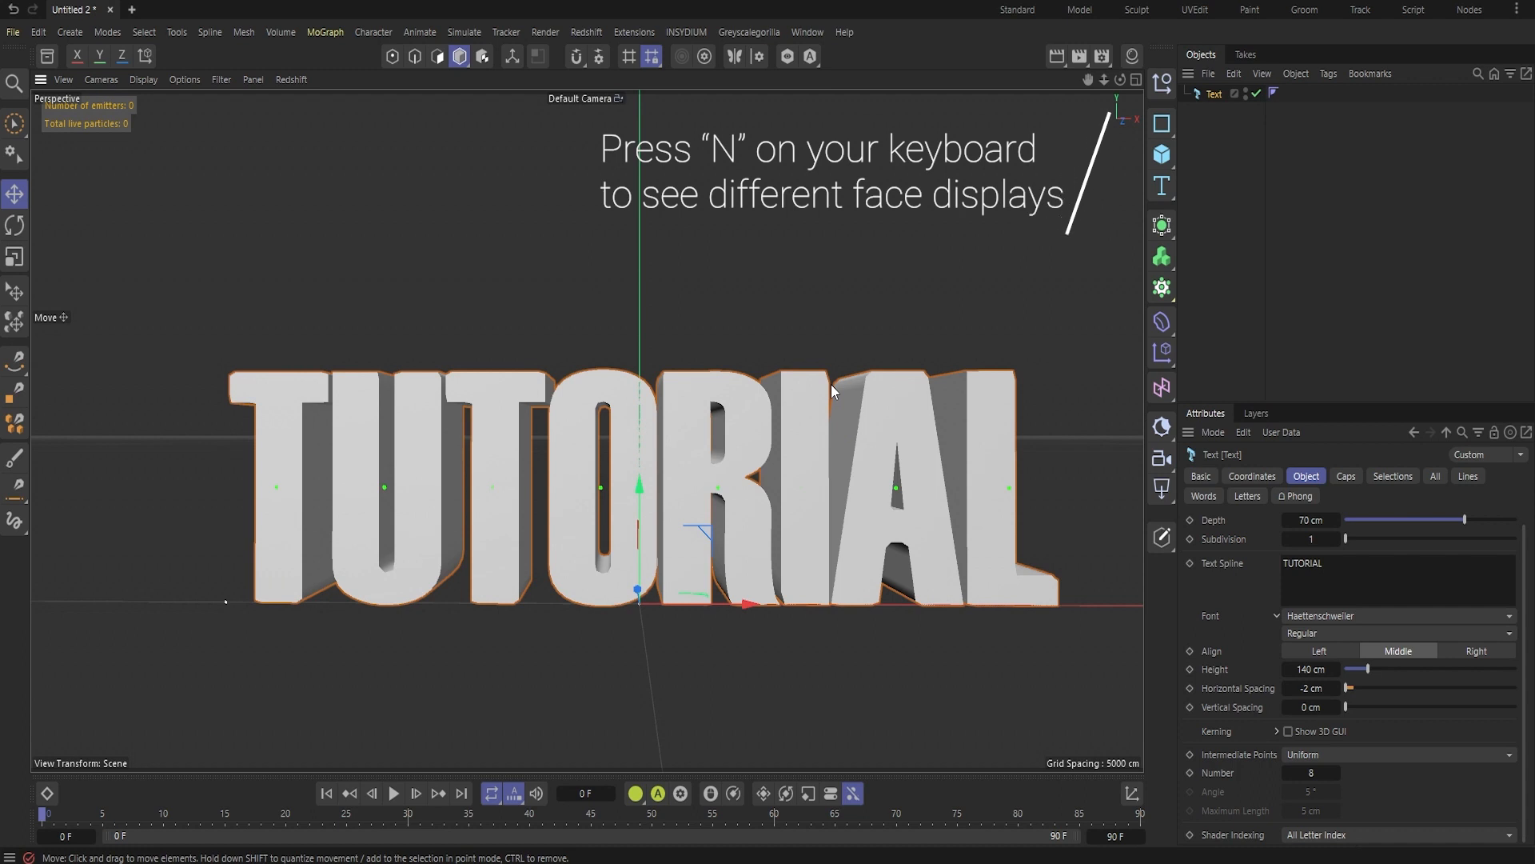
pyautogui.click(1266, 478)
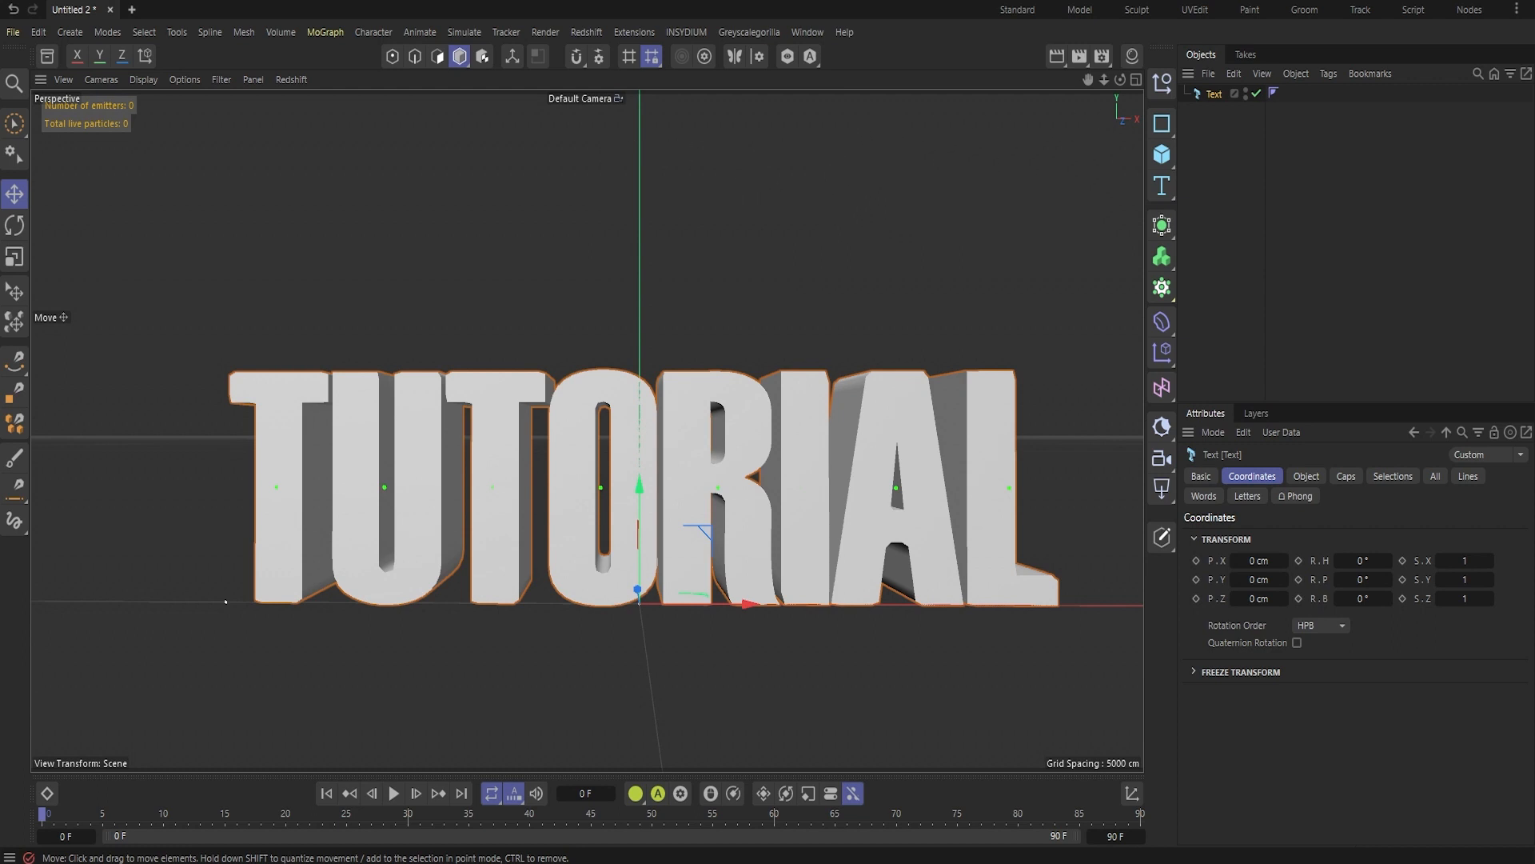
pyautogui.click(1243, 341)
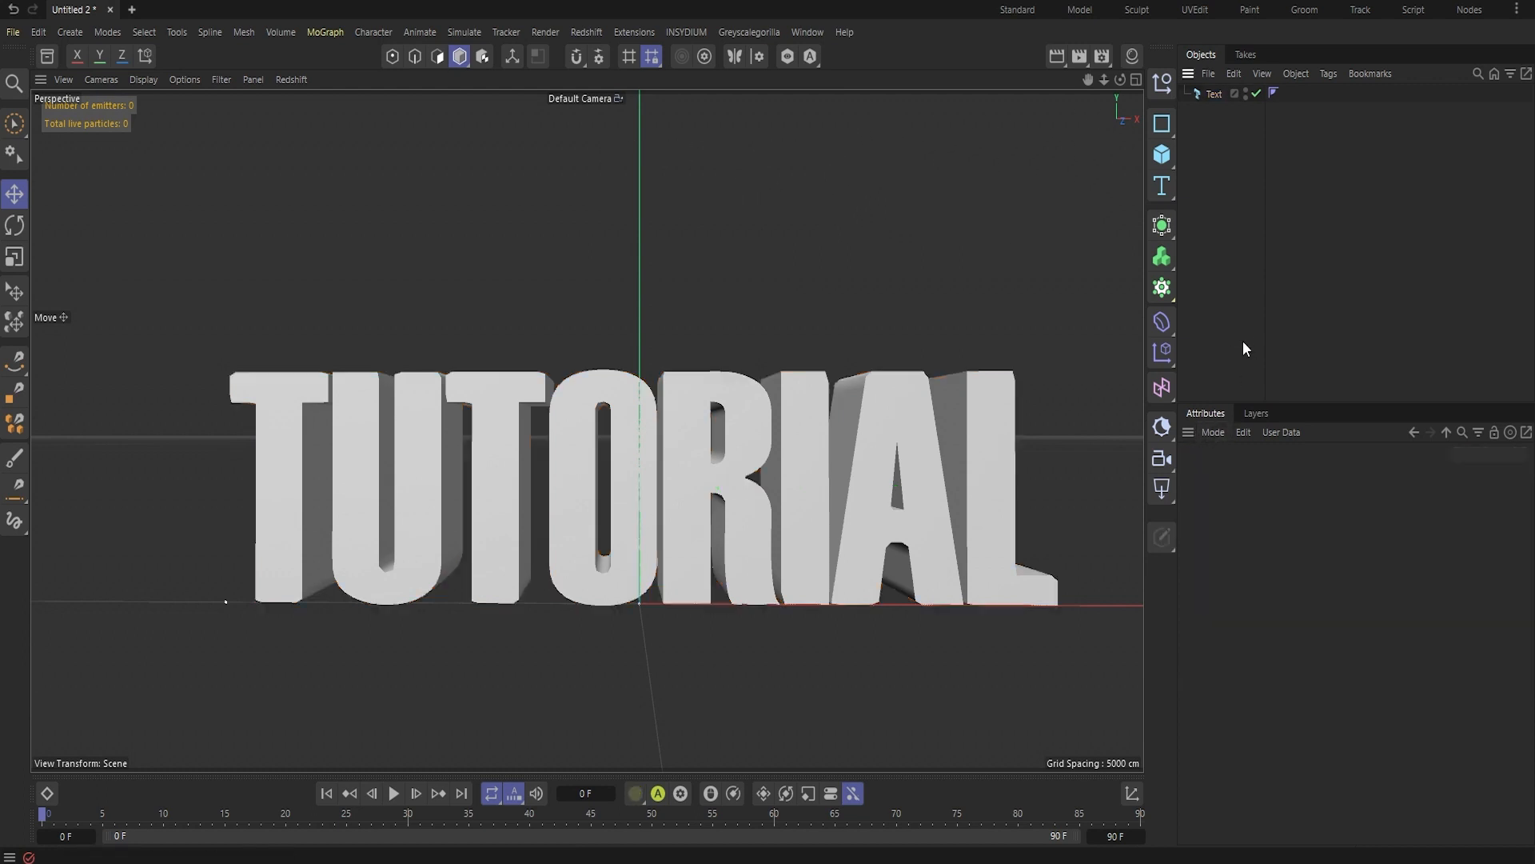
# - Set the output frame rate in the render settings to 25
pyautogui.click(1101, 60)
pyautogui.click(1295, 309)
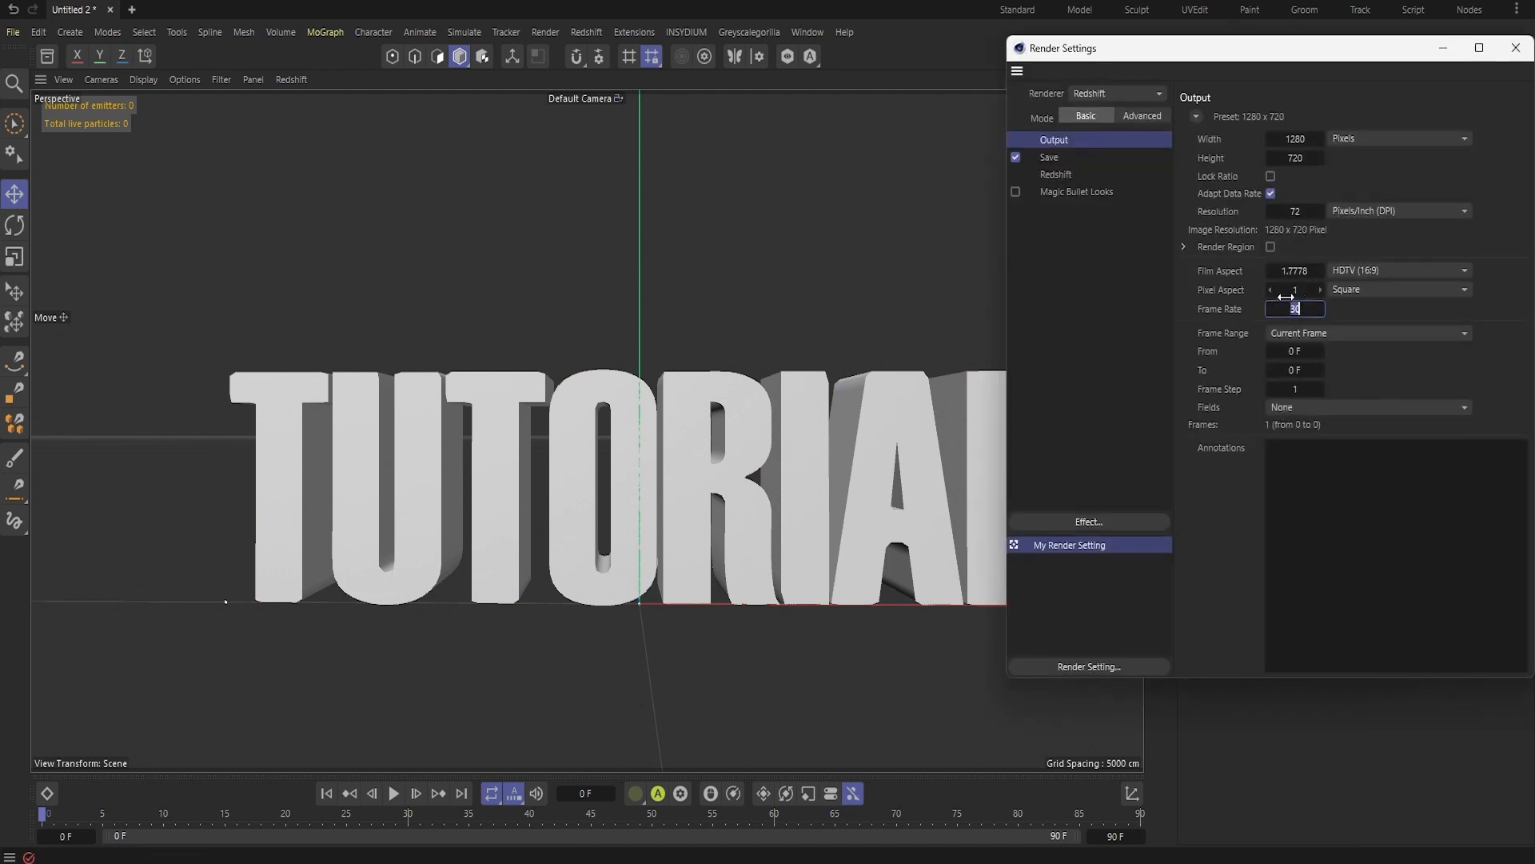
pyautogui.write('25')
pyautogui.press('Return')
pyautogui.click(1514, 49)
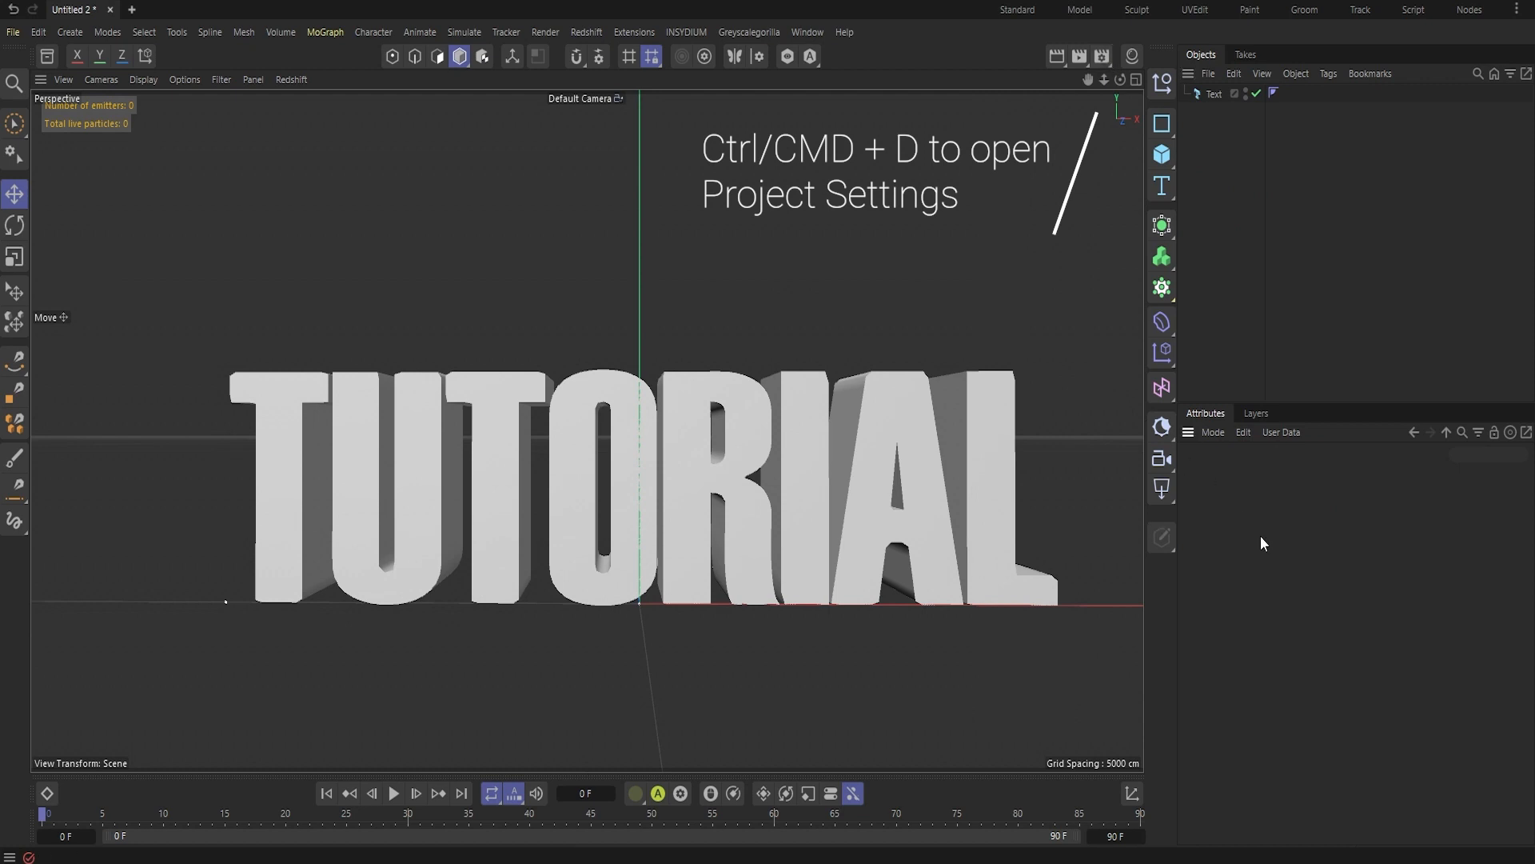
# - Set the project frame rate to 25 FPS and the timeline's end to frame 100
pyautogui.hotkey('ctrl', 'd')
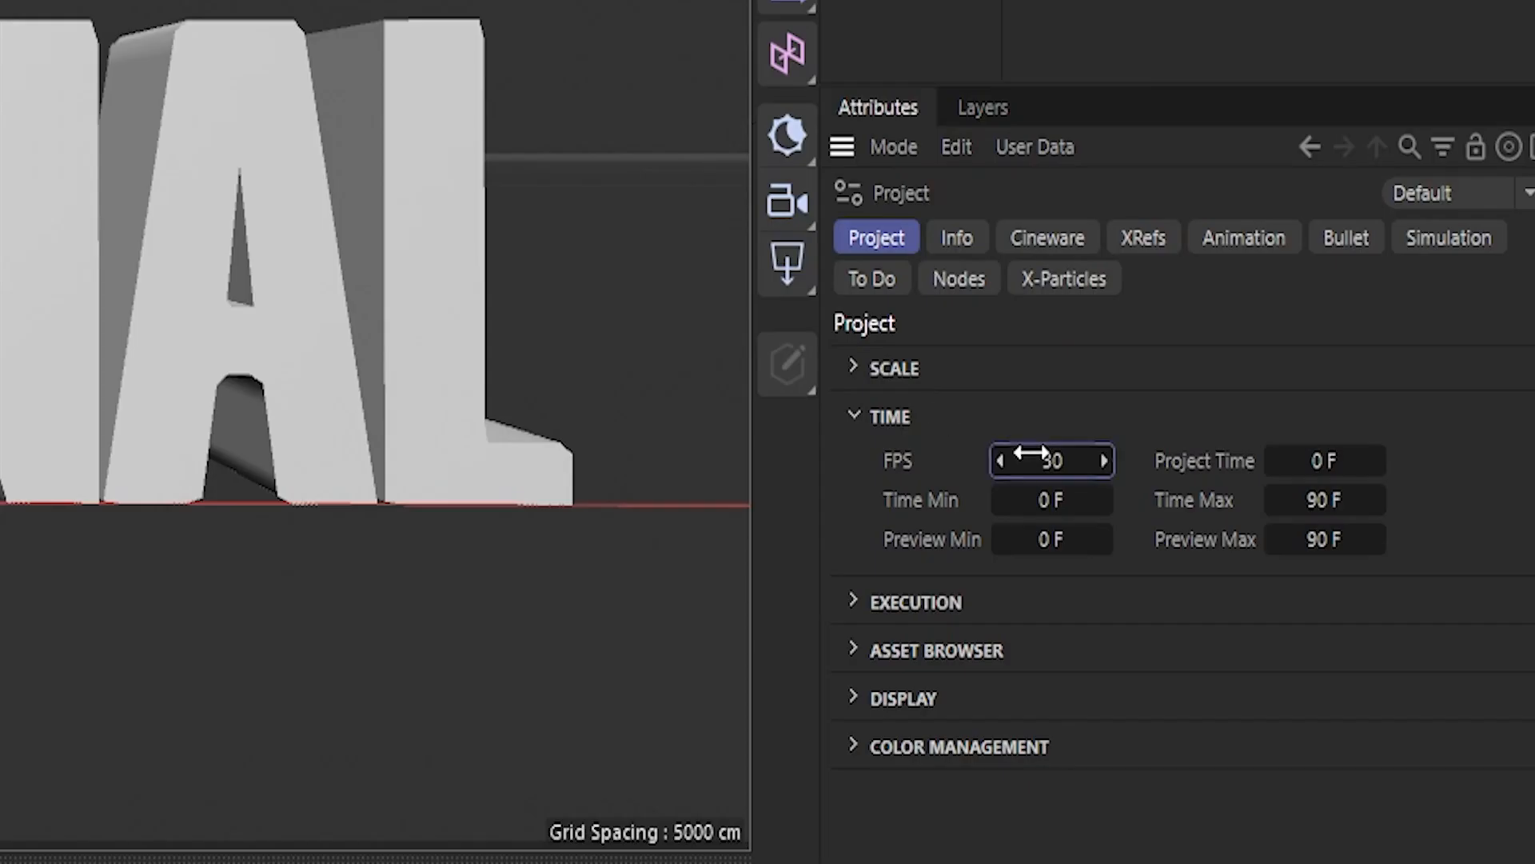
pyautogui.doubleClick(1030, 453)
pyautogui.write('25')
pyautogui.press('Return')
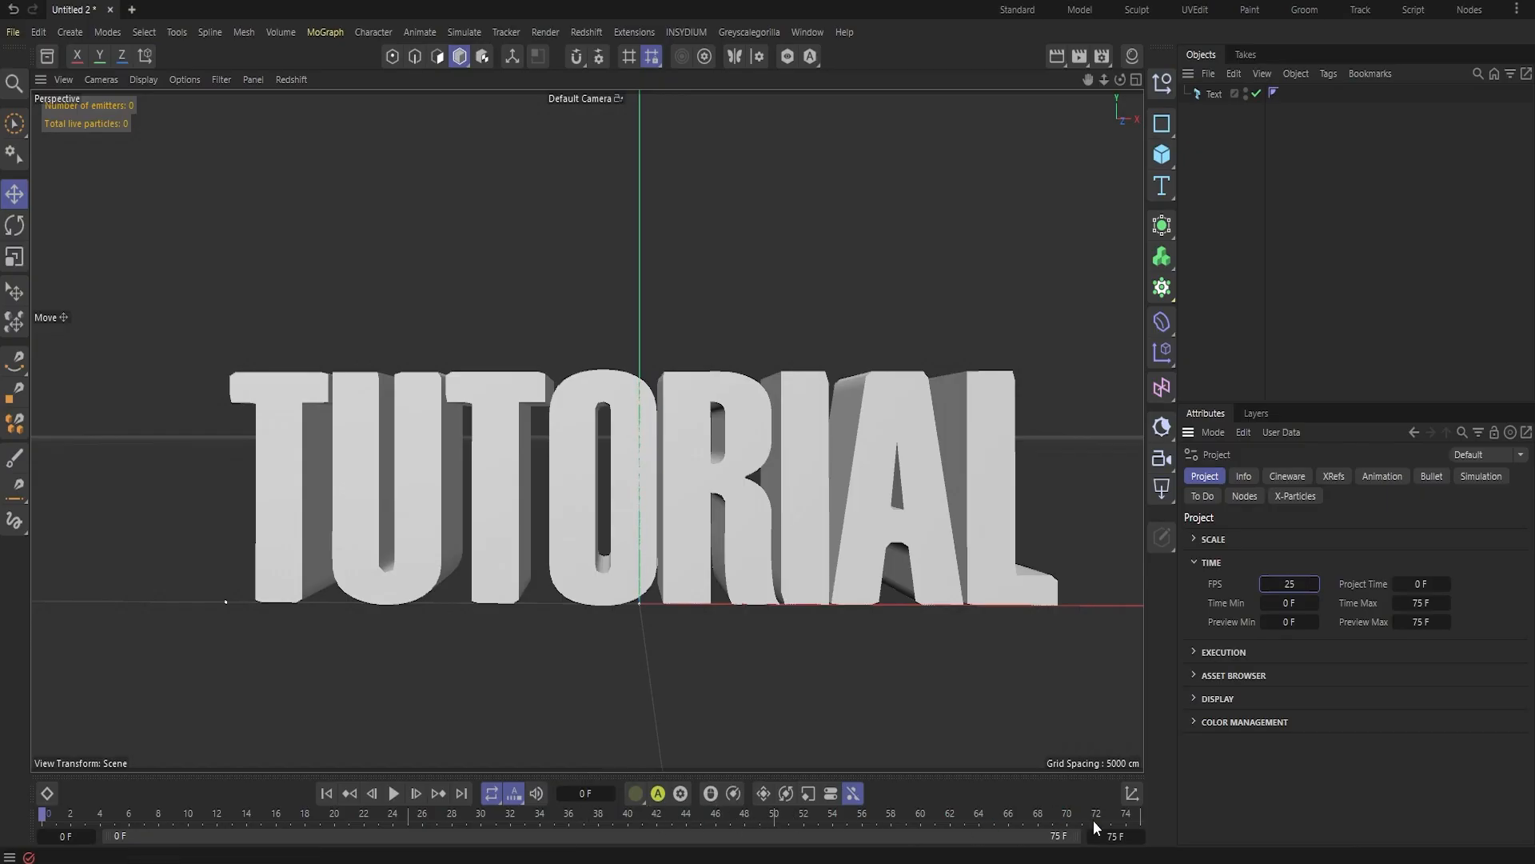
pyautogui.doubleClick(1106, 836)
pyautogui.write('100')
pyautogui.press('Return')
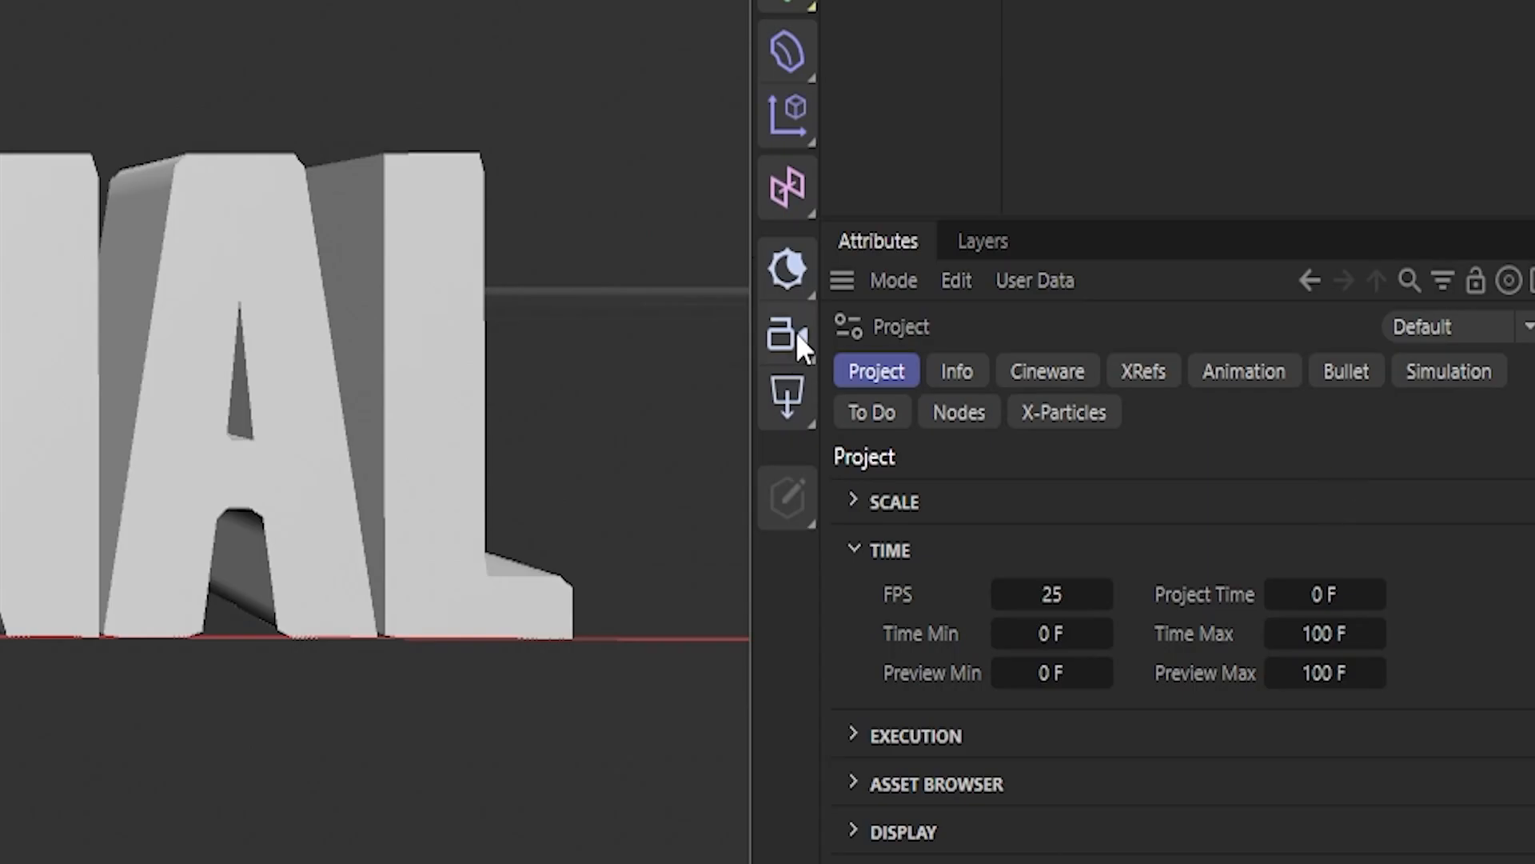
# - Add a Redshift camera and set its X, Y and Z positions, heading and pitch to 0
pyautogui.click(1162, 458)
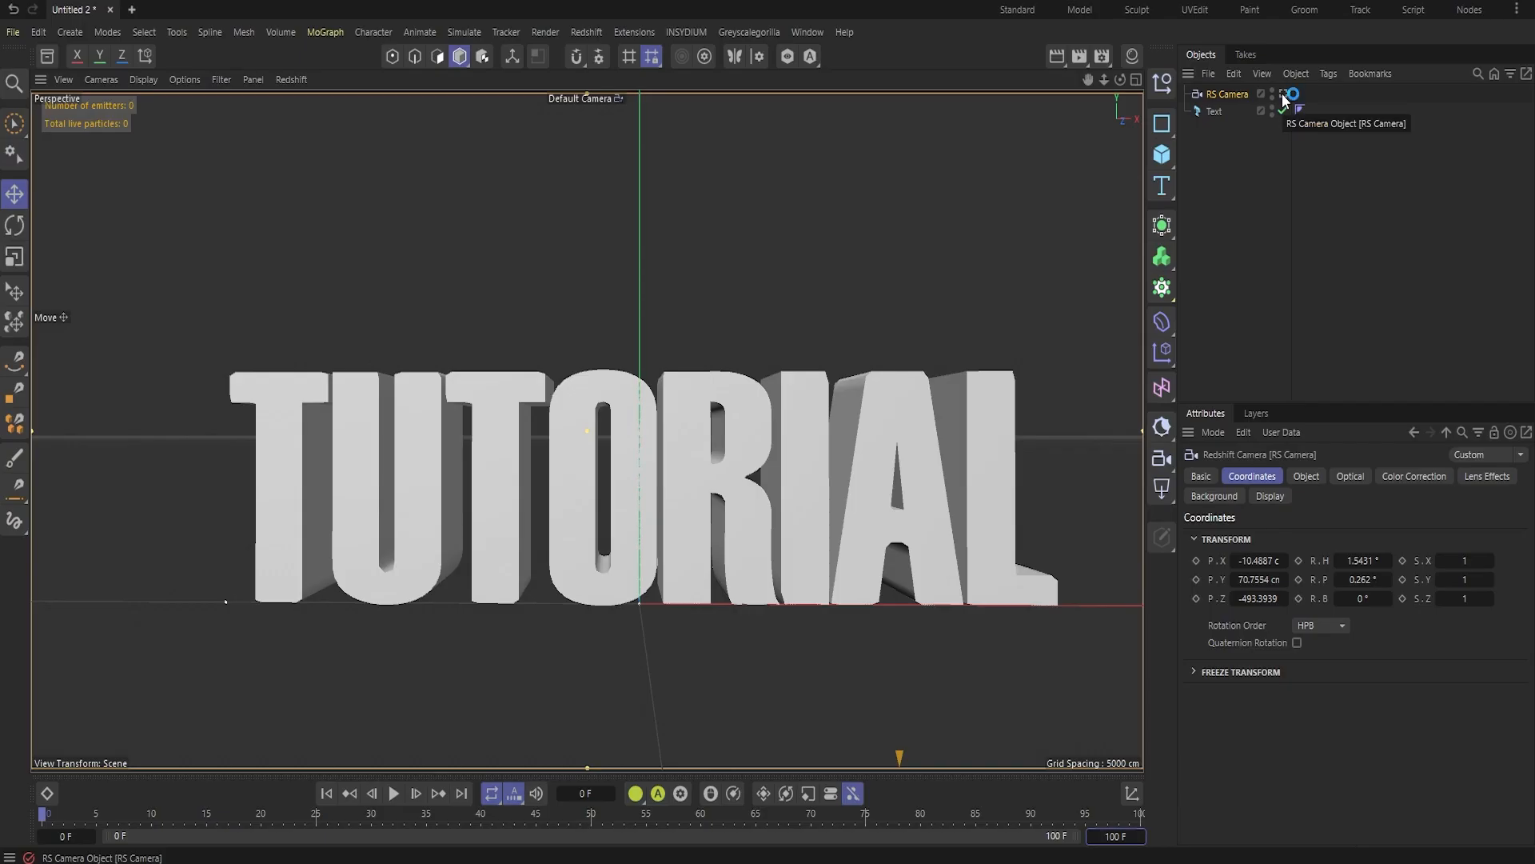
pyautogui.click(1258, 560)
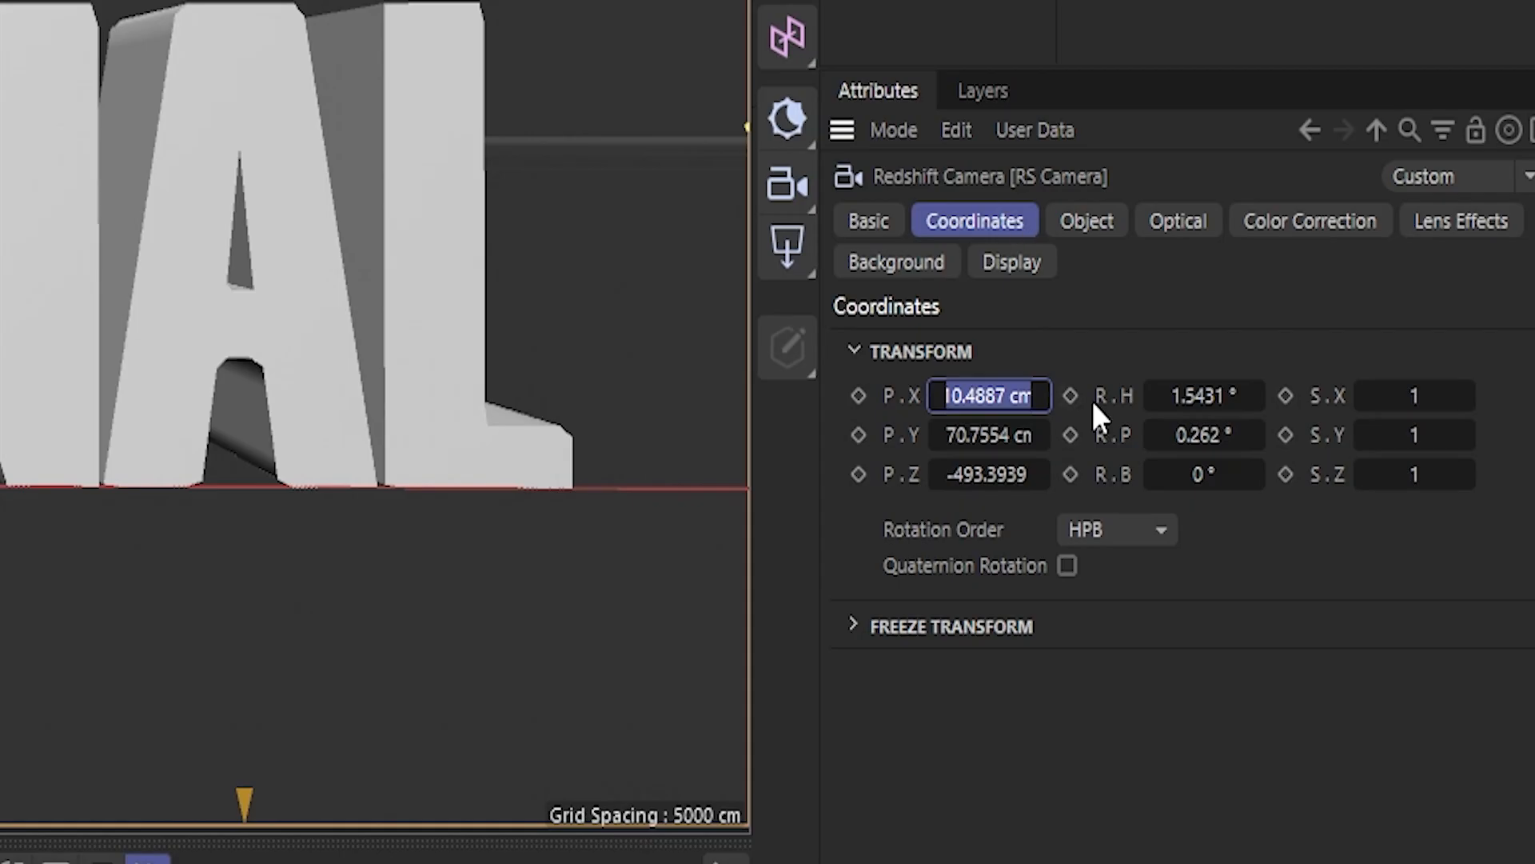
pyautogui.write('0')
pyautogui.press('Tab')
pyautogui.write('0')
pyautogui.press('Tab')
pyautogui.write('0')
pyautogui.press('Tab')
pyautogui.write('0')
pyautogui.press('Tab')
pyautogui.write('0')
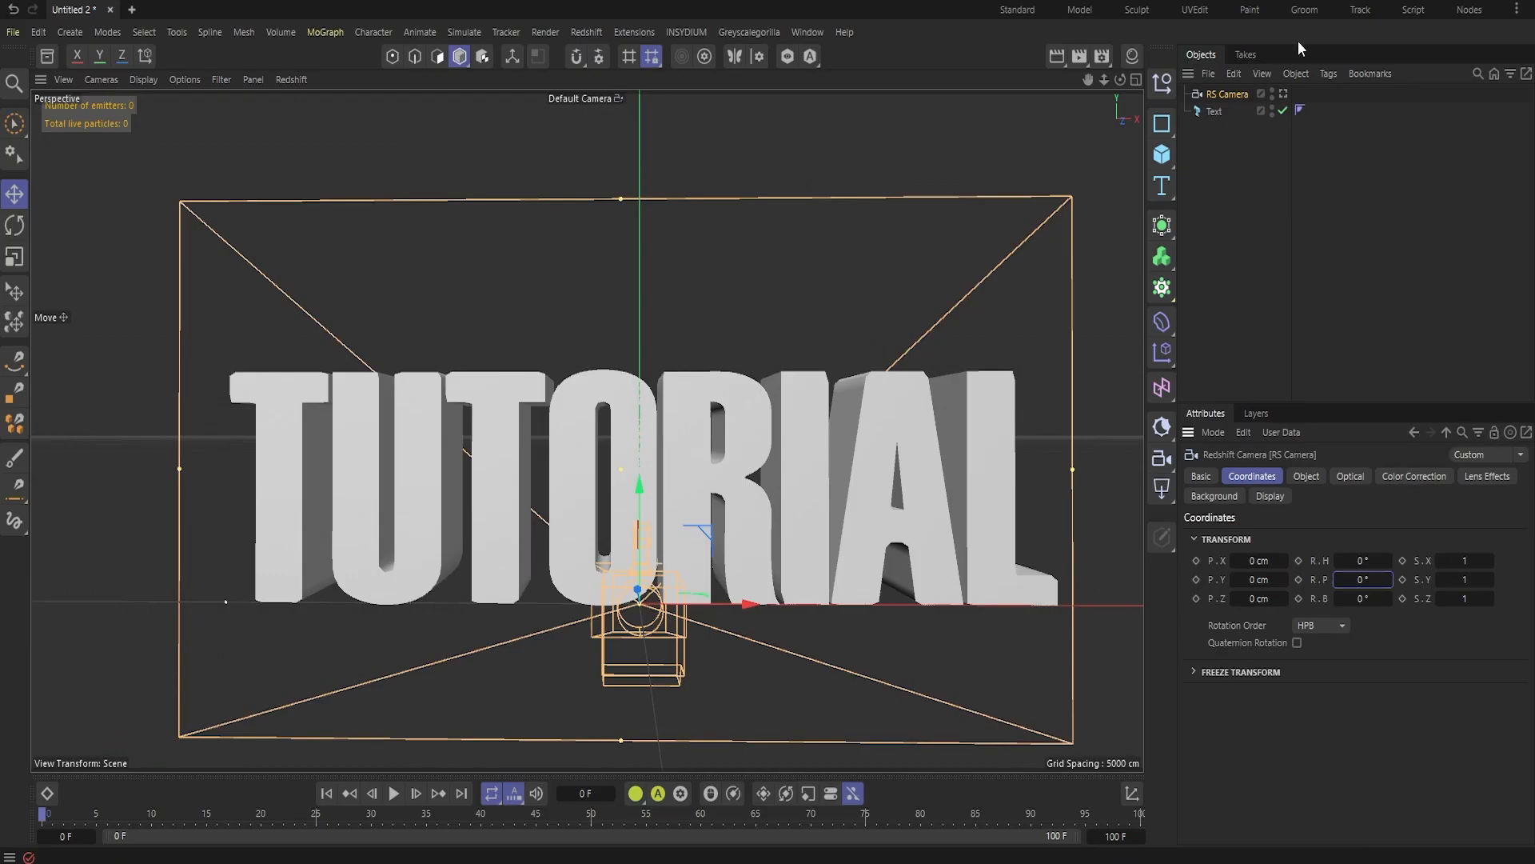
# - Check the view through the new Redshift camera and return to the default camera
pyautogui.click(1283, 94)
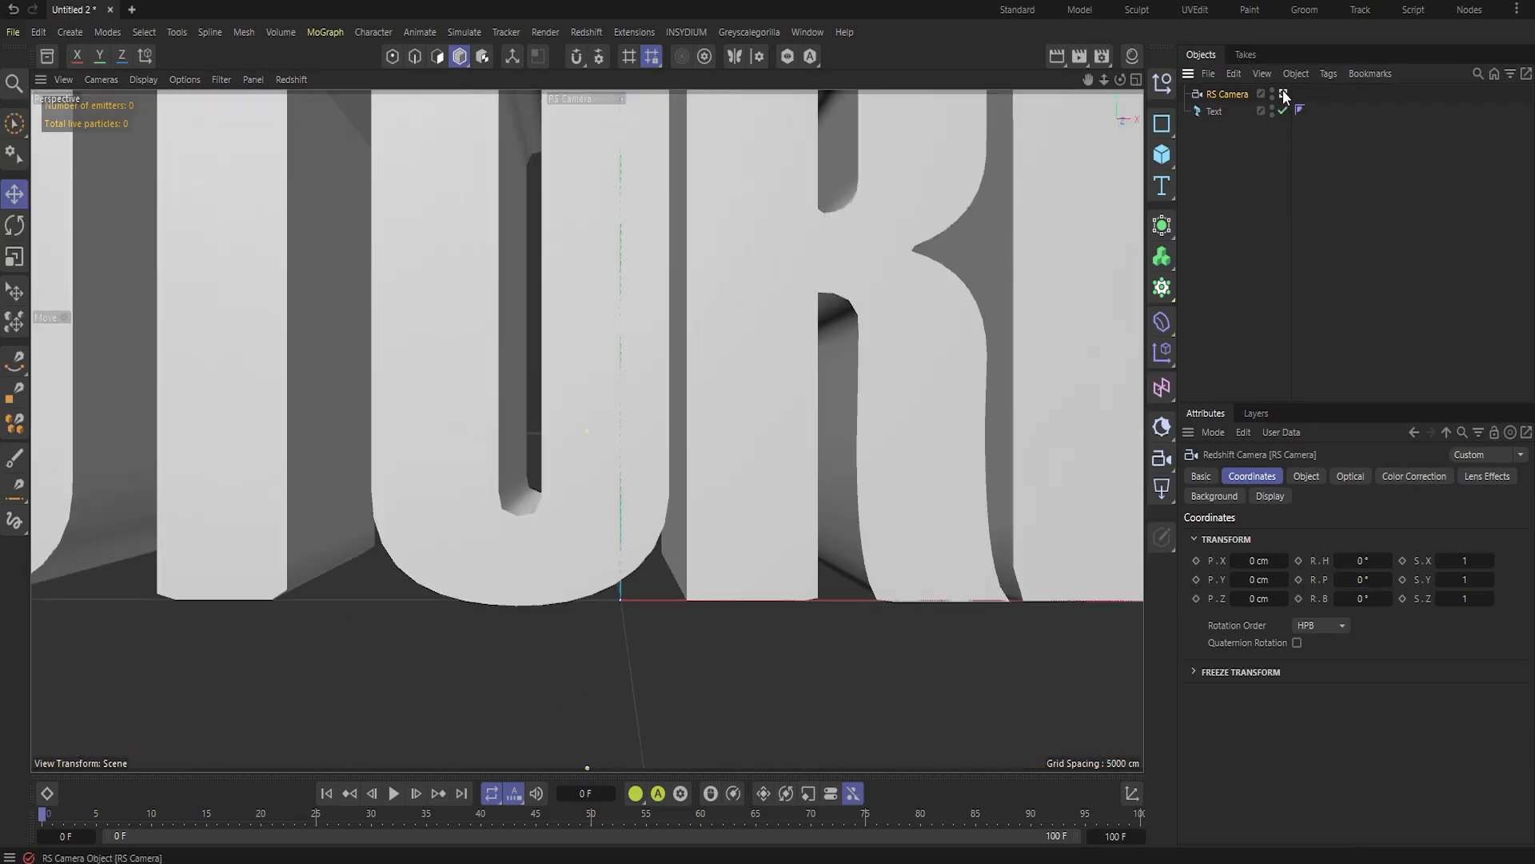
pyautogui.click(1284, 94)
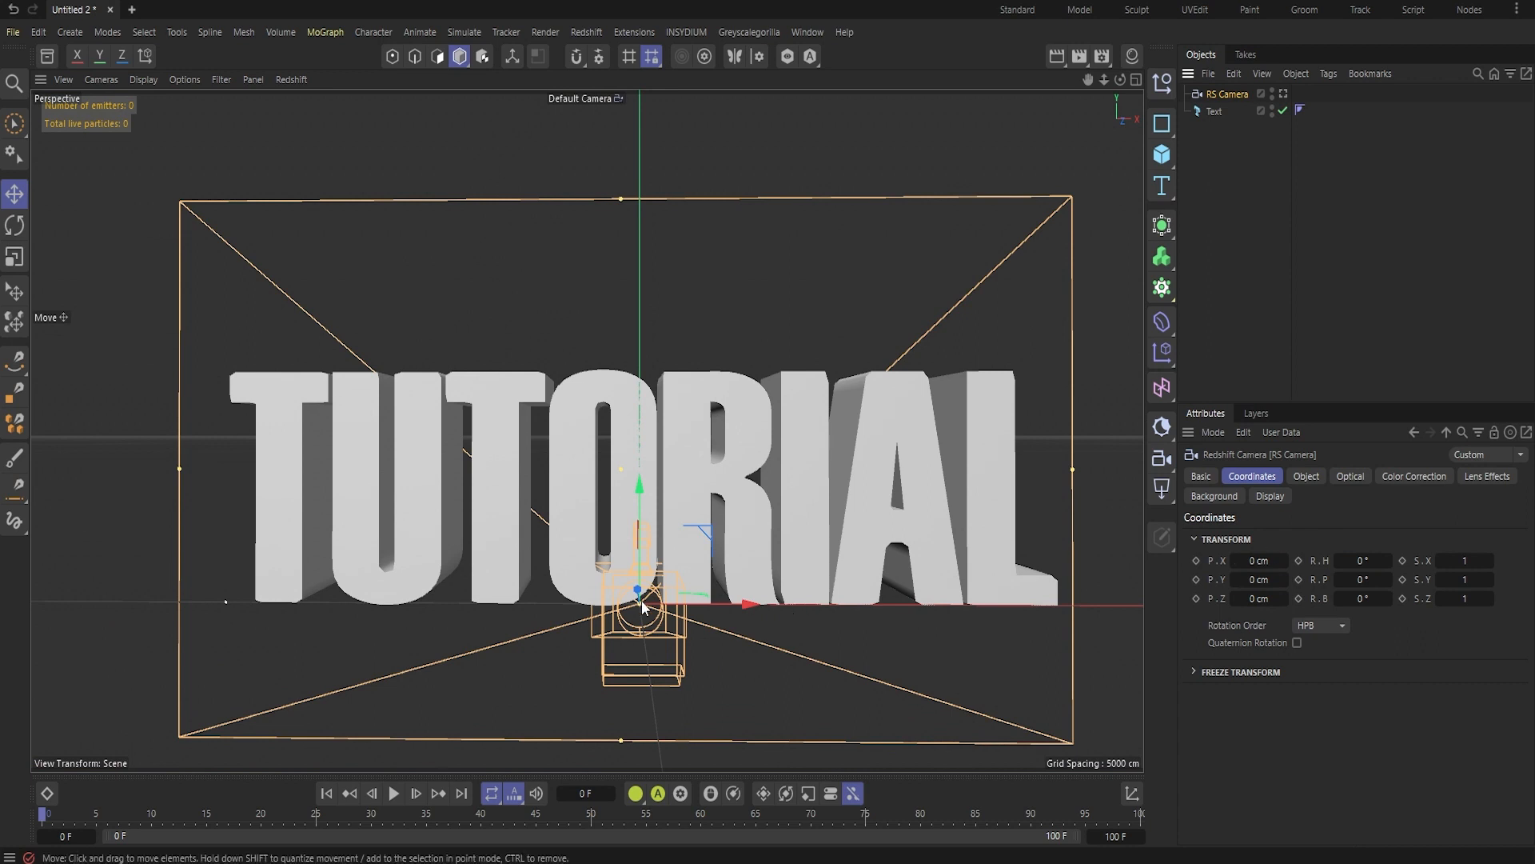
# - Set the Redshift camera's Y position to 50 cm and check the text's object properties
pyautogui.click(1260, 579)
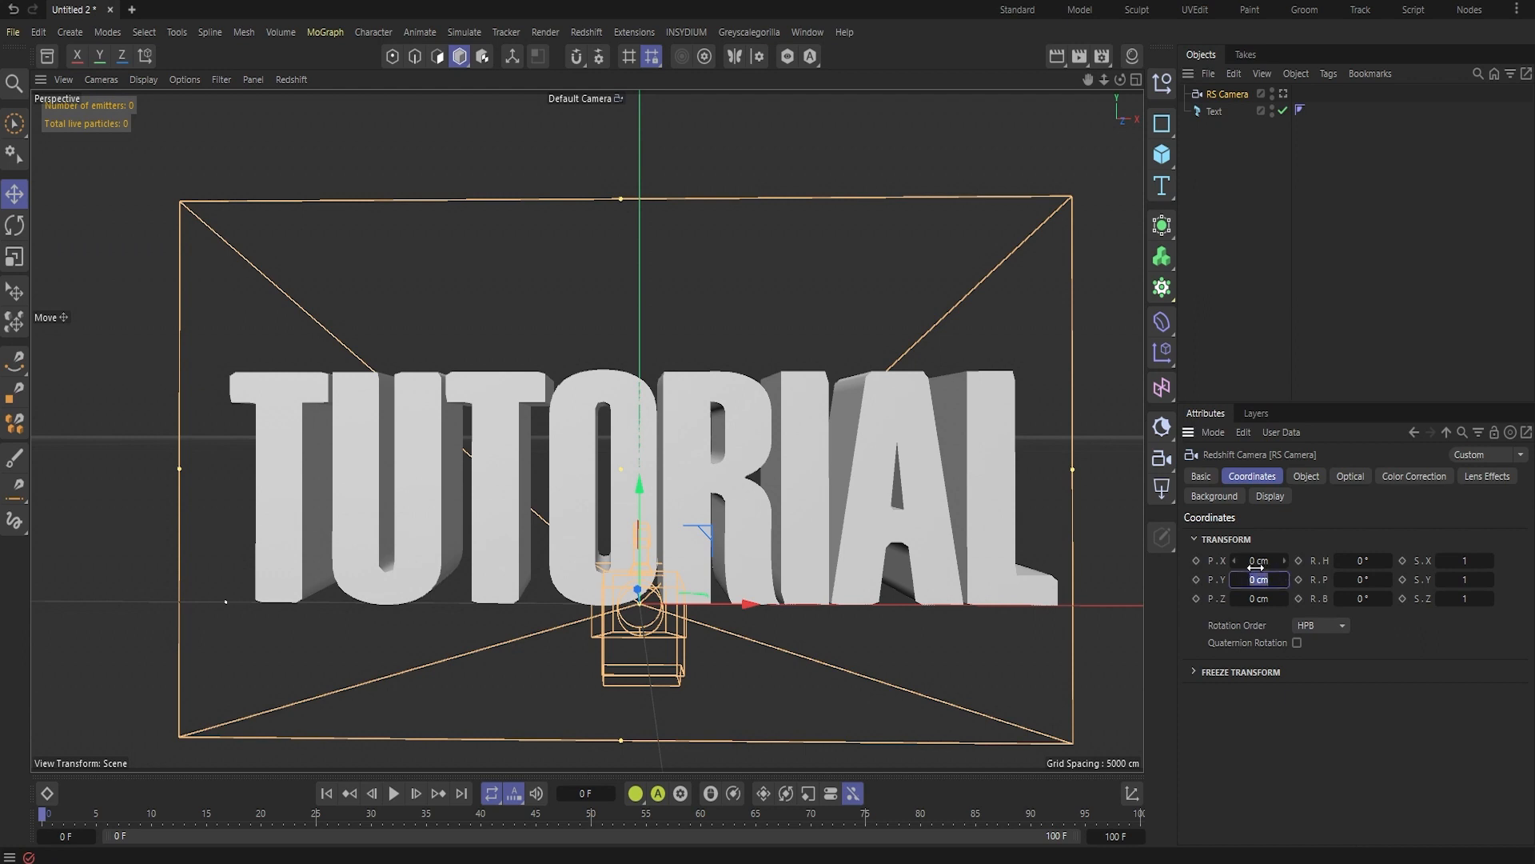
pyautogui.write('50')
pyautogui.press('Return')
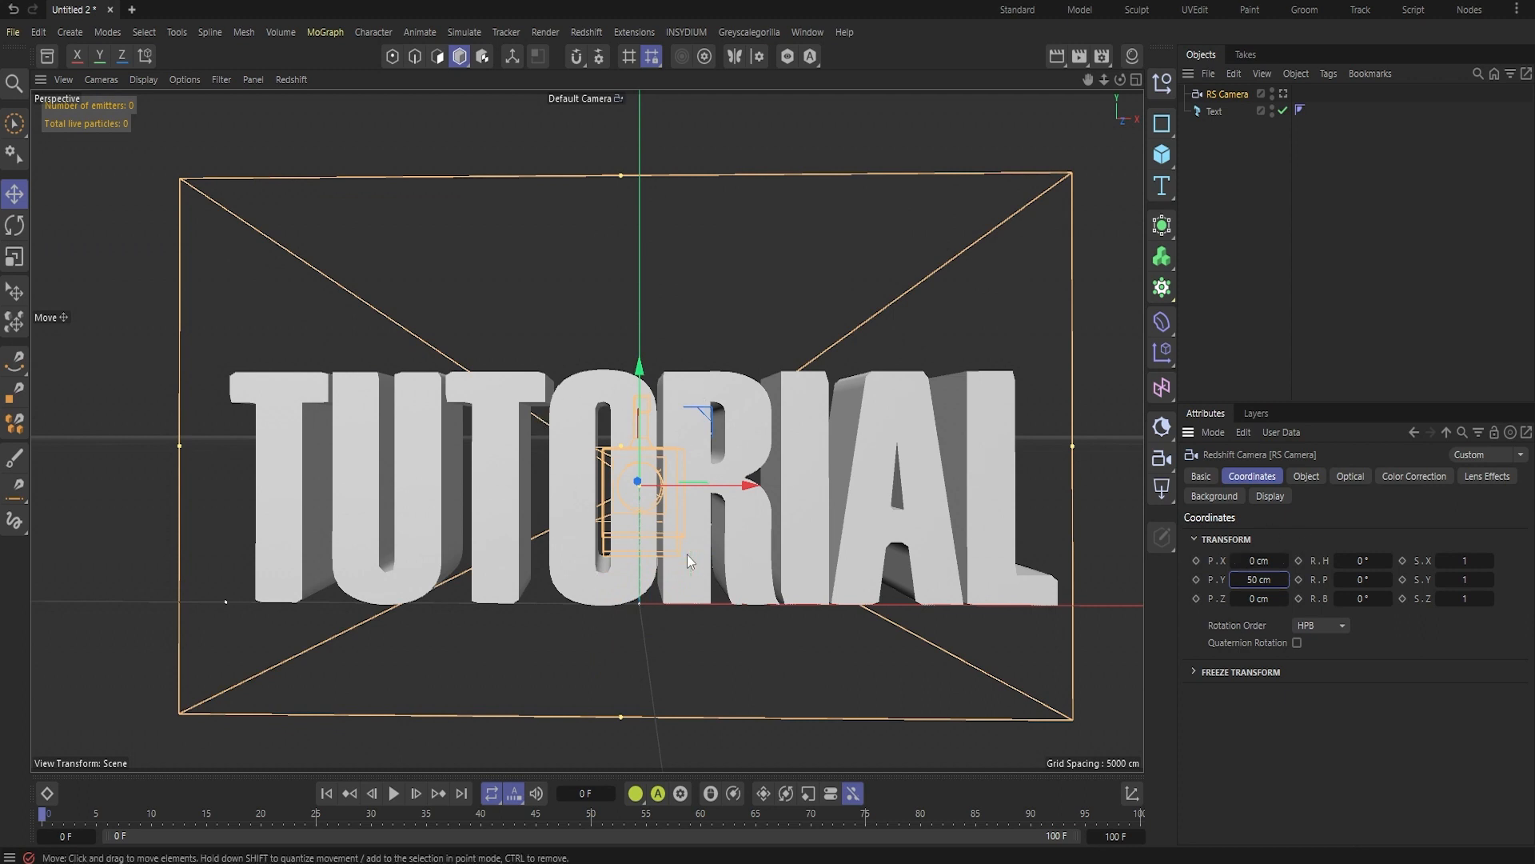
pyautogui.click(1210, 112)
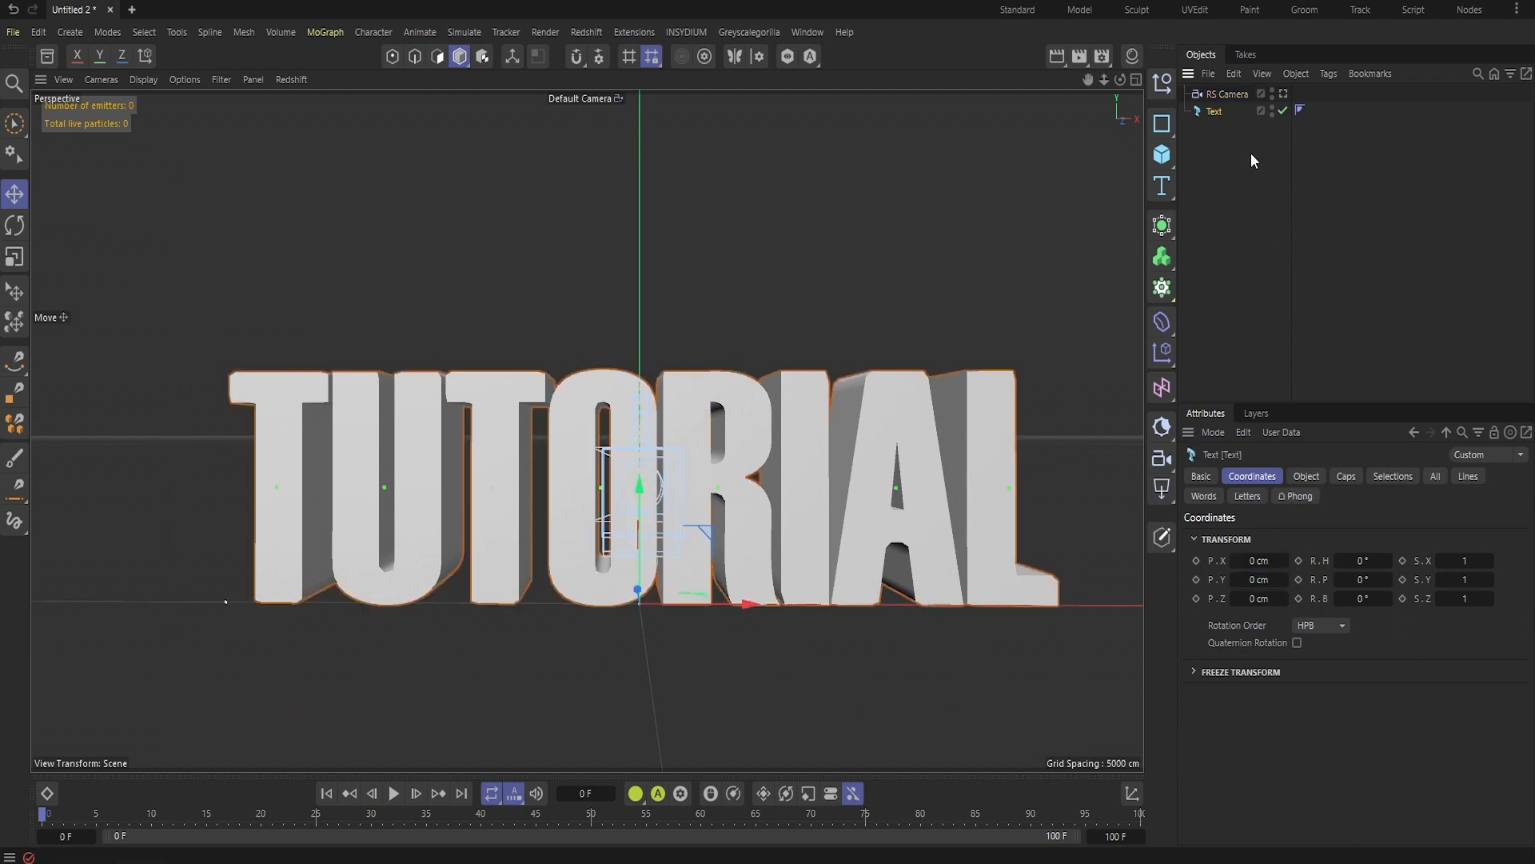
pyautogui.click(1309, 476)
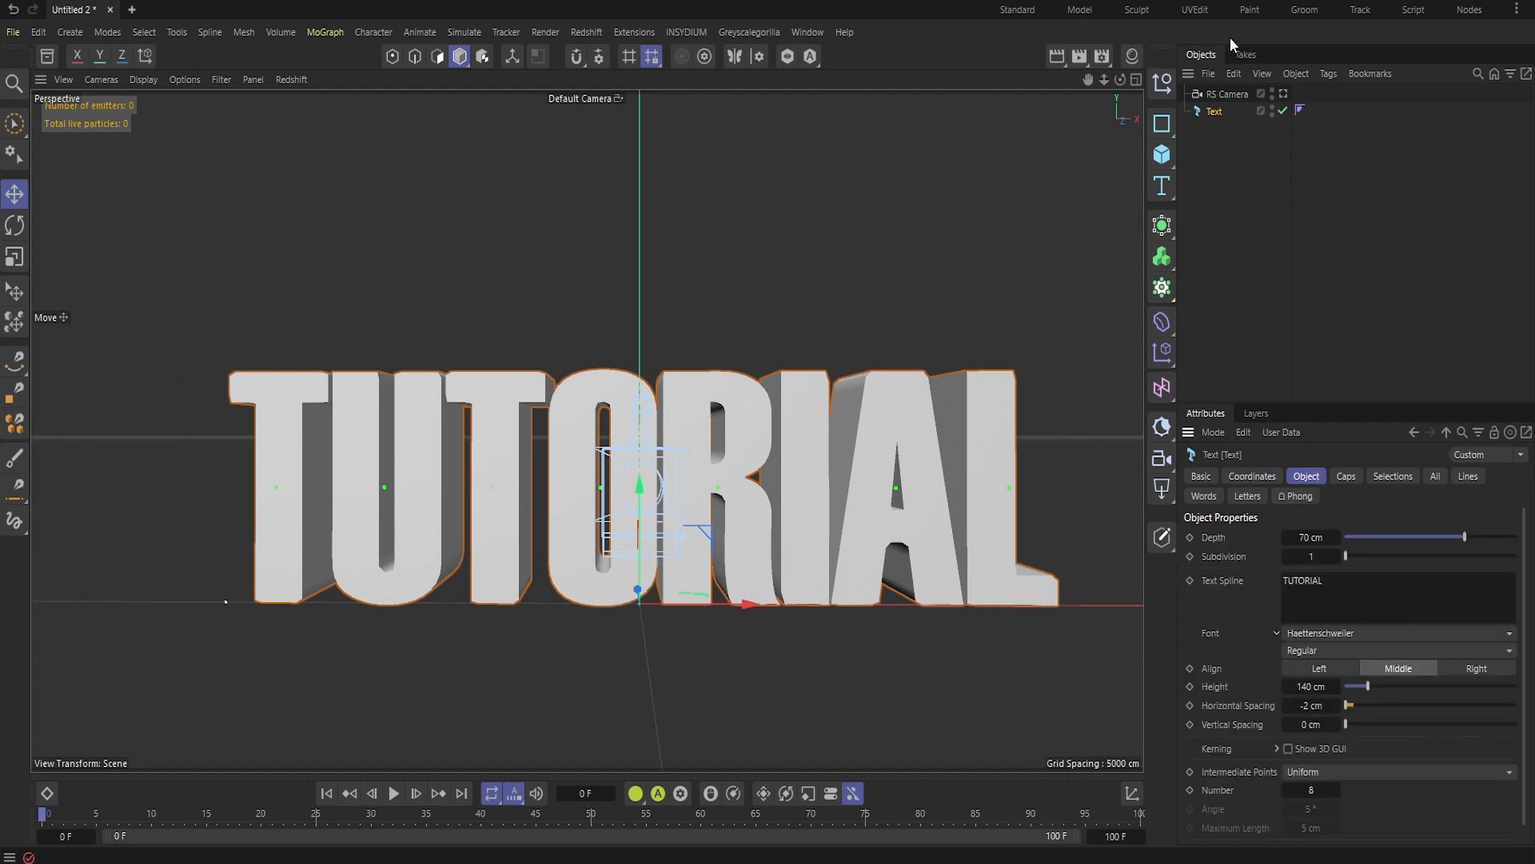
# - Set the Redshift camera's Z position to -10000 cm
pyautogui.click(1225, 91)
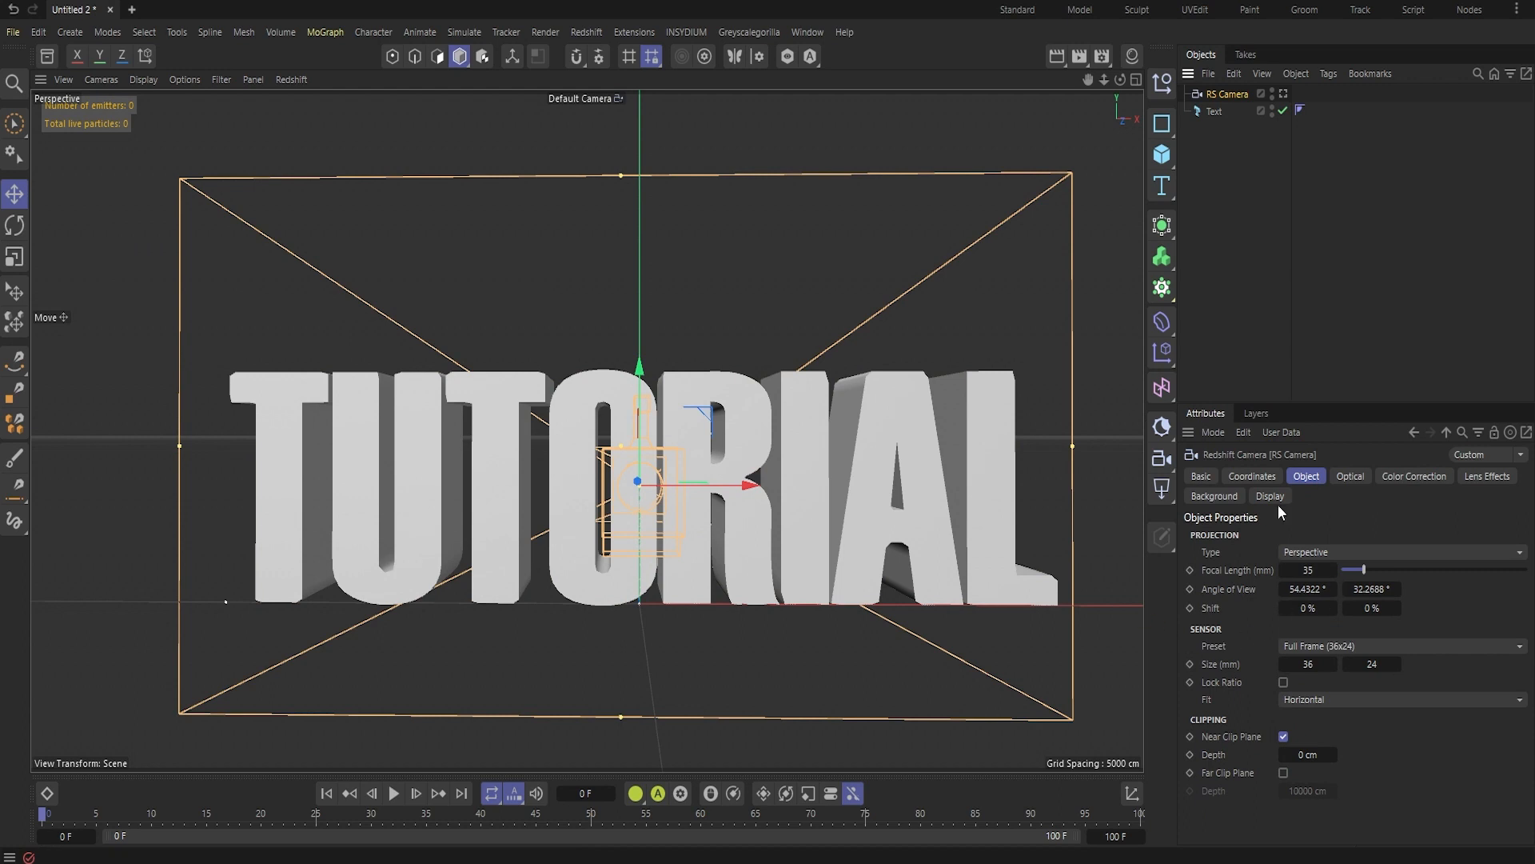
pyautogui.click(1252, 475)
pyautogui.click(1260, 598)
pyautogui.write('-10000 cm')
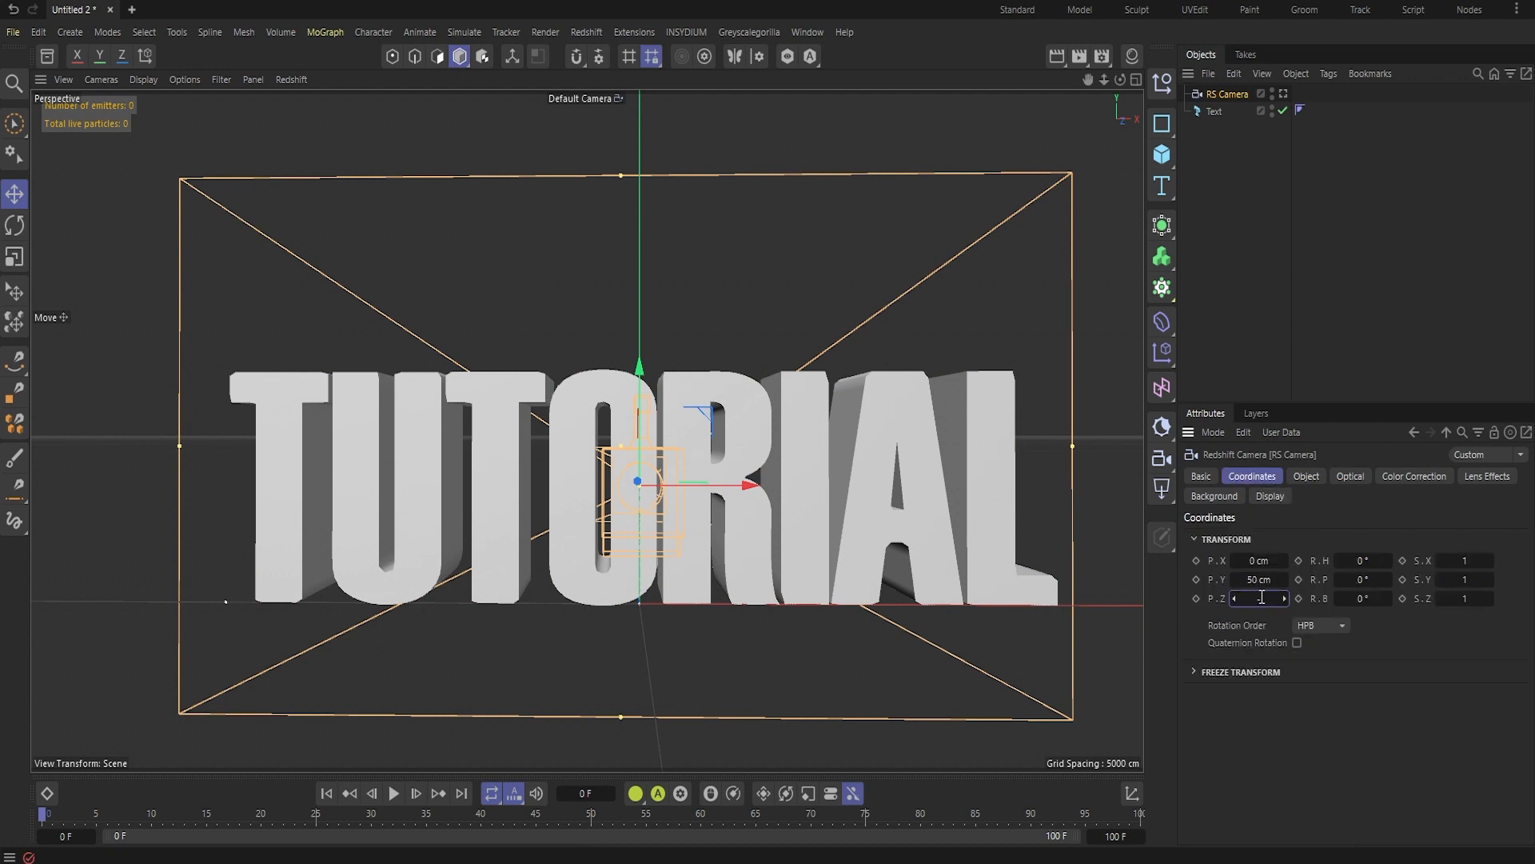
pyautogui.press('Return')
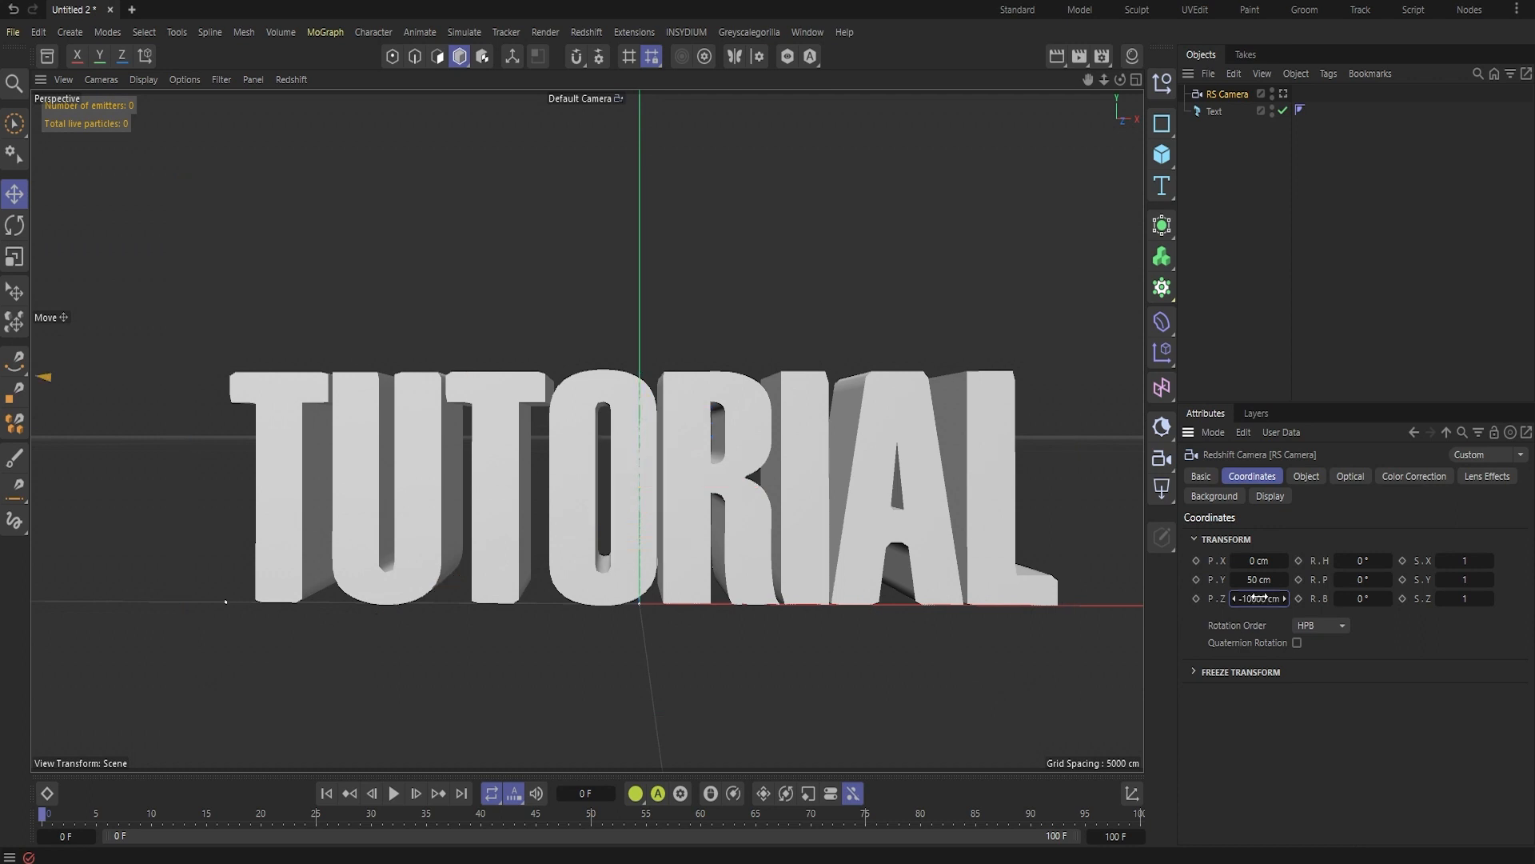
# - Look through the Redshift camera and set its Z position to -1000 cm
pyautogui.click(1284, 94)
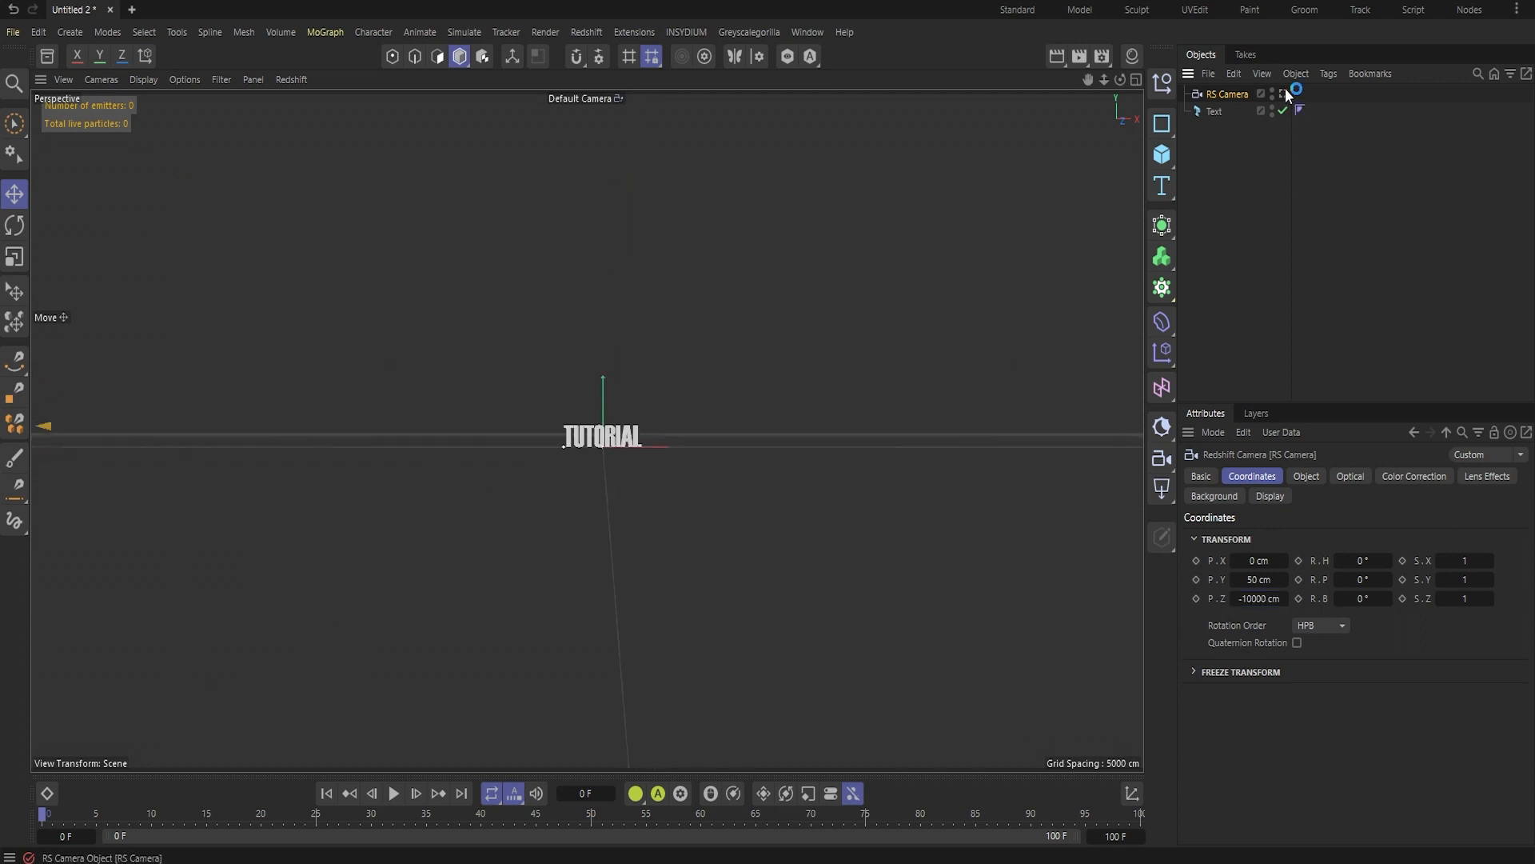
pyautogui.click(1265, 599)
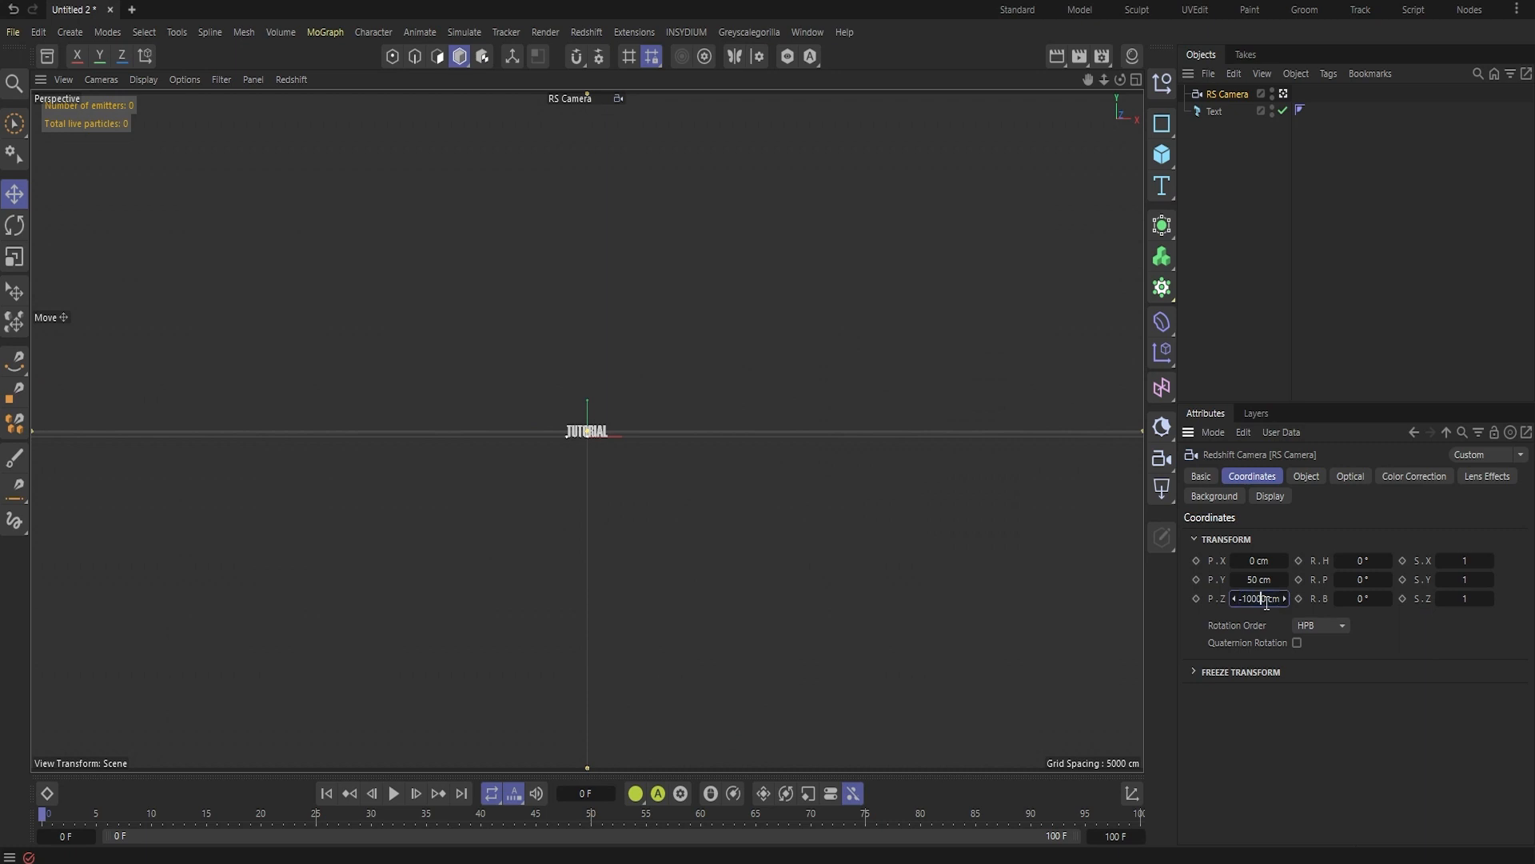
pyautogui.press('Return')
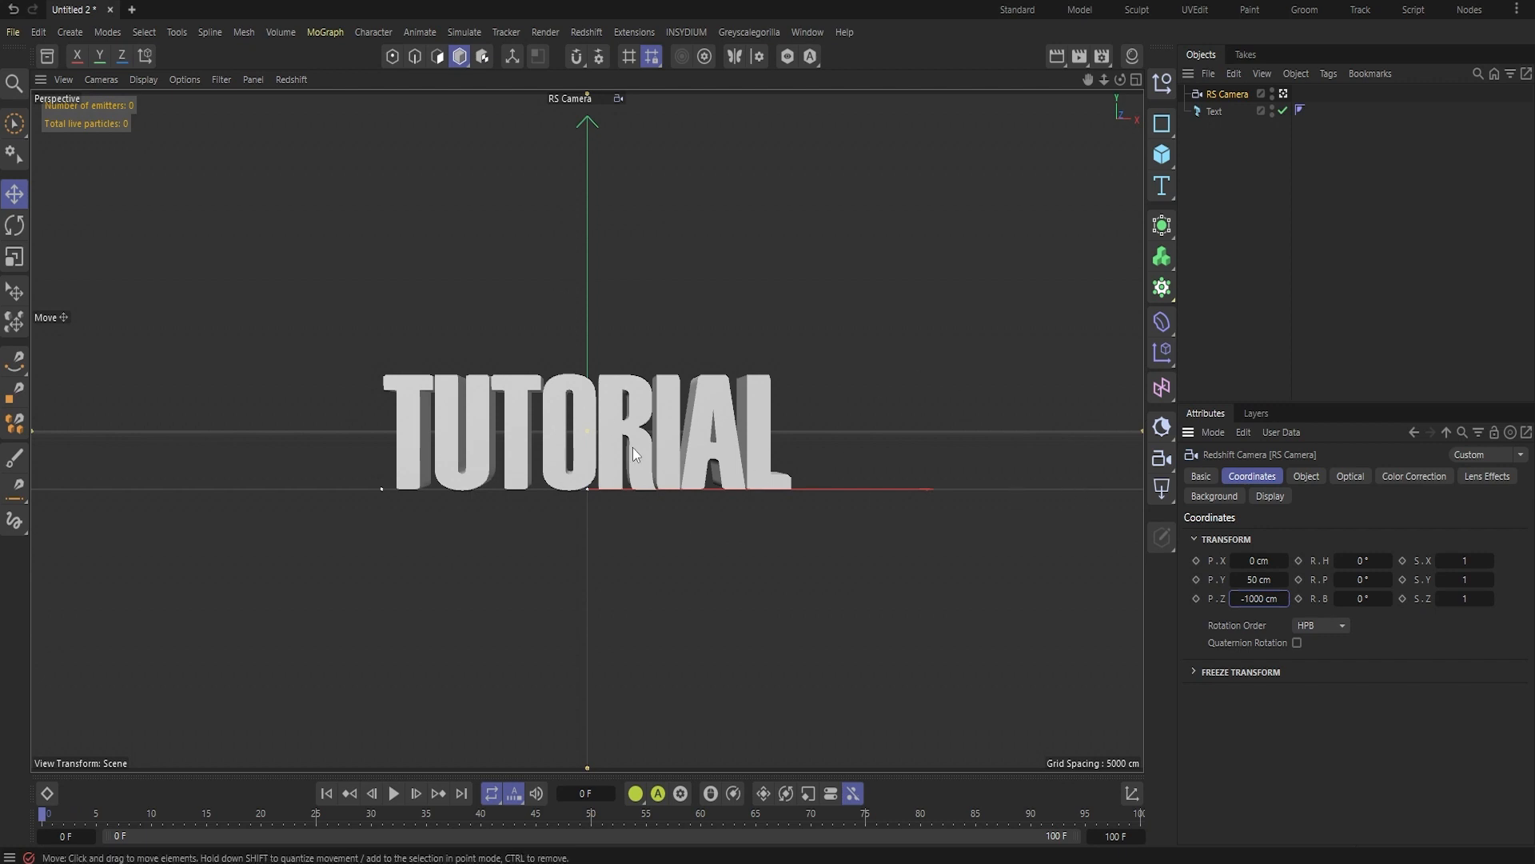
pyautogui.scroll(5, 591, 434)
pyautogui.scroll(-2, 632, 400)
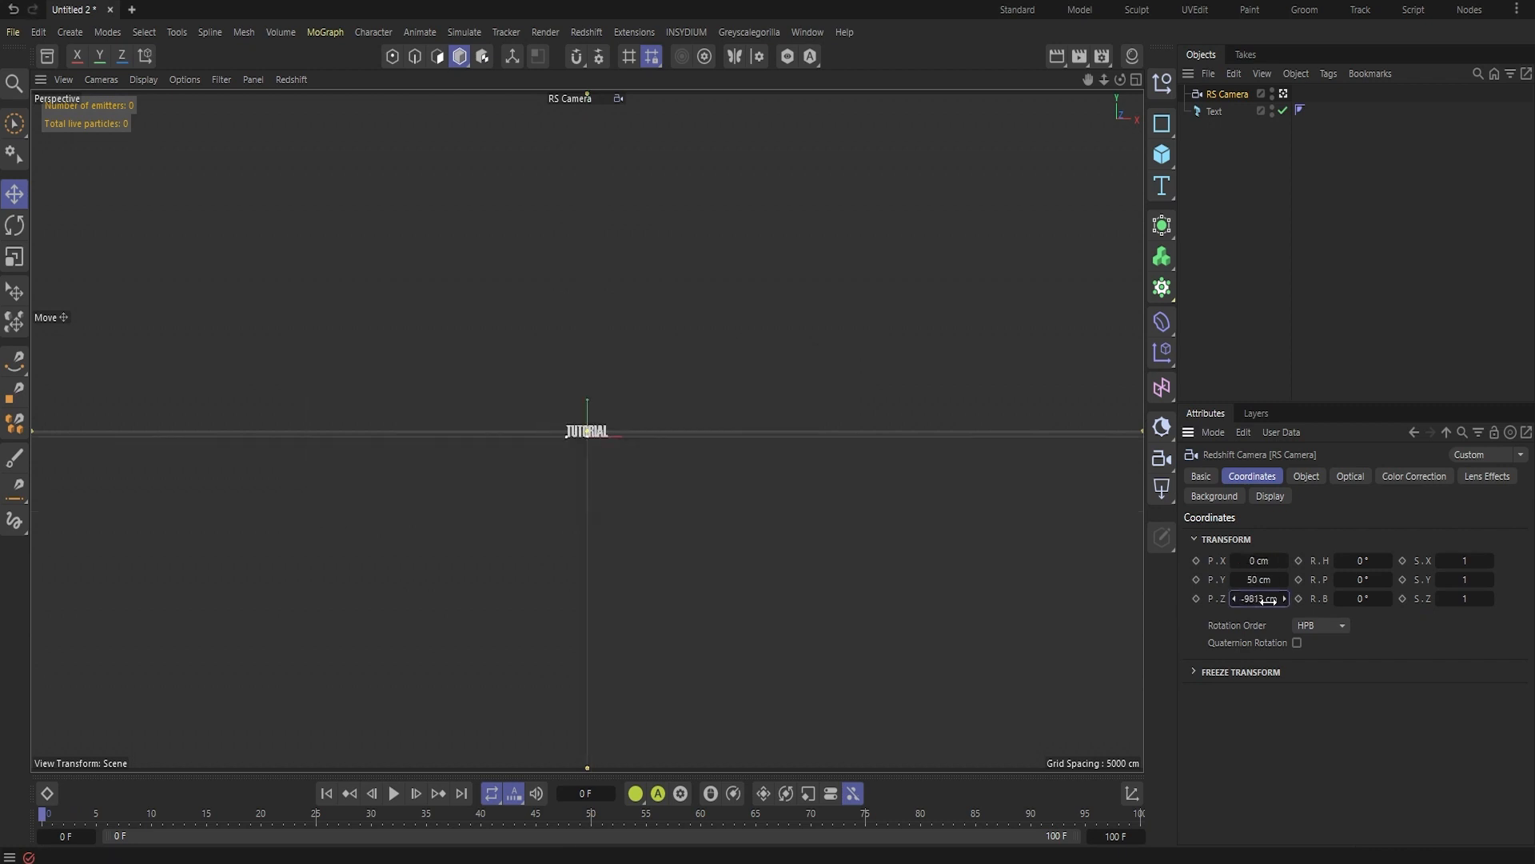
pyautogui.click(1263, 600)
pyautogui.write('-1000')
pyautogui.press('Return')
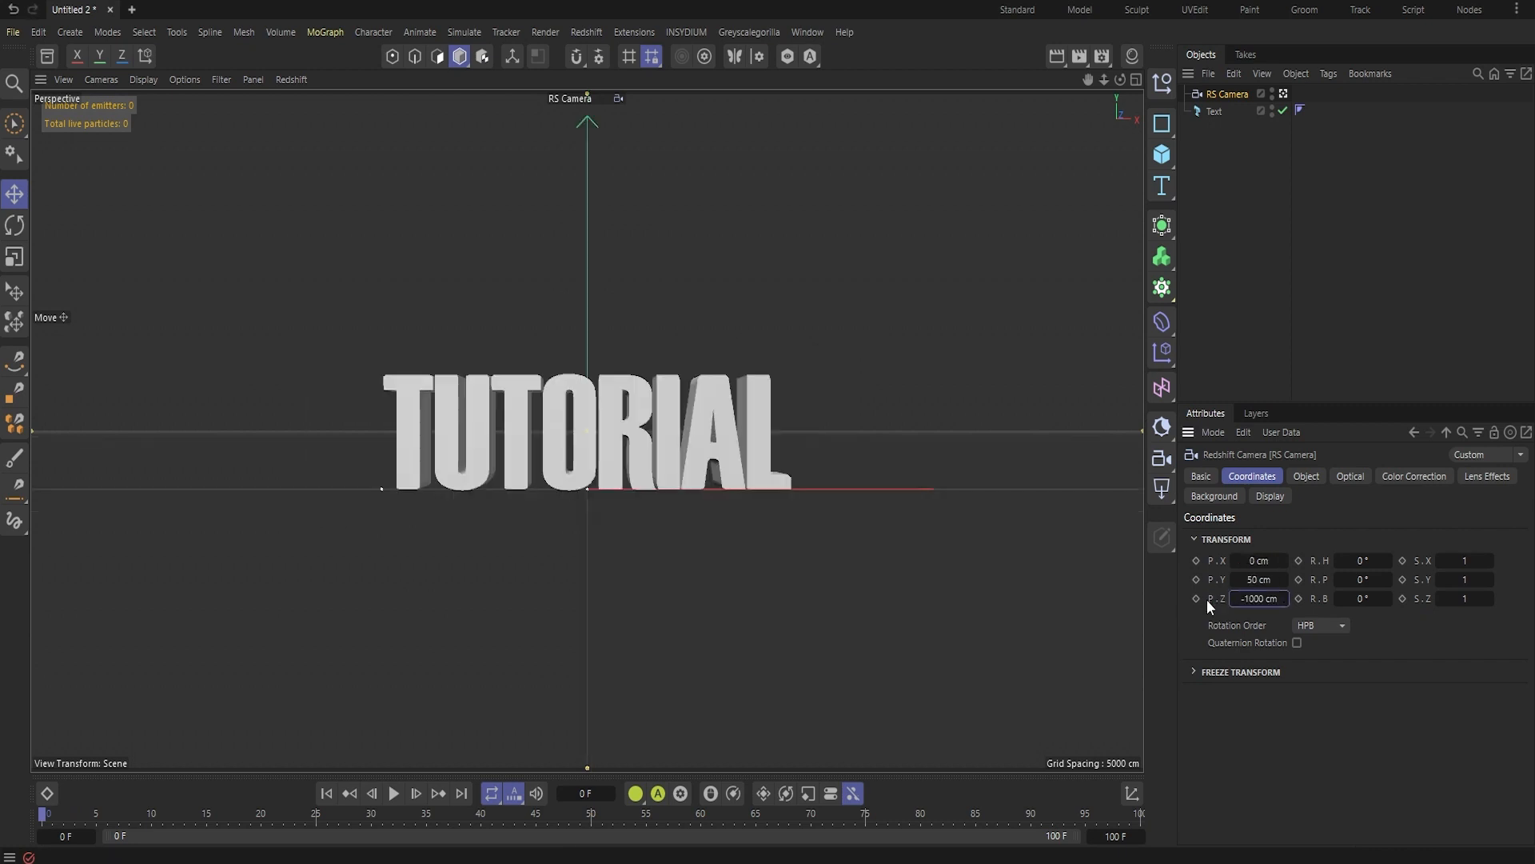
# - Move the Redshift camera closer to the text by setting its Z position to -500 cm
pyautogui.click(1272, 599)
pyautogui.click(1278, 600)
pyautogui.hotkey('ctrl', 'a')
pyautogui.write('-500')
pyautogui.press('Return')
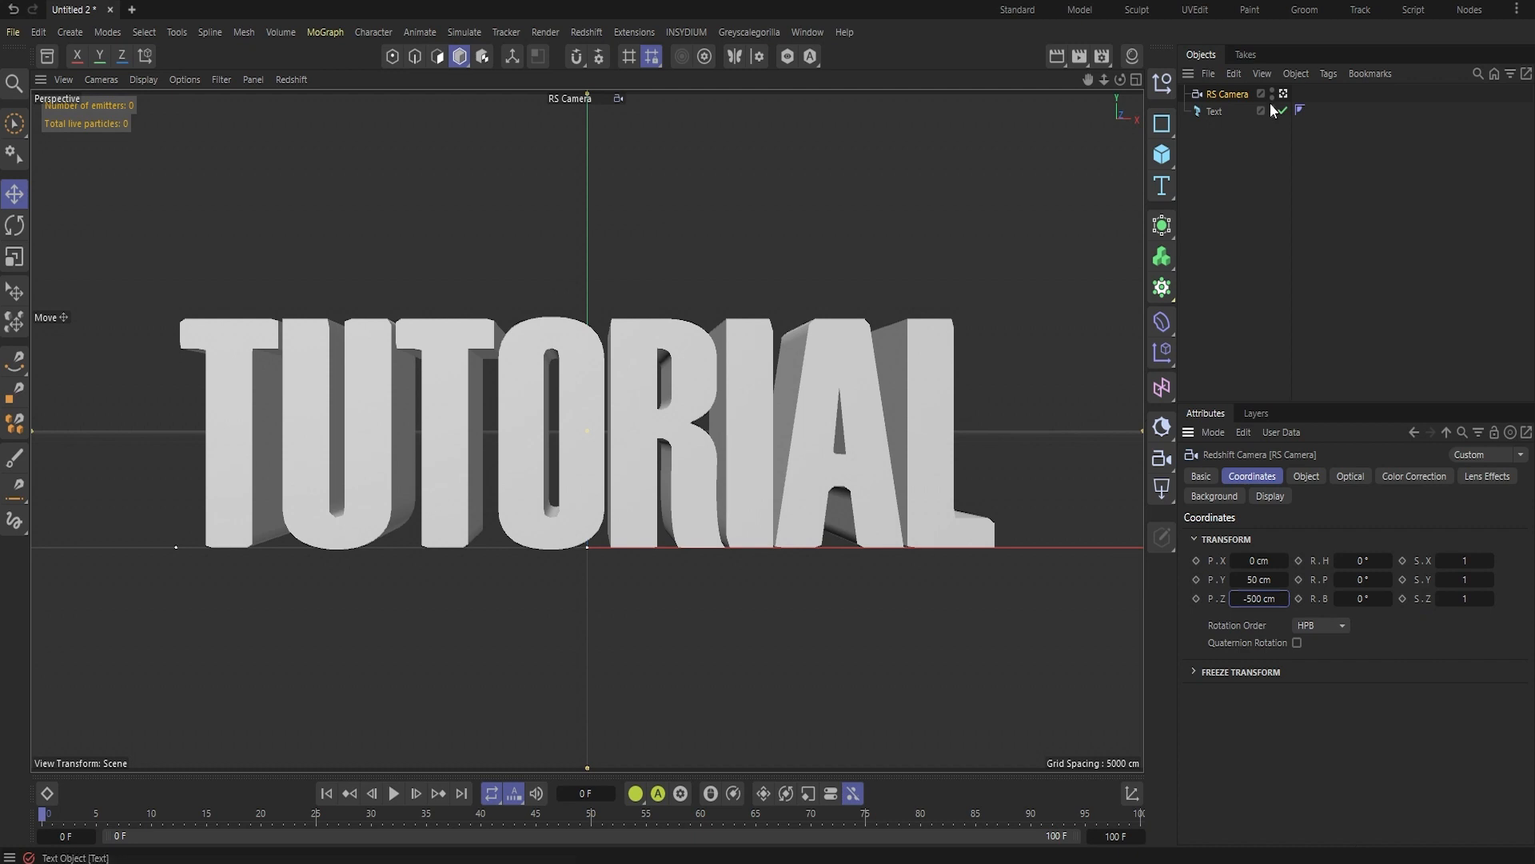
# - Lock the Redshift camera with a Protection tag, and hide it in the viewport and render while returning to the default camera
pyautogui.rightClick(1227, 95)
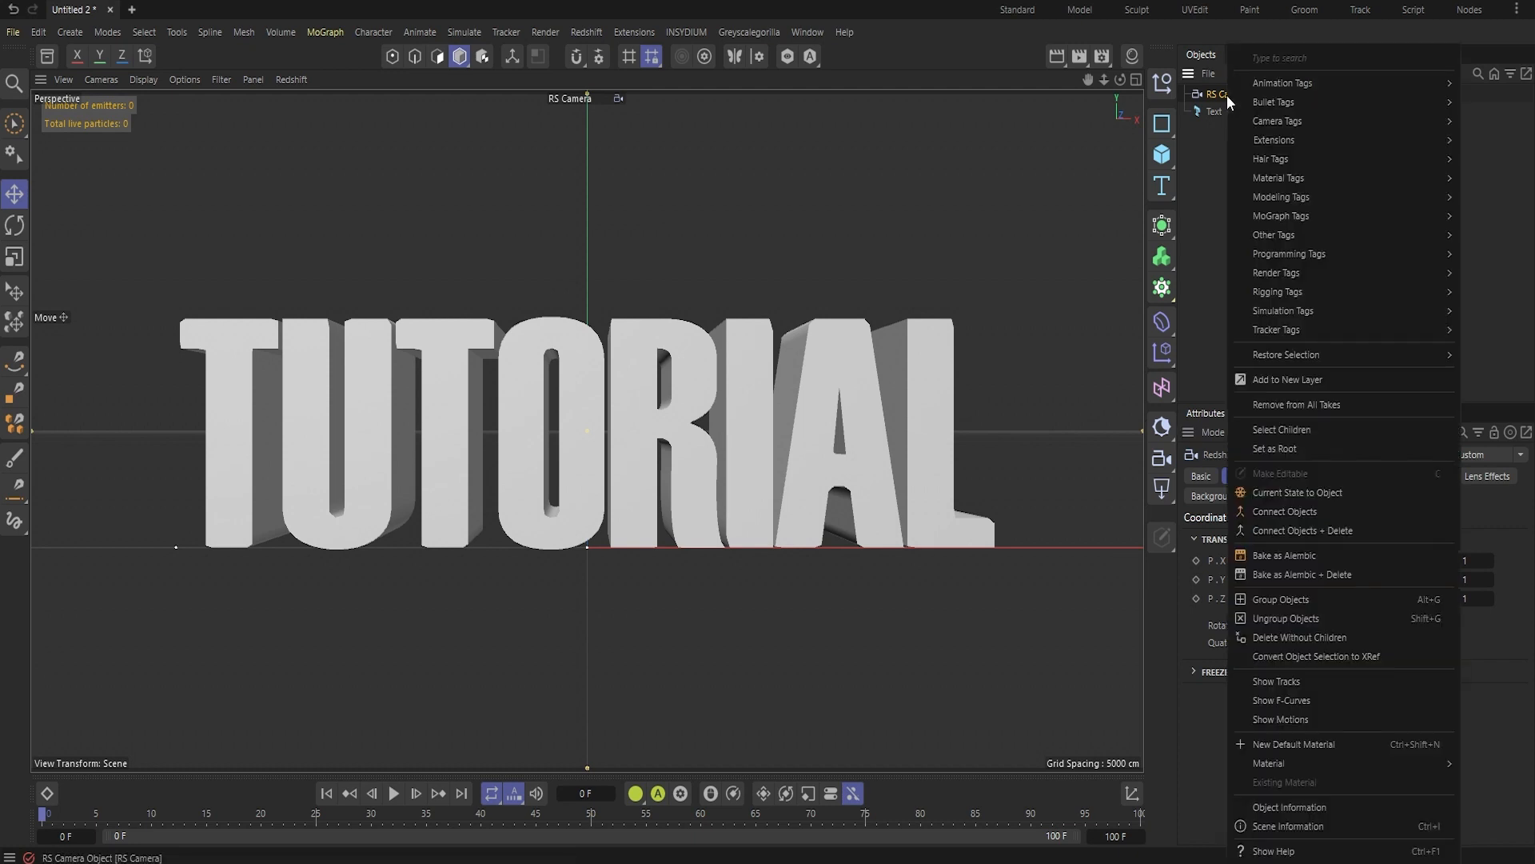
pyautogui.write('protec')
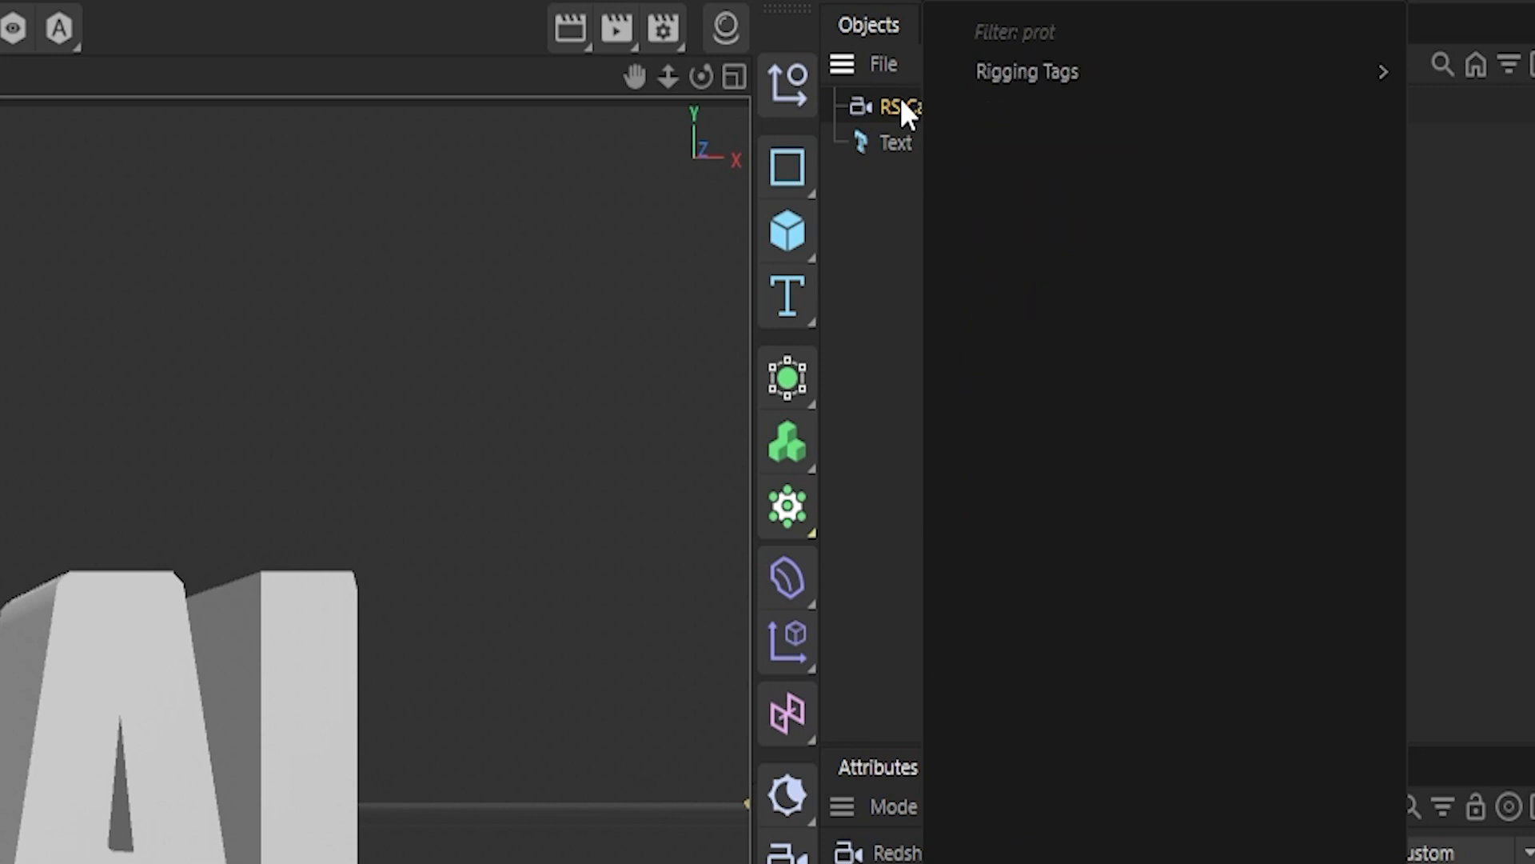
pyautogui.moveTo(1047, 77)
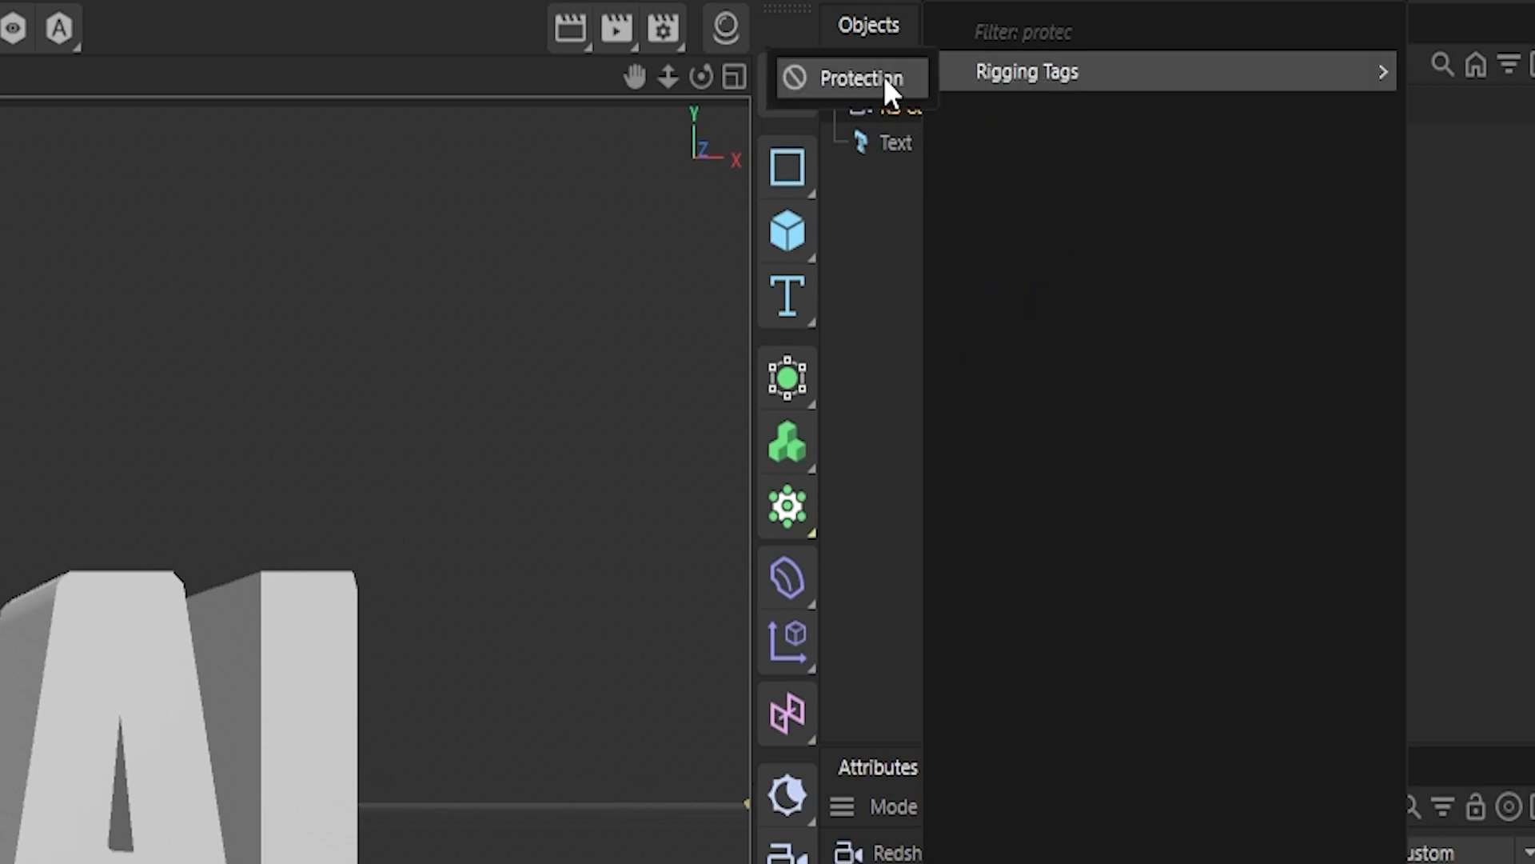
pyautogui.click(885, 77)
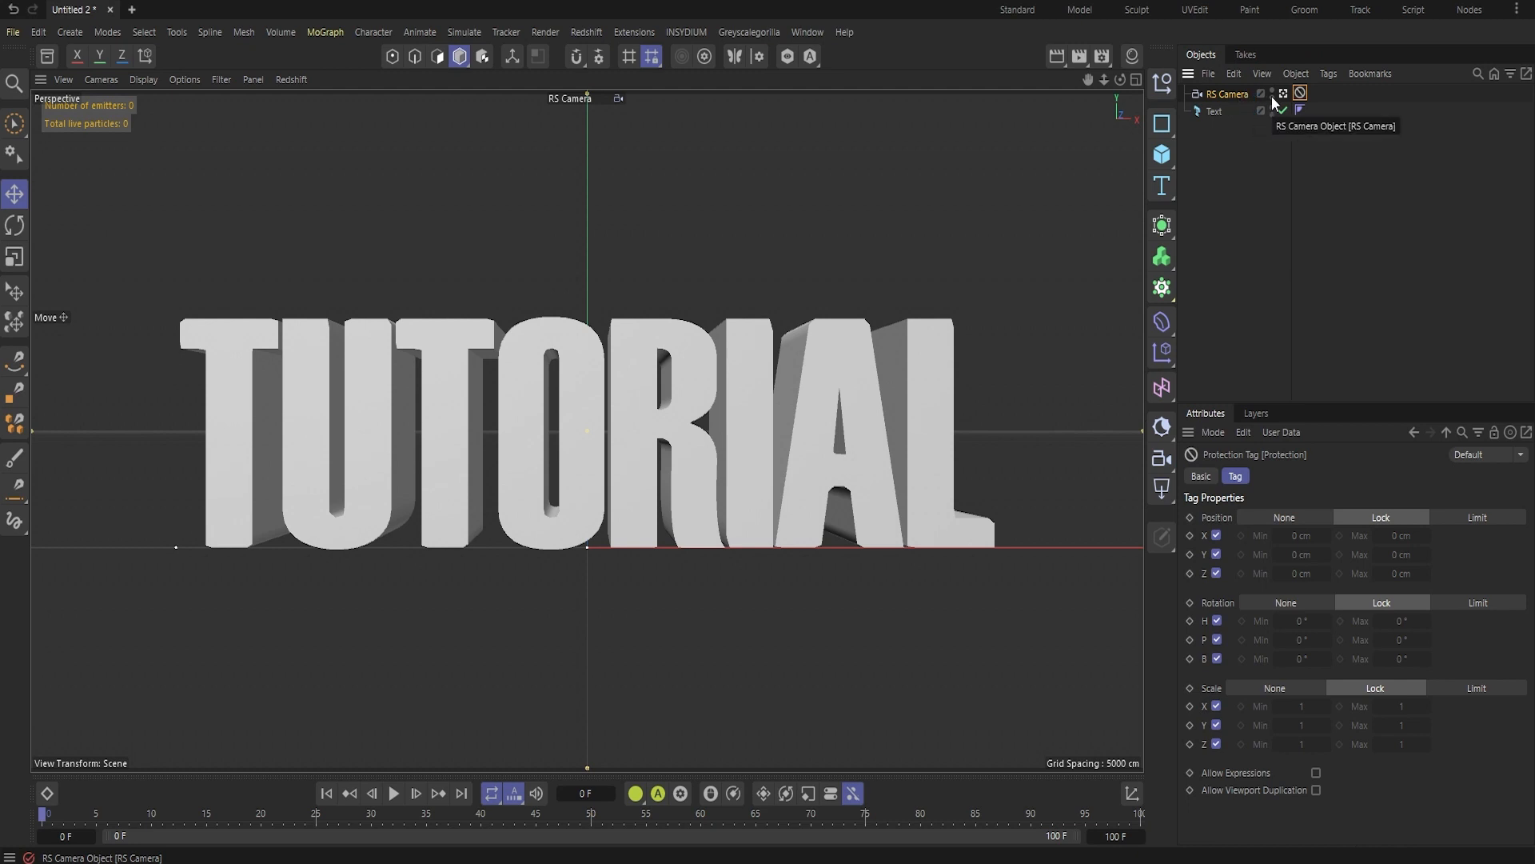
pyautogui.click(1272, 89)
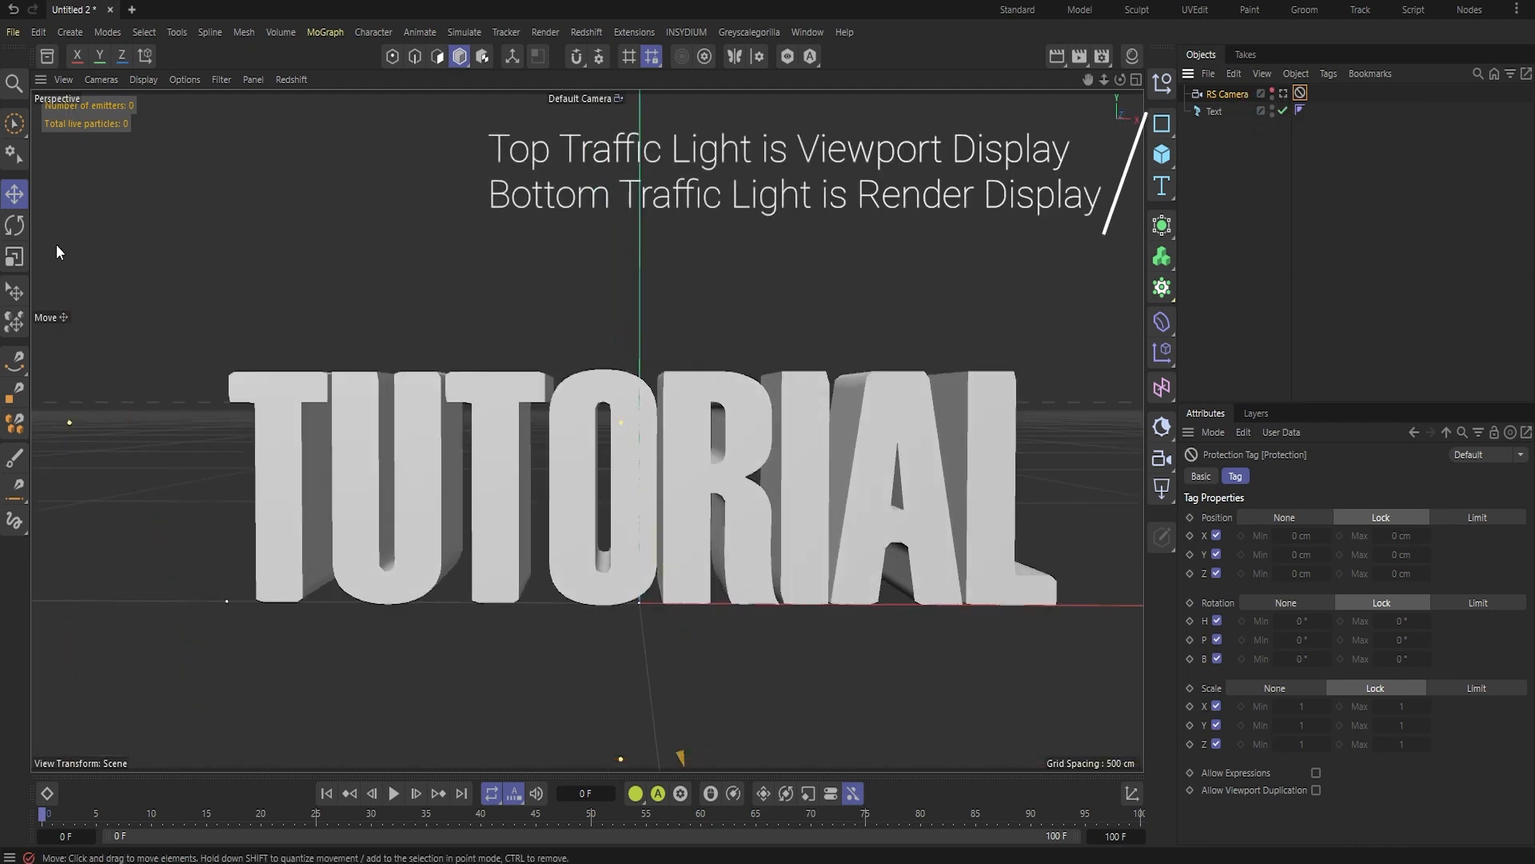
# - Set the text's pitch rotation to -10° and check the tilt through the Redshift camera before returning to the default camera
pyautogui.click(1214, 112)
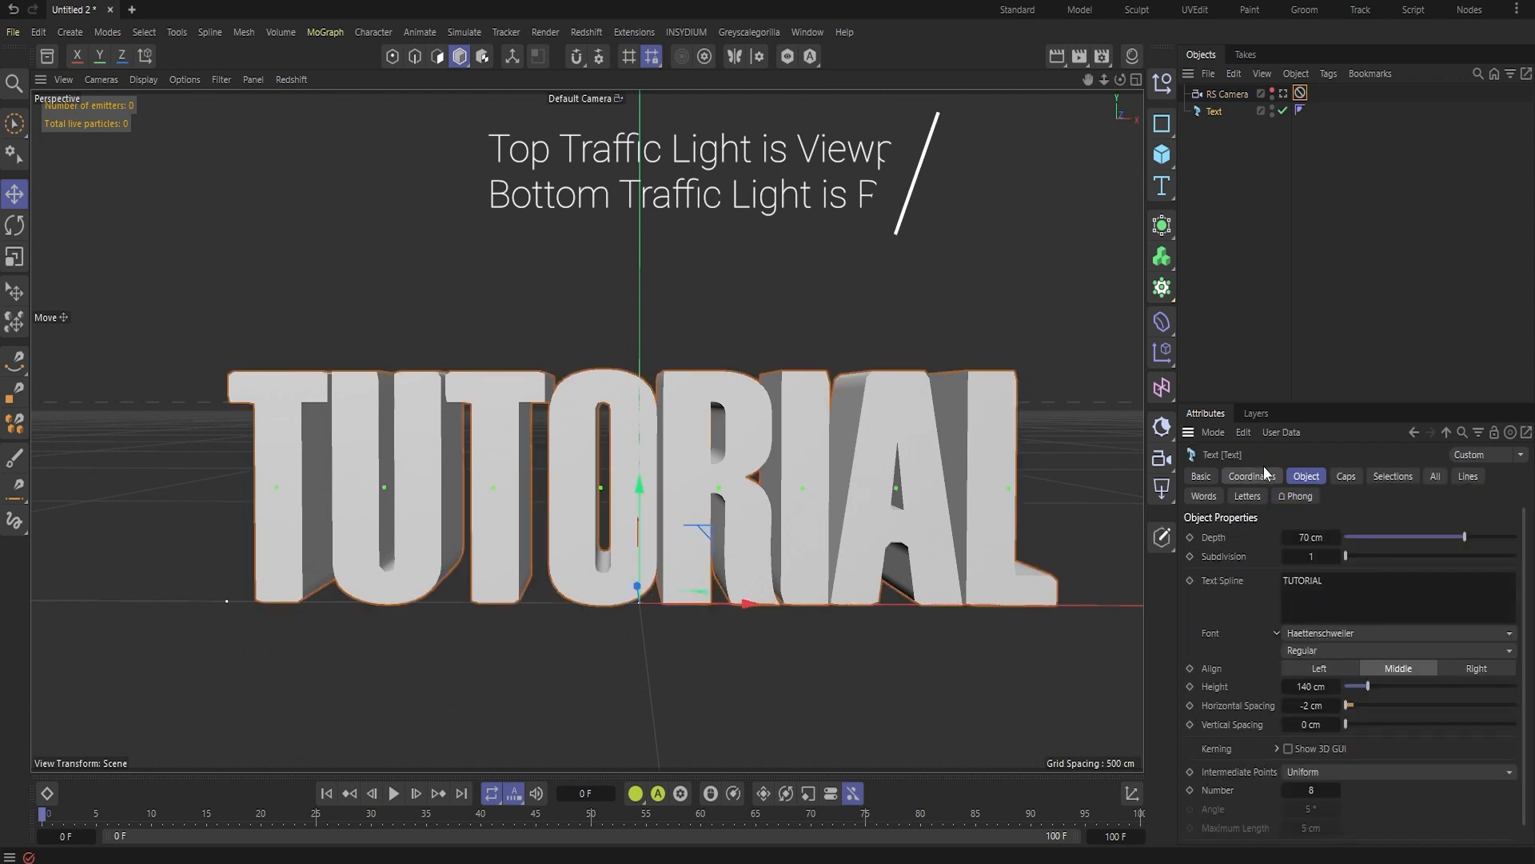
pyautogui.click(1252, 476)
pyautogui.keyDown('alt'); pyautogui.moveTo(756, 523); pyautogui.dragTo(761, 456, button='middle'); pyautogui.keyUp('alt')
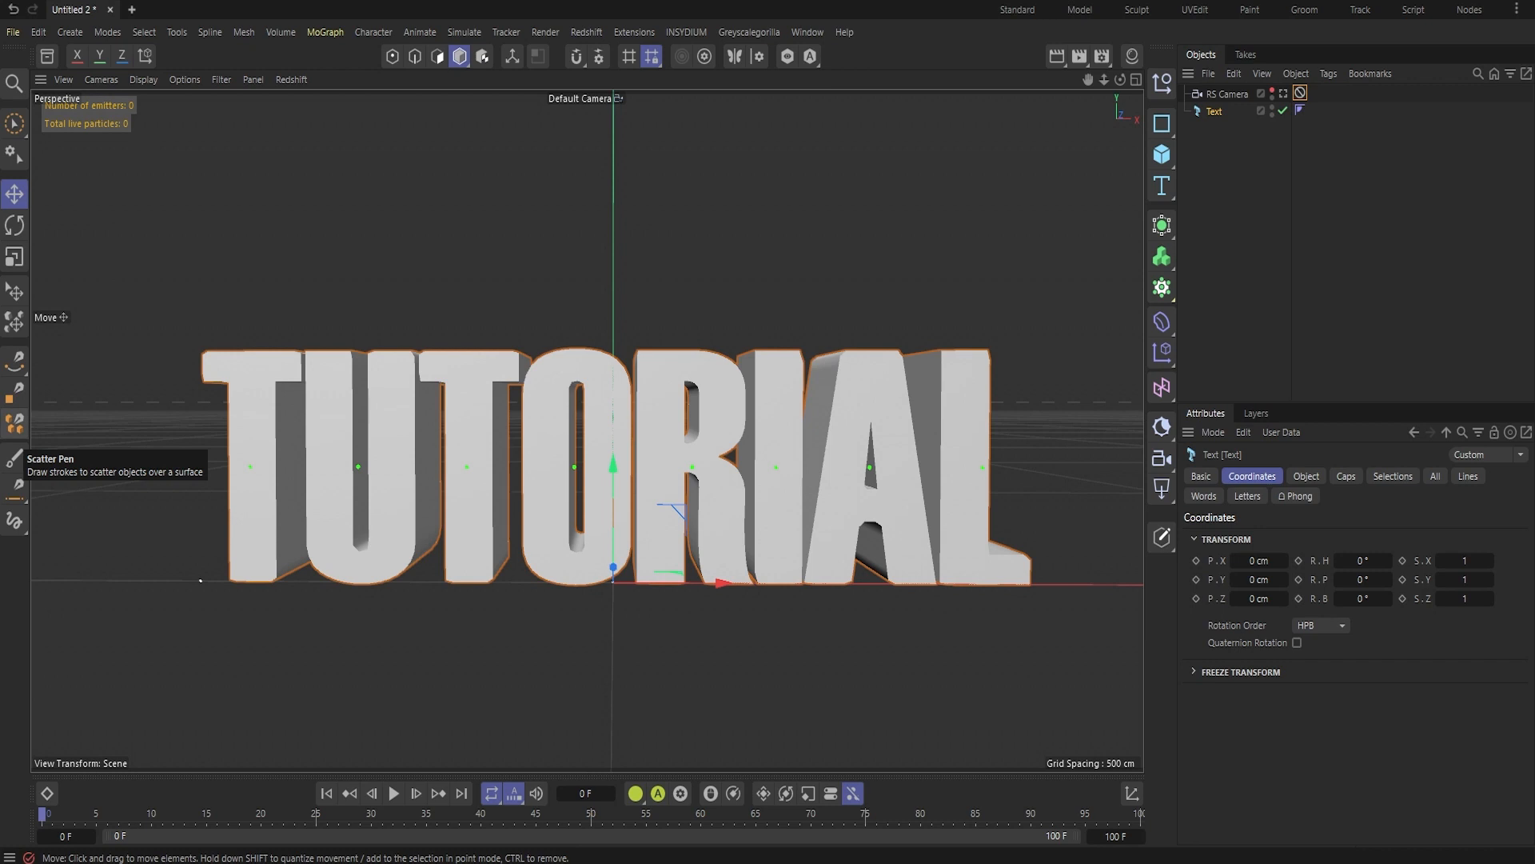
pyautogui.click(1362, 579)
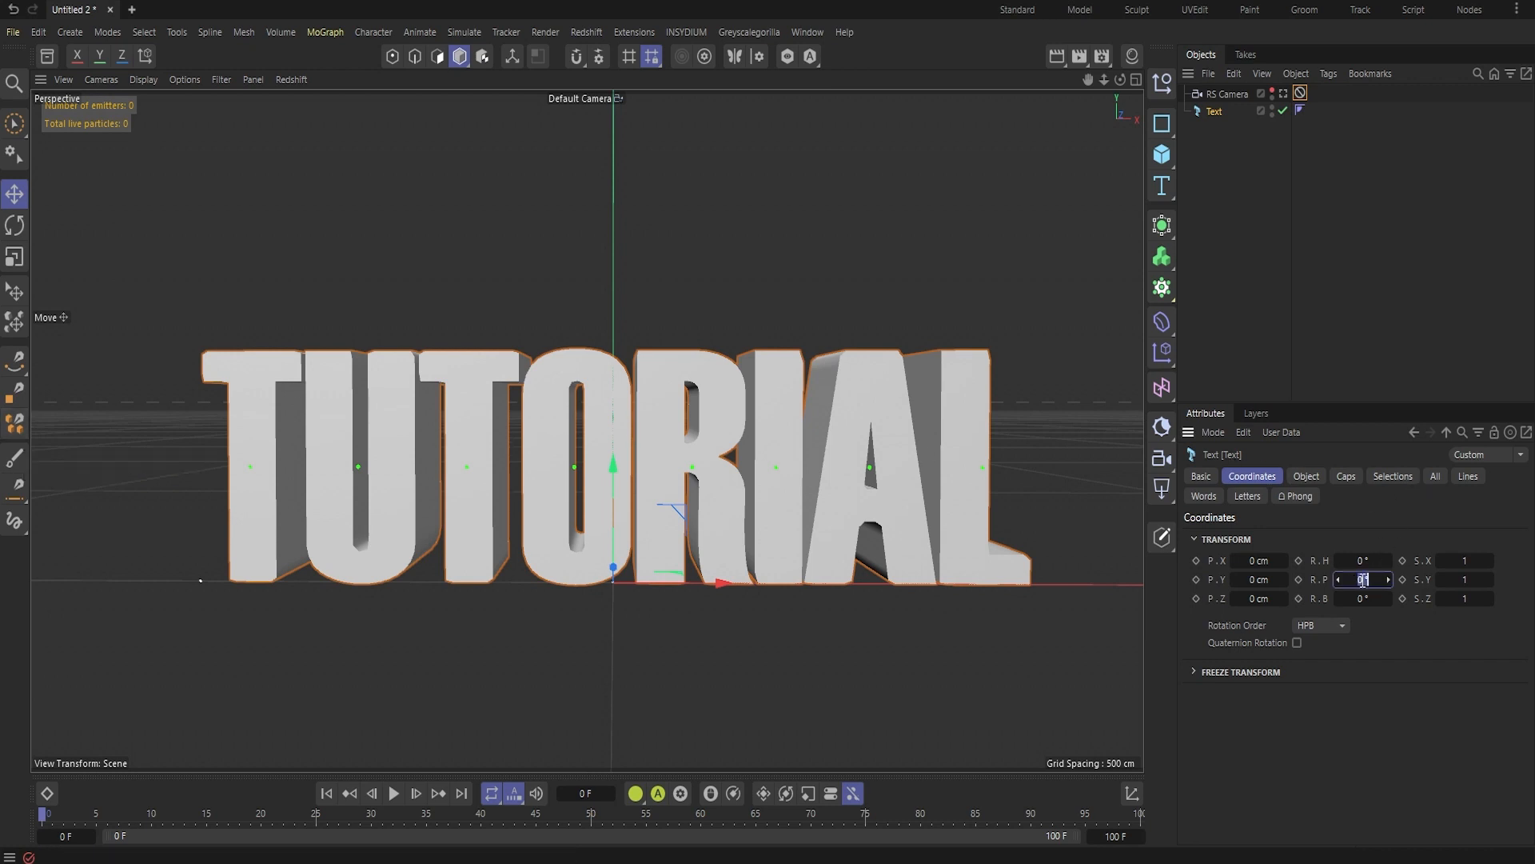
pyautogui.write('-10')
pyautogui.press('Return')
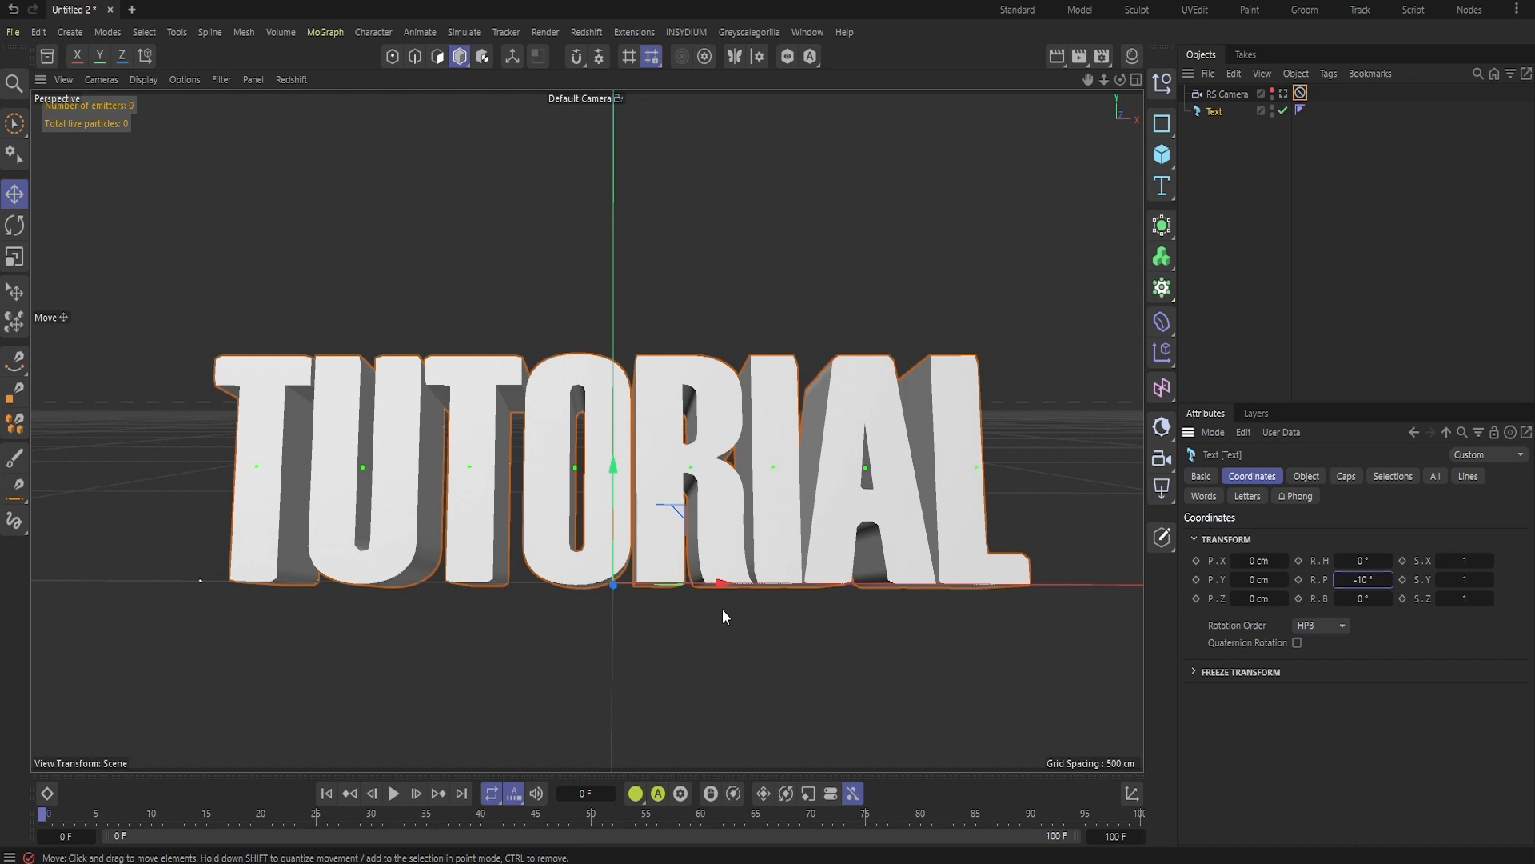
pyautogui.click(1283, 93)
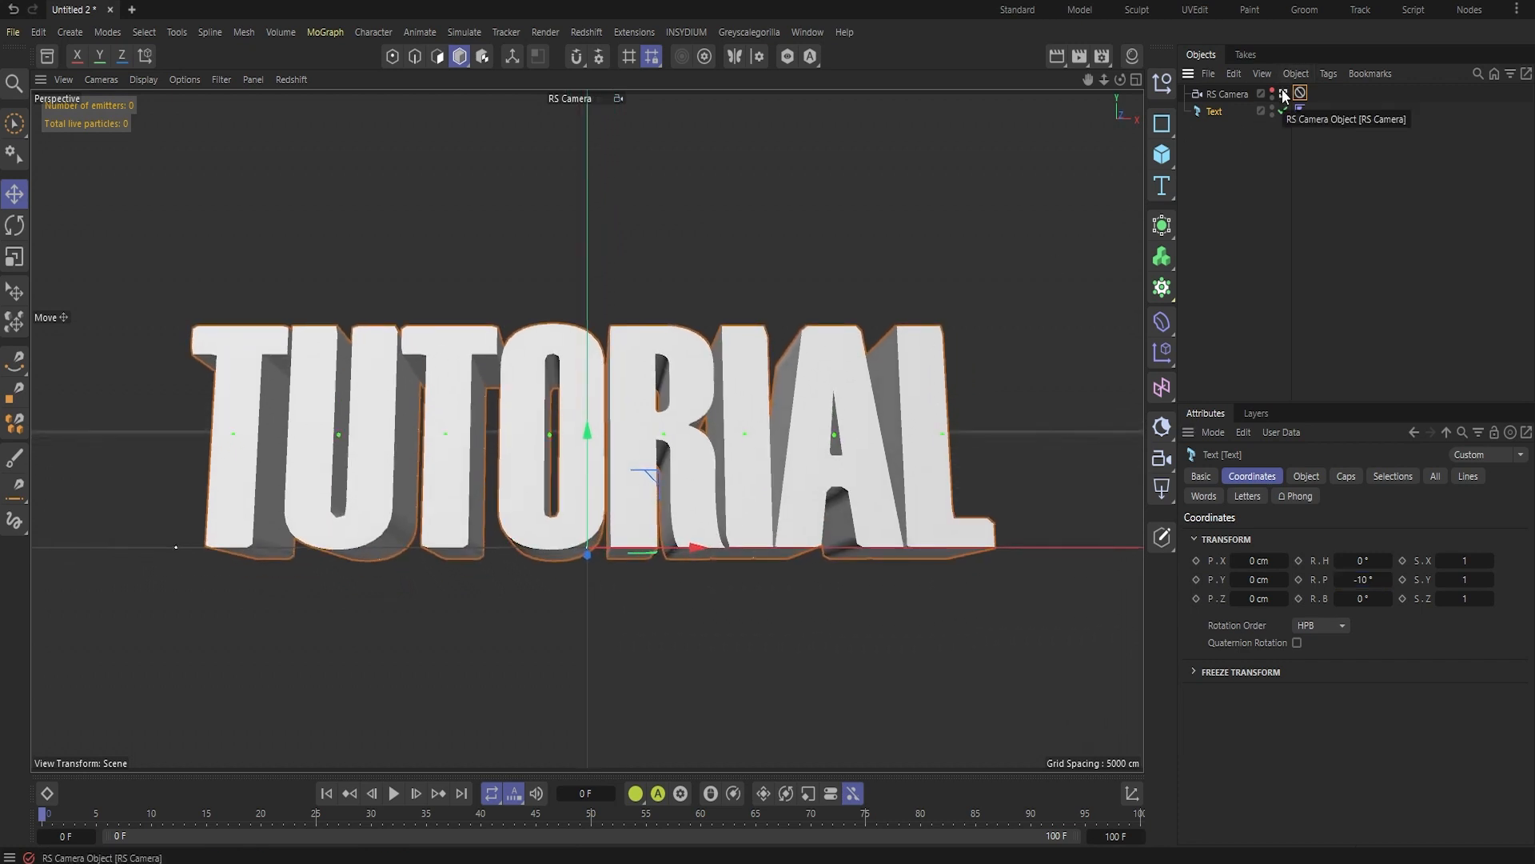
pyautogui.click(1284, 94)
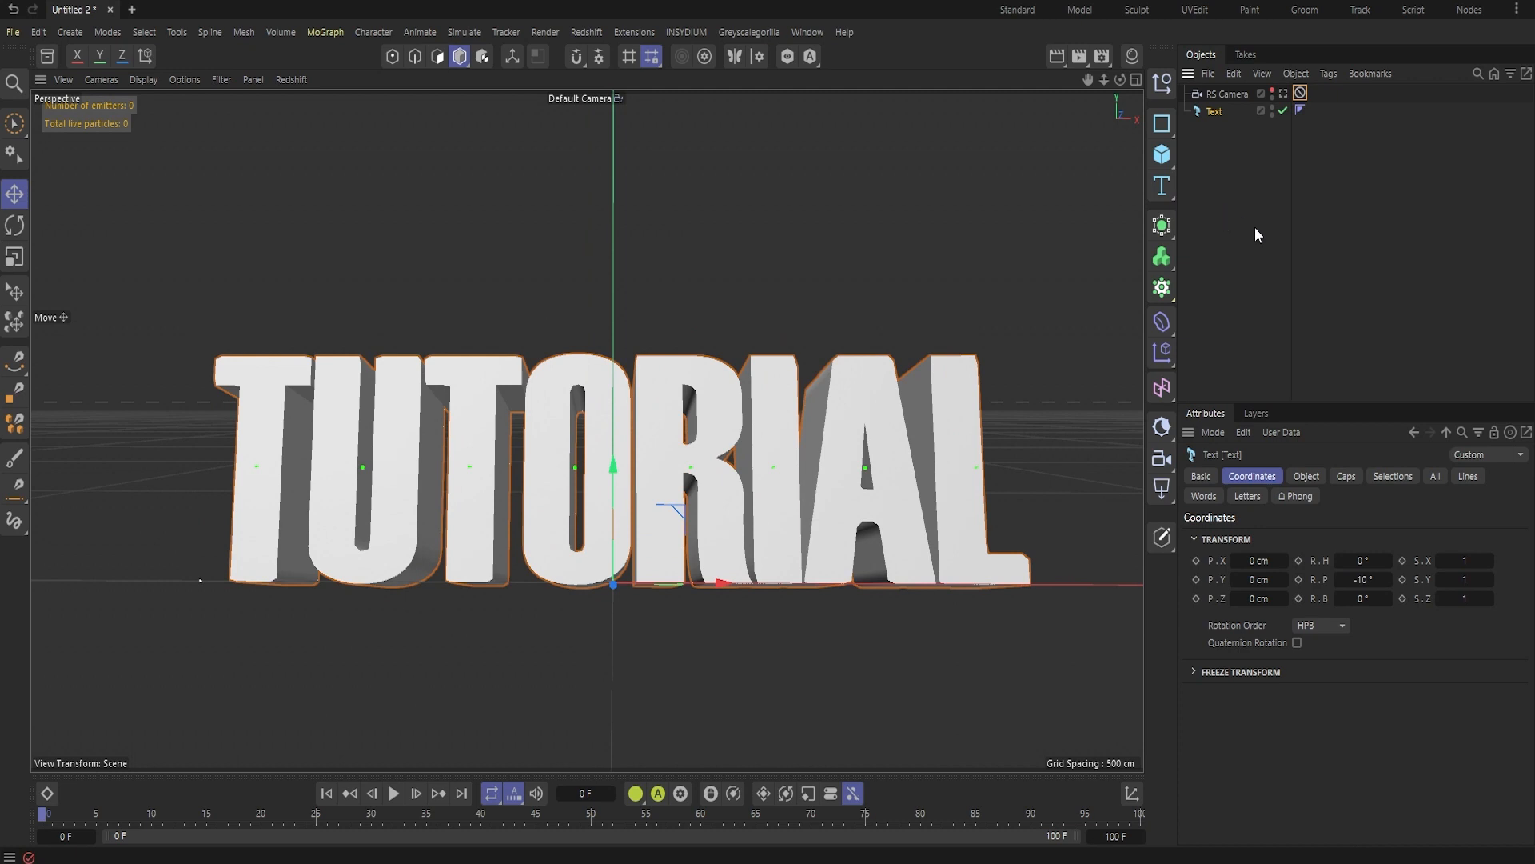
# - Switch the viewport display to Gouraud Shading (Lines) and inspect the text's mesh lines from an angle
pyautogui.click(1307, 477)
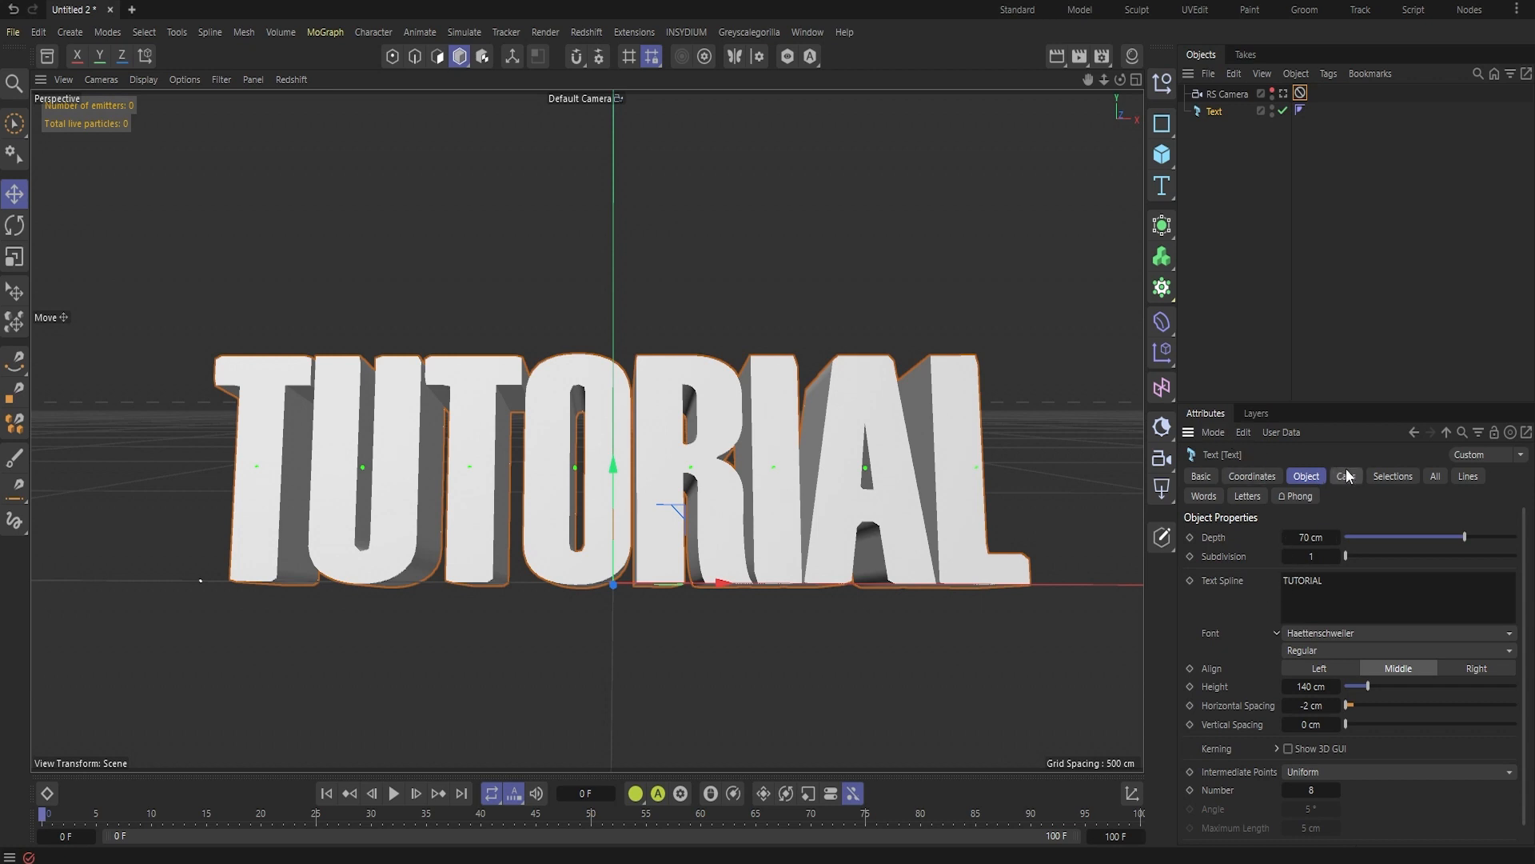
pyautogui.click(1343, 477)
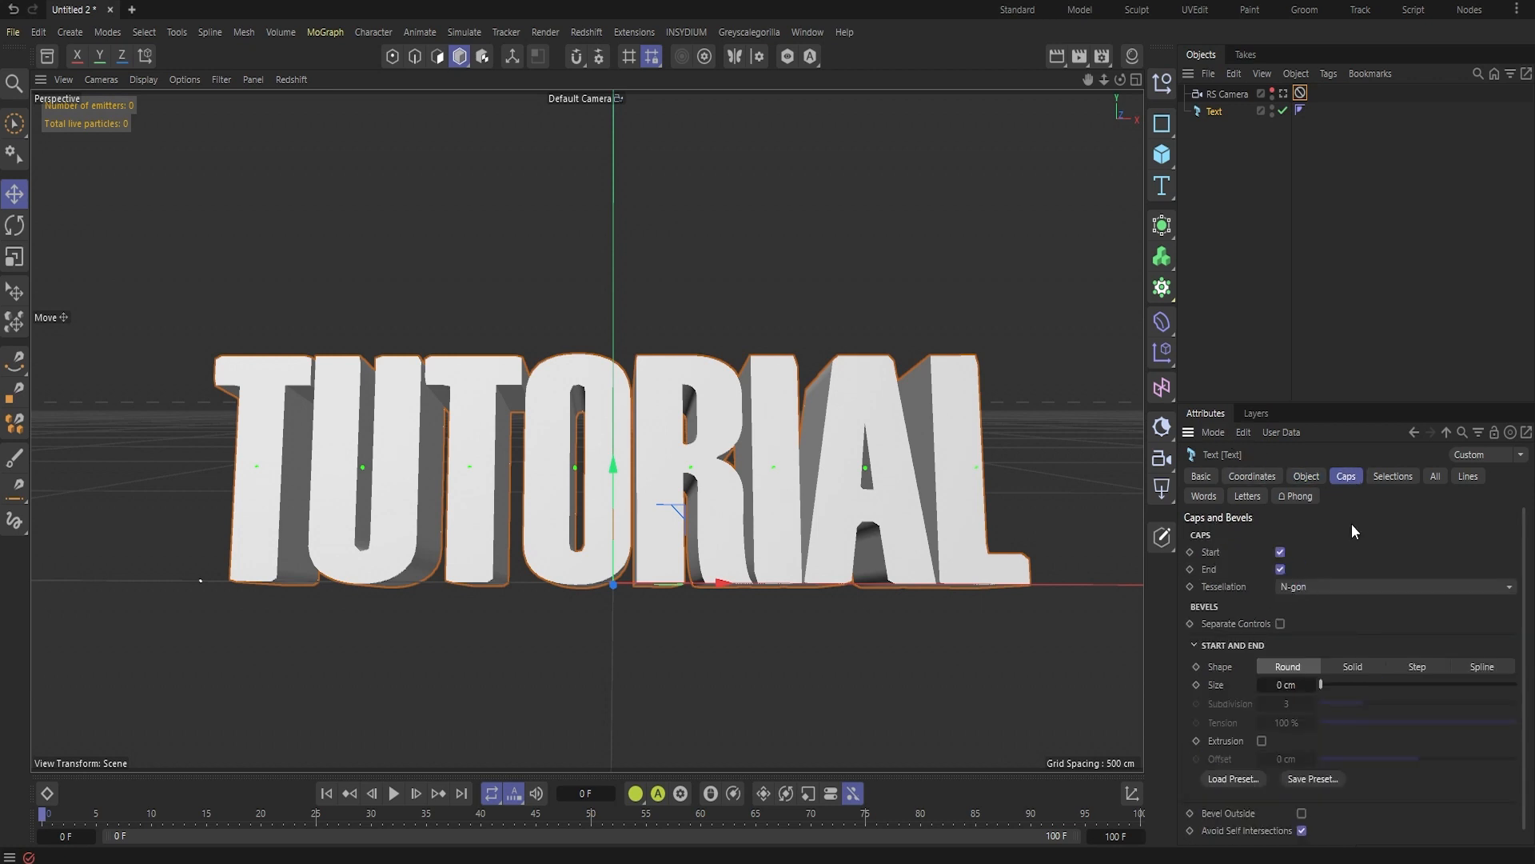
pyautogui.click(710, 307)
pyautogui.press('n')
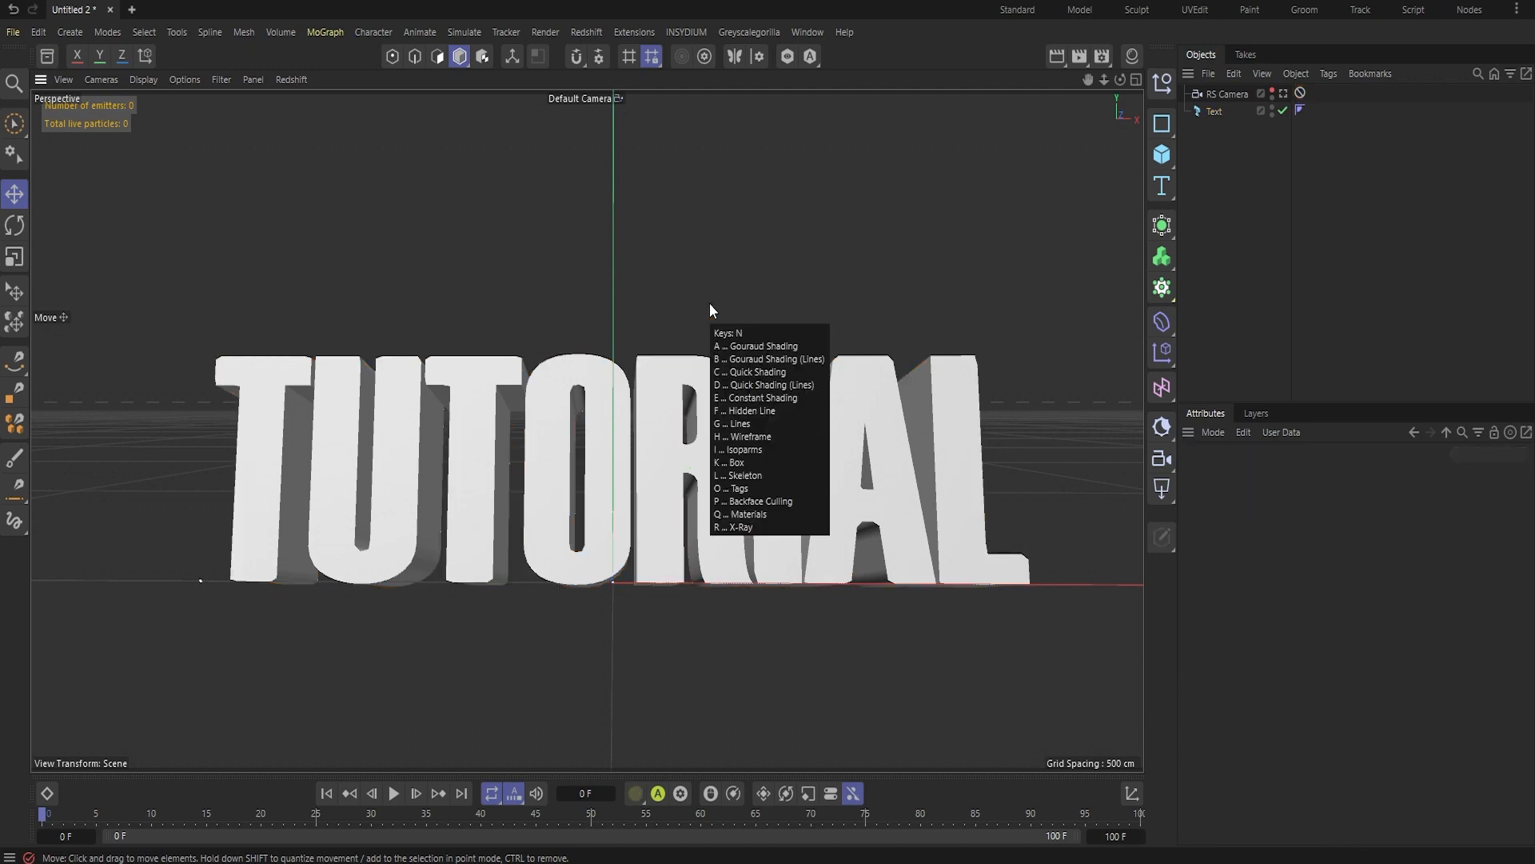
pyautogui.press('b')
pyautogui.keyDown('alt'); pyautogui.moveTo(730, 483); pyautogui.dragTo(671, 512); pyautogui.keyUp('alt')
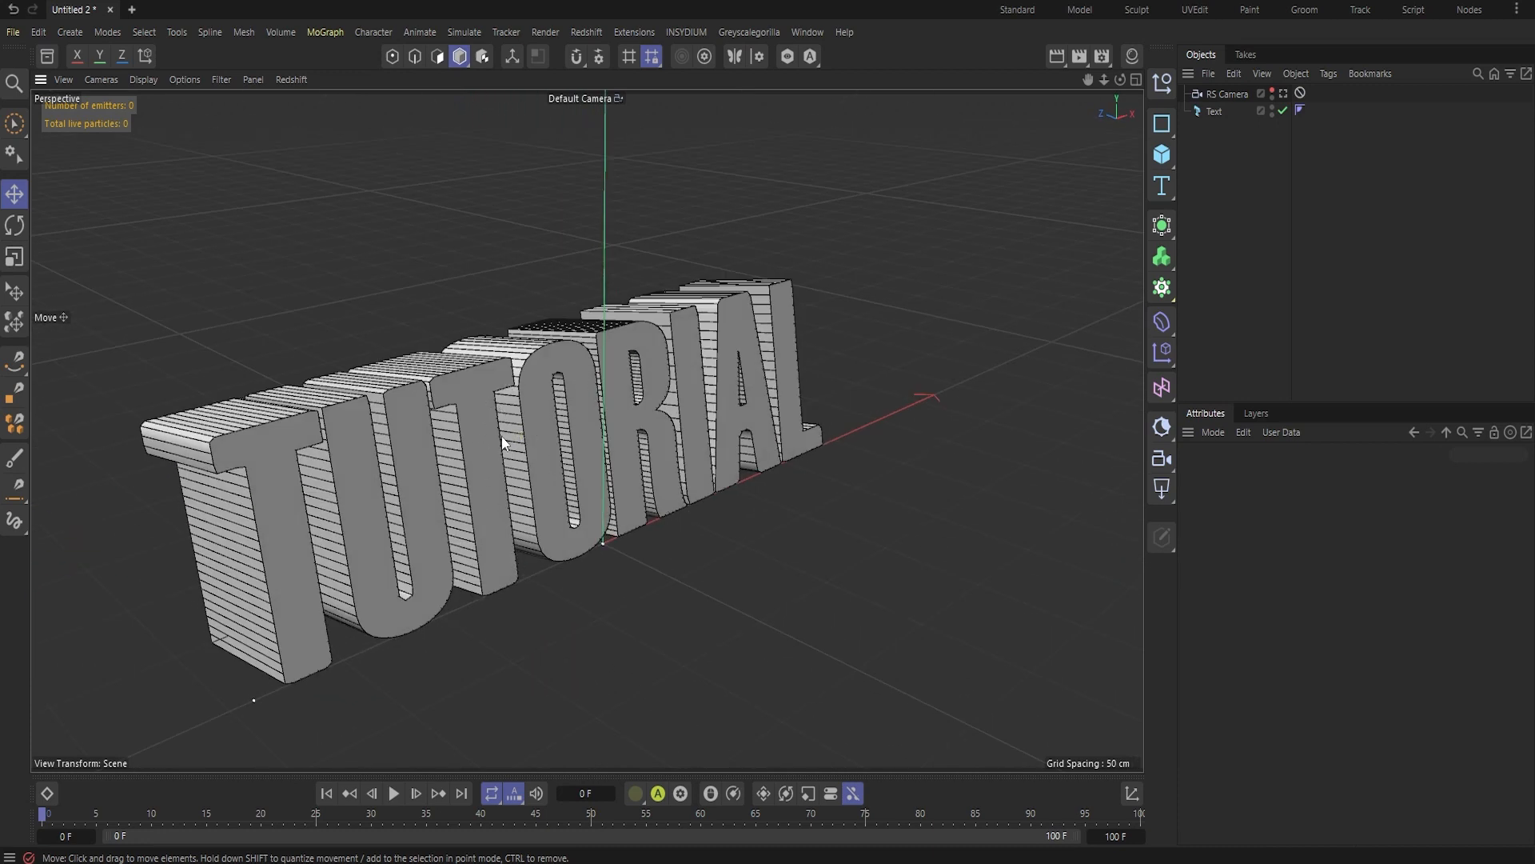
pyautogui.moveTo(633, 406)
pyautogui.keyDown('alt'); pyautogui.mouseDown()
pyautogui.moveTo(602, 396)
pyautogui.moveTo(681, 402)
pyautogui.moveTo(661, 395)
pyautogui.mouseUp(); pyautogui.keyUp('alt')
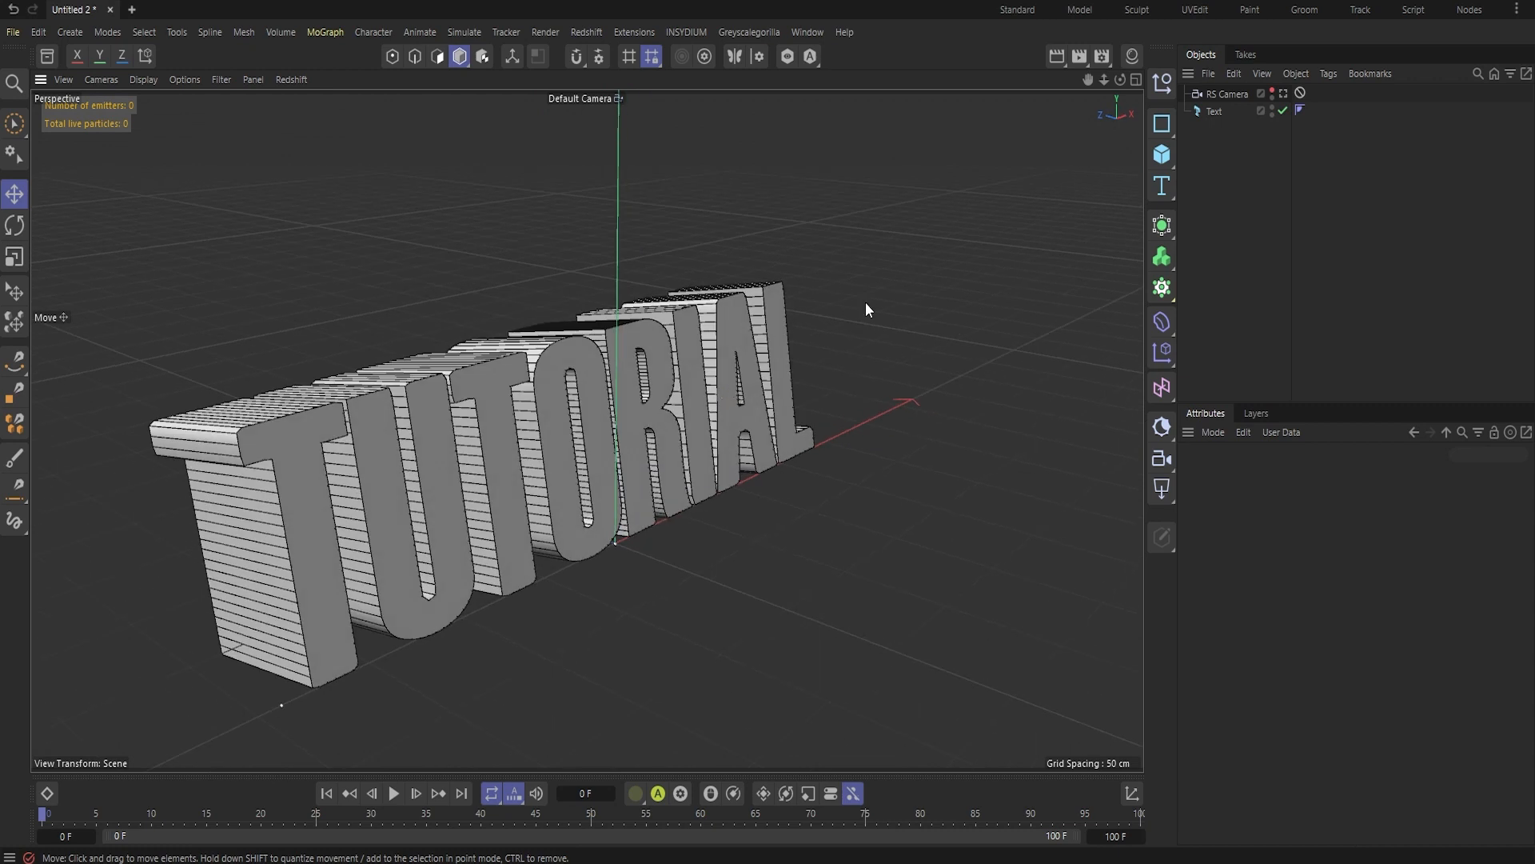
# - Change the text's cap tessellation from N-gon to Regular Grid and inspect the letter faces
pyautogui.click(1217, 111)
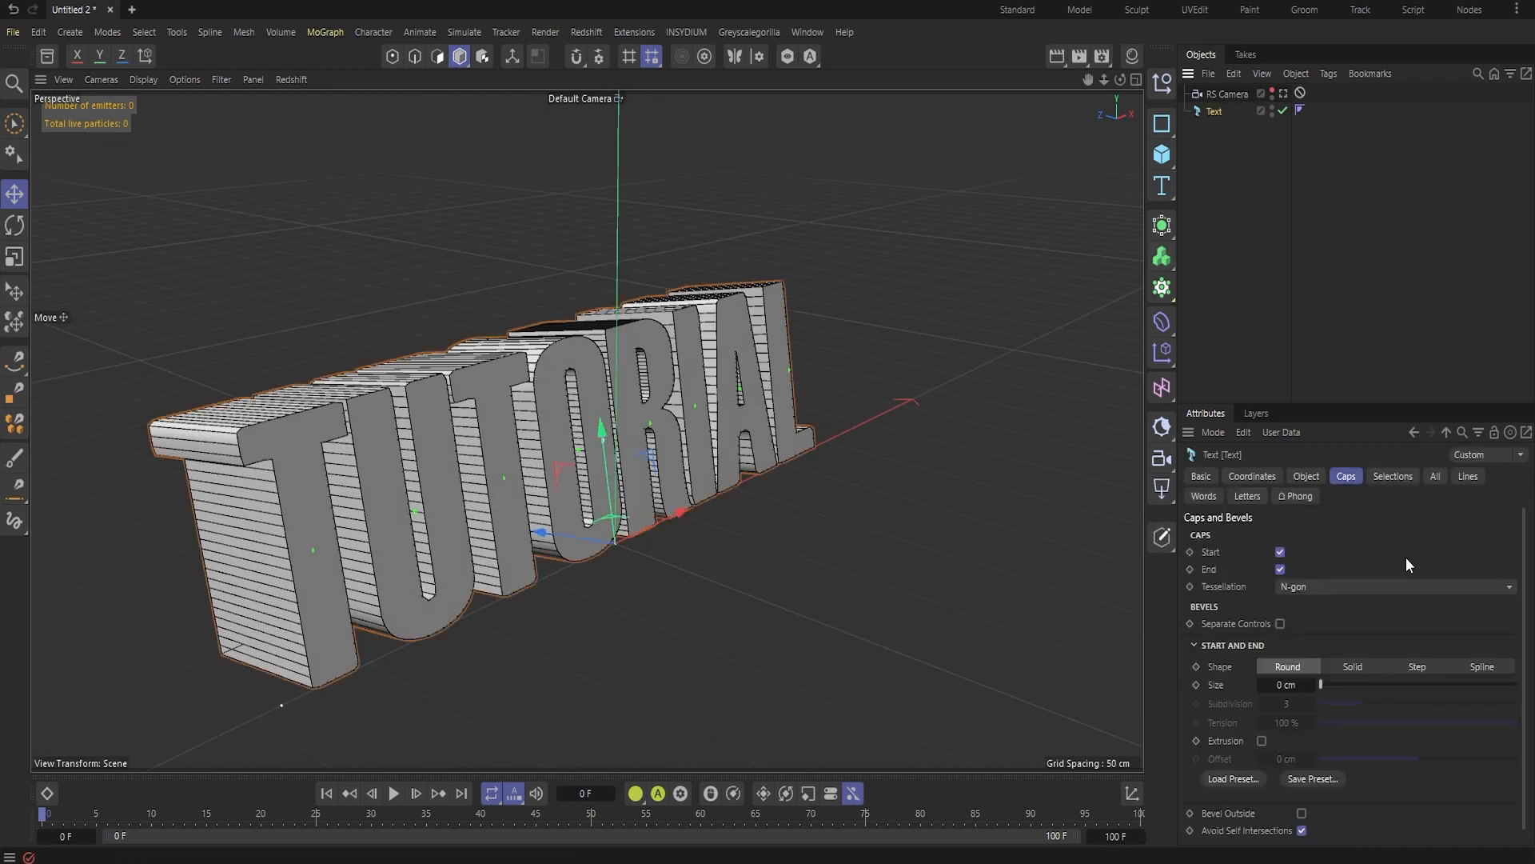
pyautogui.click(1420, 591)
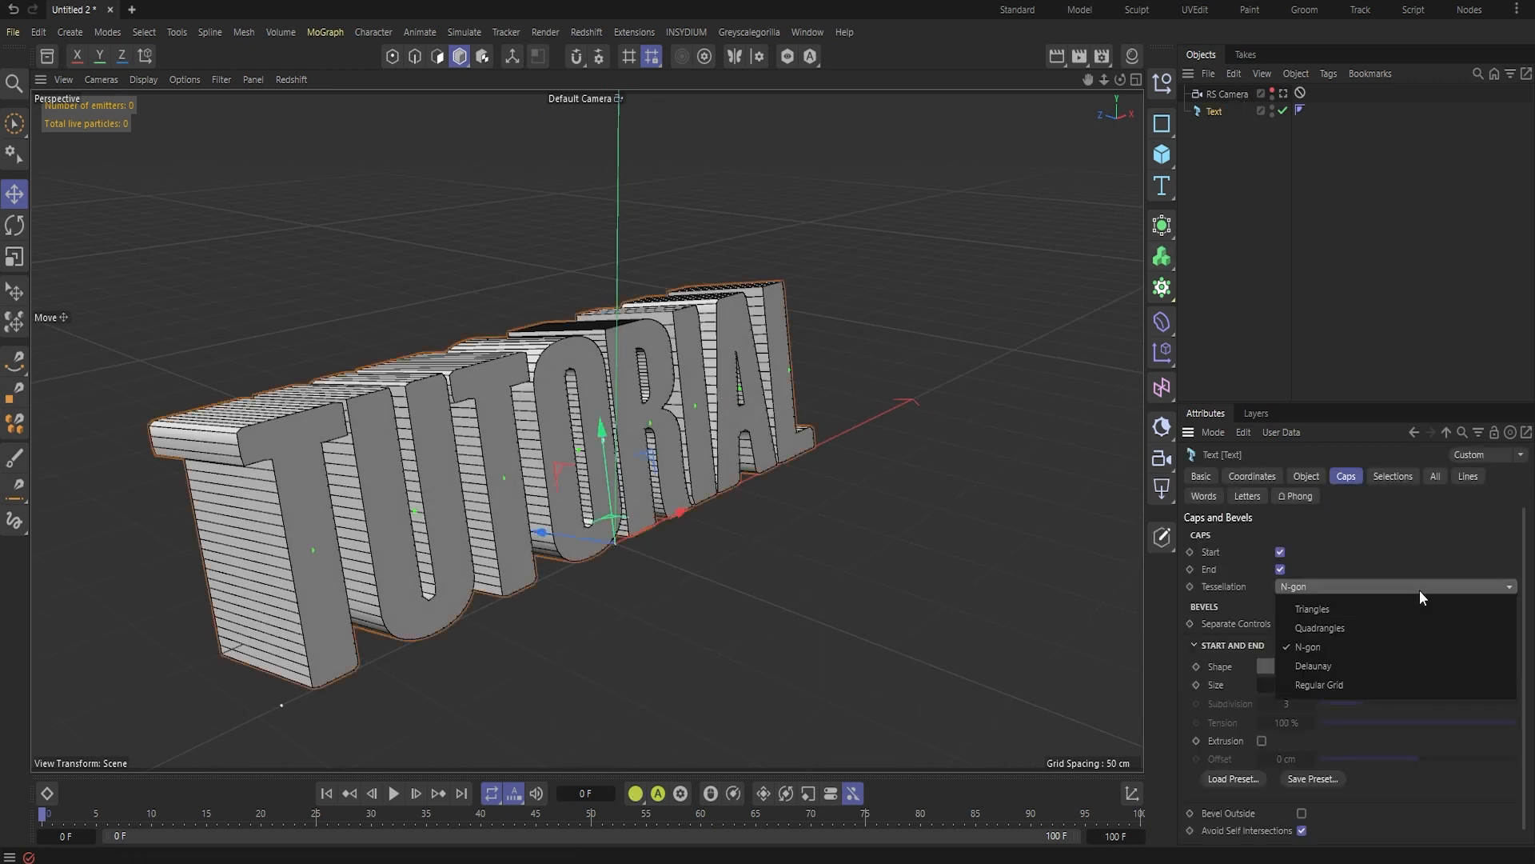
pyautogui.click(1327, 686)
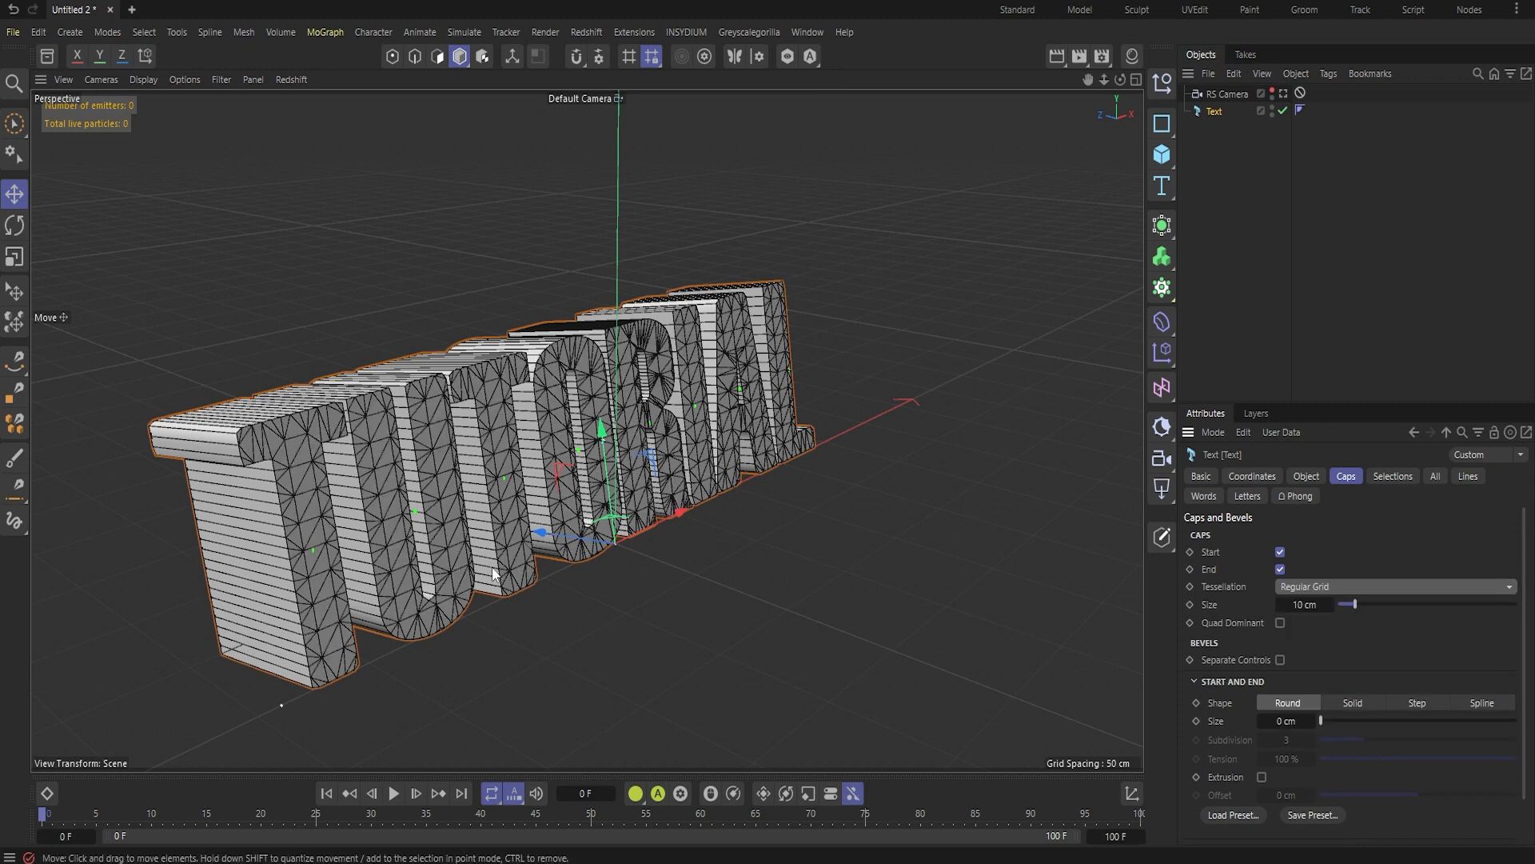
pyautogui.keyDown('alt'); pyautogui.moveTo(567, 501); pyautogui.dragTo(288, 434); pyautogui.keyUp('alt')
pyautogui.keyDown('alt'); pyautogui.moveTo(430, 401); pyautogui.dragTo(593, 485); pyautogui.keyUp('alt')
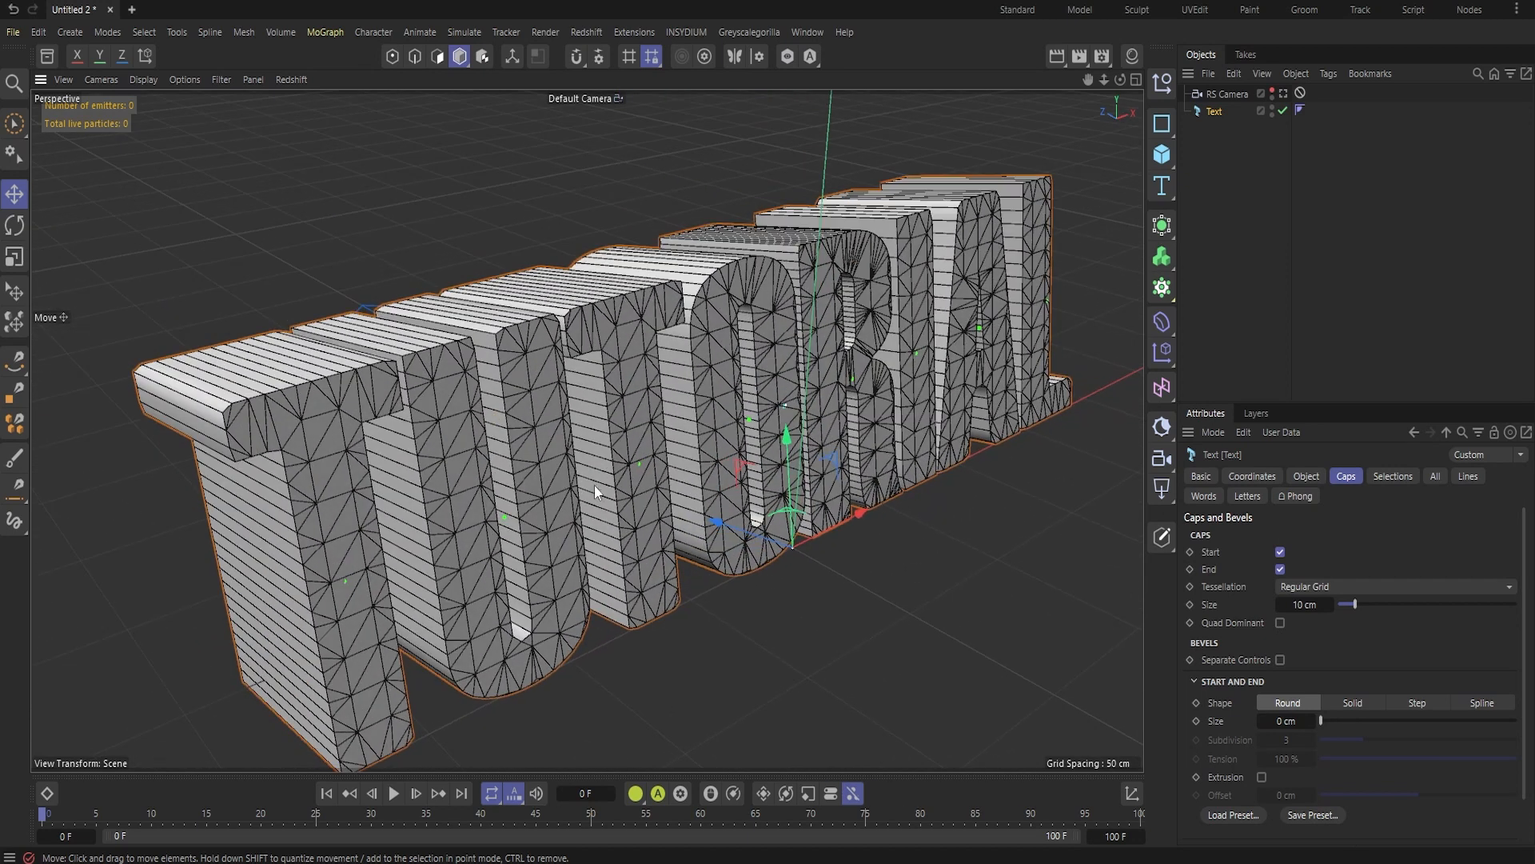
# - Set the caps' Regular Grid size to 2 cm and inspect the denser mesh on the letter faces
pyautogui.click(1306, 607)
pyautogui.write('2')
pyautogui.press('Return')
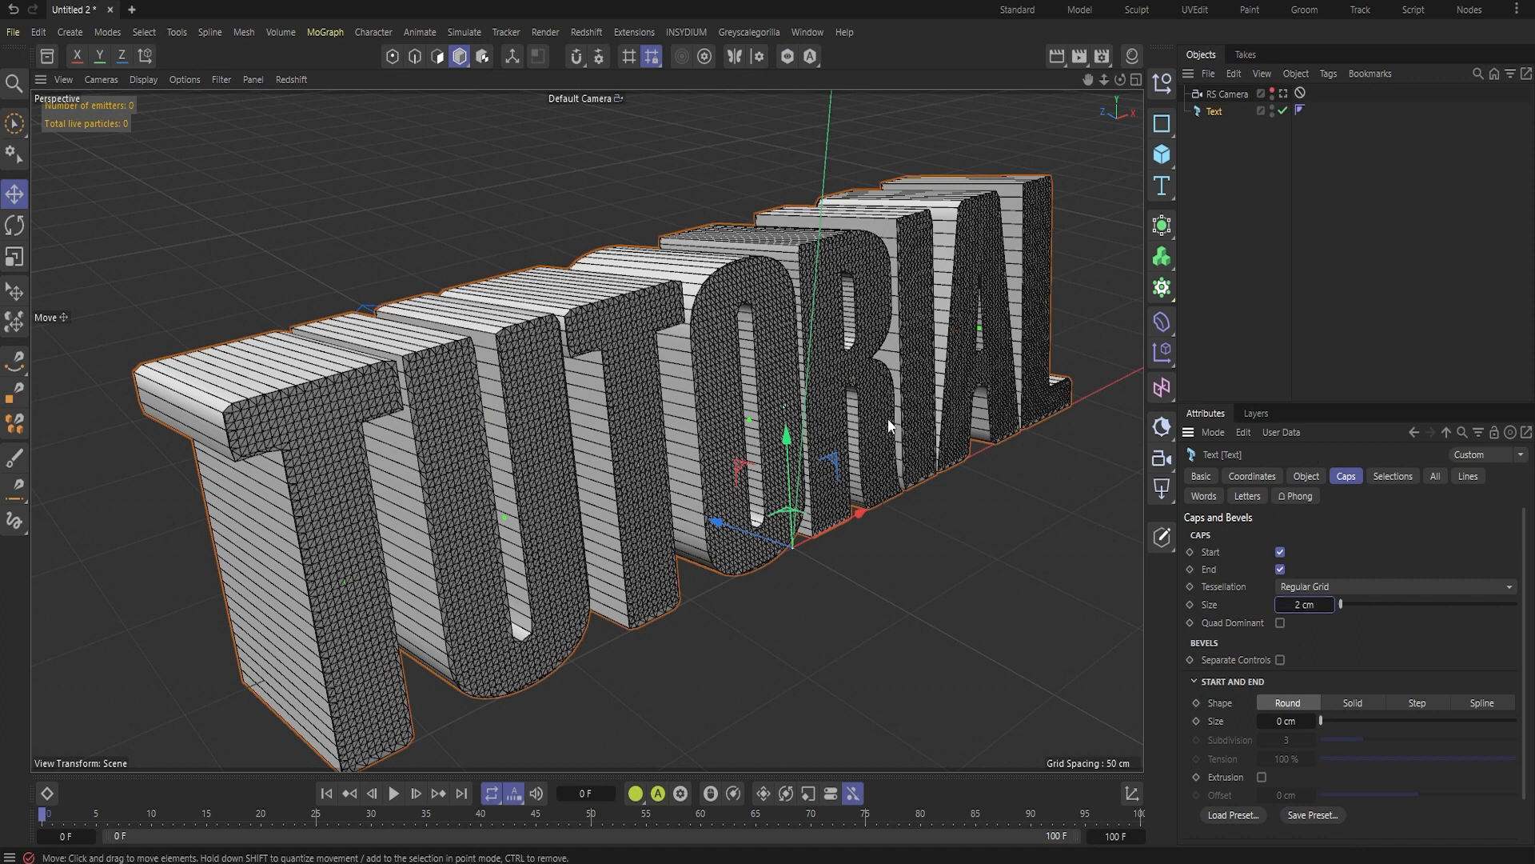
pyautogui.click(587, 200)
pyautogui.keyDown('alt'); pyautogui.moveTo(654, 424); pyautogui.dragTo(606, 390); pyautogui.keyUp('alt')
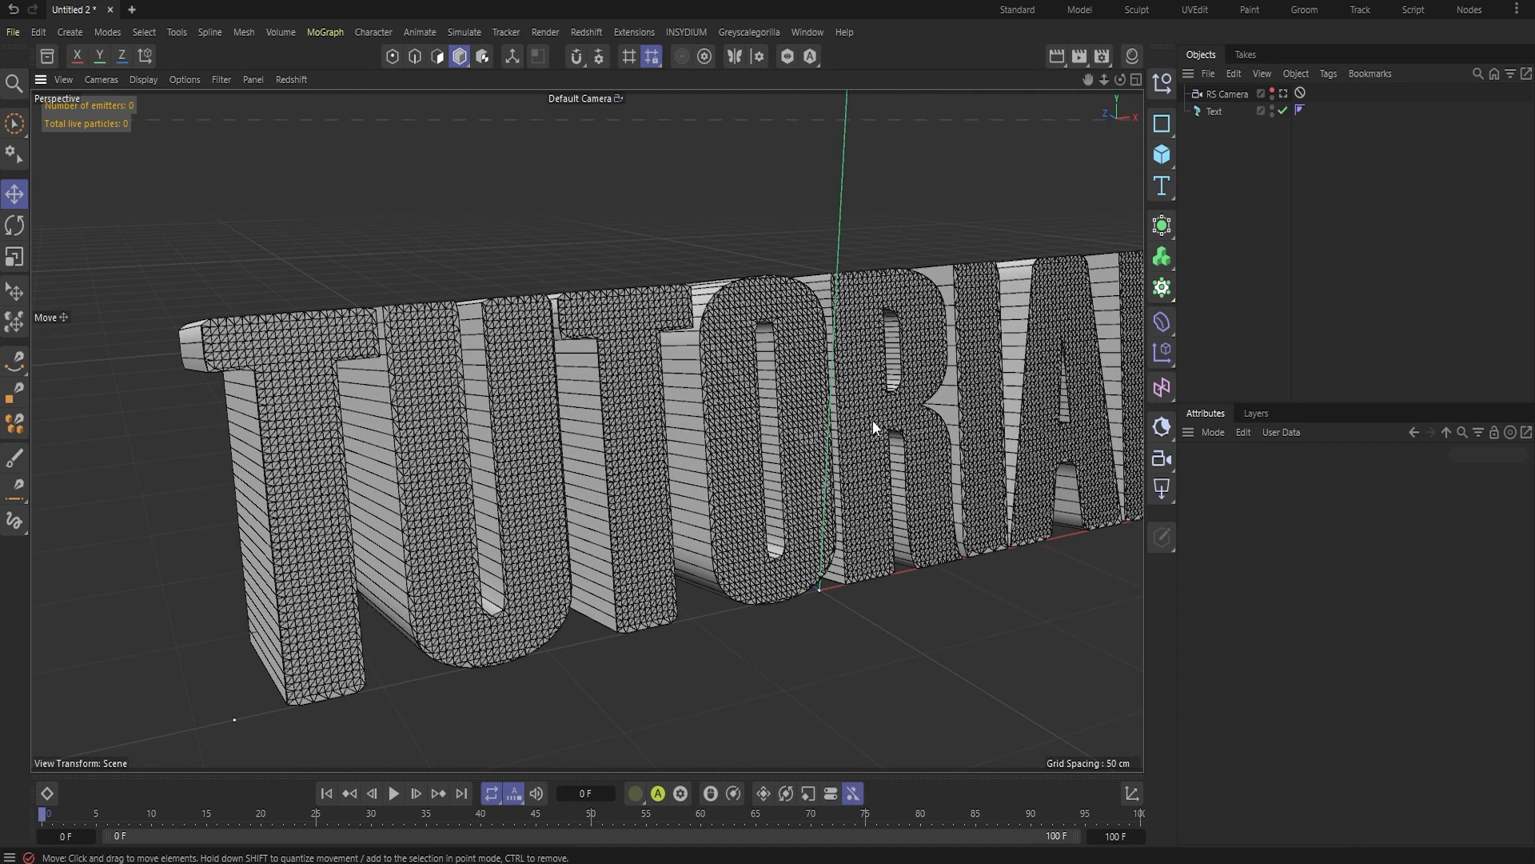
# - Try Quad Dominant on the text caps' Regular Grid and compare the letter-face mesh with and without it
pyautogui.click(1221, 111)
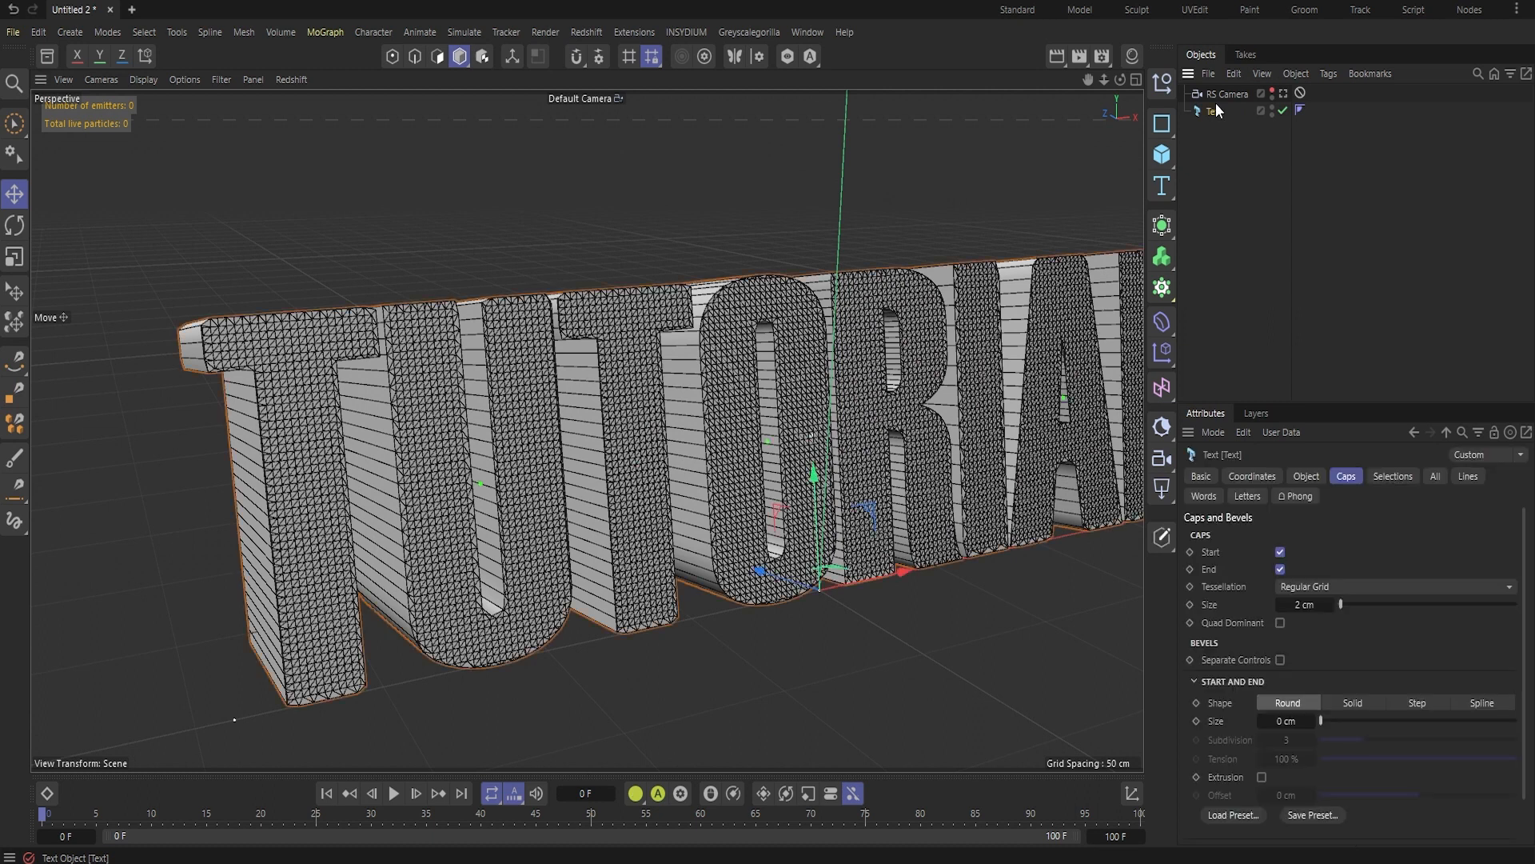
pyautogui.click(1280, 623)
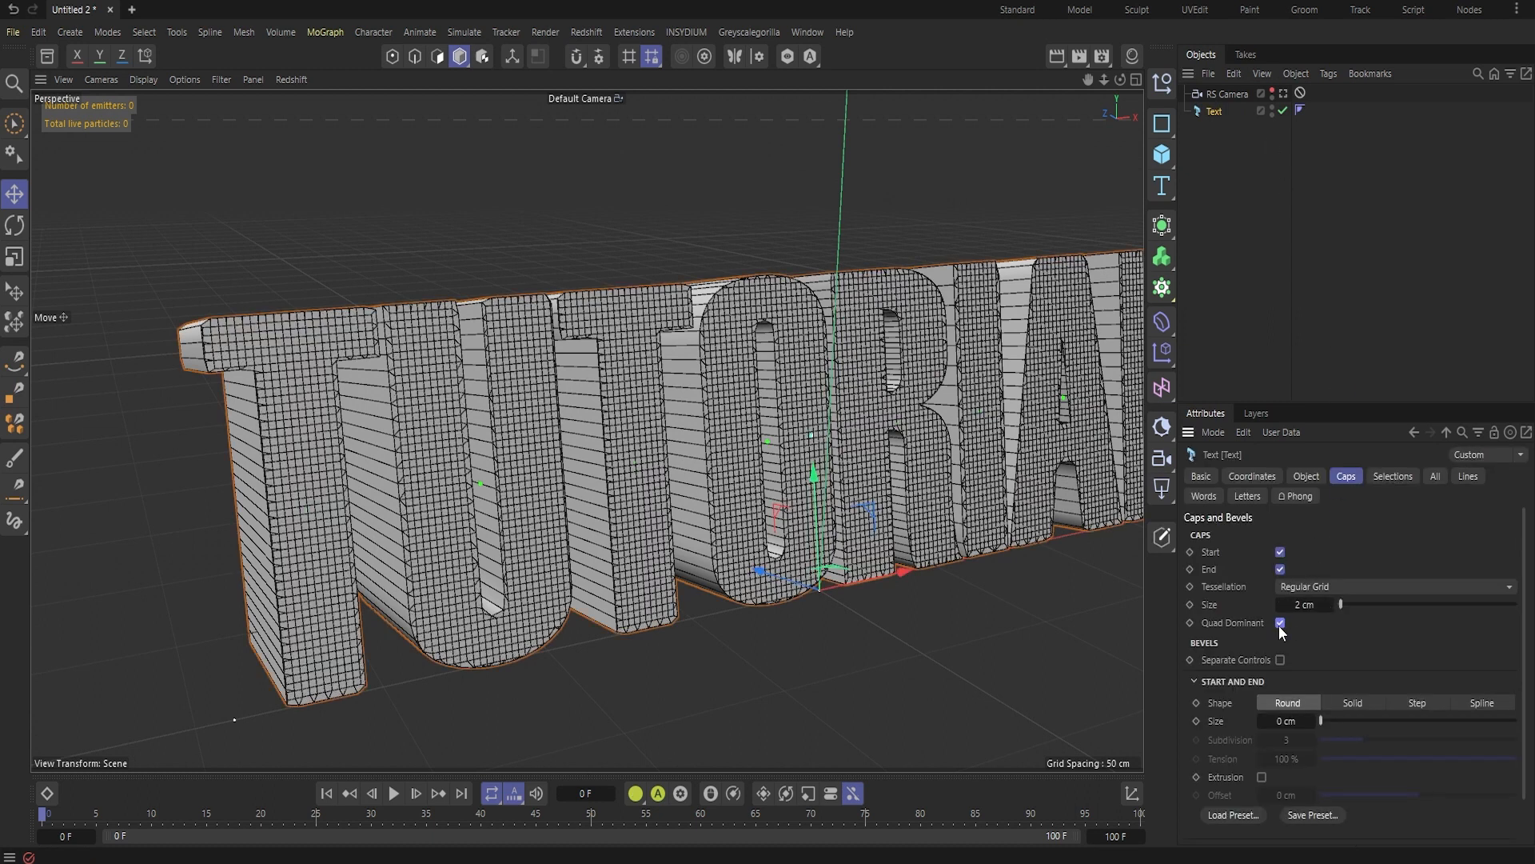
pyautogui.keyDown('alt'); pyautogui.moveTo(1061, 602); pyautogui.dragTo(189, 348); pyautogui.keyUp('alt')
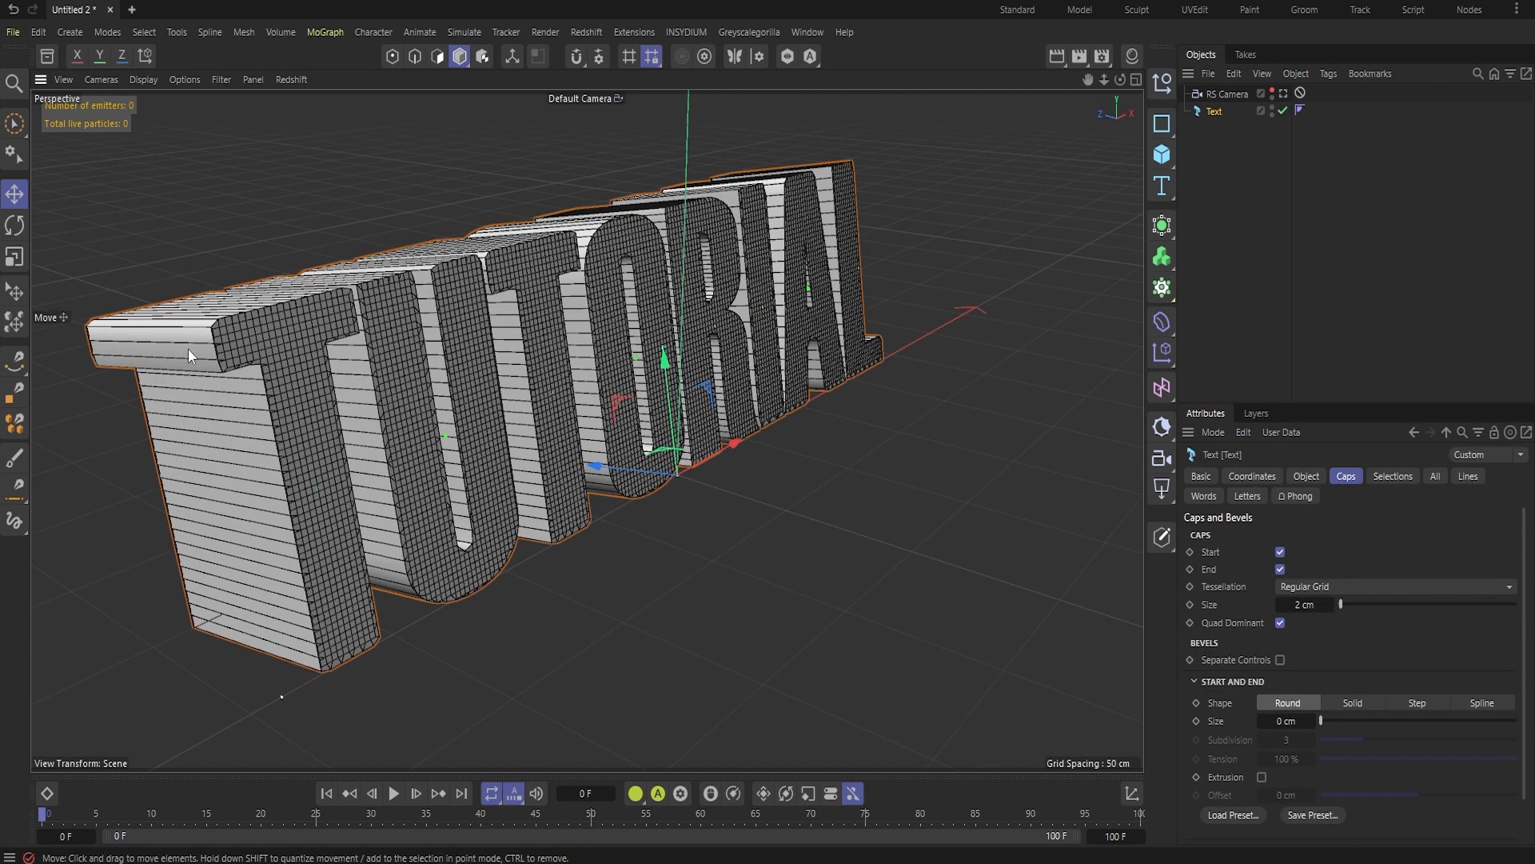
pyautogui.click(1280, 622)
pyautogui.click(1280, 622)
pyautogui.keyDown('alt'); pyautogui.moveTo(808, 318); pyautogui.dragTo(976, 448); pyautogui.keyUp('alt')
# - Try a 3.5 cm Regular Grid size on the caps, settle on 4 cm, and disable Quad Dominant
pyautogui.moveTo(1331, 605); pyautogui.dragTo(1427, 605)
pyautogui.doubleClick(1294, 603)
pyautogui.write('3.5')
pyautogui.press('Return')
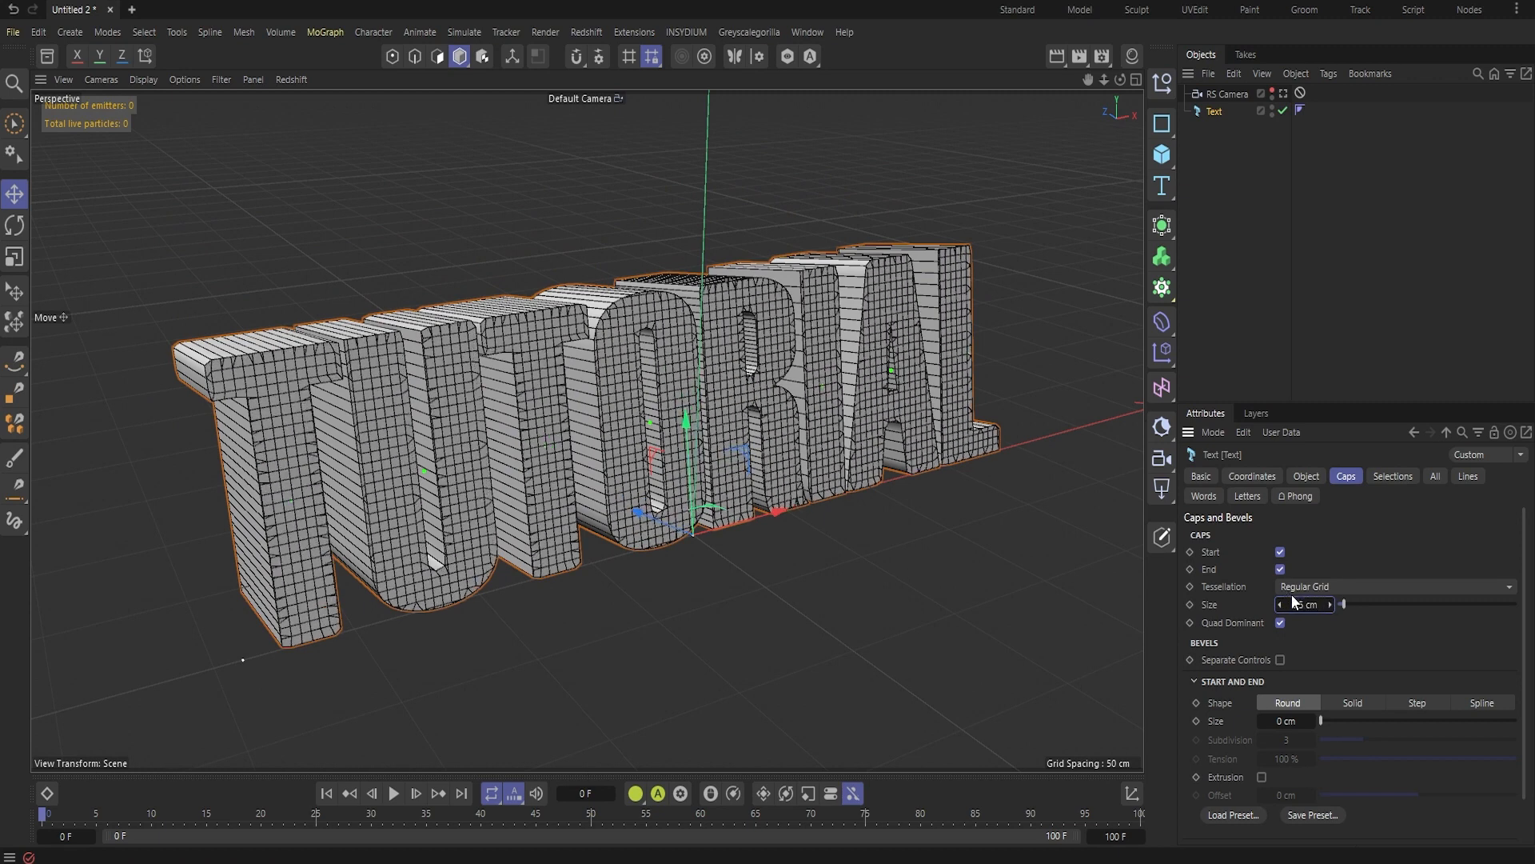
pyautogui.keyDown('alt'); pyautogui.moveTo(787, 453); pyautogui.dragTo(648, 428); pyautogui.keyUp('alt')
pyautogui.write('4')
pyautogui.press('Return')
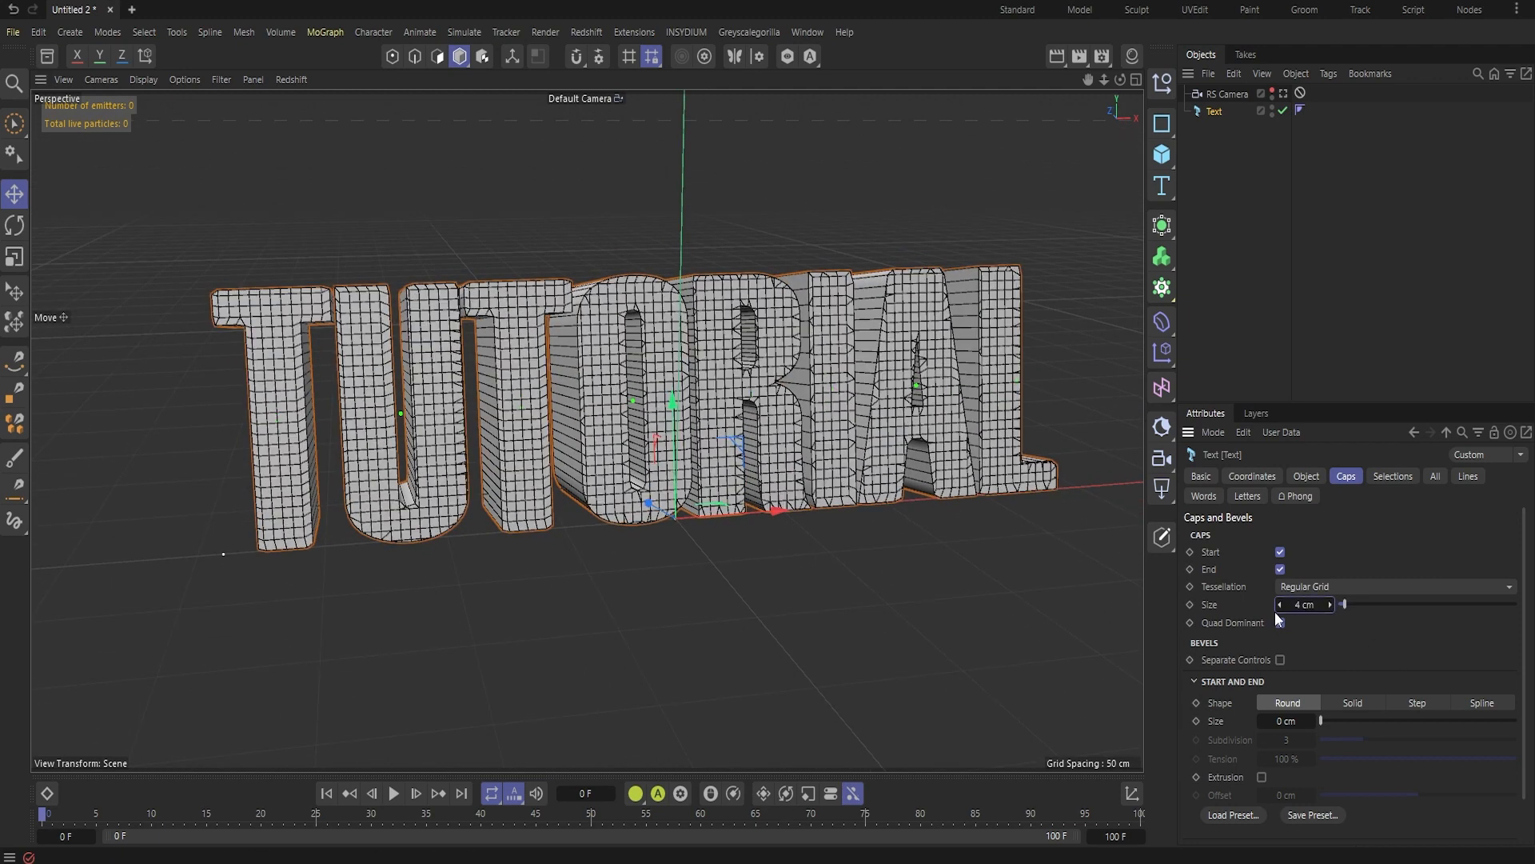
pyautogui.keyDown('alt'); pyautogui.moveTo(784, 336); pyautogui.dragTo(632, 344); pyautogui.keyUp('alt')
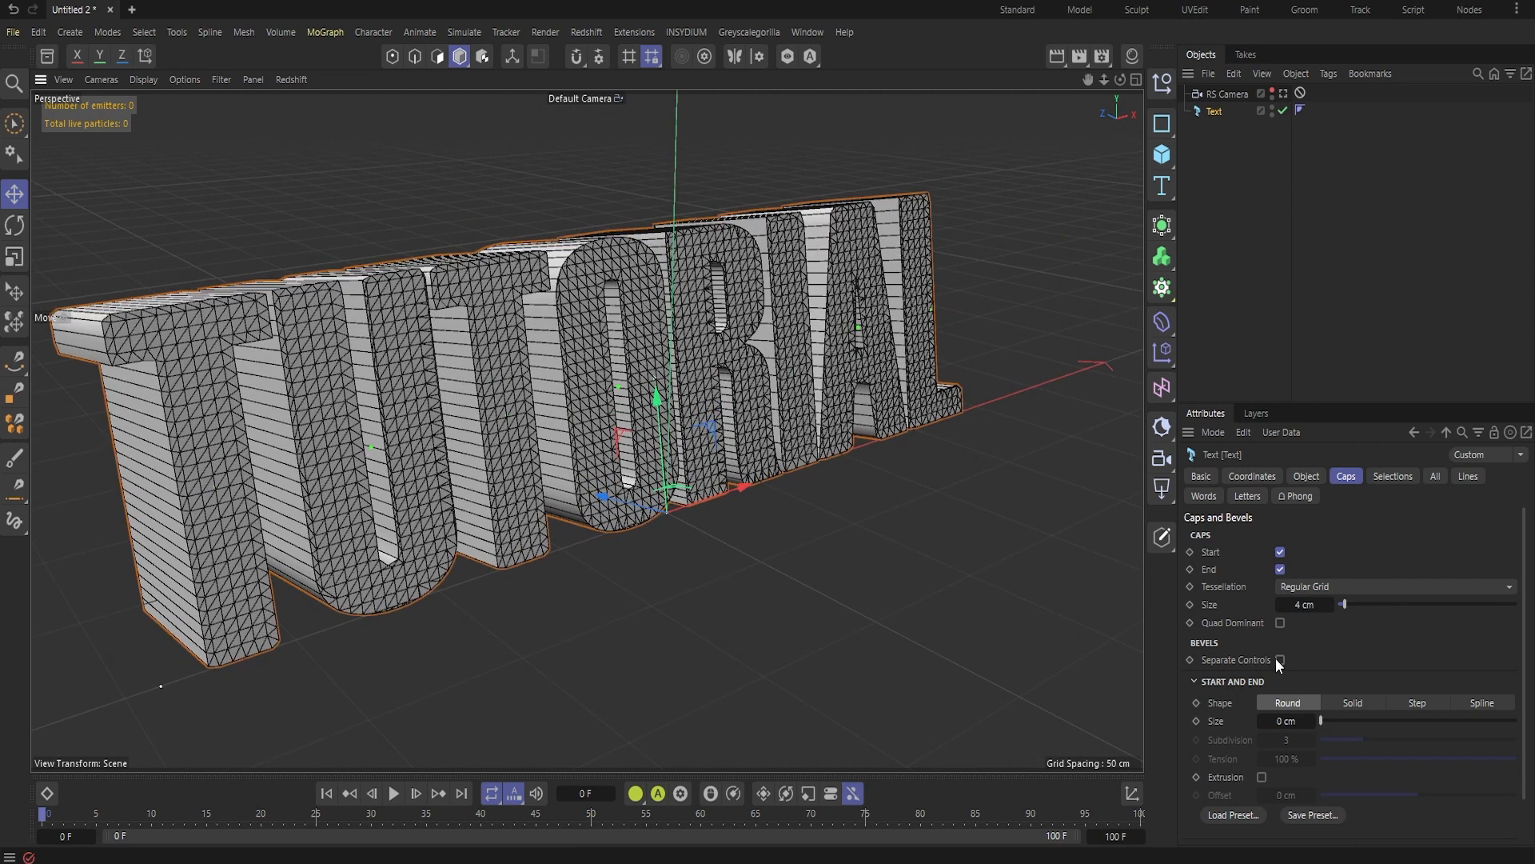
# - Switch the viewport display to plain Gouraud Shading and view the text from an angle
pyautogui.press('n')
pyautogui.press('a')
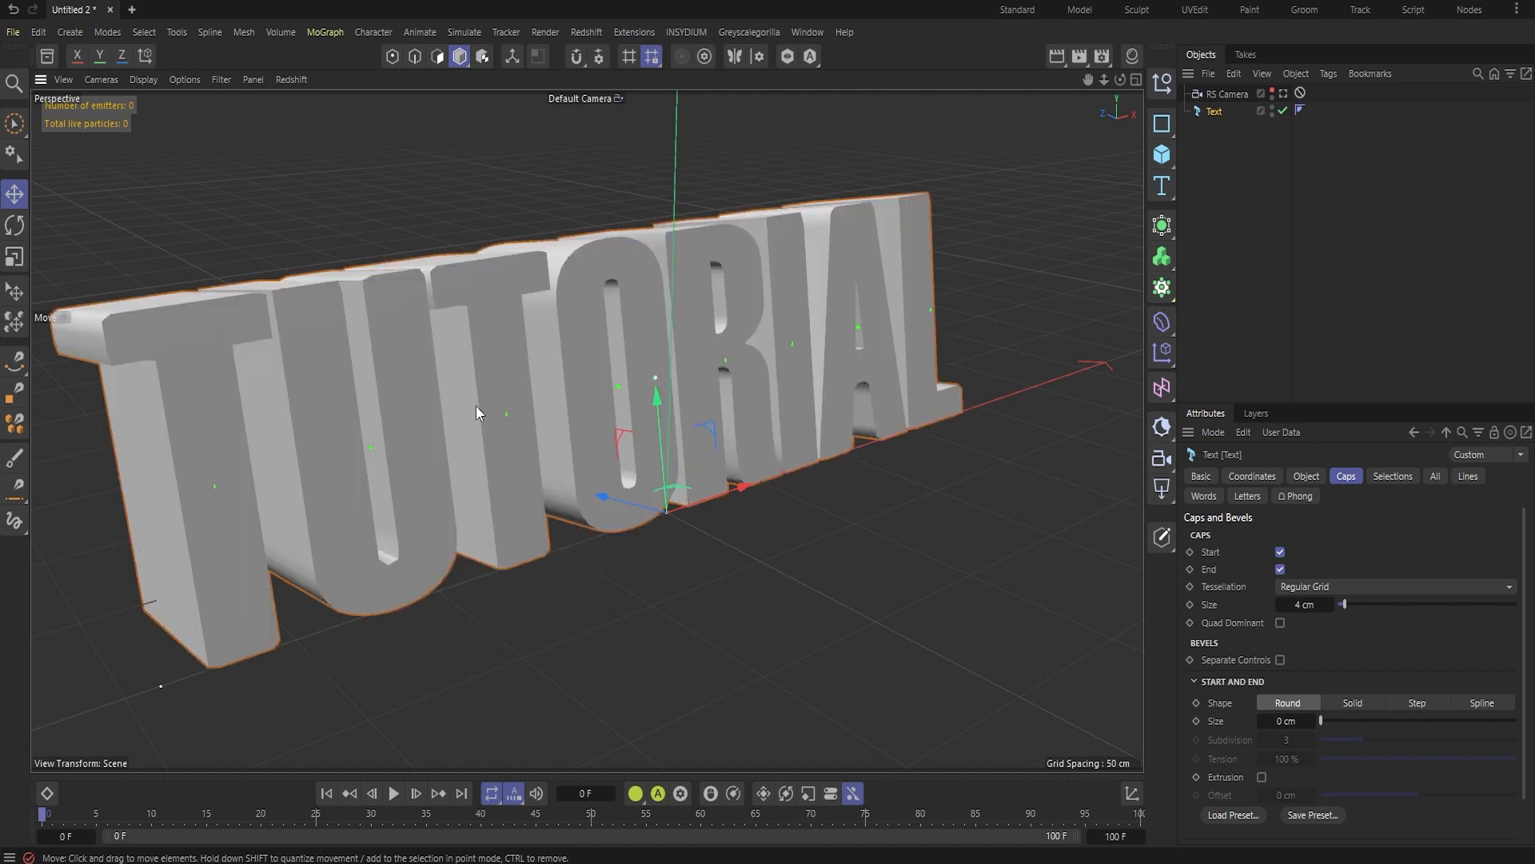
pyautogui.keyDown('alt'); pyautogui.moveTo(822, 483); pyautogui.dragTo(617, 401); pyautogui.keyUp('alt')
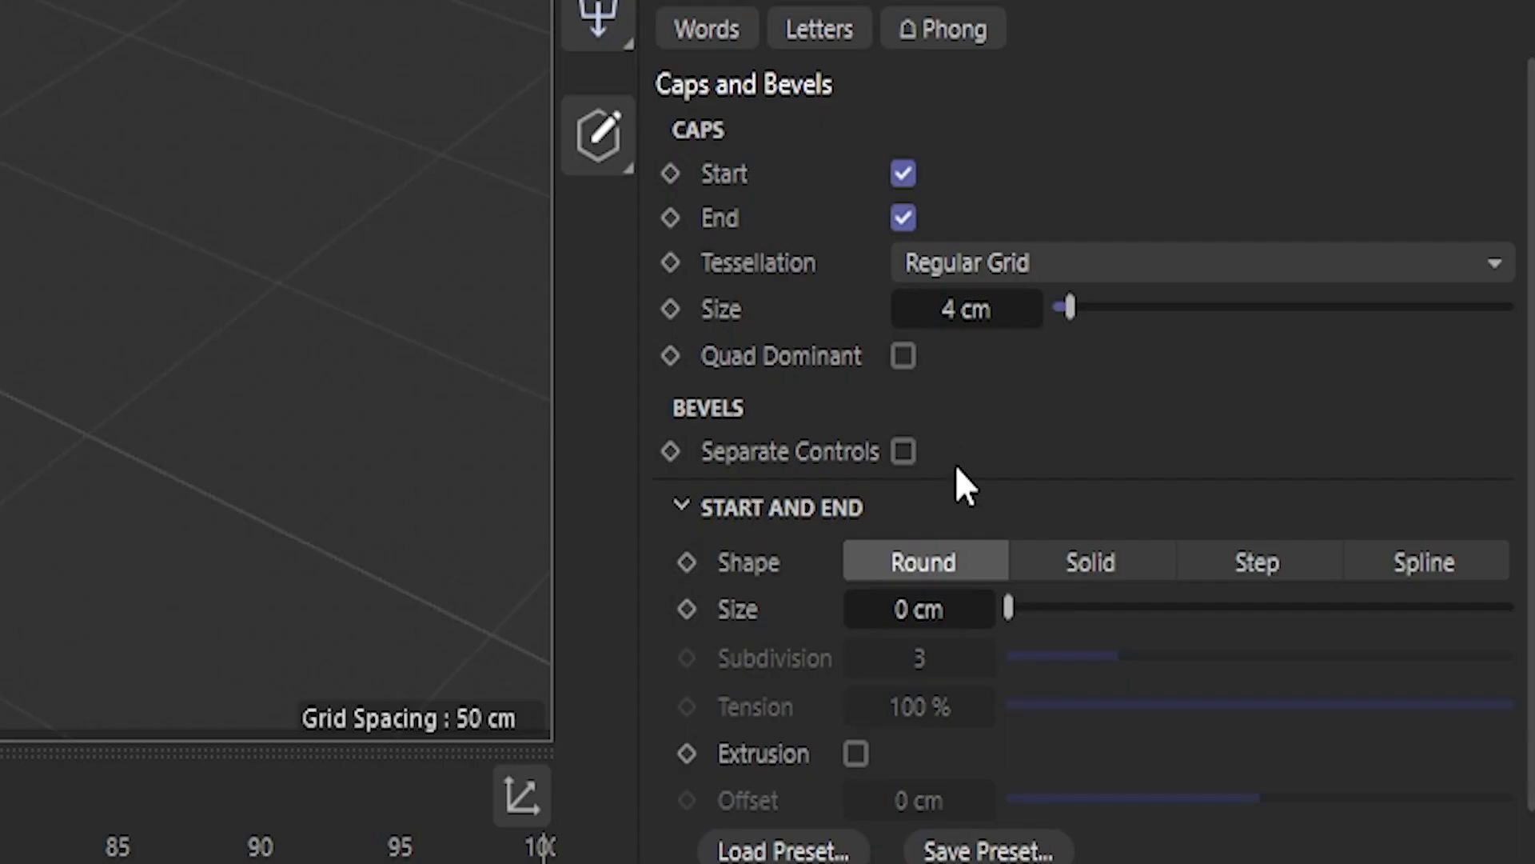
# - Give the text caps a Round bevel with a size of 2 cm and inspect the rounded letter edges
pyautogui.moveTo(898, 610); pyautogui.dragTo(911, 610)
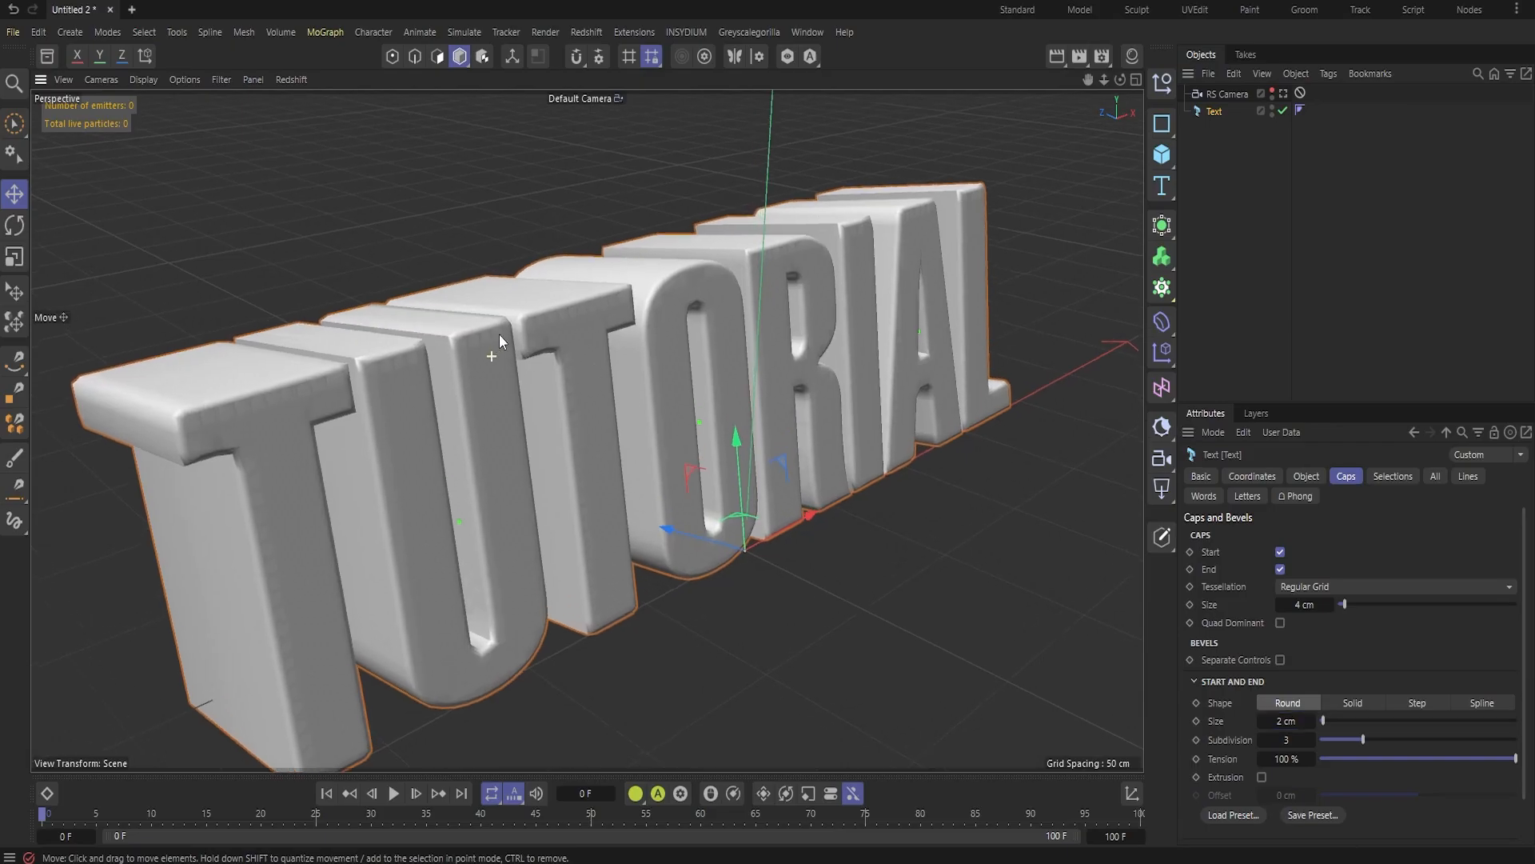
pyautogui.keyDown('alt'); pyautogui.moveTo(499, 334); pyautogui.dragTo(282, 414); pyautogui.keyUp('alt')
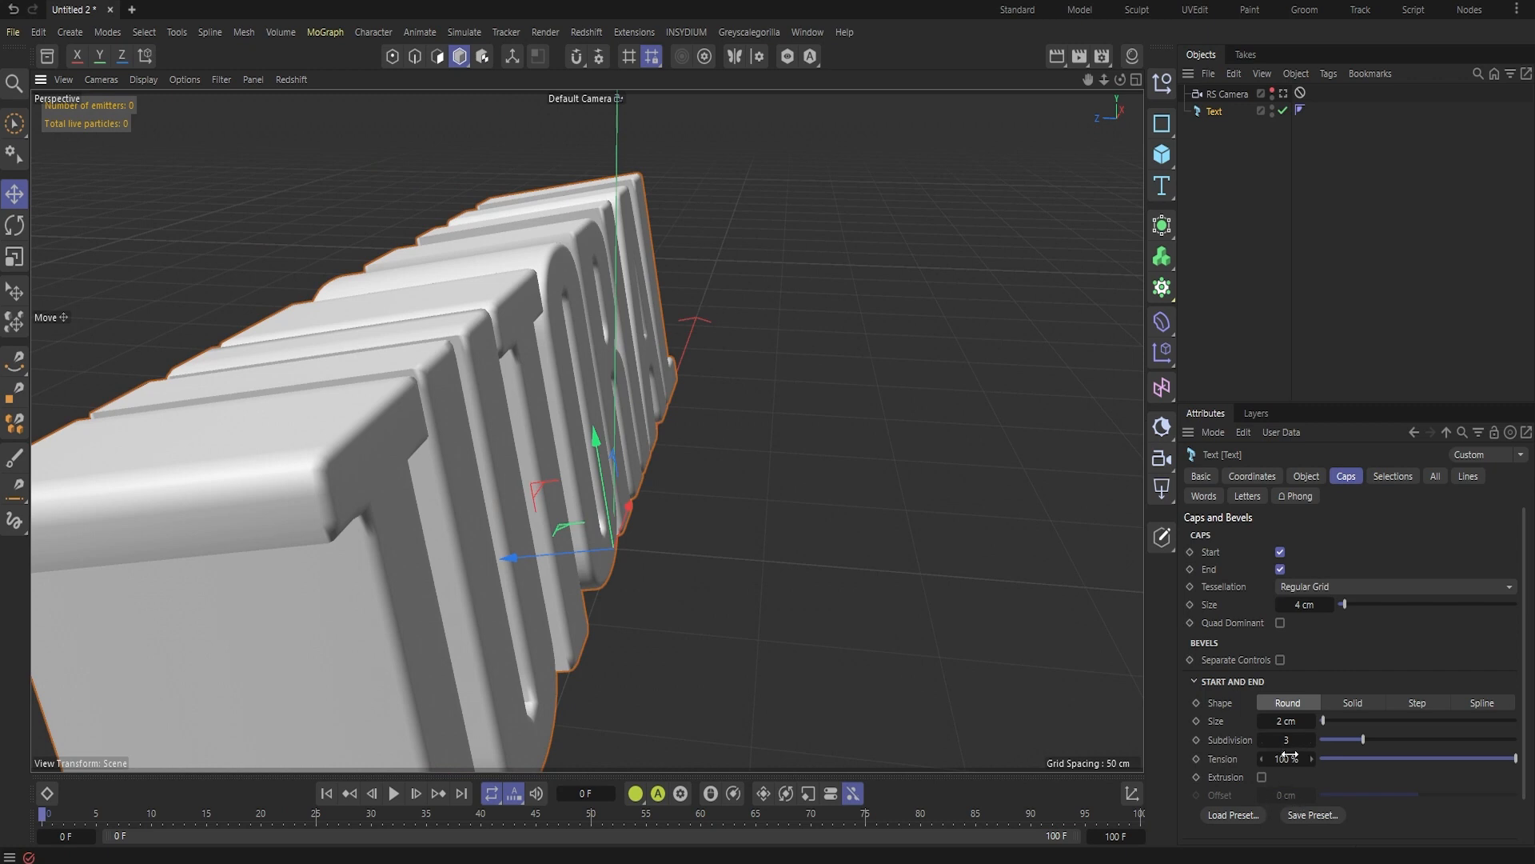
pyautogui.keyDown('alt'); pyautogui.moveTo(627, 401); pyautogui.dragTo(458, 392); pyautogui.keyUp('alt')
pyautogui.keyDown('alt'); pyautogui.moveTo(458, 392); pyautogui.dragTo(794, 461, button='middle'); pyautogui.keyUp('alt')
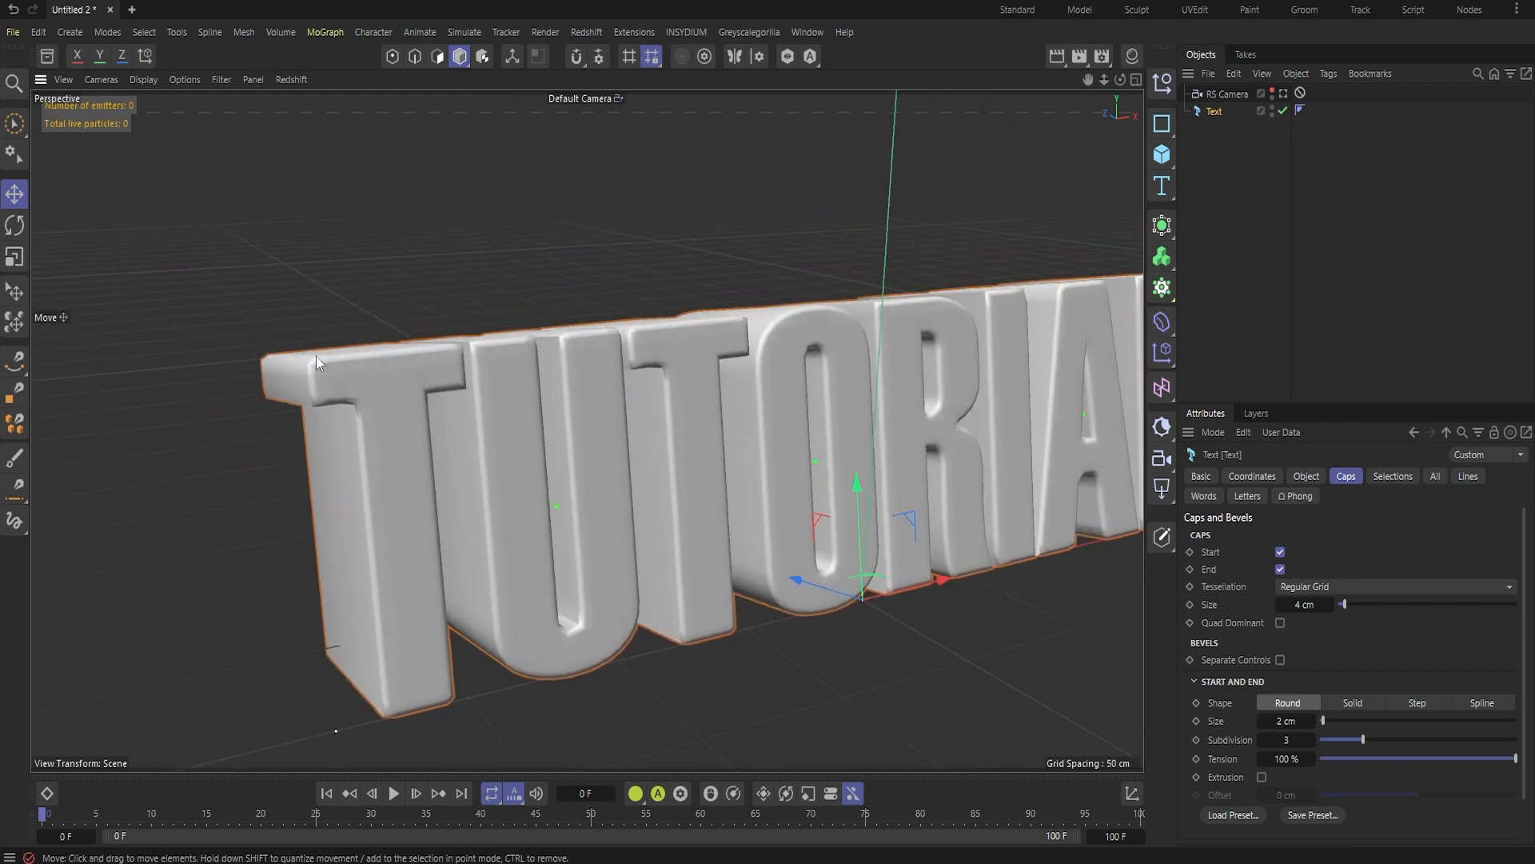
# - Enable the Shell and Start Bevel polygon selections for the text and select one of the resulting selection tags
pyautogui.click(1396, 477)
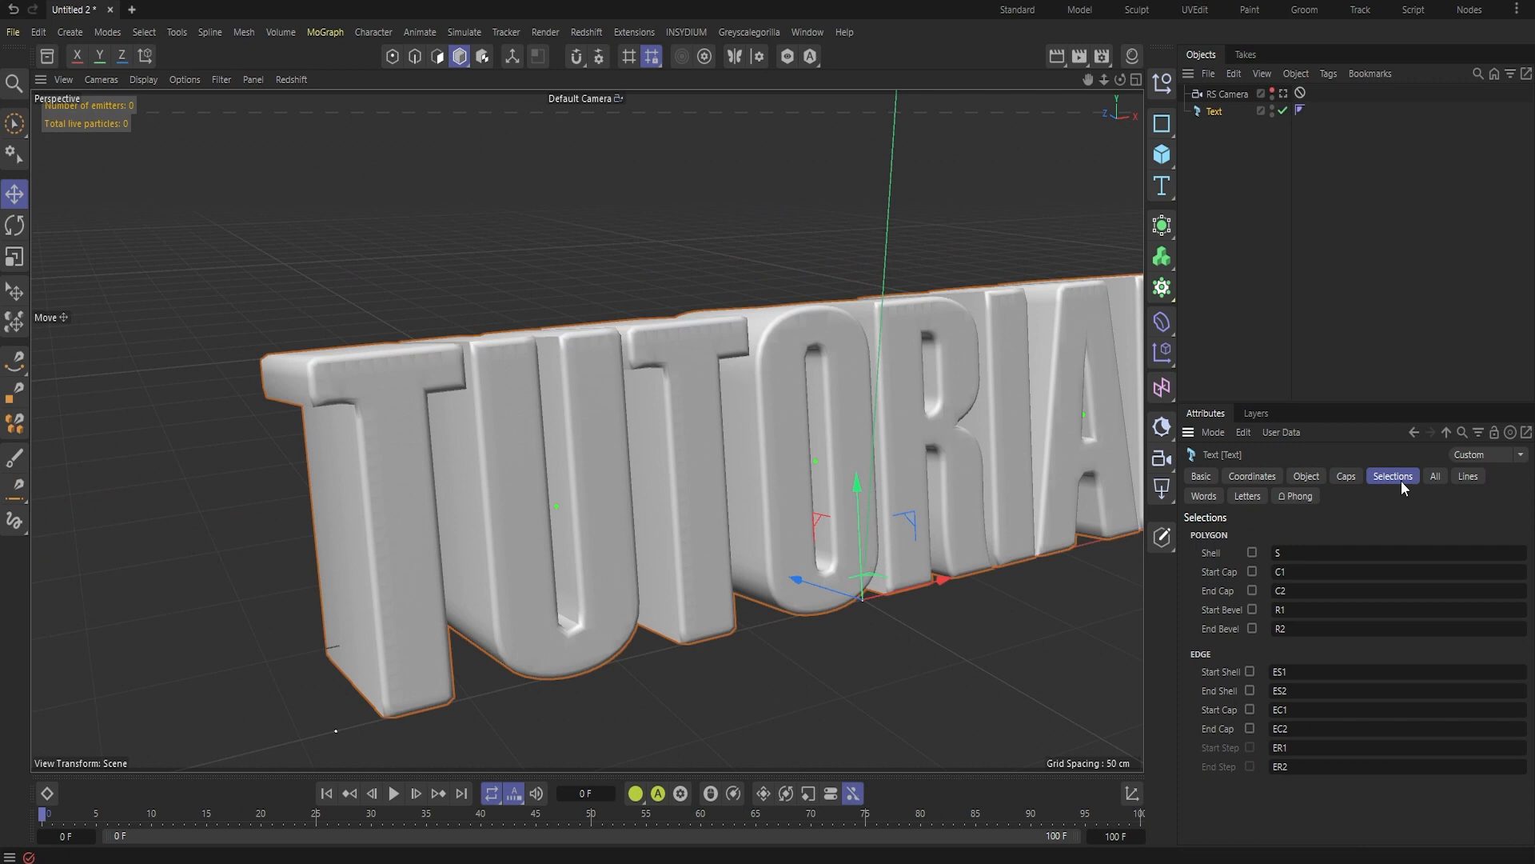
pyautogui.click(1253, 552)
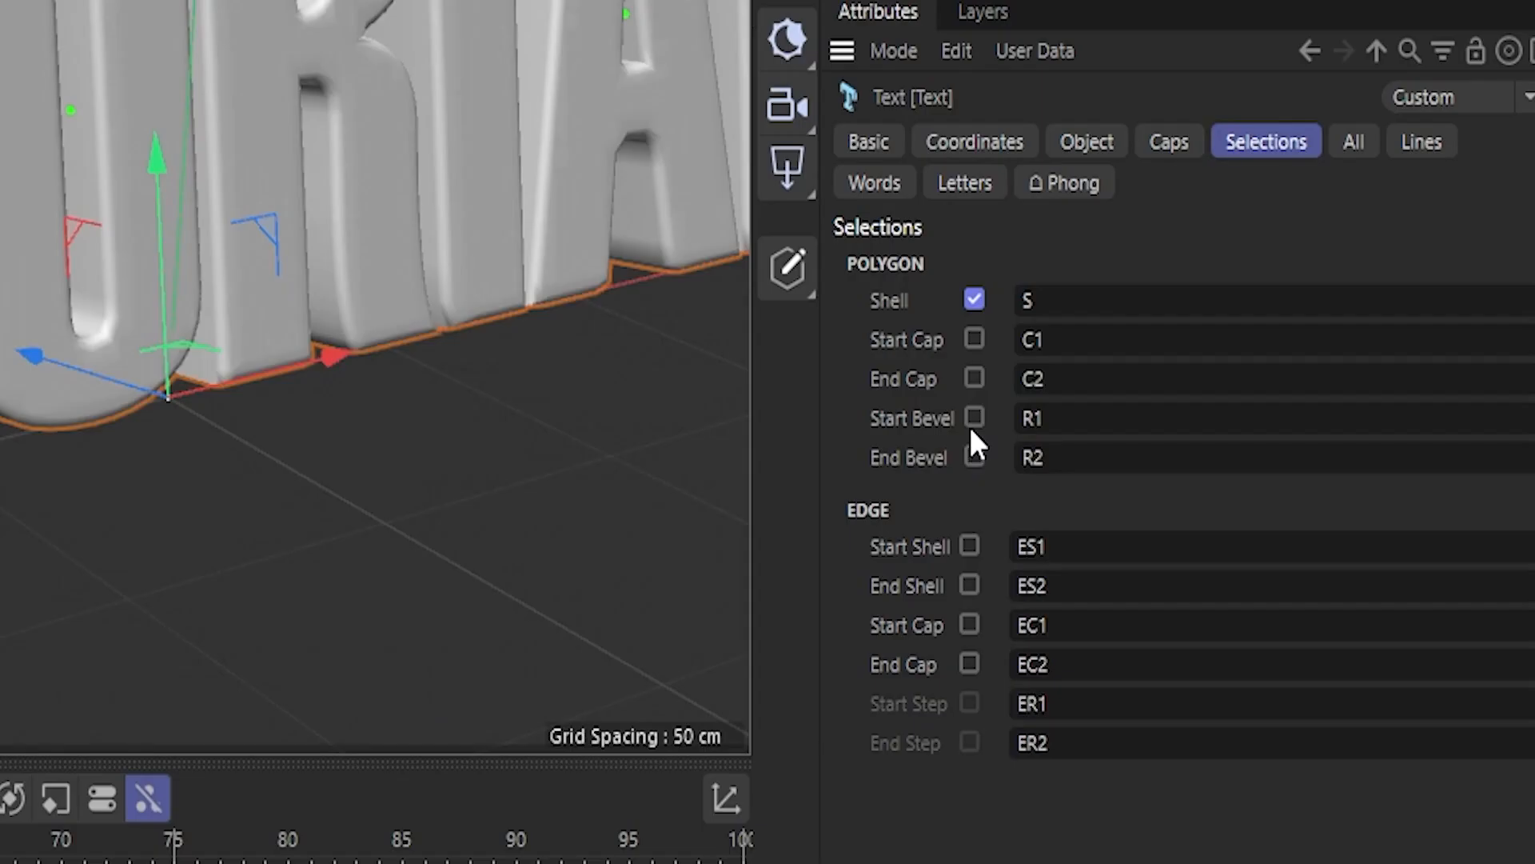
pyautogui.click(1252, 610)
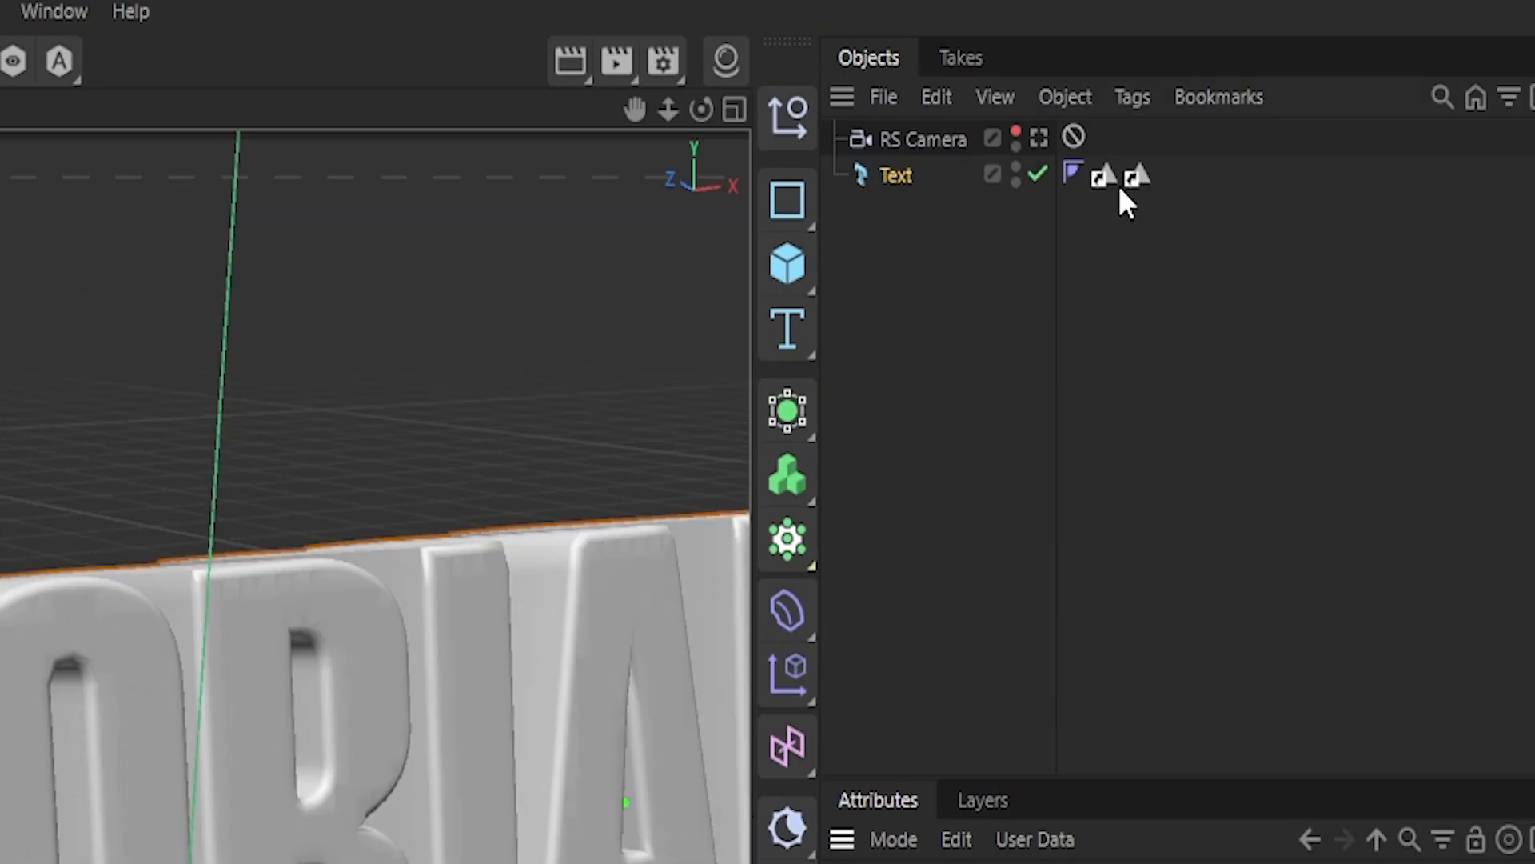
pyautogui.click(1132, 175)
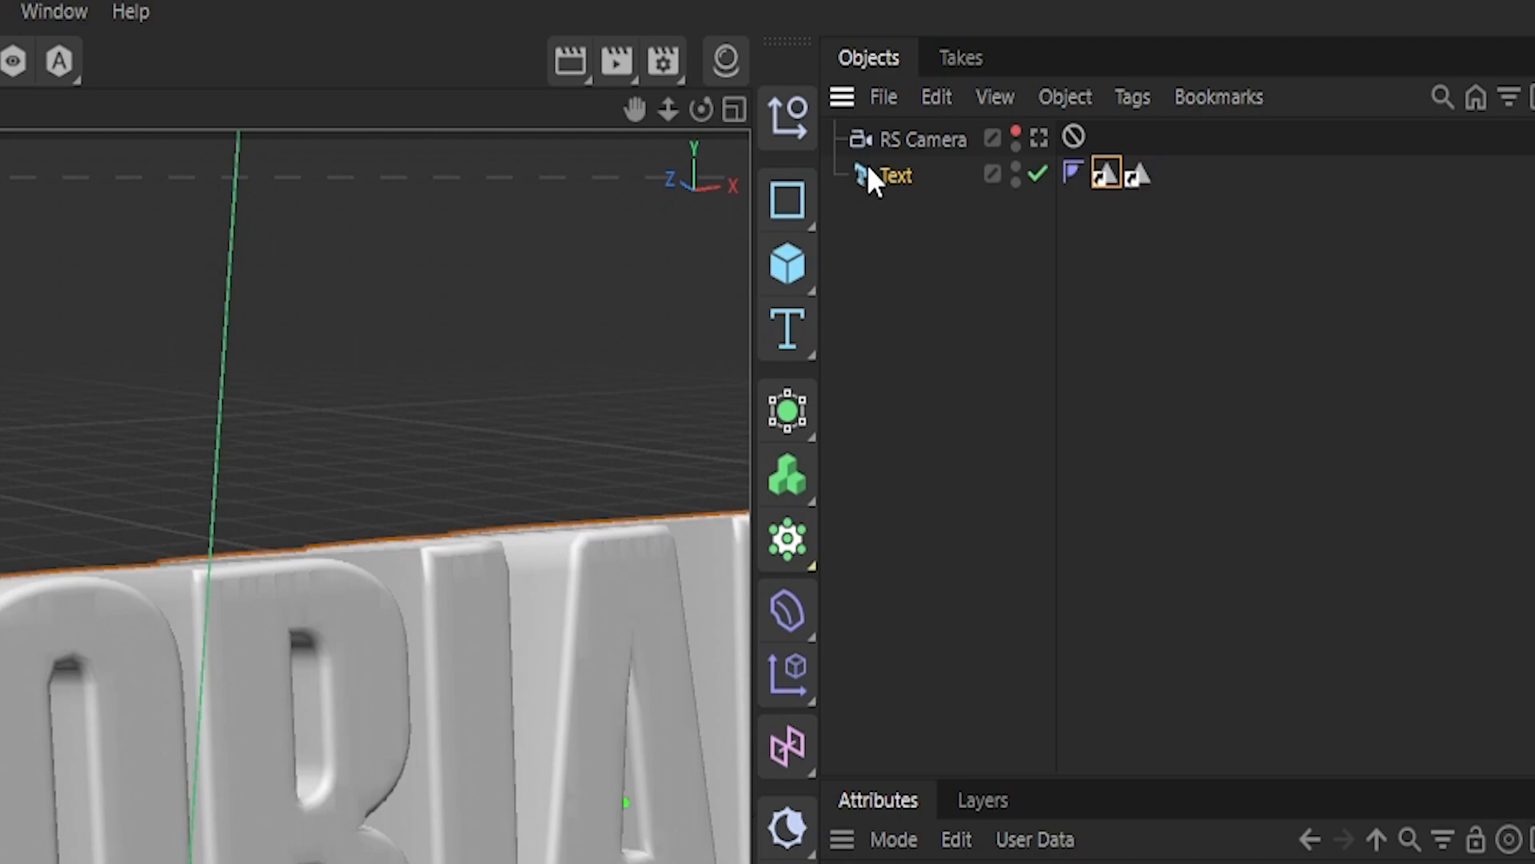
# - Create two new materials and set the base color of the material Mat to pure yellow
pyautogui.click(1134, 64)
pyautogui.doubleClick(985, 173)
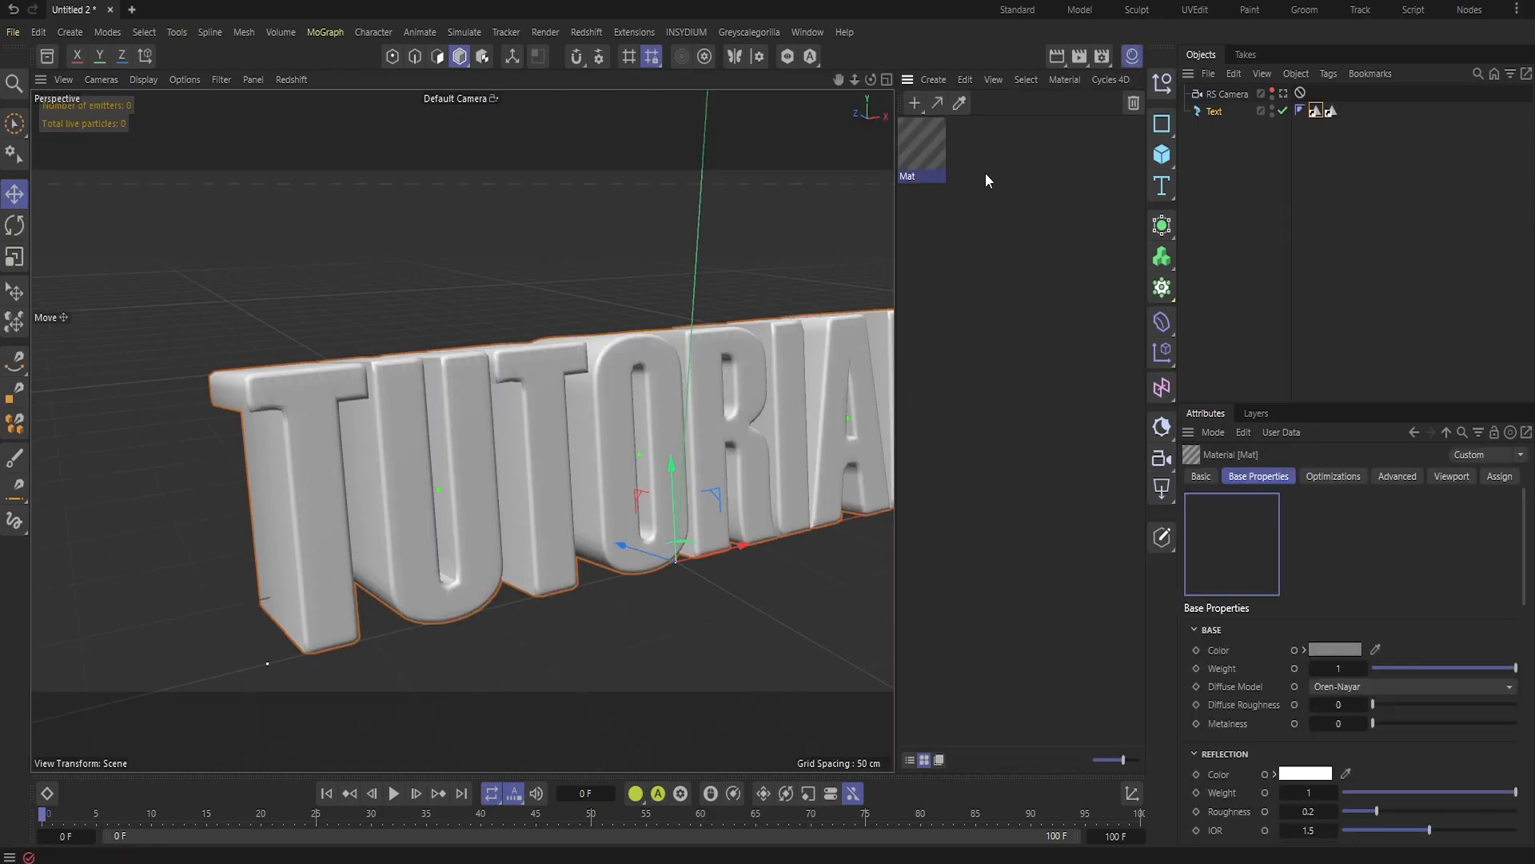
pyautogui.click(976, 148)
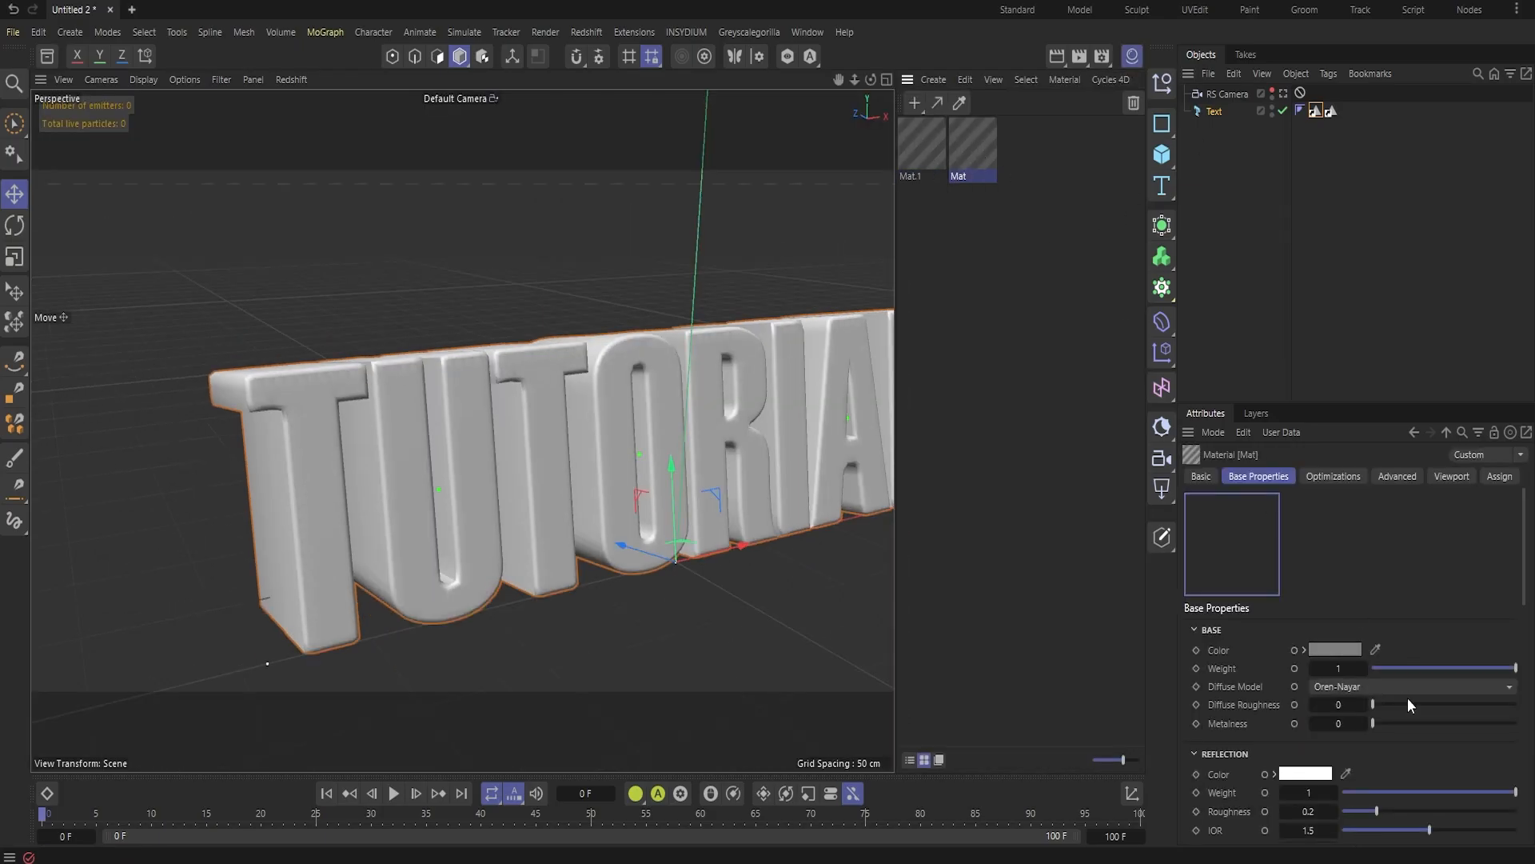
pyautogui.click(1338, 649)
pyautogui.moveTo(1274, 753); pyautogui.dragTo(1289, 735)
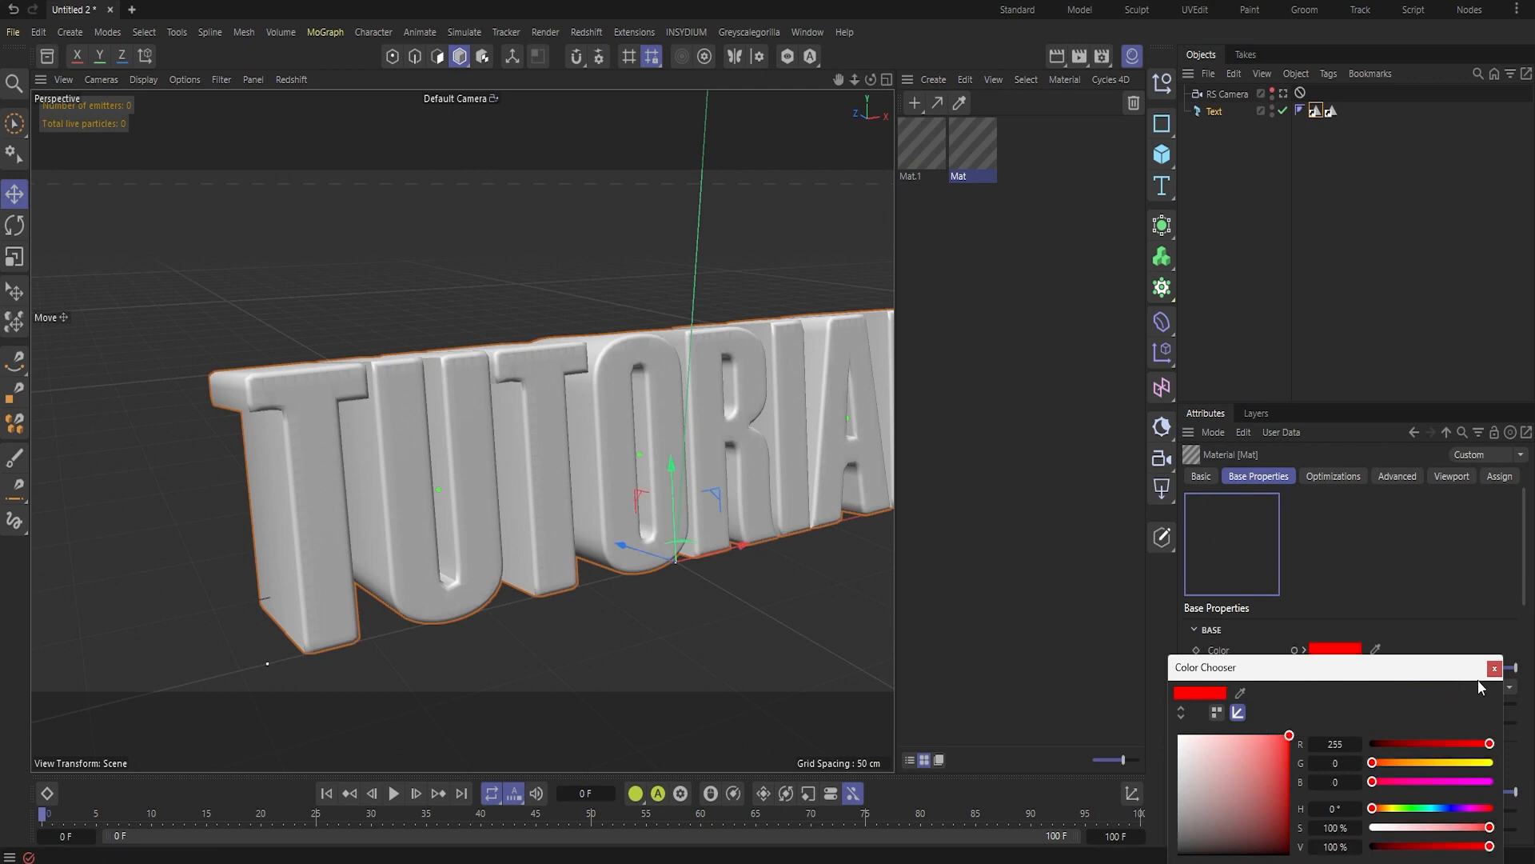
pyautogui.click(1494, 667)
pyautogui.click(1333, 651)
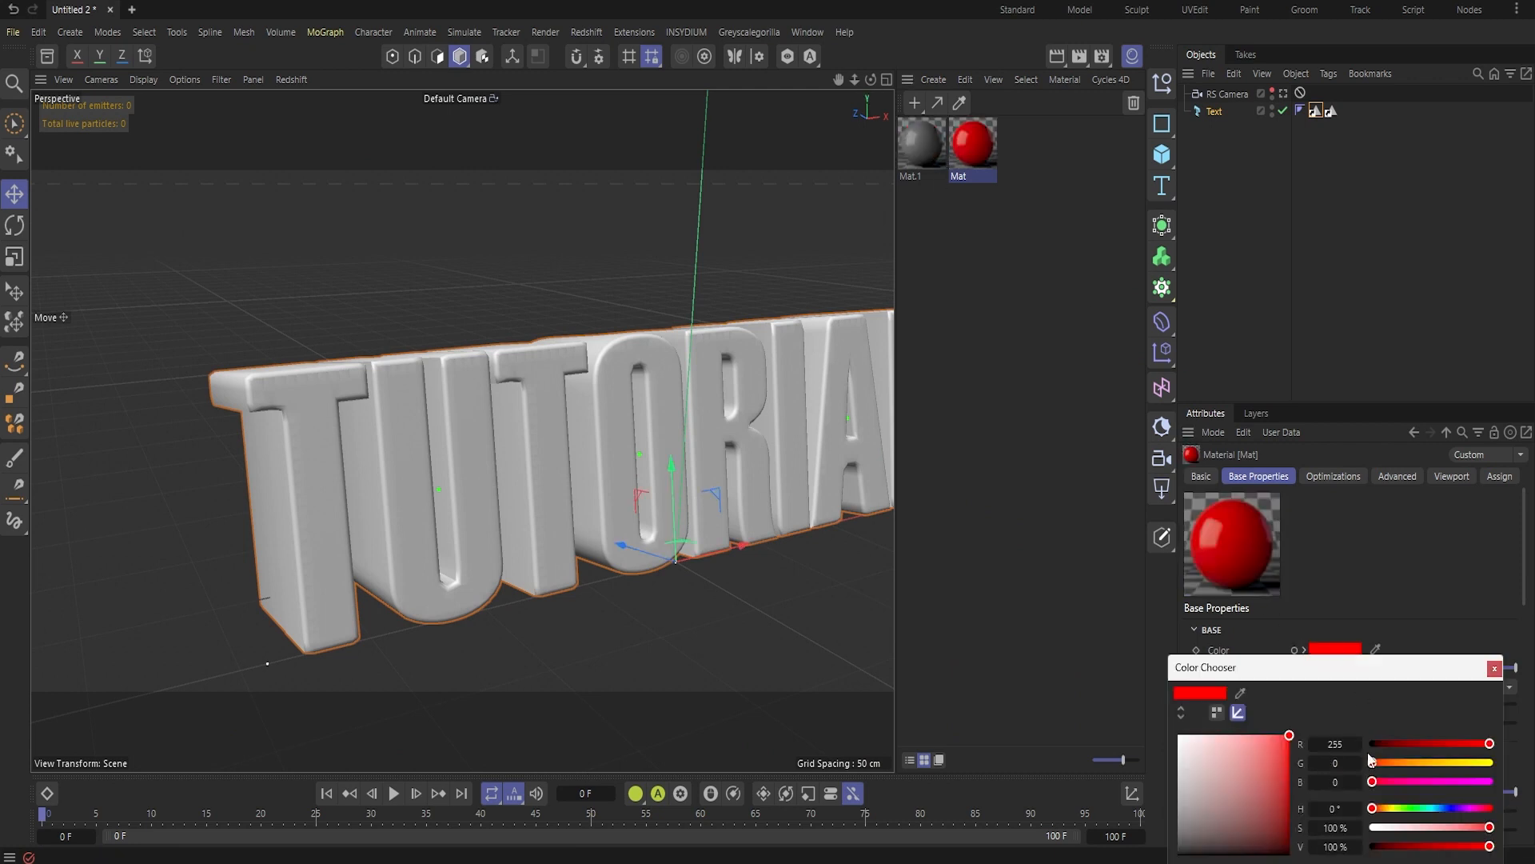
pyautogui.click(1392, 808)
pyautogui.click(1494, 669)
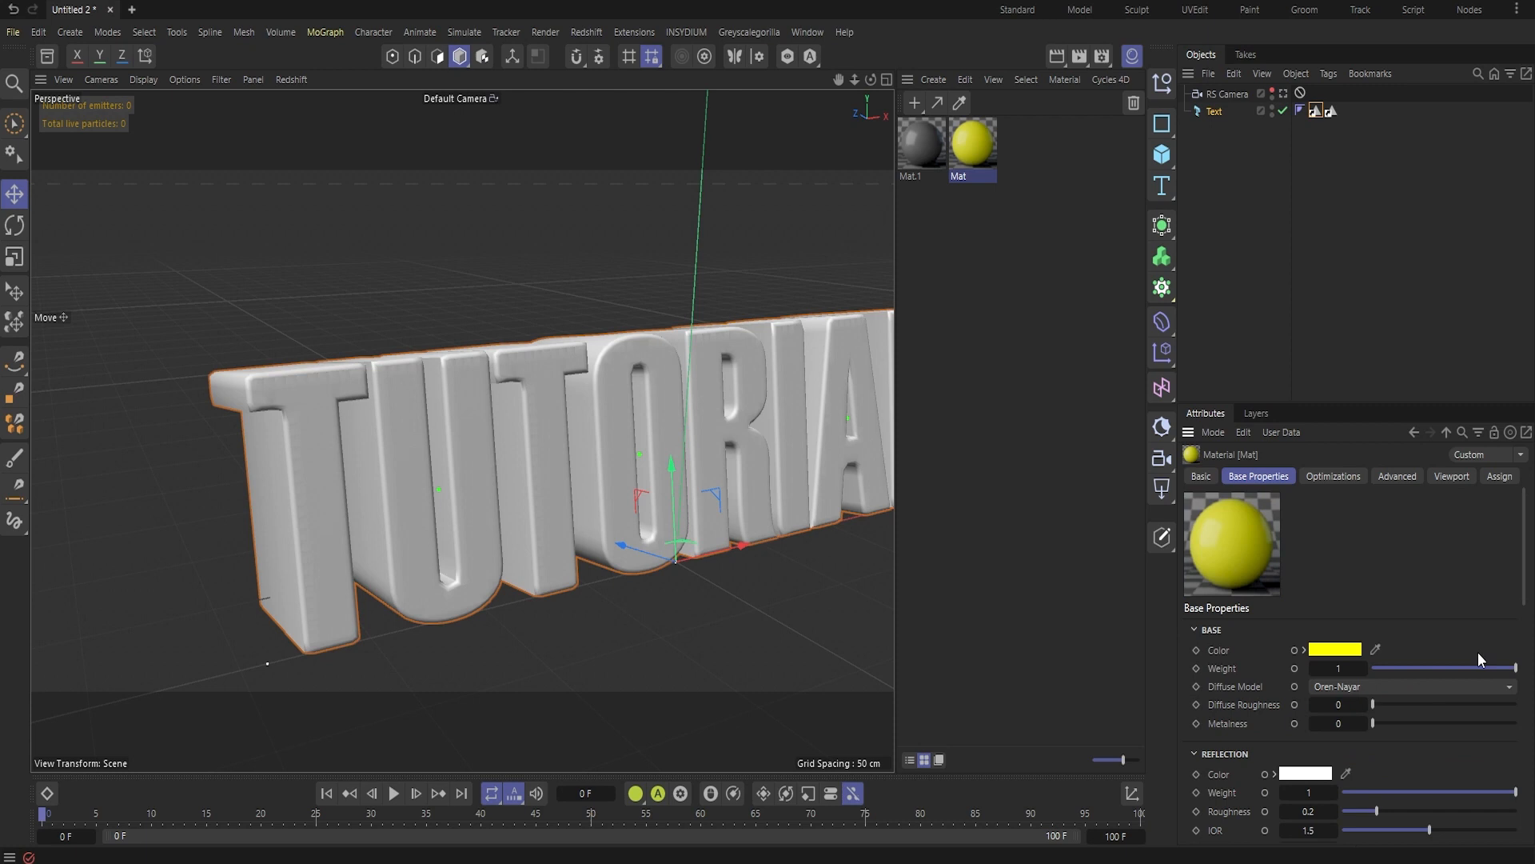
# - Set the base color of the material Mat.1 to bright red
pyautogui.click(924, 144)
pyautogui.click(1334, 649)
pyautogui.click(1289, 759)
pyautogui.click(1494, 667)
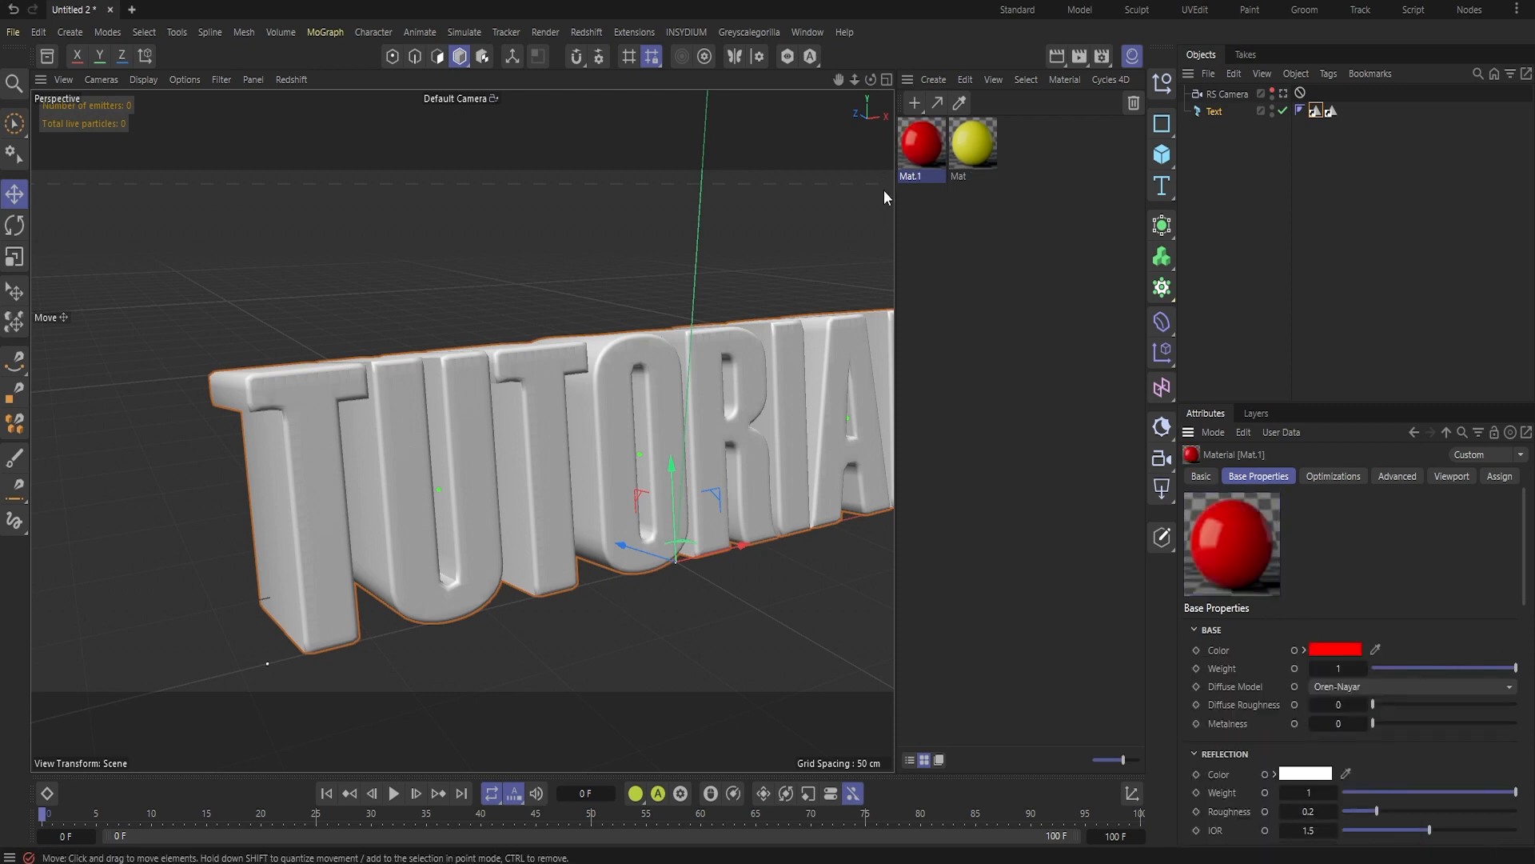
# - Assign Mat.1 and Mat to the text, and restrict Mat to the start bevel selection R1
pyautogui.moveTo(918, 170); pyautogui.dragTo(1226, 108)
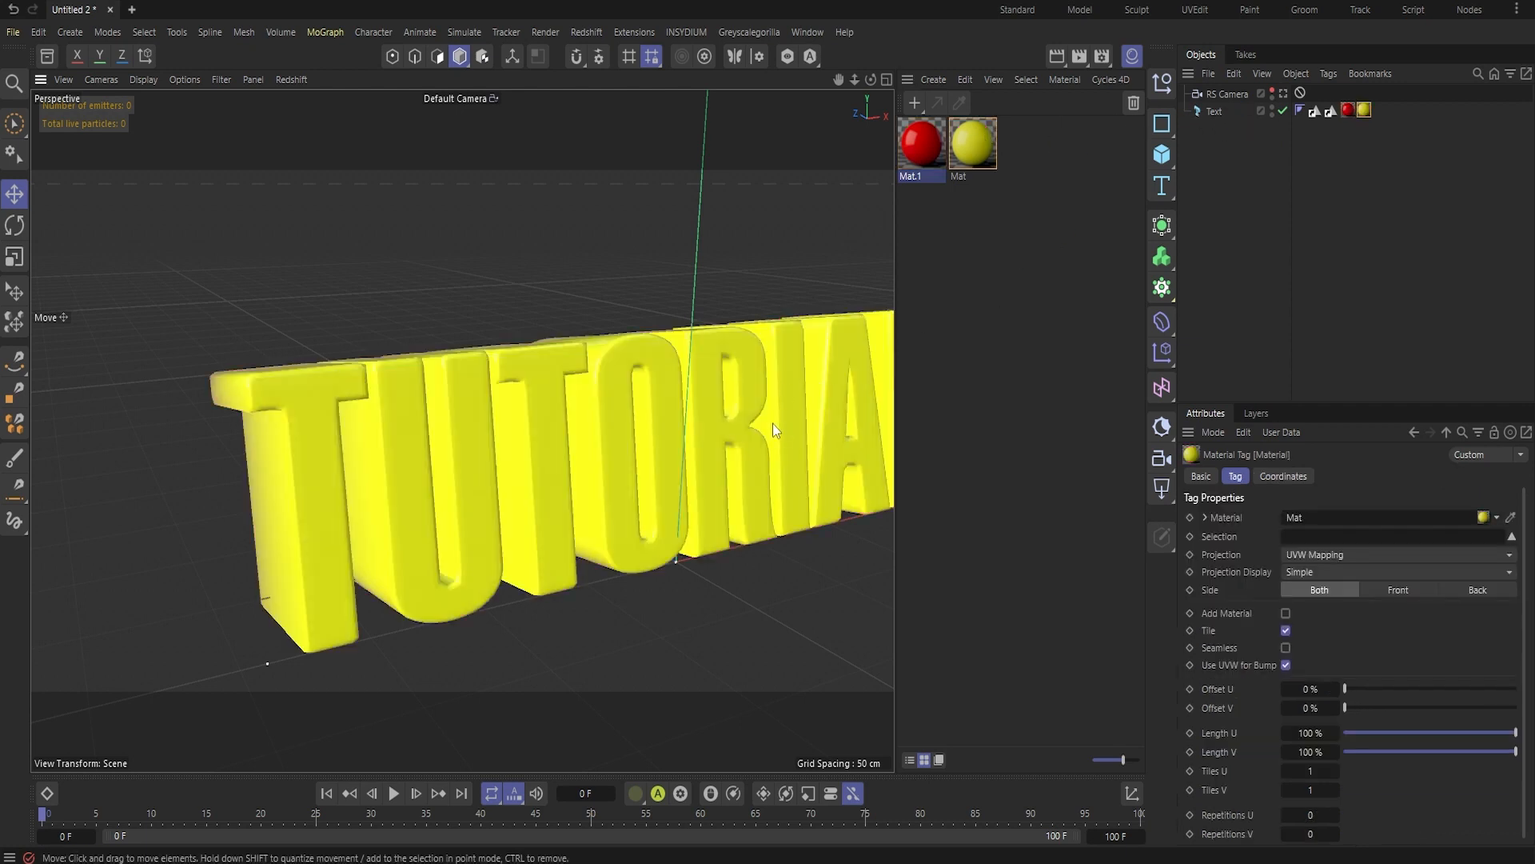
pyautogui.keyDown('alt'); pyautogui.moveTo(773, 424); pyautogui.dragTo(638, 427, button='middle'); pyautogui.keyUp('alt')
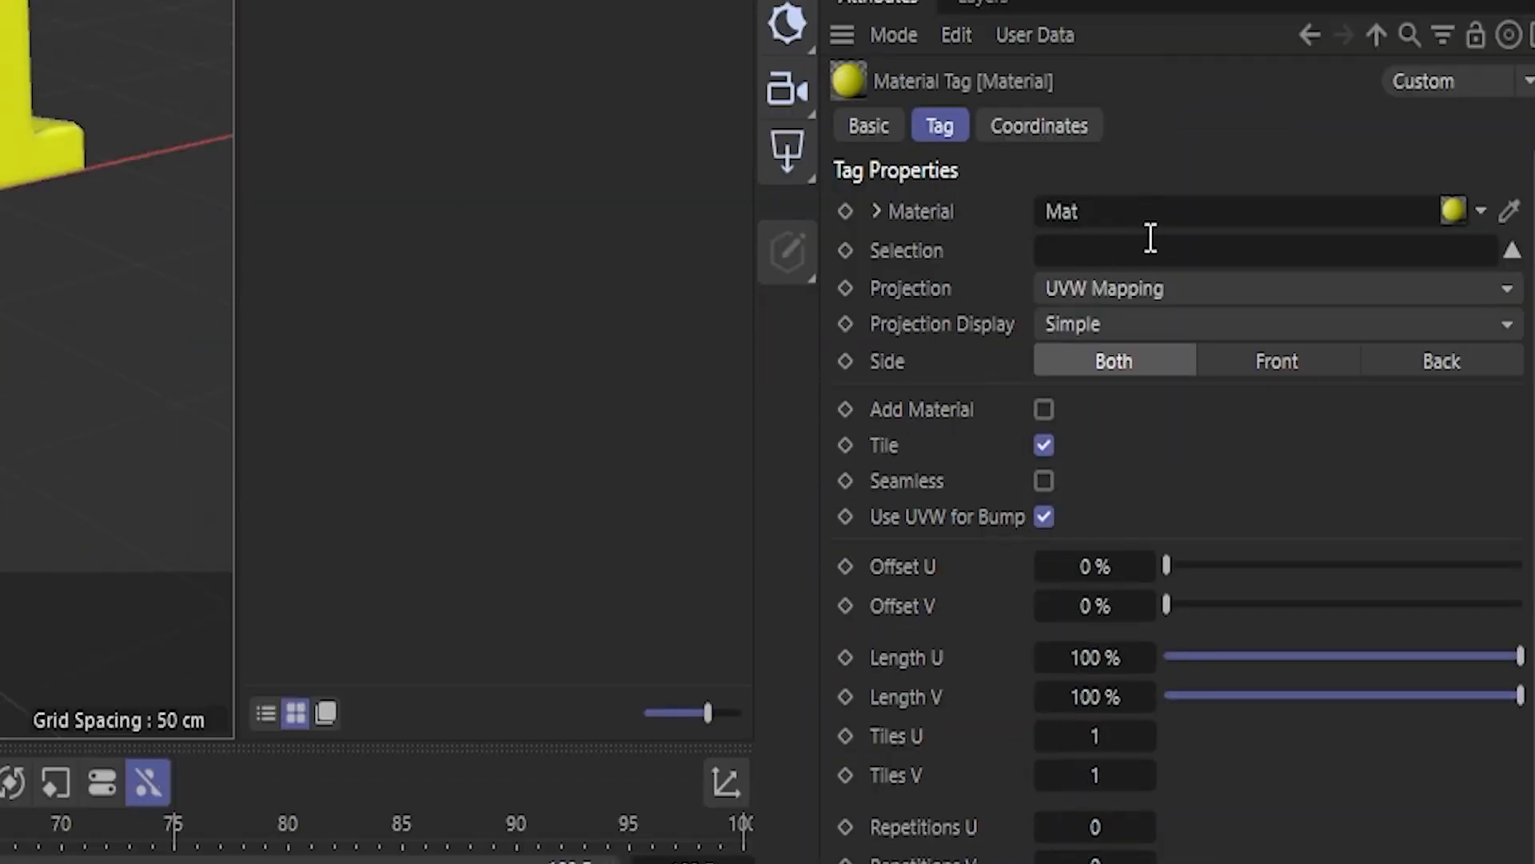
pyautogui.moveTo(1138, 205); pyautogui.dragTo(1104, 712)
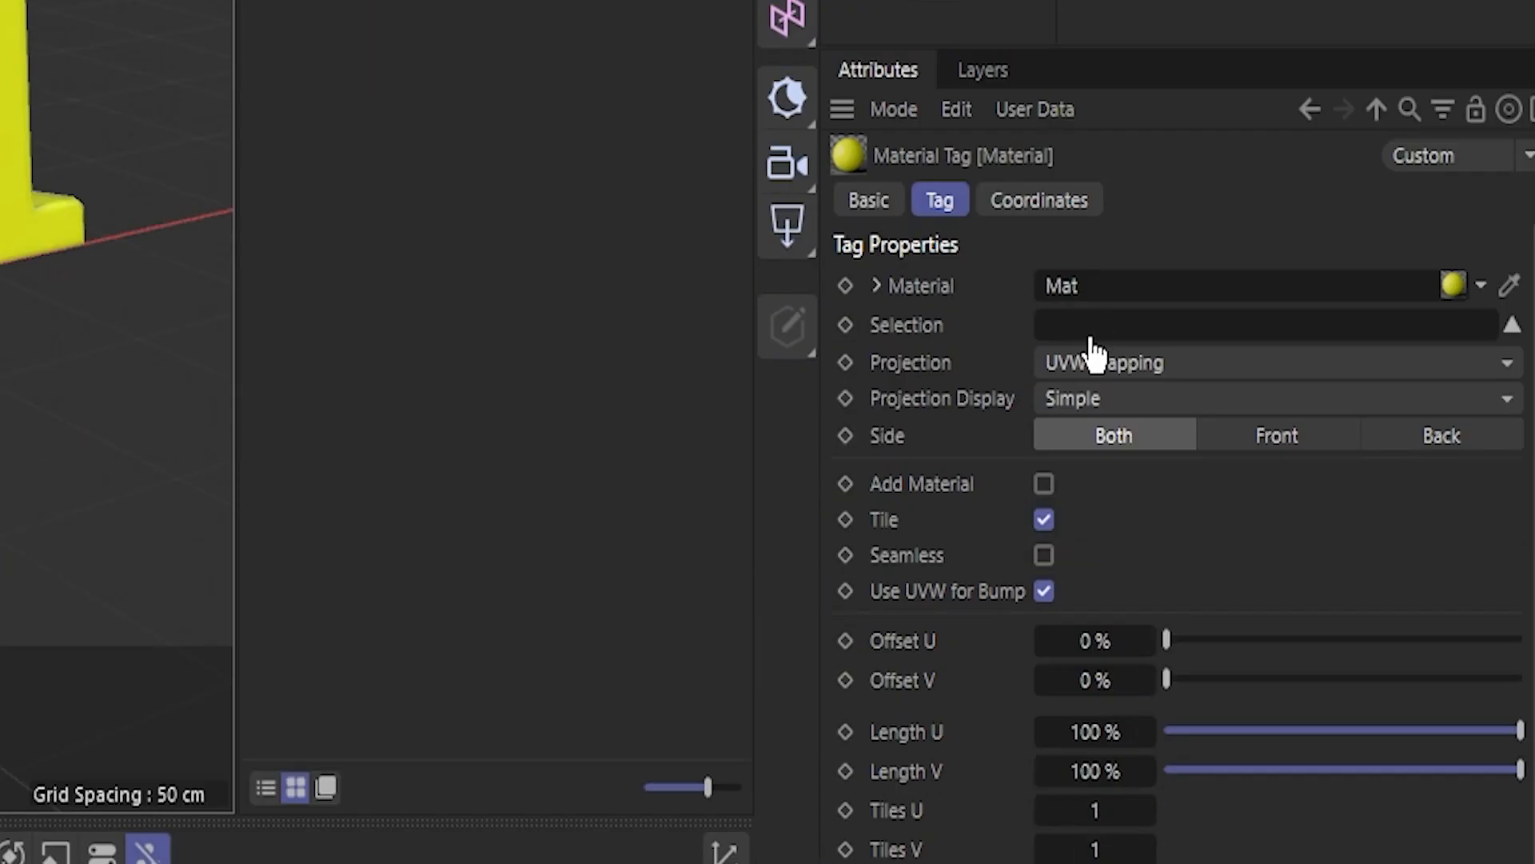
pyautogui.moveTo(1095, 352); pyautogui.dragTo(1089, 329)
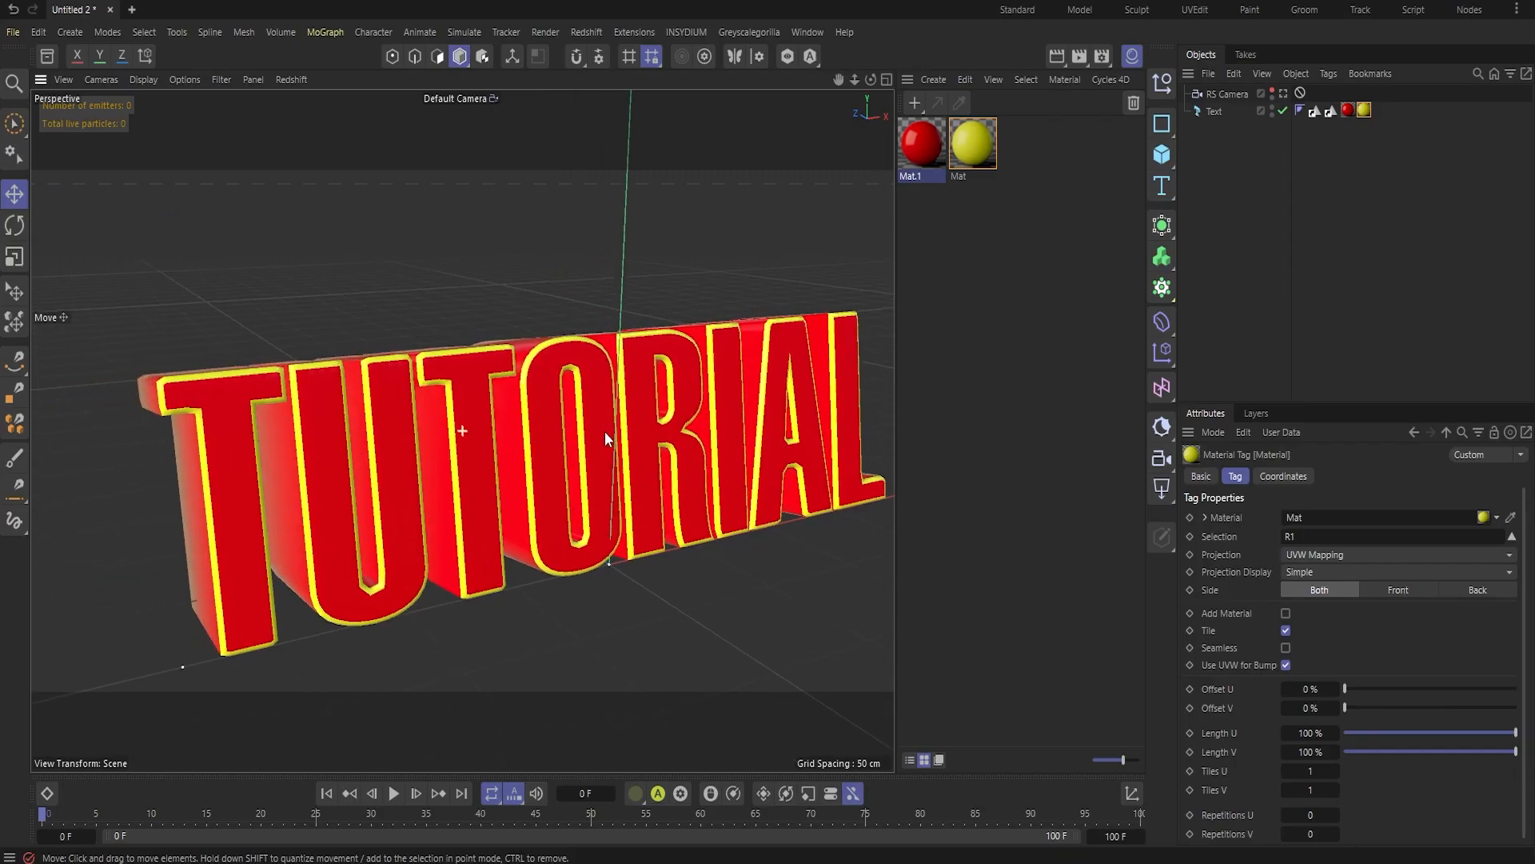
pyautogui.keyDown('alt'); pyautogui.moveTo(605, 430); pyautogui.dragTo(491, 477); pyautogui.keyUp('alt')
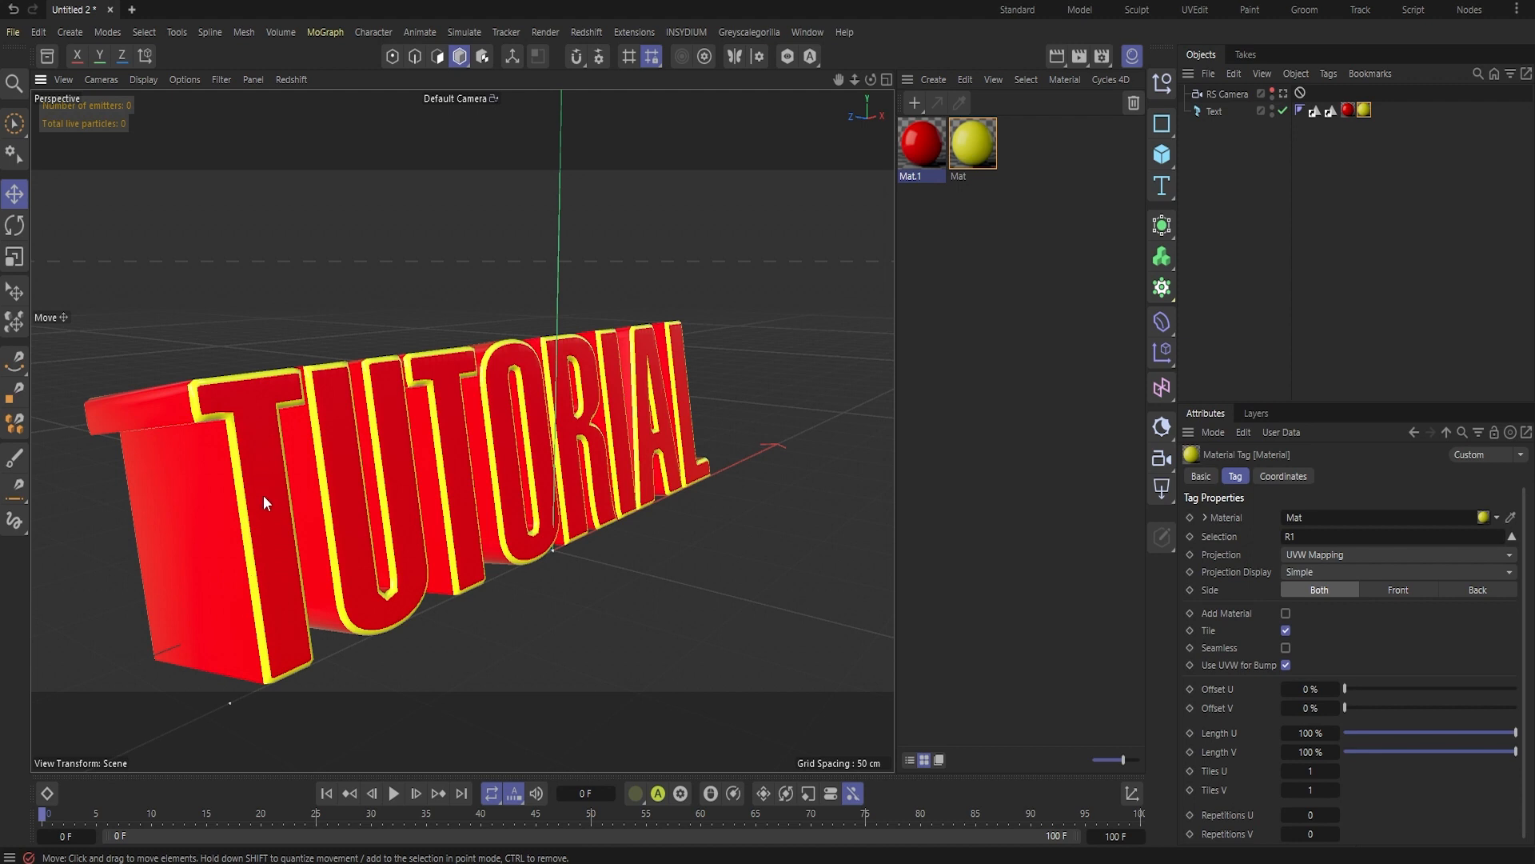
# - Darken the base color of Mat.1 to a deep red
pyautogui.click(923, 140)
pyautogui.click(1335, 648)
pyautogui.click(1235, 766)
pyautogui.moveTo(1235, 767)
pyautogui.mouseDown()
pyautogui.moveTo(1268, 796)
pyautogui.moveTo(1284, 748)
pyautogui.moveTo(1275, 849)
pyautogui.moveTo(1286, 832)
pyautogui.mouseUp()
pyautogui.click(1495, 668)
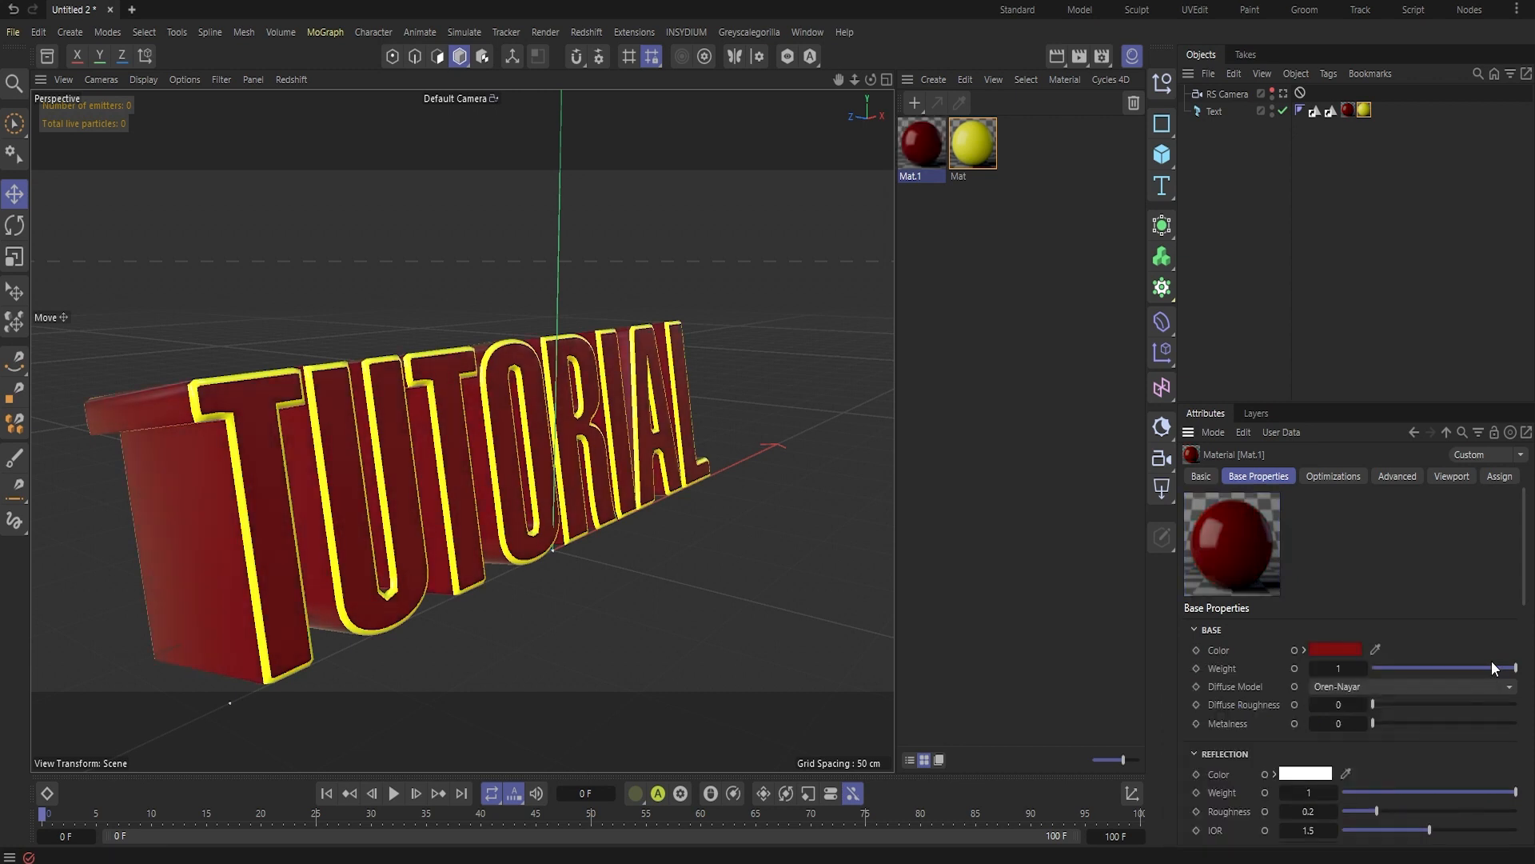
# - Change the base color of Mat to orange and check the bevel outlines on the text
pyautogui.click(983, 142)
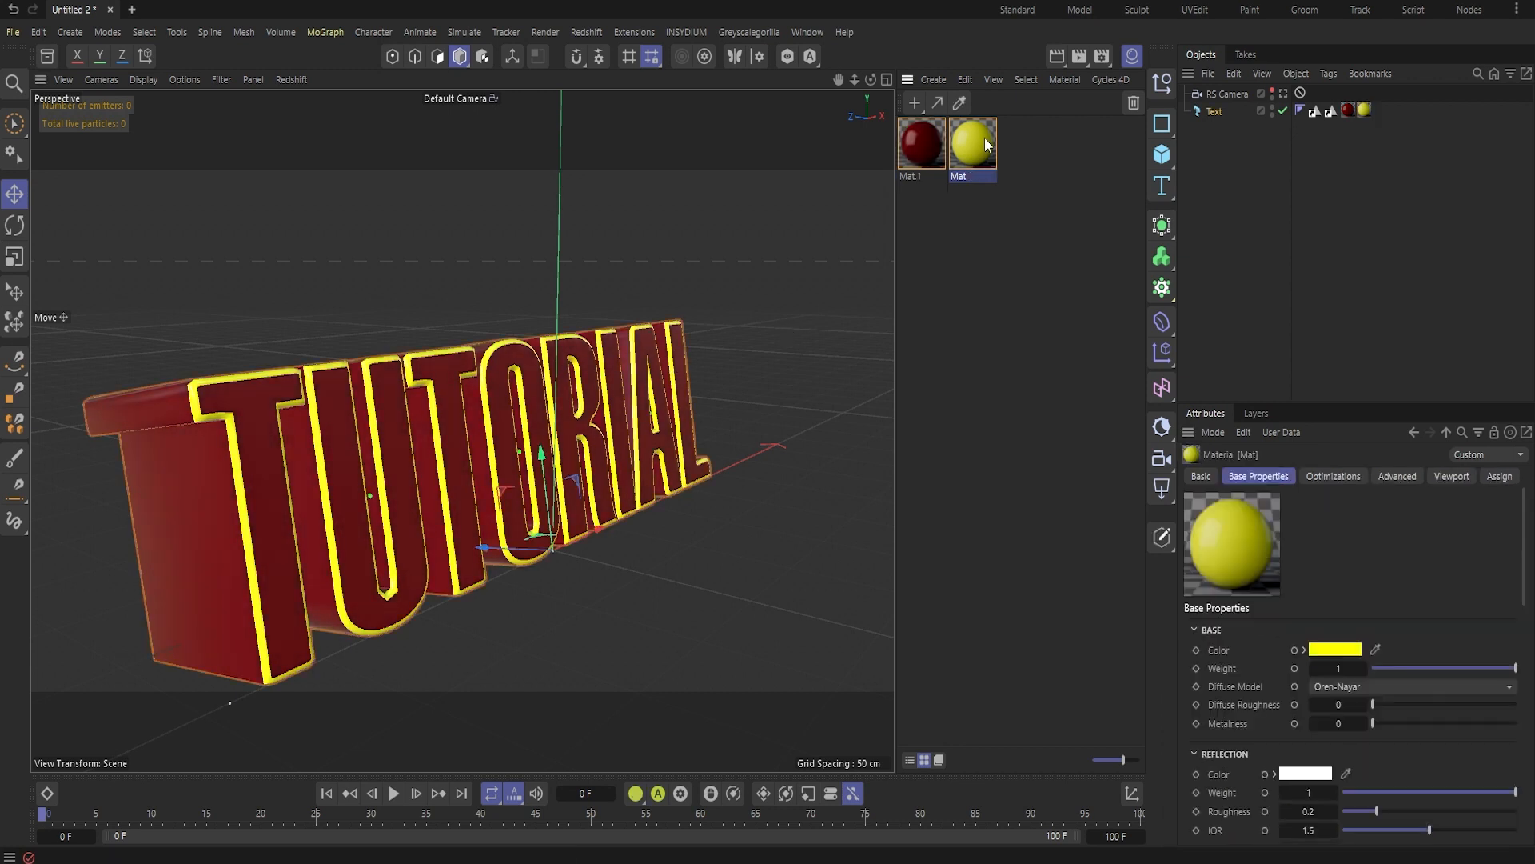
pyautogui.click(1336, 650)
pyautogui.moveTo(1384, 764); pyautogui.dragTo(1440, 765)
pyautogui.keyDown('alt'); pyautogui.moveTo(850, 363); pyautogui.dragTo(670, 454); pyautogui.keyUp('alt')
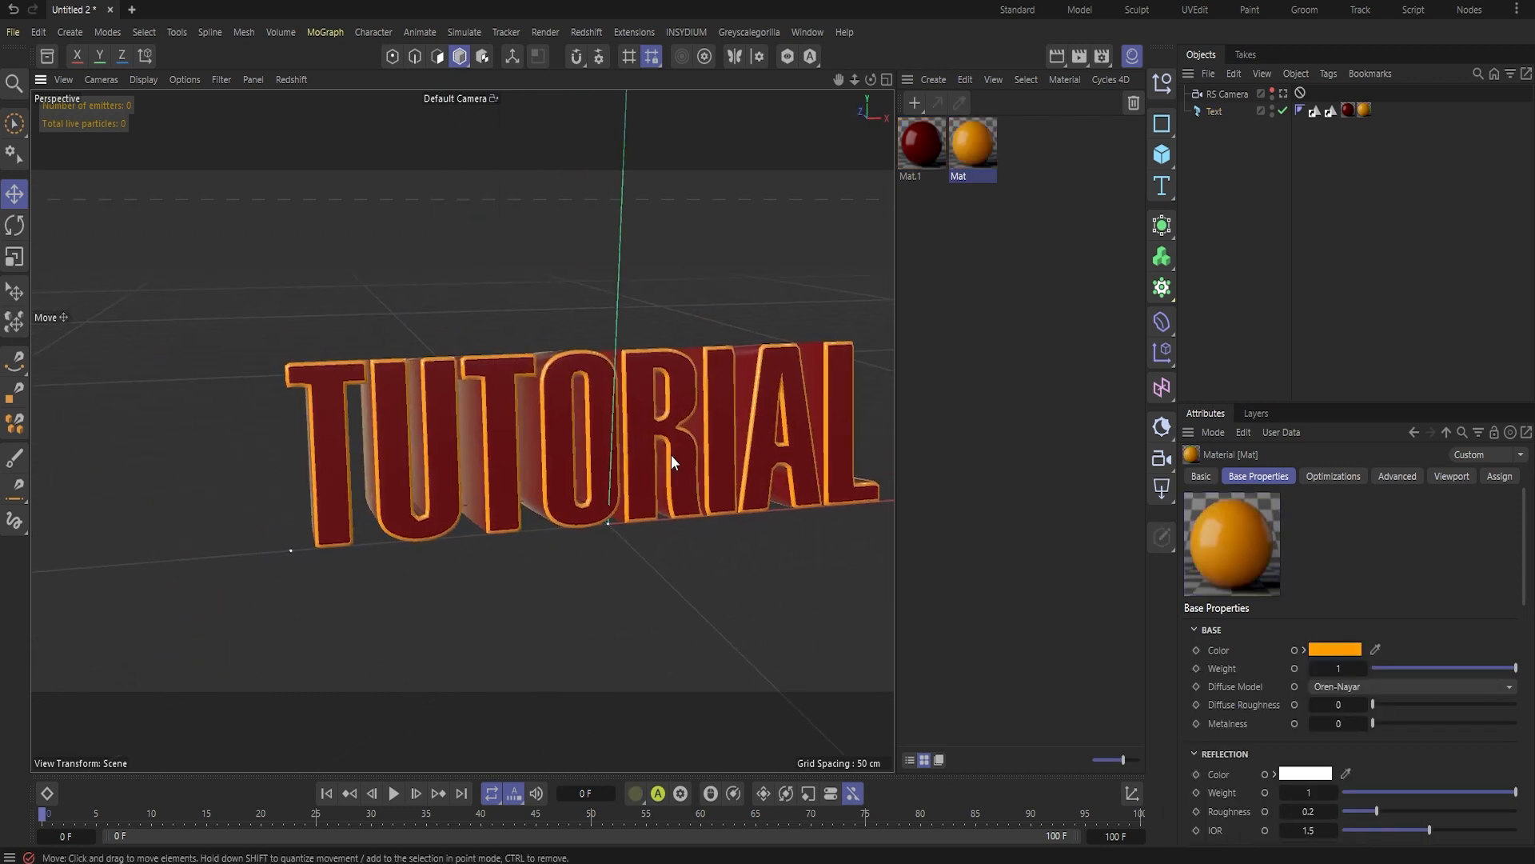
# - Look through the Redshift camera and add a Redshift Infinite Light to the scene
pyautogui.click(1283, 94)
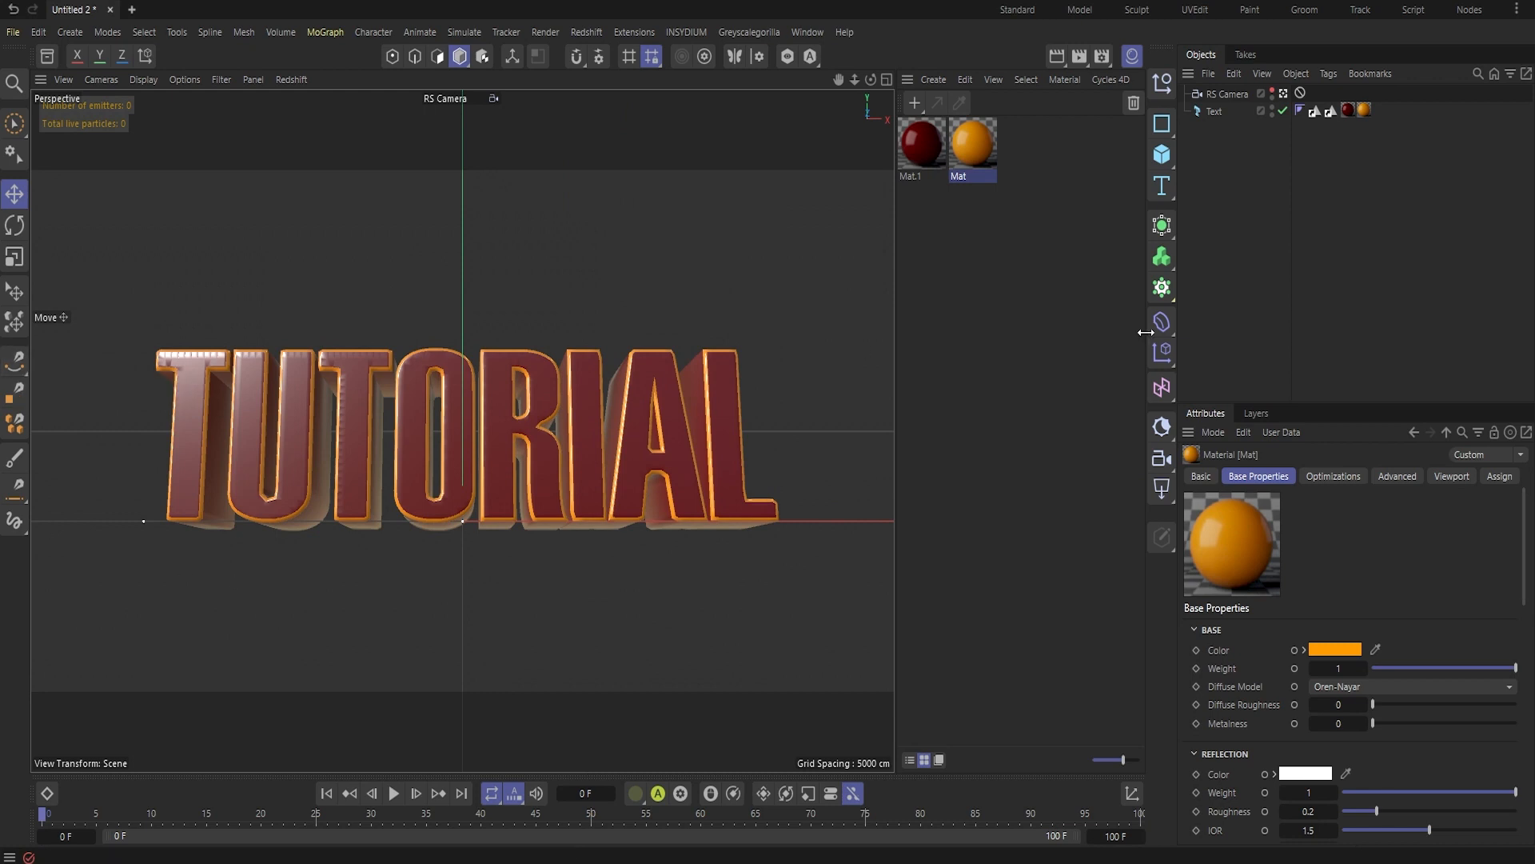
pyautogui.click(1162, 490)
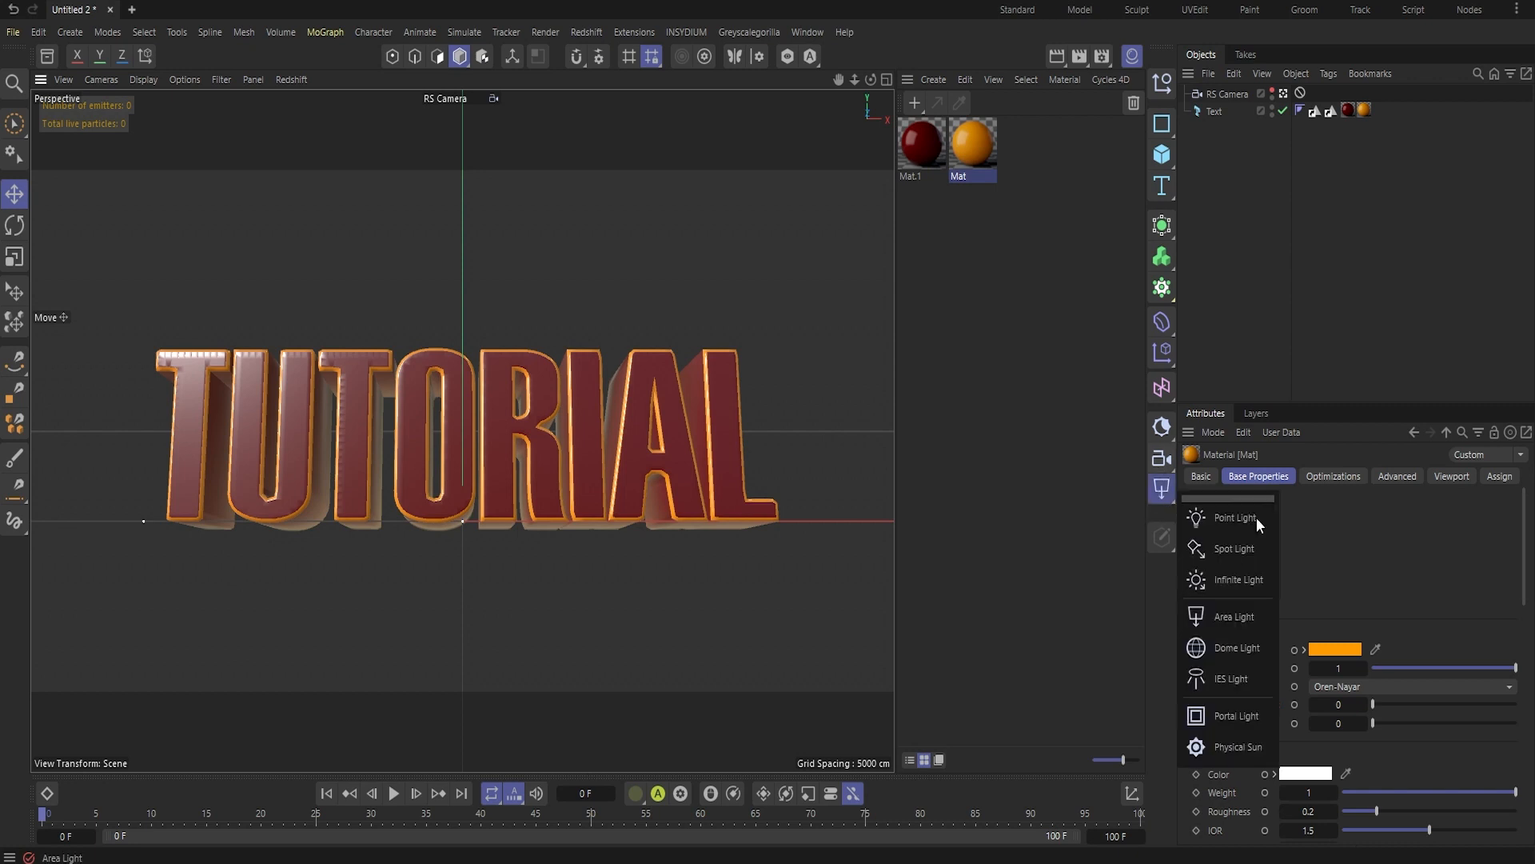
pyautogui.click(1251, 584)
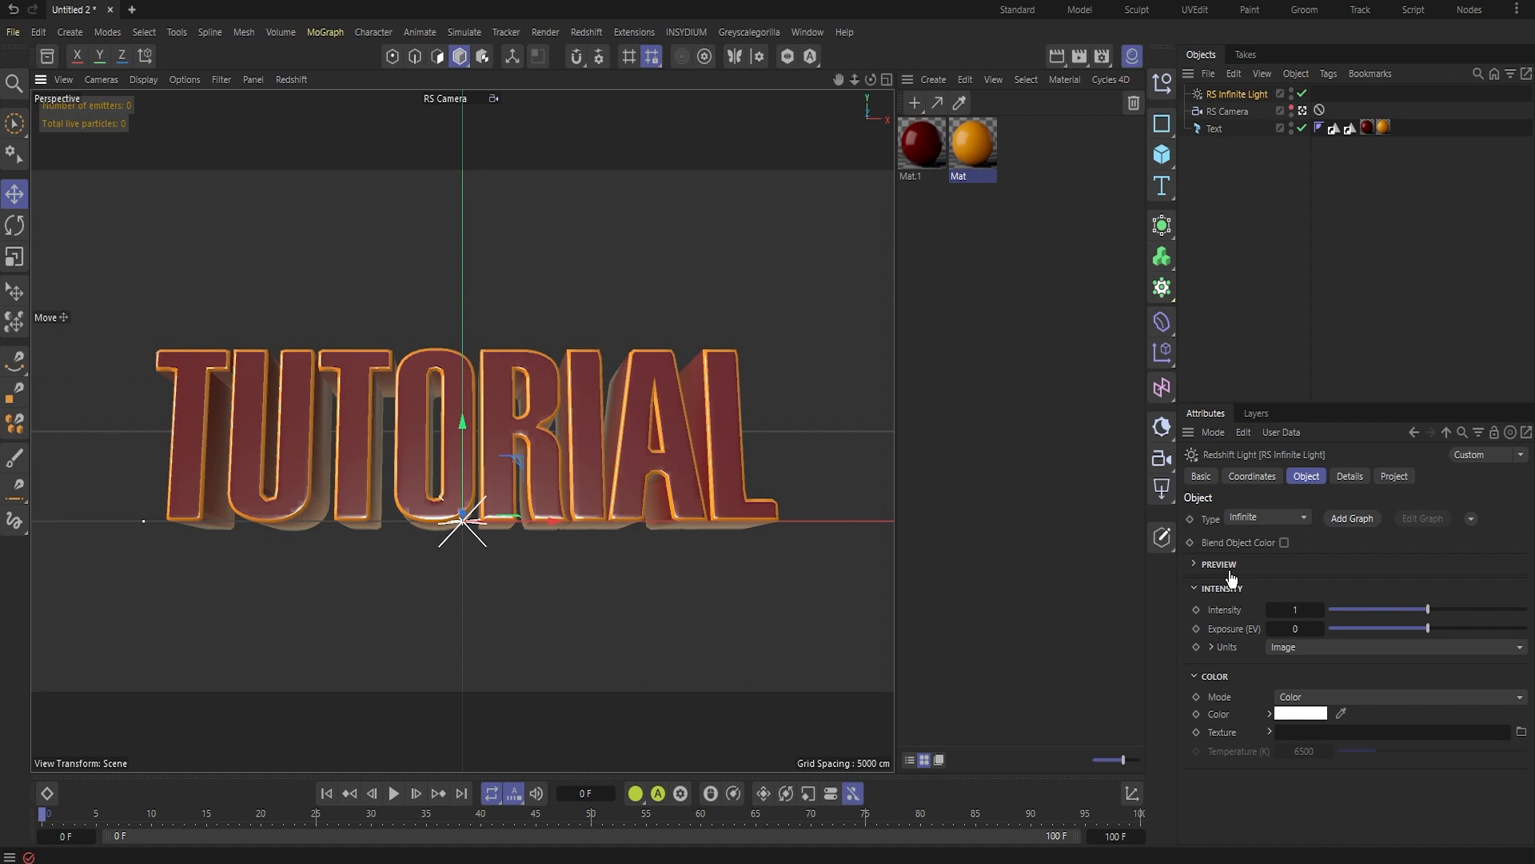
# - Set the infinite light's intensity to 3, deselect it and leave the Redshift camera view
pyautogui.doubleClick(1283, 610)
pyautogui.write('3')
pyautogui.press('Return')
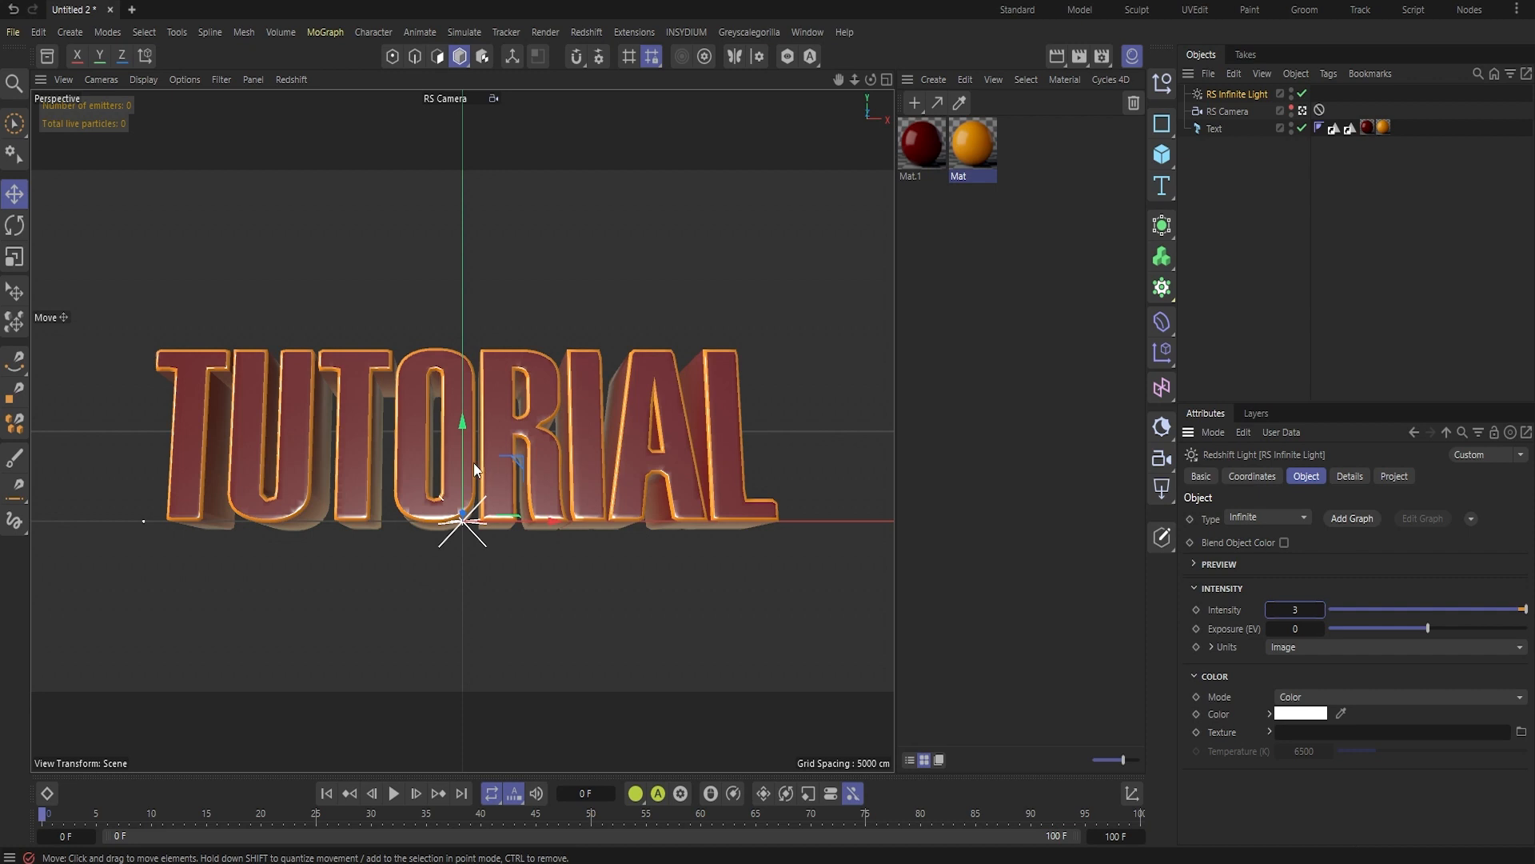
pyautogui.click(1281, 177)
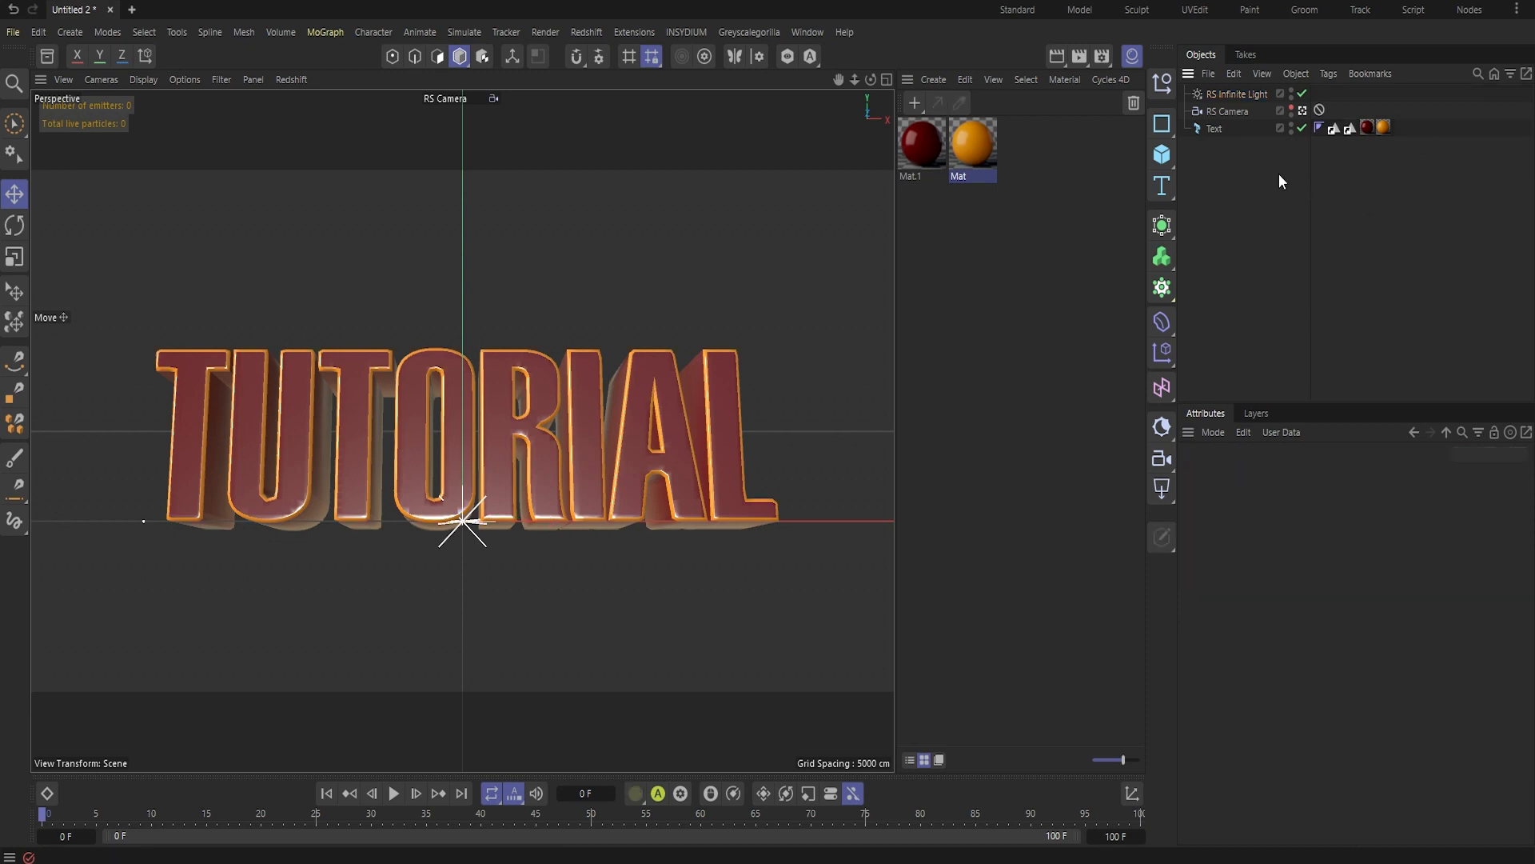
pyautogui.click(1303, 110)
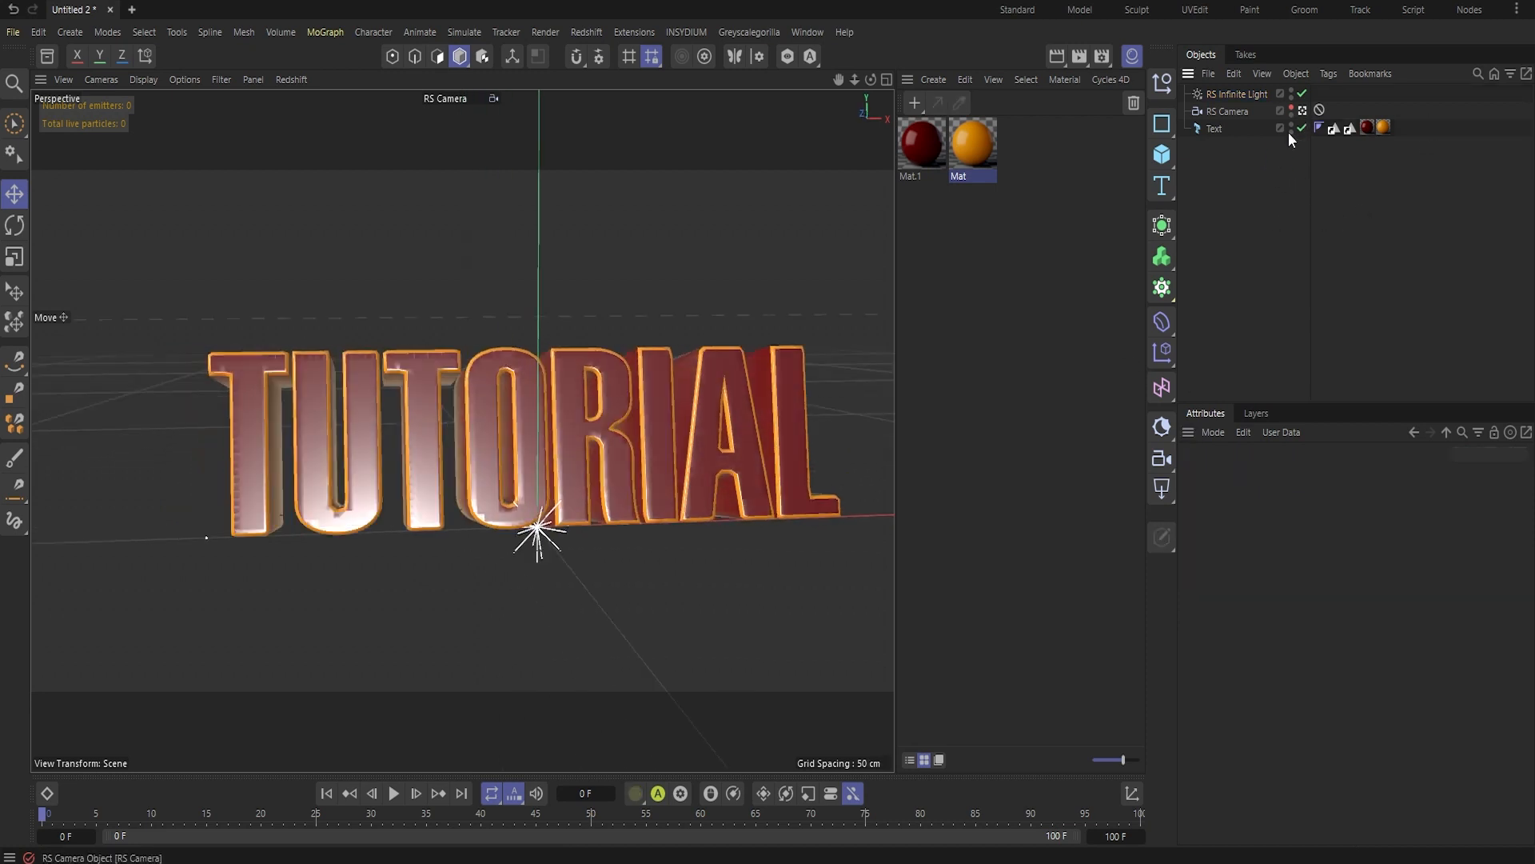
# - Add a Redshift Area Light to the scene
pyautogui.click(1164, 491)
pyautogui.click(1222, 613)
pyautogui.keyDown('alt'); pyautogui.moveTo(520, 564); pyautogui.dragTo(672, 551); pyautogui.keyUp('alt')
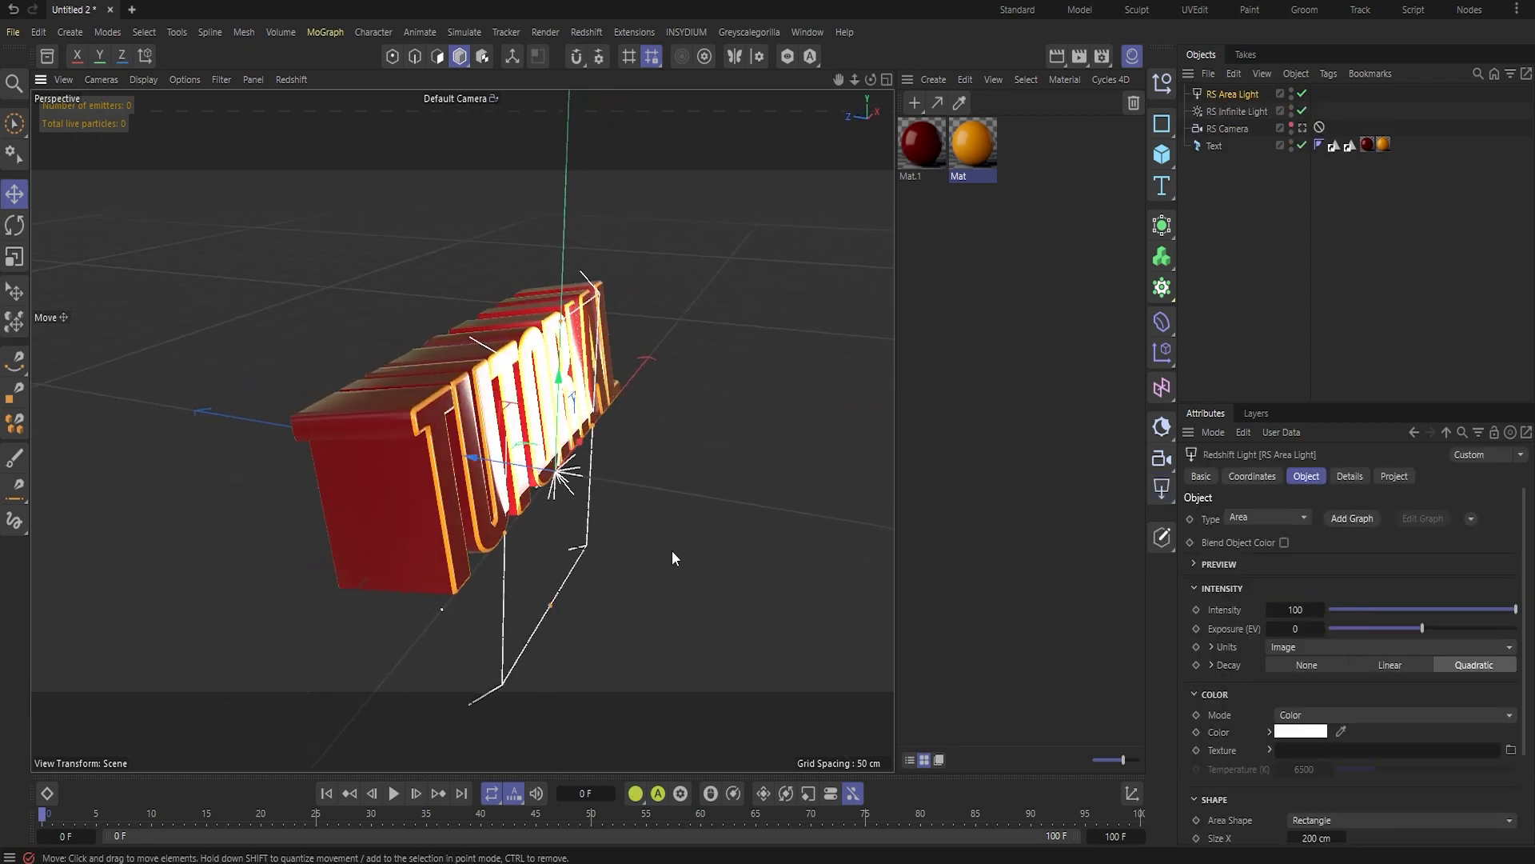
# - Open the Redshift RenderView, dock it beside the viewport and set it to render through RS Camera
pyautogui.click(1086, 57)
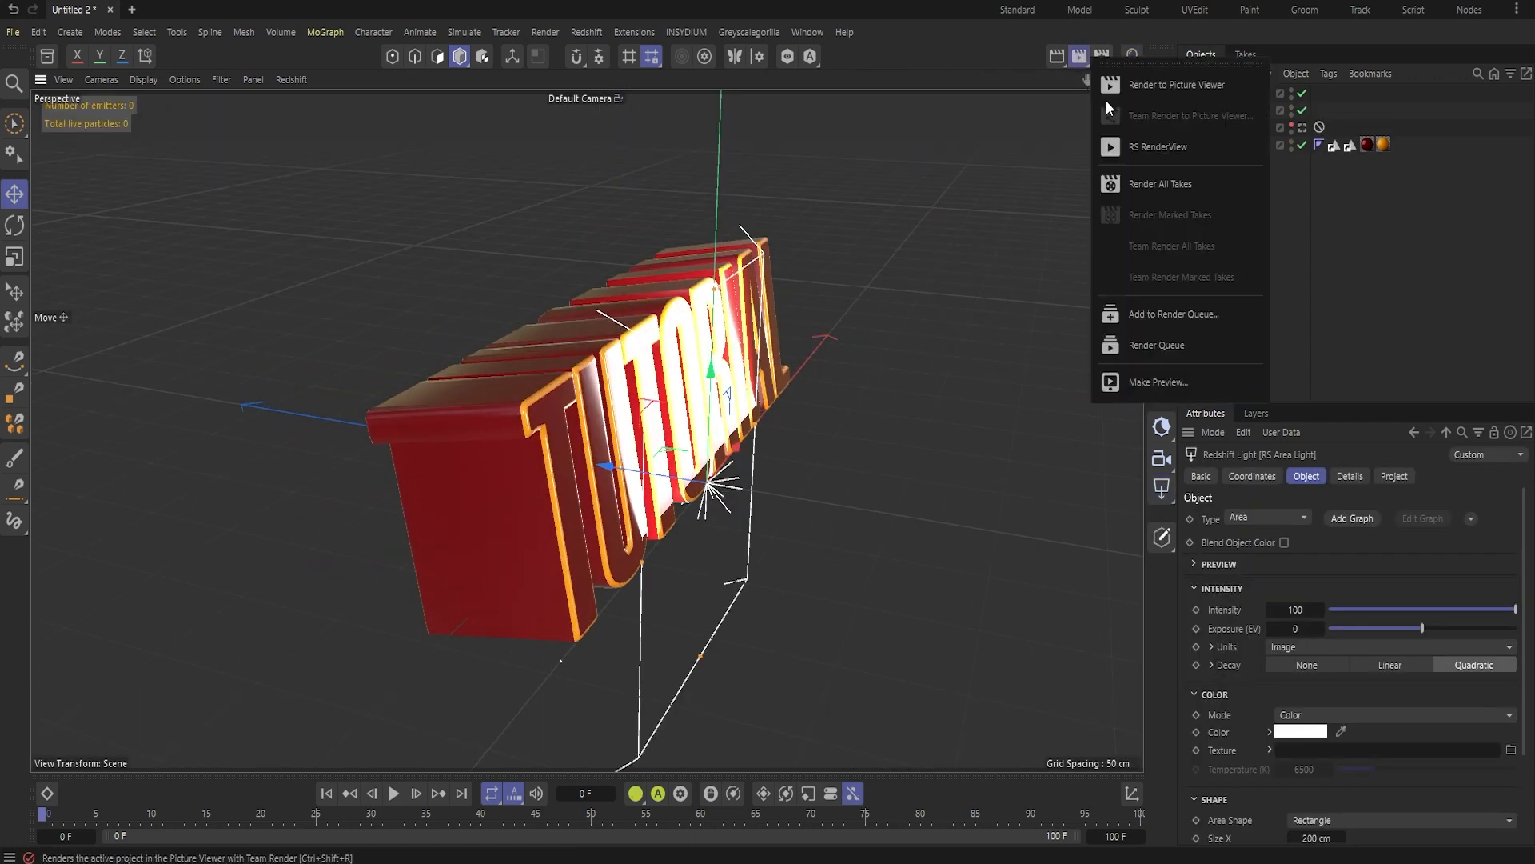
pyautogui.click(1135, 146)
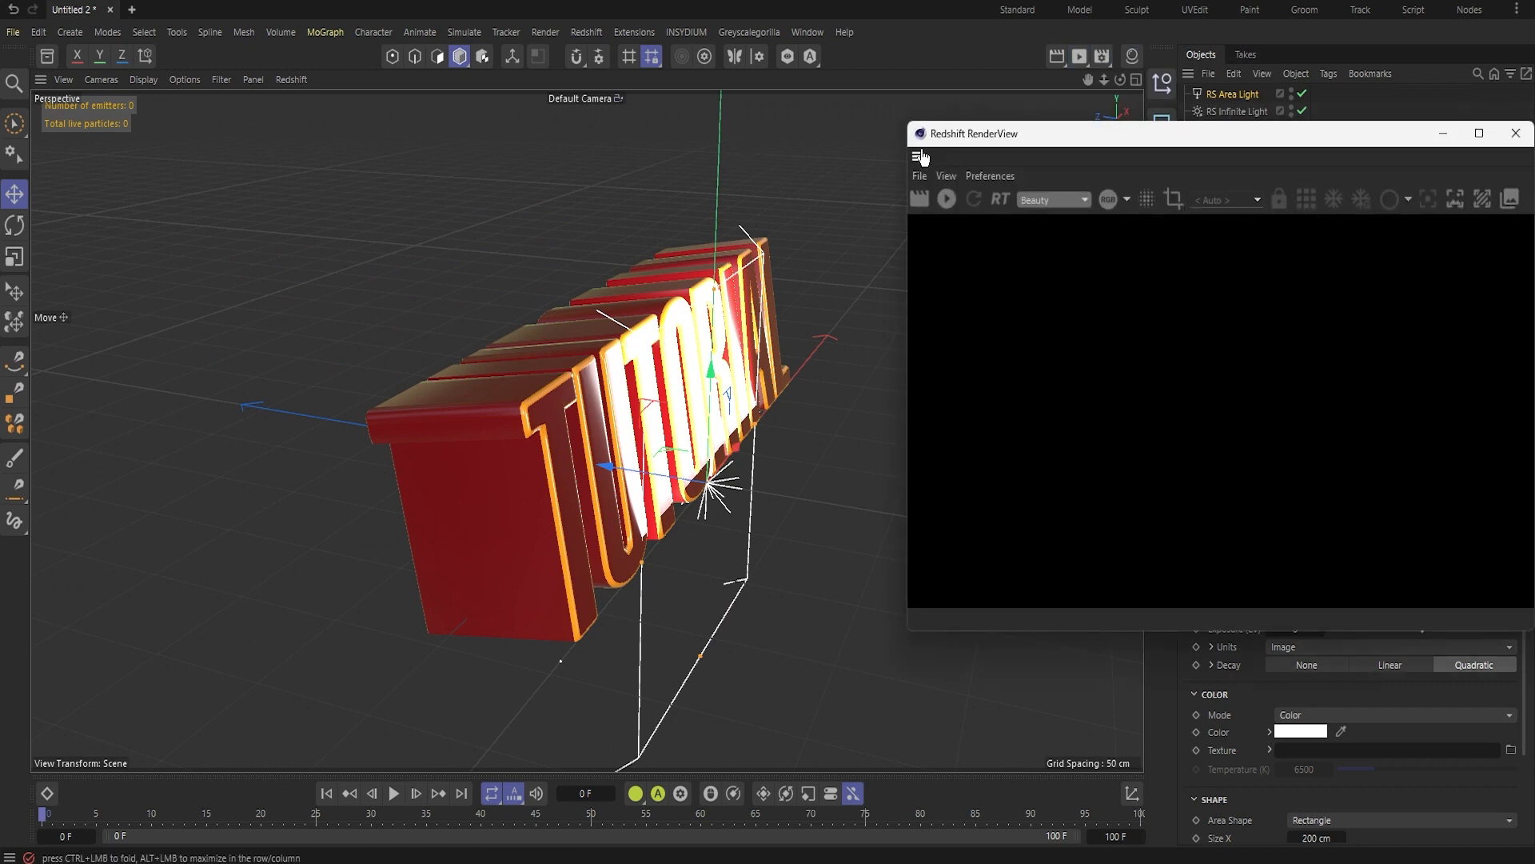
pyautogui.moveTo(922, 158); pyautogui.dragTo(59, 130)
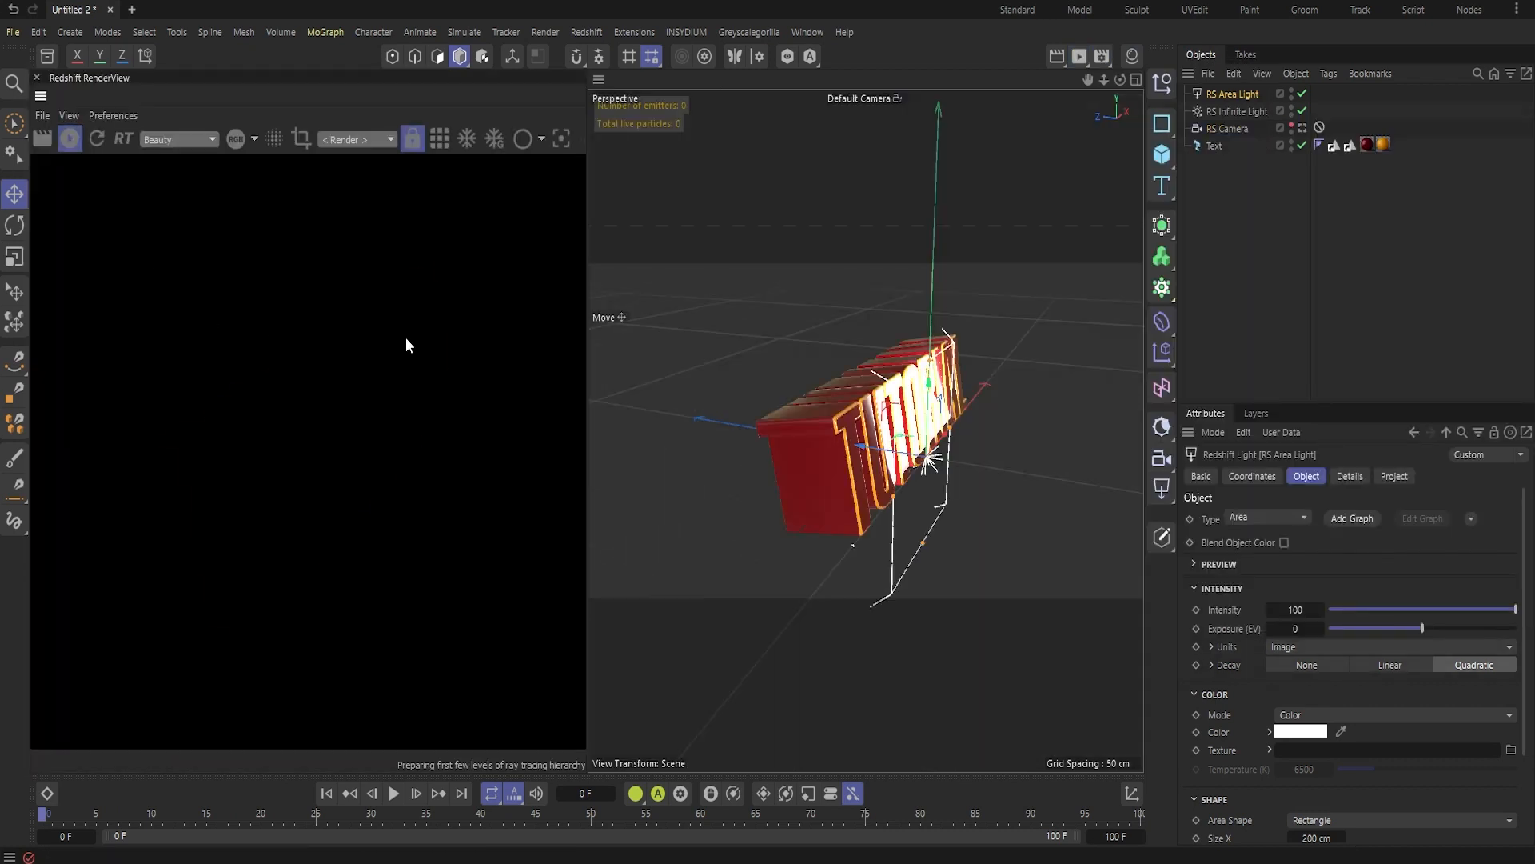
pyautogui.click(352, 140)
pyautogui.click(348, 195)
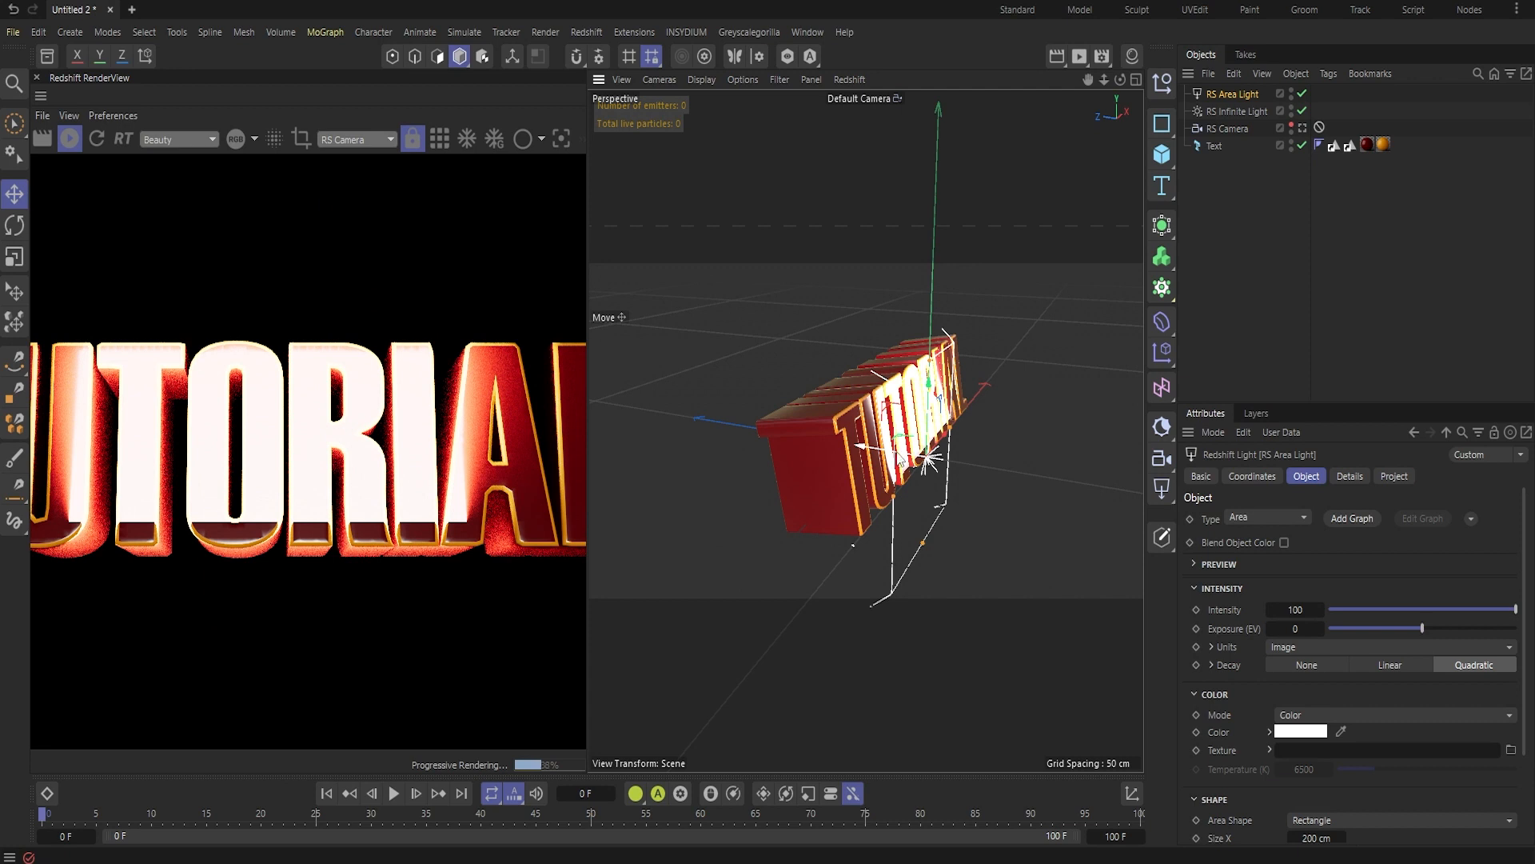
# - Move the area light behind the text, turn it toward the letters and stretch it to about 823 cm wide
pyautogui.moveTo(888, 460); pyautogui.dragTo(866, 299)
pyautogui.press('r')
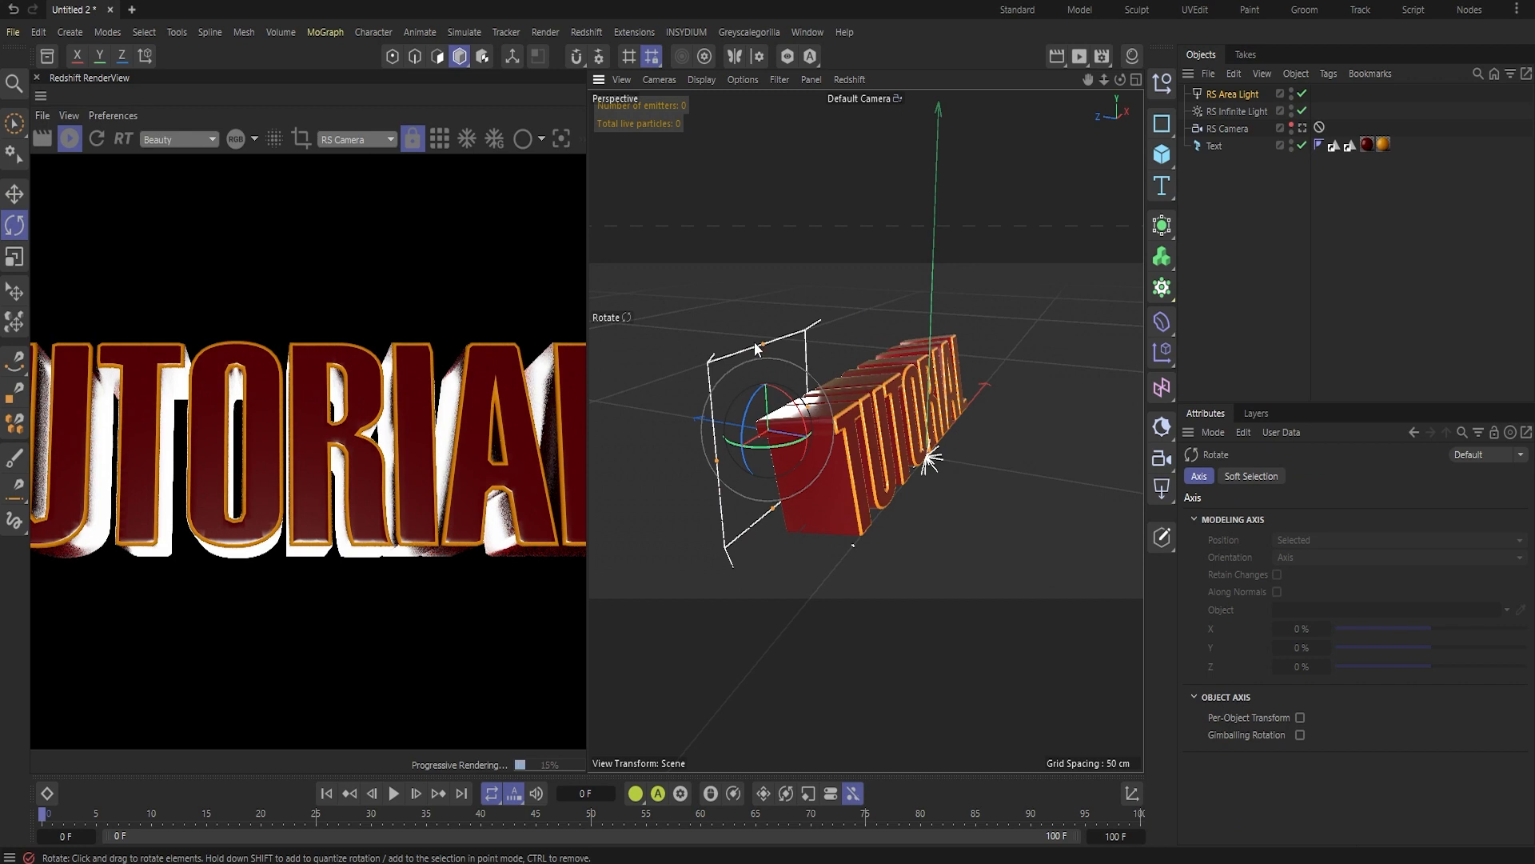
pyautogui.moveTo(764, 345); pyautogui.dragTo(973, 310)
pyautogui.keyDown('alt'); pyautogui.moveTo(960, 460); pyautogui.dragTo(958, 461); pyautogui.keyUp('alt')
pyautogui.scroll(-5, 960, 464)
pyautogui.keyDown('alt'); pyautogui.moveTo(946, 481); pyautogui.dragTo(809, 494, button='middle'); pyautogui.keyUp('alt')
pyautogui.moveTo(1075, 444); pyautogui.dragTo(946, 450)
pyautogui.keyDown('alt'); pyautogui.moveTo(775, 504); pyautogui.dragTo(1056, 462); pyautogui.keyUp('alt')
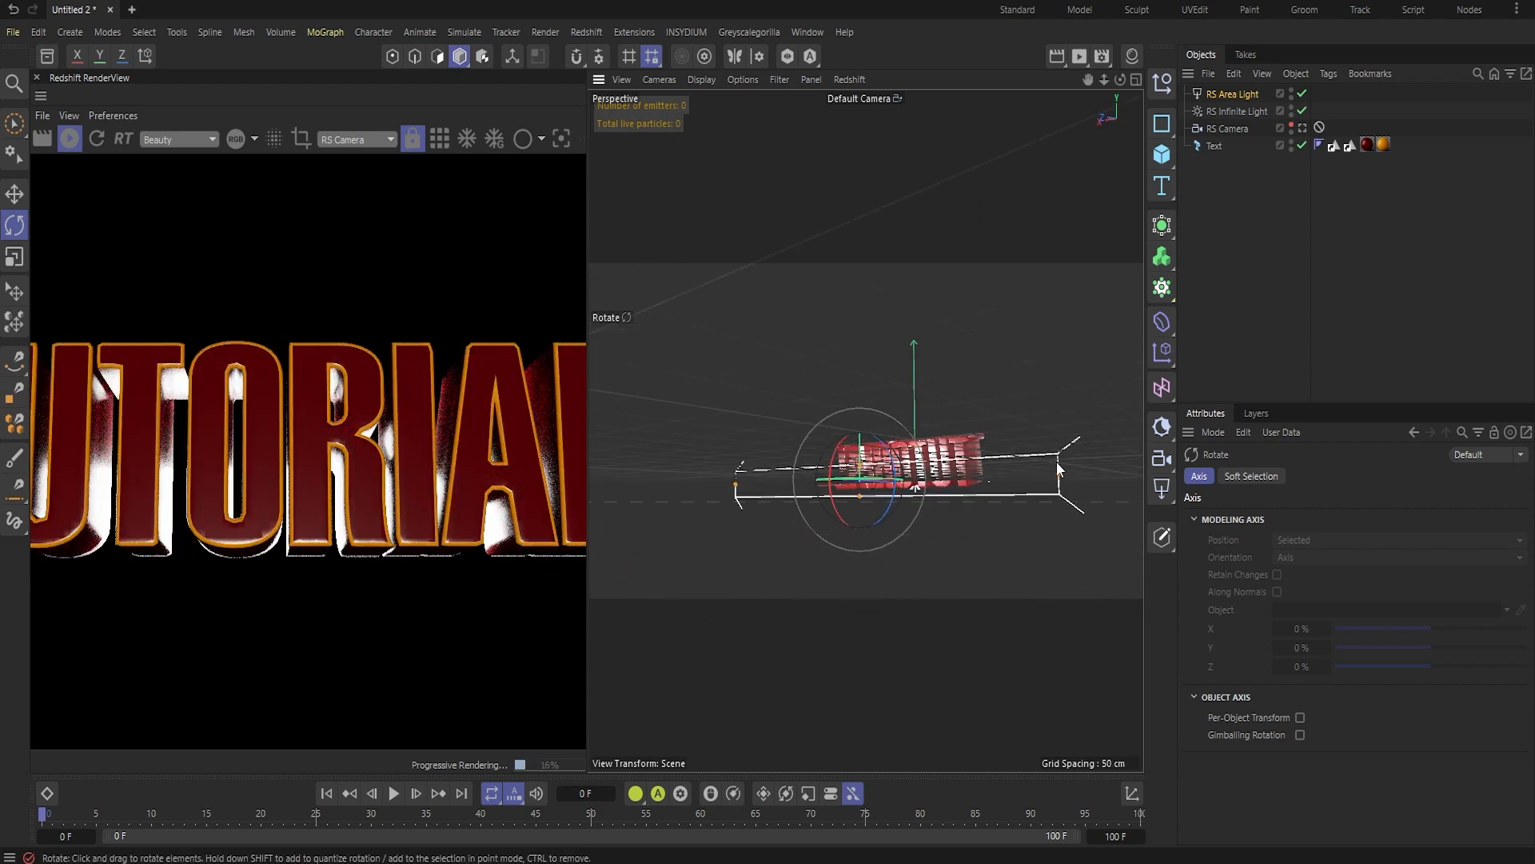
# - Raise the area light slightly behind the text and check its effect on the whole rendered word
pyautogui.press('e')
pyautogui.moveTo(863, 456); pyautogui.dragTo(861, 434)
pyautogui.keyDown('alt'); pyautogui.moveTo(953, 459); pyautogui.dragTo(602, 495); pyautogui.keyUp('alt')
pyautogui.scroll(-4, 280, 367)
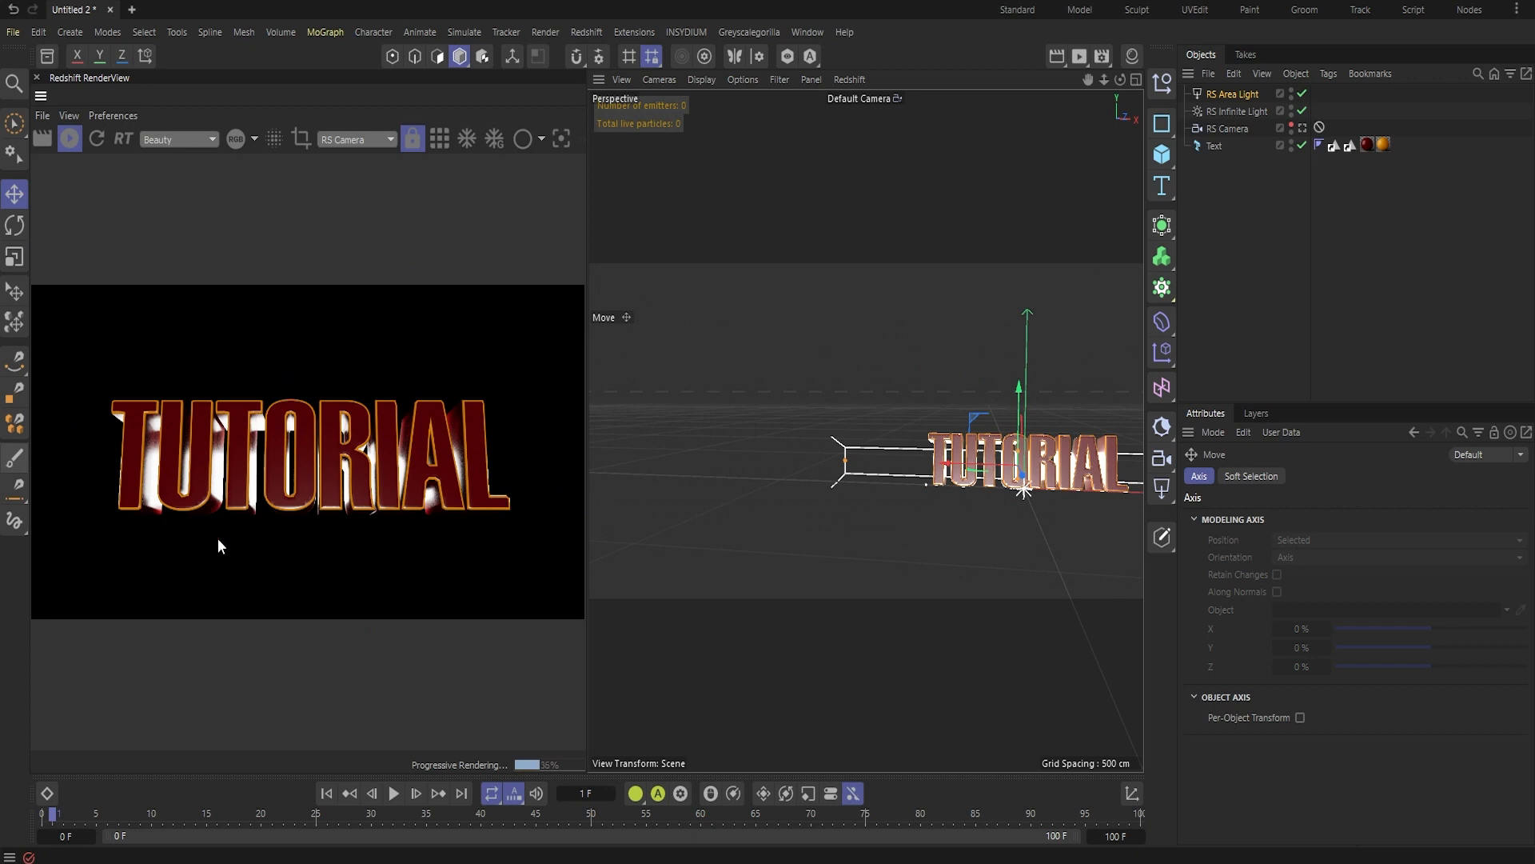
pyautogui.keyDown('alt'); pyautogui.moveTo(1060, 453); pyautogui.dragTo(1042, 452); pyautogui.keyUp('alt')
pyautogui.keyDown('alt'); pyautogui.moveTo(1042, 457); pyautogui.dragTo(875, 481, button='middle'); pyautogui.keyUp('alt')
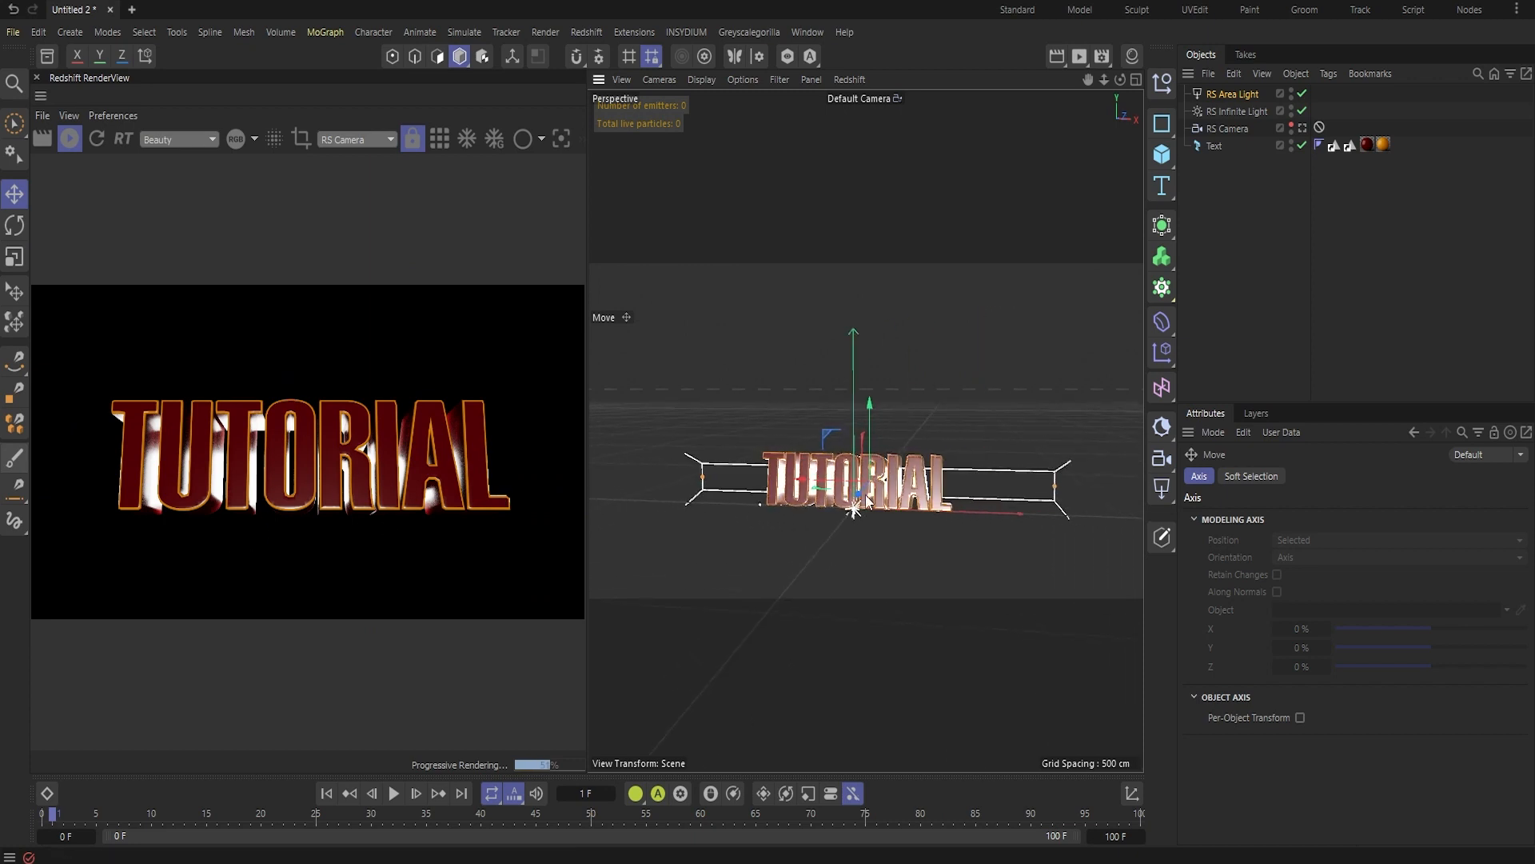
pyautogui.scroll(5, 874, 481)
pyautogui.keyDown('alt'); pyautogui.moveTo(873, 482); pyautogui.dragTo(919, 494); pyautogui.keyUp('alt')
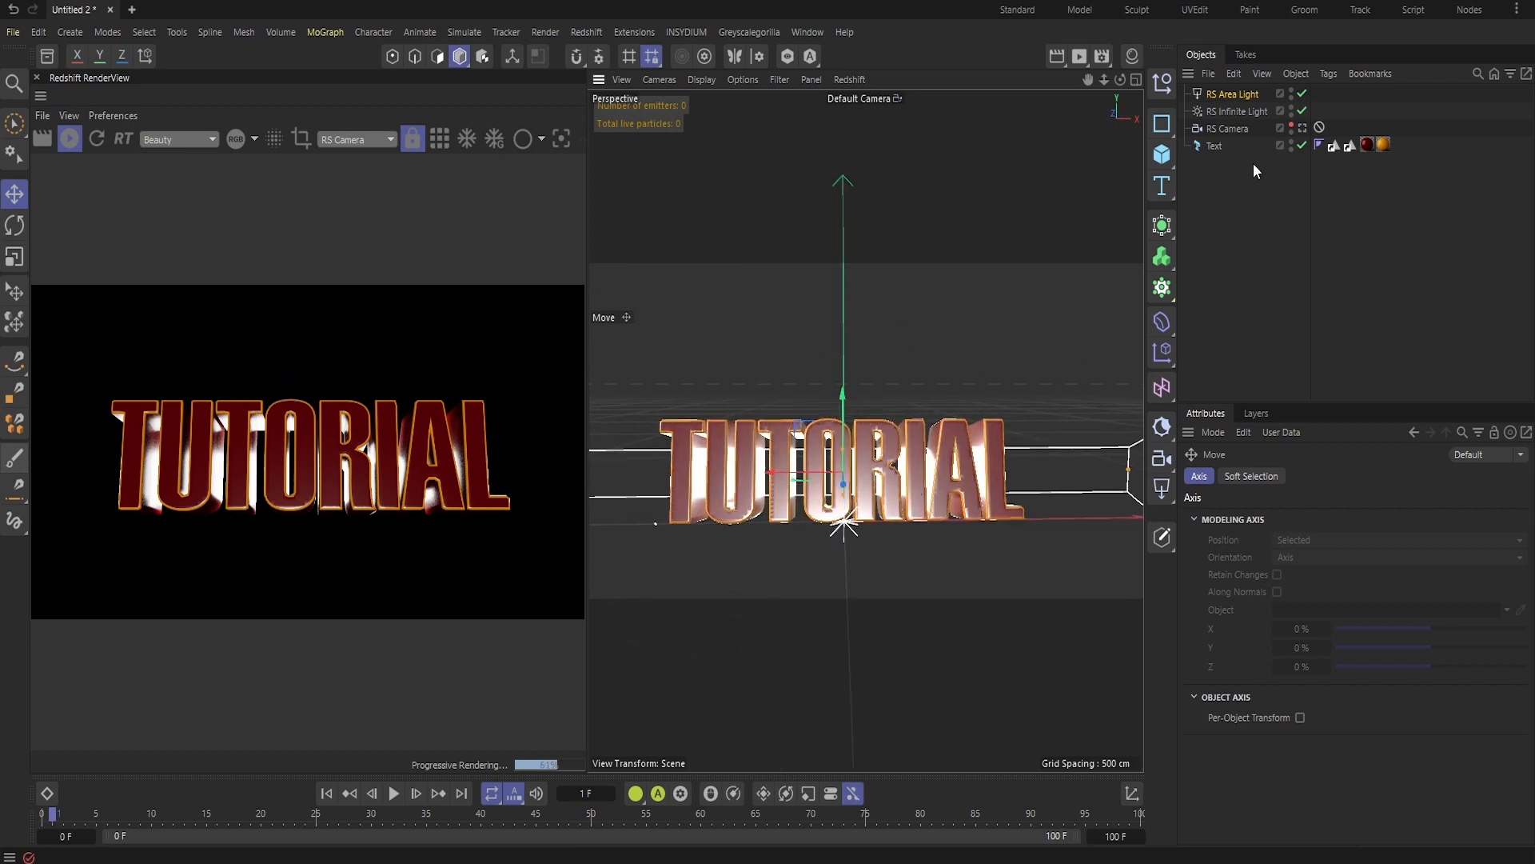
# - Set the area light's intensity to 1, comparing the render with a much higher intensity
pyautogui.click(1250, 96)
pyautogui.click(1295, 610)
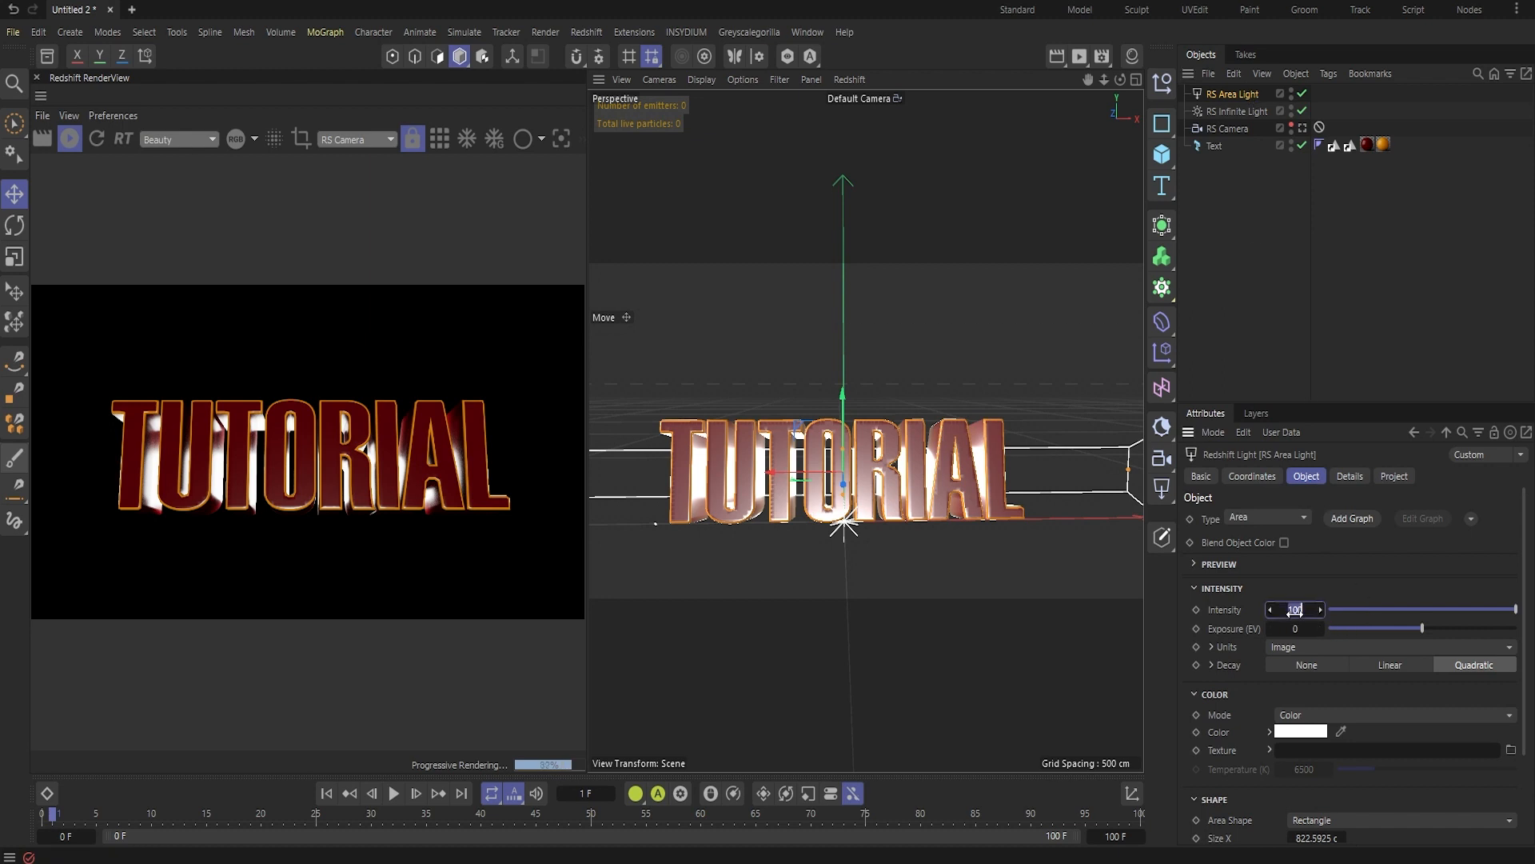
pyautogui.write('1')
pyautogui.press('Return')
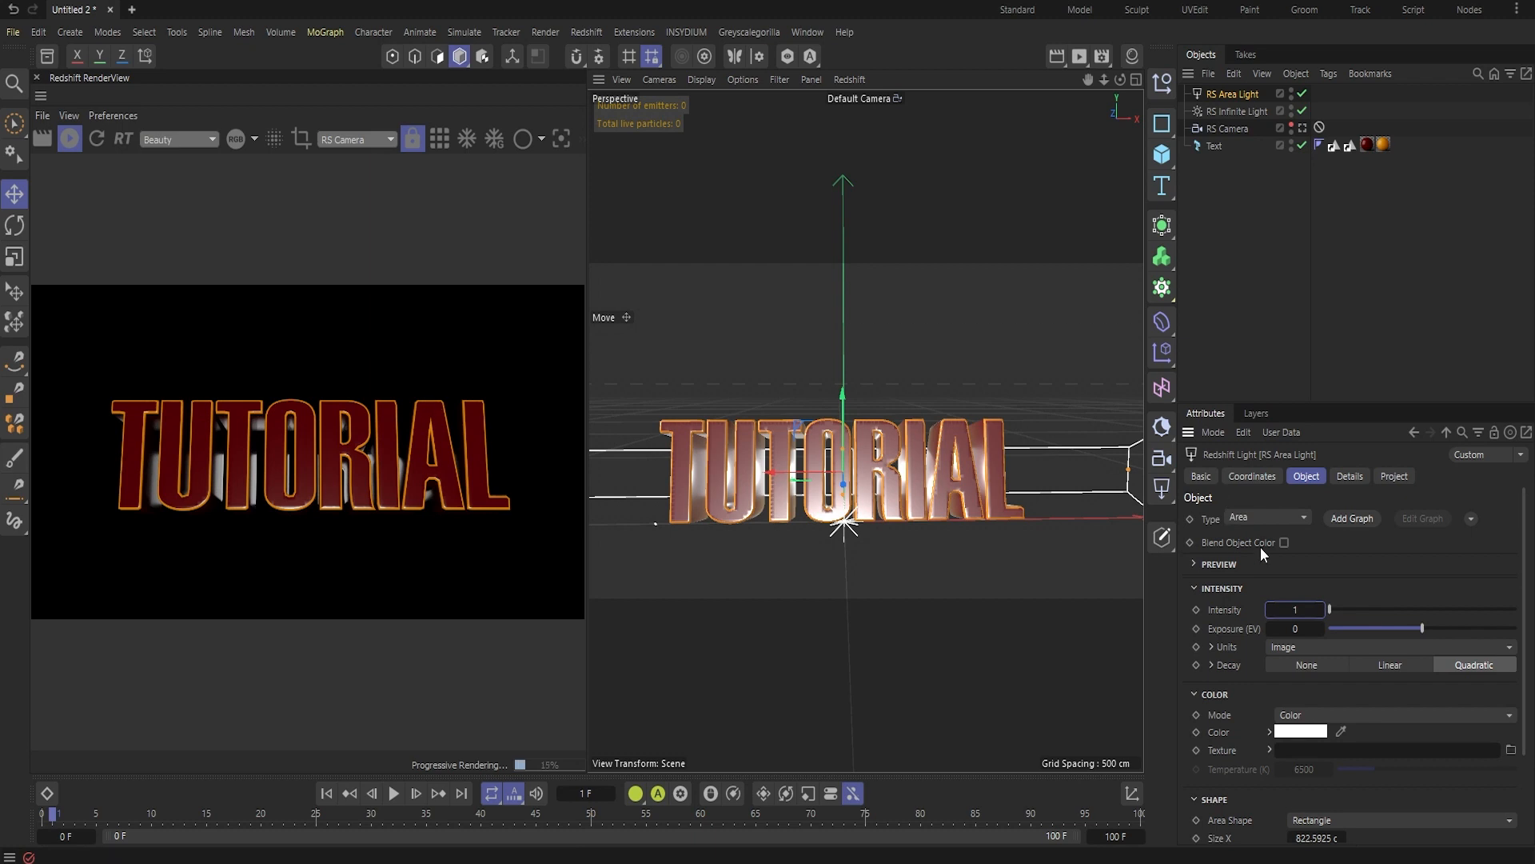
pyautogui.moveTo(1301, 613); pyautogui.dragTo(1415, 613)
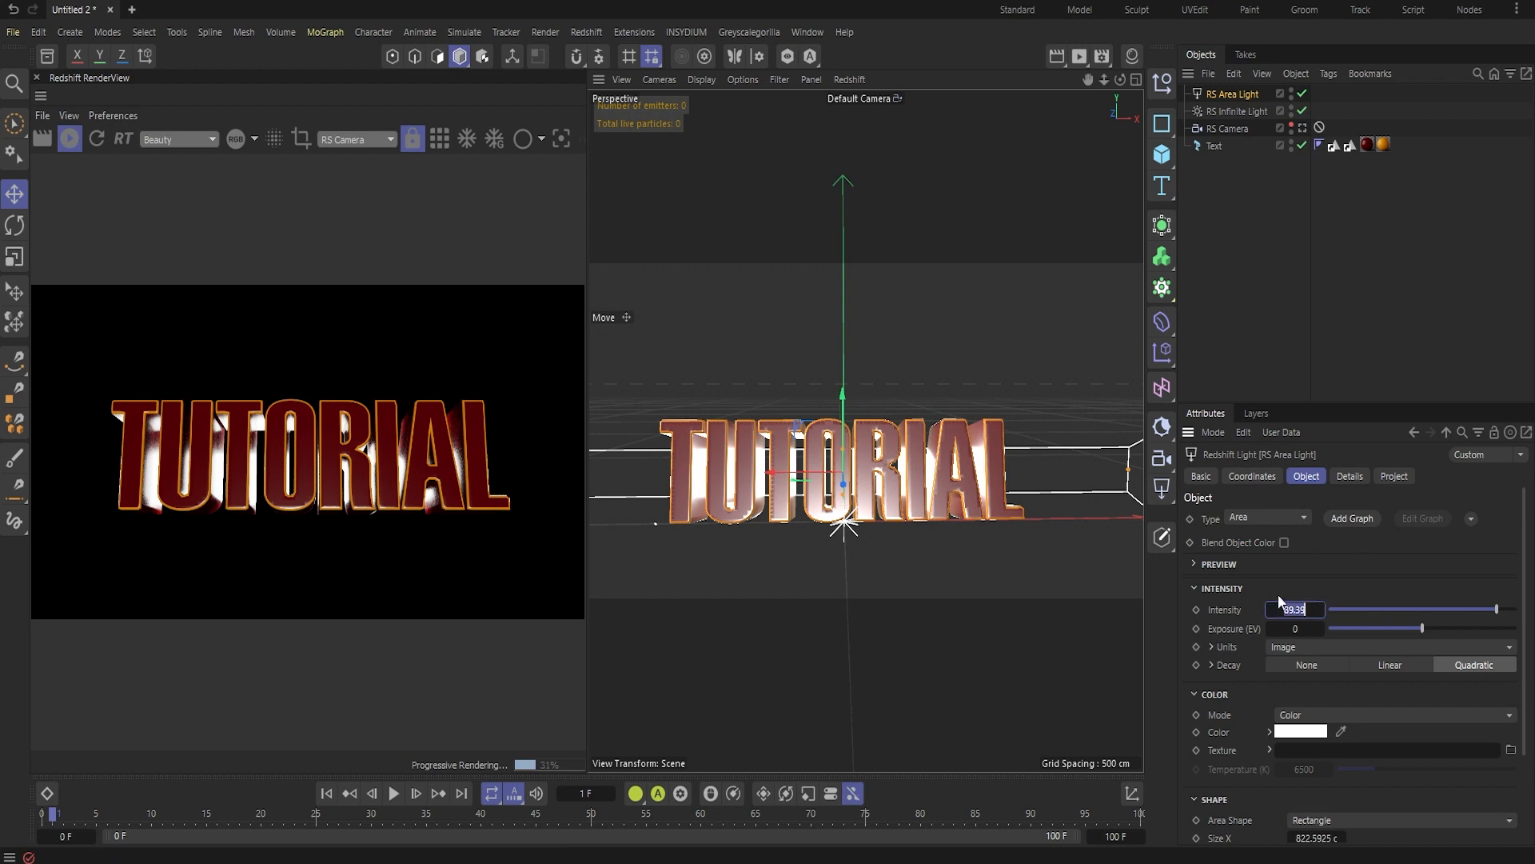
pyautogui.write('1')
pyautogui.press('Return')
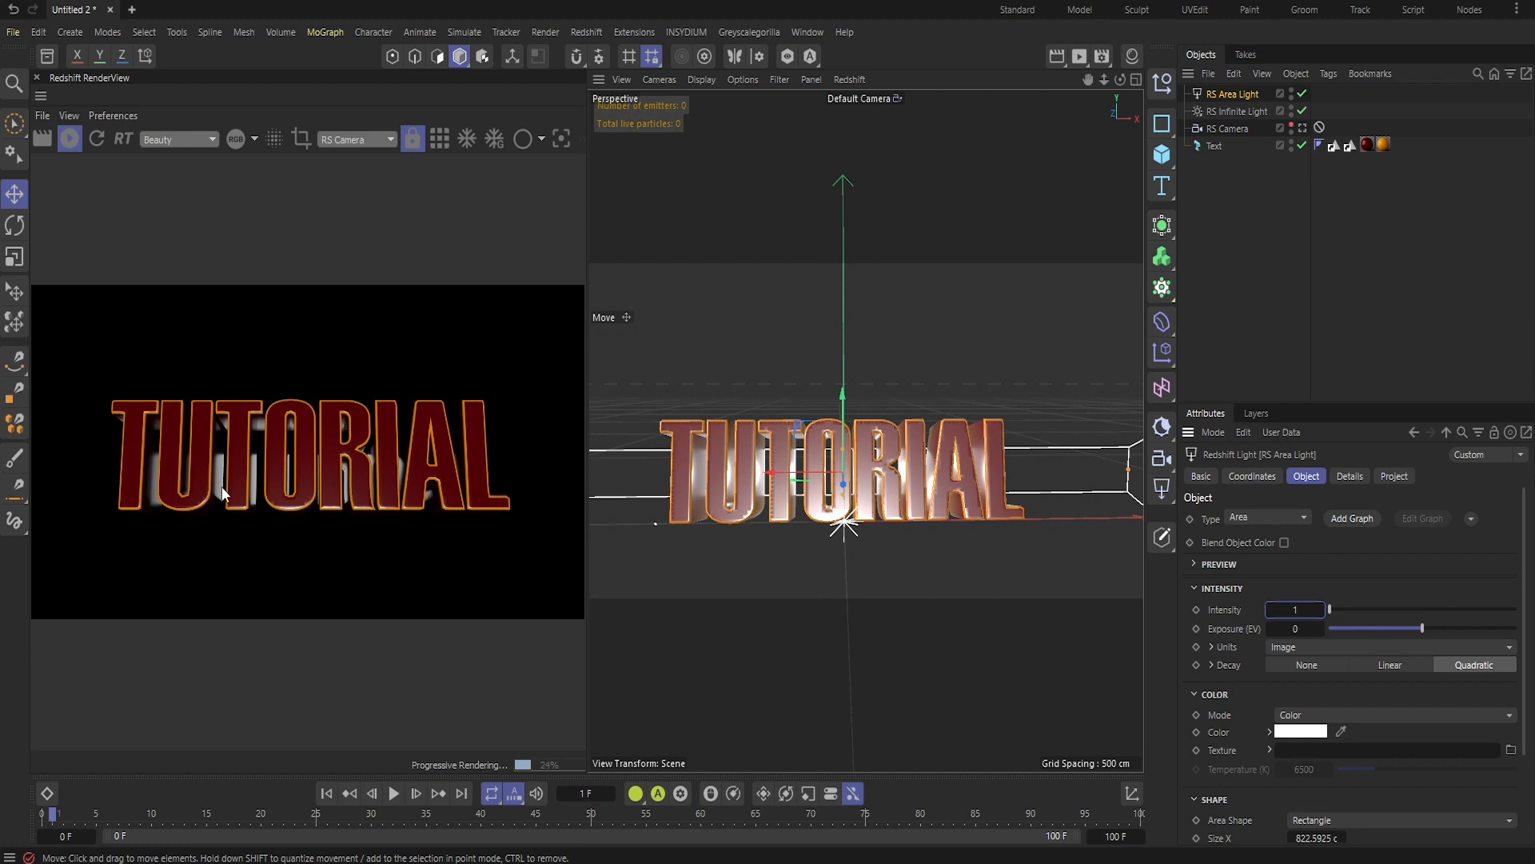
# - Change the area light's color to a muted red with RGB values 178, 93, 93
pyautogui.click(1300, 730)
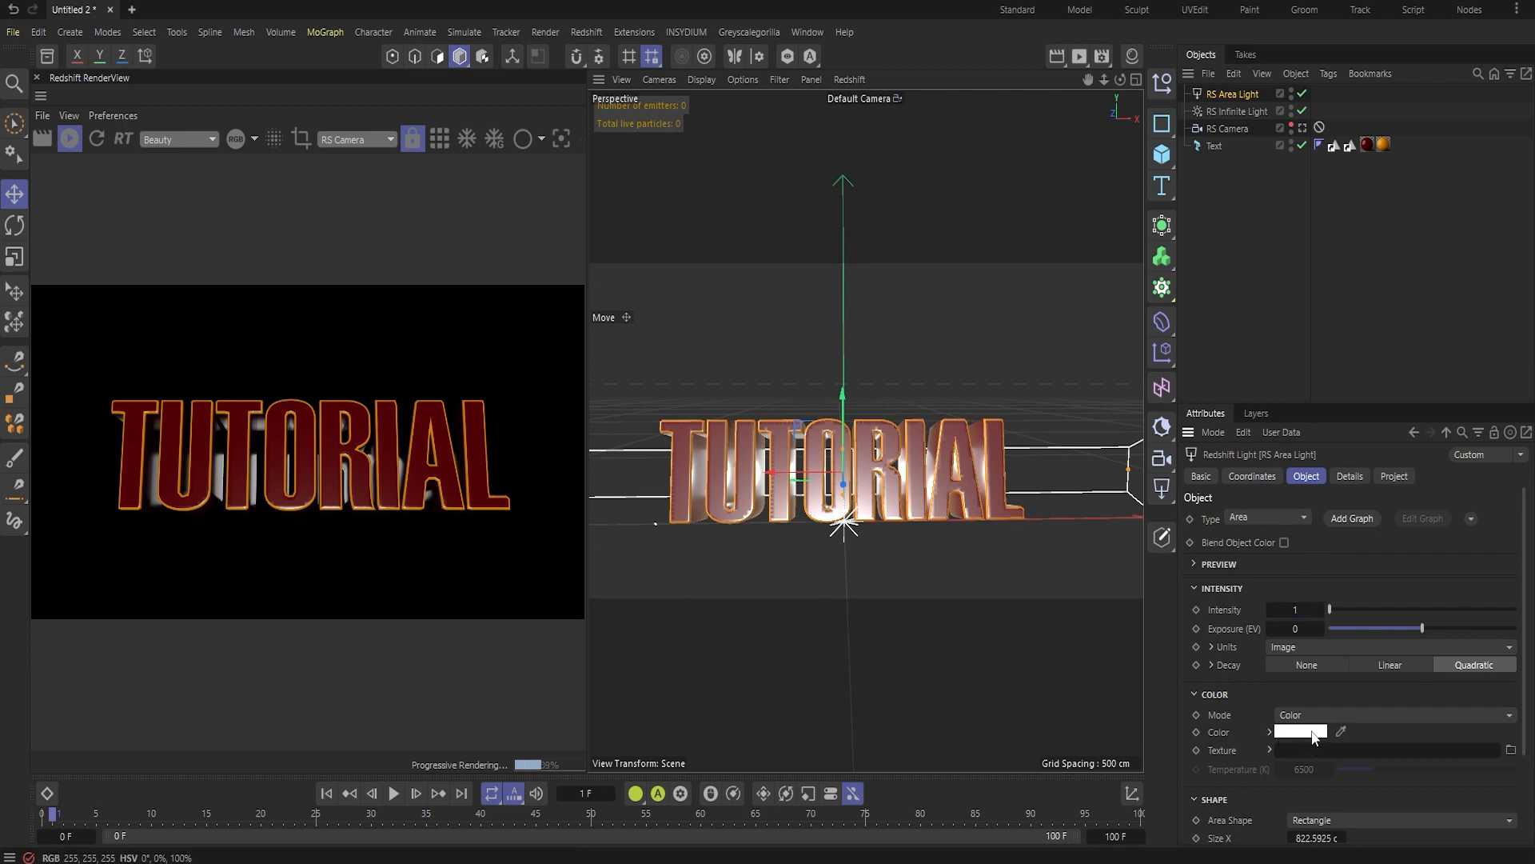
pyautogui.click(1234, 766)
pyautogui.click(1205, 749)
pyautogui.moveTo(1204, 749)
pyautogui.mouseDown()
pyautogui.moveTo(1193, 742)
pyautogui.moveTo(1196, 771)
pyautogui.mouseUp()
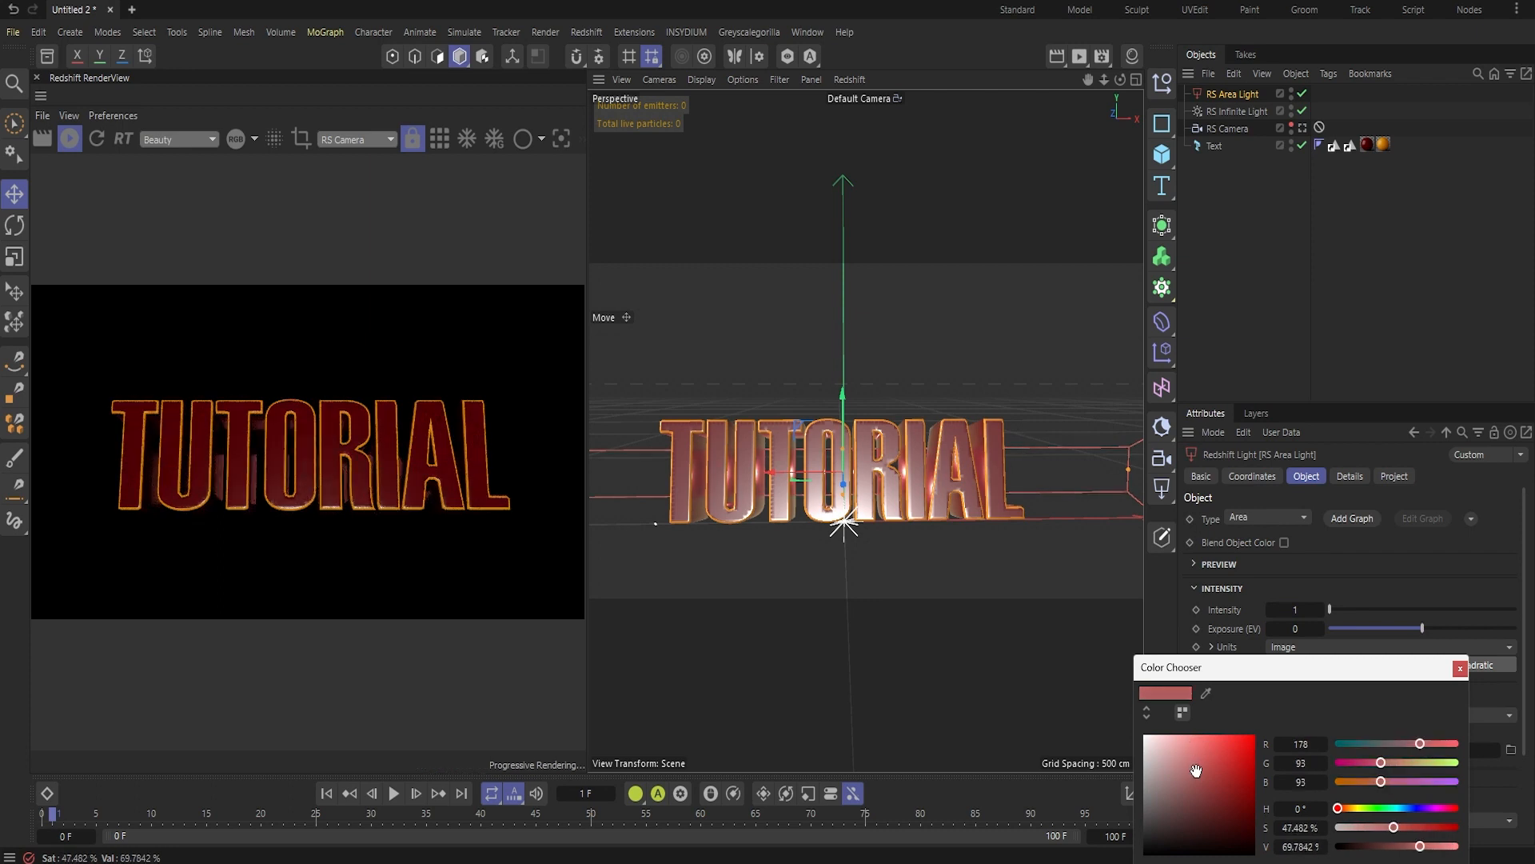
pyautogui.click(1460, 668)
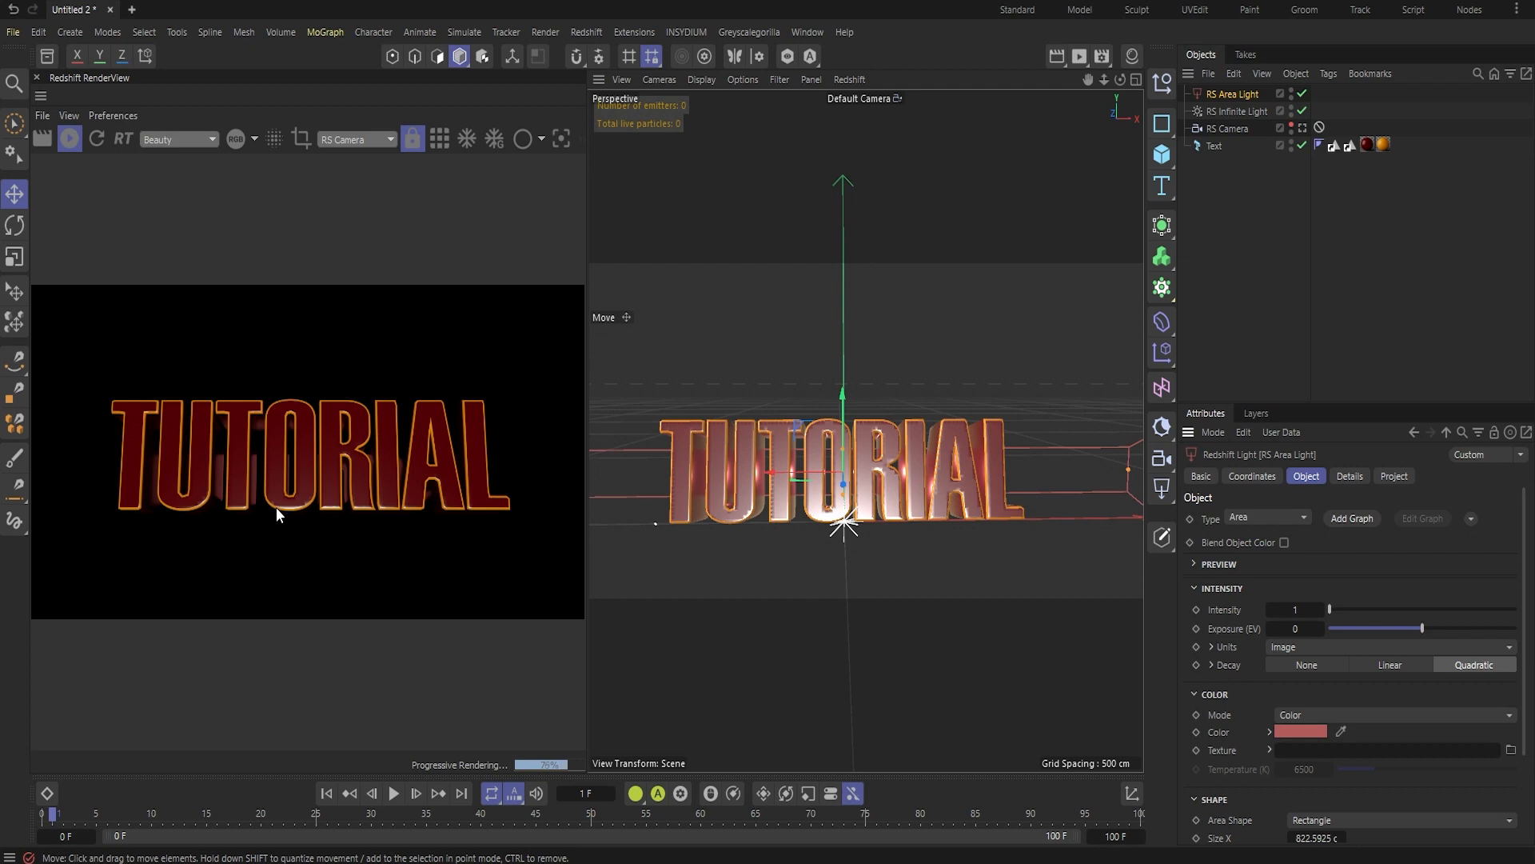
# - Stretch the area light taller so it extends above and below the text, and deselect it
pyautogui.moveTo(846, 448); pyautogui.dragTo(862, 380)
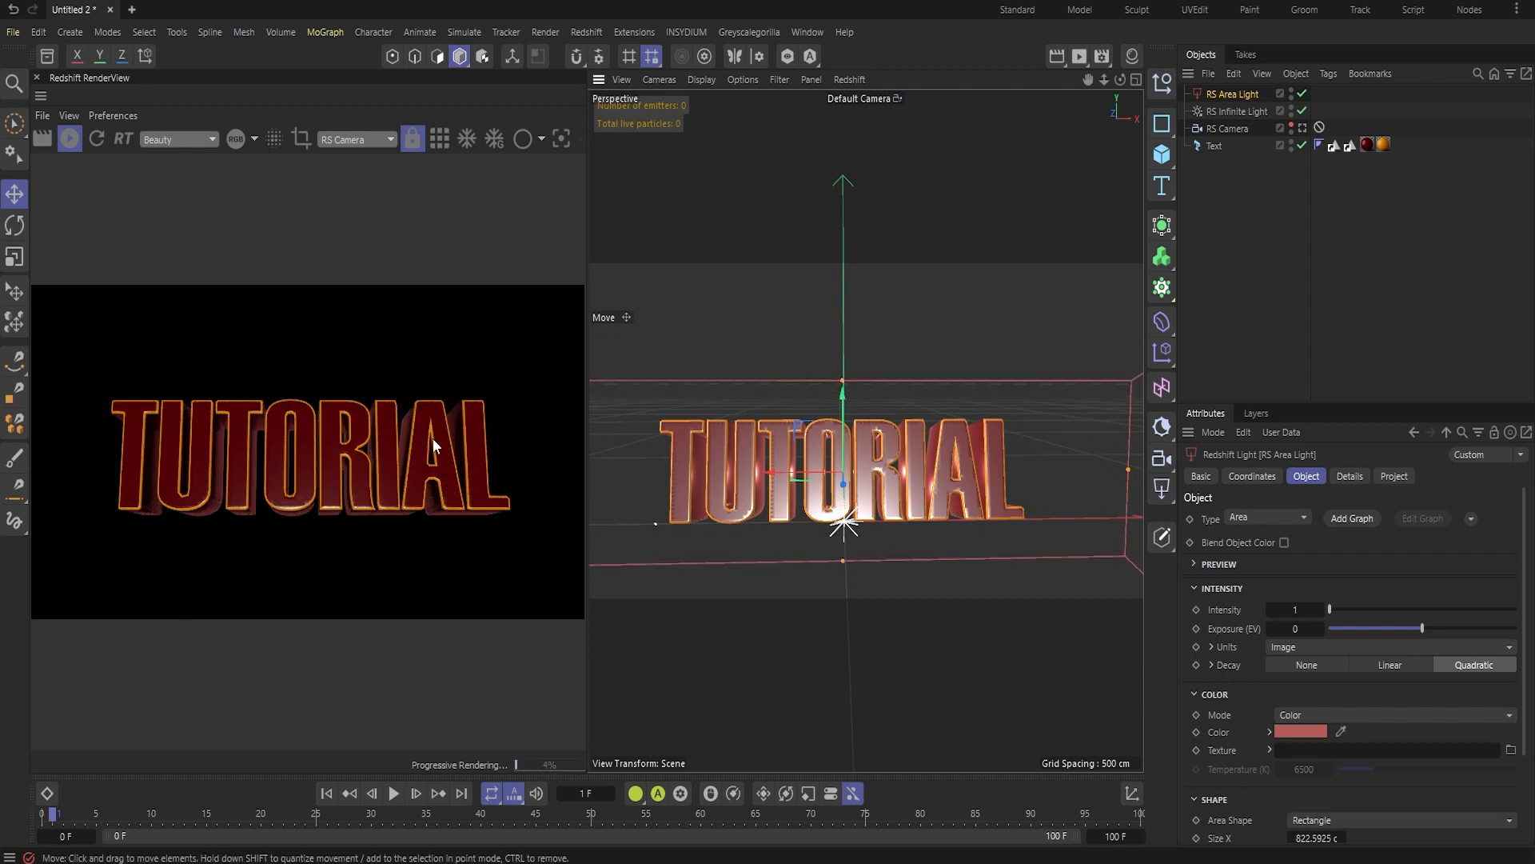
pyautogui.click(812, 332)
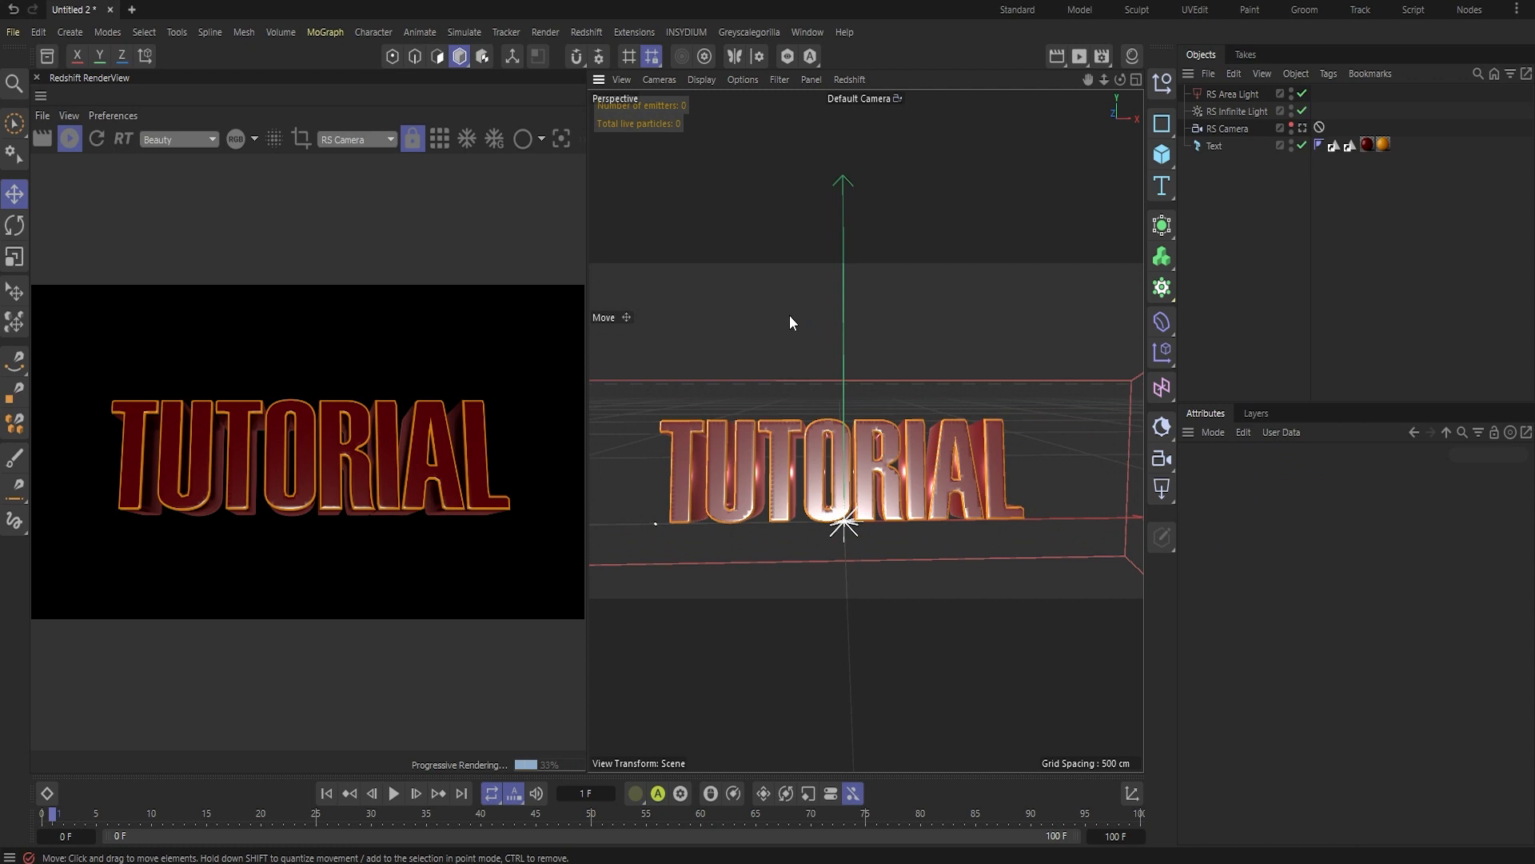
pyautogui.keyDown('alt'); pyautogui.moveTo(563, 433); pyautogui.dragTo(490, 445); pyautogui.keyUp('alt')
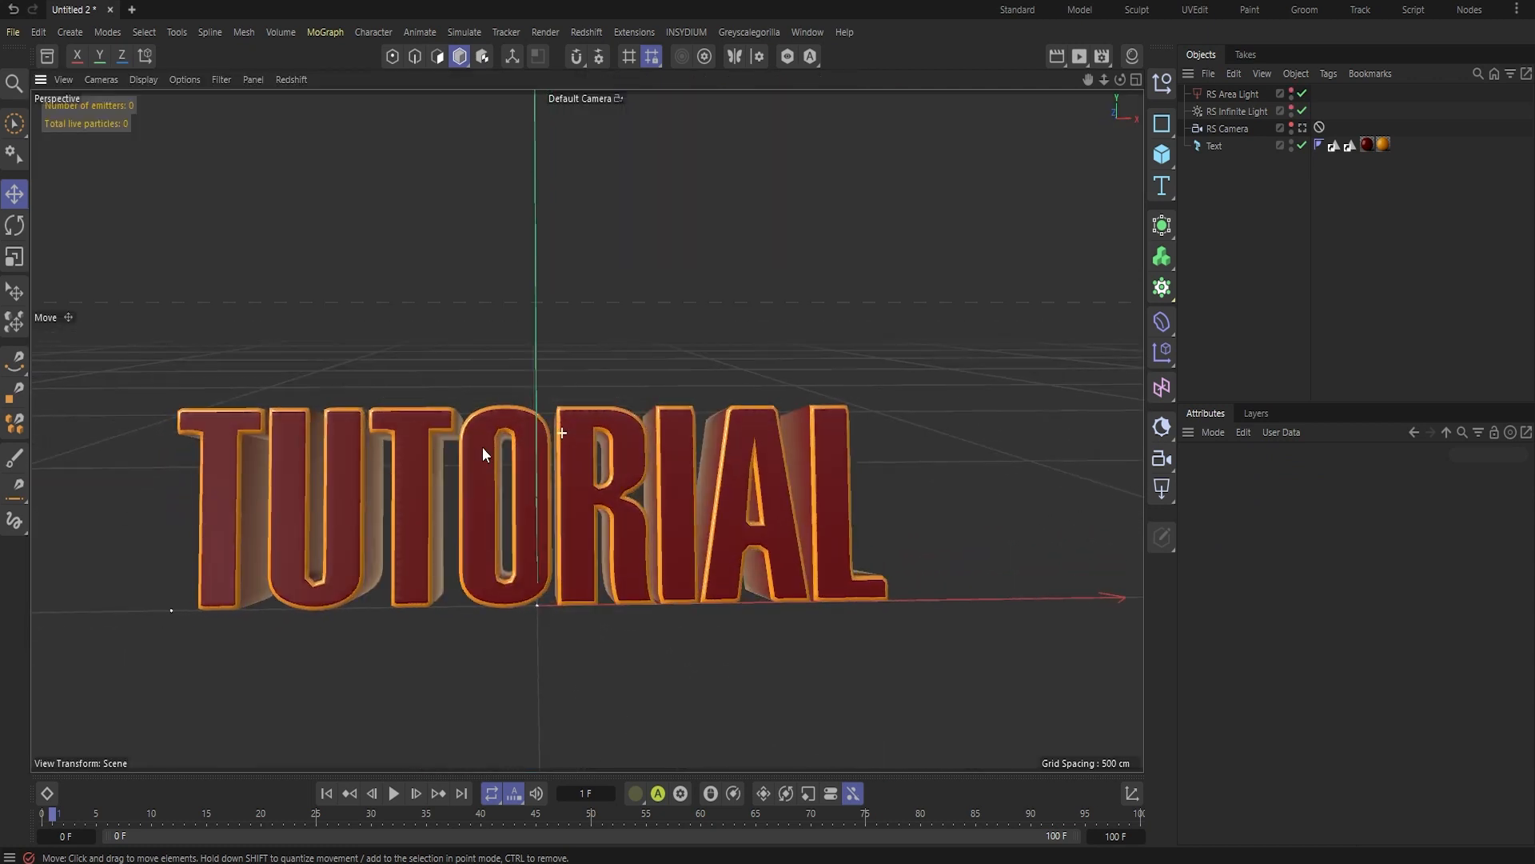
pyautogui.middleClick(503, 508)
pyautogui.middleClick(457, 317)
# - Wrap the Text object in a Connect generator and compare the text with the generator off and on
pyautogui.click(1214, 146)
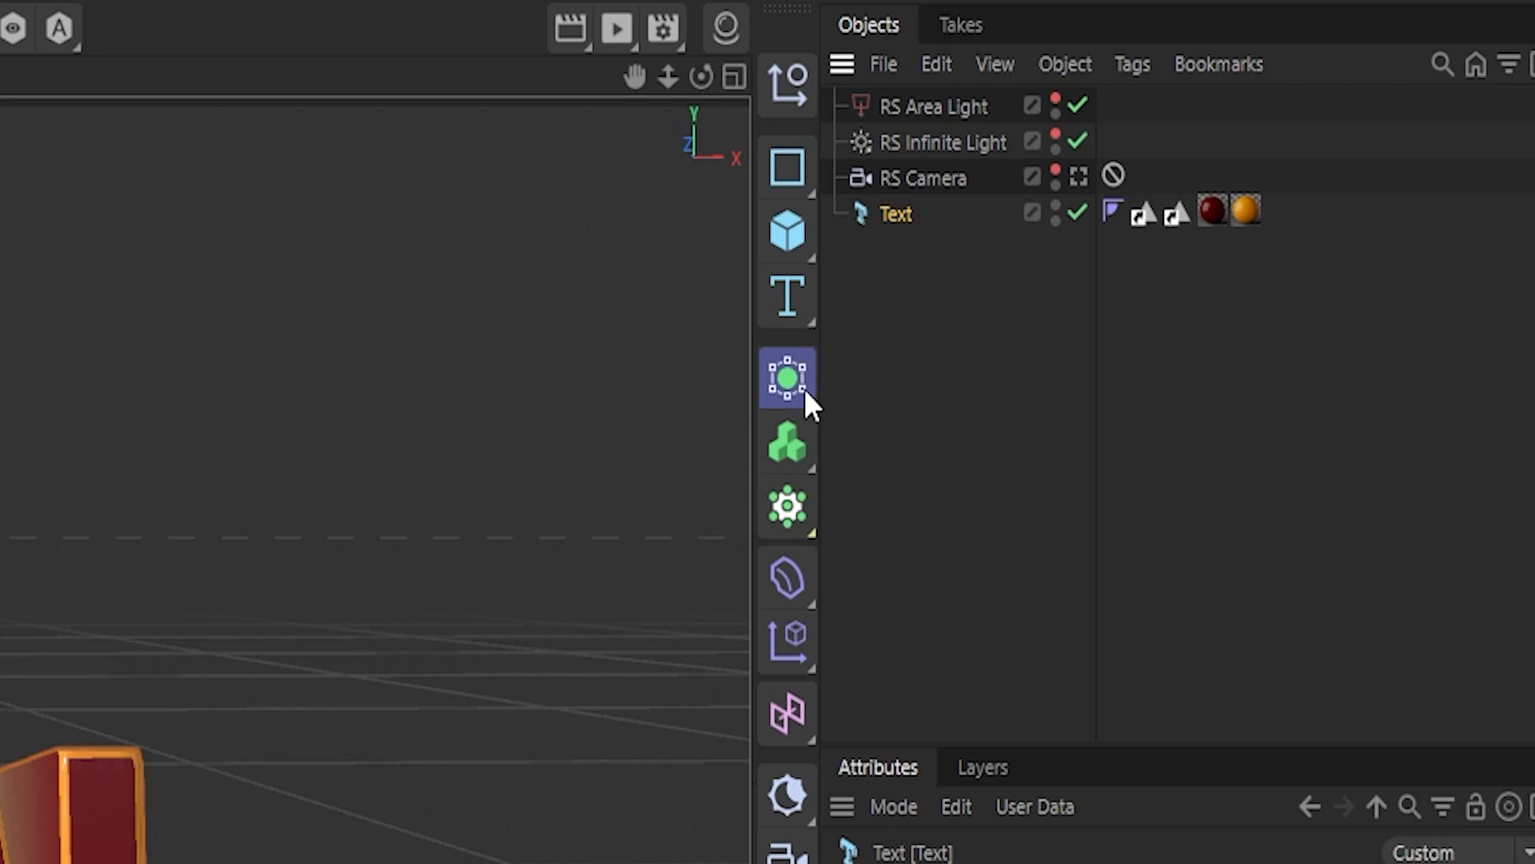
pyautogui.click(1168, 229)
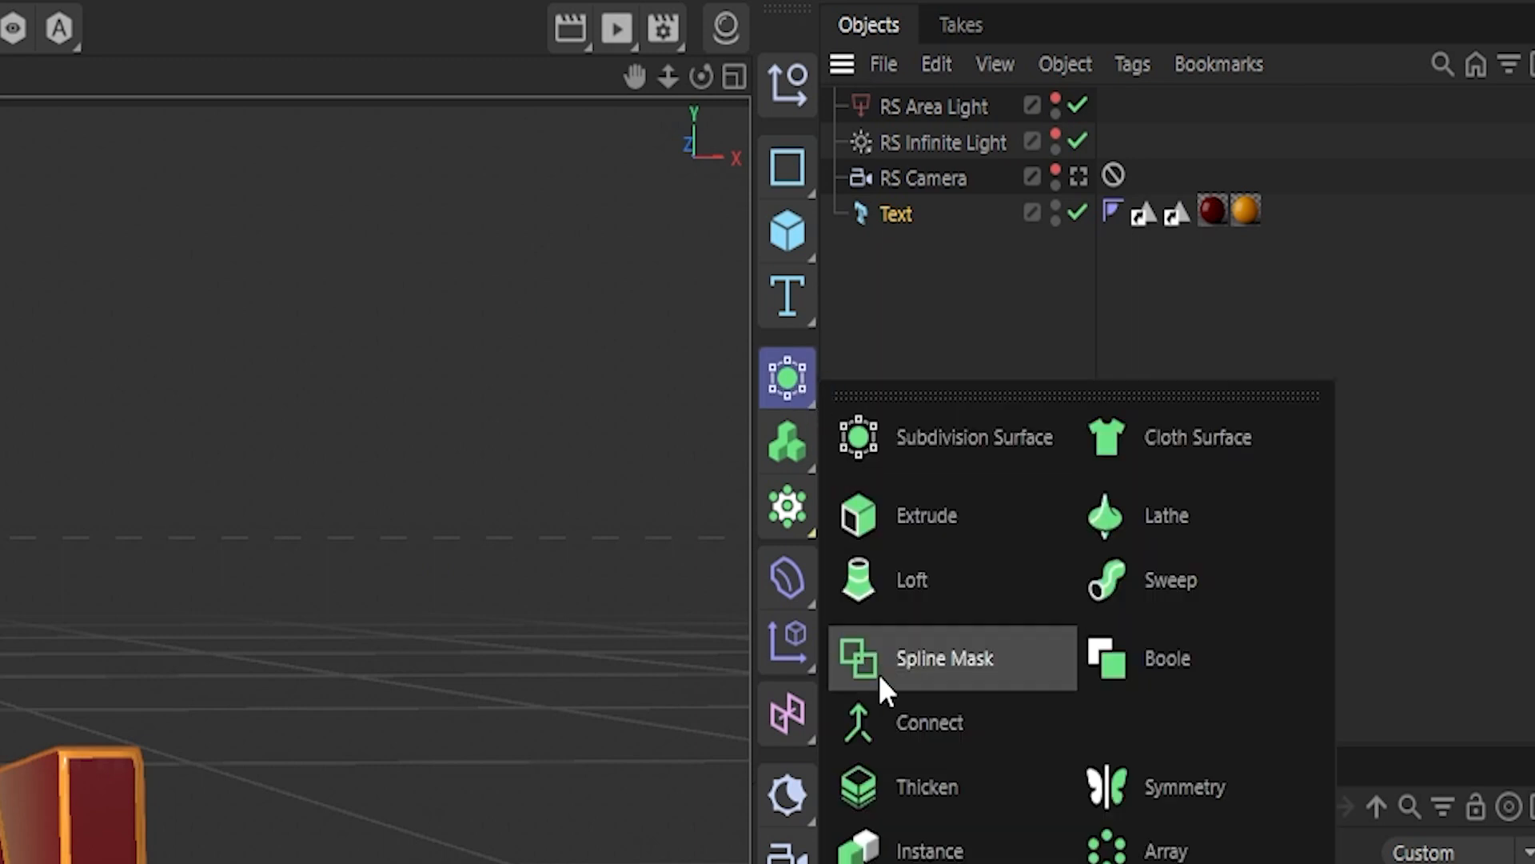
pyautogui.click(880, 723)
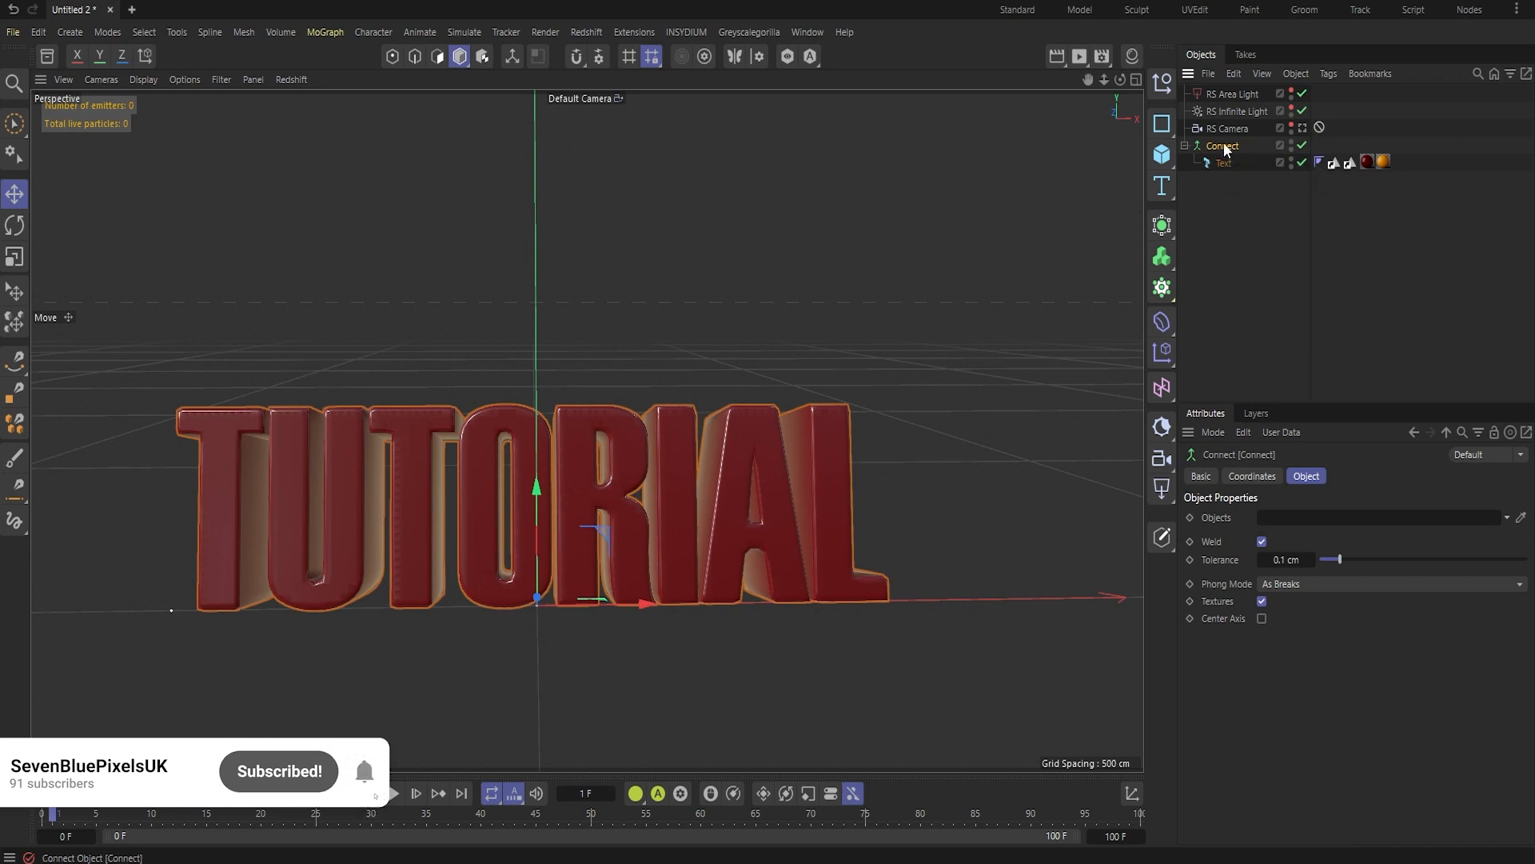
pyautogui.click(365, 383)
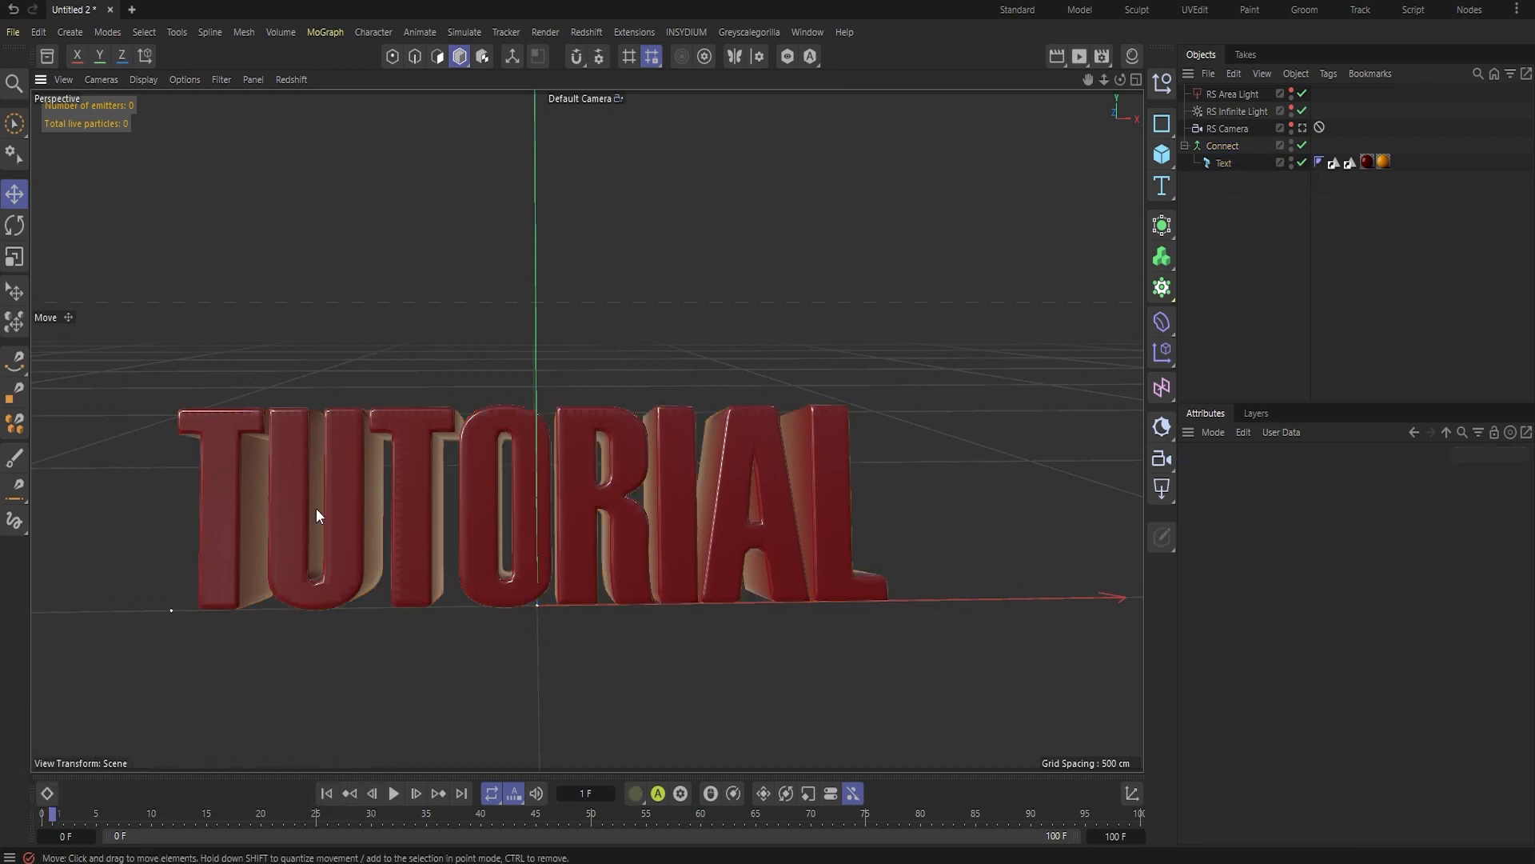
pyautogui.click(1302, 146)
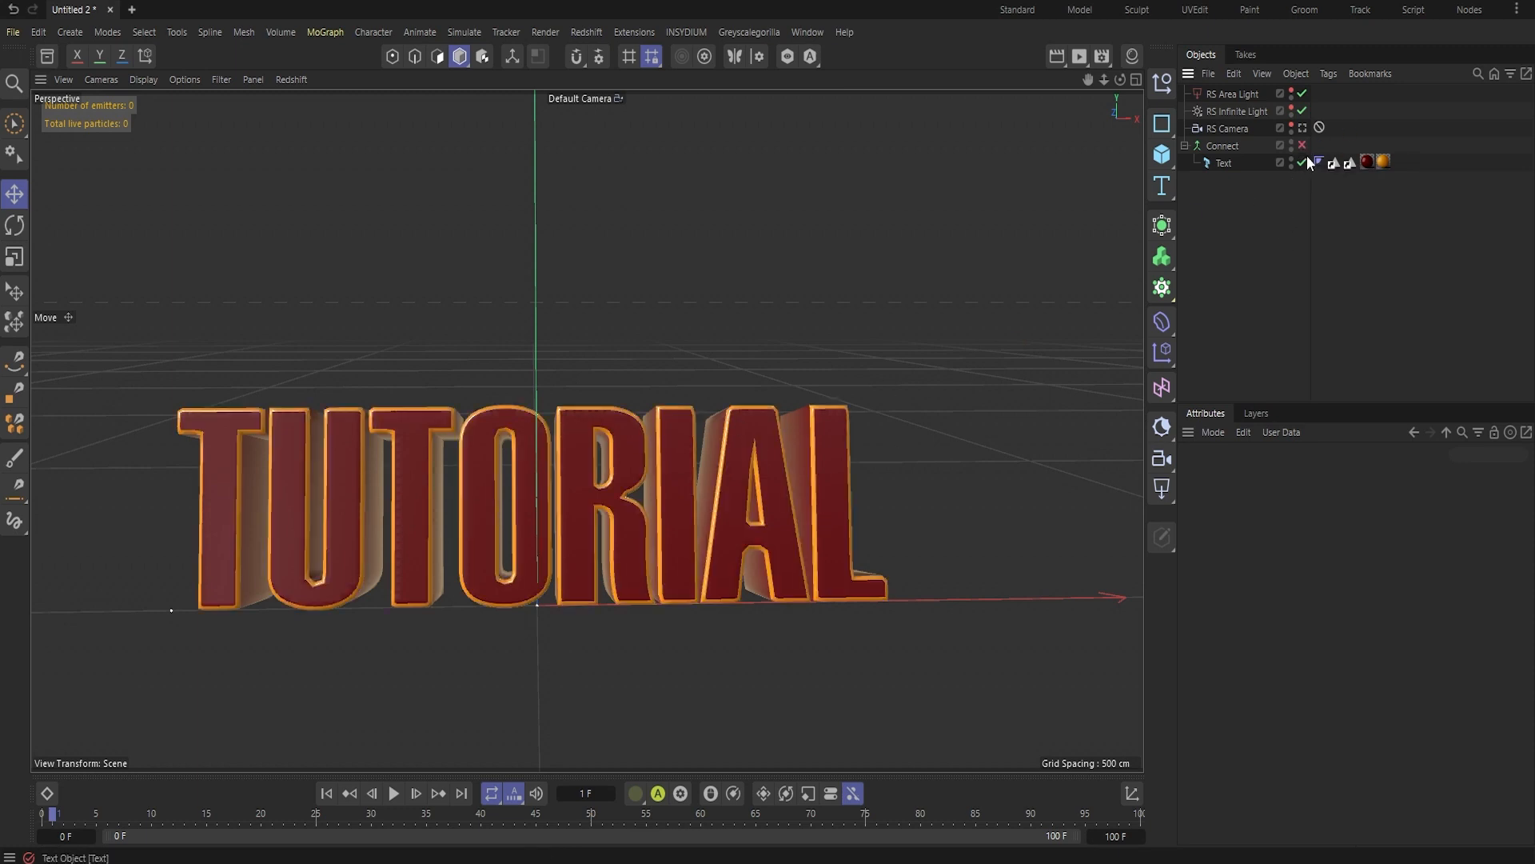
pyautogui.click(1231, 147)
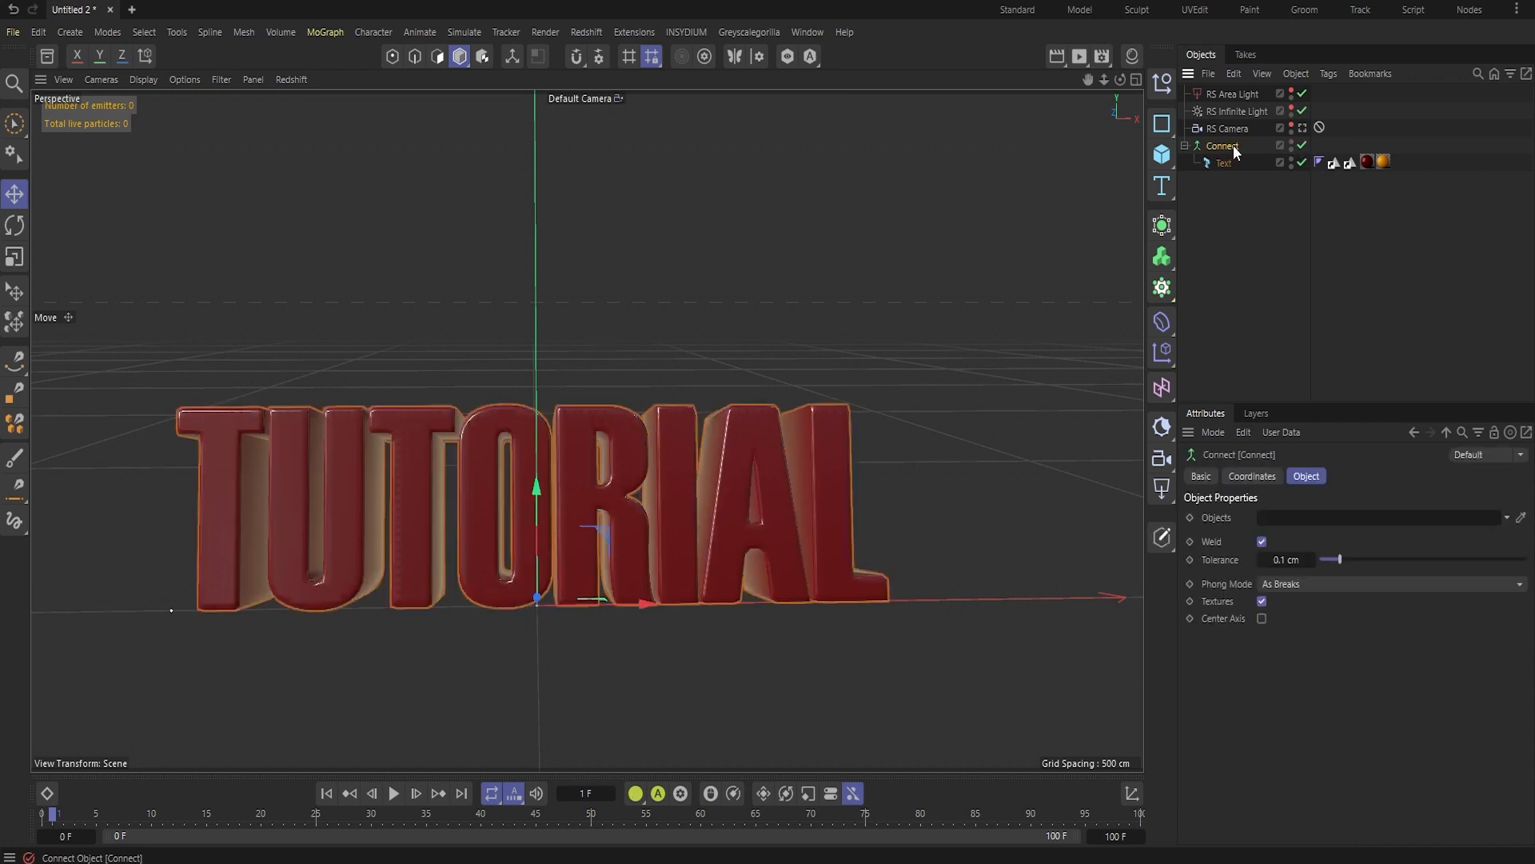
# - Collapse the Connect hierarchy and add an INSYDIUM xpCollider tag to the Connect object
pyautogui.click(1185, 146)
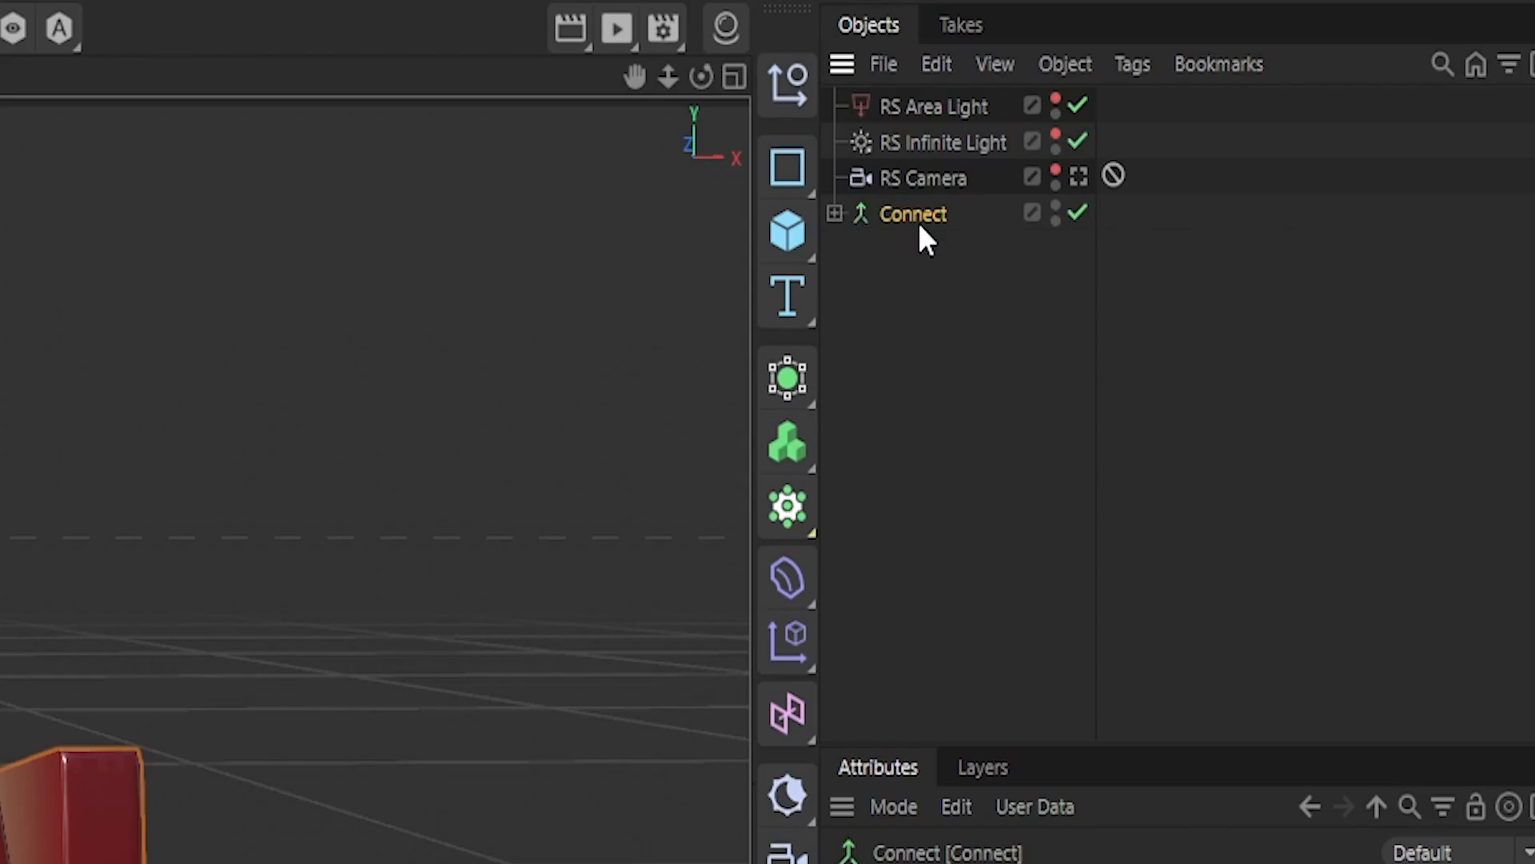
pyautogui.rightClick(919, 226)
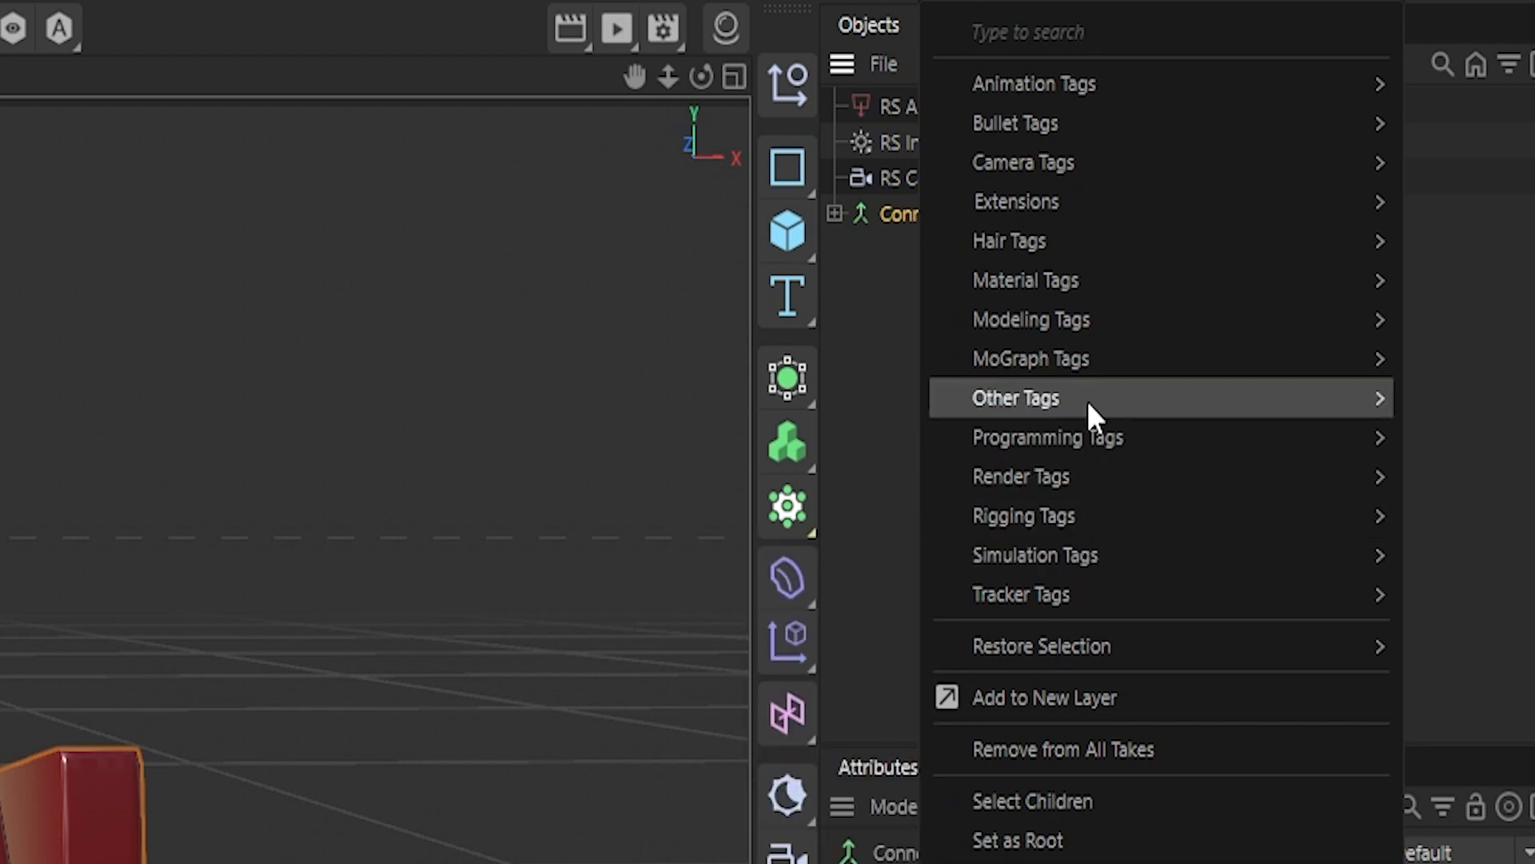
pyautogui.moveTo(1092, 205)
pyautogui.moveTo(792, 288)
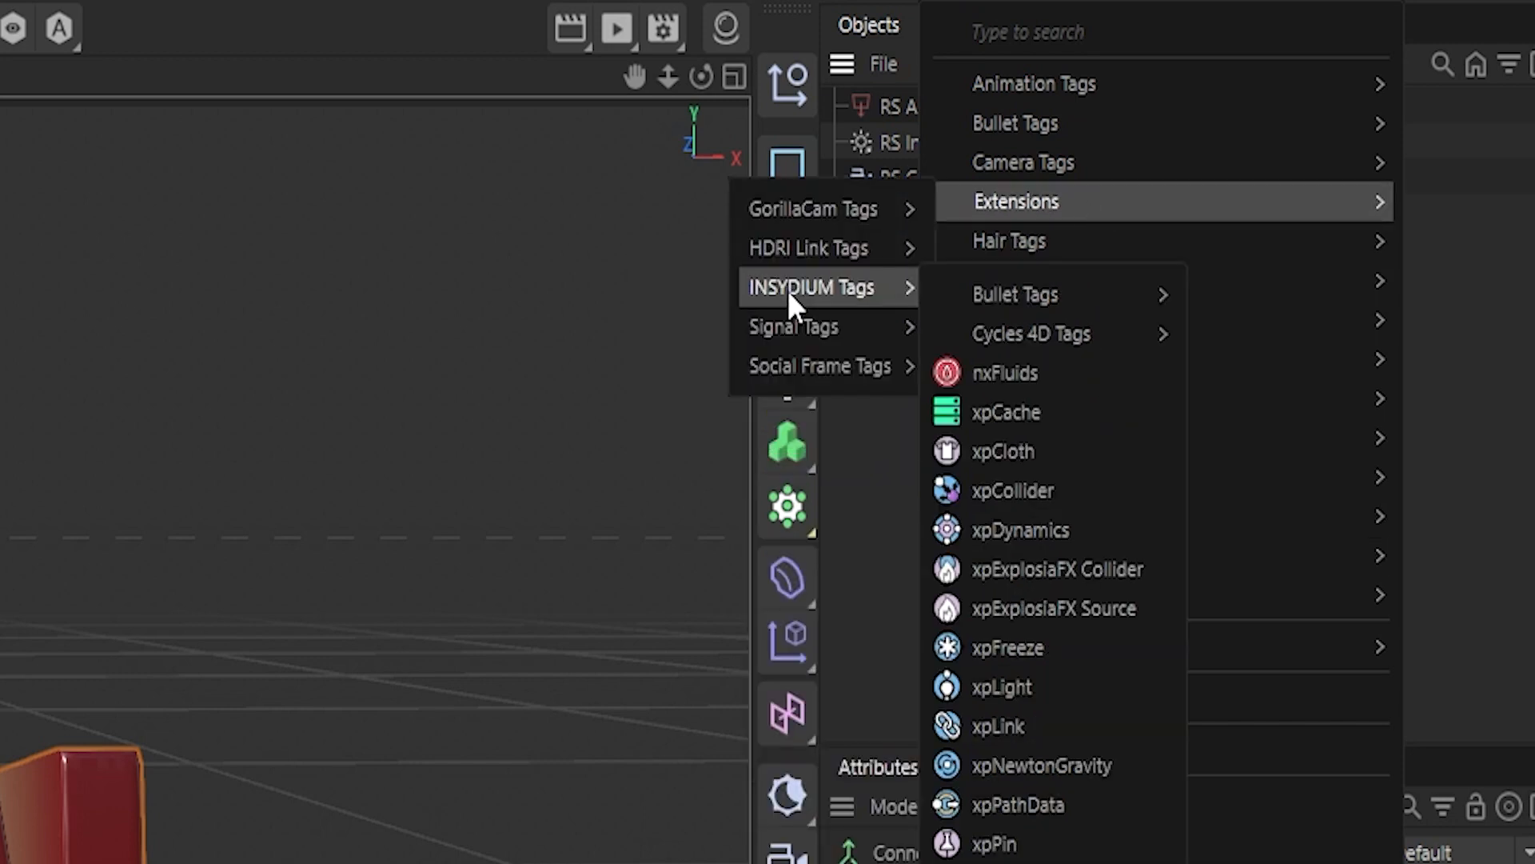
pyautogui.click(1038, 491)
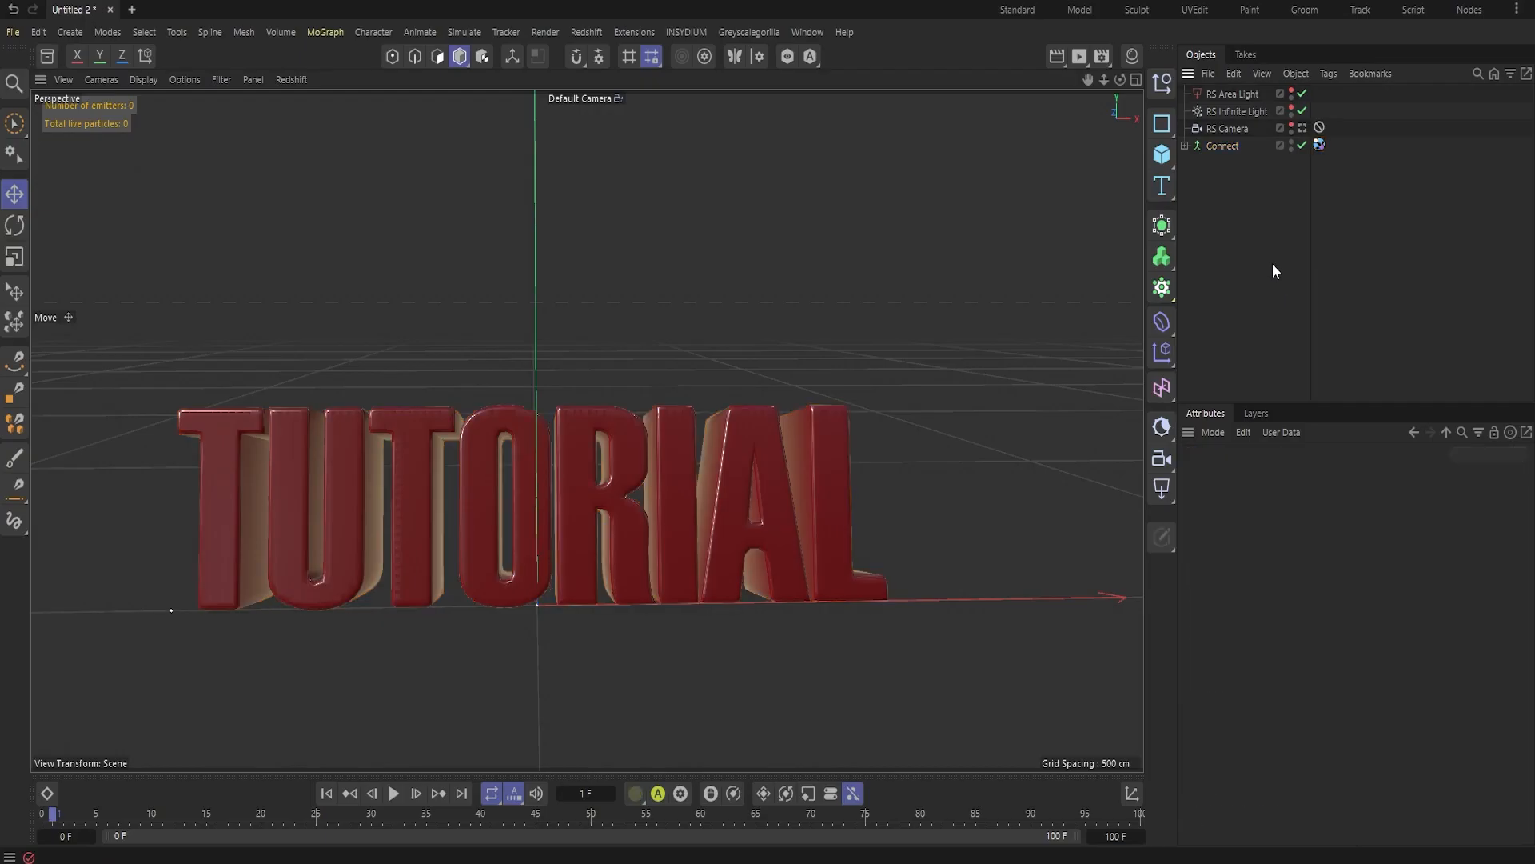
# - Inspect the text's mesh from an angle with shading lines shown, and restore plain Gouraud shading
pyautogui.keyDown('alt'); pyautogui.moveTo(661, 435); pyautogui.dragTo(456, 462); pyautogui.keyUp('alt')
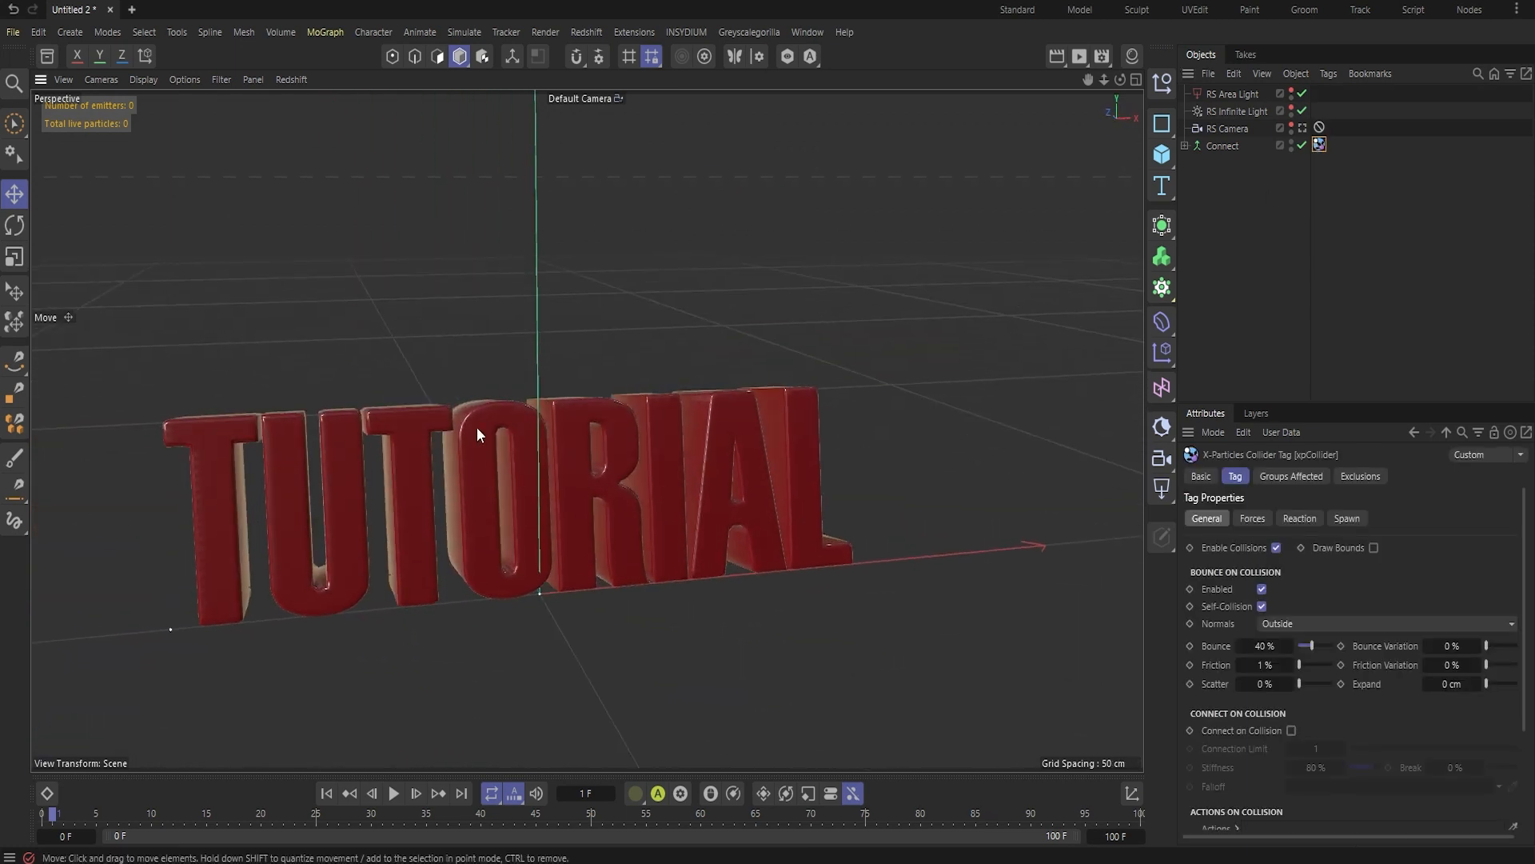
pyautogui.press('n')
pyautogui.press('b')
pyautogui.press('n')
pyautogui.press('a')
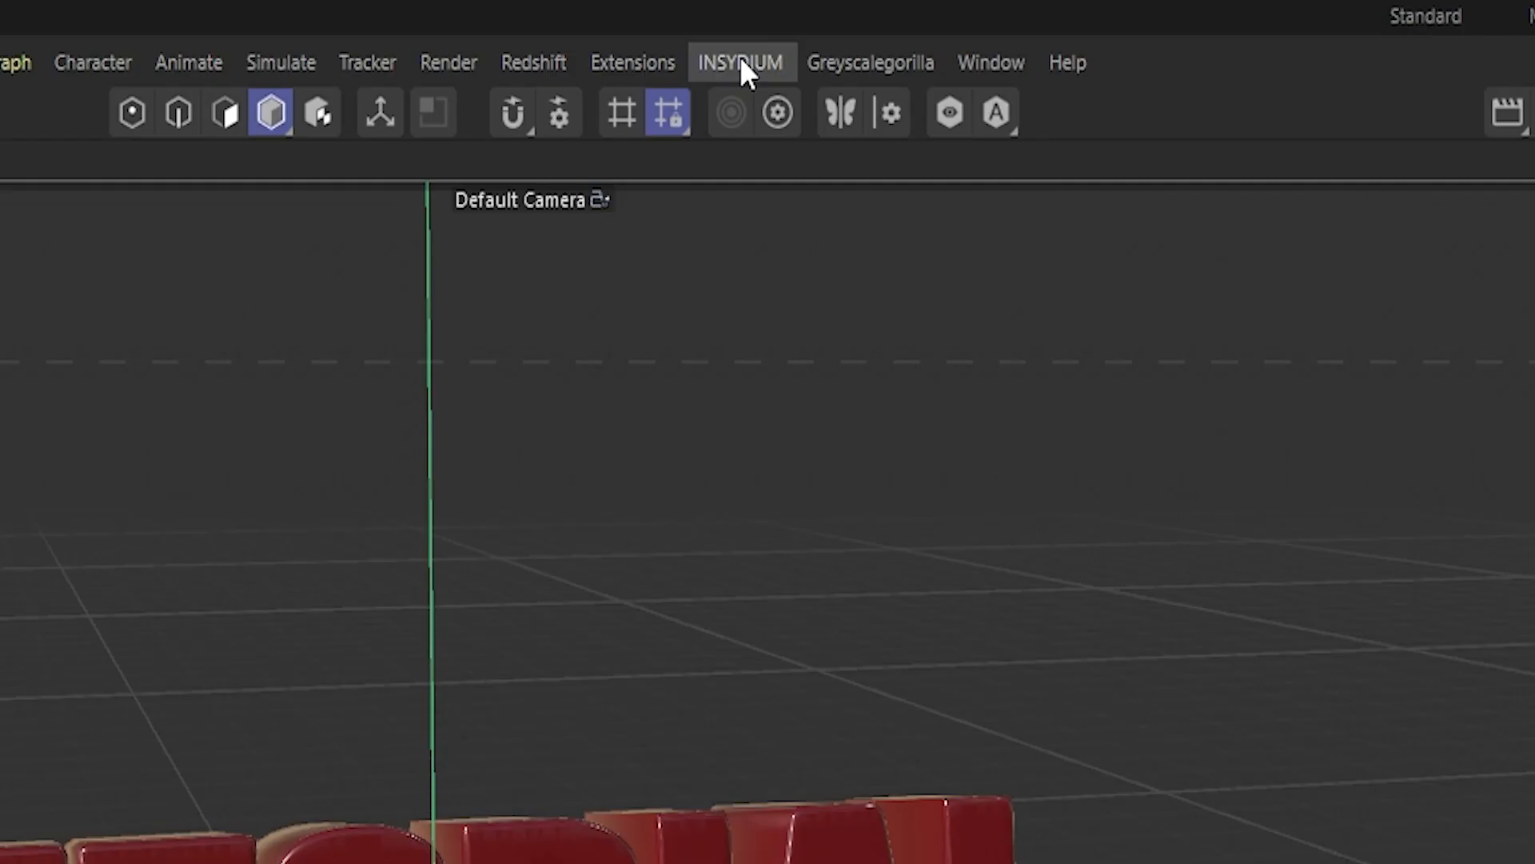
# - Add an X-Particles System to the scene and select its xpEmitter
pyautogui.click(687, 31)
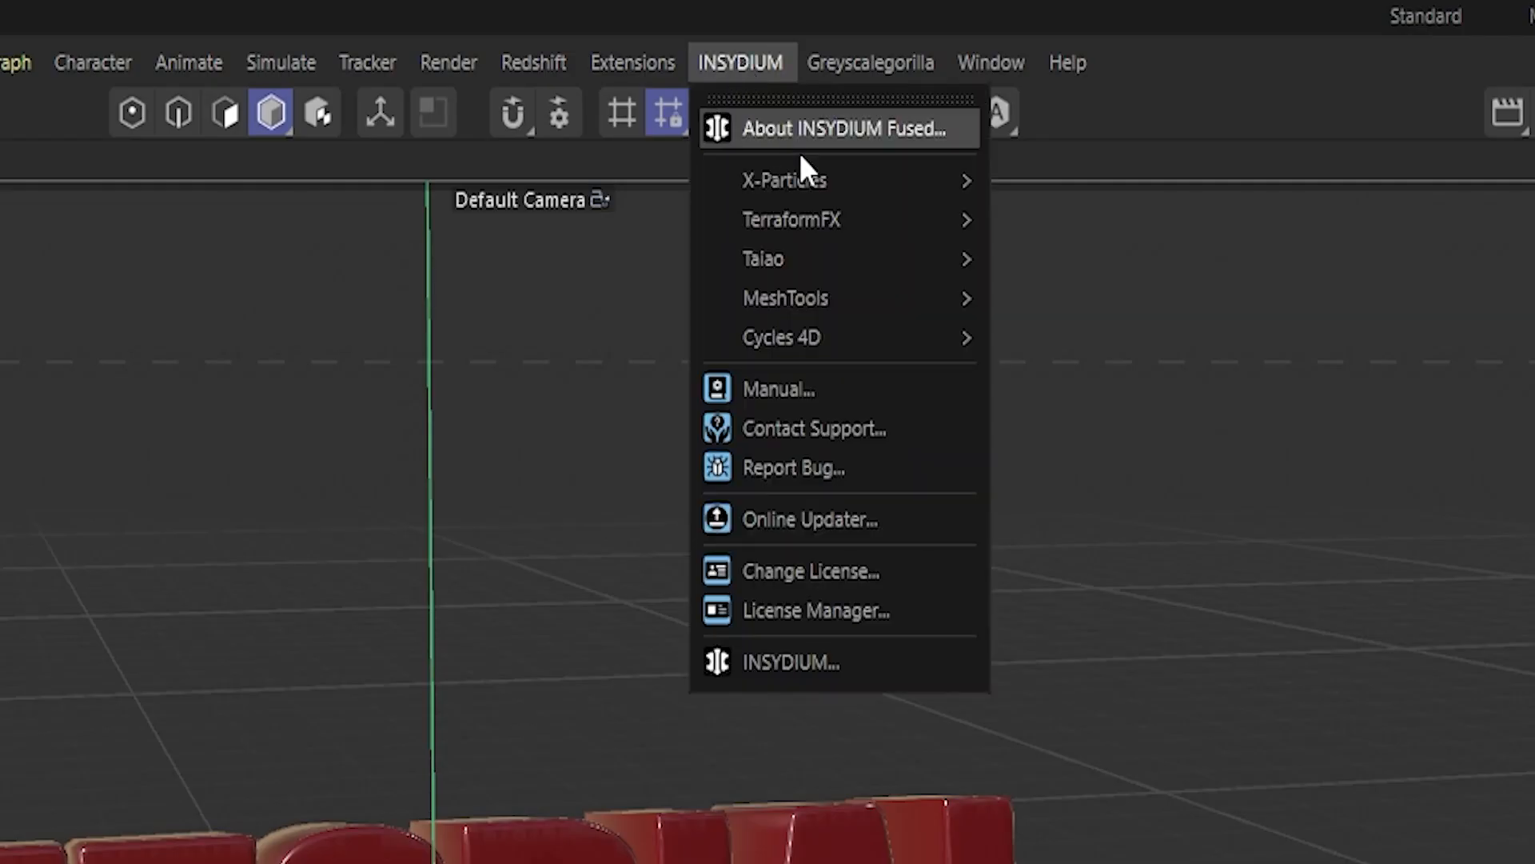
pyautogui.moveTo(728, 88)
pyautogui.click(1103, 204)
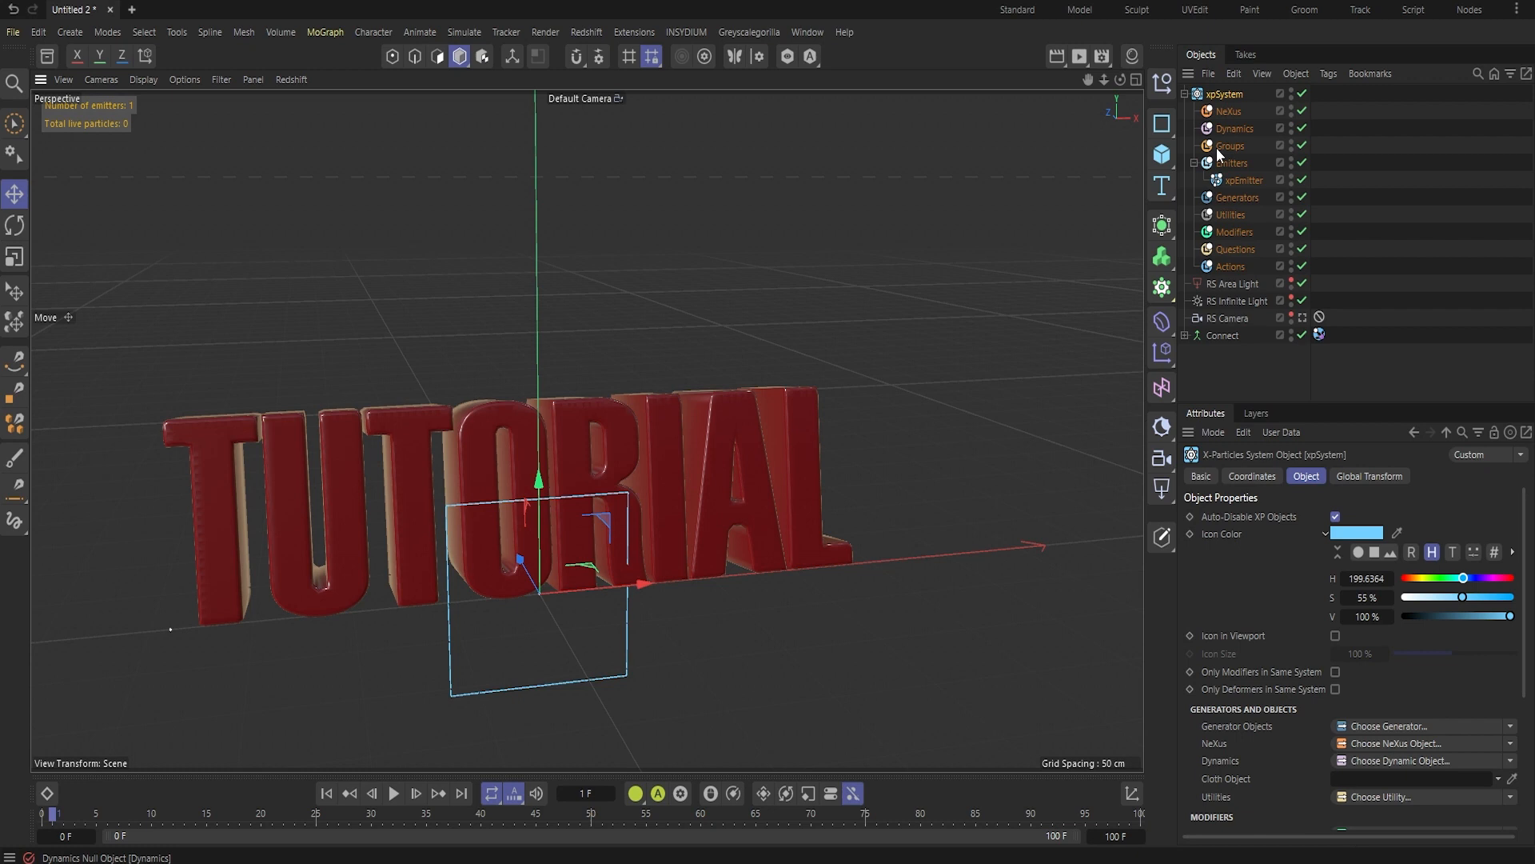
pyautogui.click(1241, 179)
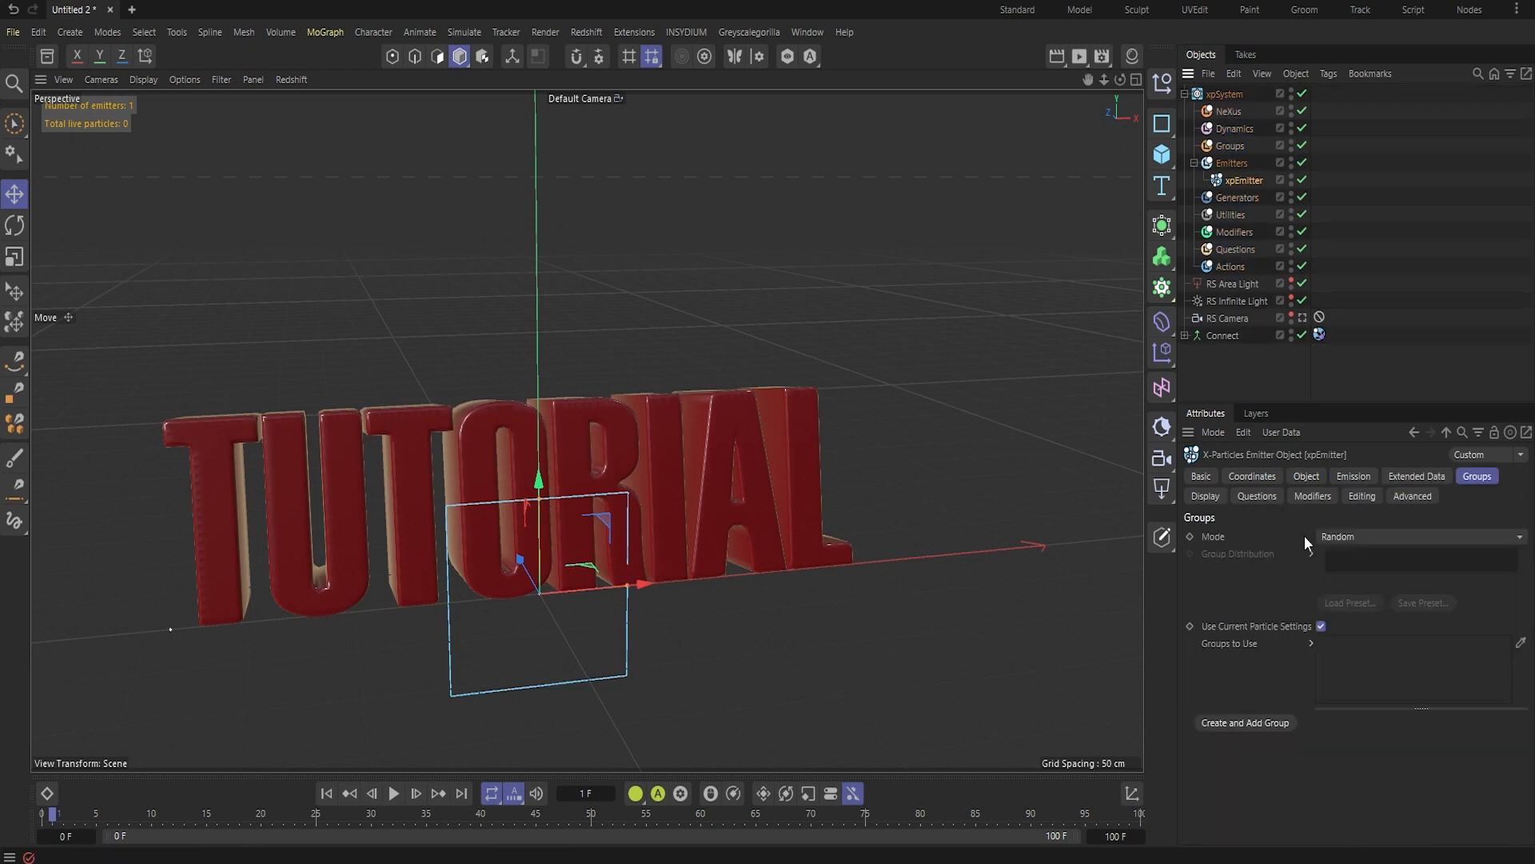
# - Set the xpEmitter's shape to Circle and move the emitter back along Z, away from the rear of the text
pyautogui.click(1311, 475)
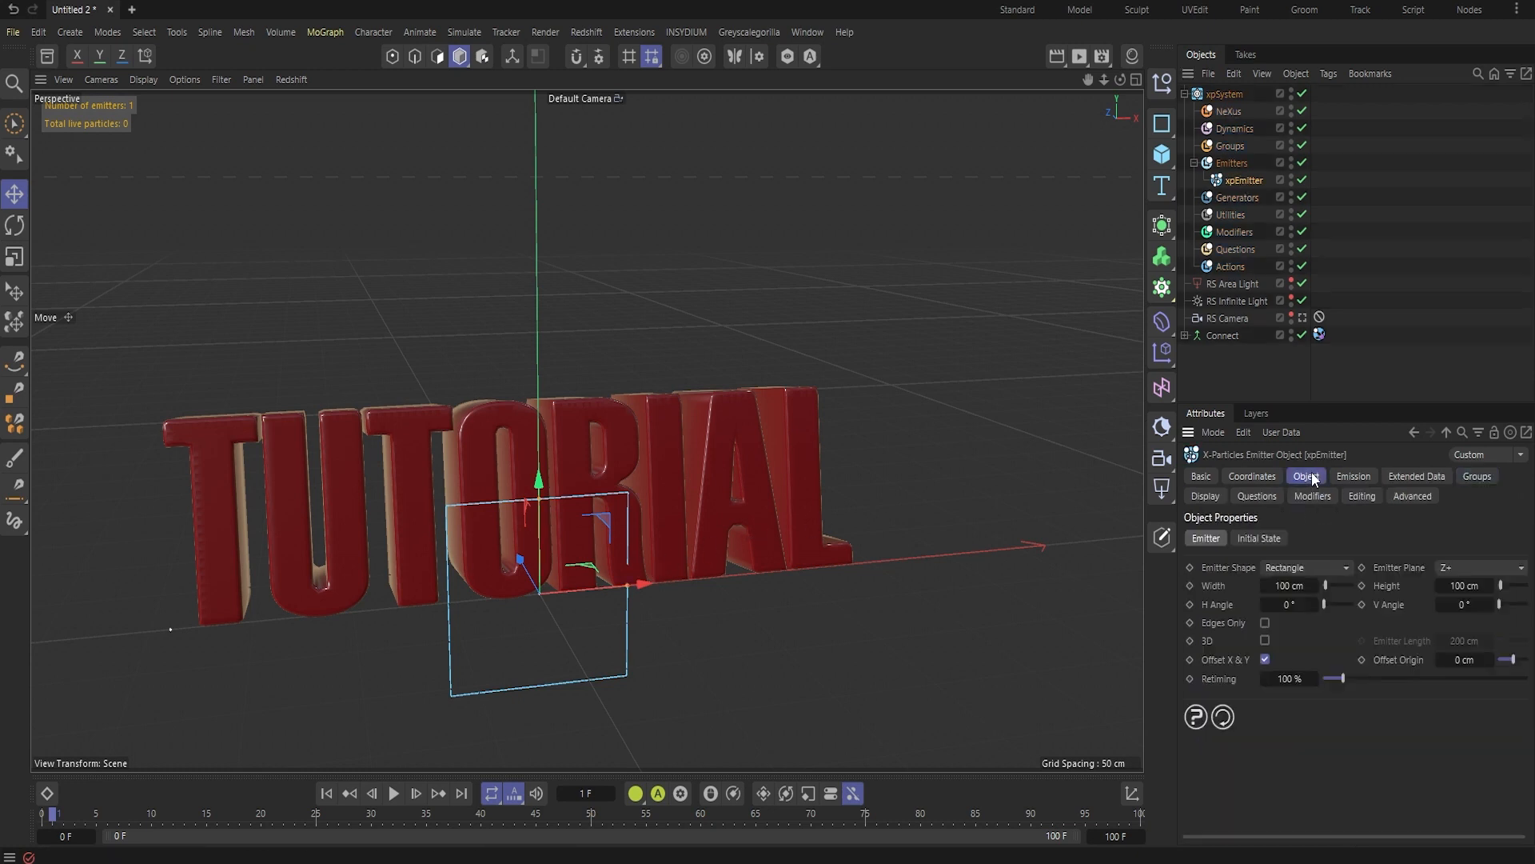
pyautogui.click(1300, 566)
pyautogui.click(1293, 610)
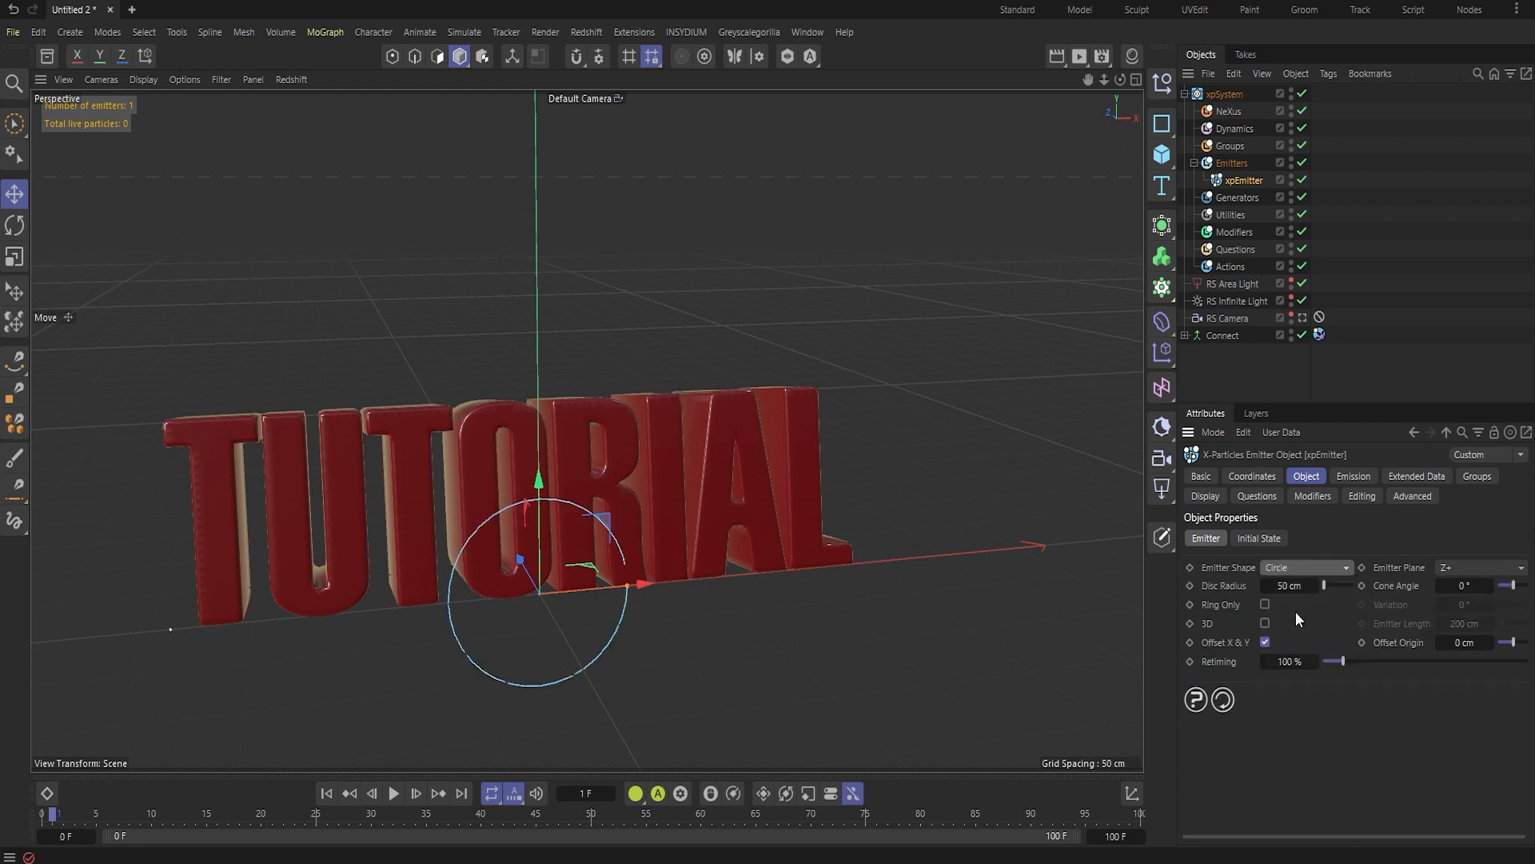
pyautogui.moveTo(539, 582); pyautogui.dragTo(667, 561)
pyautogui.moveTo(507, 553); pyautogui.dragTo(847, 496)
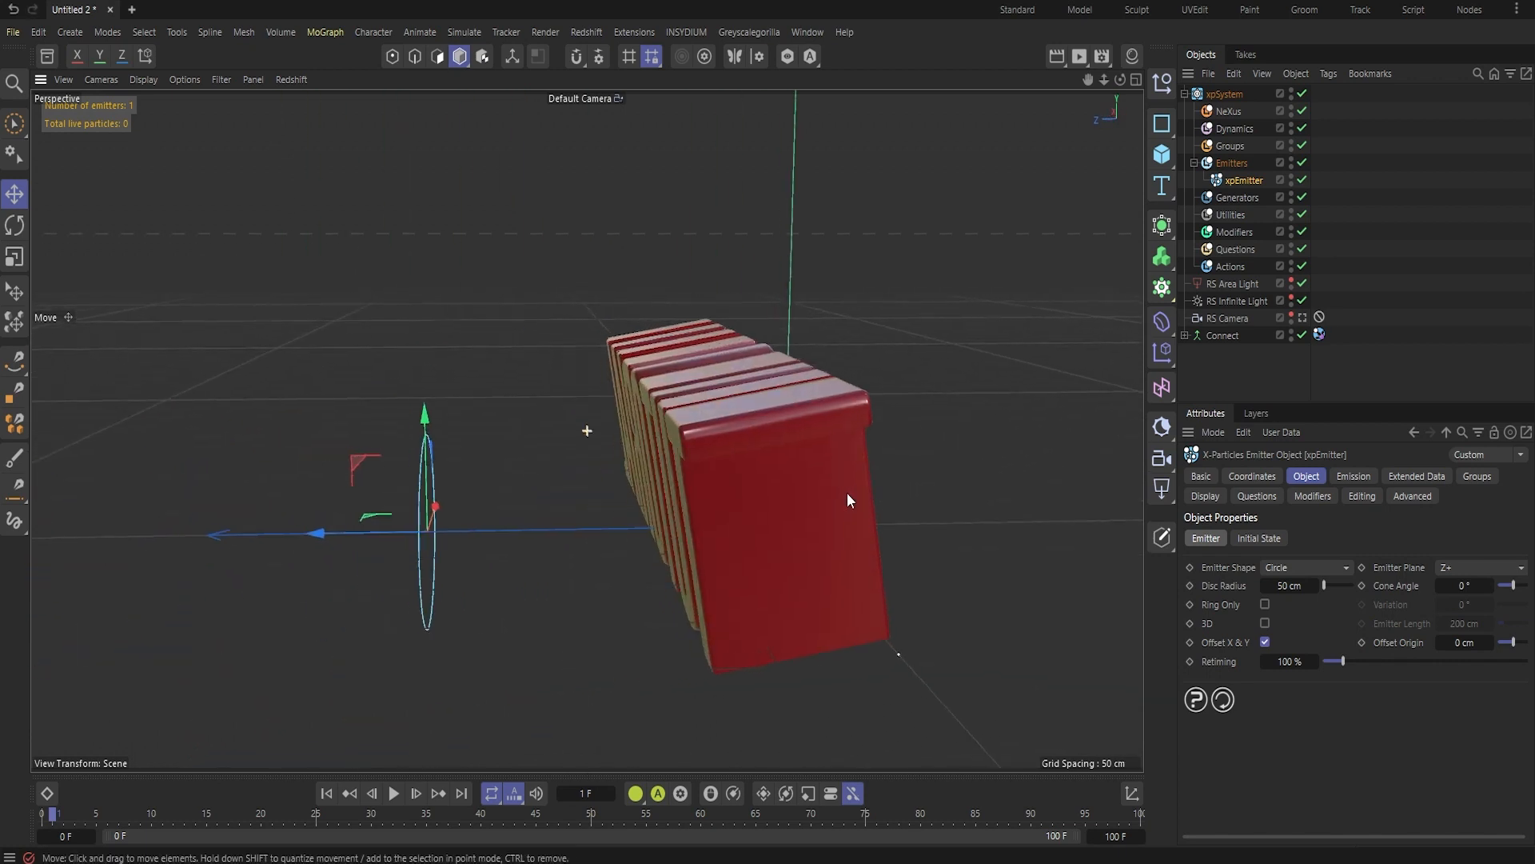
# - Set the emitter plane to Z- during playback and check the particles hitting the text from both sides
pyautogui.click(394, 792)
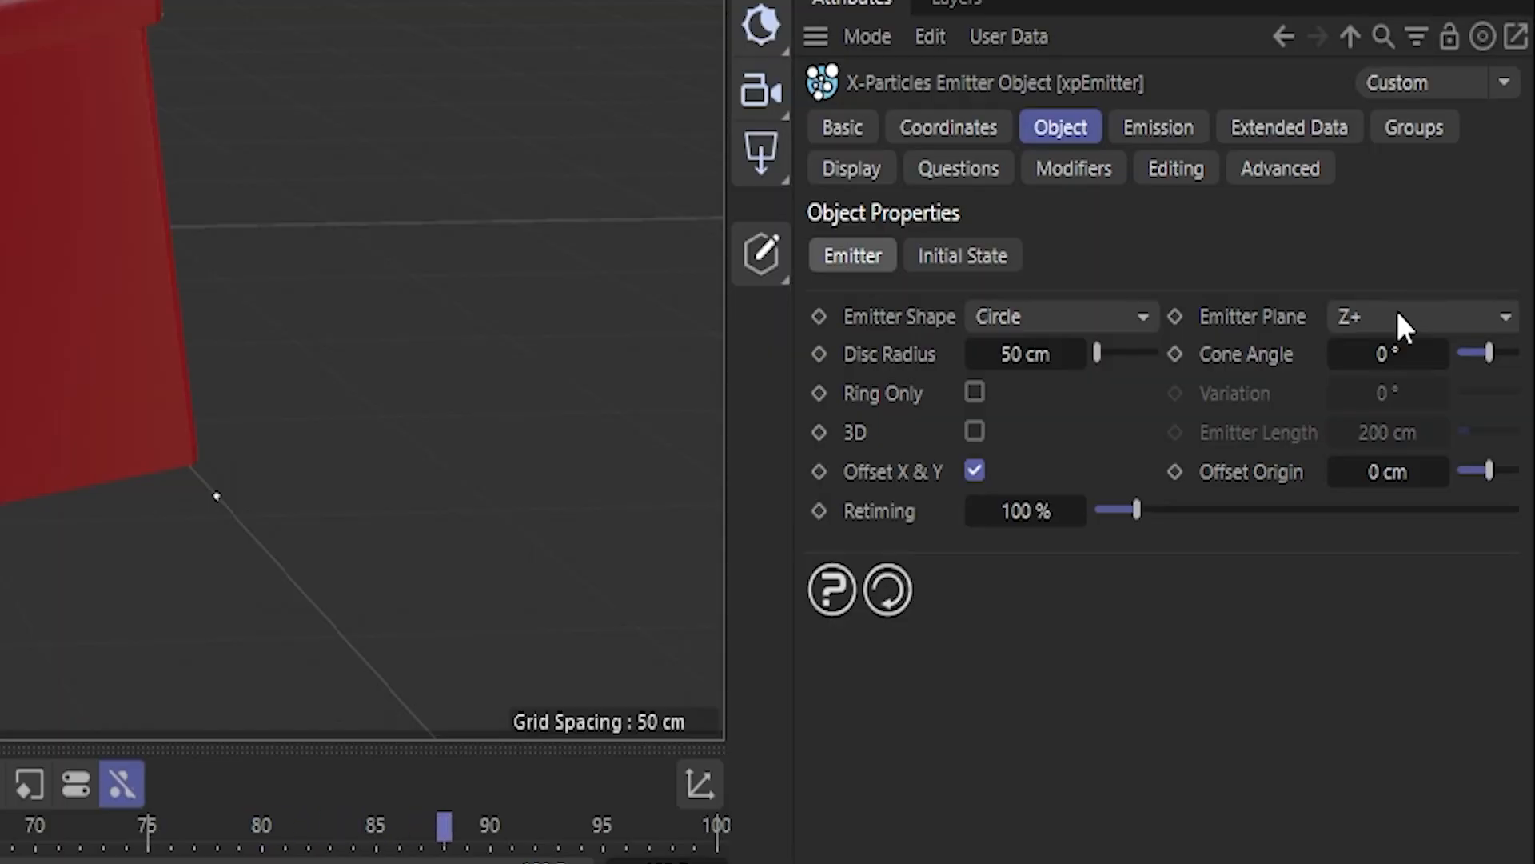
pyautogui.click(1399, 313)
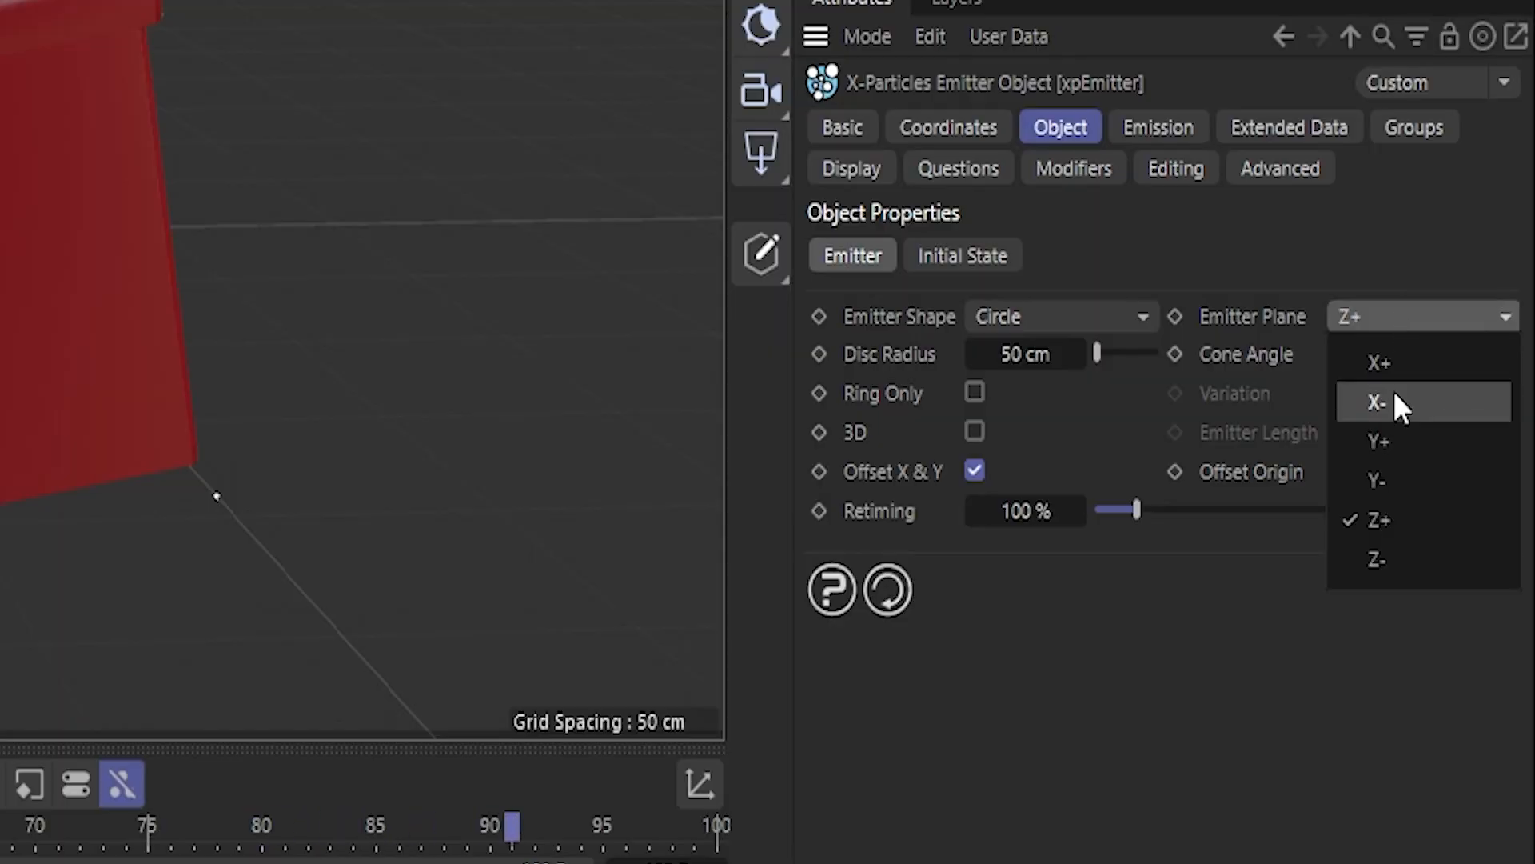
pyautogui.click(1399, 555)
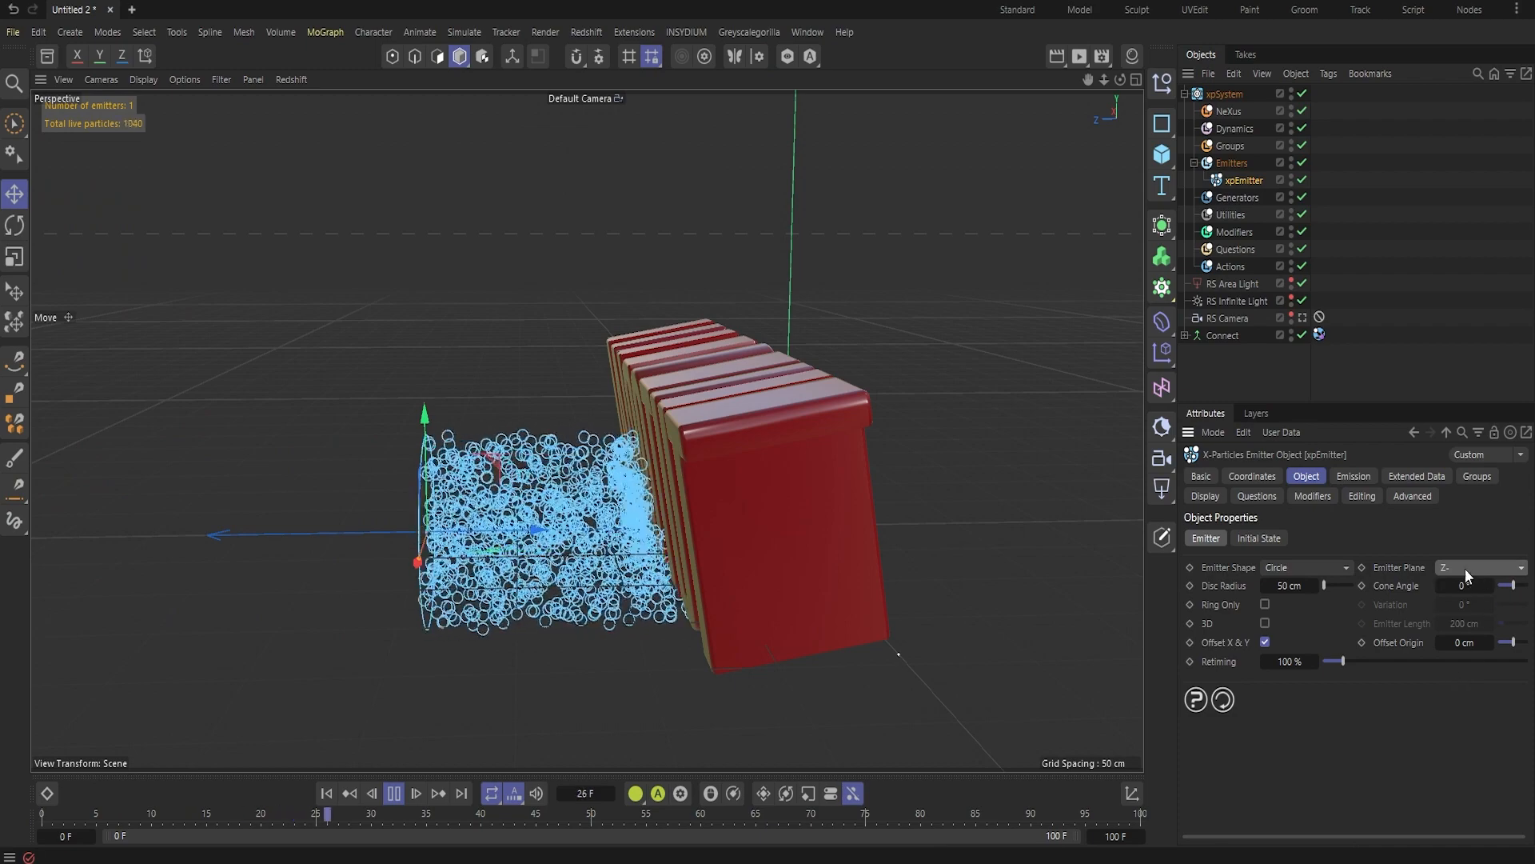
pyautogui.click(1402, 313)
pyautogui.click(1459, 685)
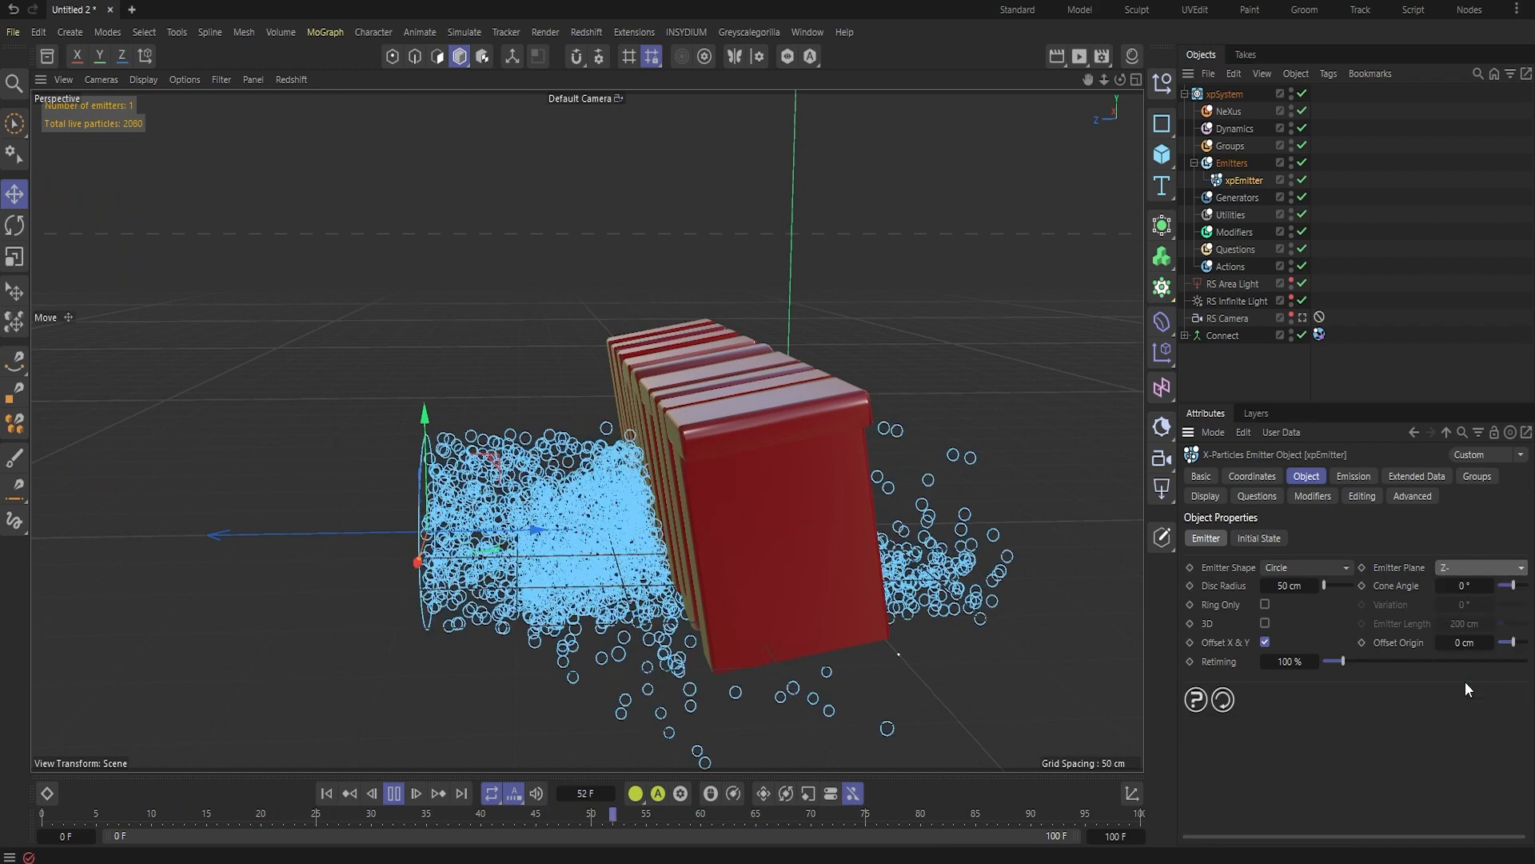
pyautogui.keyDown('alt'); pyautogui.moveTo(666, 698); pyautogui.dragTo(612, 480); pyautogui.keyUp('alt')
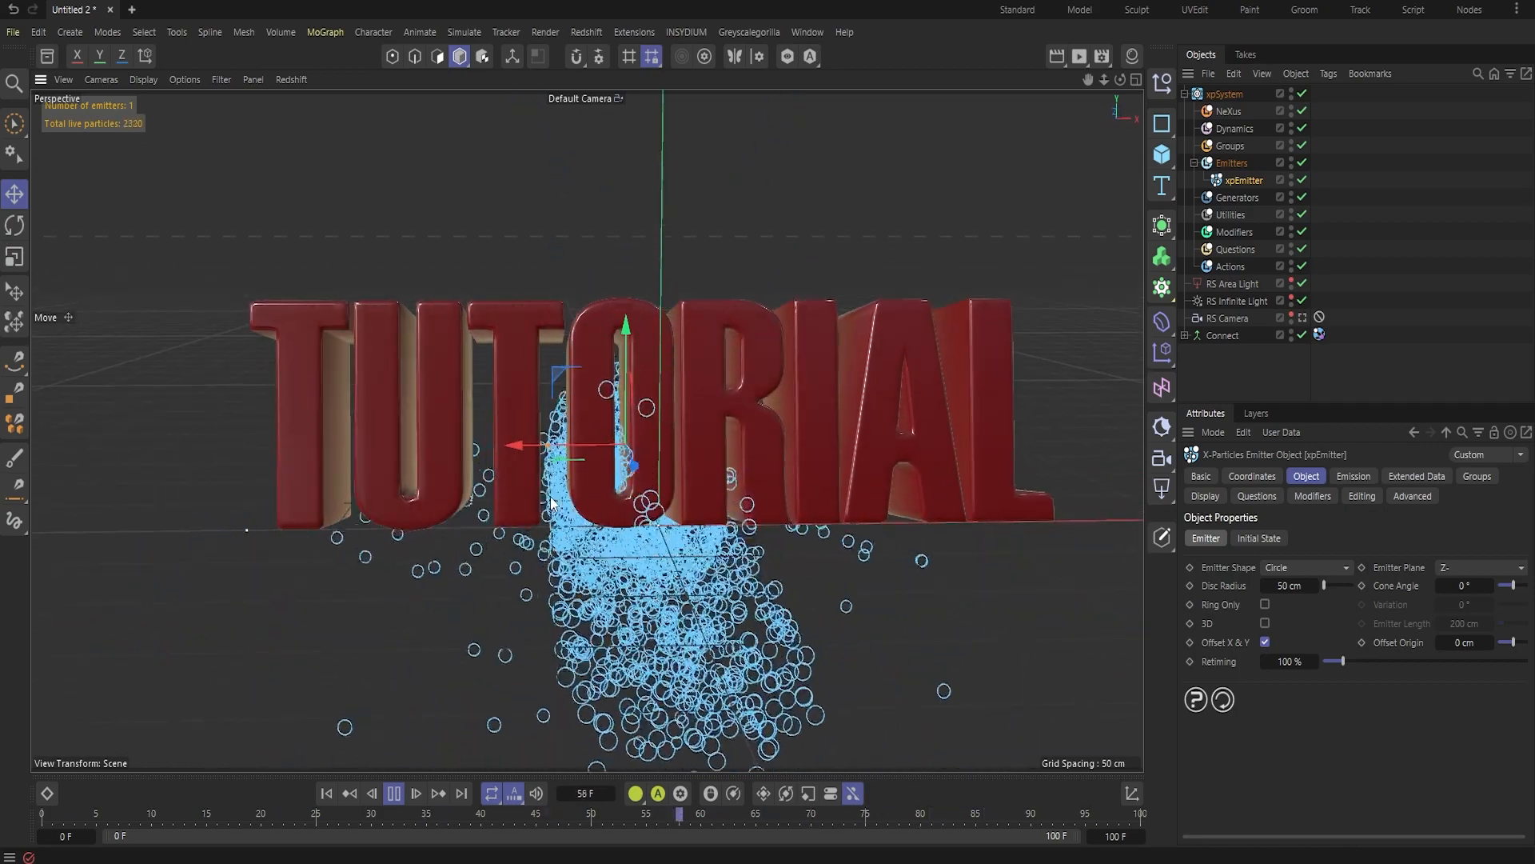
pyautogui.click(393, 793)
pyautogui.keyDown('alt'); pyautogui.moveTo(560, 600); pyautogui.dragTo(669, 615); pyautogui.keyUp('alt')
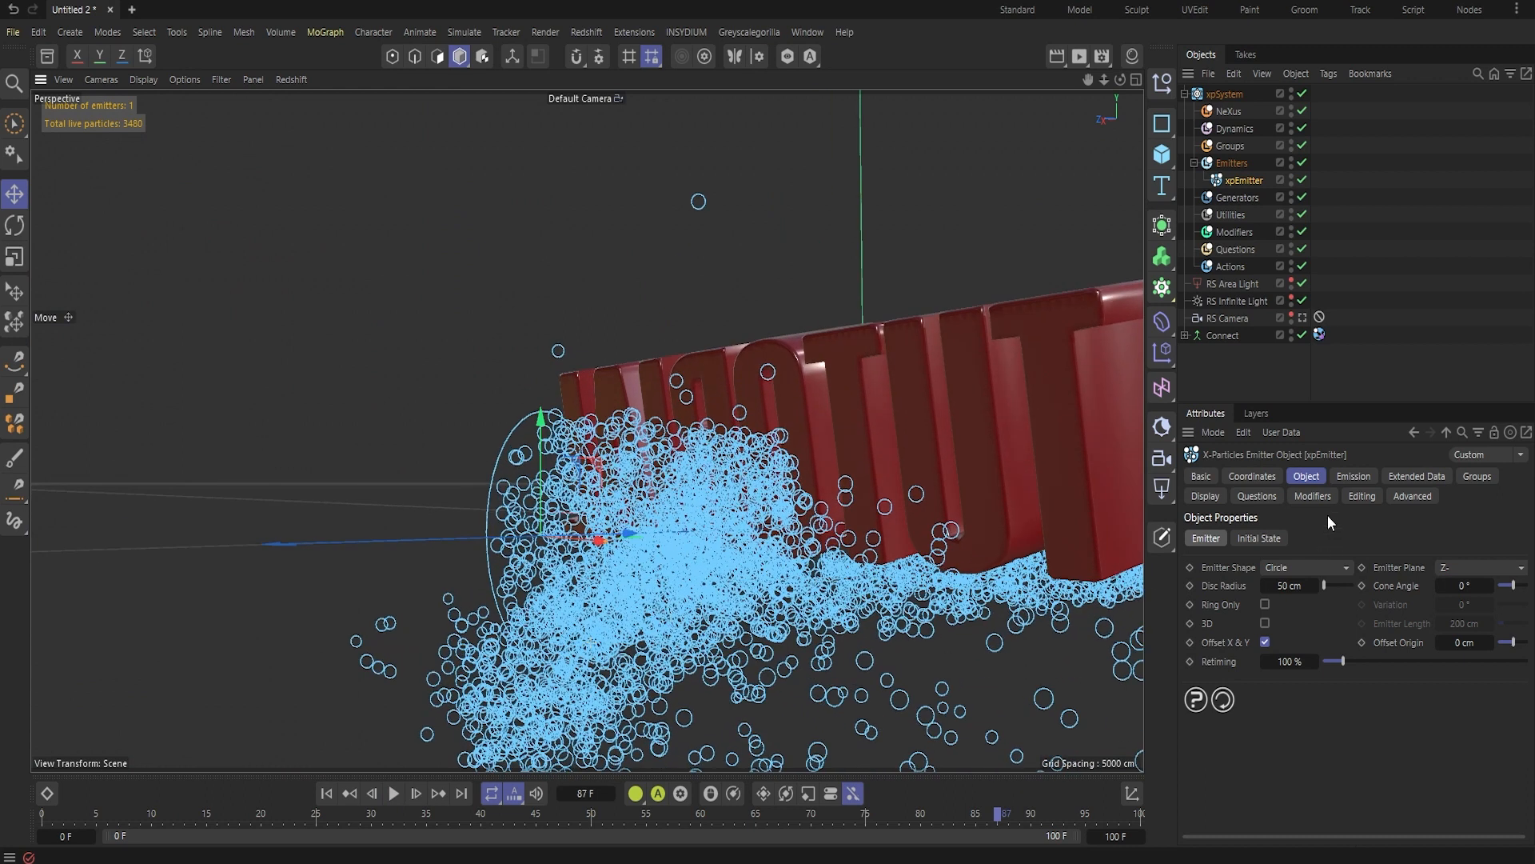
# - Scale the xpEmitter down to about three quarters of its size and replay the simulation from the start
pyautogui.click(1343, 478)
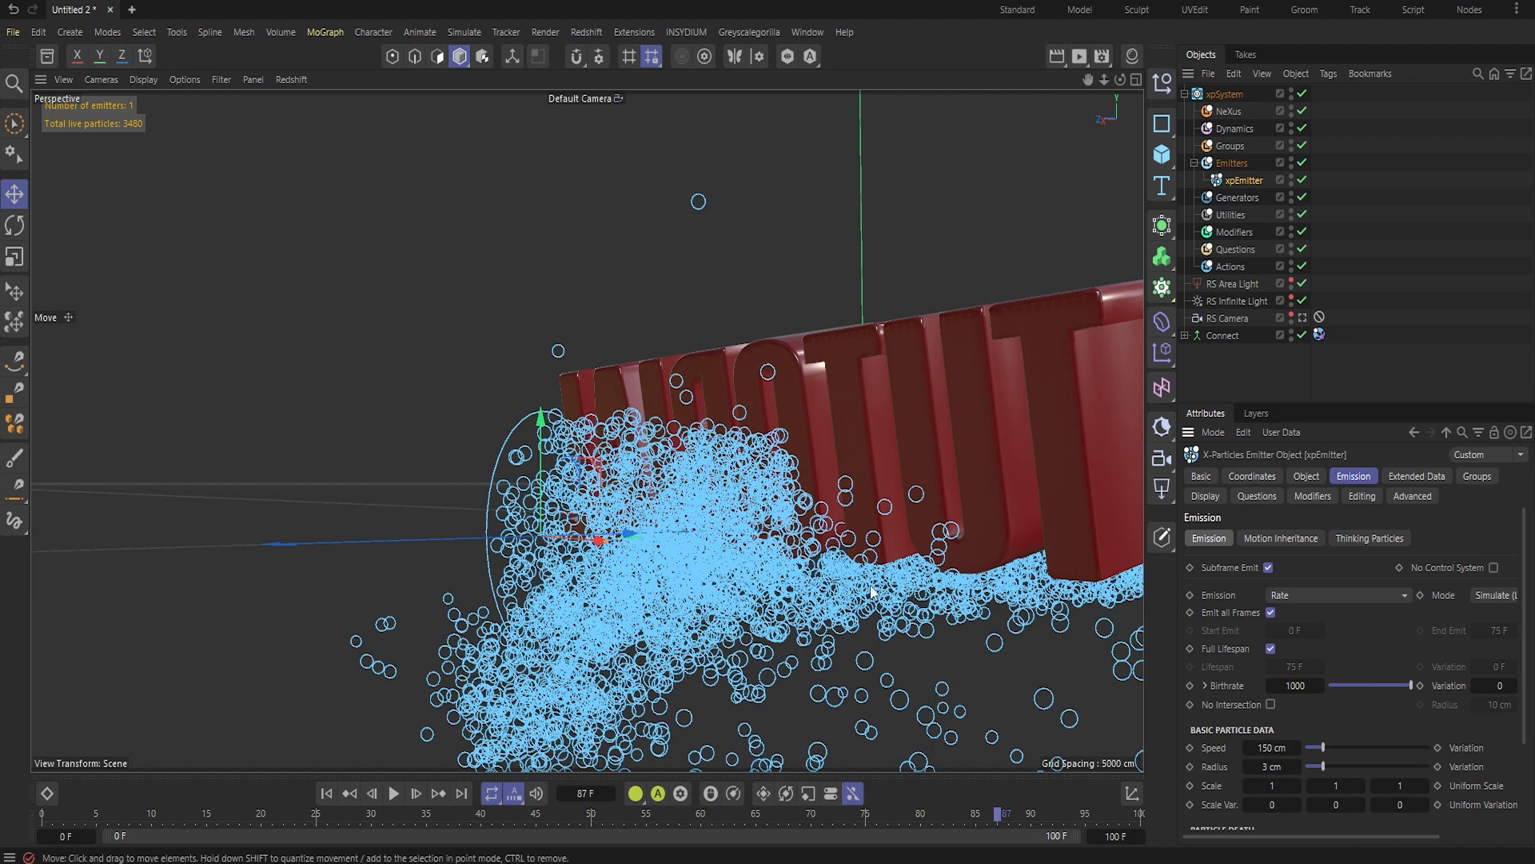
pyautogui.keyDown('alt'); pyautogui.moveTo(485, 428); pyautogui.dragTo(978, 382); pyautogui.keyUp('alt')
pyautogui.press('t')
pyautogui.moveTo(670, 464); pyautogui.dragTo(567, 402)
pyautogui.press('e')
pyautogui.moveTo(665, 452)
pyautogui.keyDown('alt'); pyautogui.mouseDown()
pyautogui.moveTo(799, 440)
pyautogui.moveTo(680, 433)
pyautogui.mouseUp(); pyautogui.keyUp('alt')
pyautogui.click(330, 795)
pyautogui.click(395, 794)
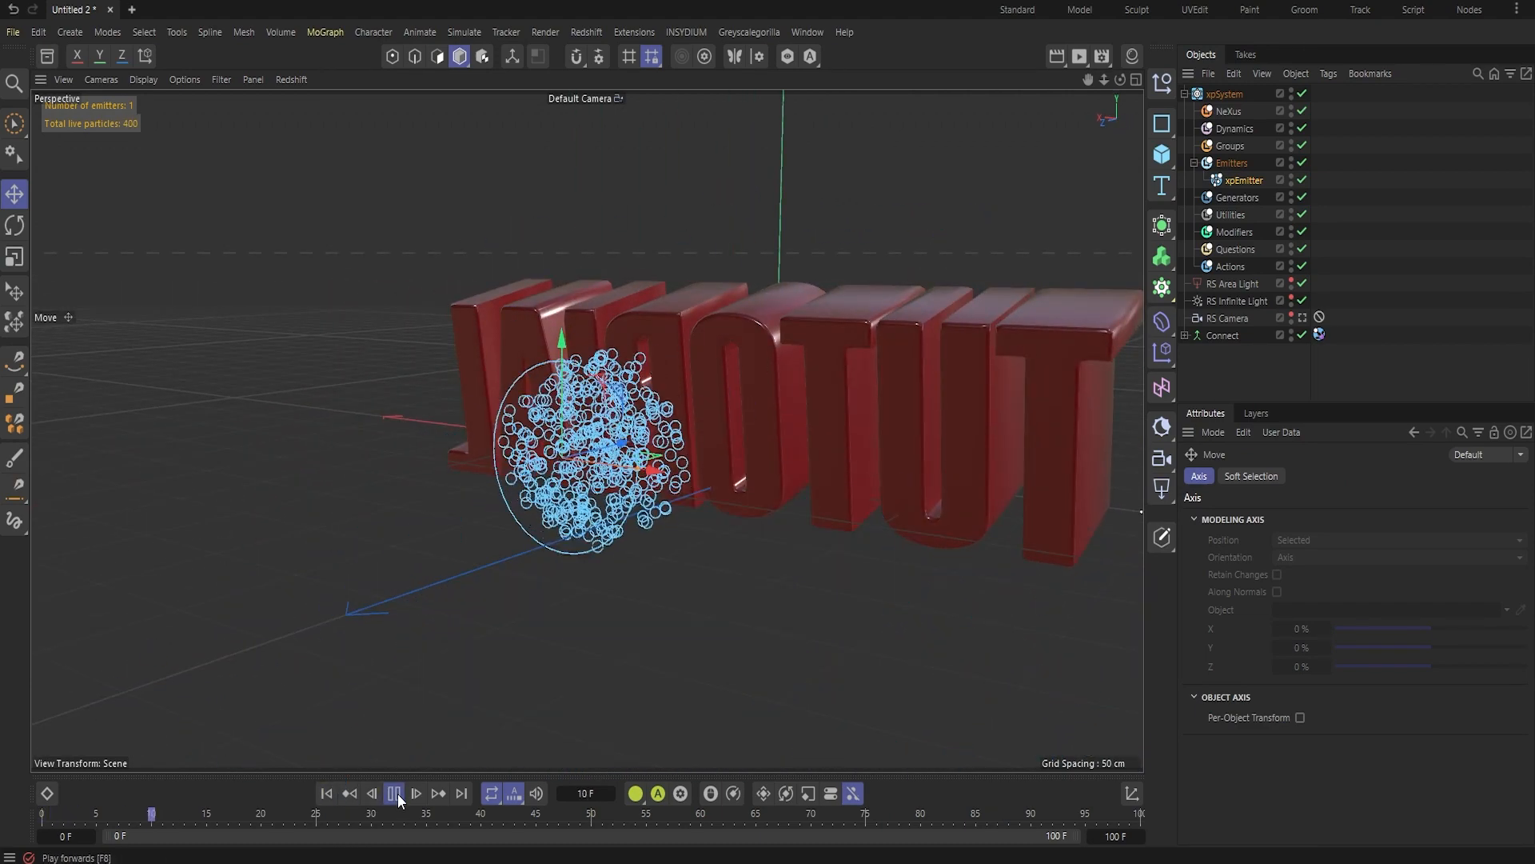
pyautogui.keyDown('alt'); pyautogui.moveTo(947, 448); pyautogui.dragTo(1064, 435); pyautogui.keyUp('alt')
# - Set the xpEmitter's emission to Shot with a count of 4000 and a duration of 2 F, and replay the particle burst
pyautogui.click(1242, 178)
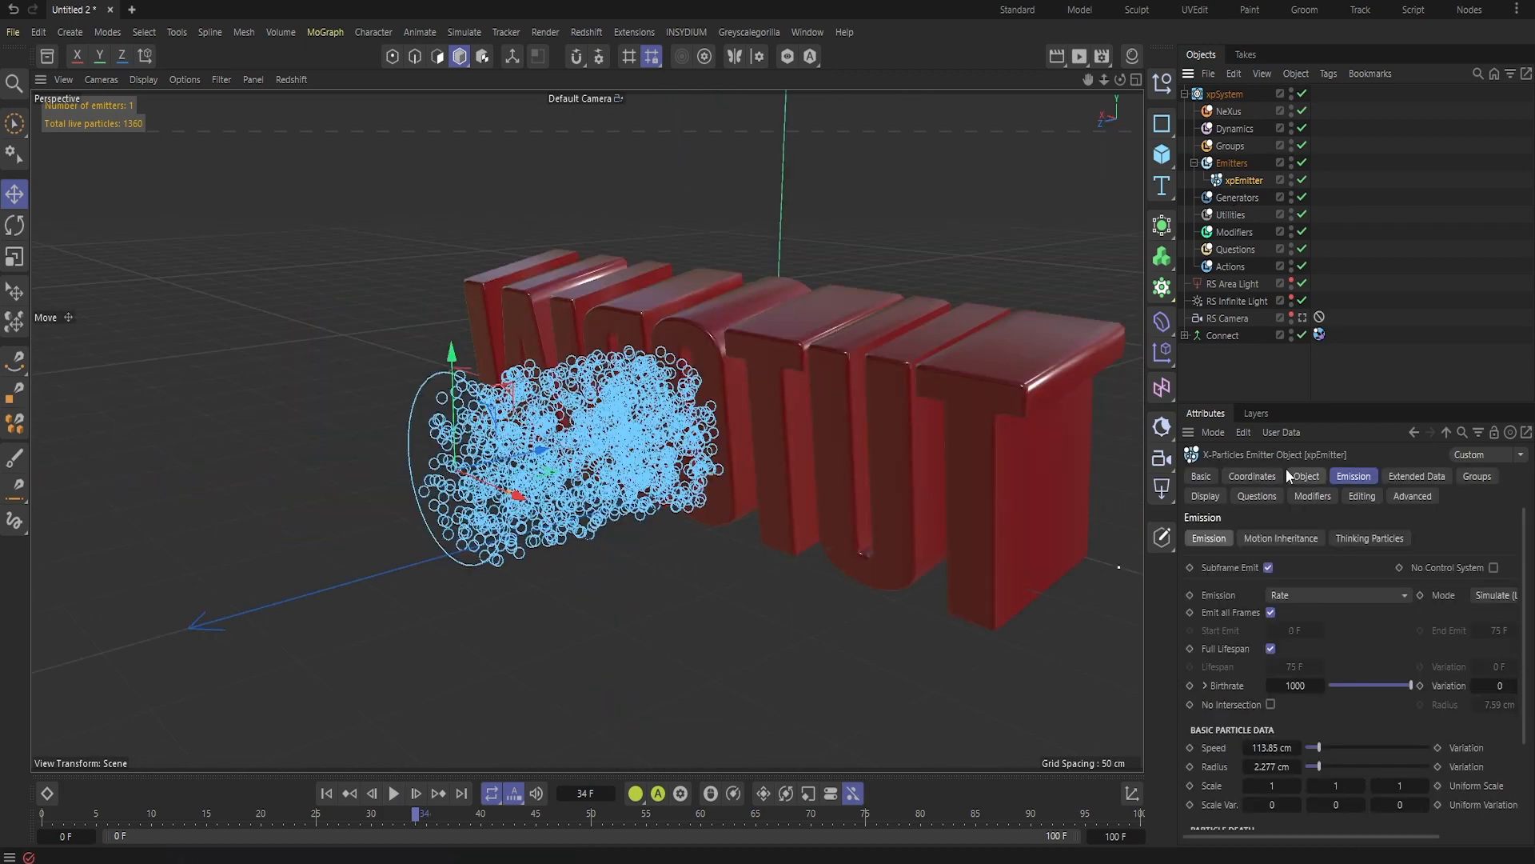
pyautogui.click(1301, 595)
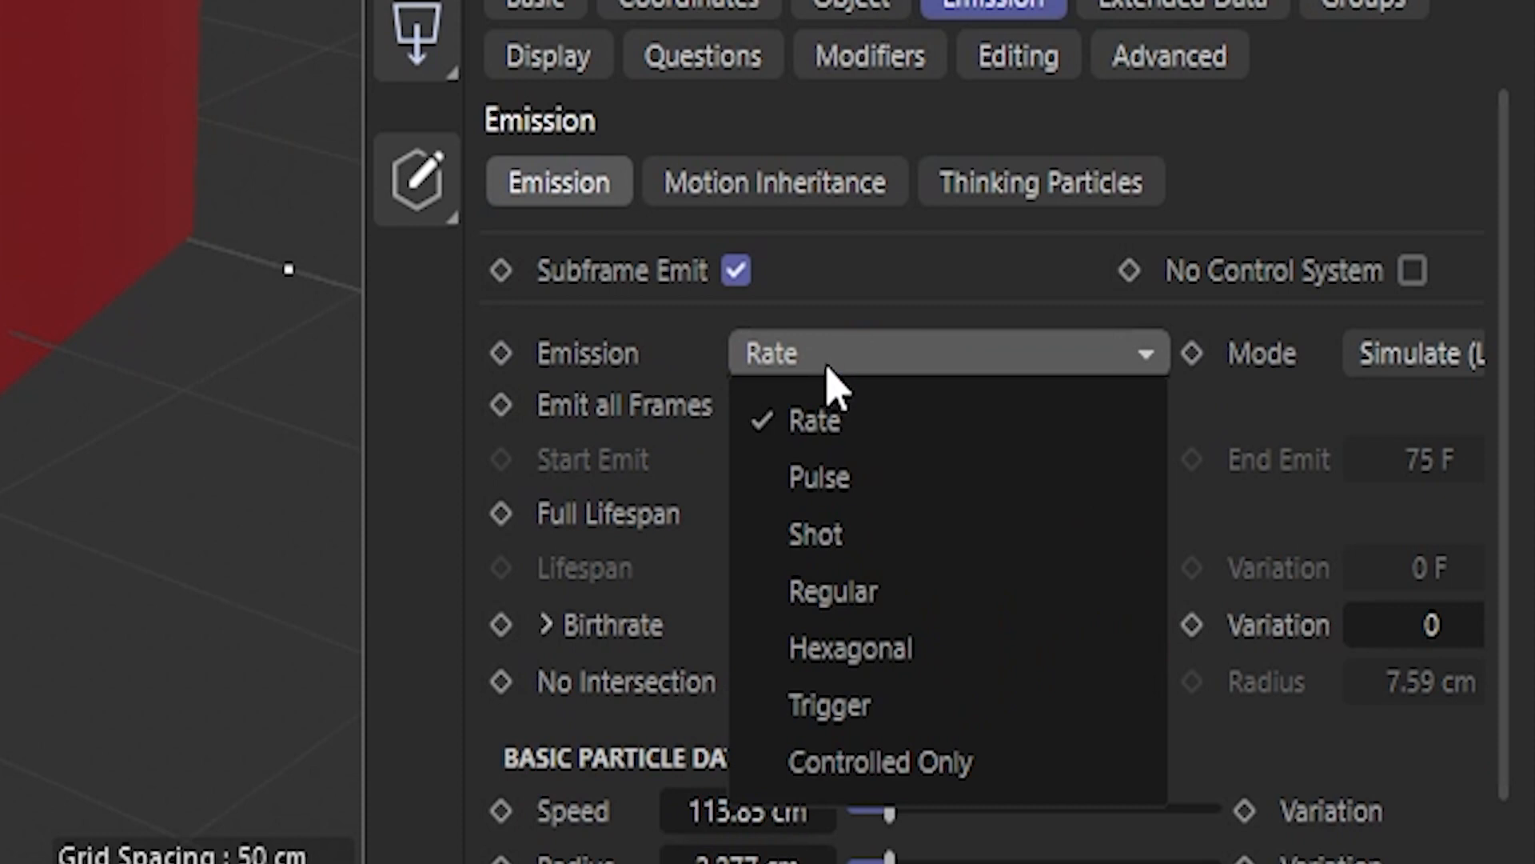
pyautogui.click(1300, 657)
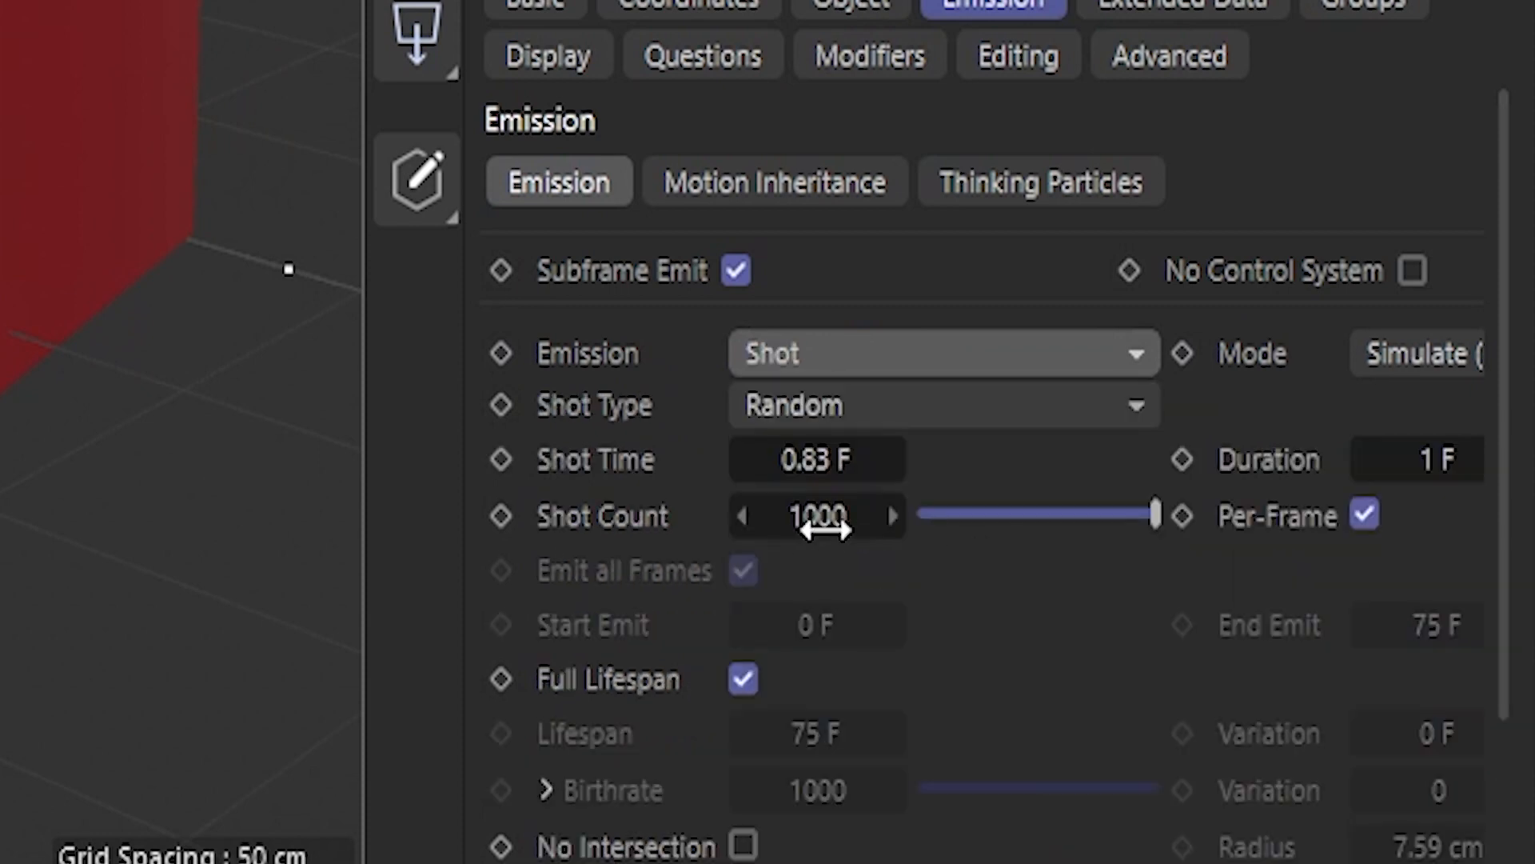
pyautogui.click(823, 524)
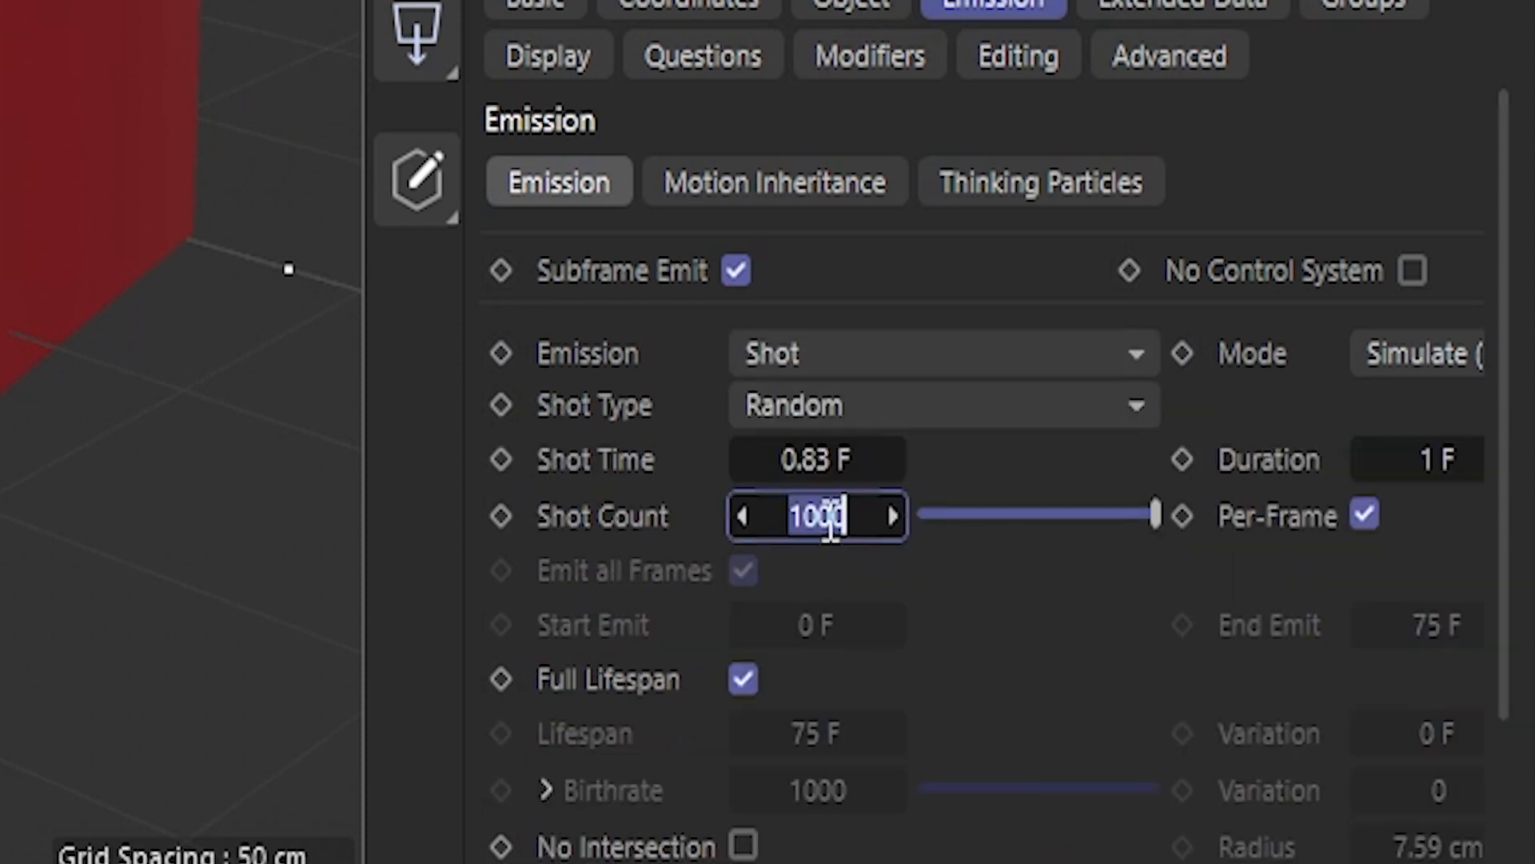
pyautogui.write('4000')
pyautogui.press('Return')
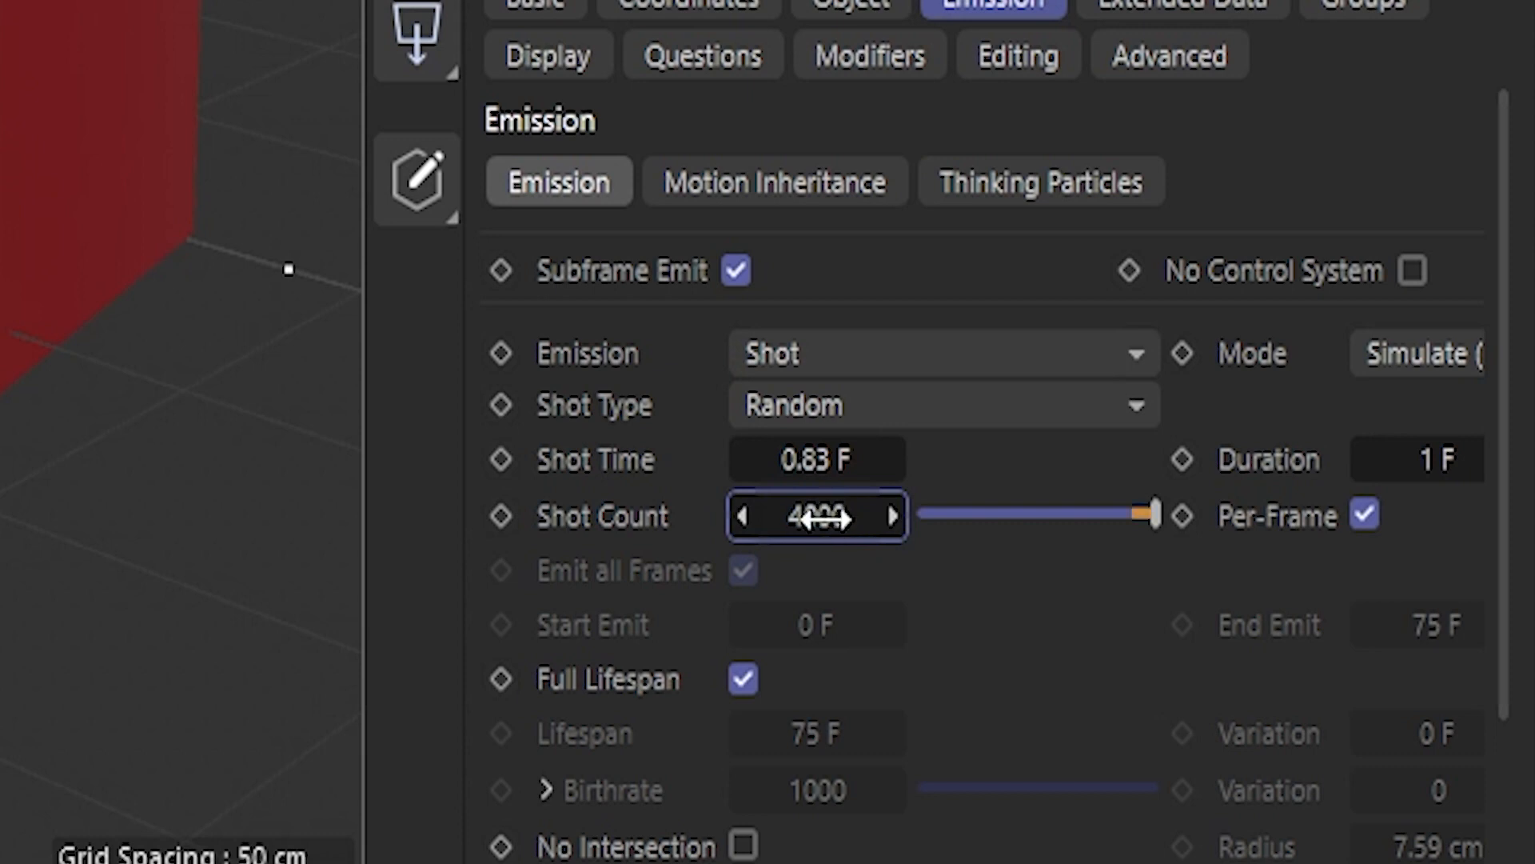
pyautogui.click(1424, 458)
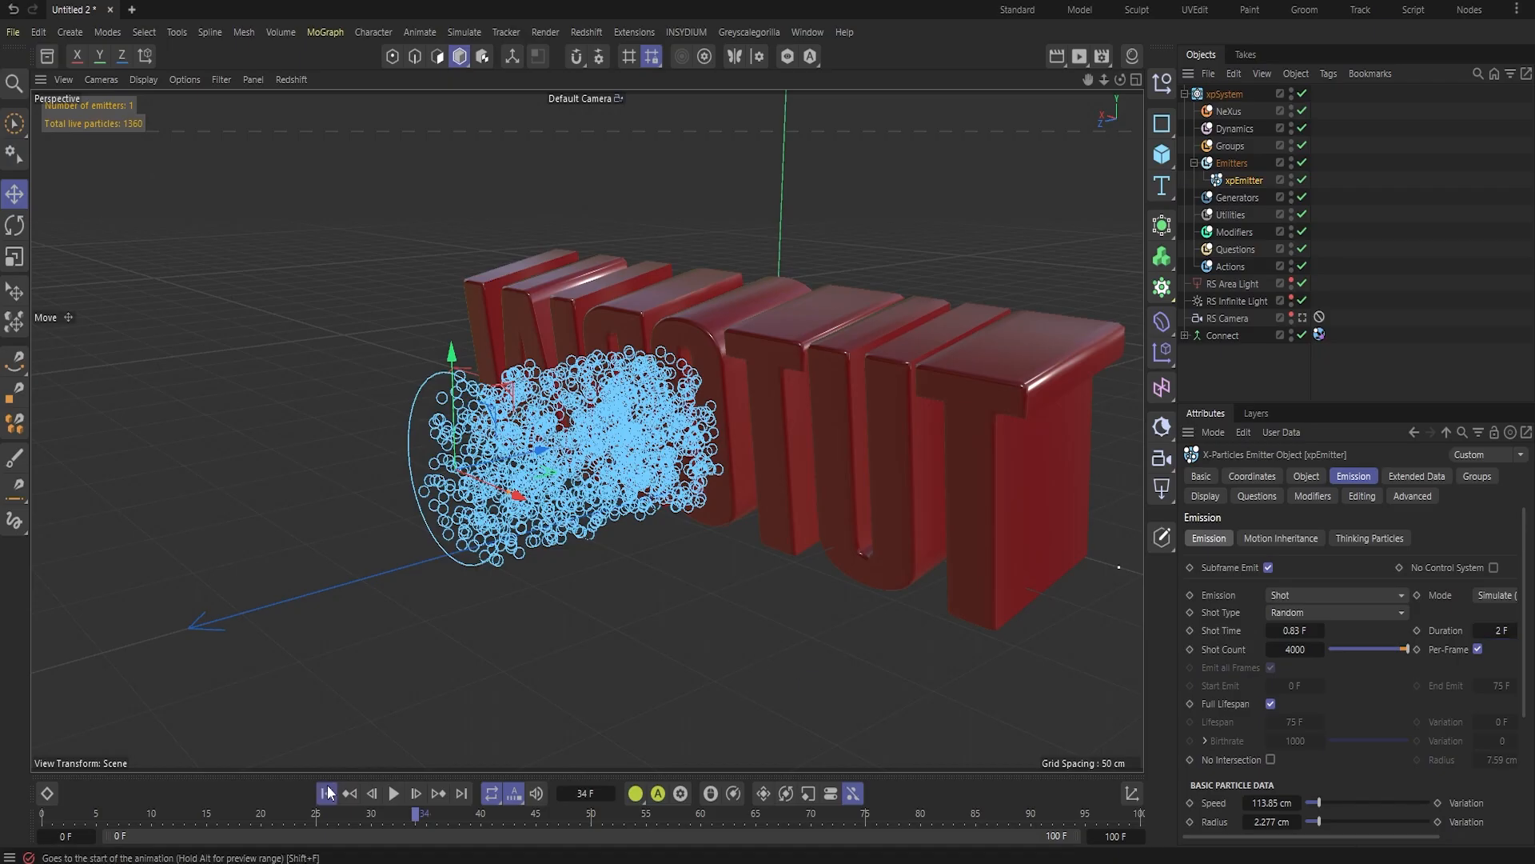
pyautogui.click(326, 792)
pyautogui.click(394, 793)
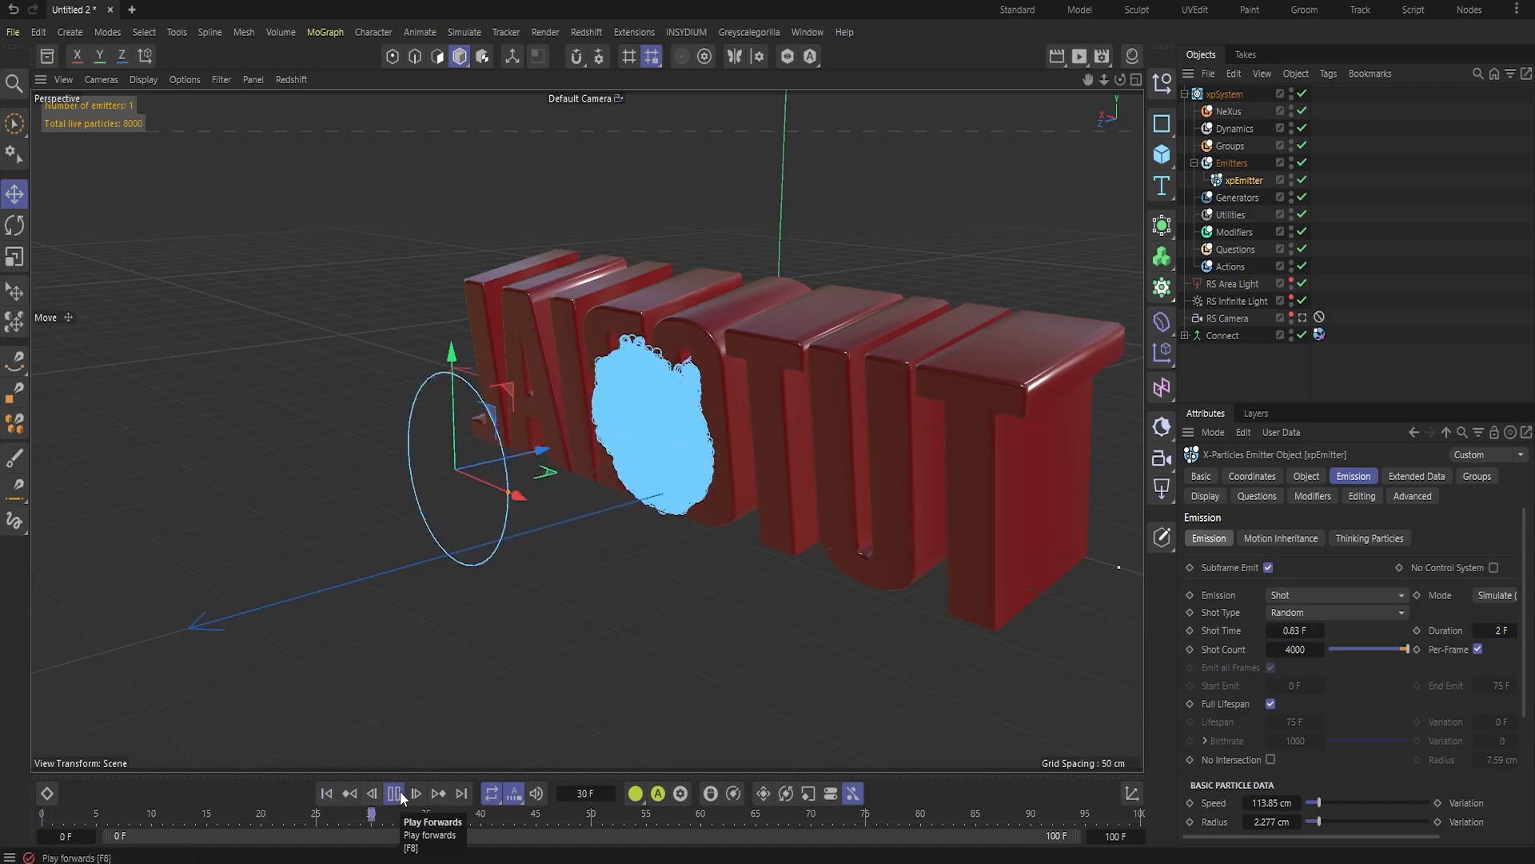
pyautogui.click(393, 791)
pyautogui.keyDown('alt'); pyautogui.moveTo(740, 520); pyautogui.dragTo(897, 531); pyautogui.keyUp('alt')
pyautogui.keyDown('alt'); pyautogui.moveTo(818, 400); pyautogui.dragTo(796, 440); pyautogui.keyUp('alt')
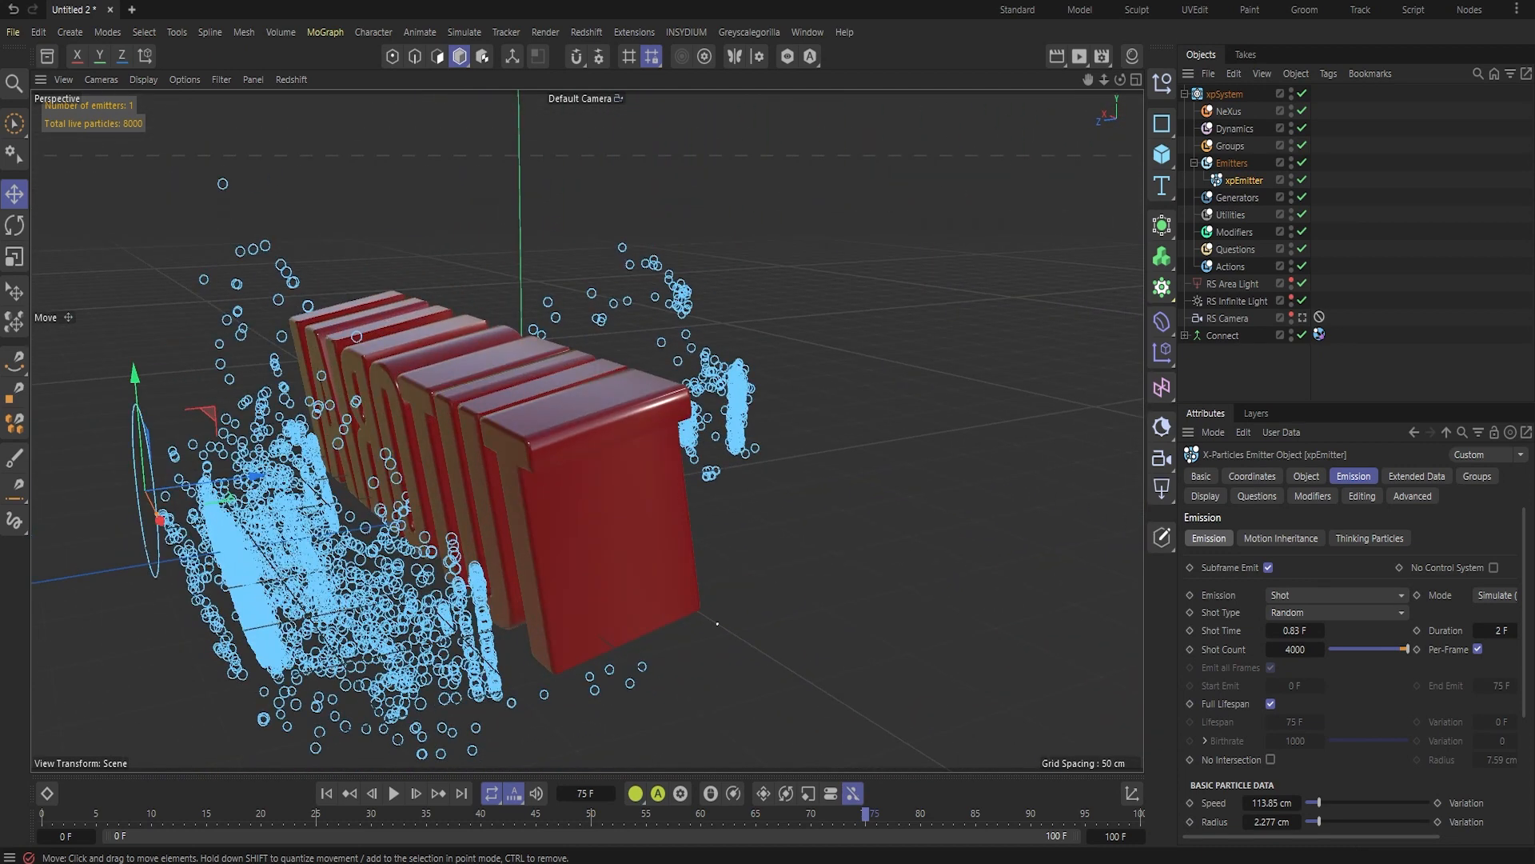
# - Set the xpCollider tag's scatter to 25 % and replay the collision from the first frame
pyautogui.click(1320, 335)
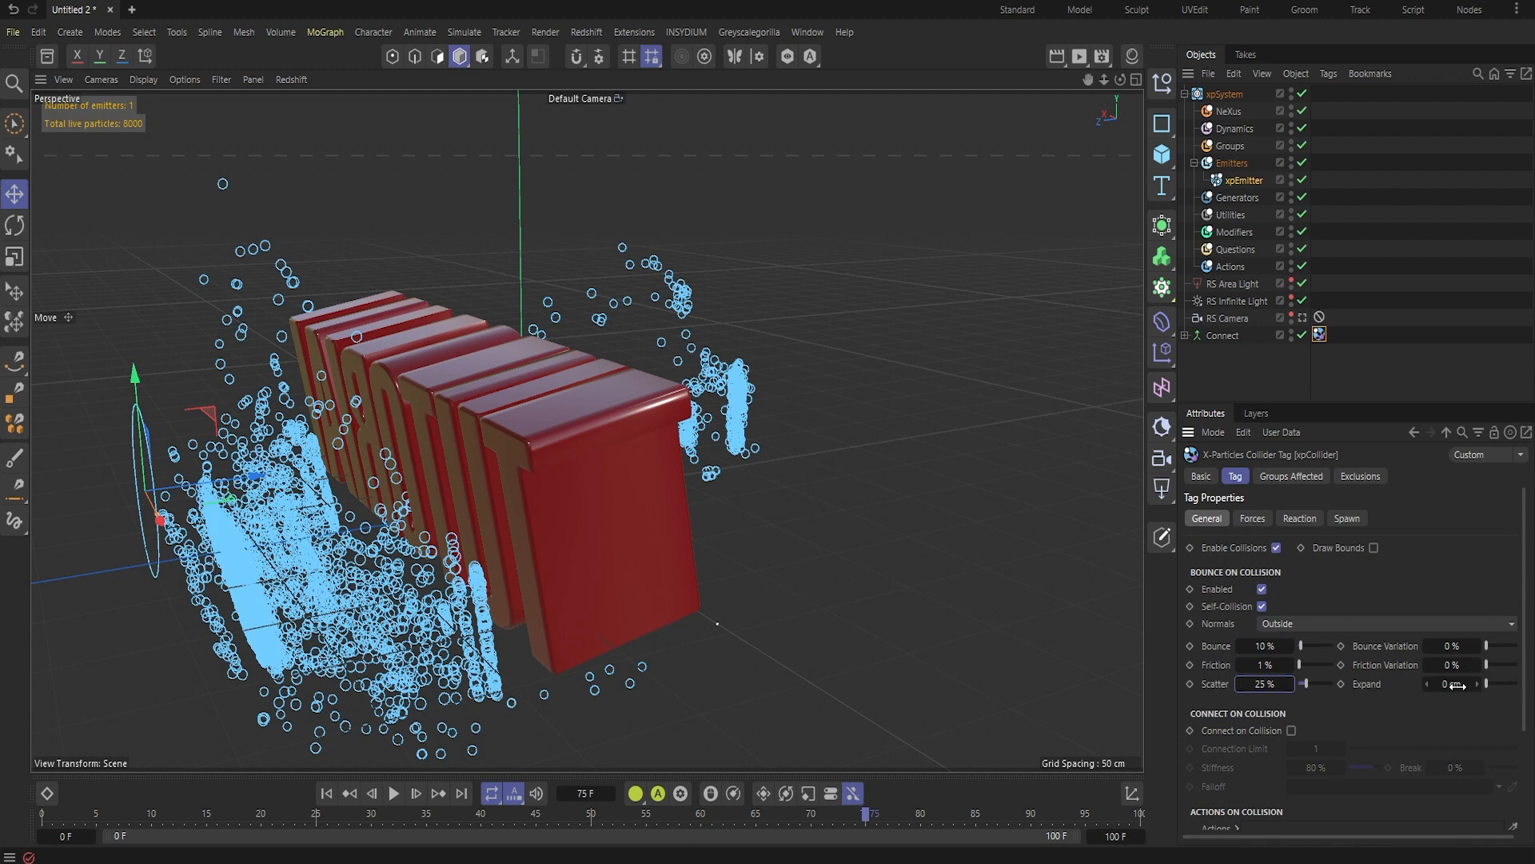
pyautogui.click(326, 793)
pyautogui.click(394, 794)
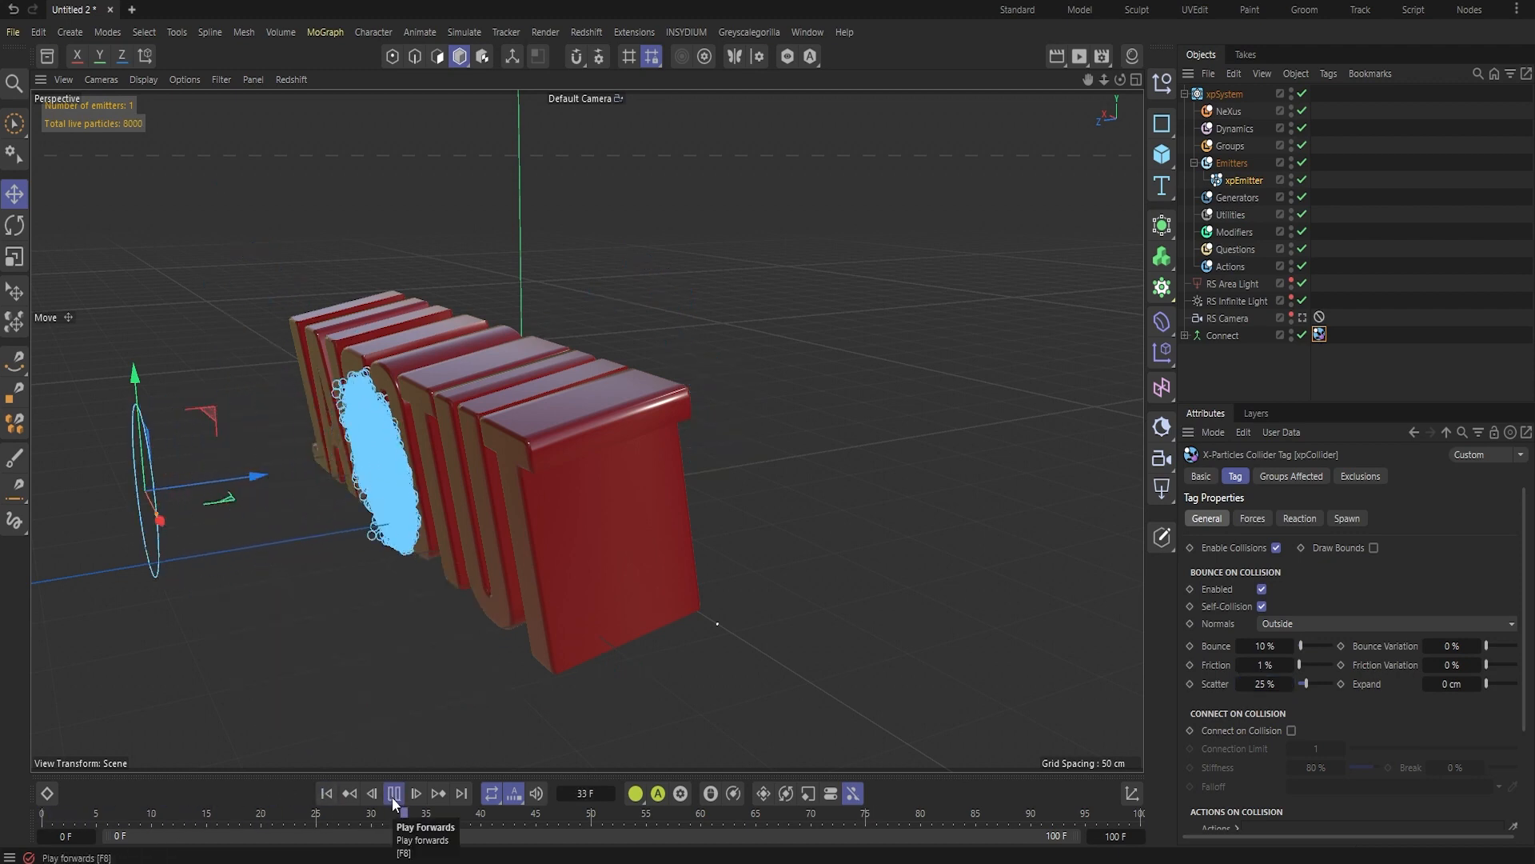
pyautogui.click(394, 793)
pyautogui.keyDown('alt'); pyautogui.moveTo(370, 585); pyautogui.dragTo(316, 556); pyautogui.keyUp('alt')
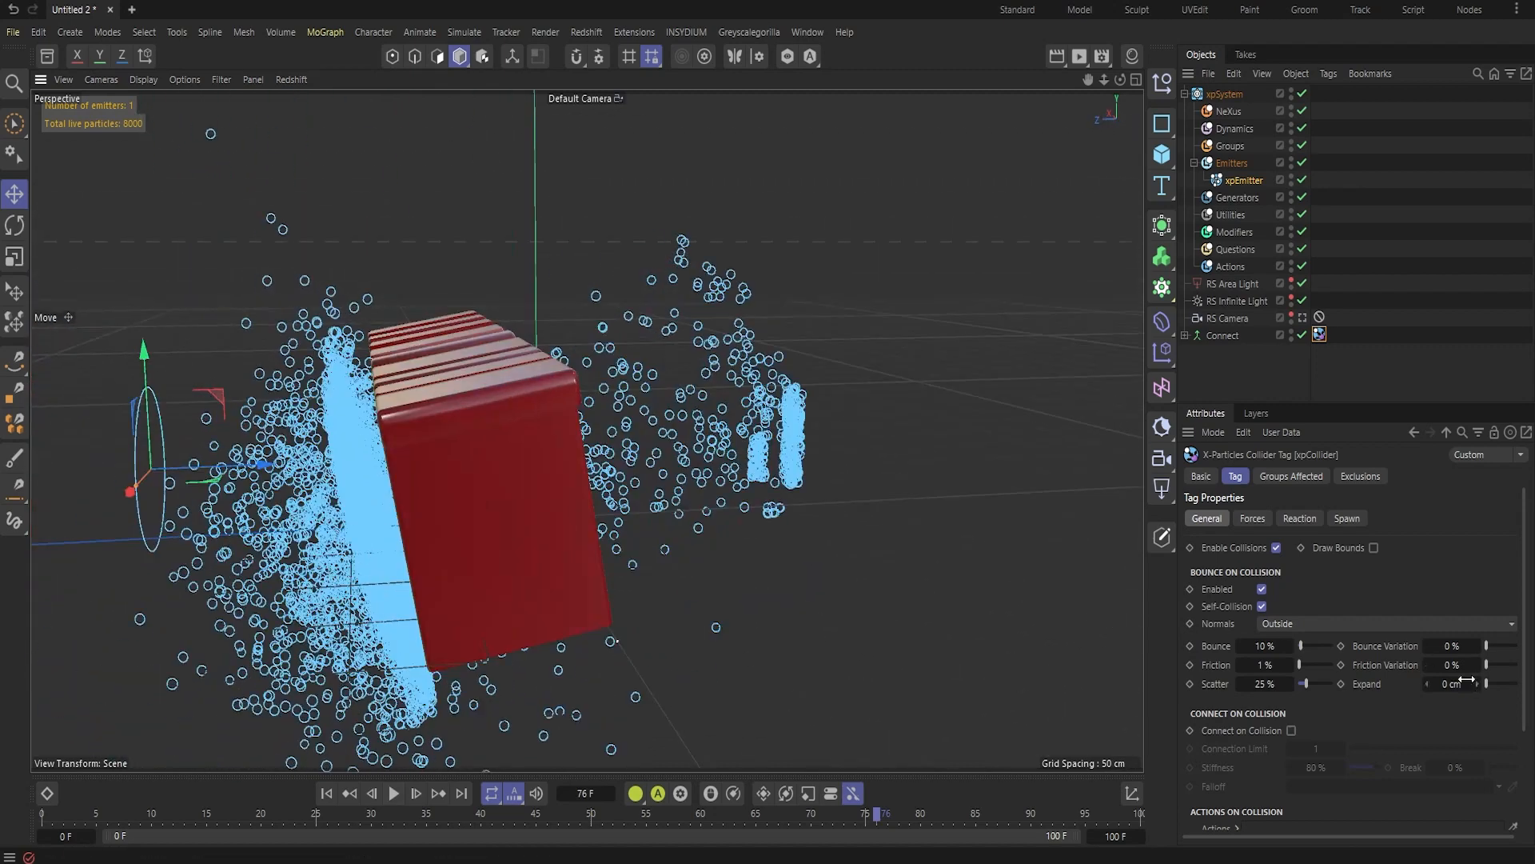
pyautogui.moveTo(596, 387)
pyautogui.keyDown('alt'); pyautogui.mouseDown()
pyautogui.moveTo(443, 405)
pyautogui.moveTo(576, 400)
pyautogui.mouseUp(); pyautogui.keyUp('alt')
# - Set the xpEmitter's particle speed to 200 cm and radius to 0.5 cm
pyautogui.moveTo(1291, 651); pyautogui.dragTo(1288, 648)
pyautogui.keyDown('alt'); pyautogui.moveTo(446, 355); pyautogui.dragTo(751, 390); pyautogui.keyUp('alt')
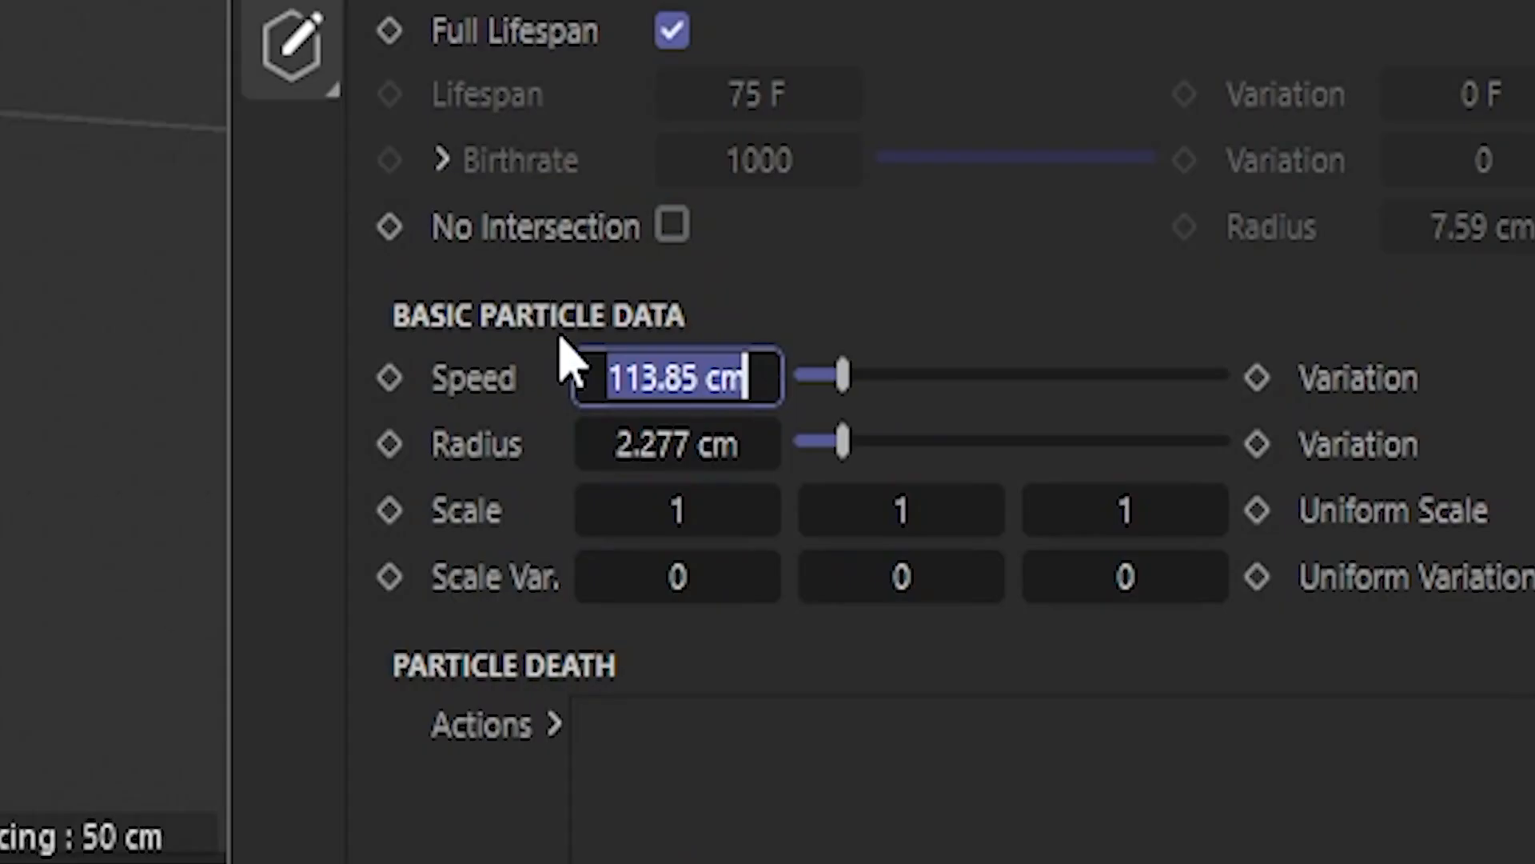
pyautogui.write('200')
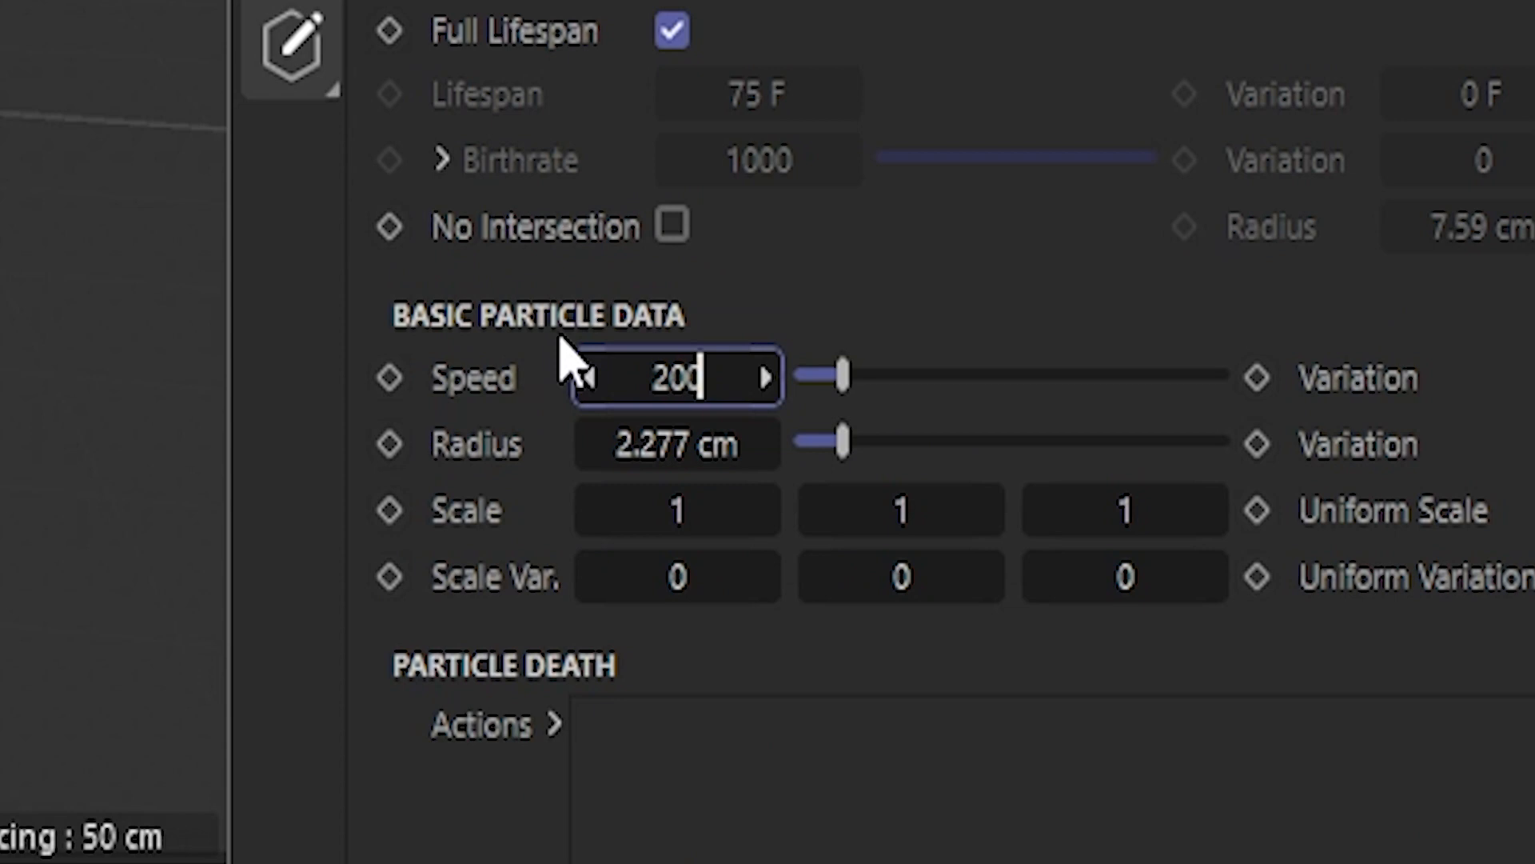
pyautogui.press('Return')
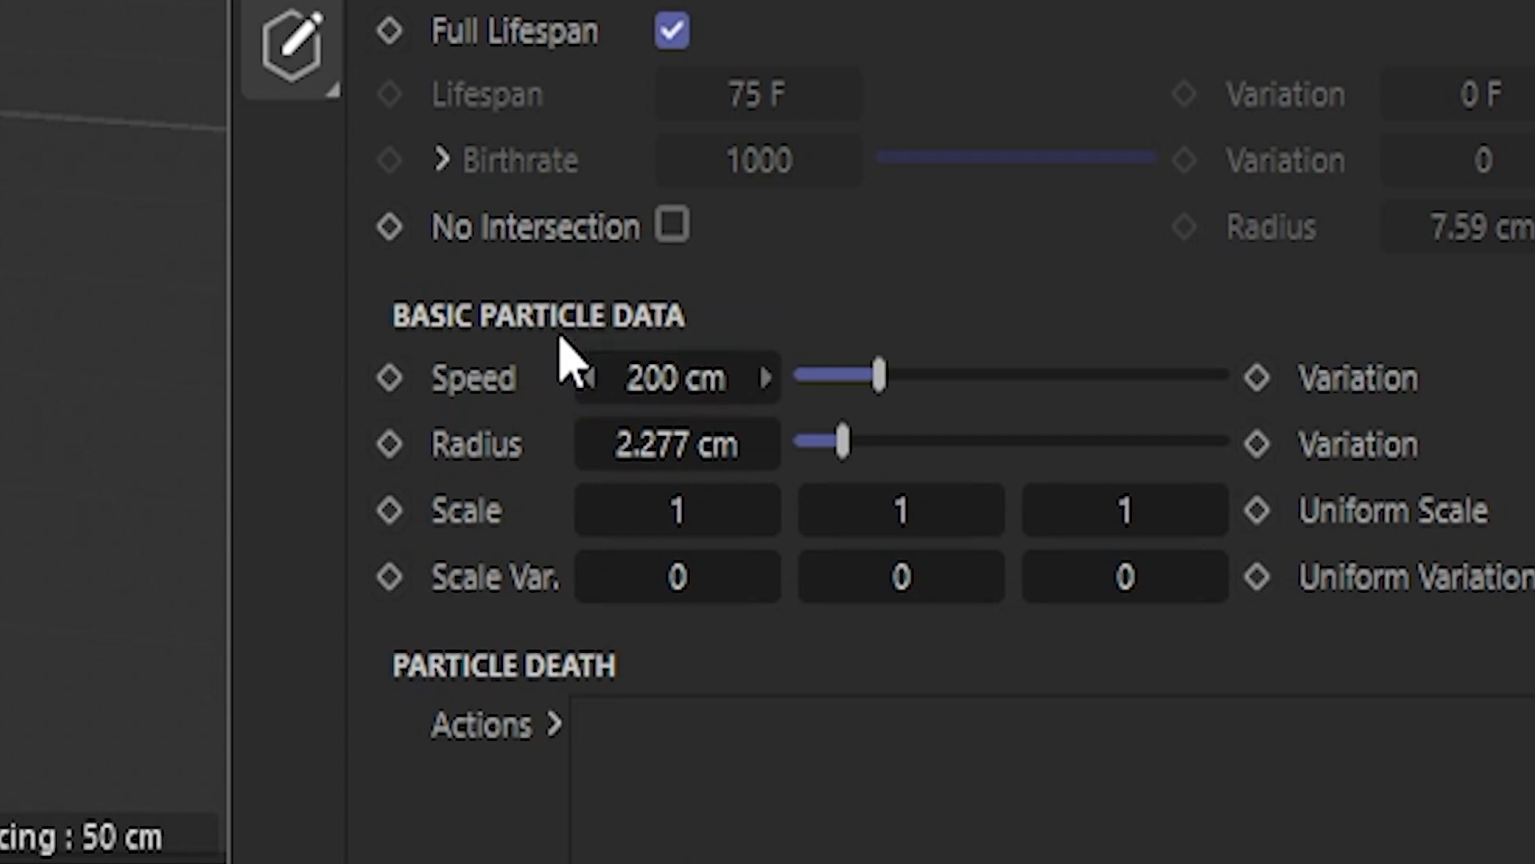
pyautogui.press('Tab')
pyautogui.write('.5')
pyautogui.press('Return')
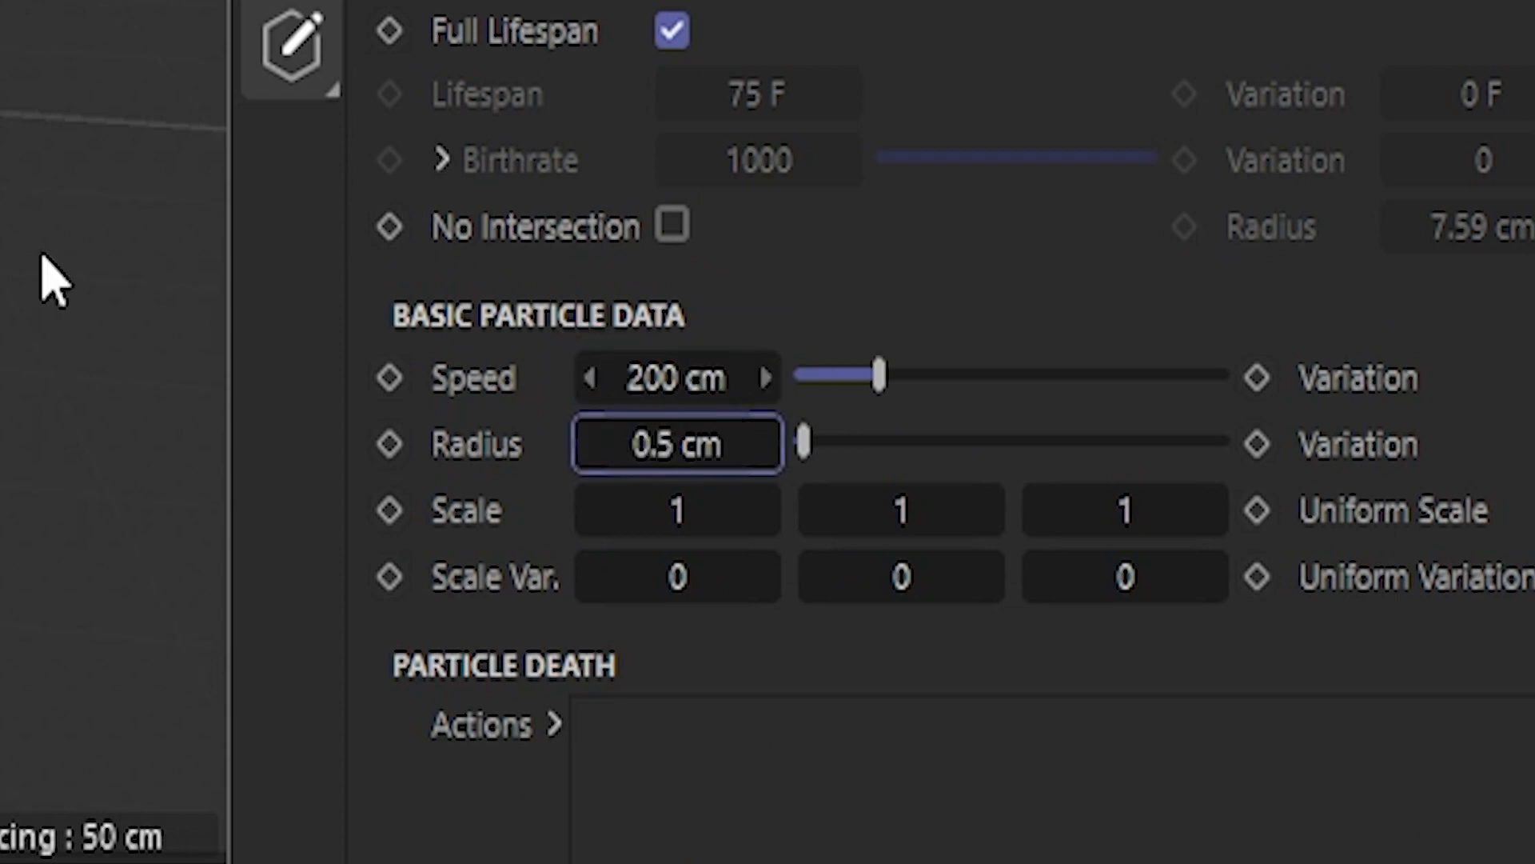
# - Replay the simulation from the start and examine from several angles how the smaller, faster particles scatter around the text
pyautogui.keyDown('alt'); pyautogui.moveTo(749, 449); pyautogui.dragTo(561, 366); pyautogui.keyUp('alt')
pyautogui.scroll(3, 802, 469)
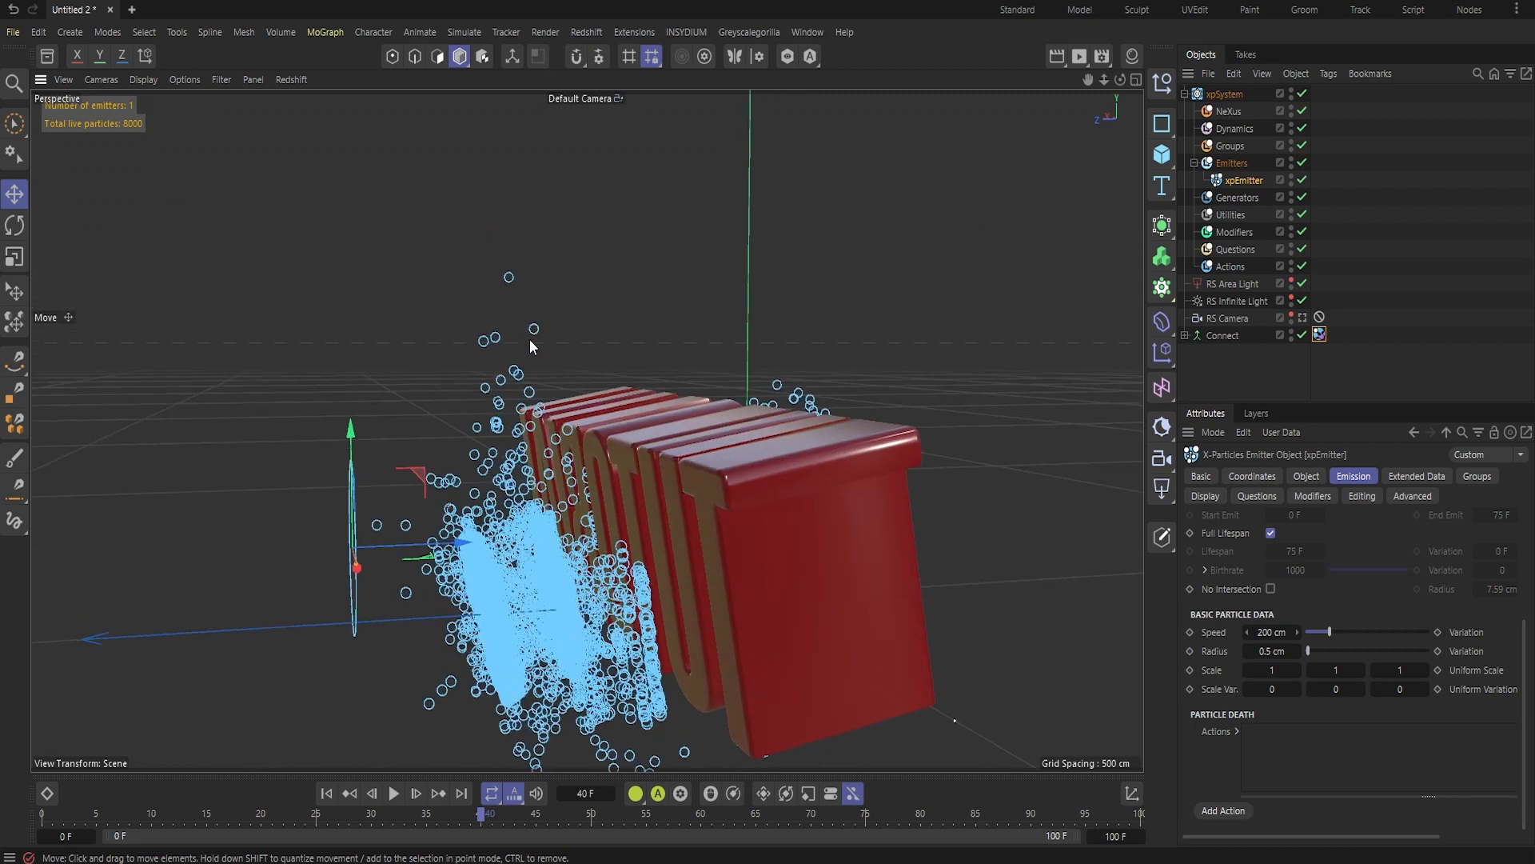
pyautogui.moveTo(877, 507)
pyautogui.keyDown('alt'); pyautogui.mouseDown()
pyautogui.moveTo(832, 508)
pyautogui.moveTo(860, 518)
pyautogui.mouseUp(); pyautogui.keyUp('alt')
pyautogui.click(333, 797)
pyautogui.click(394, 795)
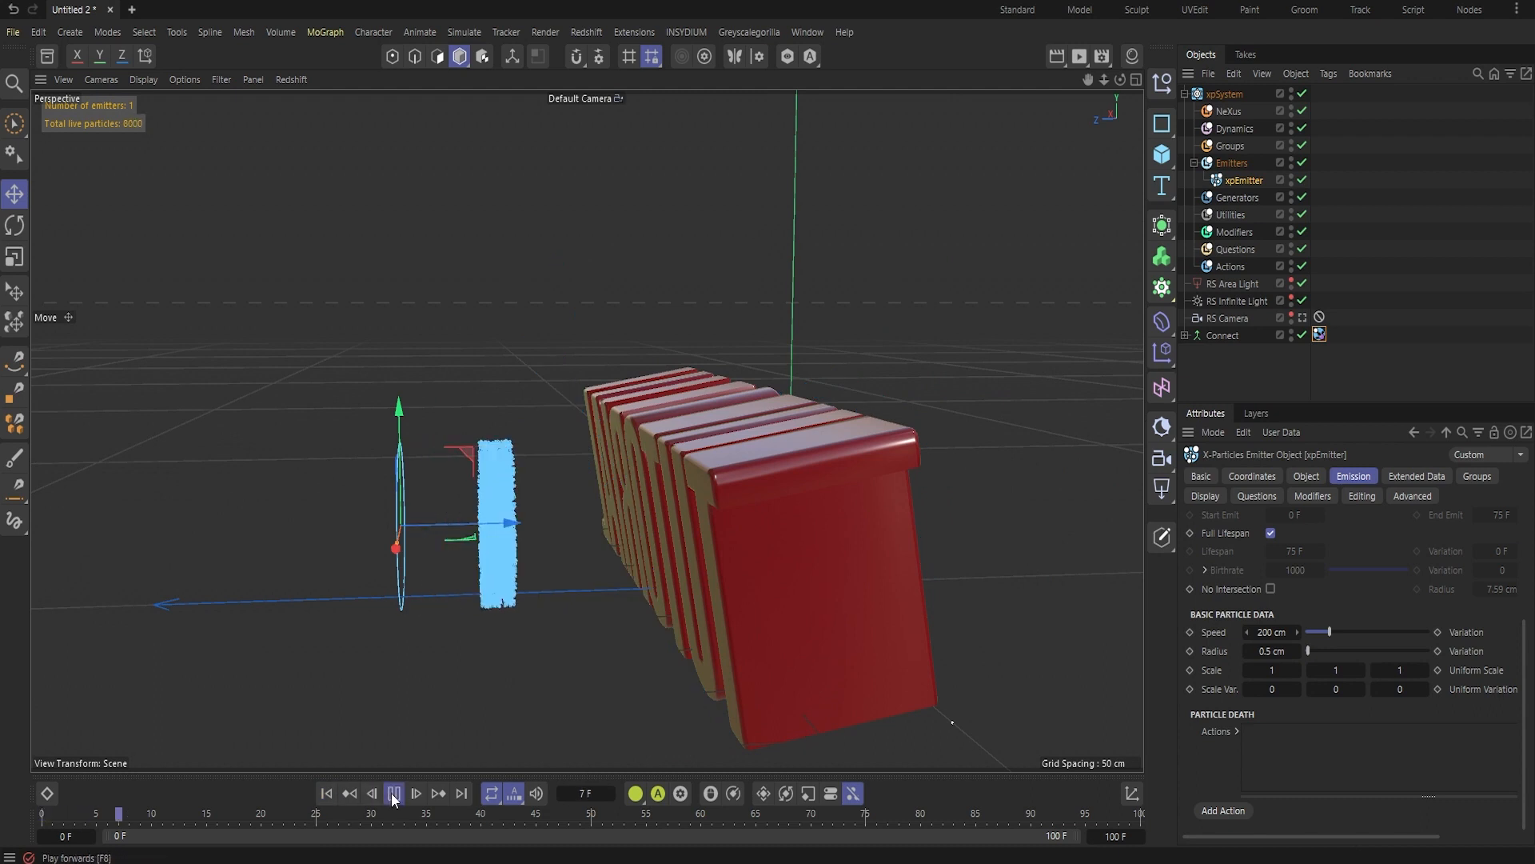
pyautogui.click(394, 795)
pyautogui.keyDown('alt'); pyautogui.moveTo(585, 693); pyautogui.dragTo(642, 434); pyautogui.keyUp('alt')
pyautogui.scroll(-5, 992, 543)
pyautogui.scroll(3, 601, 412)
pyautogui.keyDown('alt'); pyautogui.moveTo(601, 411); pyautogui.dragTo(718, 532); pyautogui.keyUp('alt')
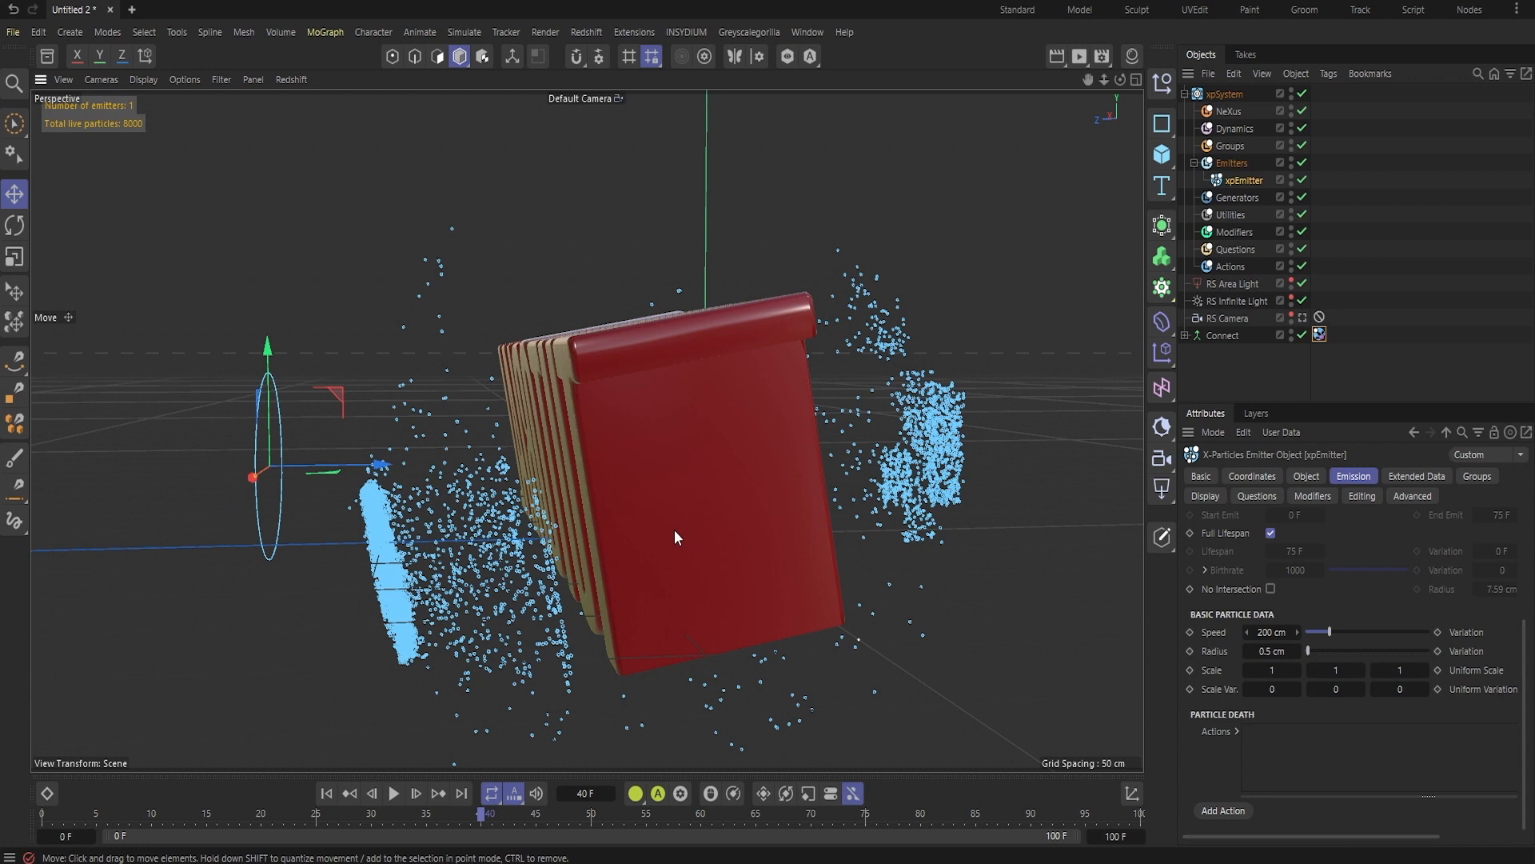
# - Rewind to the first frame and add an nxFluids modifier to the NeXus folder of the X-Particles system
pyautogui.hotkey('shift', 'f')
pyautogui.click(1234, 128)
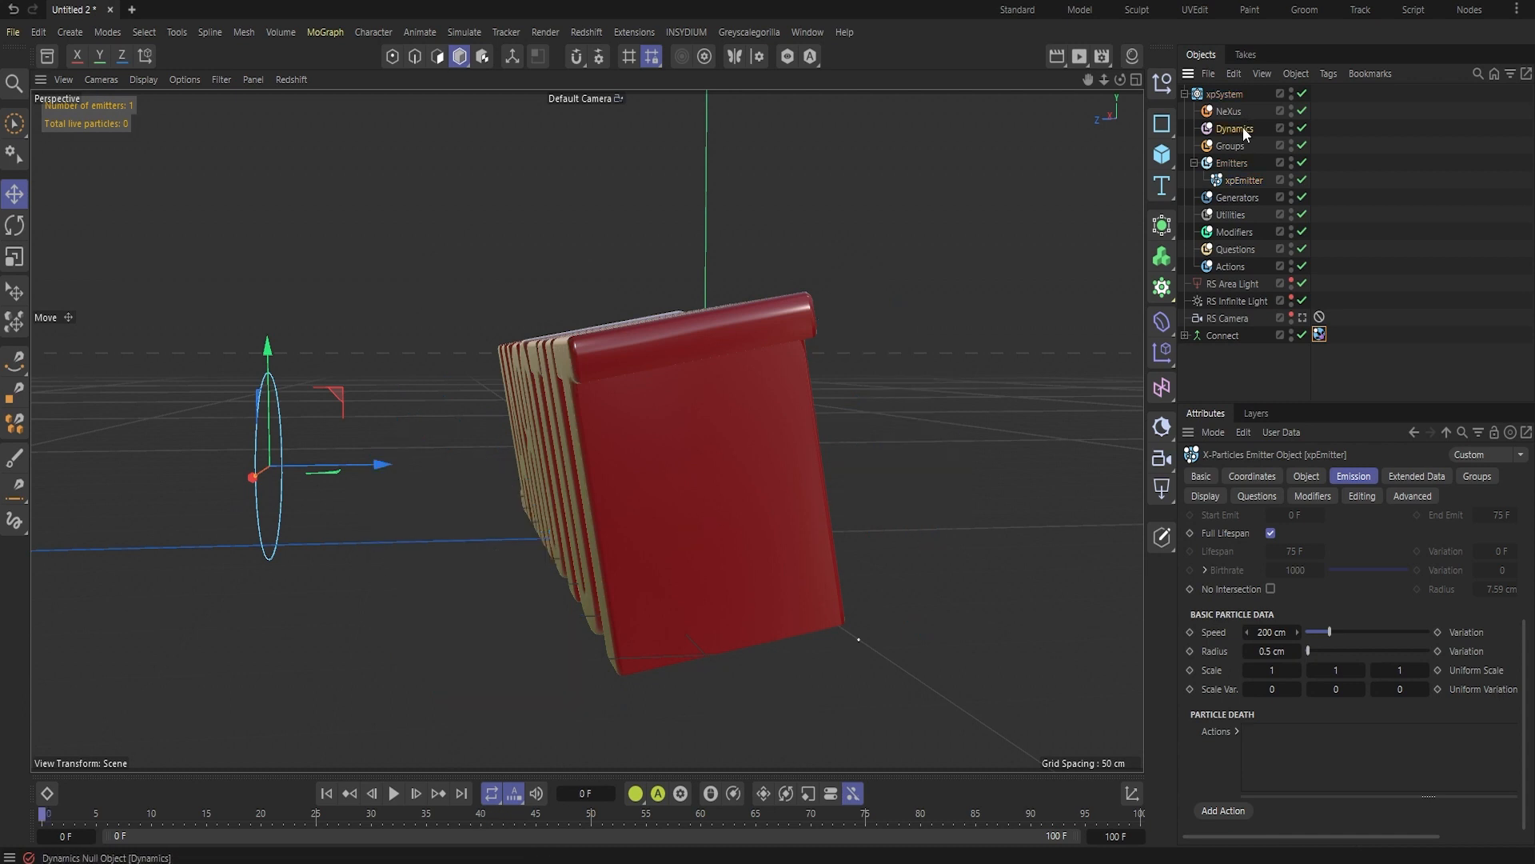
pyautogui.click(1232, 111)
pyautogui.click(1518, 557)
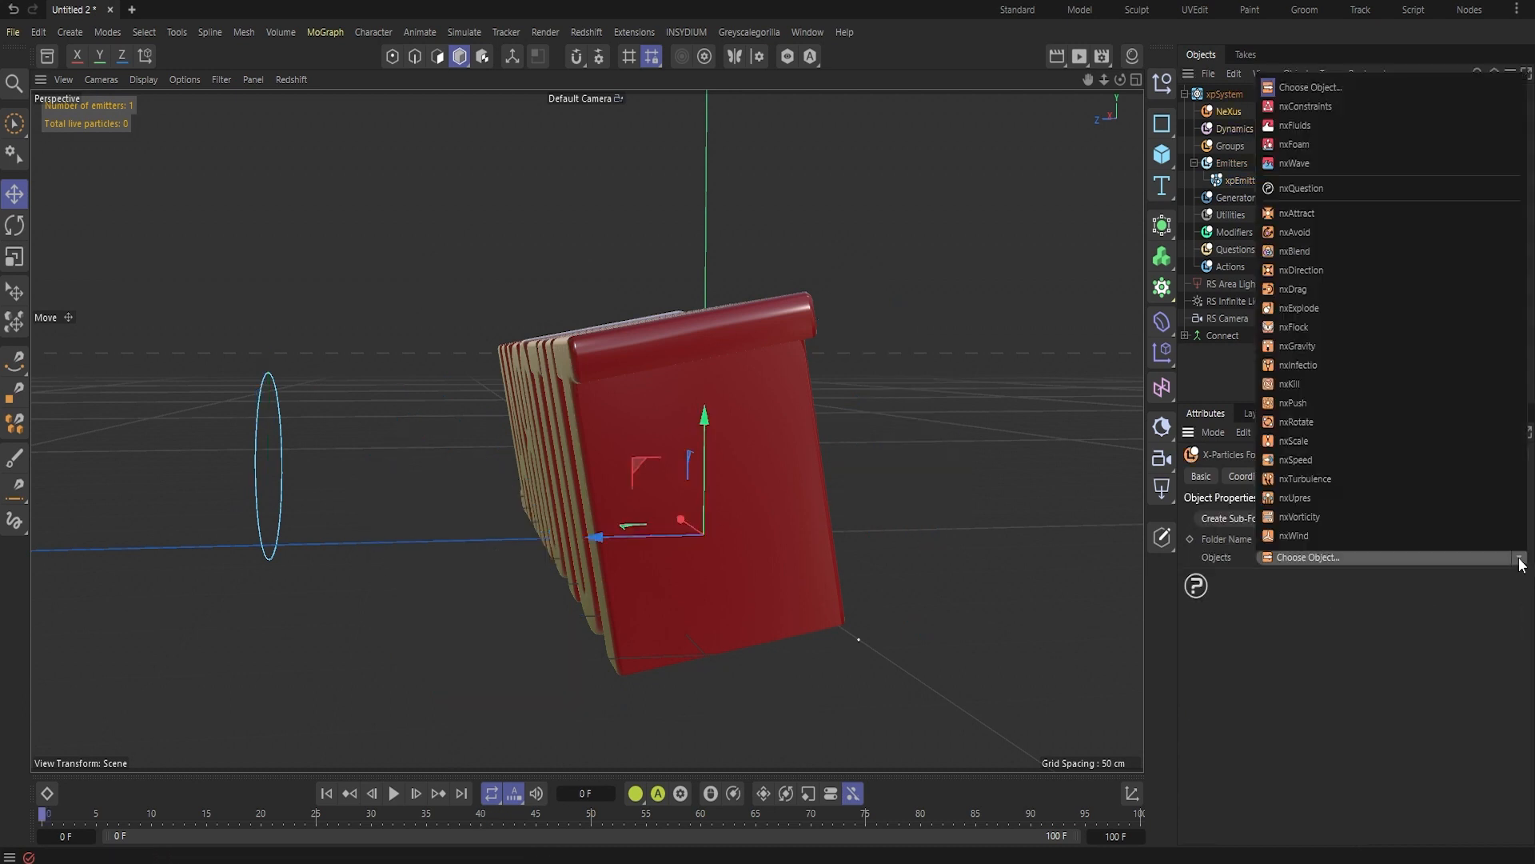
pyautogui.click(1318, 123)
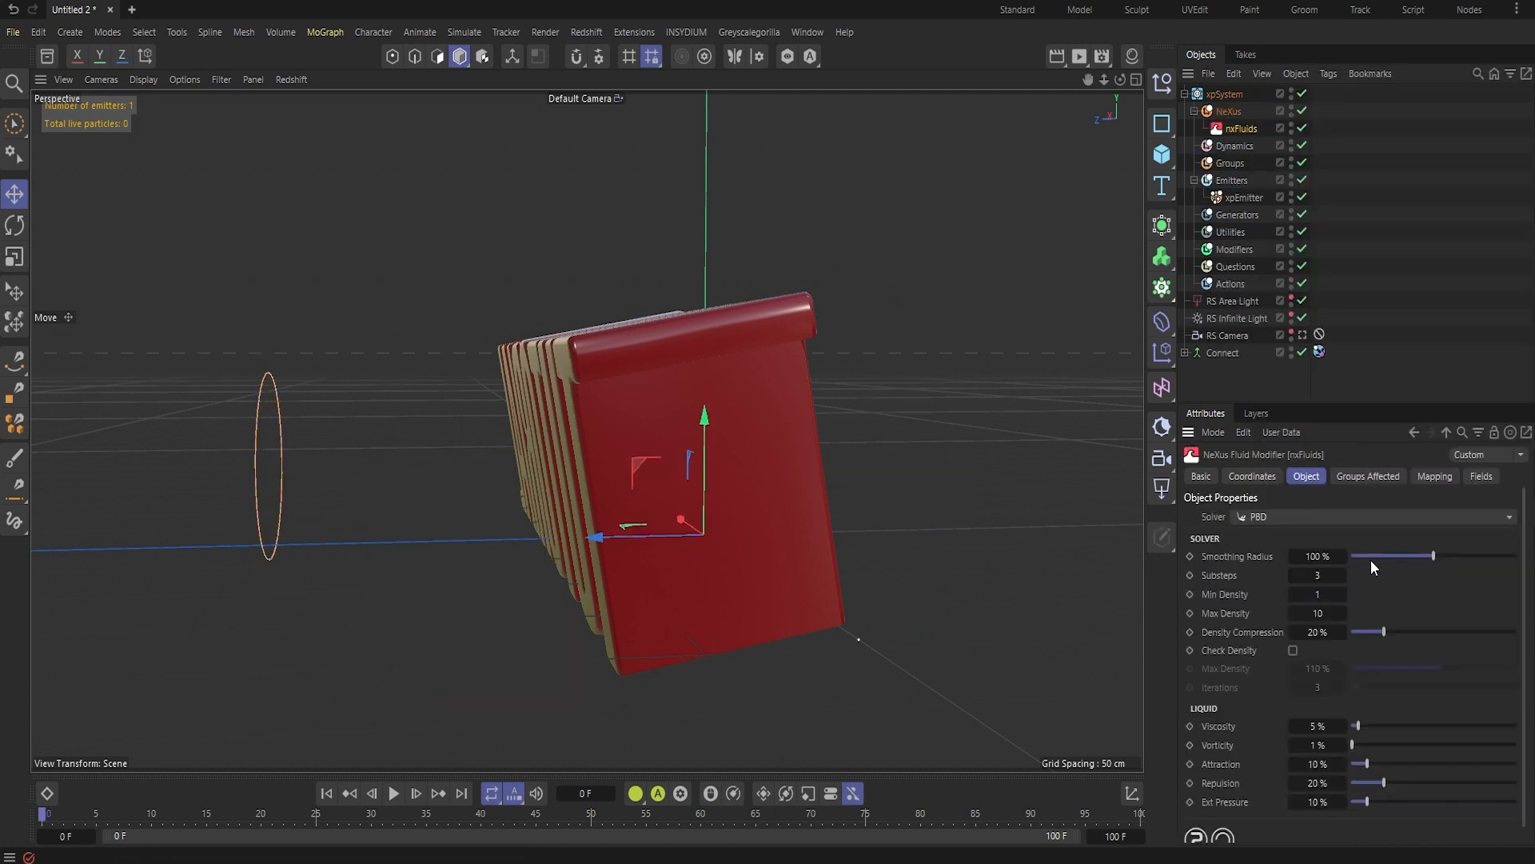
# - Set the nxFluids solver to SPH with a liquid viscosity of 100 and start playback
pyautogui.click(1310, 515)
pyautogui.click(1270, 555)
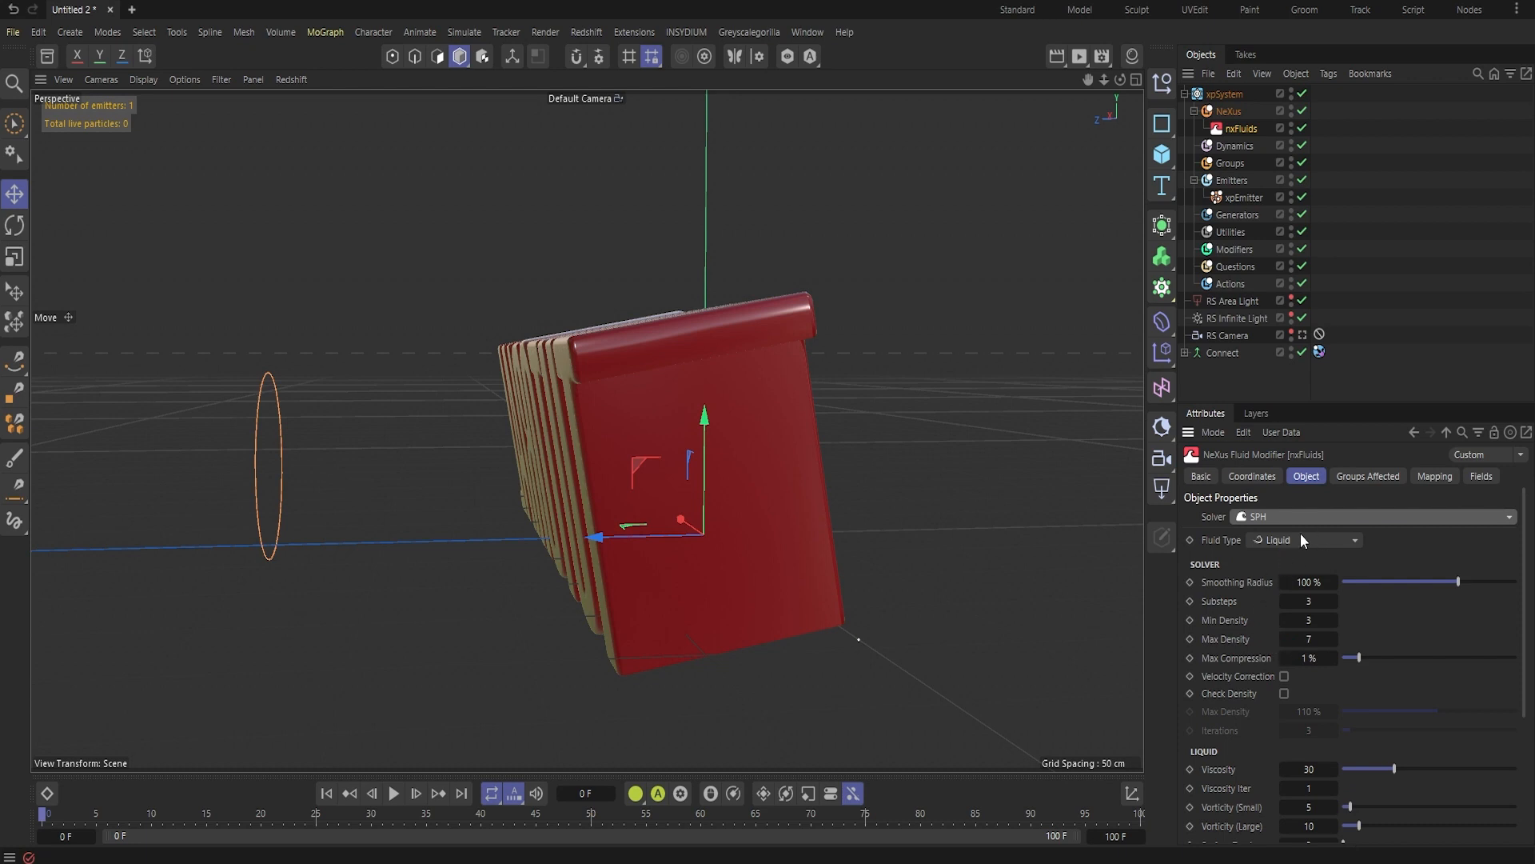
pyautogui.scroll(-3, 1312, 666)
pyautogui.write('0')
pyautogui.press('Return')
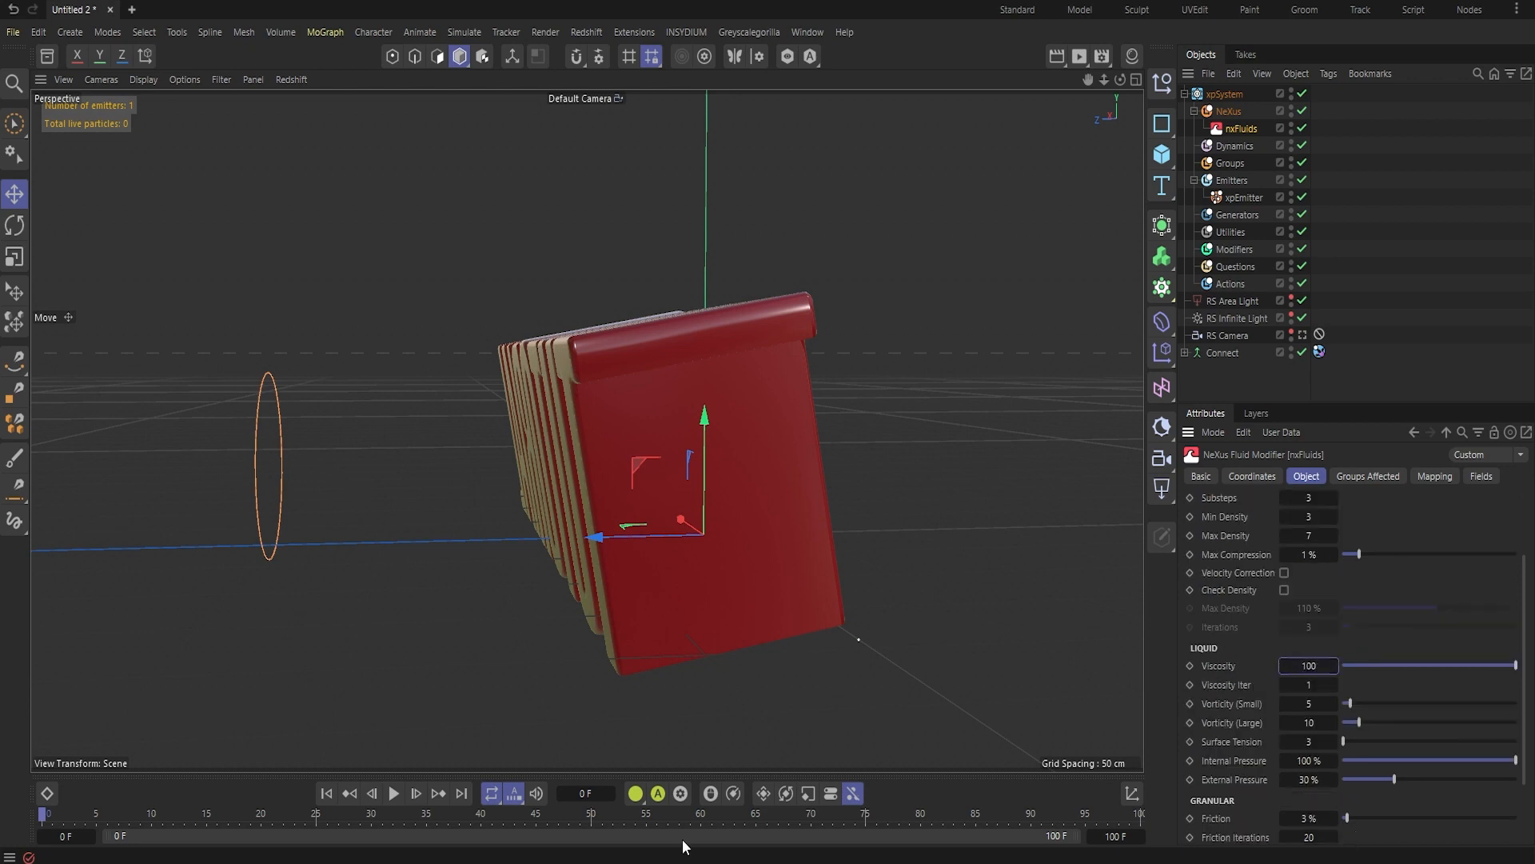
pyautogui.click(394, 794)
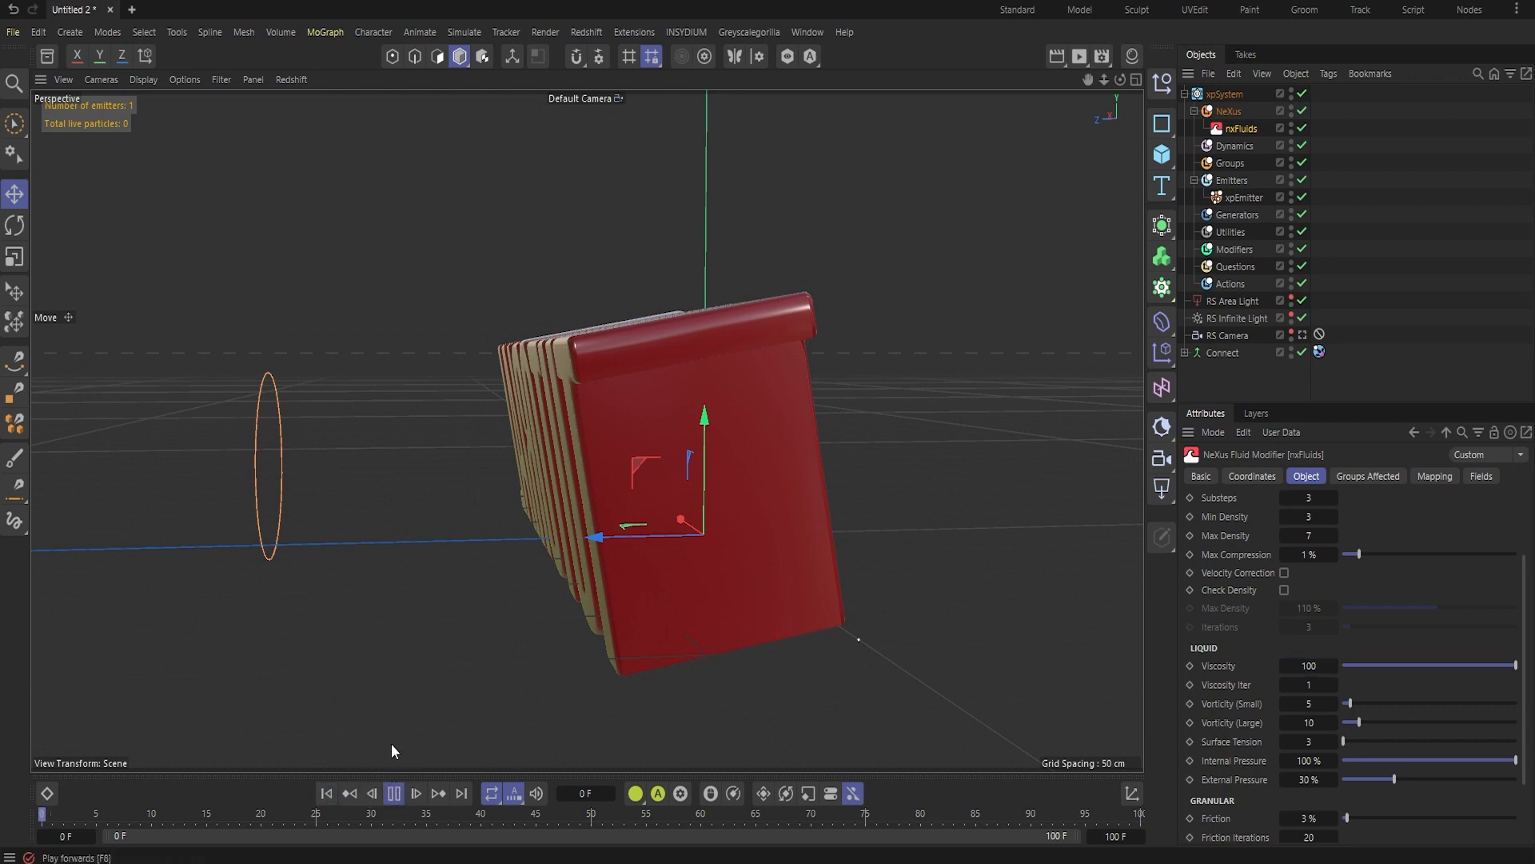
# - Pause the simulation at frame 63 and examine from several angles how the fluid particles clump around the text
pyautogui.click(394, 794)
pyautogui.moveTo(910, 522)
pyautogui.keyDown('alt'); pyautogui.mouseDown()
pyautogui.moveTo(692, 516)
pyautogui.moveTo(787, 521)
pyautogui.moveTo(931, 488)
pyautogui.moveTo(774, 511)
pyautogui.moveTo(912, 496)
pyautogui.mouseUp(); pyautogui.keyUp('alt')
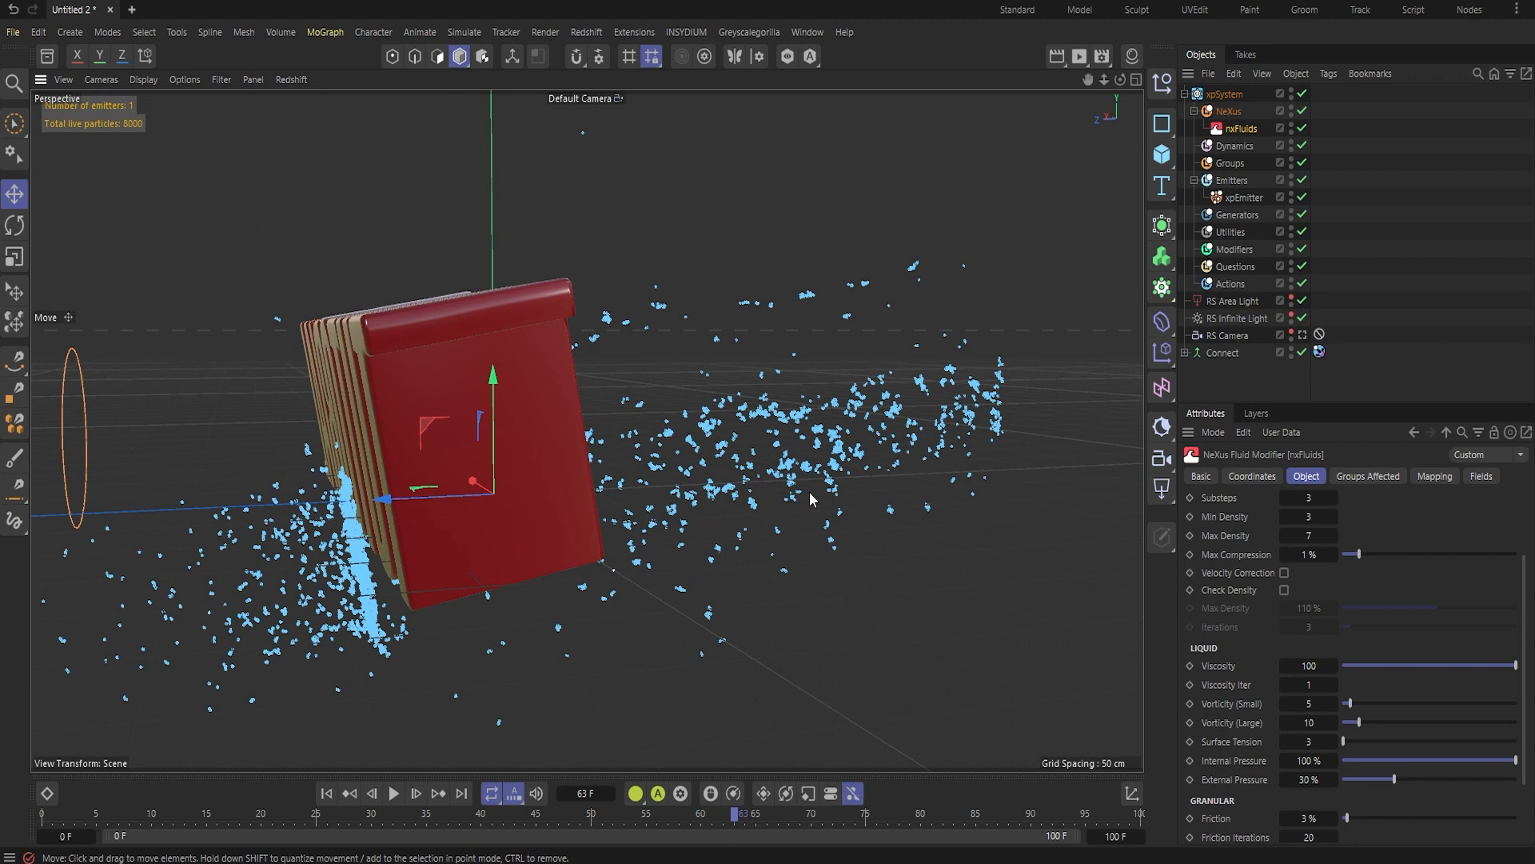
pyautogui.keyDown('alt'); pyautogui.moveTo(812, 498); pyautogui.dragTo(566, 451); pyautogui.keyUp('alt')
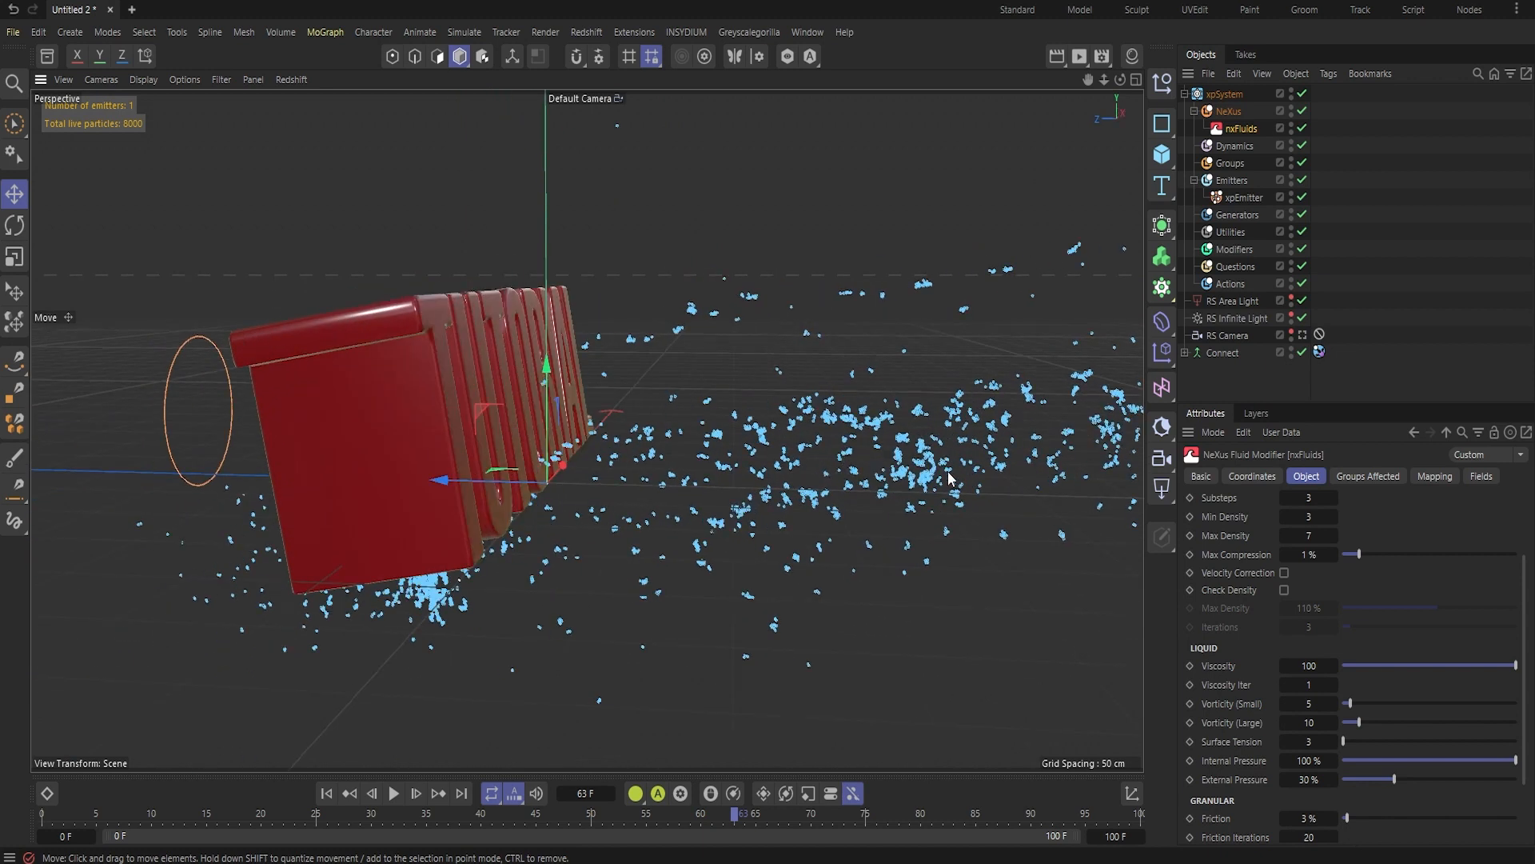
pyautogui.keyDown('alt'); pyautogui.moveTo(849, 466); pyautogui.dragTo(879, 472); pyautogui.keyUp('alt')
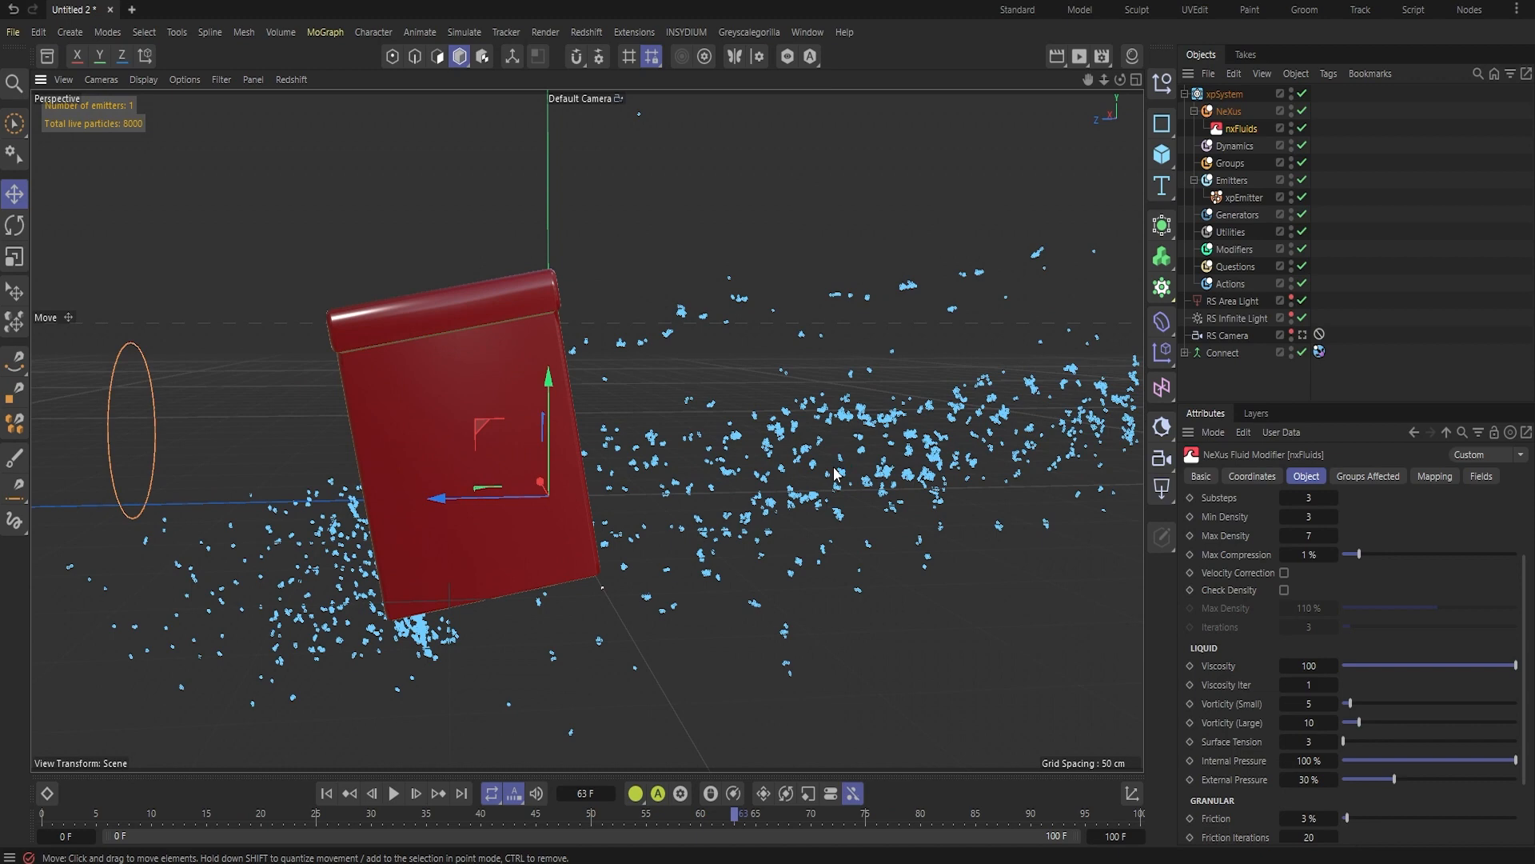
pyautogui.keyDown('alt'); pyautogui.moveTo(729, 497); pyautogui.dragTo(800, 472); pyautogui.keyUp('alt')
pyautogui.keyDown('alt'); pyautogui.moveTo(800, 472); pyautogui.dragTo(693, 568, button='right'); pyautogui.keyUp('alt')
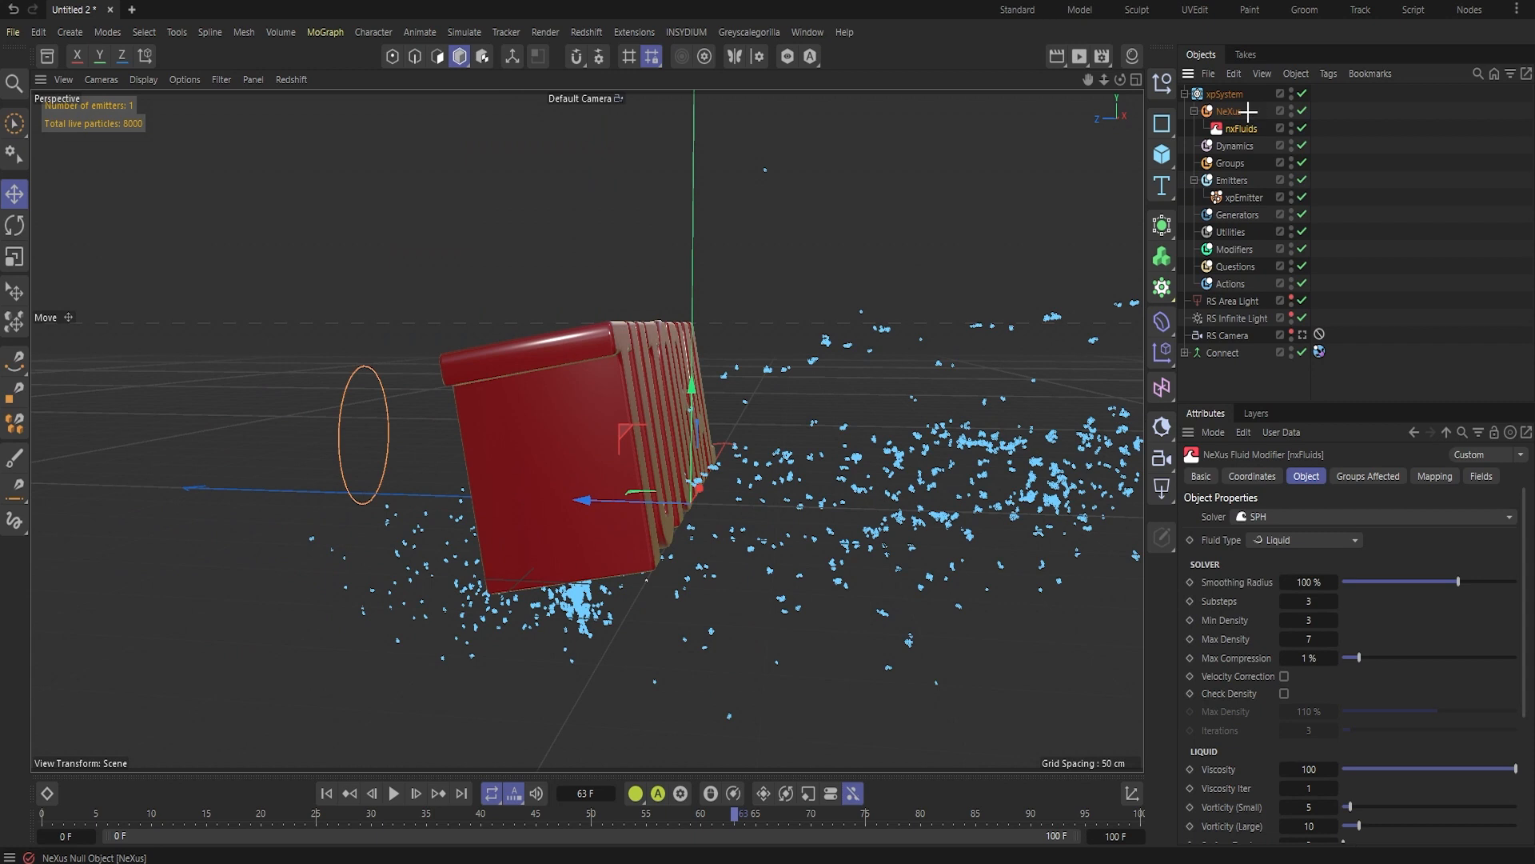
# - Add an nxConstraints modifier to the NeXus folder of the X-Particles system and rewind to the first frame
pyautogui.click(1251, 115)
pyautogui.click(1230, 112)
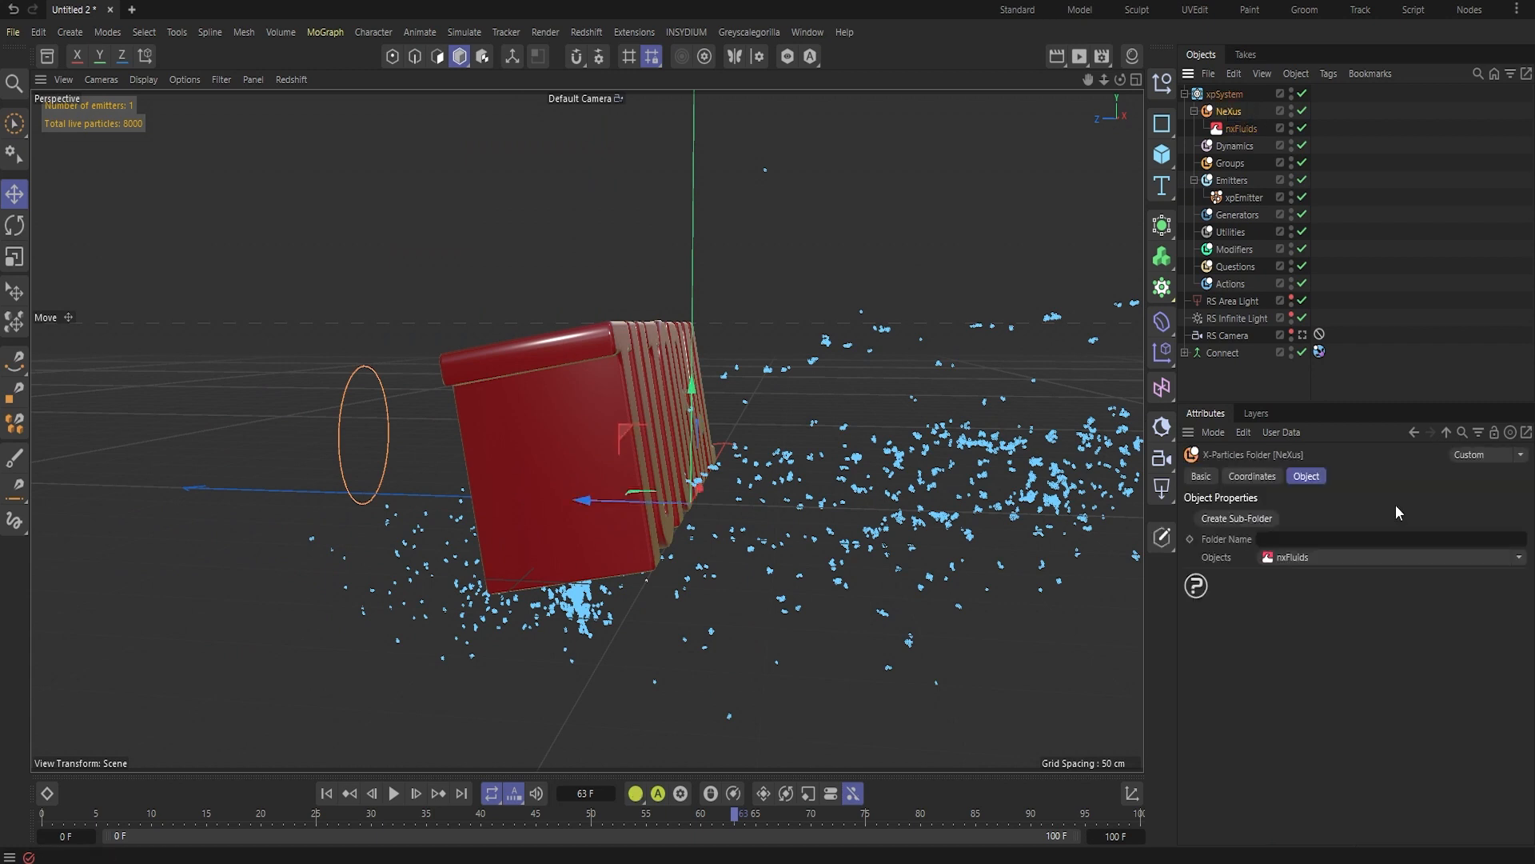
pyautogui.click(1519, 557)
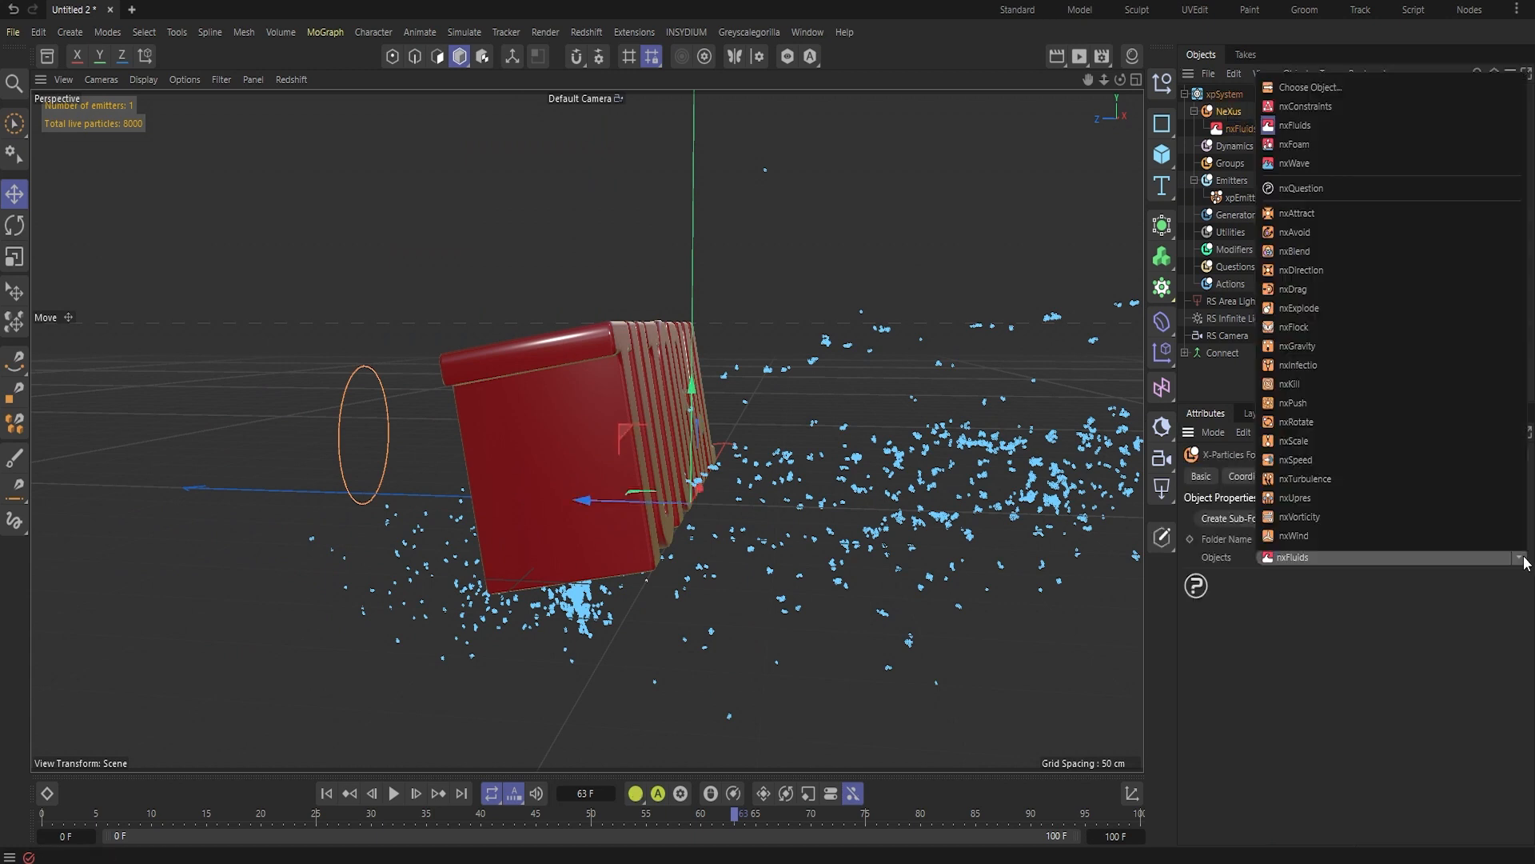
pyautogui.click(1330, 112)
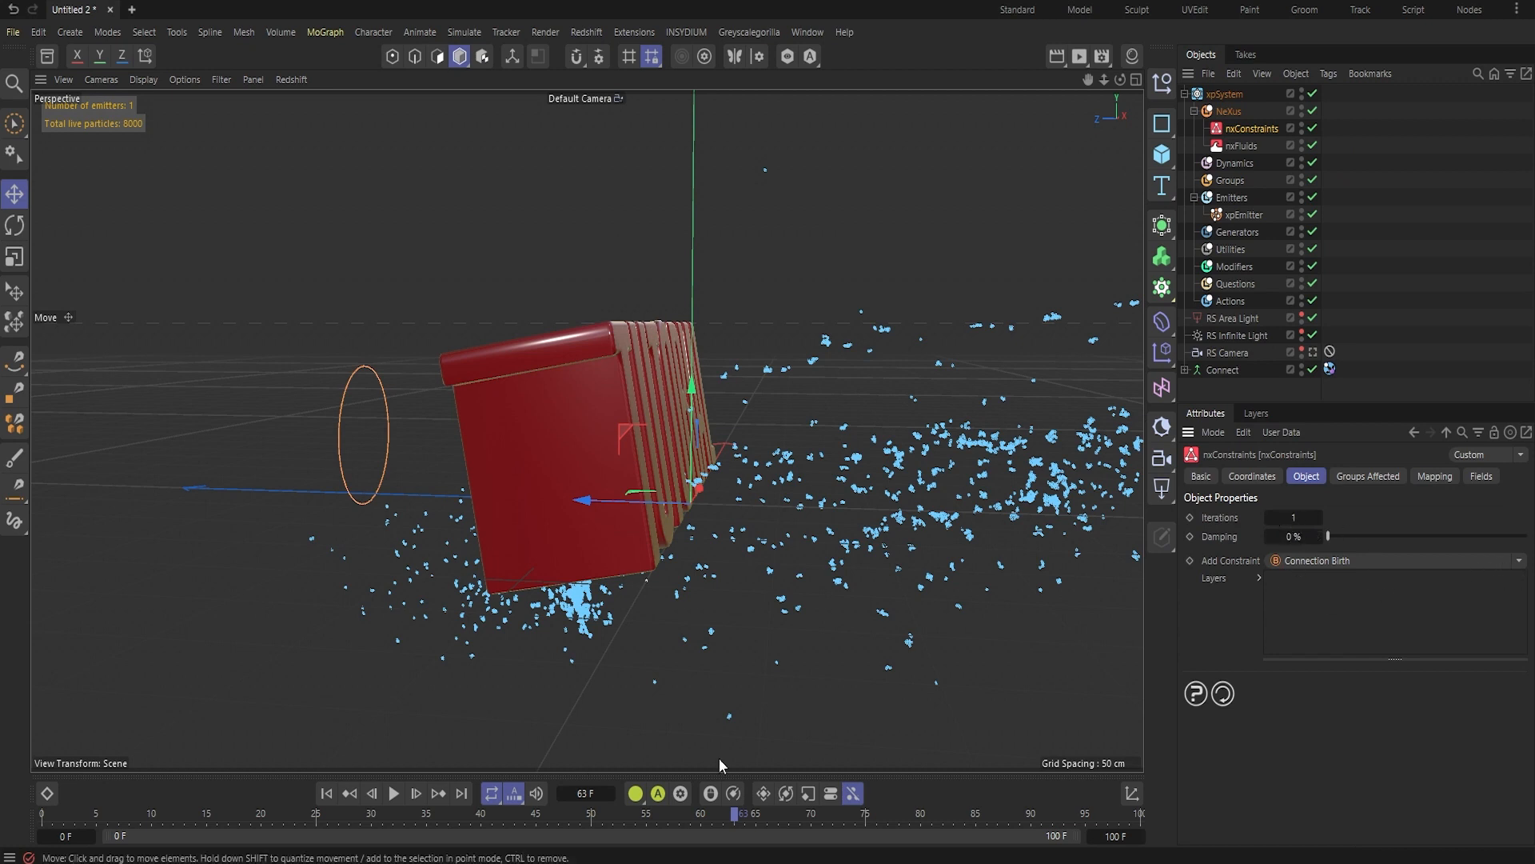
pyautogui.hotkey('shift', 'f')
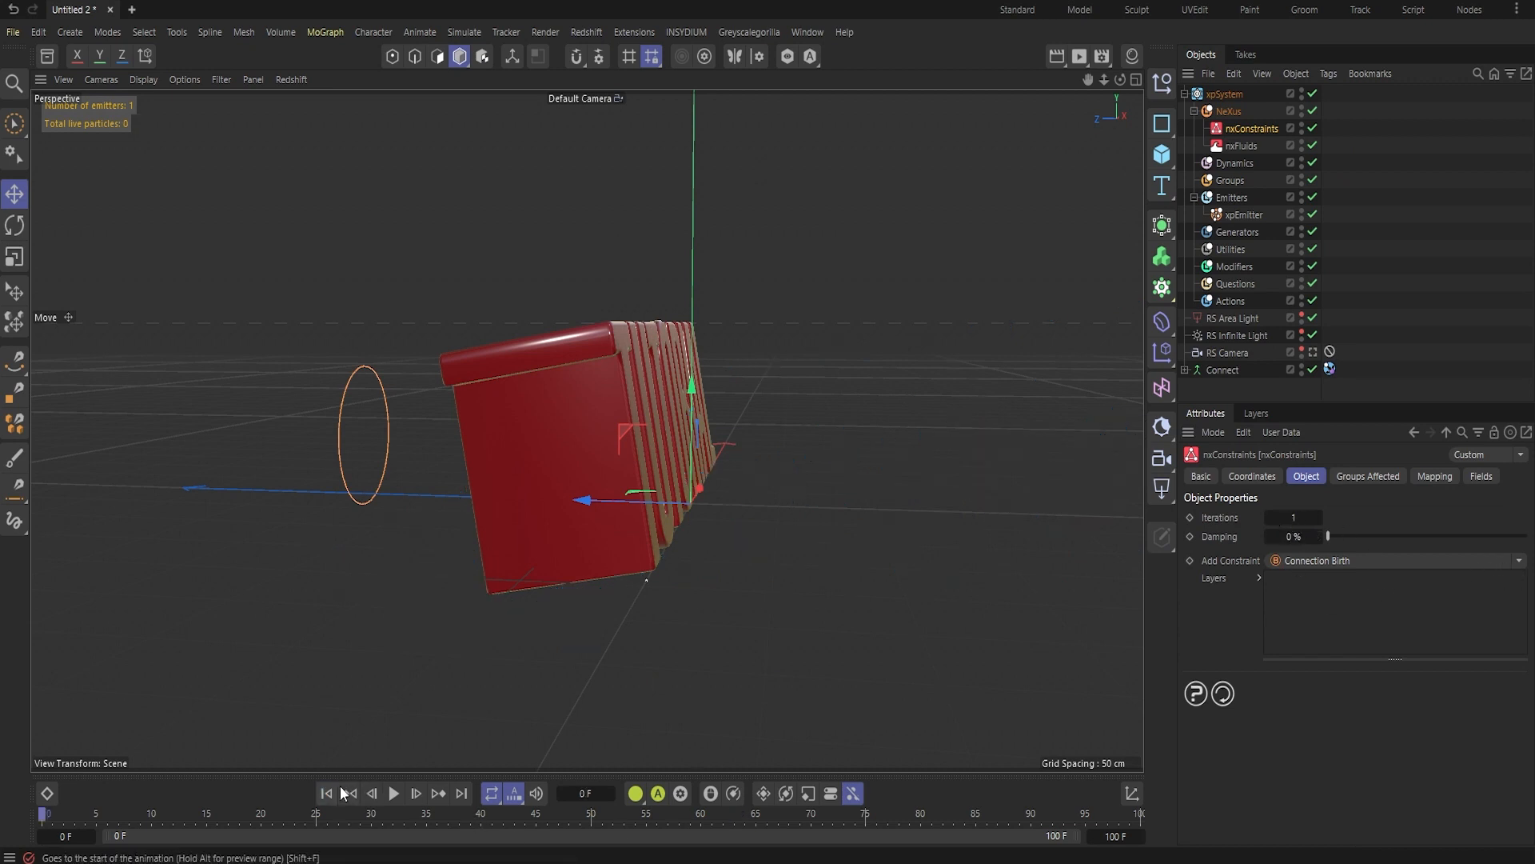
# - Enable Display Constraints in the xpEmitter's particle display settings
pyautogui.click(1255, 218)
pyautogui.click(1206, 497)
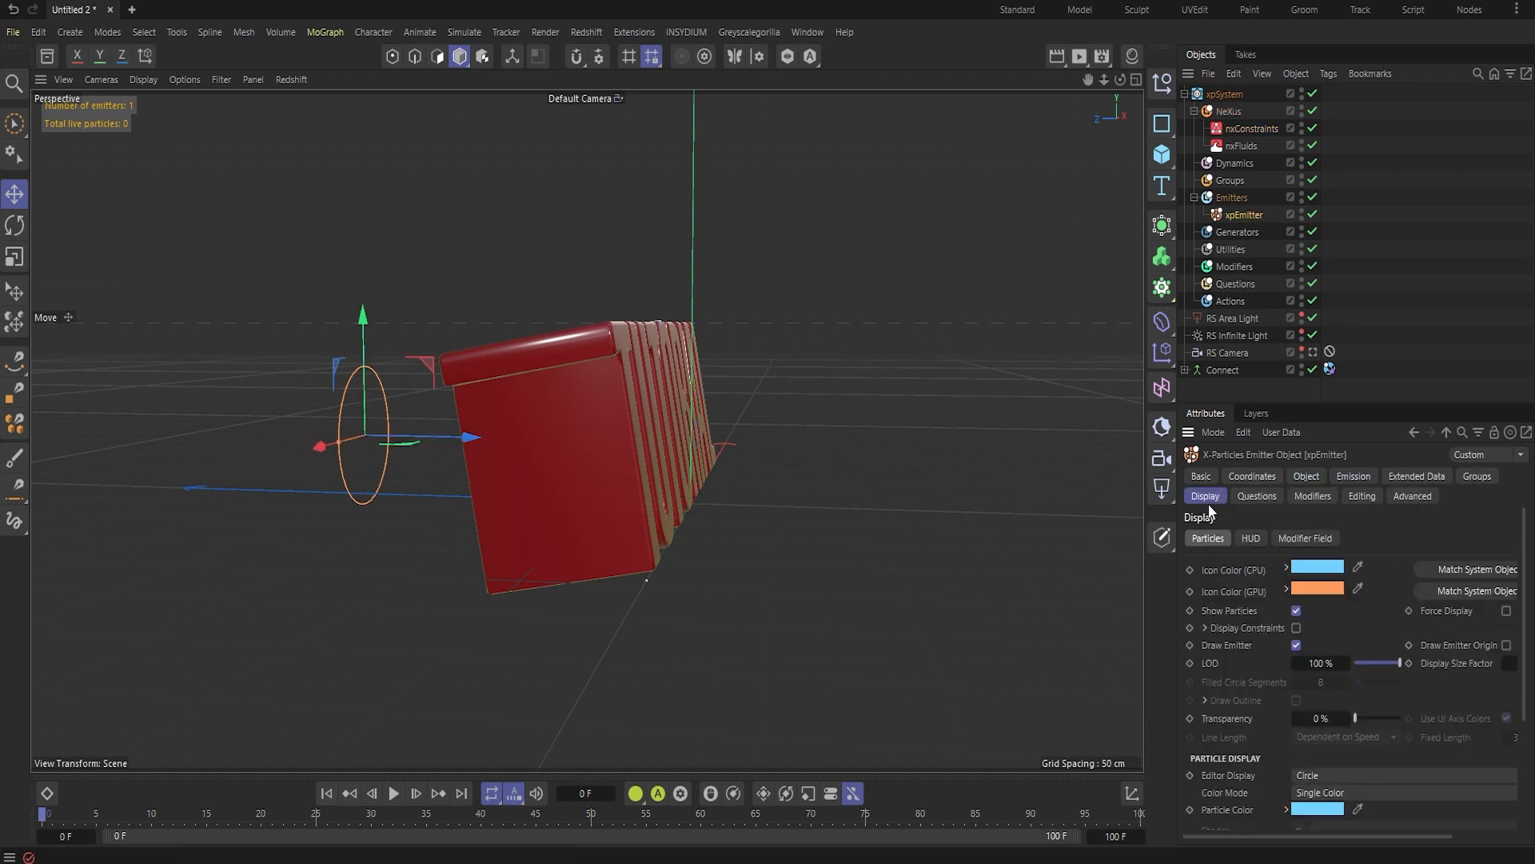
pyautogui.click(1296, 630)
# - Add a Connection Birth constraint to nxConstraints with a connection limit of 5 and a radius of 25 cm
pyautogui.click(1257, 128)
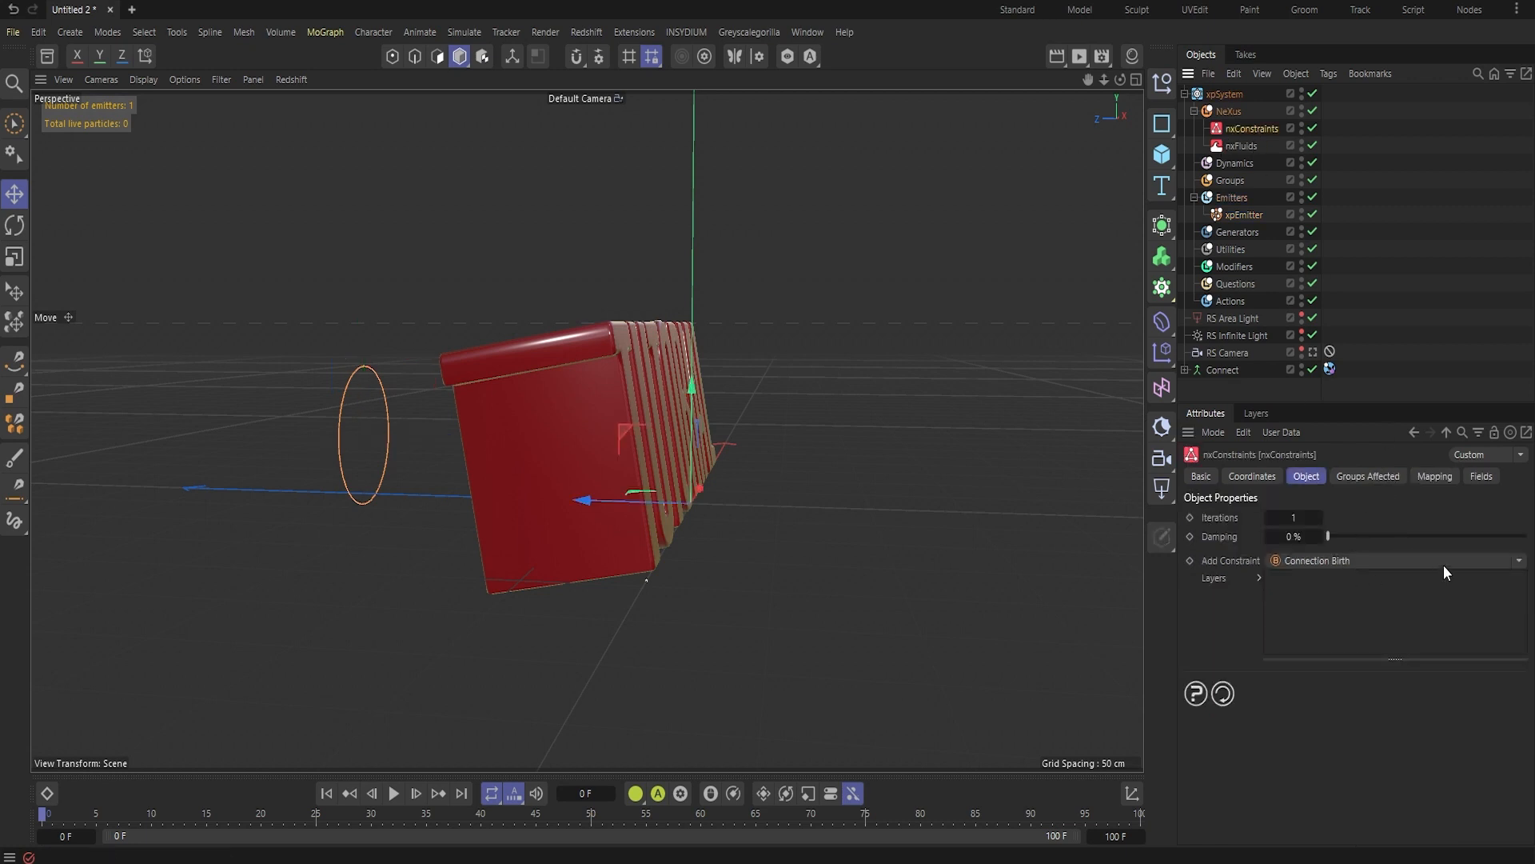
pyautogui.click(1491, 564)
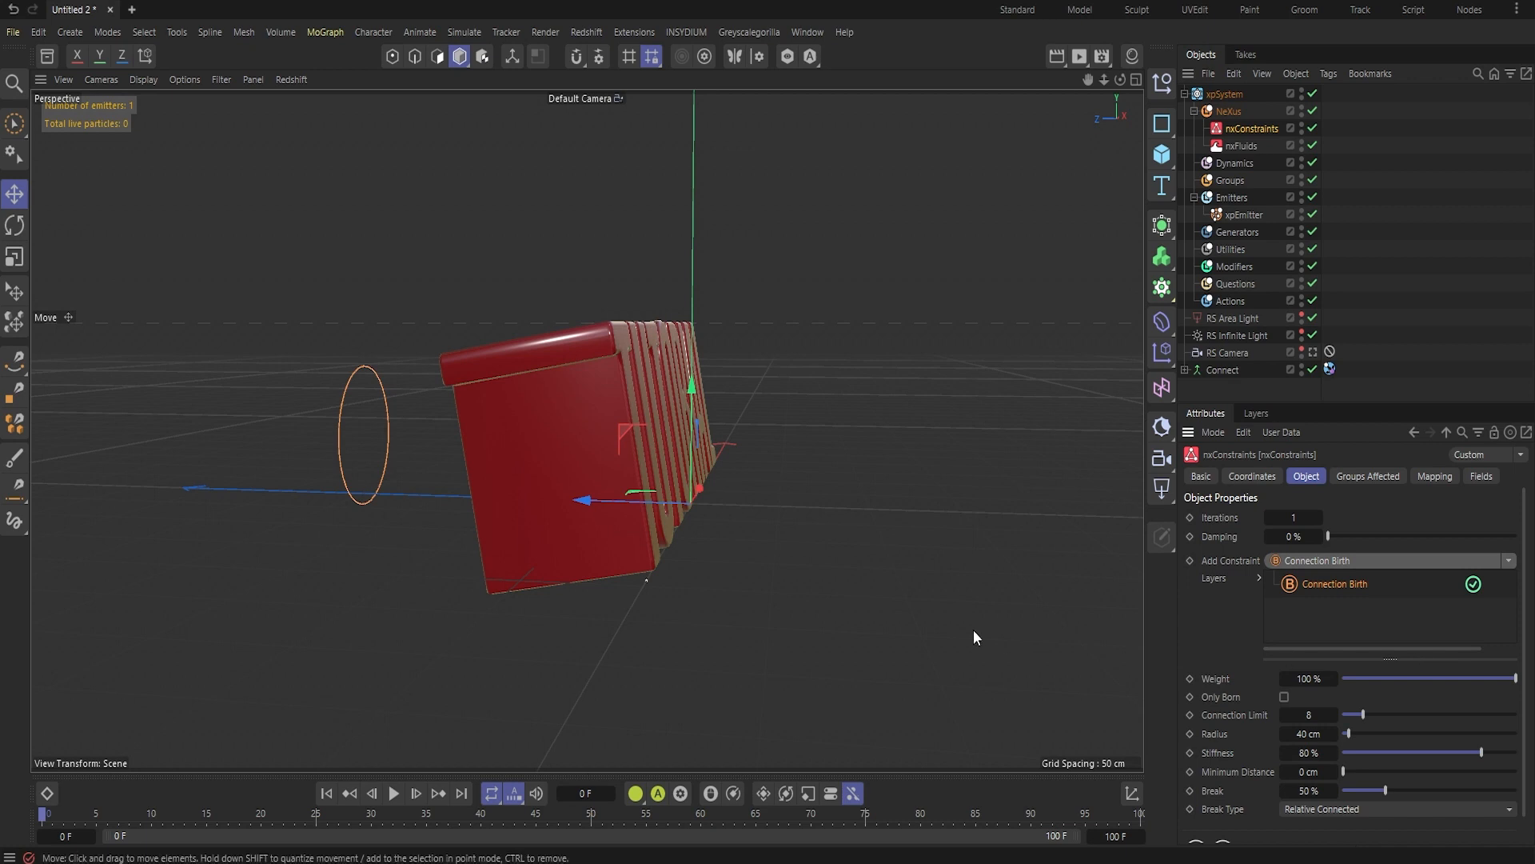
pyautogui.click(1308, 714)
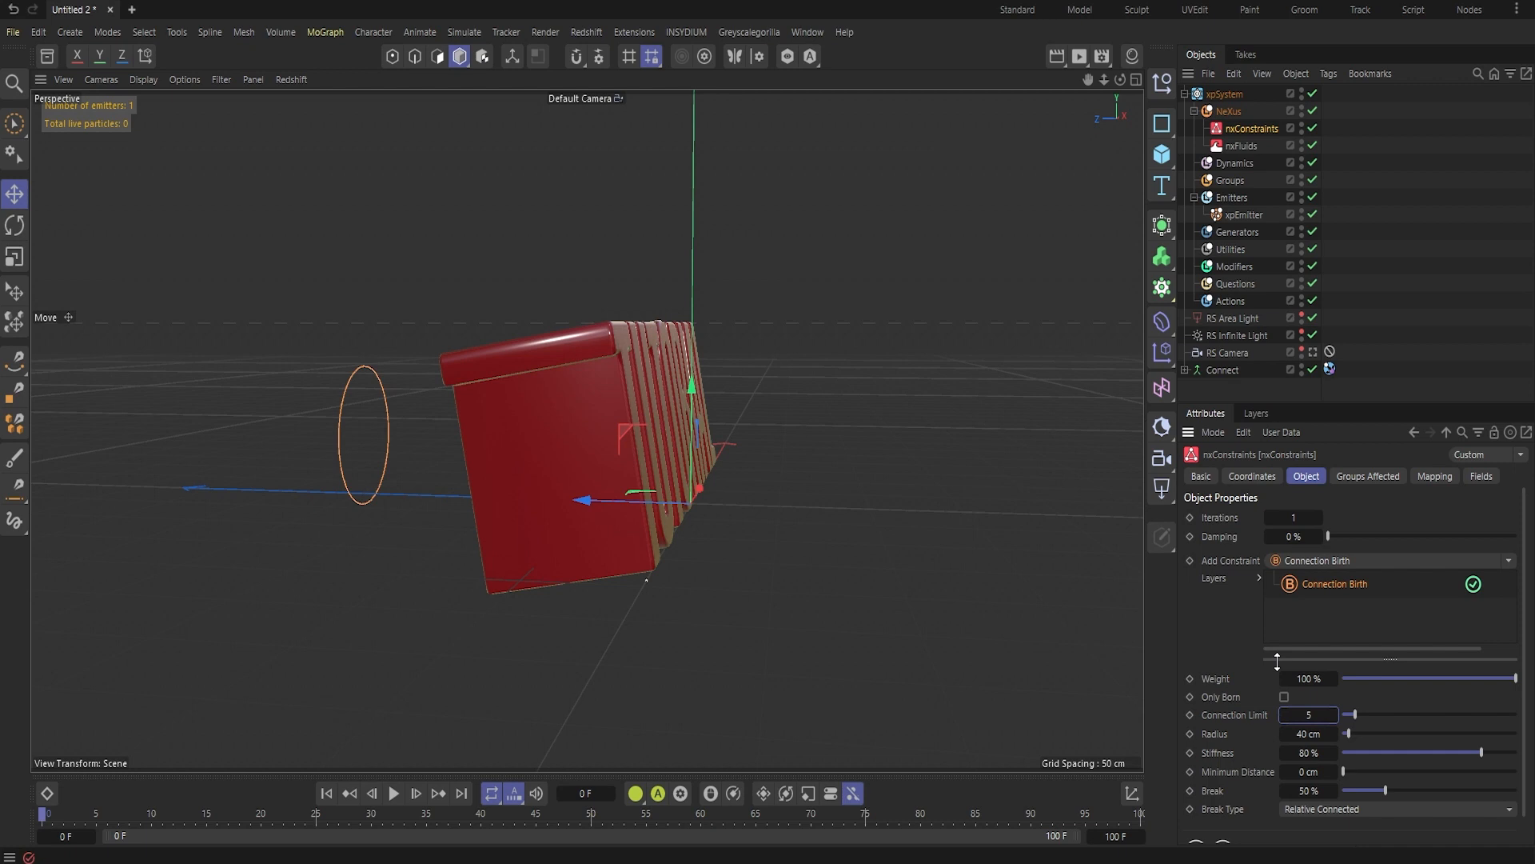
pyautogui.click(1304, 733)
pyautogui.write('25')
pyautogui.press('Return')
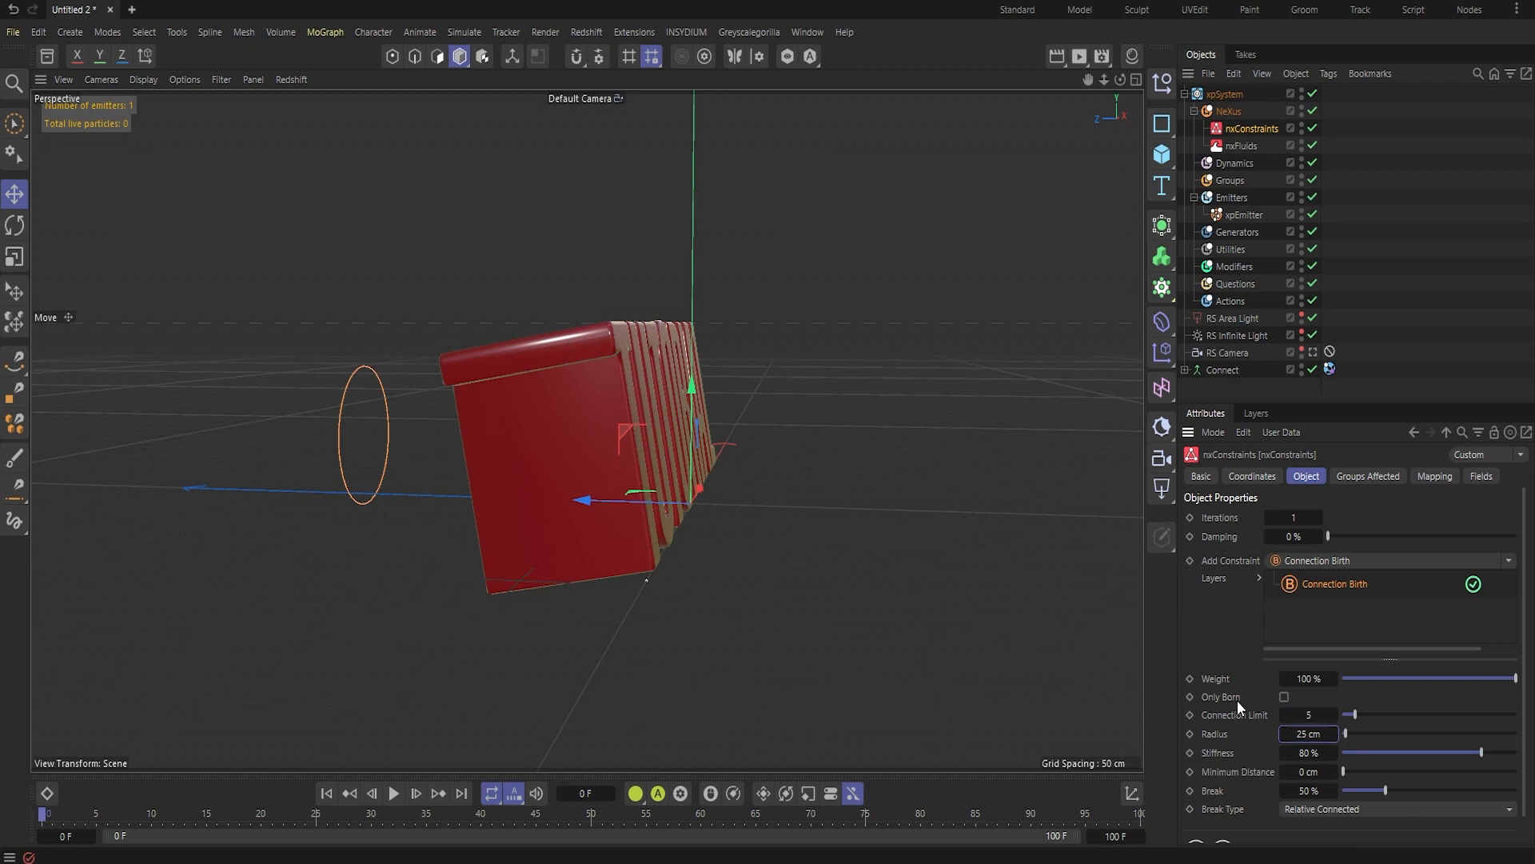
# - Set the Connection Birth constraint's stiffness to 20% and its break value to 100%
pyautogui.press('Tab')
pyautogui.write('20')
pyautogui.press('Return')
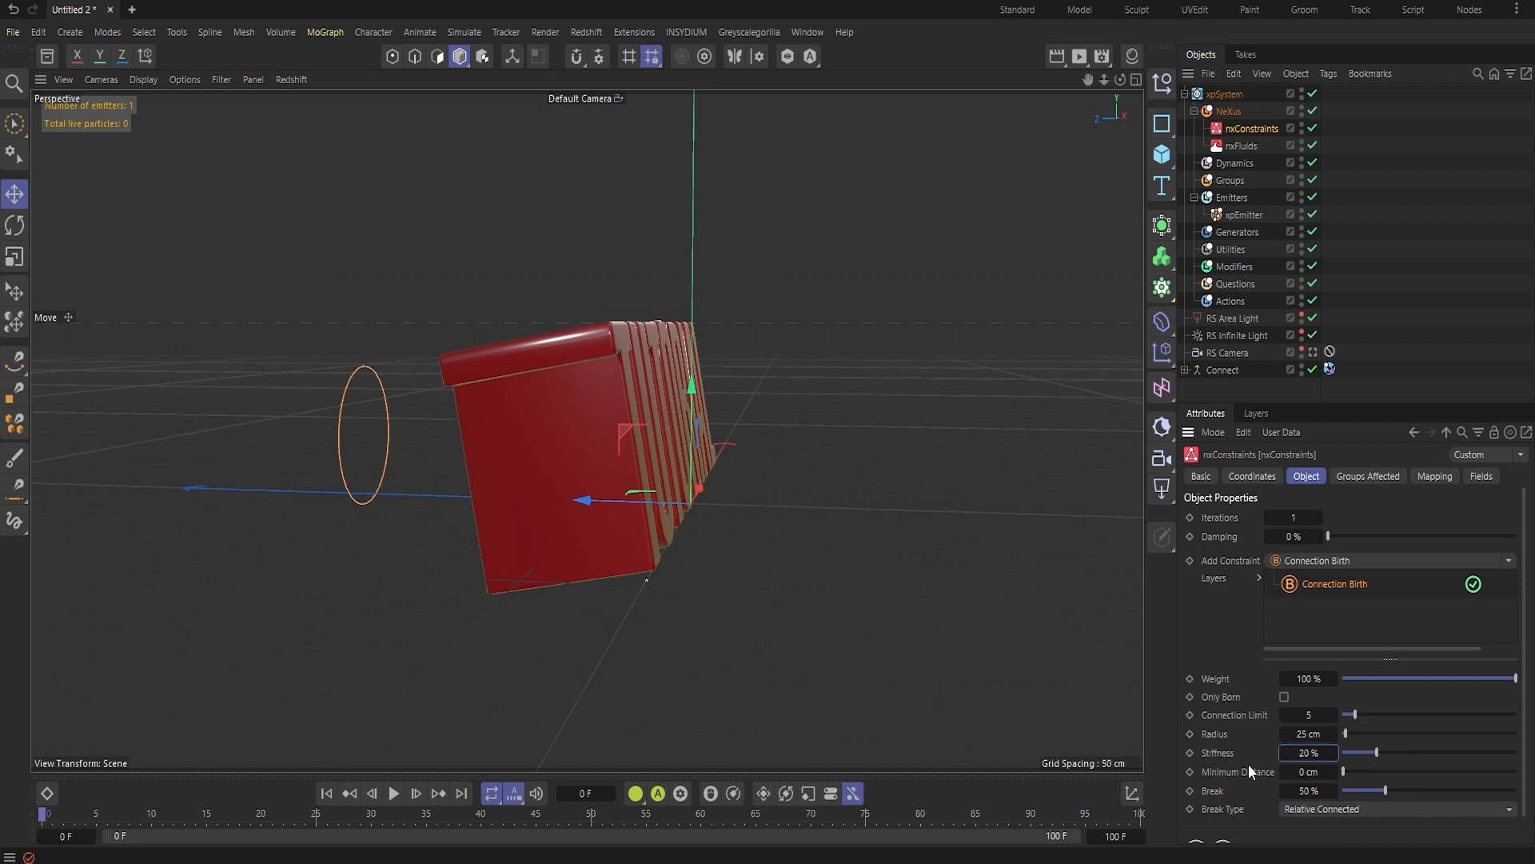
pyautogui.click(1283, 786)
pyautogui.write('100')
pyautogui.press('Return')
# - Play the simulation through to frame 100 and examine the constraint connections between particles up close and around the text
pyautogui.moveTo(775, 563)
pyautogui.keyDown('alt'); pyautogui.mouseDown()
pyautogui.moveTo(684, 569)
pyautogui.moveTo(771, 574)
pyautogui.mouseUp(); pyautogui.keyUp('alt')
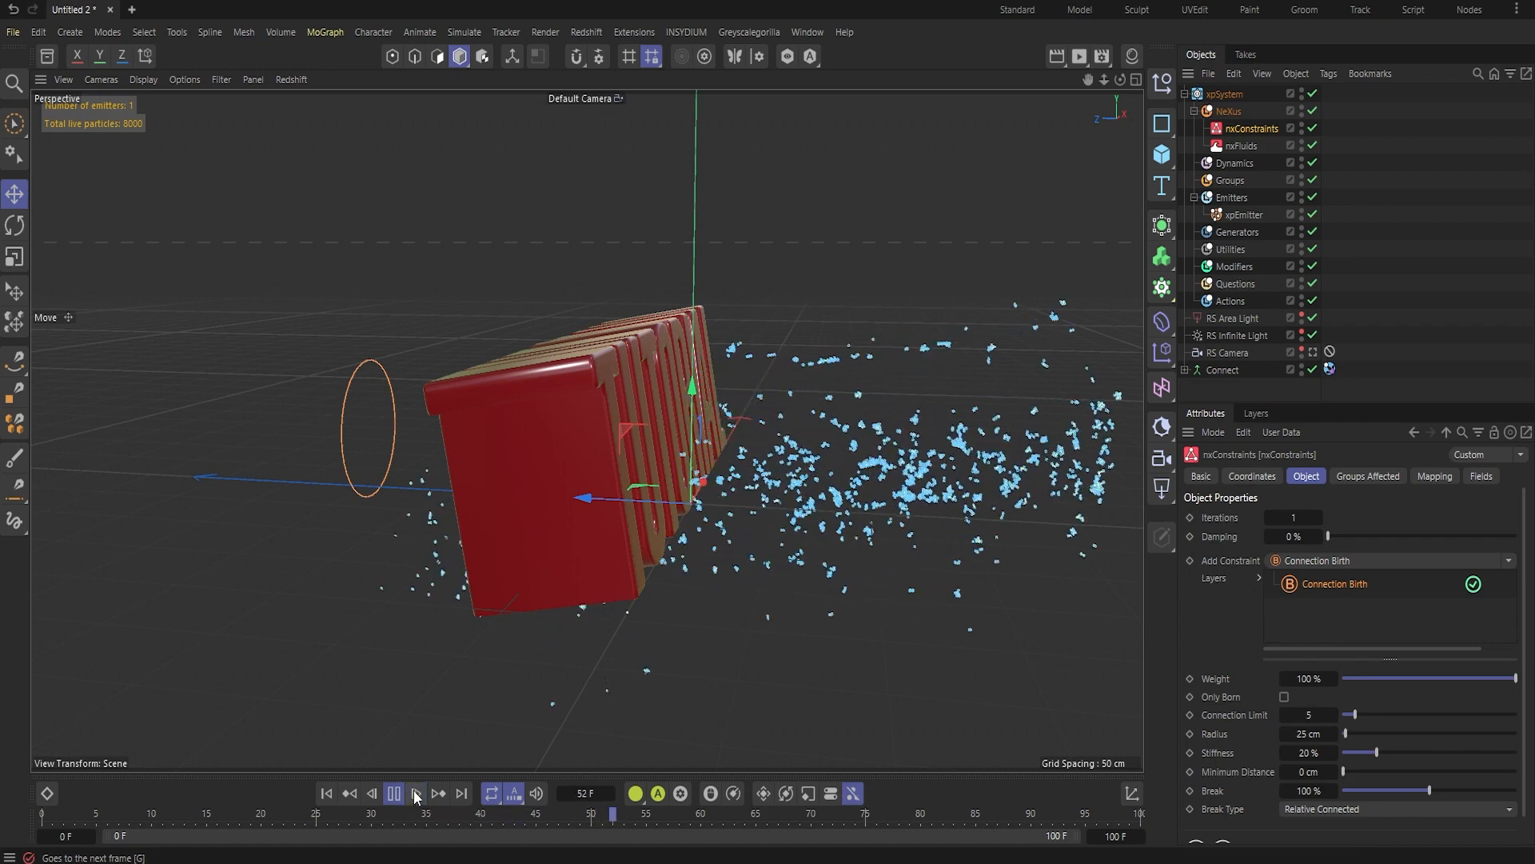
pyautogui.click(391, 798)
pyautogui.keyDown('alt'); pyautogui.moveTo(554, 674); pyautogui.dragTo(842, 591); pyautogui.keyUp('alt')
pyautogui.scroll(12, 554, 673)
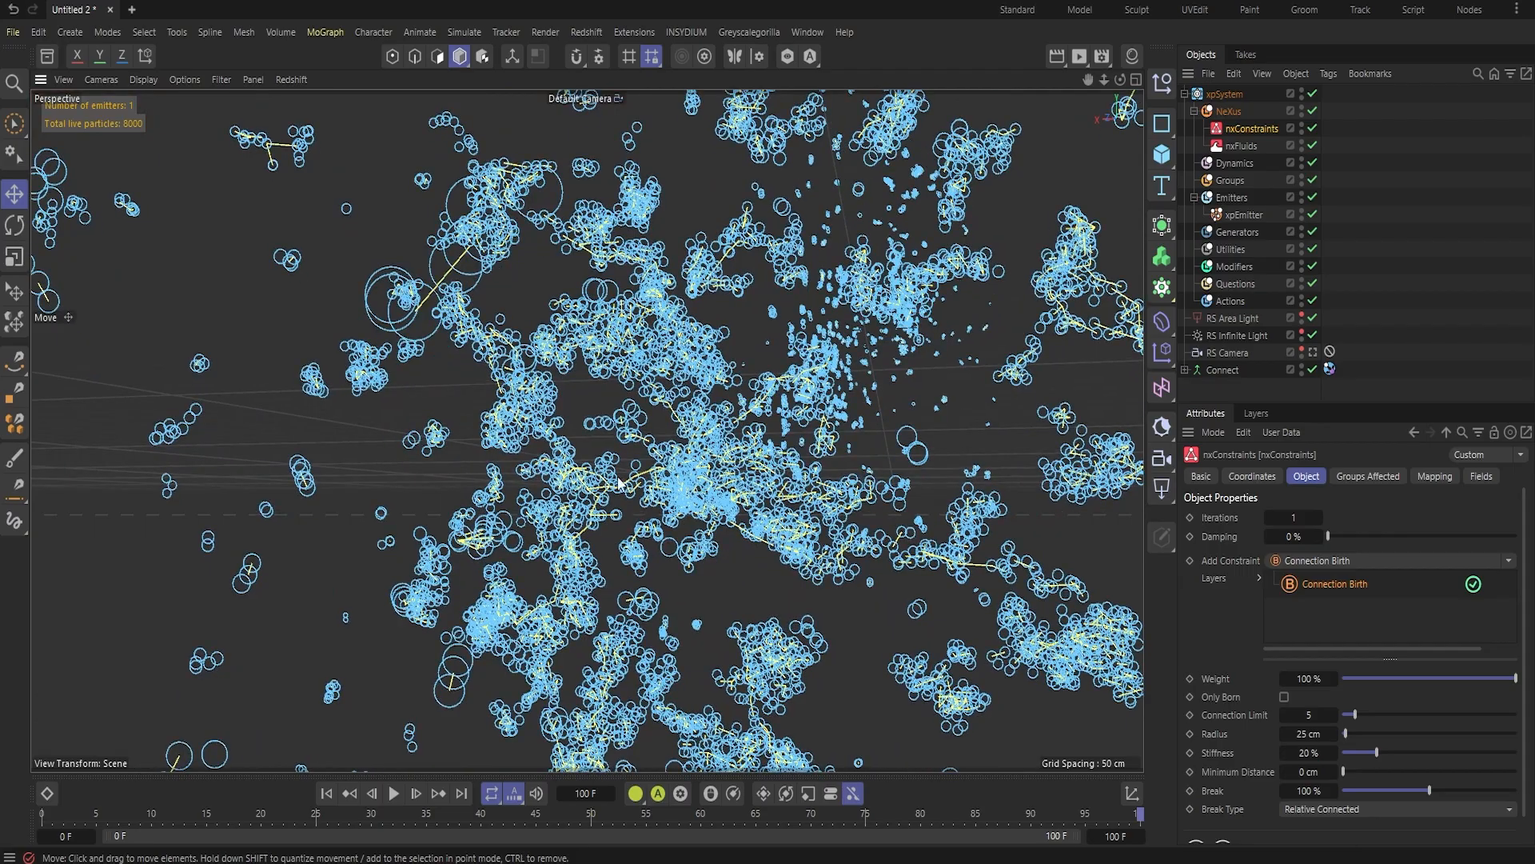
pyautogui.scroll(5, 554, 387)
pyautogui.scroll(3, 560, 392)
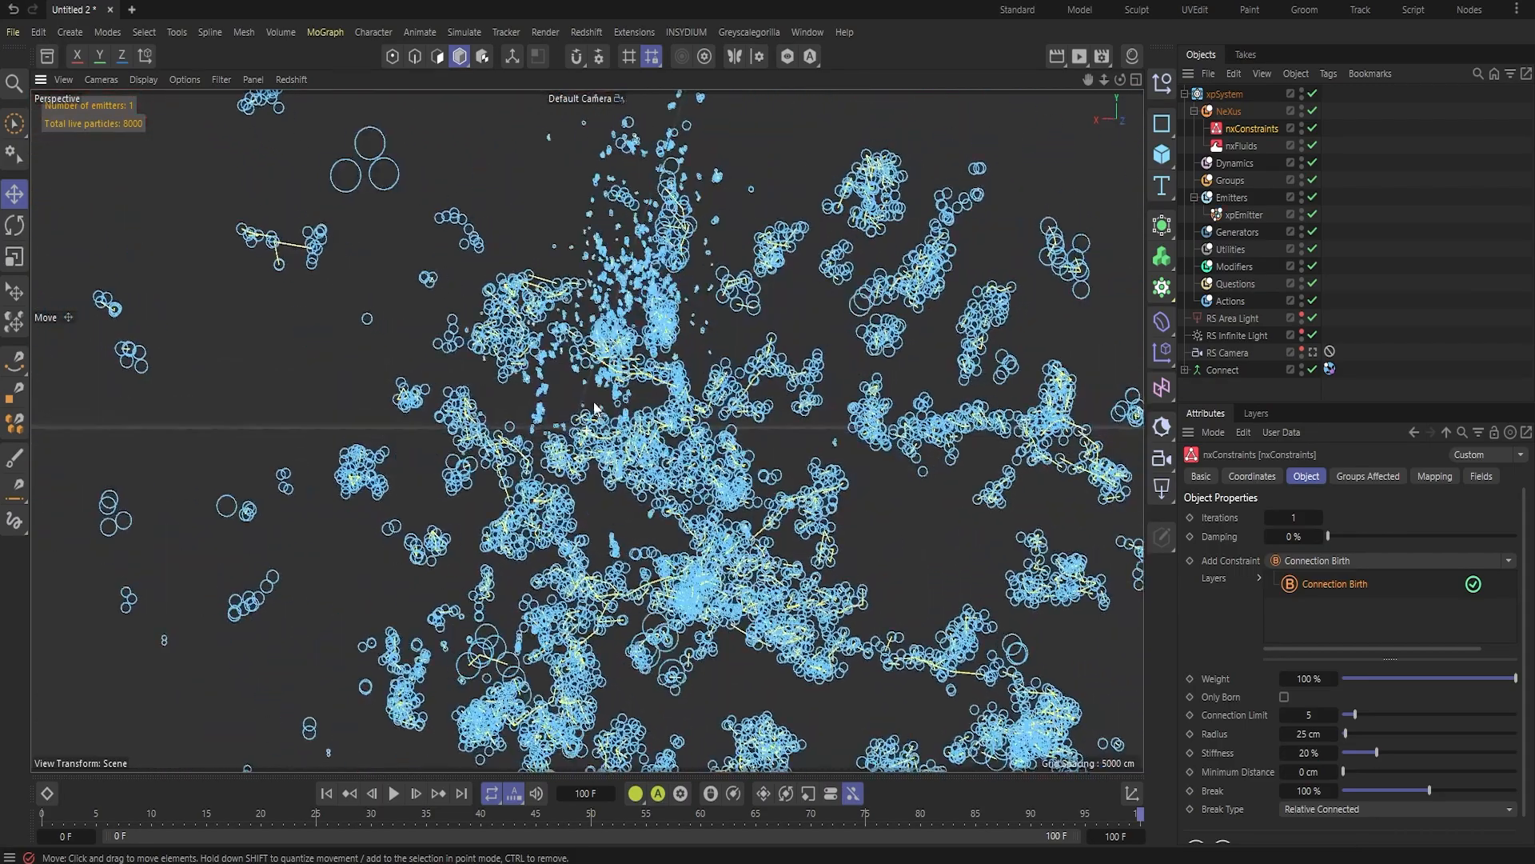
pyautogui.scroll(3, 734, 350)
pyautogui.scroll(-10, 970, 424)
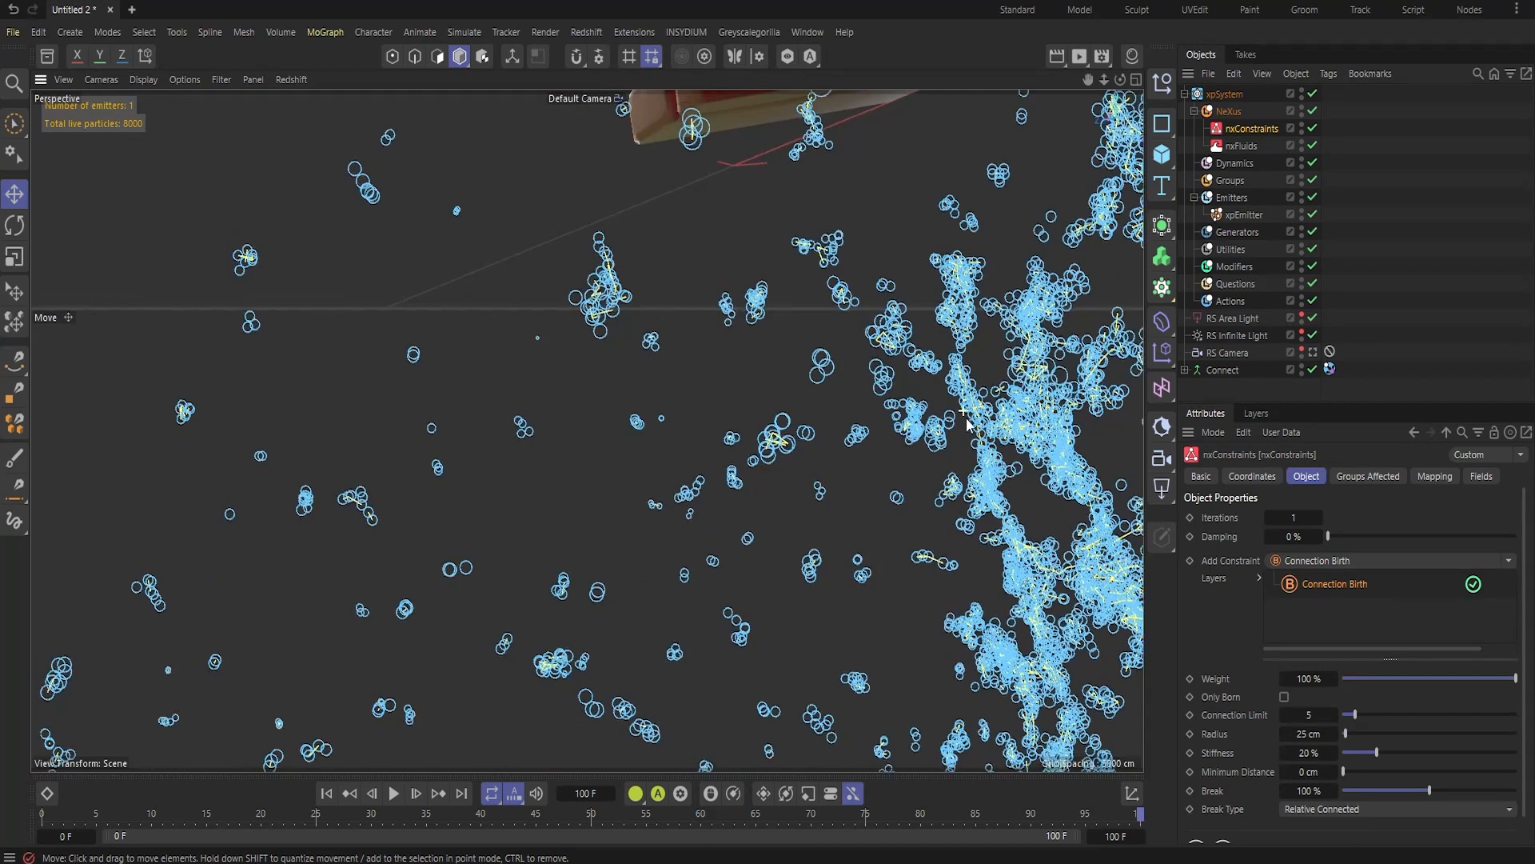
pyautogui.keyDown('alt'); pyautogui.moveTo(970, 424); pyautogui.dragTo(298, 517); pyautogui.keyUp('alt')
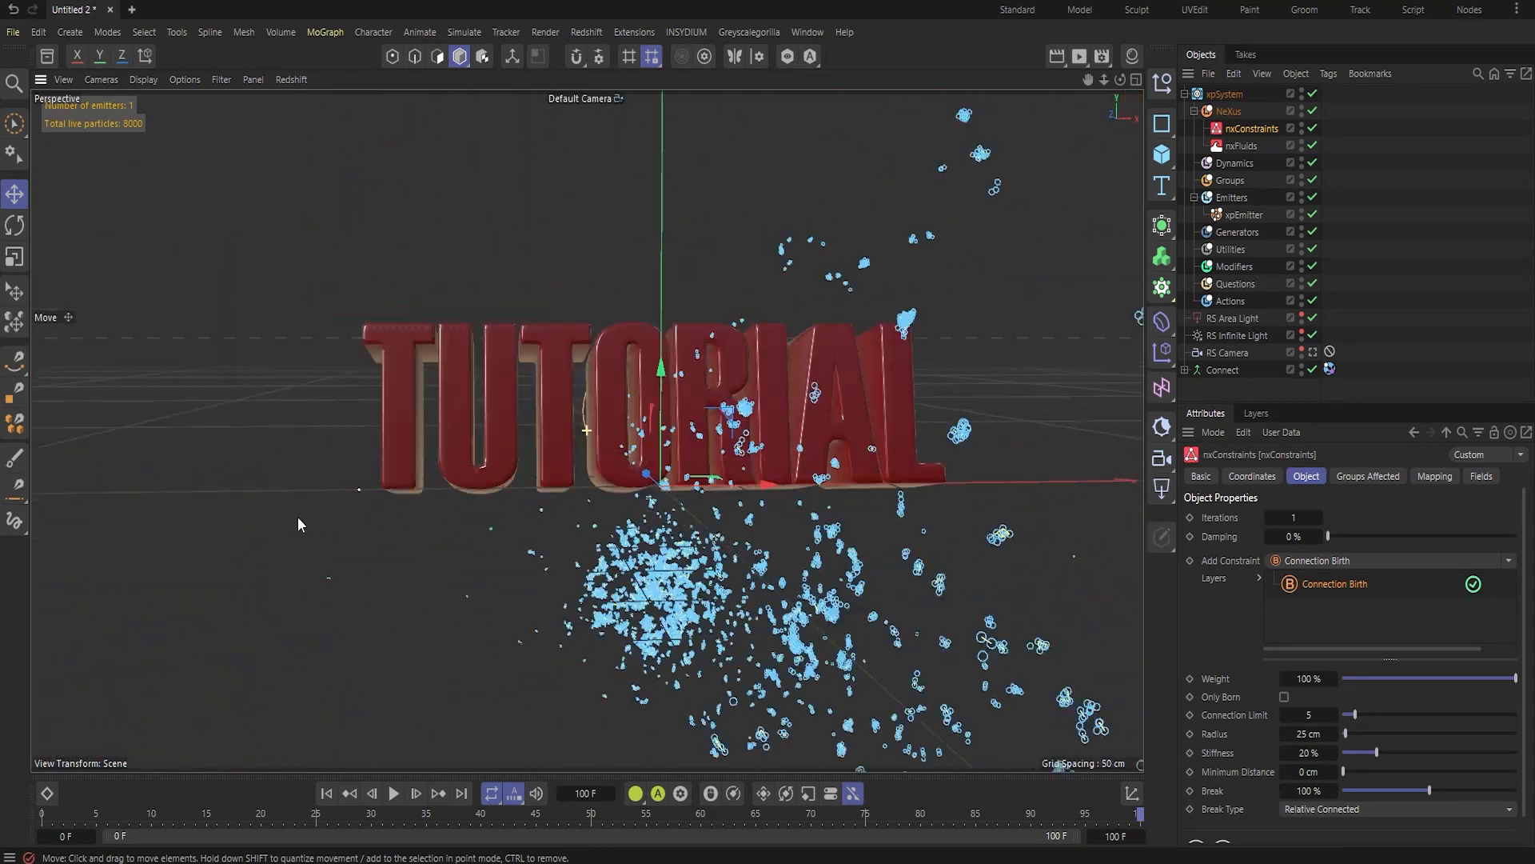
# - Look through the RS Camera and replay the constrained simulation from the start, stopping at frame 47
pyautogui.click(1313, 352)
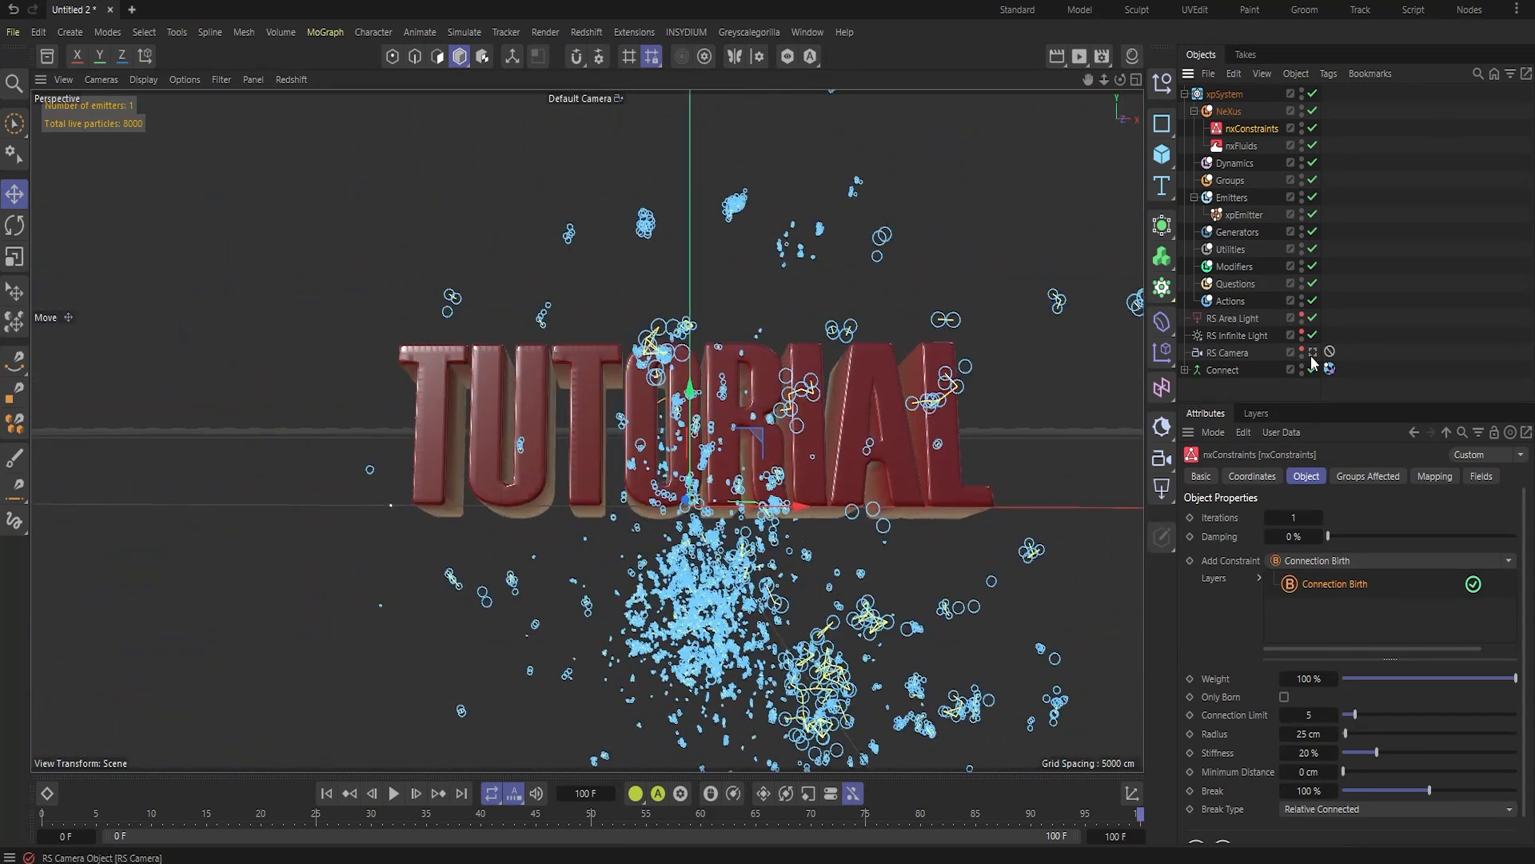
pyautogui.click(336, 800)
pyautogui.click(395, 791)
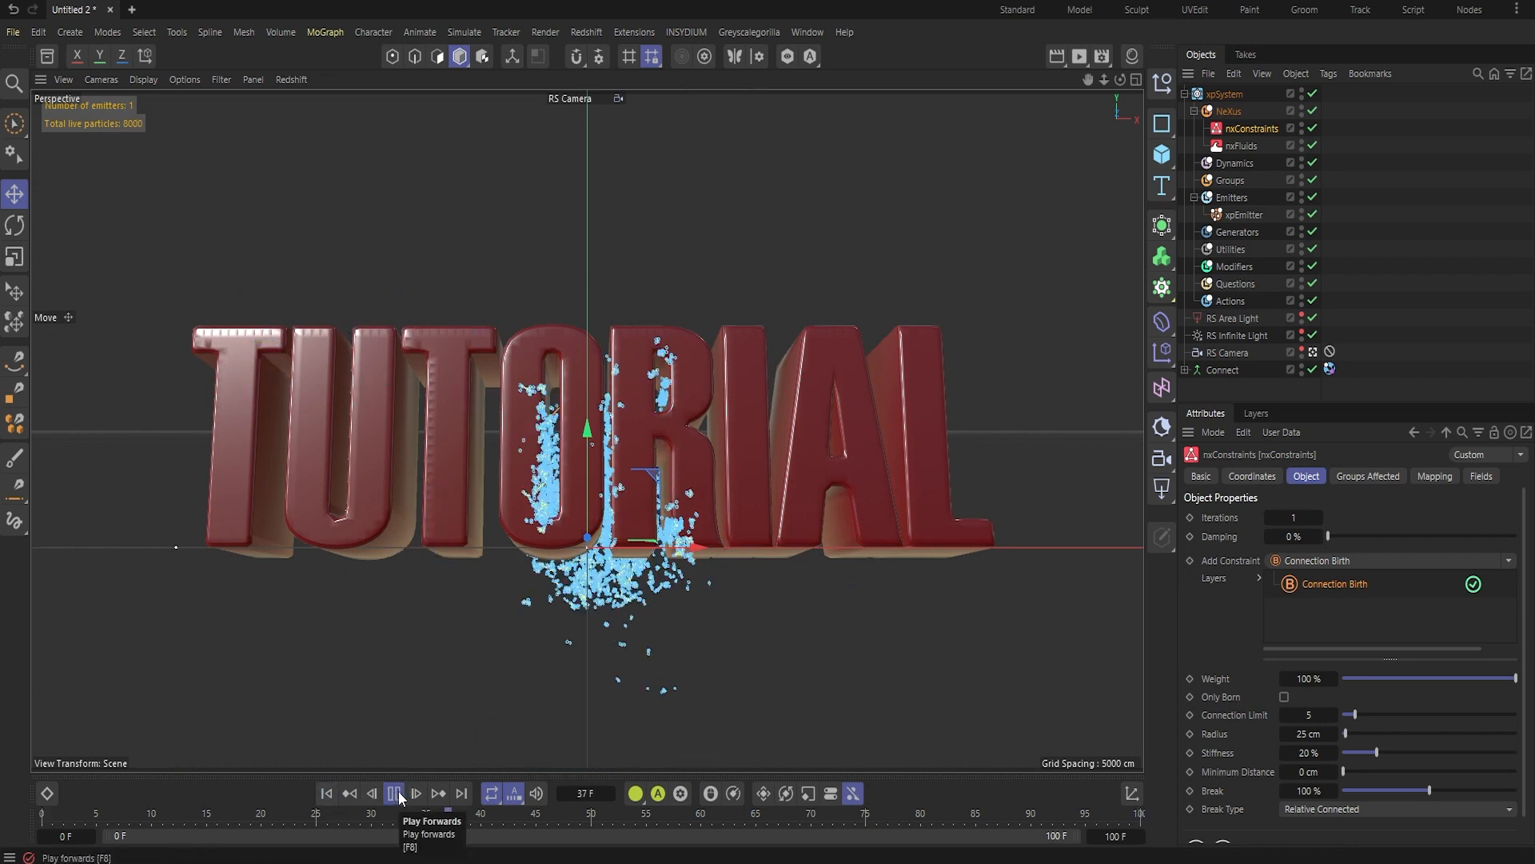
pyautogui.click(399, 790)
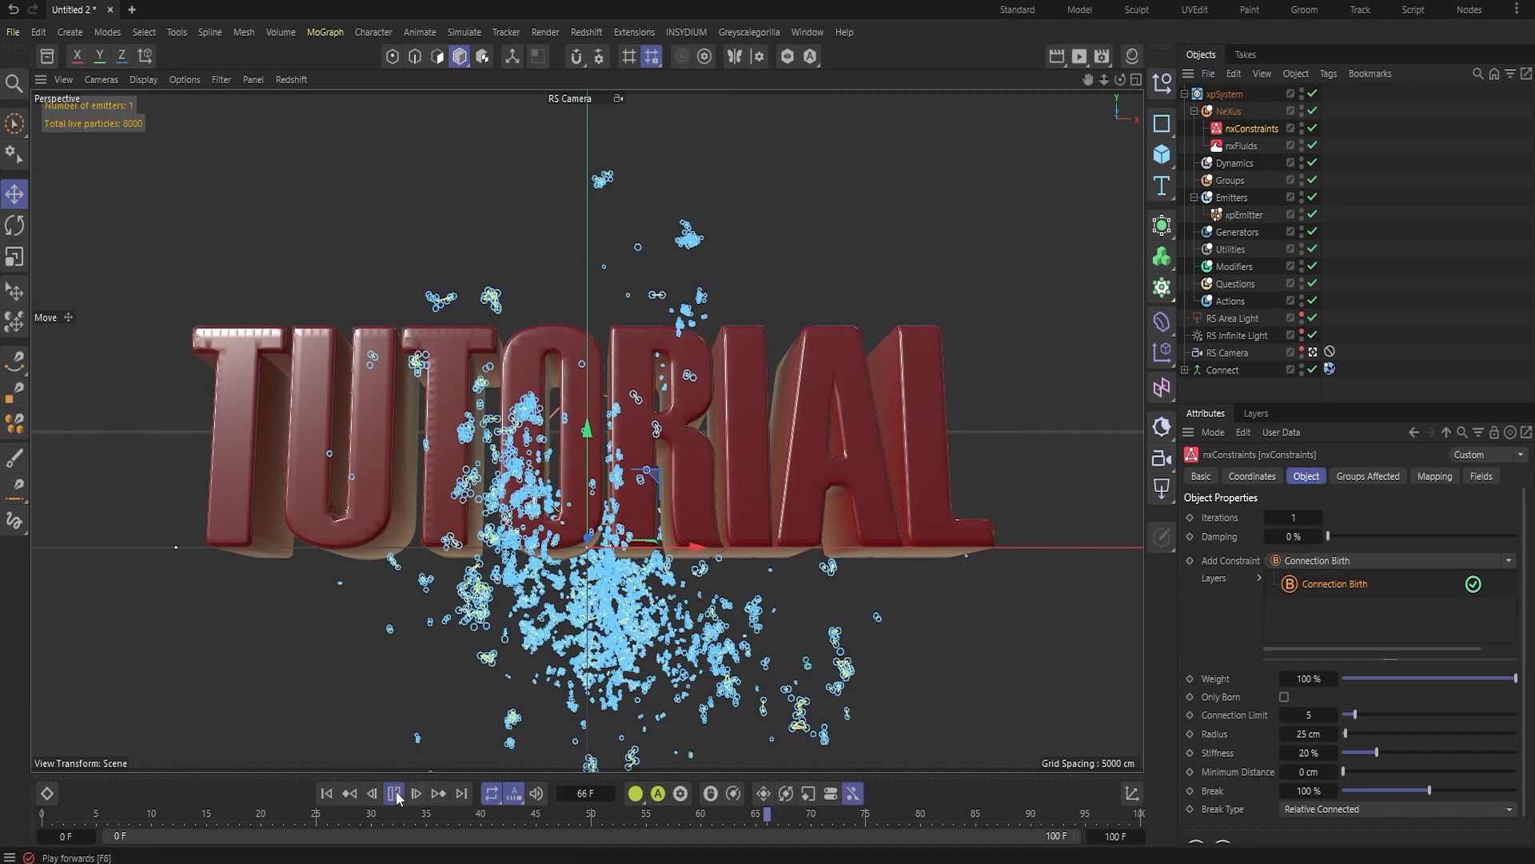
pyautogui.click(396, 793)
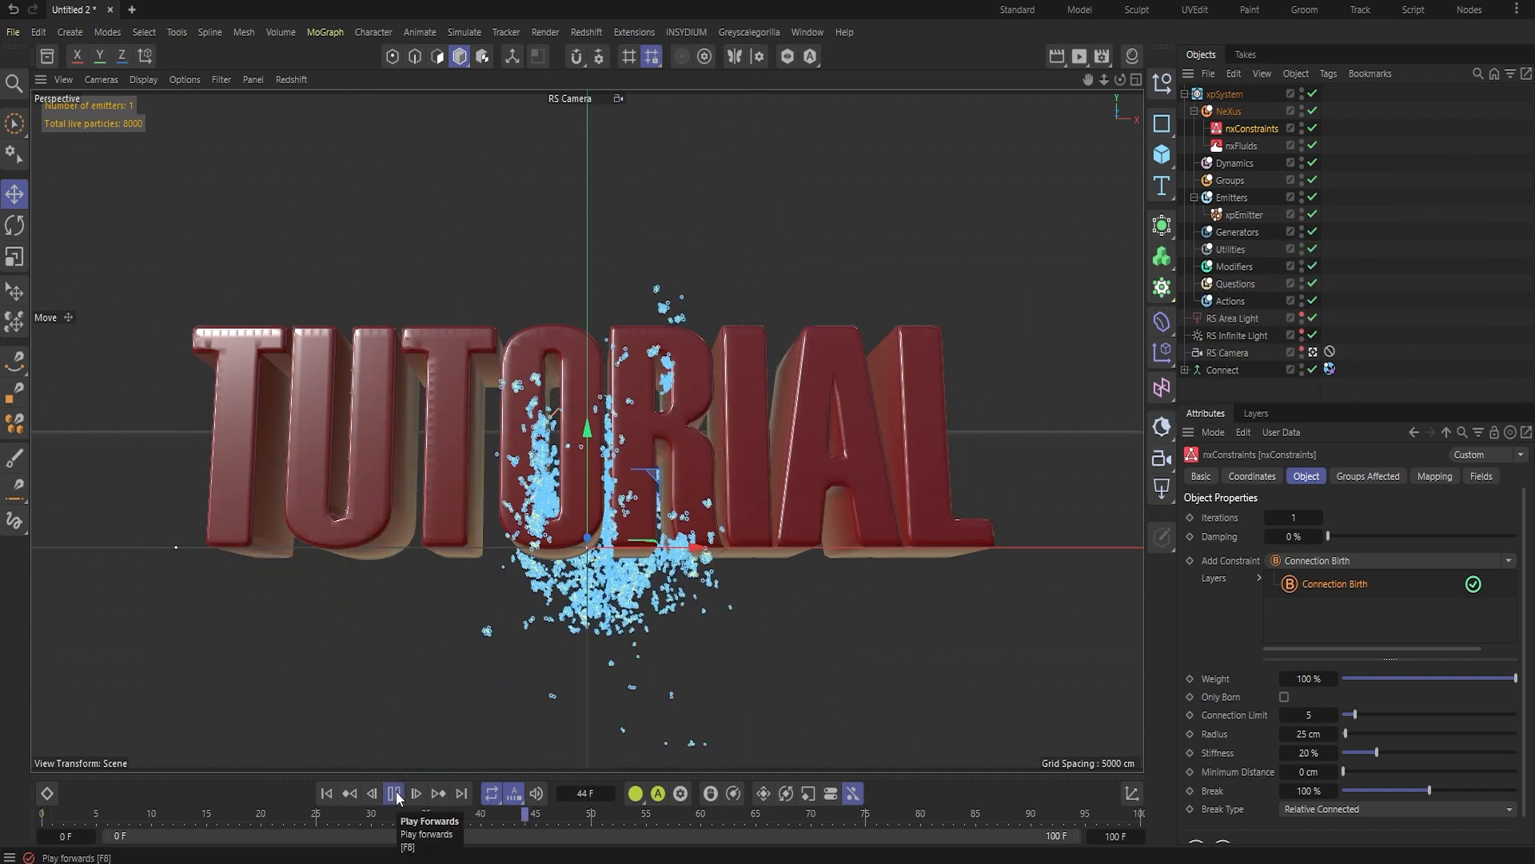
pyautogui.click(395, 792)
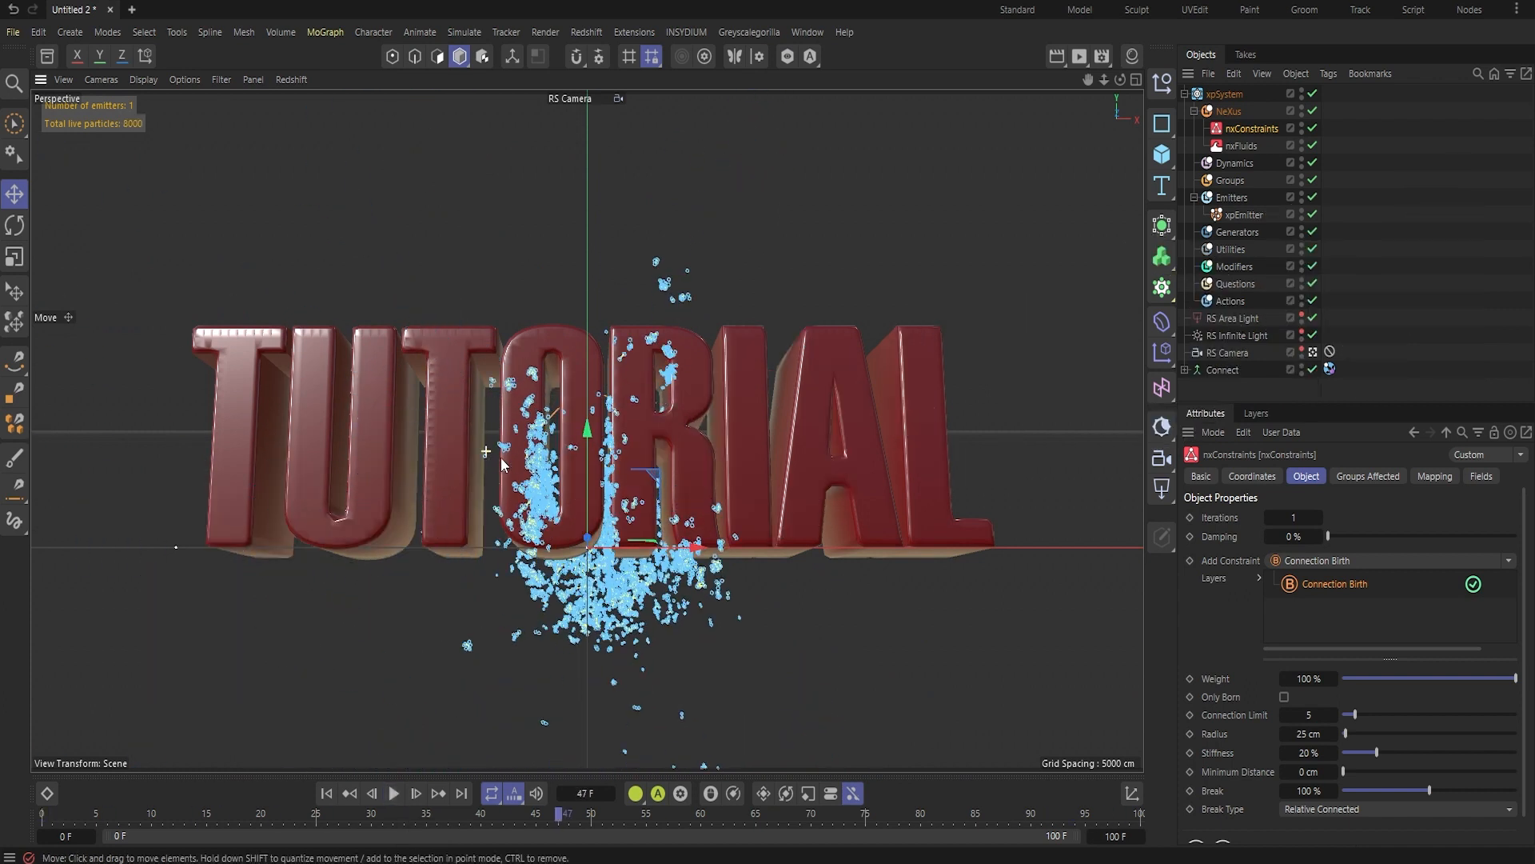
# - Leave the RS Camera view and inspect the connected particles in front of the letters from a closer side angle
pyautogui.click(1314, 352)
pyautogui.keyDown('alt'); pyautogui.moveTo(676, 472); pyautogui.dragTo(739, 468); pyautogui.keyUp('alt')
pyautogui.keyDown('alt'); pyautogui.moveTo(740, 468); pyautogui.dragTo(838, 416, button='right'); pyautogui.keyUp('alt')
pyautogui.keyDown('alt'); pyautogui.moveTo(633, 449); pyautogui.dragTo(356, 452, button='right'); pyautogui.keyUp('alt')
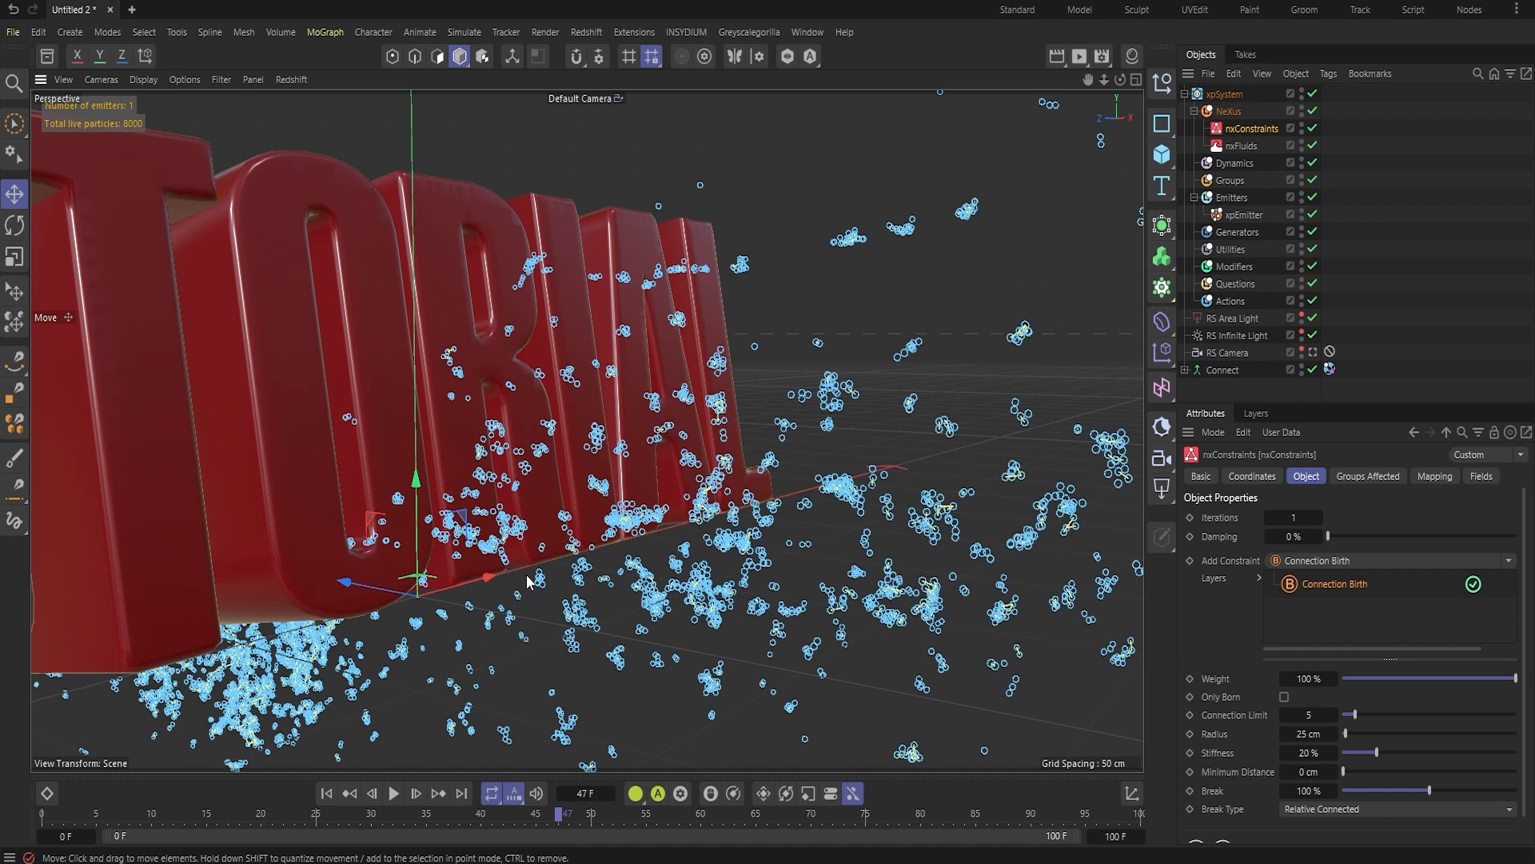
# - Add an nxTurbulence modifier to the NeXus folder with the Turbulence noise type and a strength of 15
pyautogui.click(1229, 111)
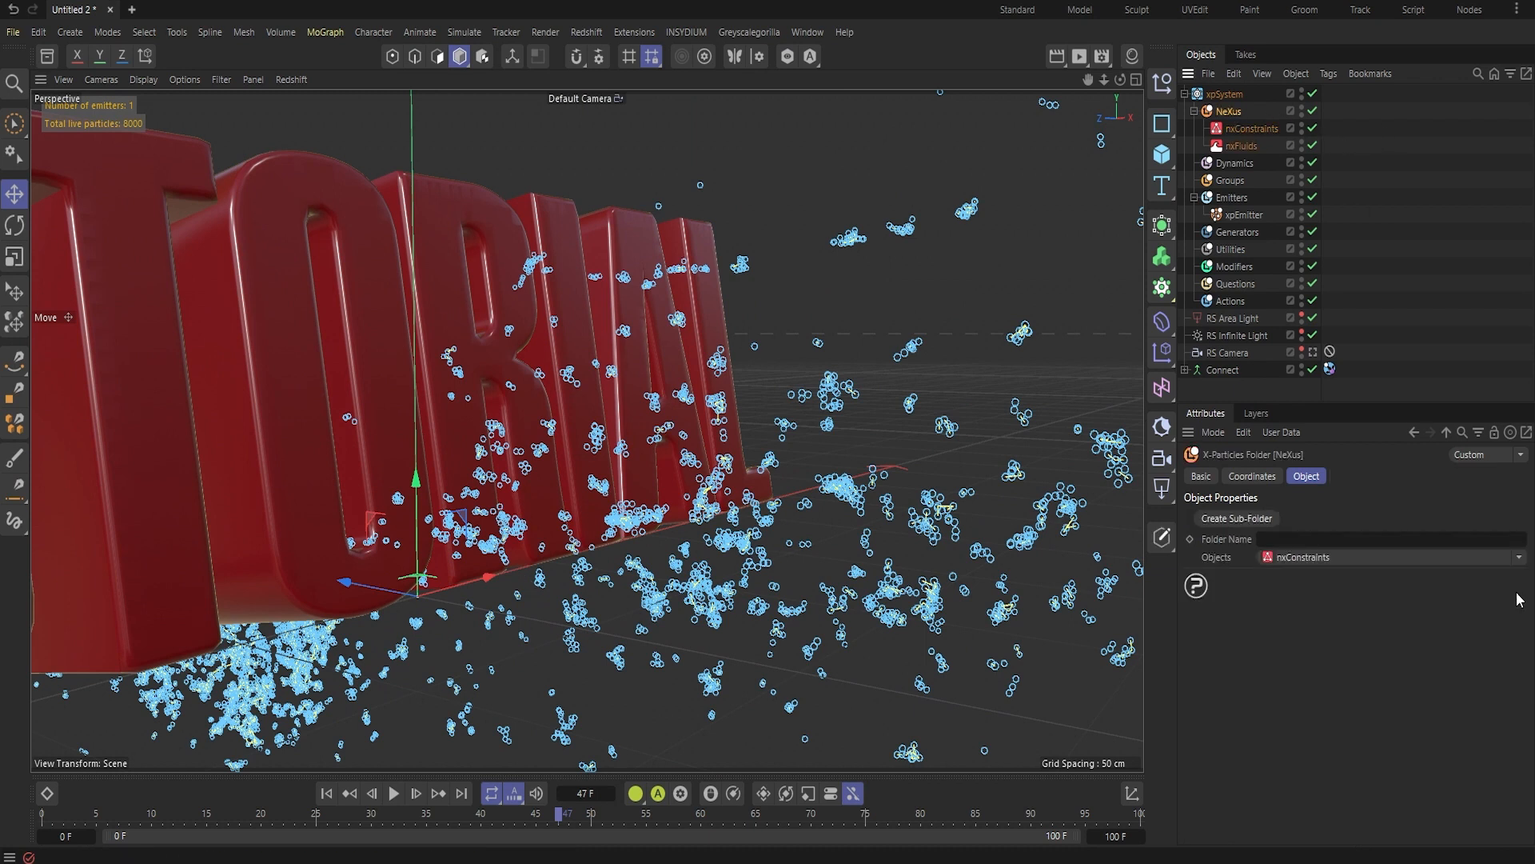
pyautogui.click(1518, 557)
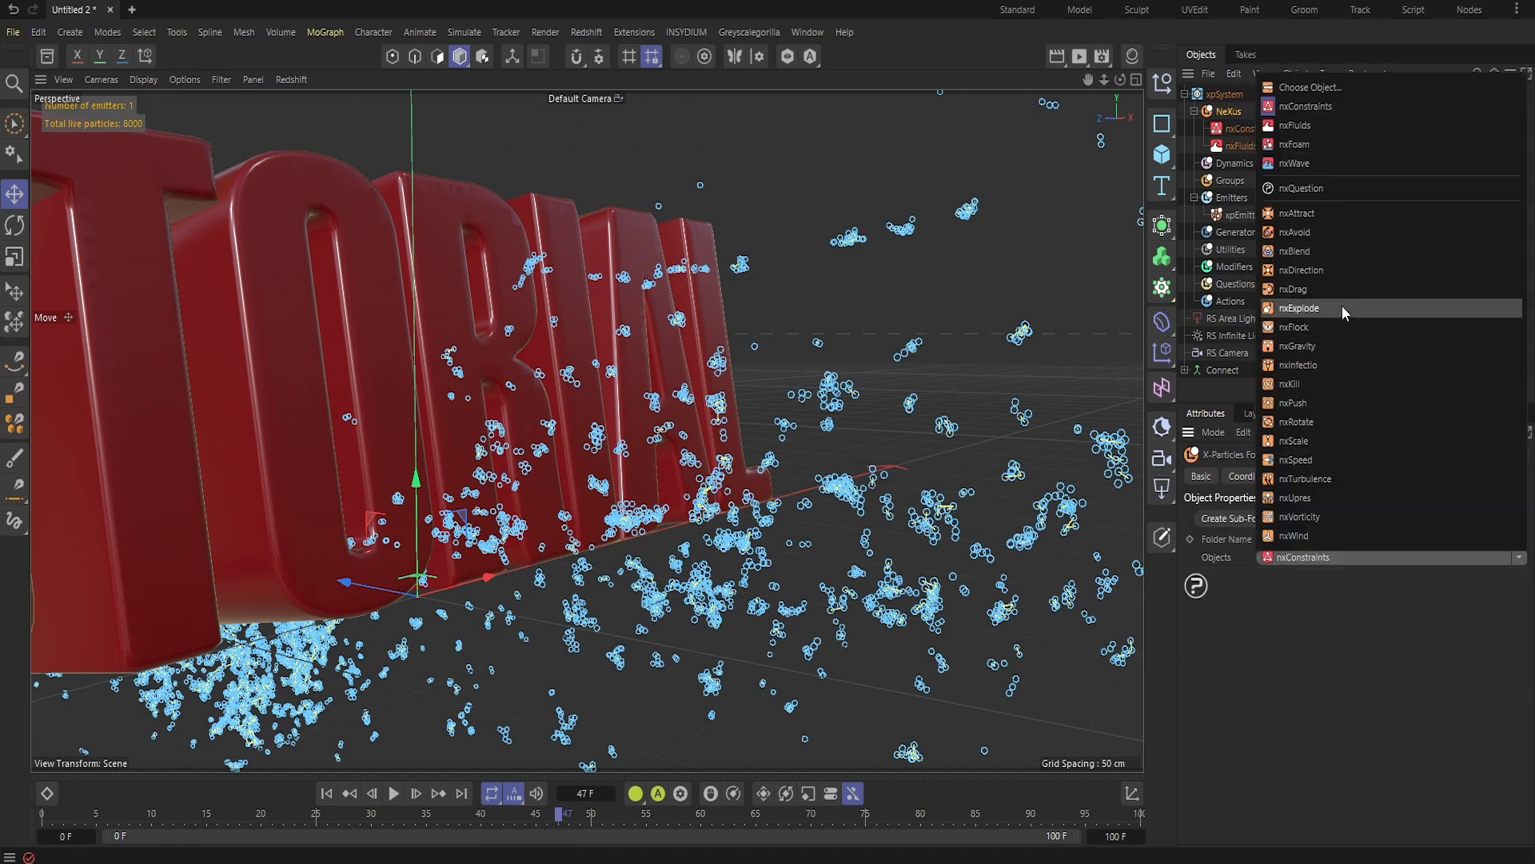
pyautogui.click(1305, 479)
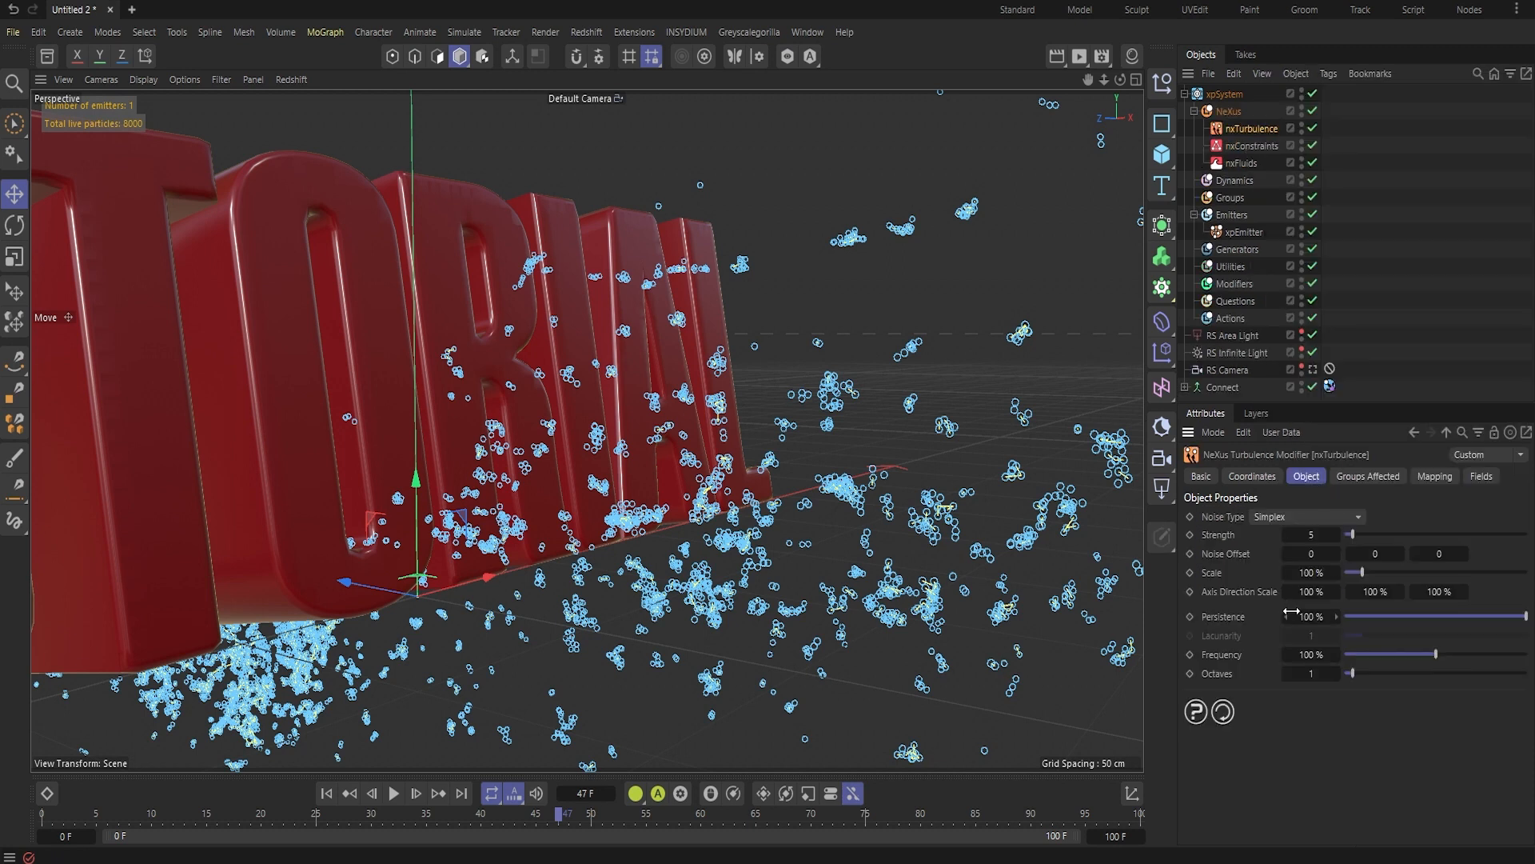
pyautogui.click(1318, 518)
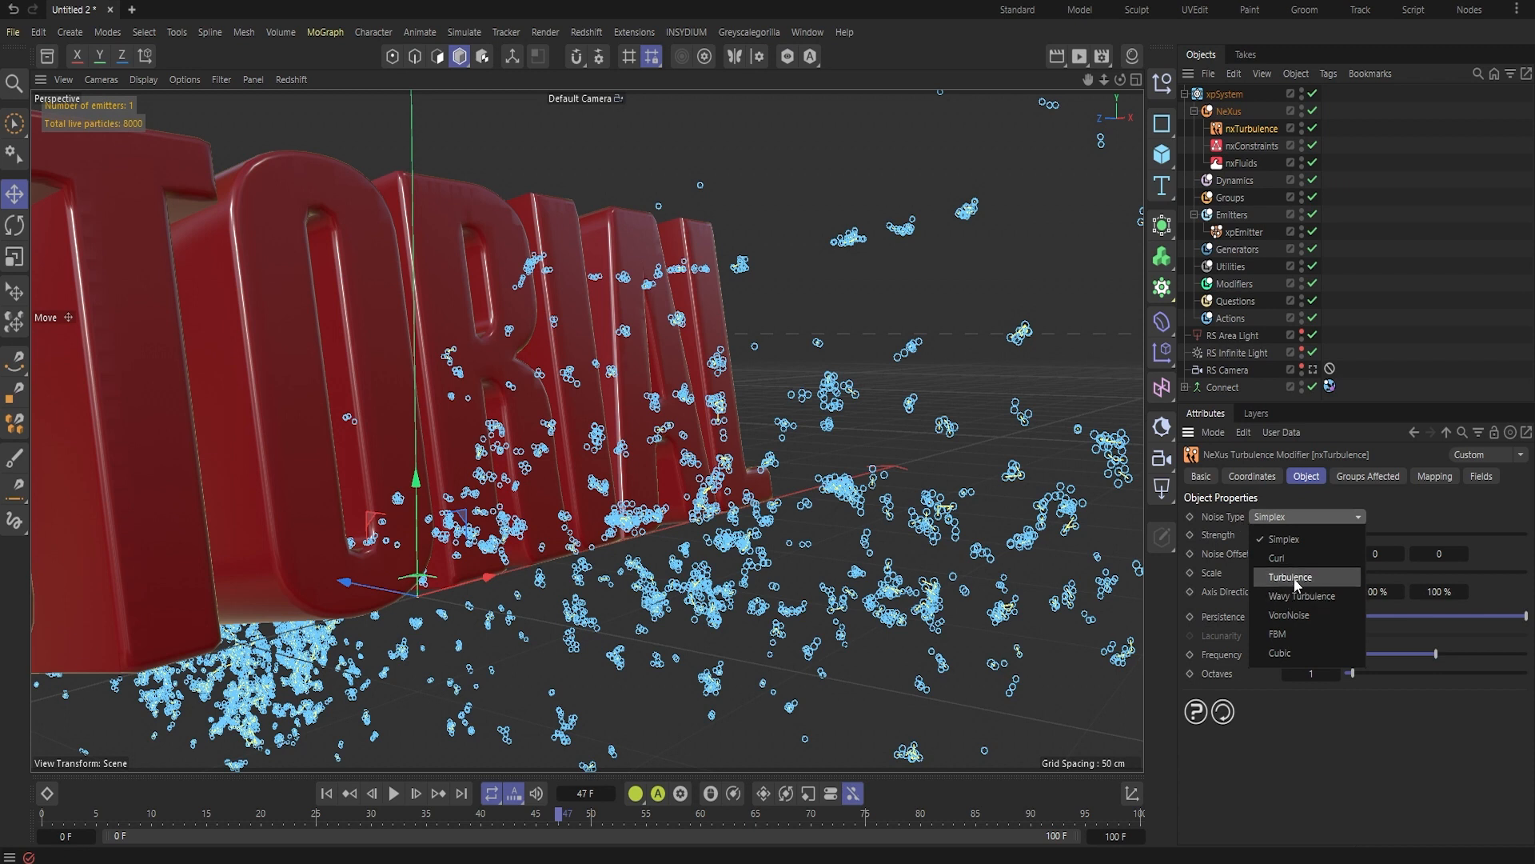
pyautogui.click(1290, 577)
pyautogui.click(1304, 534)
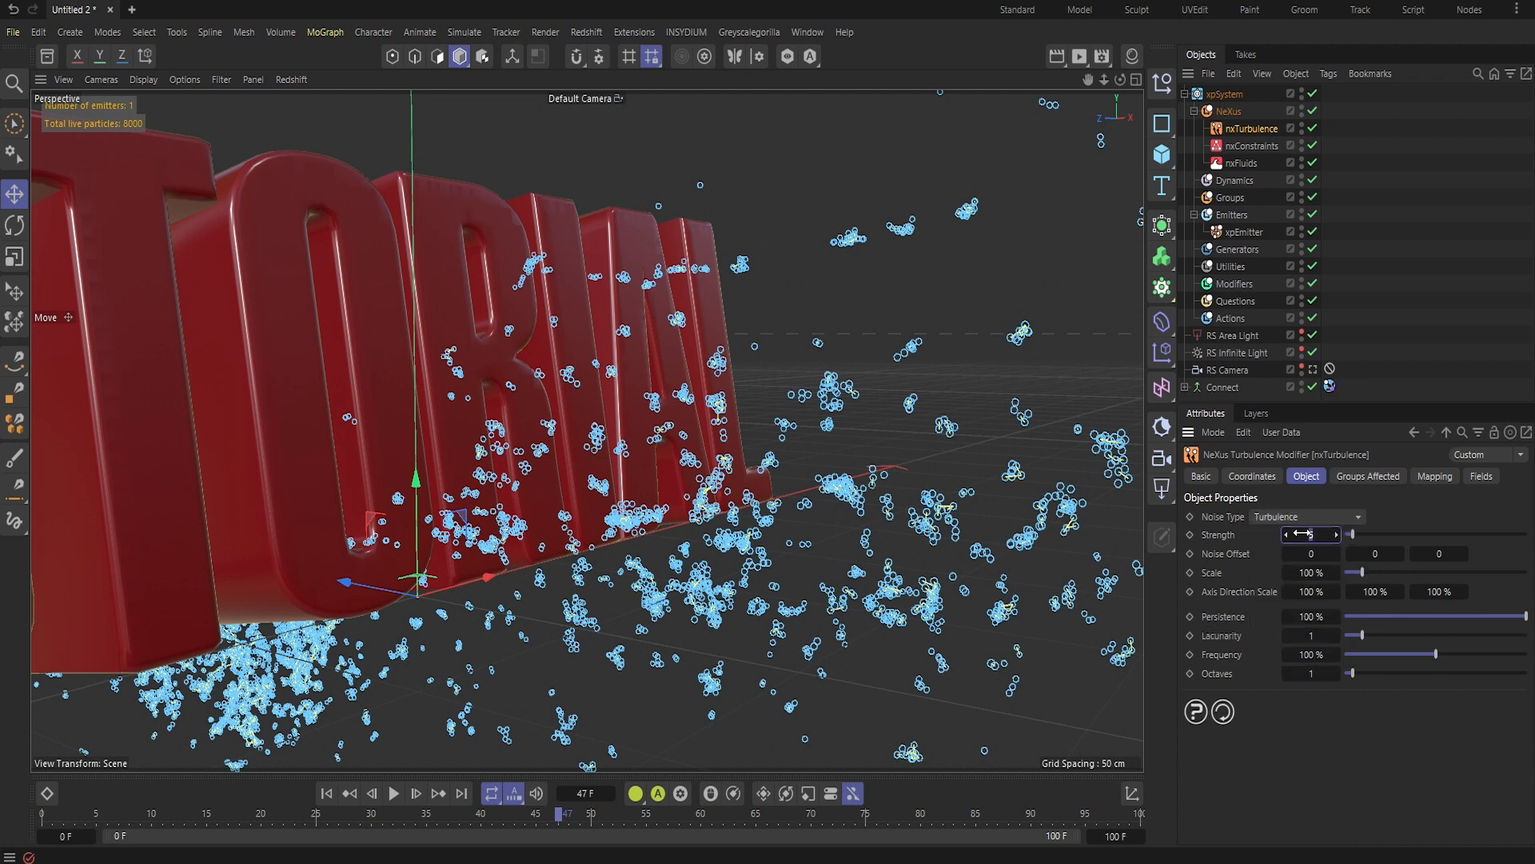
pyautogui.write('15')
pyautogui.press('Return')
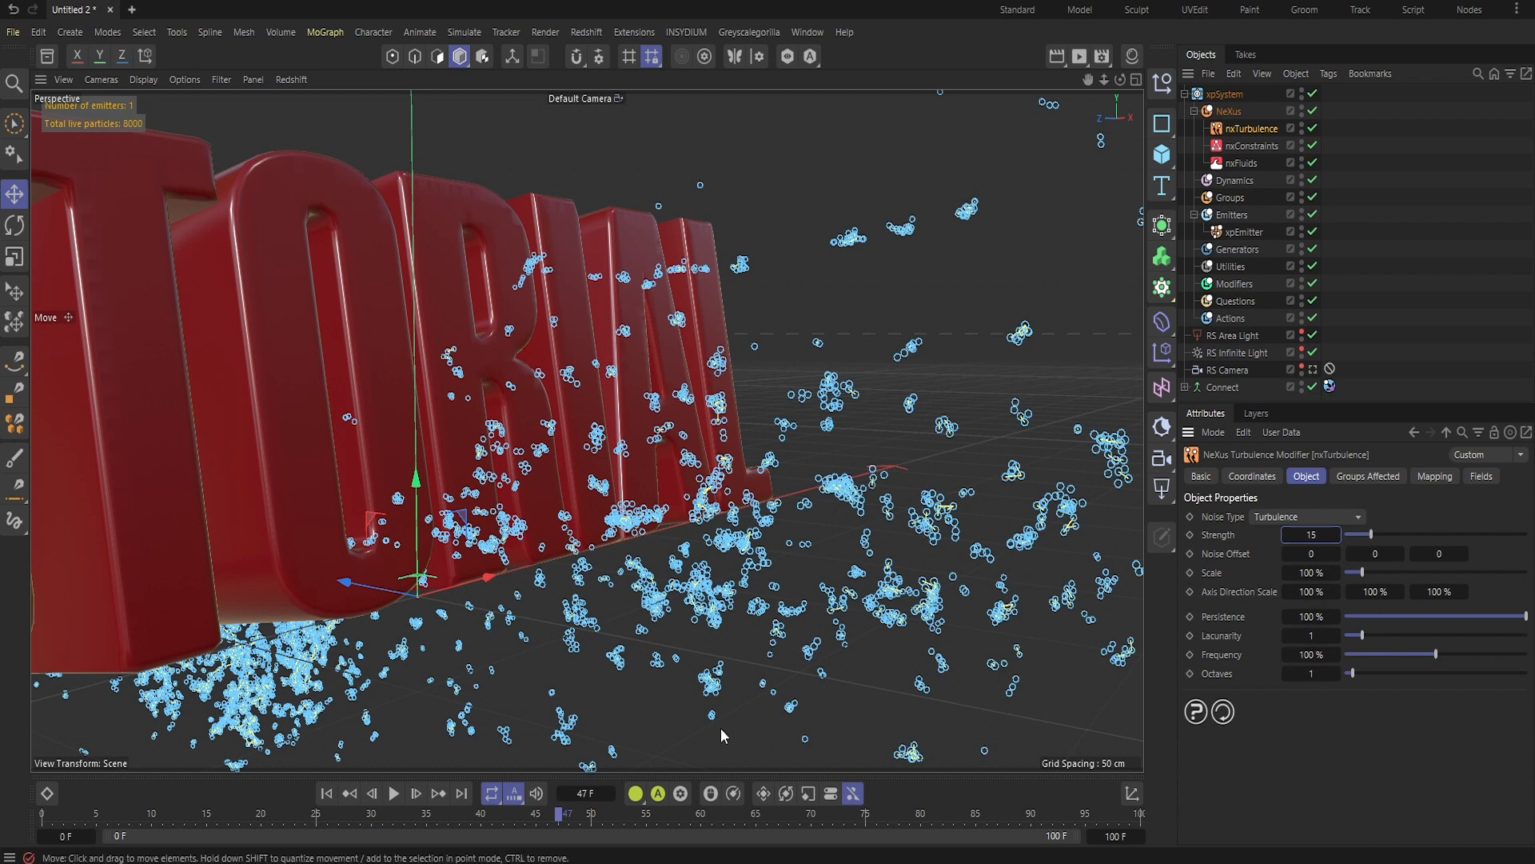
# - Replay the simulation from the first frame and examine how the turbulence moves the particles around the text
pyautogui.click(329, 794)
pyautogui.keyDown('alt'); pyautogui.moveTo(814, 460); pyautogui.dragTo(726, 535, button='right'); pyautogui.keyUp('alt')
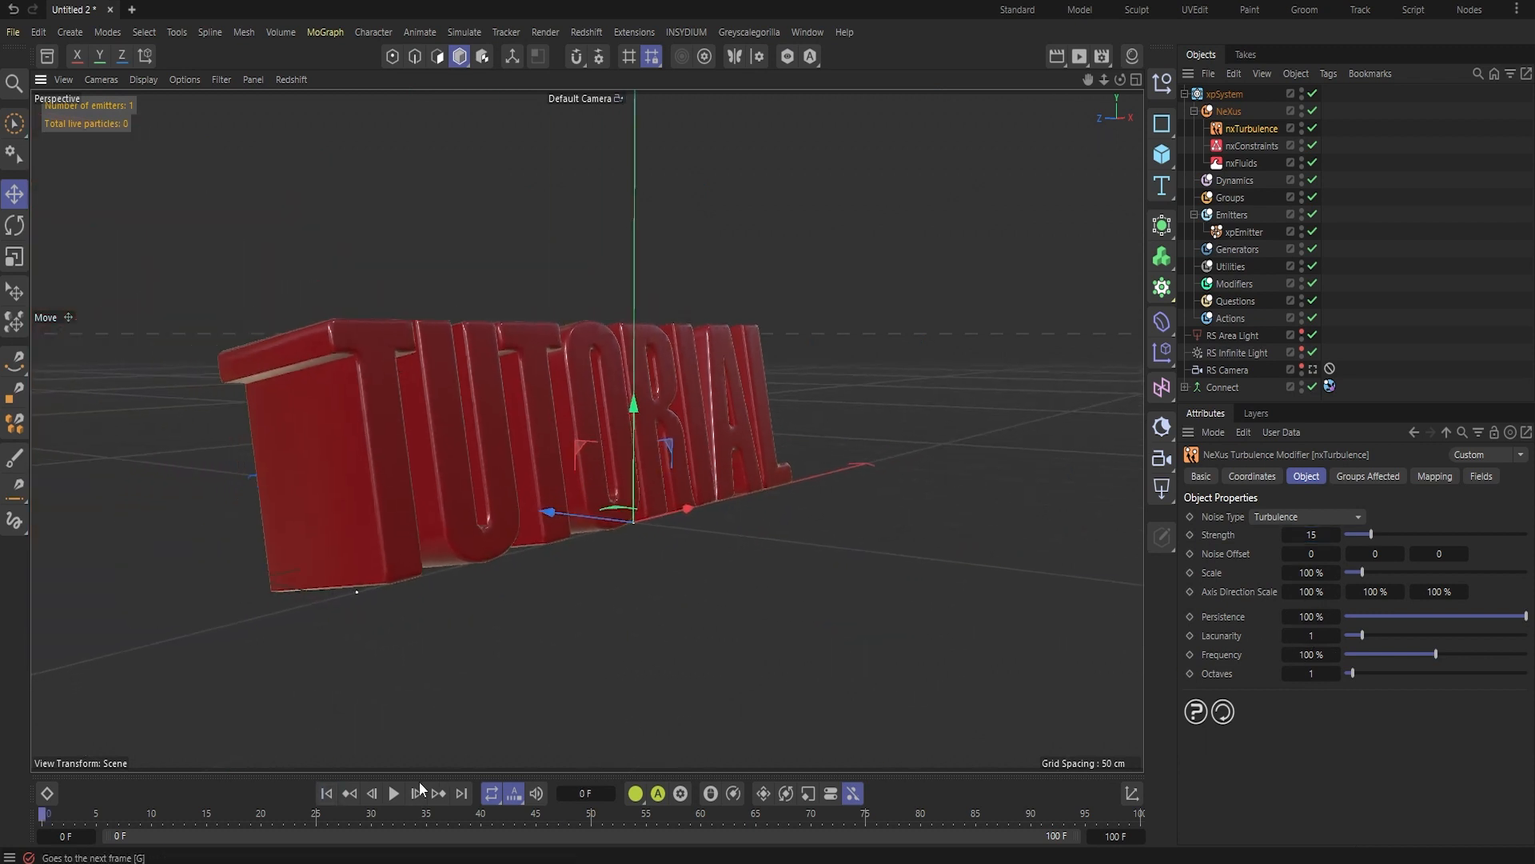
pyautogui.click(394, 793)
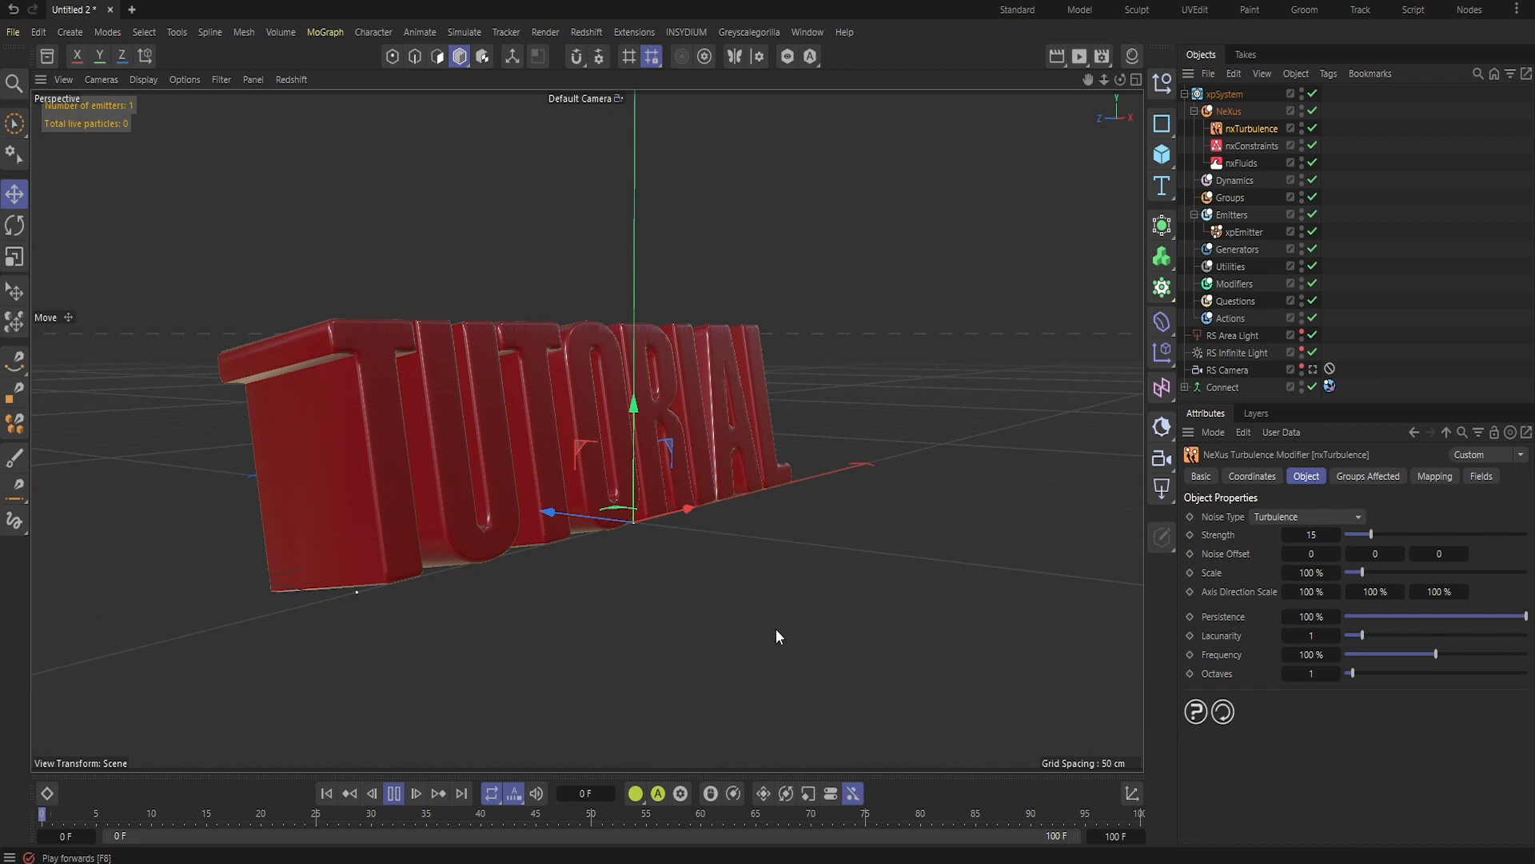
pyautogui.click(394, 794)
pyautogui.keyDown('alt'); pyautogui.moveTo(734, 540); pyautogui.dragTo(607, 560); pyautogui.keyUp('alt')
pyautogui.click(394, 794)
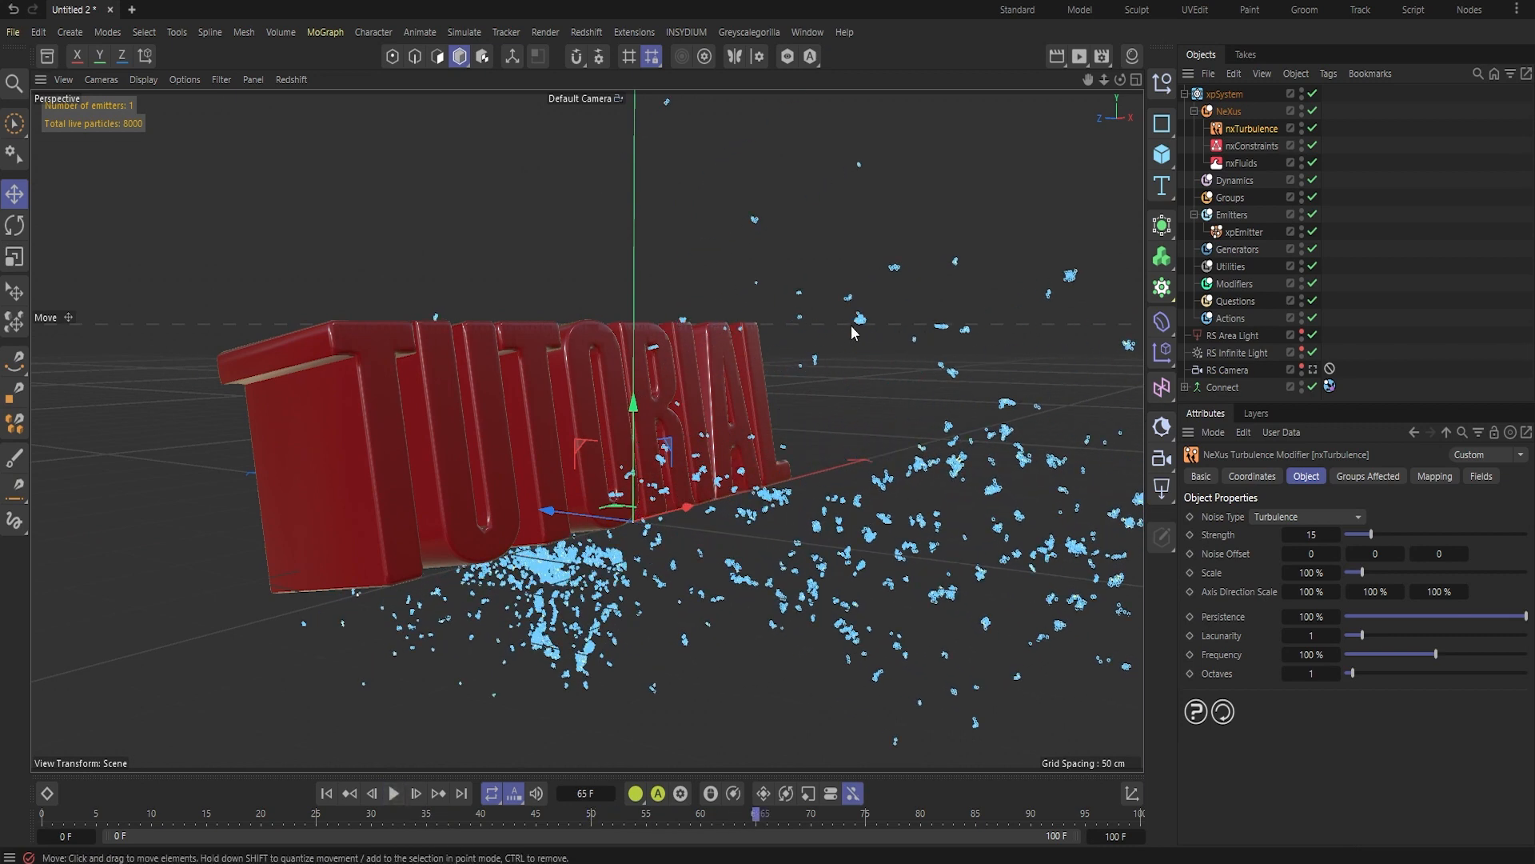
pyautogui.press('F8')
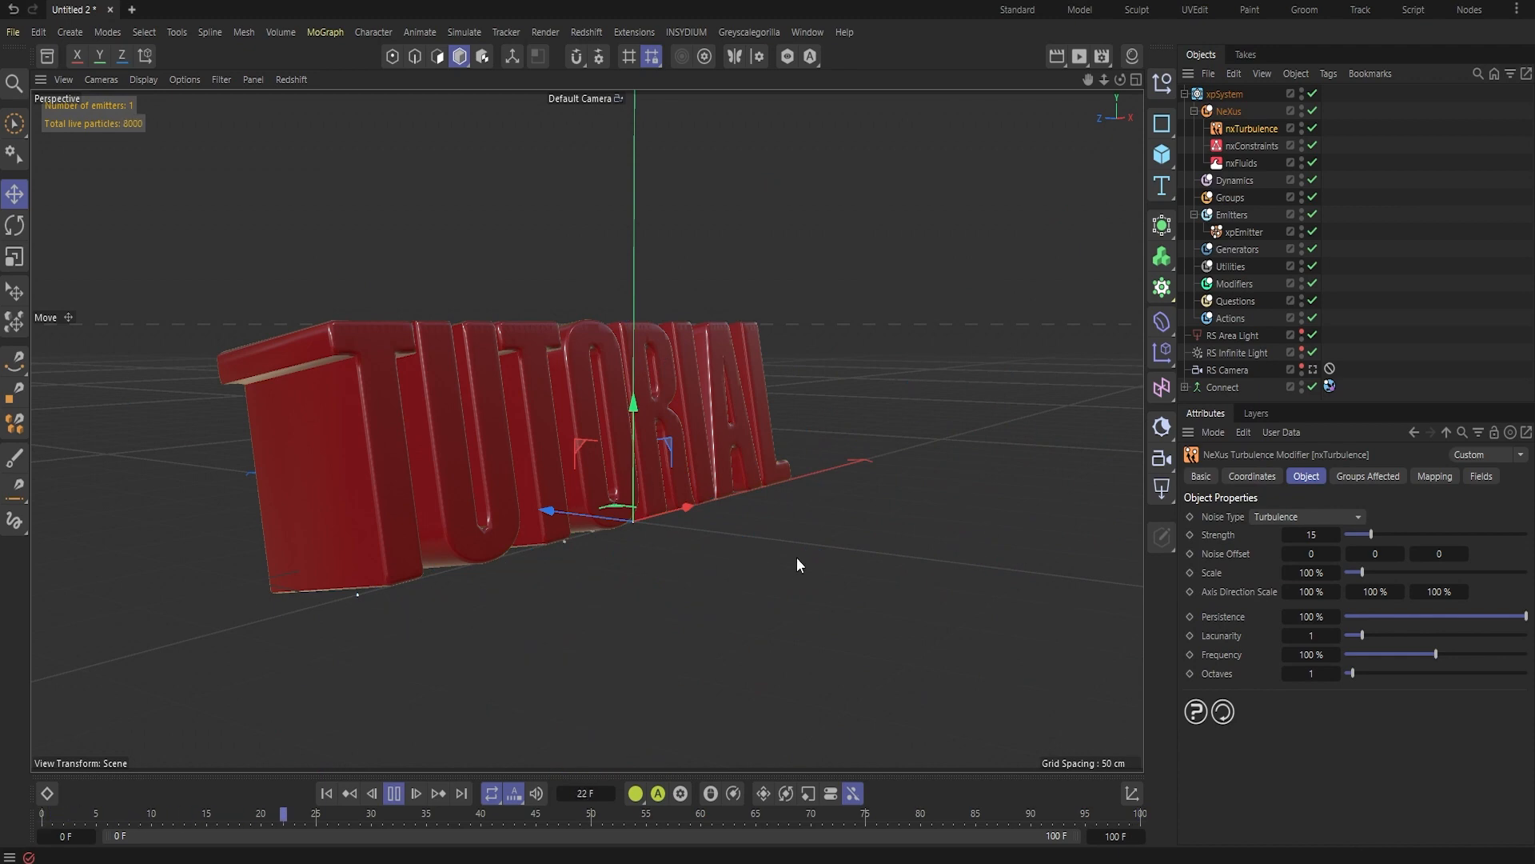
# - Pause and inspect the turbulent particles from a front angle, and replay the simulation through the RS Camera, stopping at frame 64
pyautogui.press('F8')
pyautogui.keyDown('alt'); pyautogui.moveTo(710, 560); pyautogui.dragTo(552, 534); pyautogui.keyUp('alt')
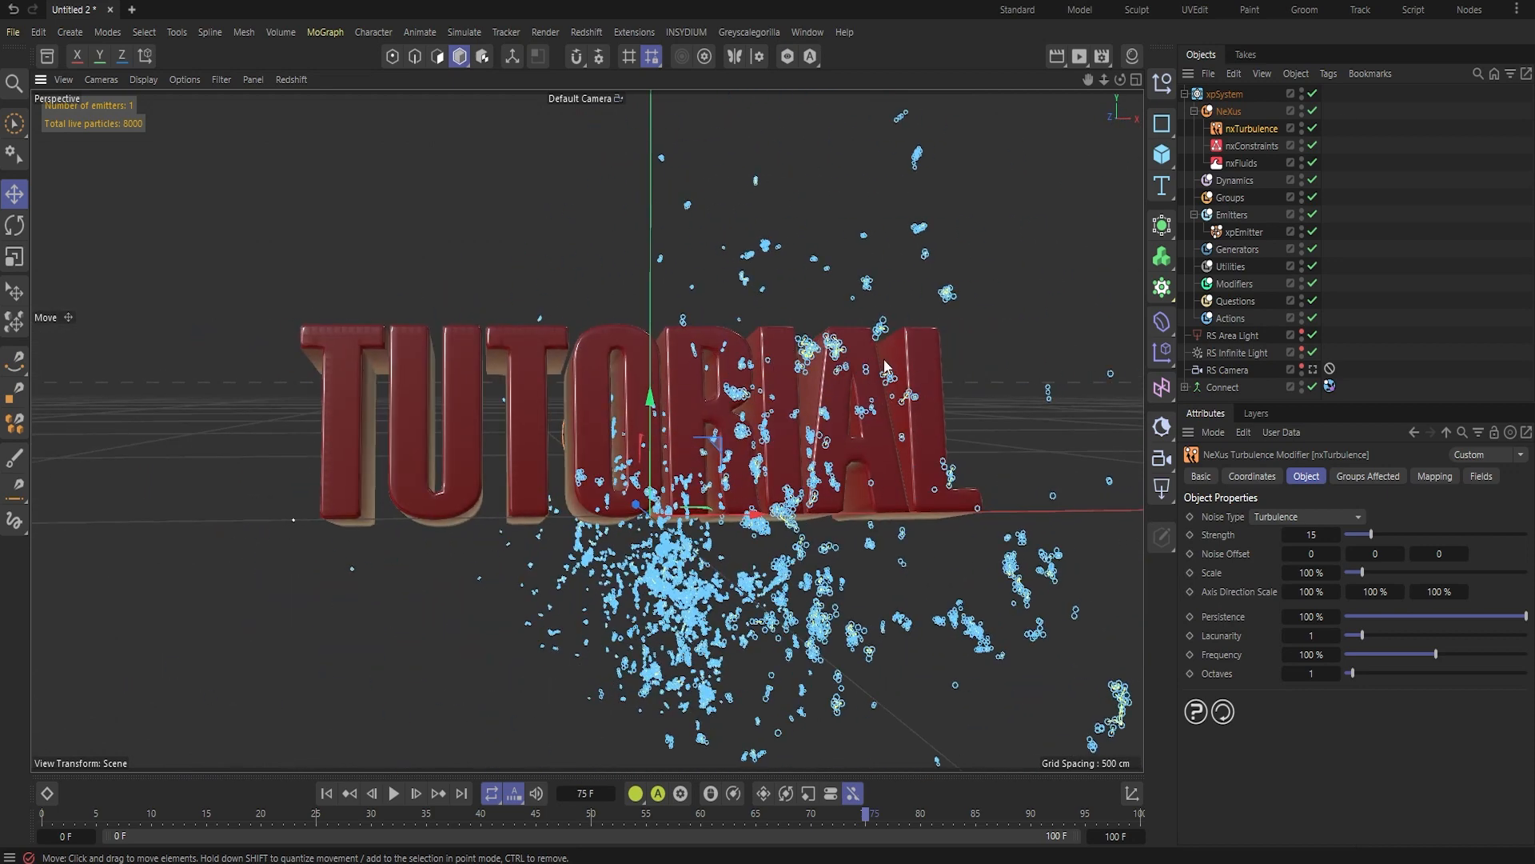
pyautogui.click(1313, 370)
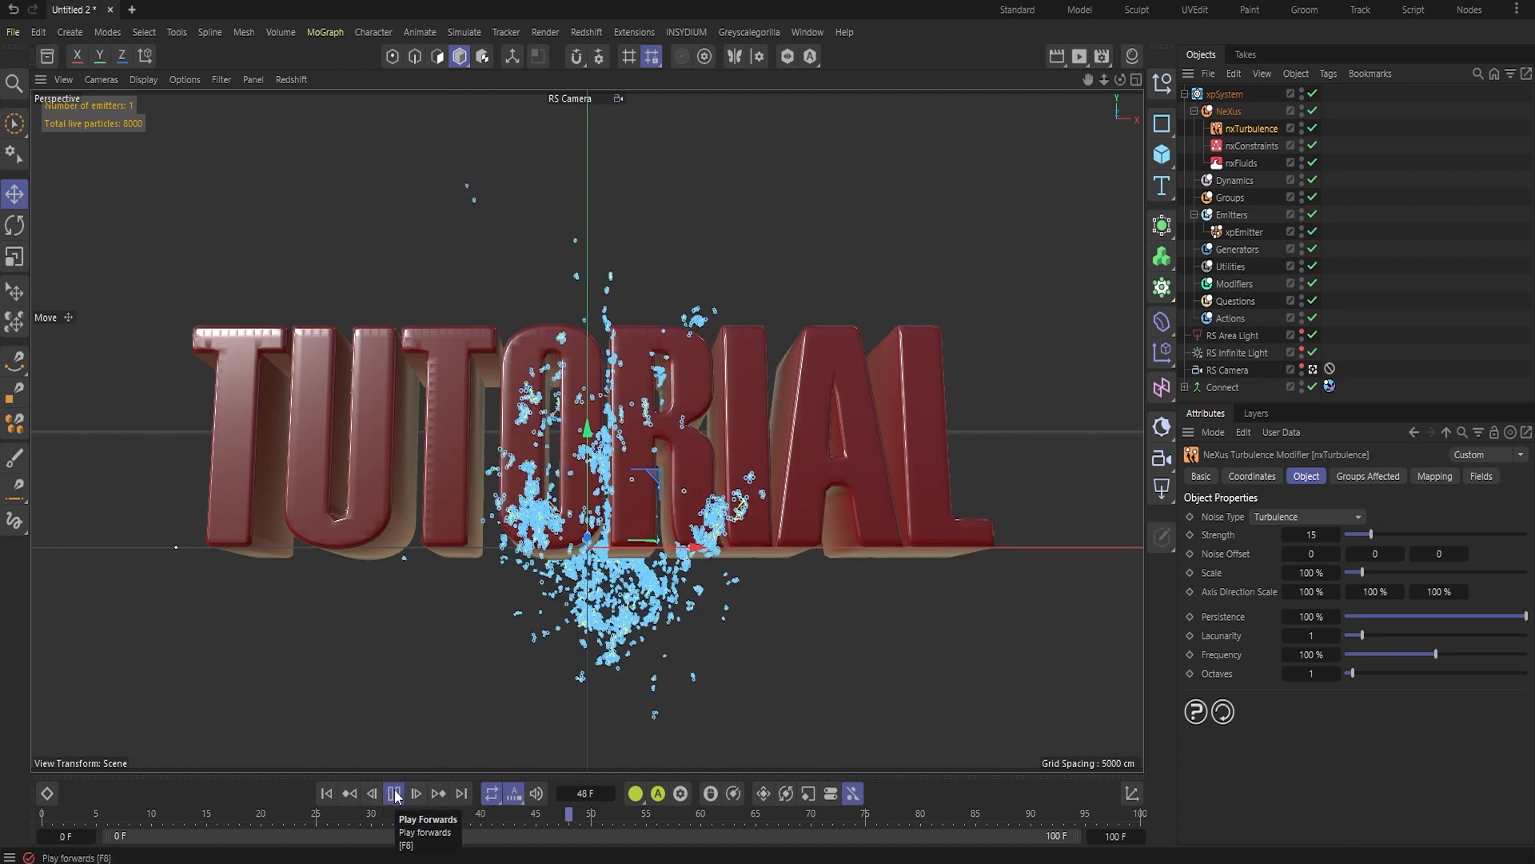
pyautogui.click(394, 793)
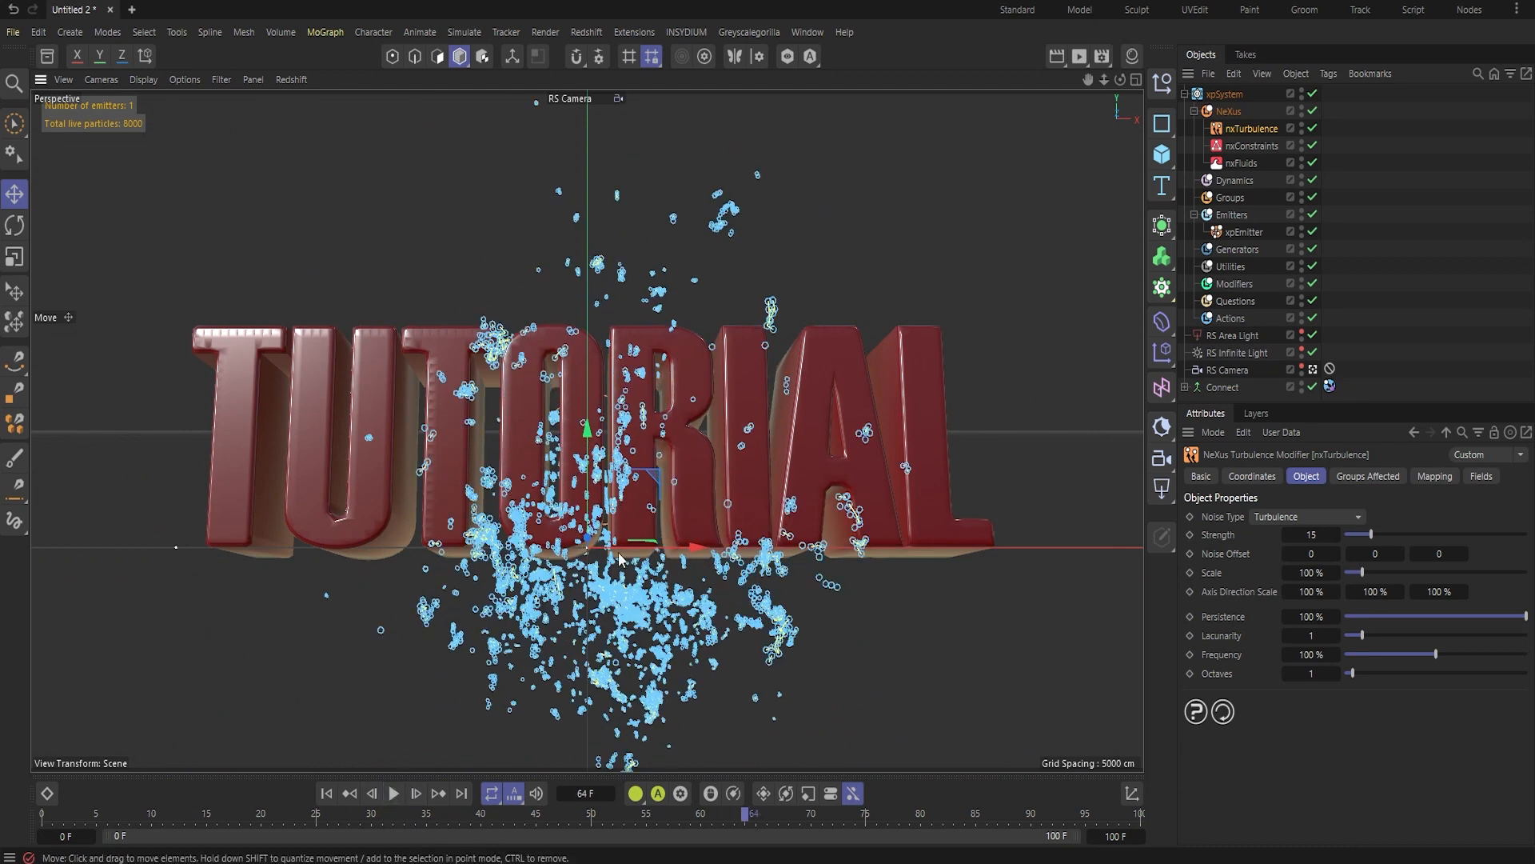
# - Leave the RS Camera view and set the nxConstraints Connection Birth layer to a connection limit of 10 and a radius of 50 cm
pyautogui.click(1313, 369)
pyautogui.keyDown('alt'); pyautogui.moveTo(920, 496); pyautogui.dragTo(560, 480); pyautogui.keyUp('alt')
pyautogui.click(1251, 146)
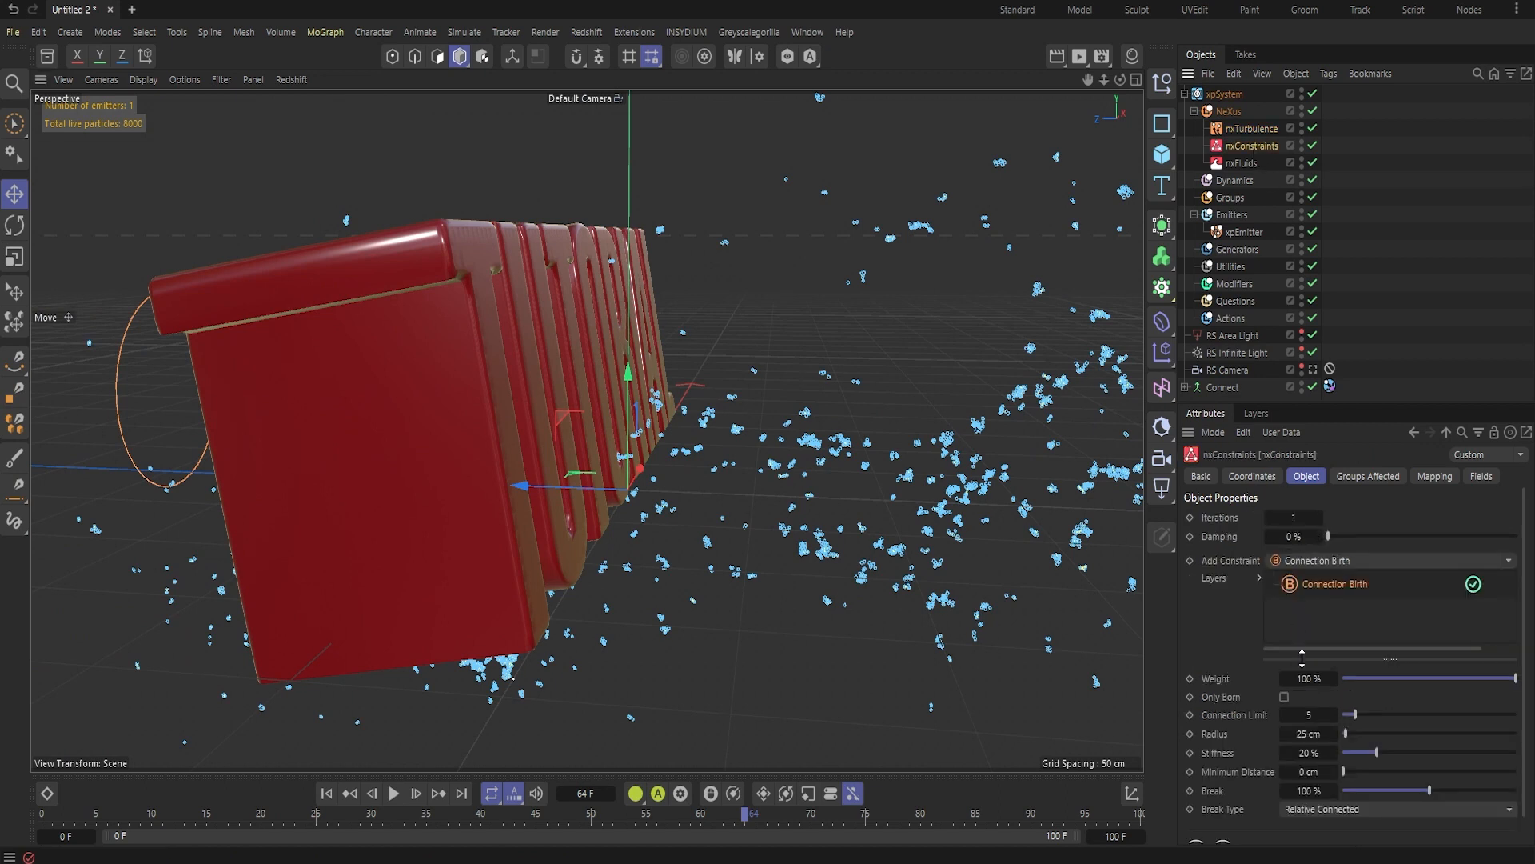
pyautogui.click(1307, 735)
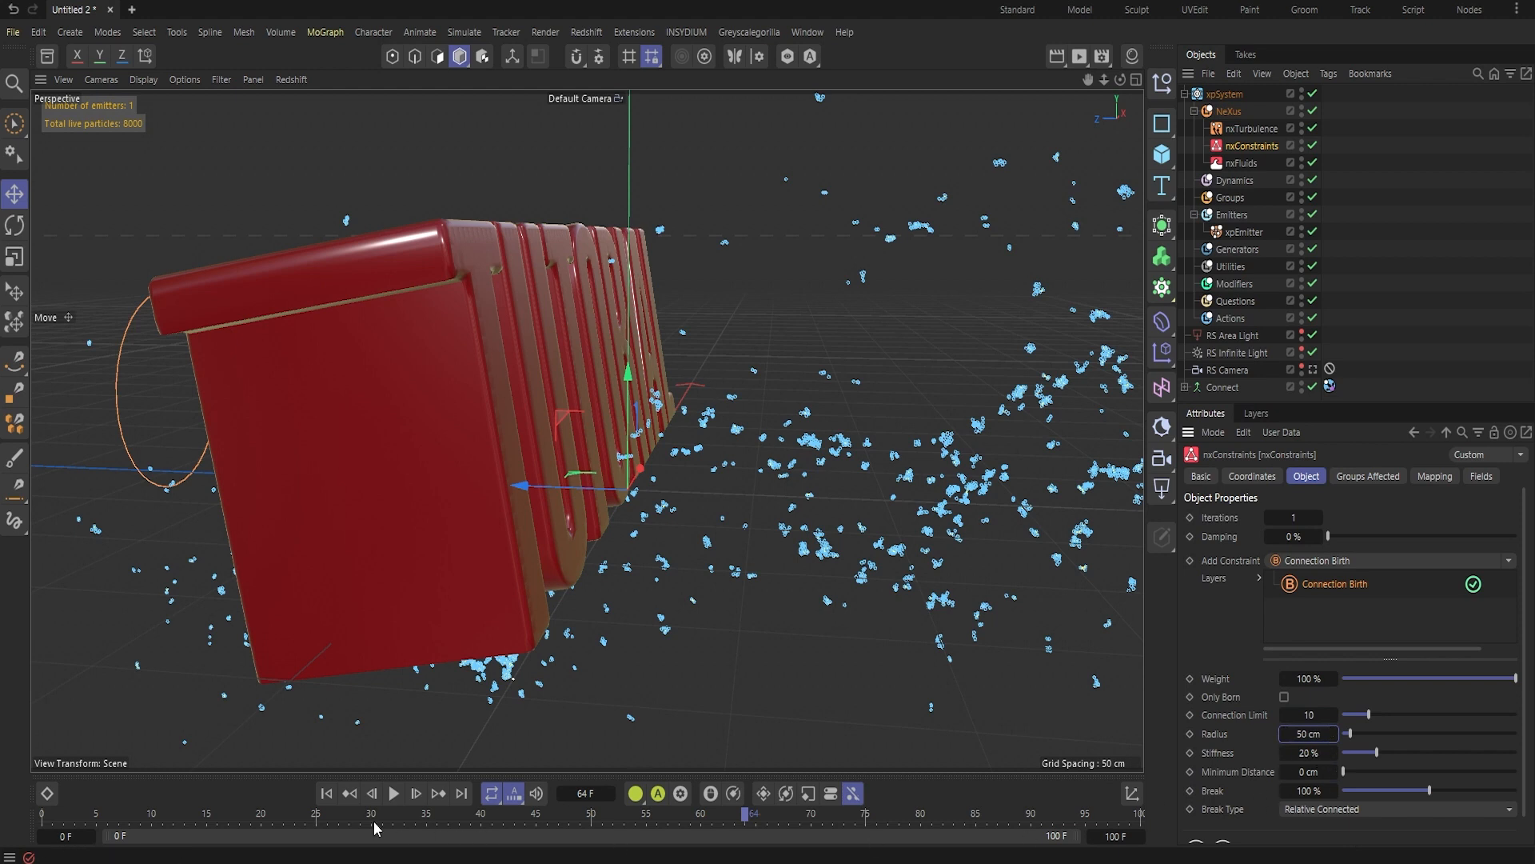
# - Replay the simulation from the first frame, stop at frame 50, and inspect the particle clumps from behind the text
pyautogui.hotkey('shift', 'f')
pyautogui.click(394, 793)
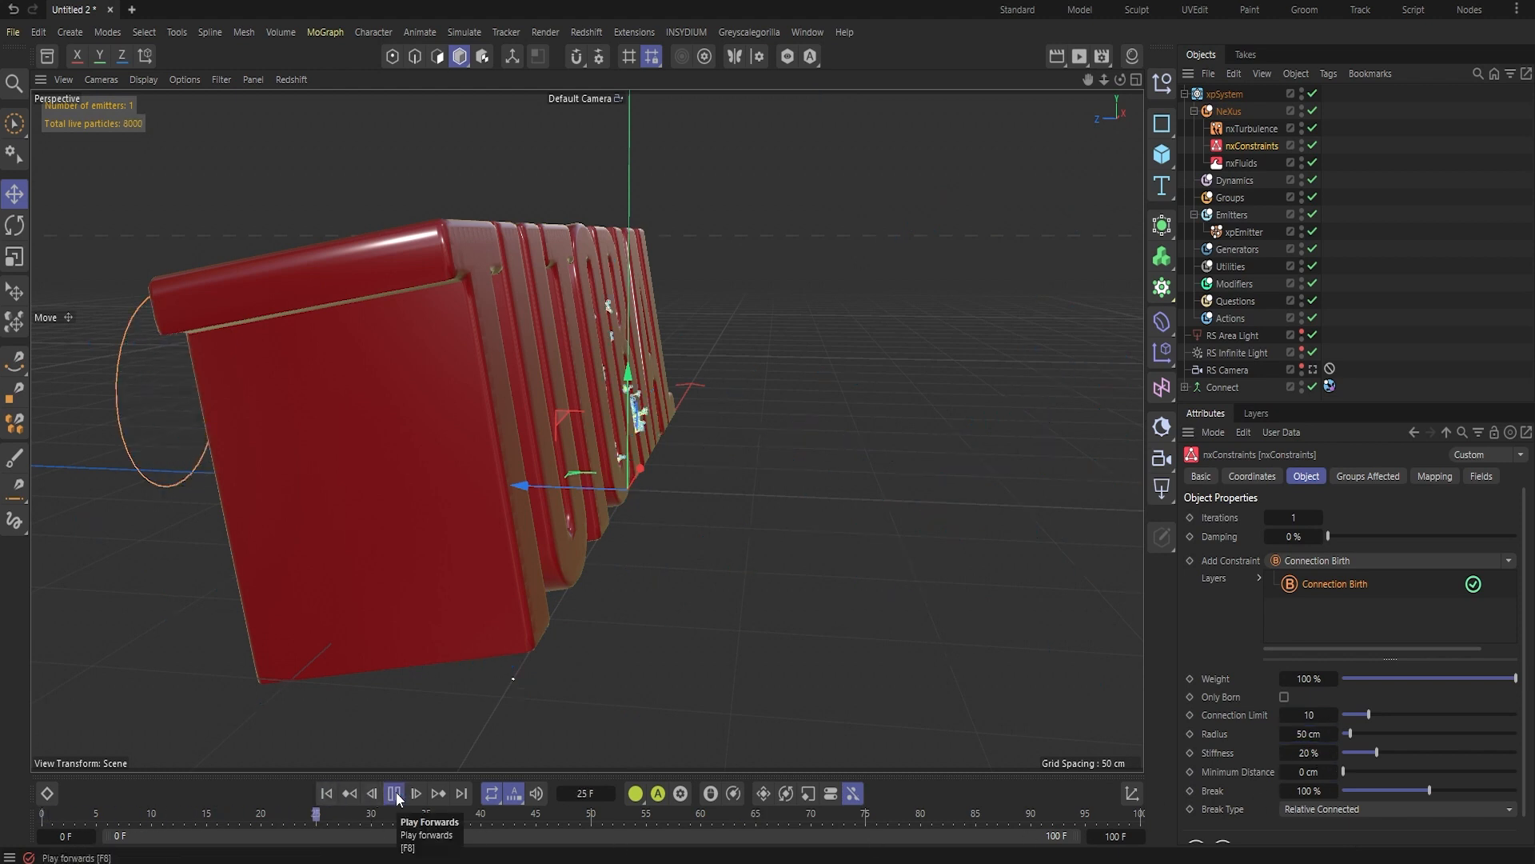
pyautogui.press('F8')
pyautogui.keyDown('alt'); pyautogui.moveTo(727, 464); pyautogui.dragTo(352, 479); pyautogui.keyUp('alt')
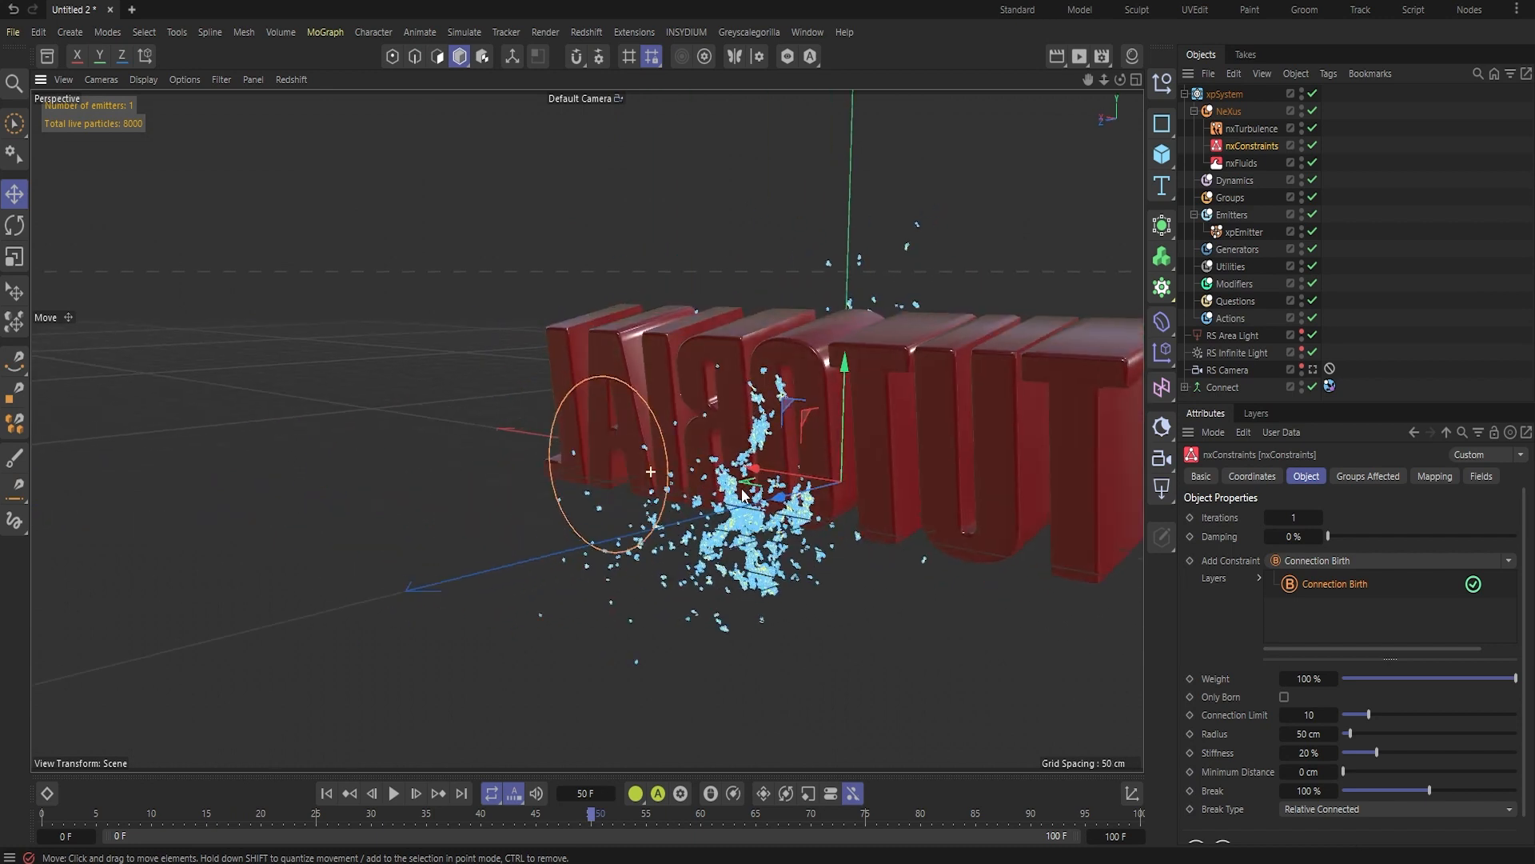
# - Create a particle group for the xpEmitter and add it to the emitter's groups to use
pyautogui.click(1244, 233)
pyautogui.keyDown('alt'); pyautogui.moveTo(875, 378); pyautogui.dragTo(751, 449); pyautogui.keyUp('alt')
pyautogui.scroll(3, 750, 450)
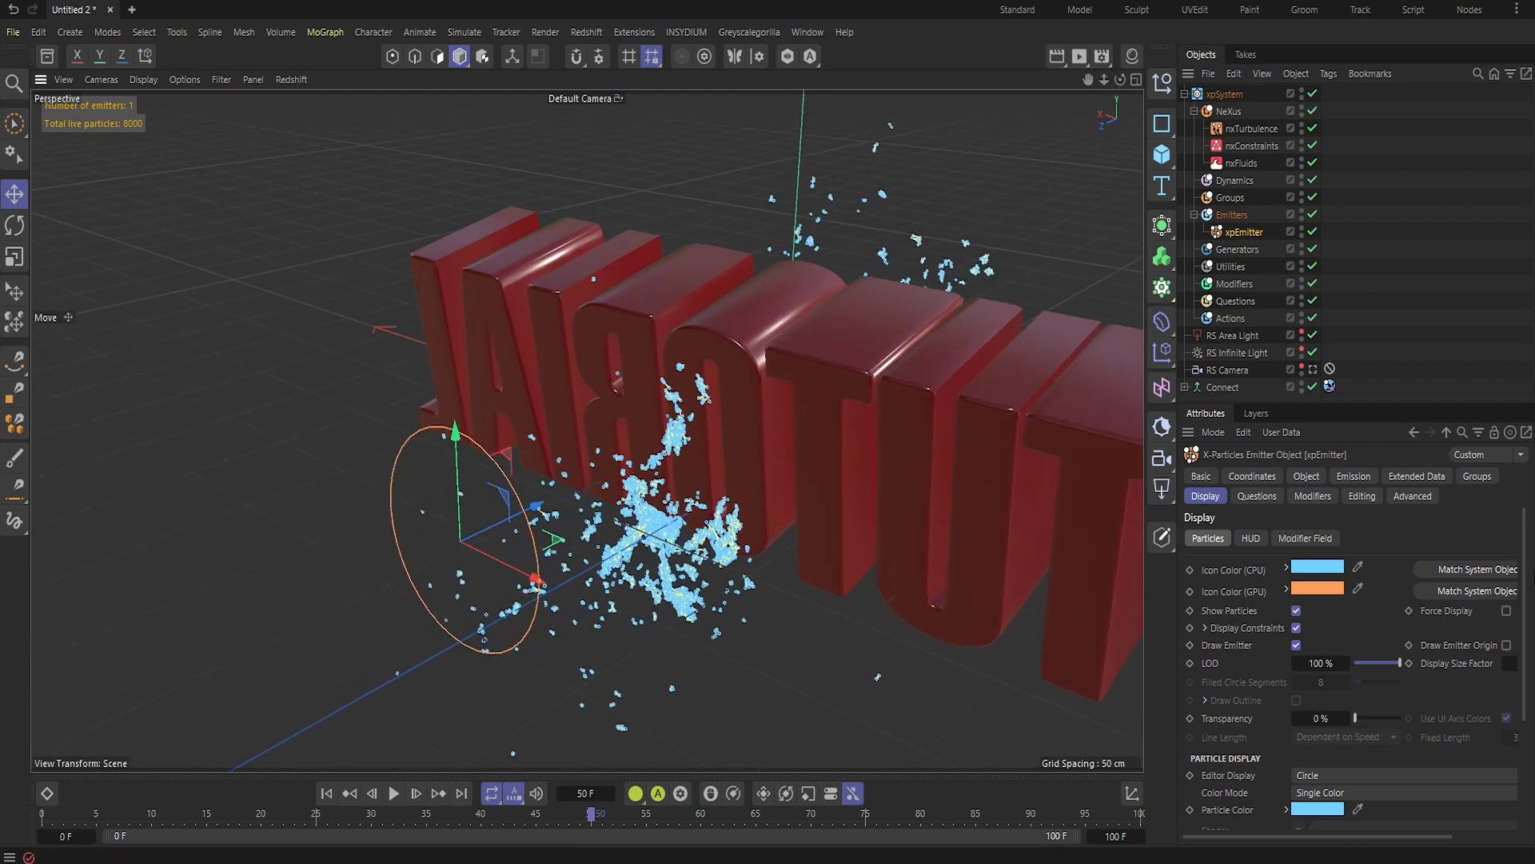
pyautogui.click(1353, 475)
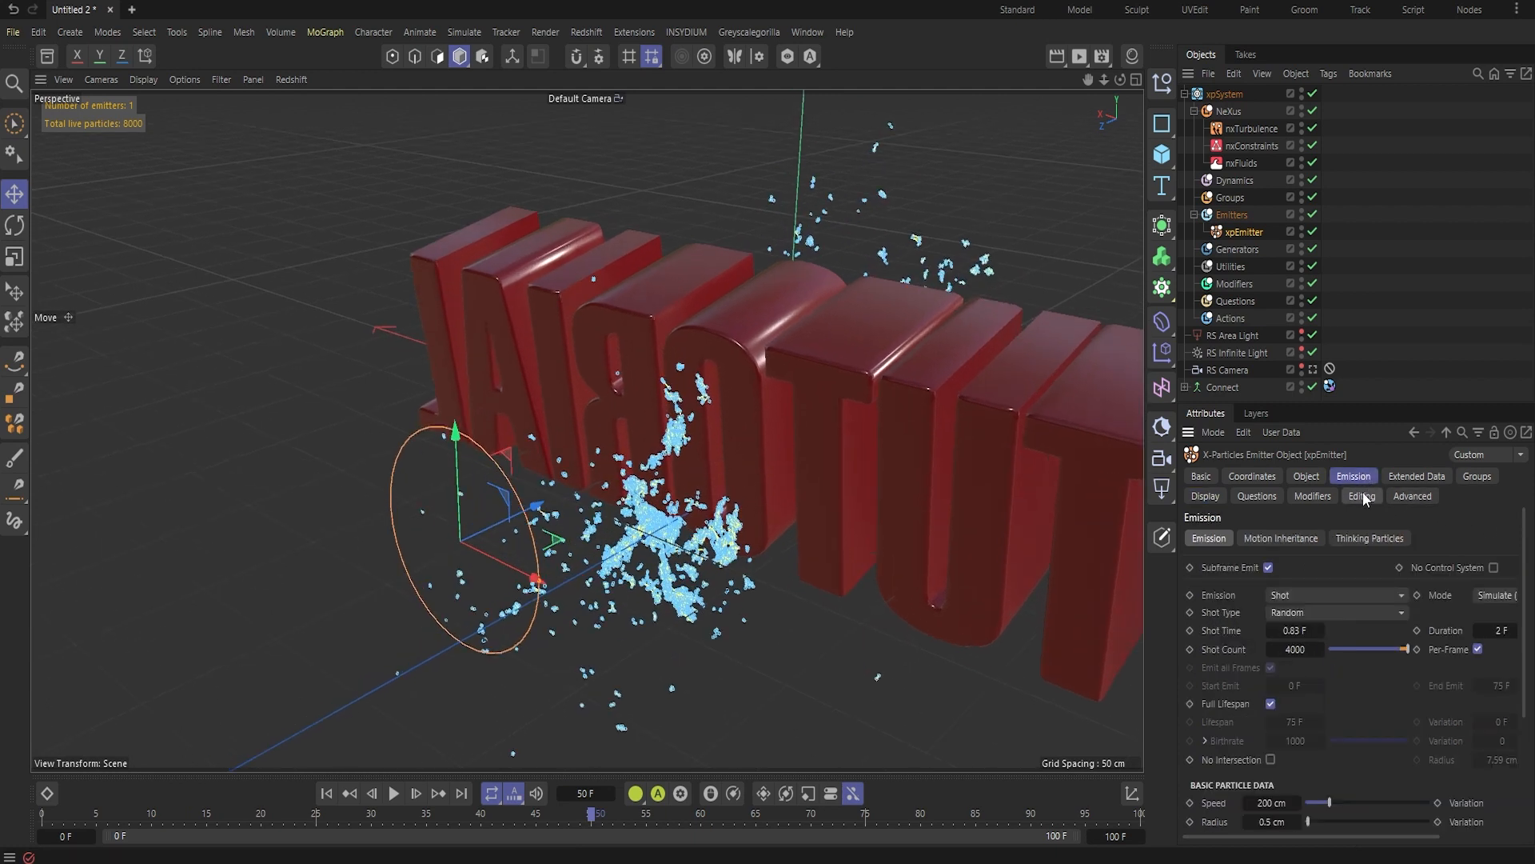
pyautogui.click(1414, 182)
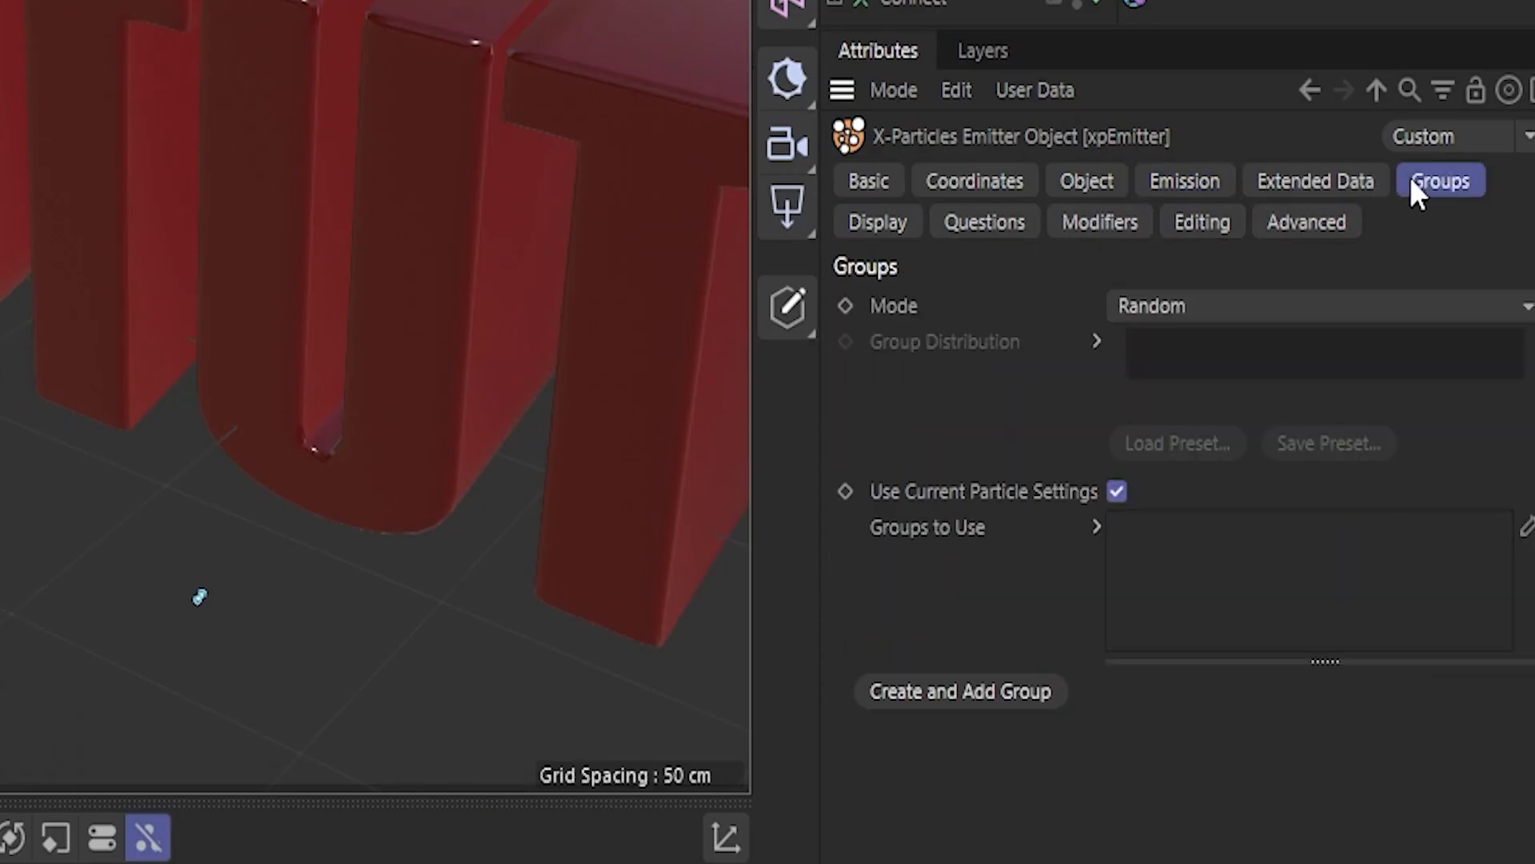
pyautogui.click(1346, 304)
pyautogui.click(1319, 309)
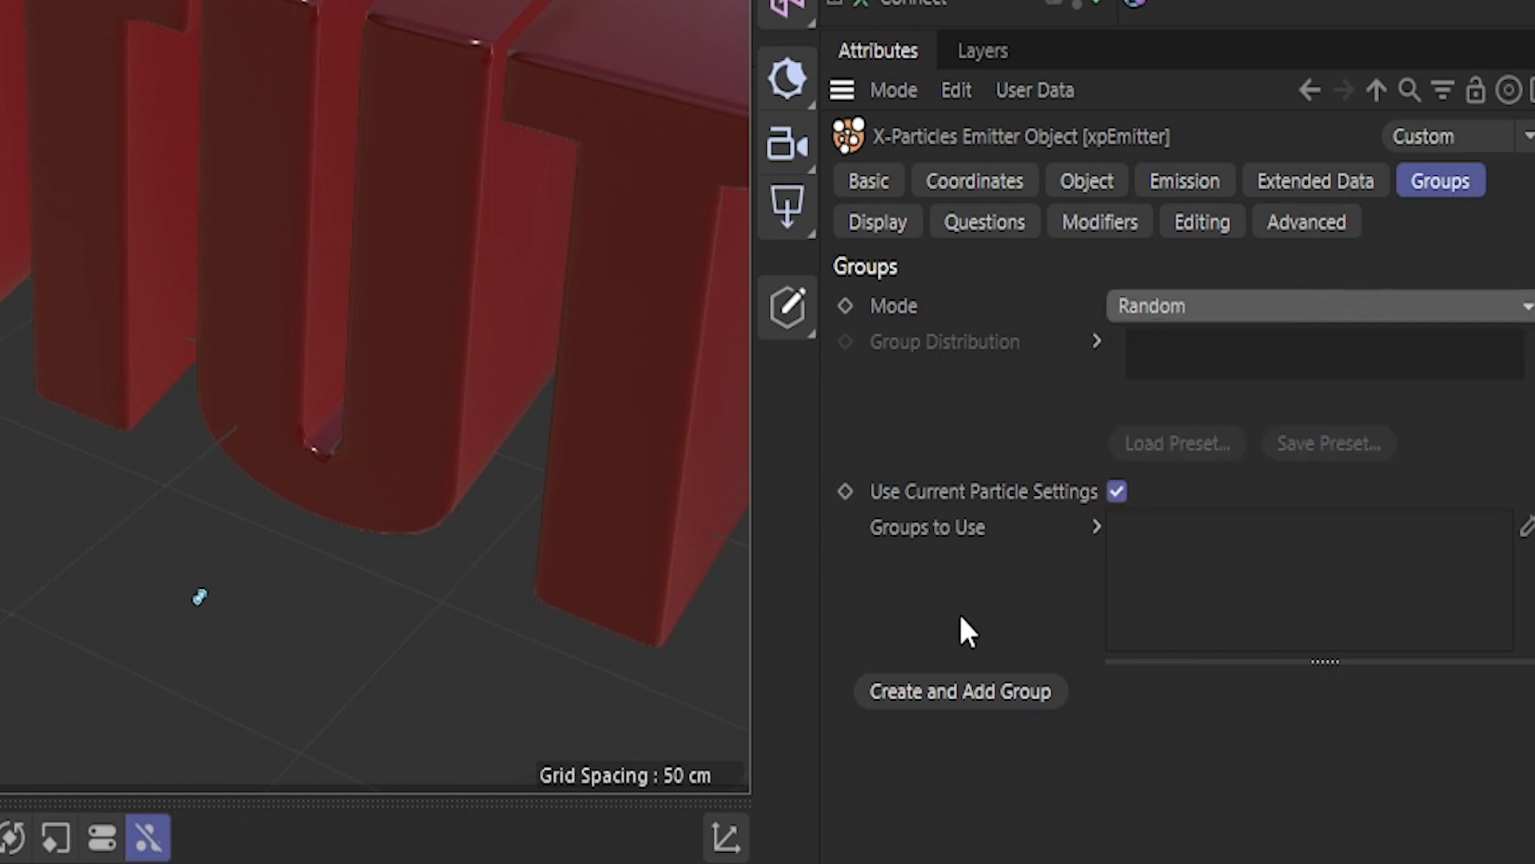
pyautogui.click(963, 693)
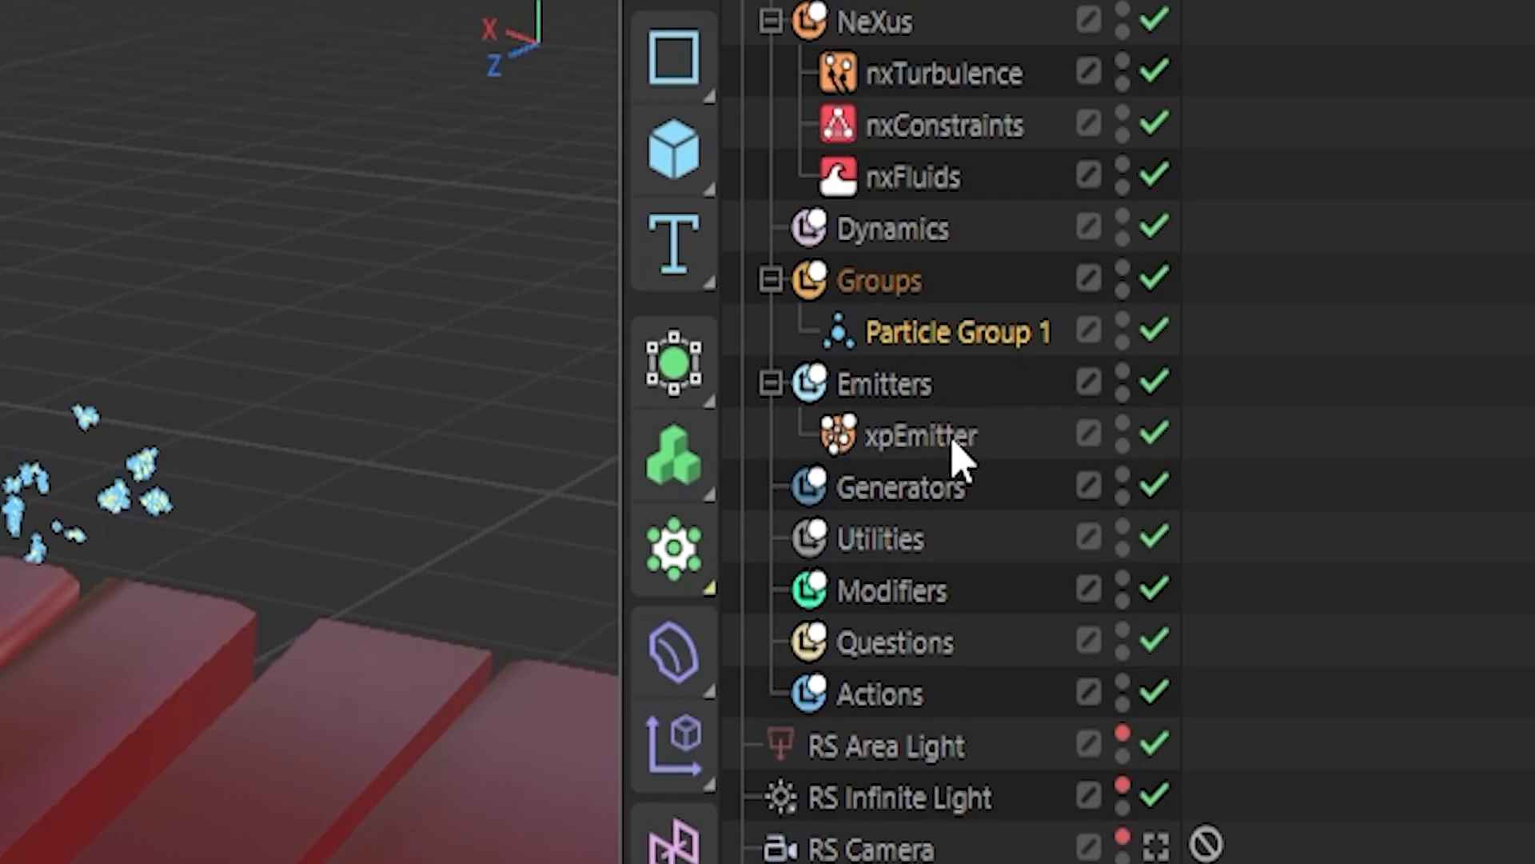
# - Duplicate the xpEmitter twice, spacing the emitters along the back of the text, and review the Particle Group 1 settings
pyautogui.click(958, 447)
pyautogui.keyDown('ctrl'); pyautogui.moveTo(534, 578); pyautogui.dragTo(478, 488); pyautogui.keyUp('ctrl')
pyautogui.click(1258, 214)
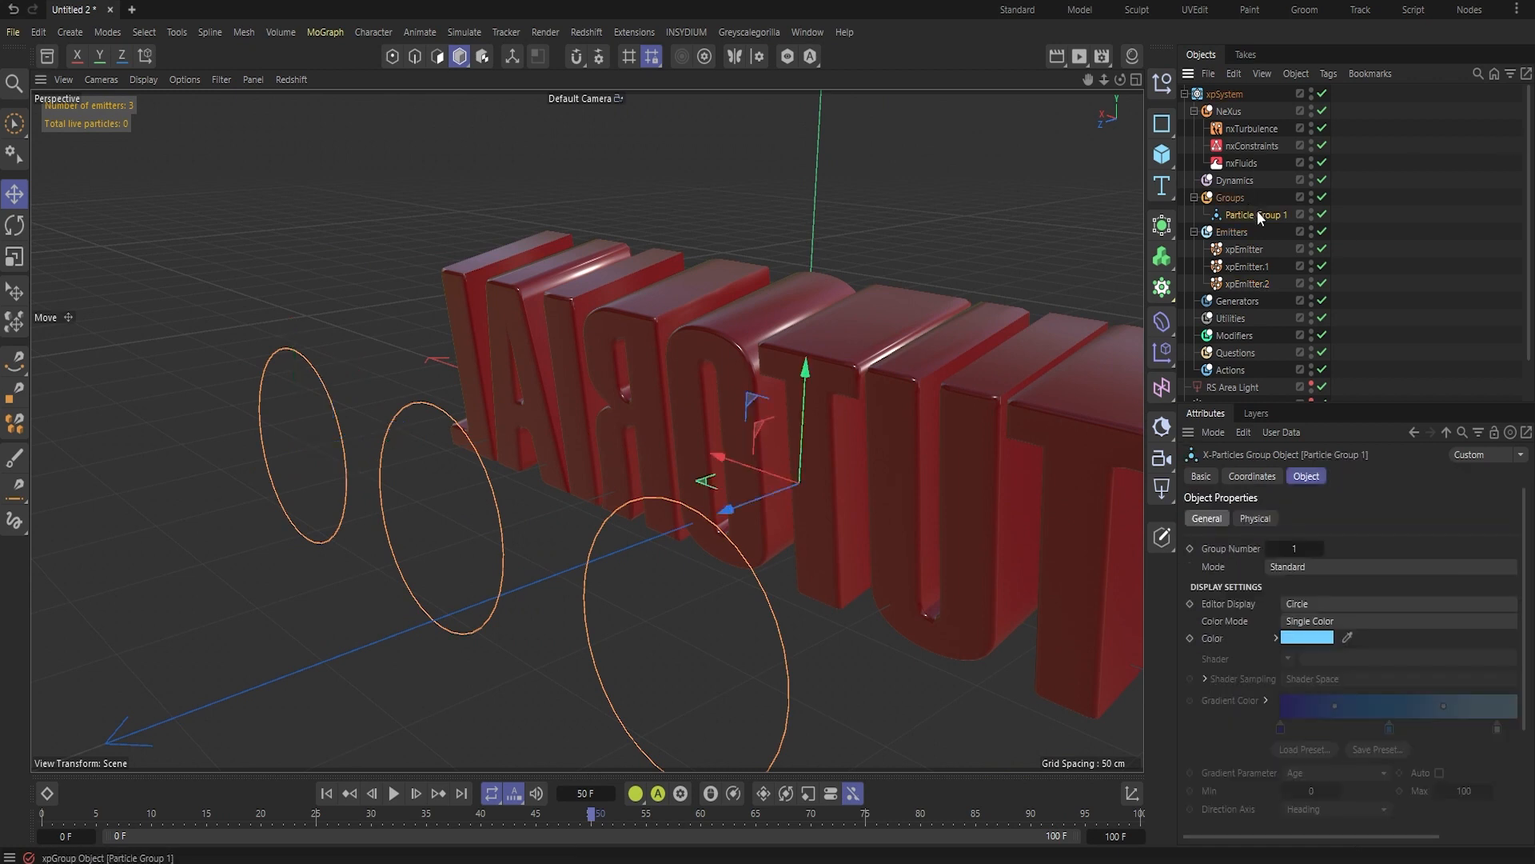
pyautogui.scroll(-4, 1279, 584)
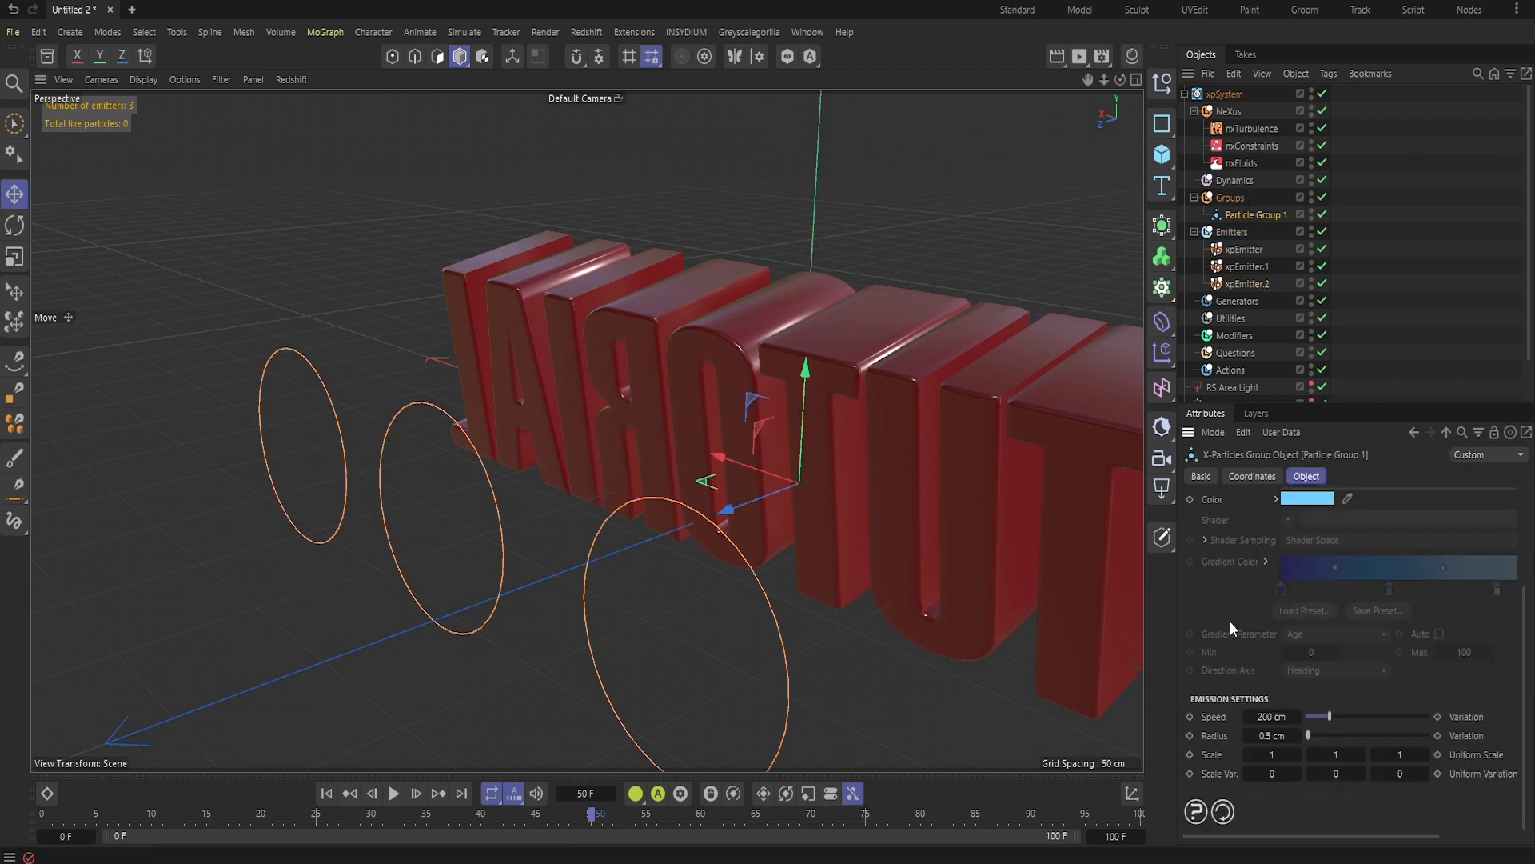
pyautogui.scroll(3, 1232, 624)
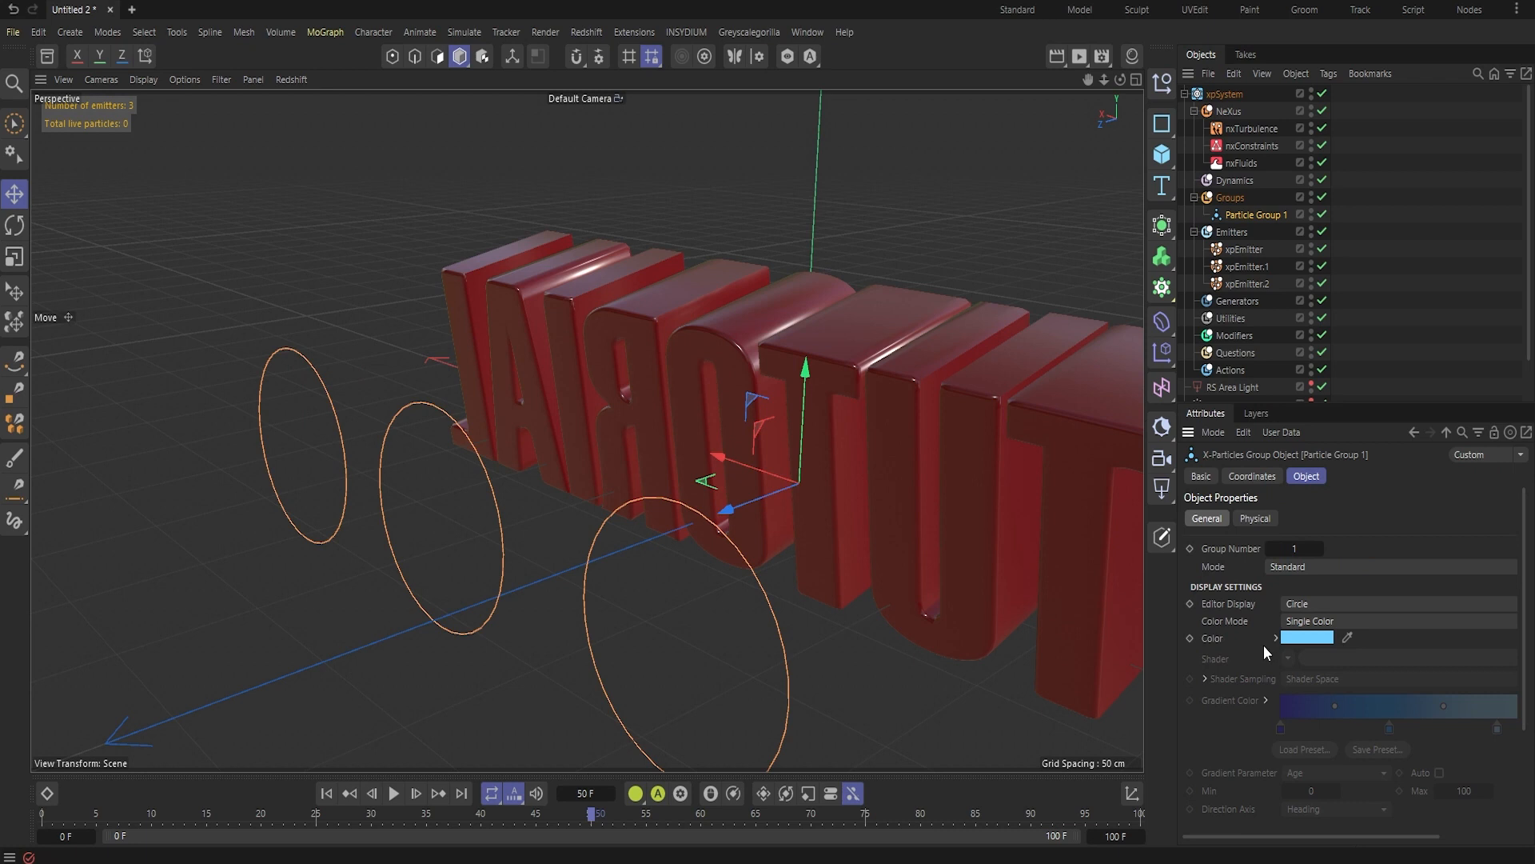
# - Add Particle Group 1 to the affected groups of nxConstraints, nxFluids and nxTurbulence
pyautogui.click(1249, 146)
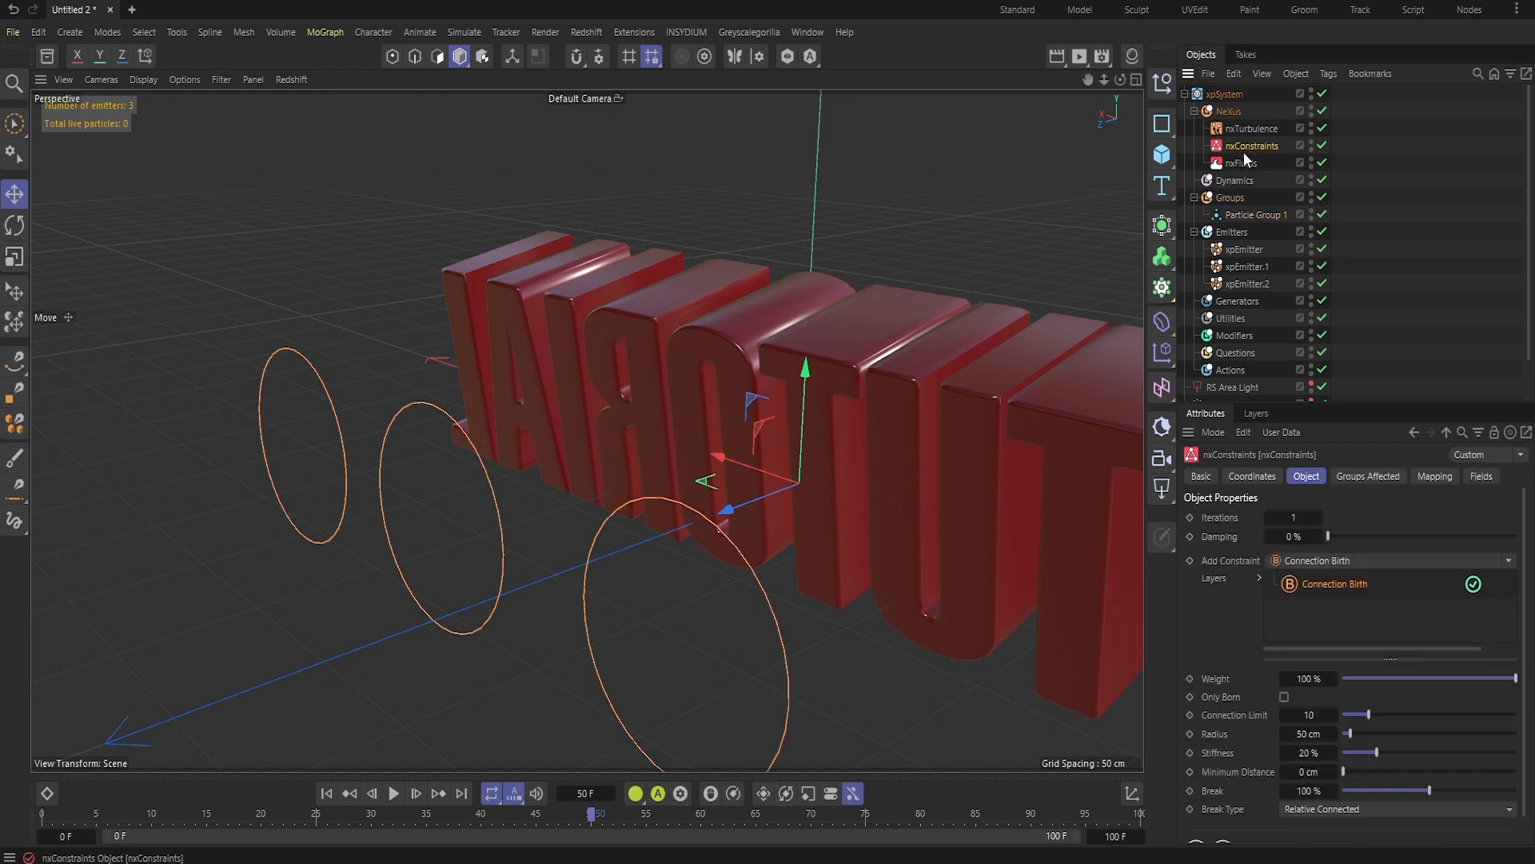
pyautogui.click(1369, 476)
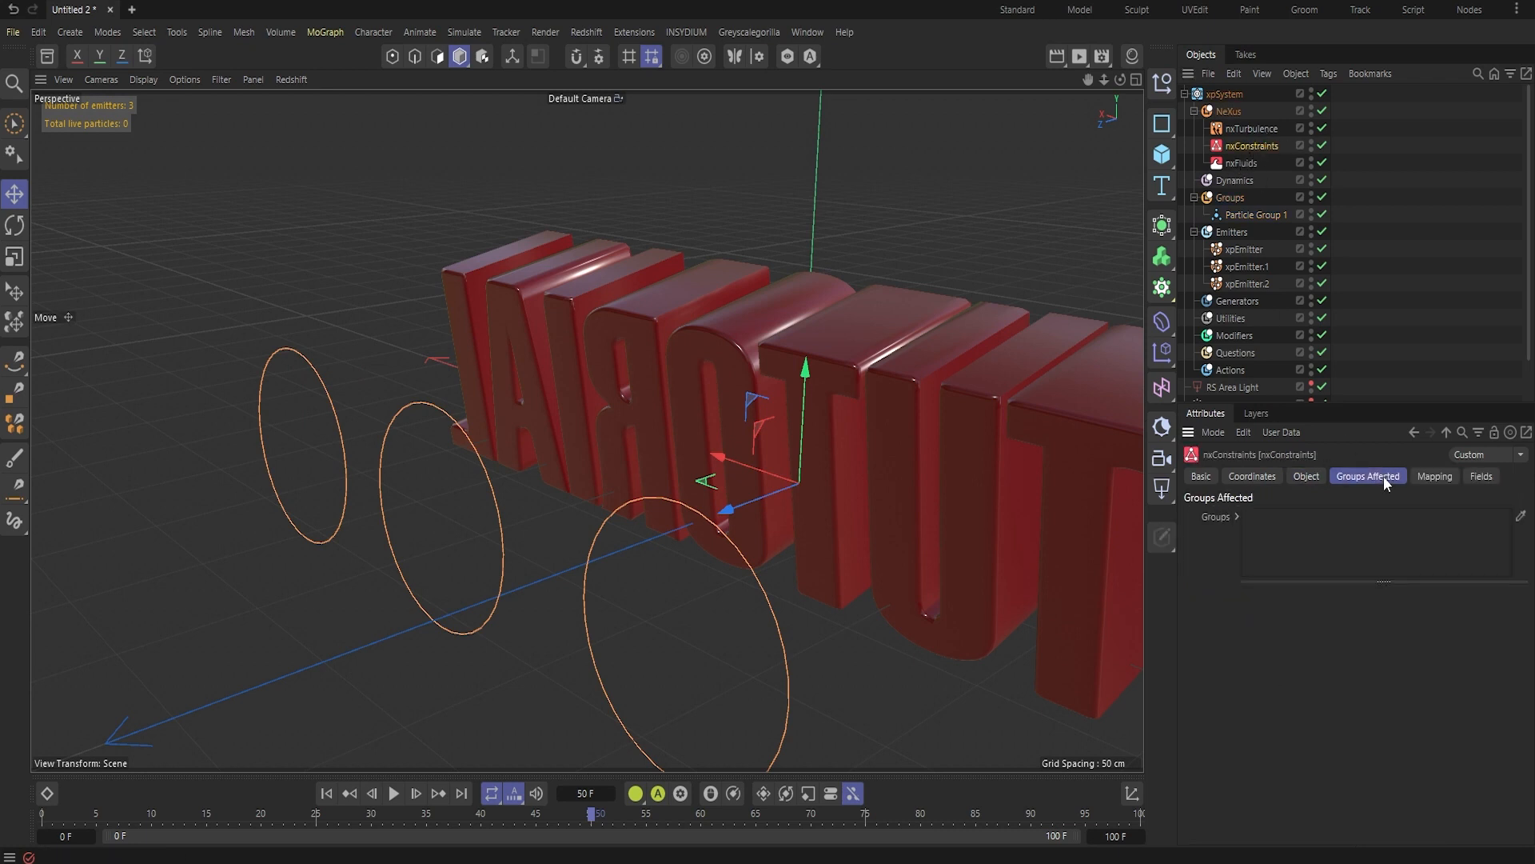
pyautogui.moveTo(1271, 221); pyautogui.dragTo(1307, 518)
pyautogui.click(1242, 164)
pyautogui.moveTo(1253, 309); pyautogui.dragTo(1314, 534)
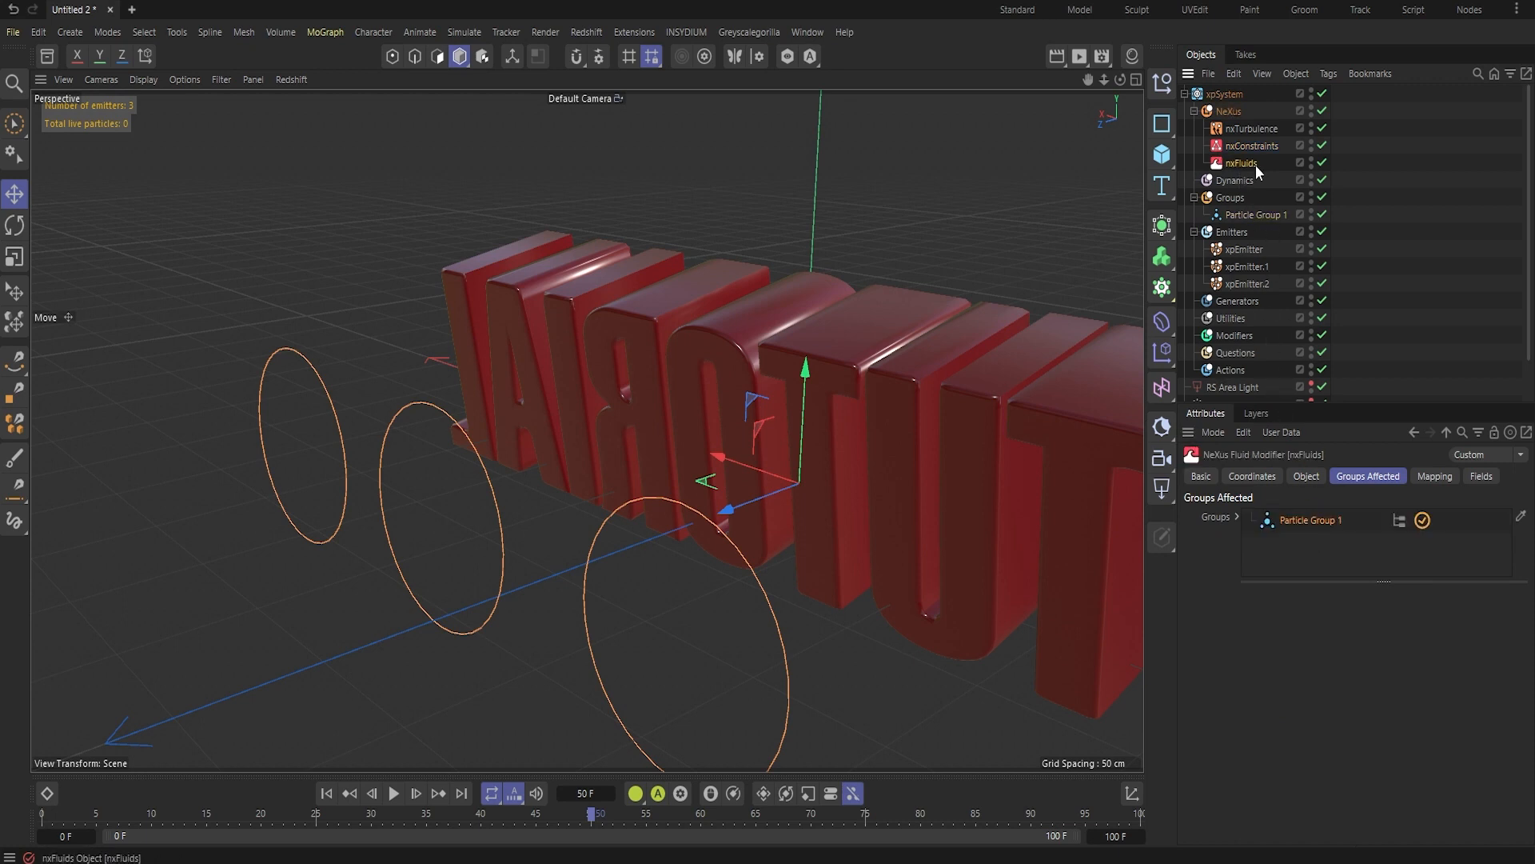
pyautogui.click(1252, 131)
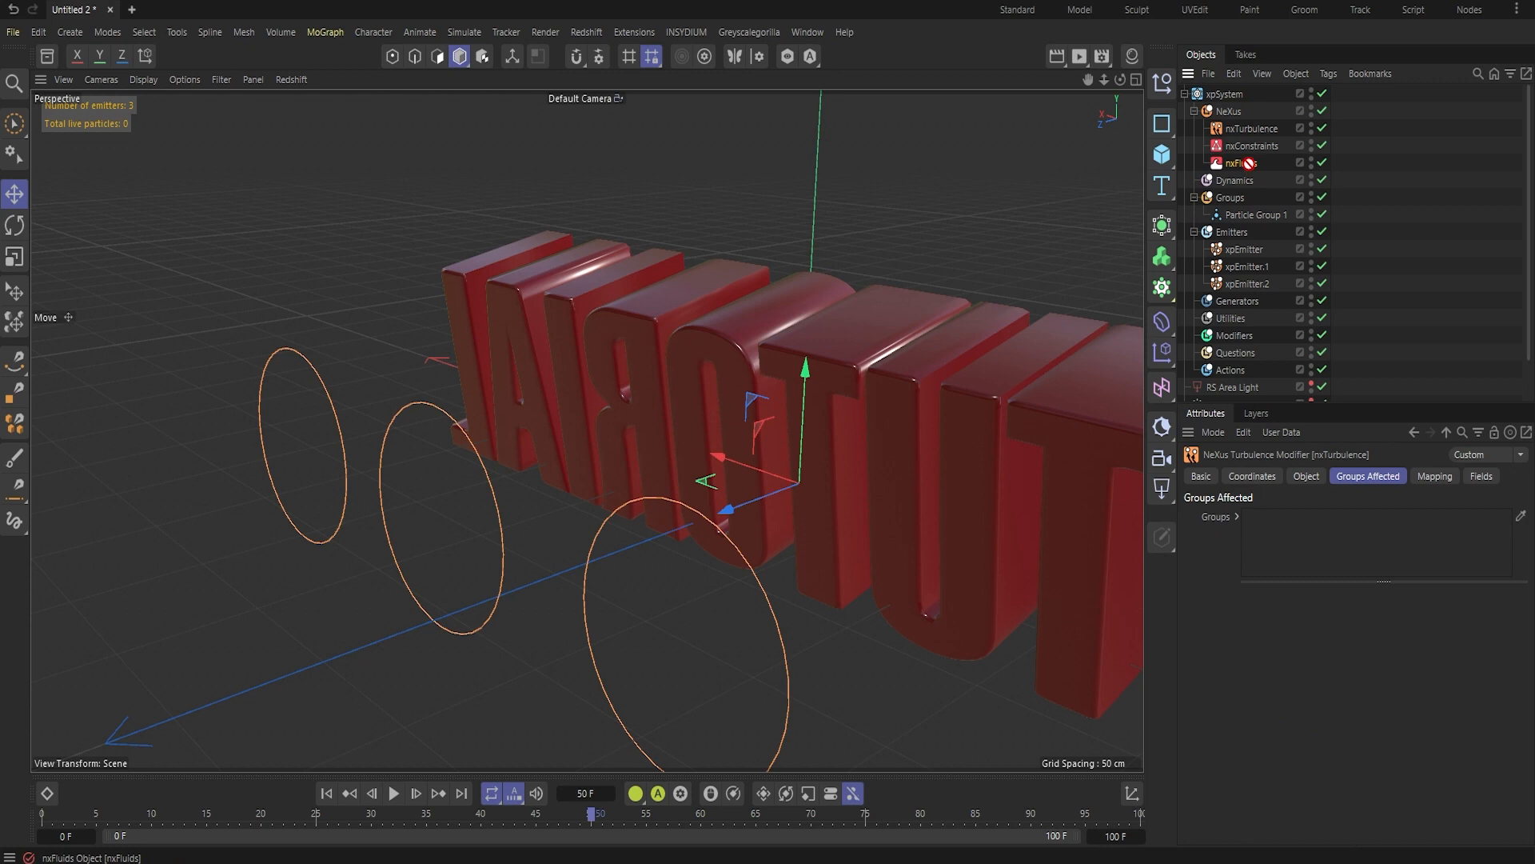
pyautogui.moveTo(1256, 215); pyautogui.dragTo(1300, 521)
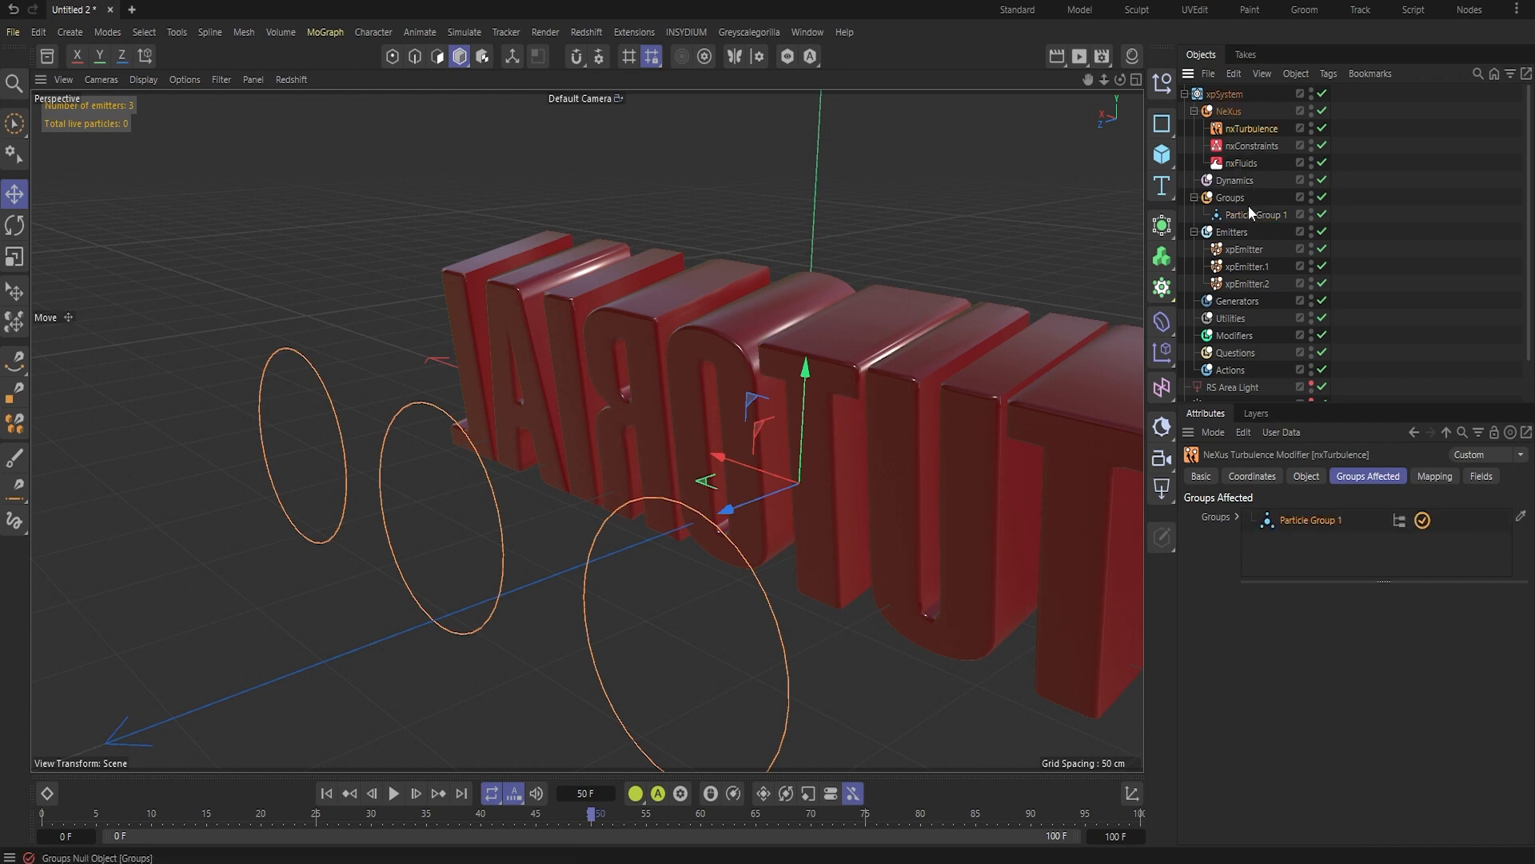
# - Replay the three-emitter simulation from the first frame through the RS Camera, stopping at frame 51
pyautogui.keyDown('alt'); pyautogui.moveTo(990, 386); pyautogui.dragTo(448, 480); pyautogui.keyUp('alt')
pyautogui.click(327, 792)
pyautogui.scroll(-2, 1438, 348)
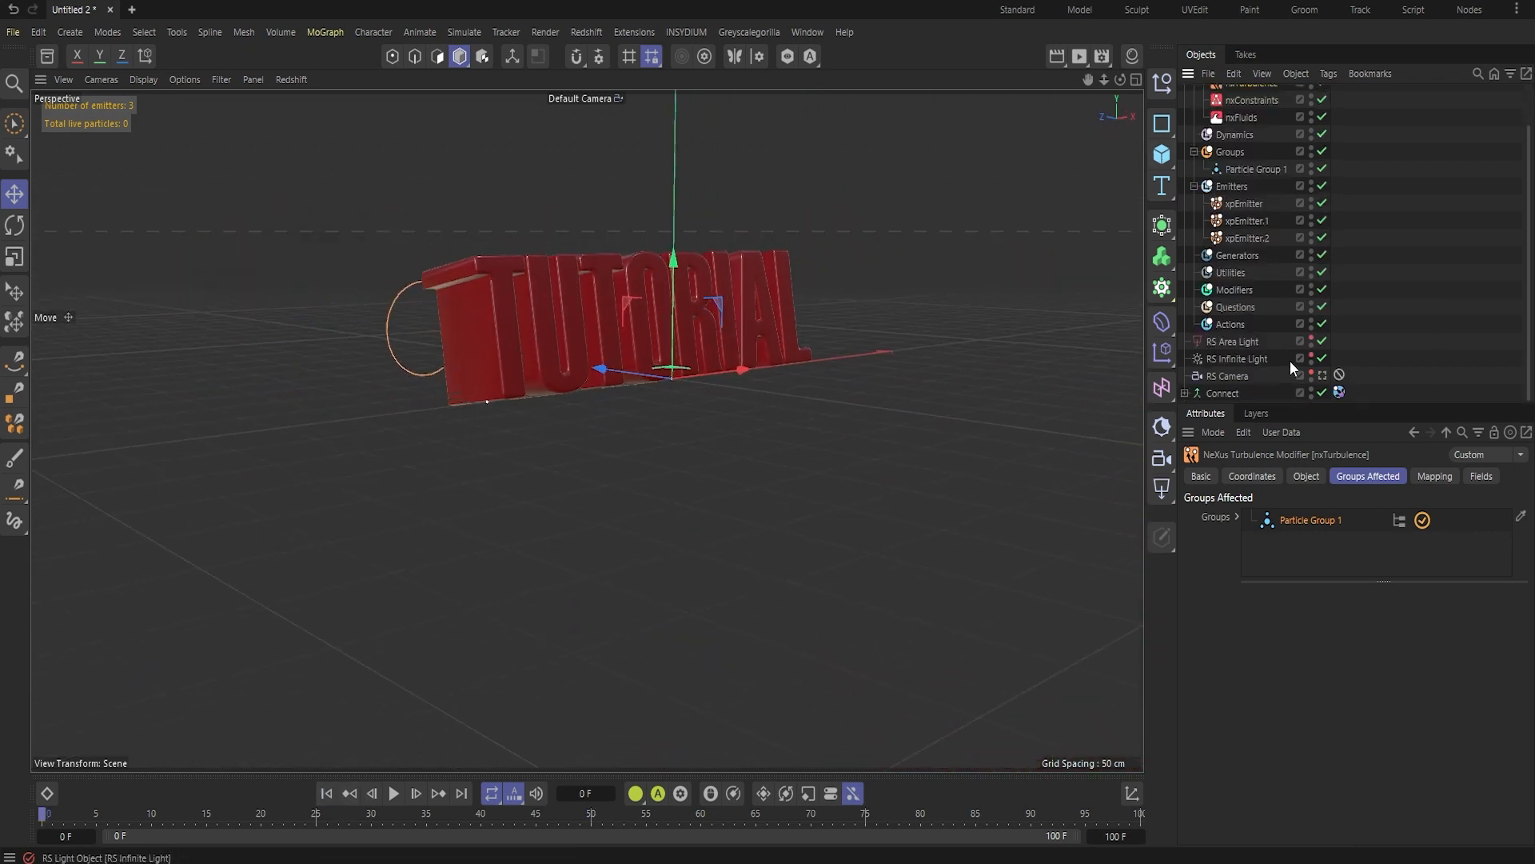
pyautogui.click(1324, 375)
pyautogui.click(394, 793)
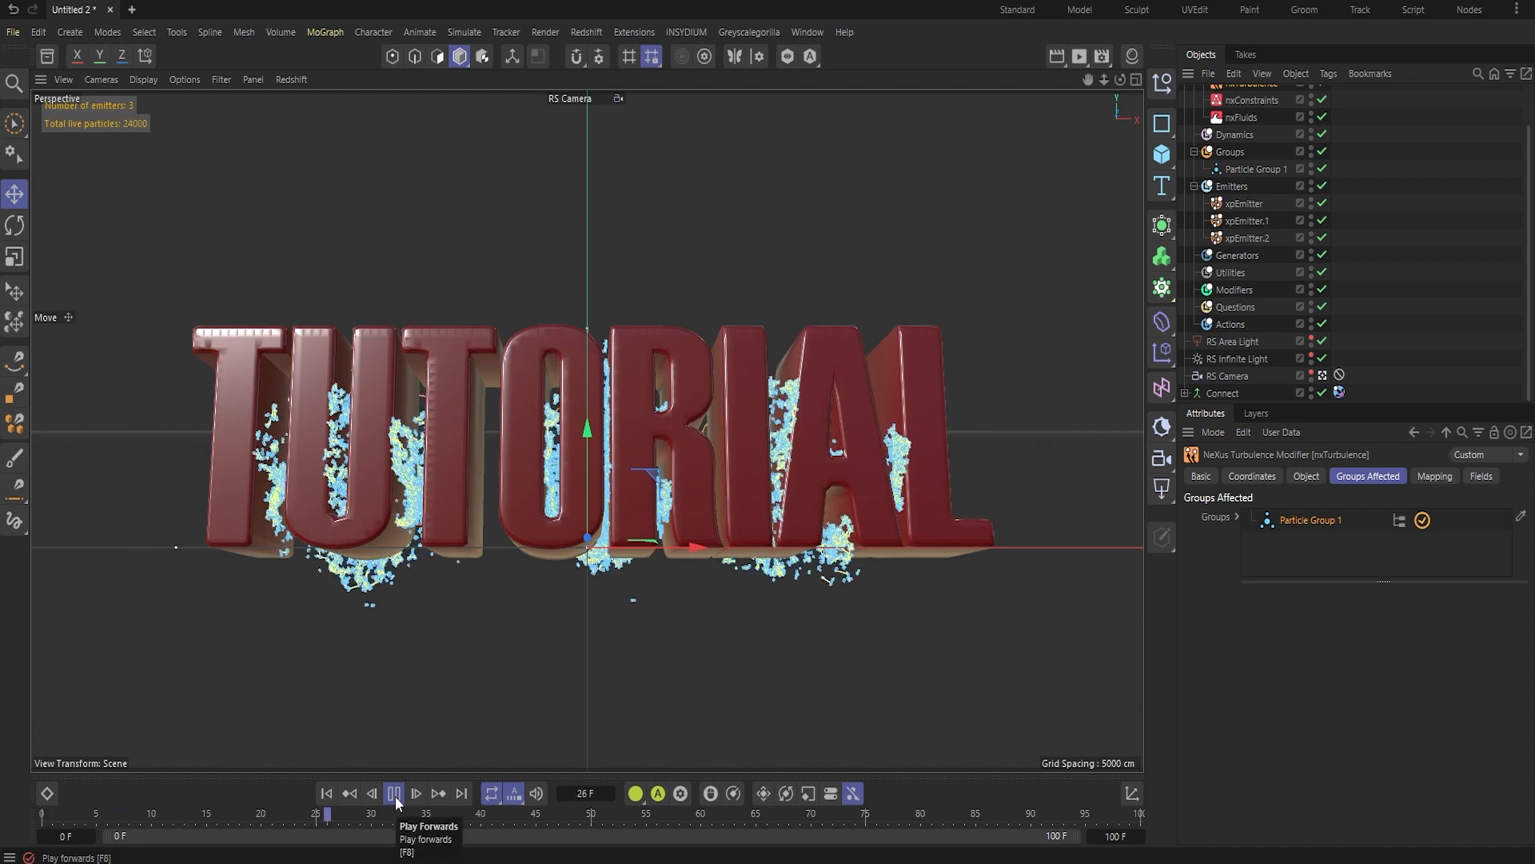
pyautogui.click(396, 795)
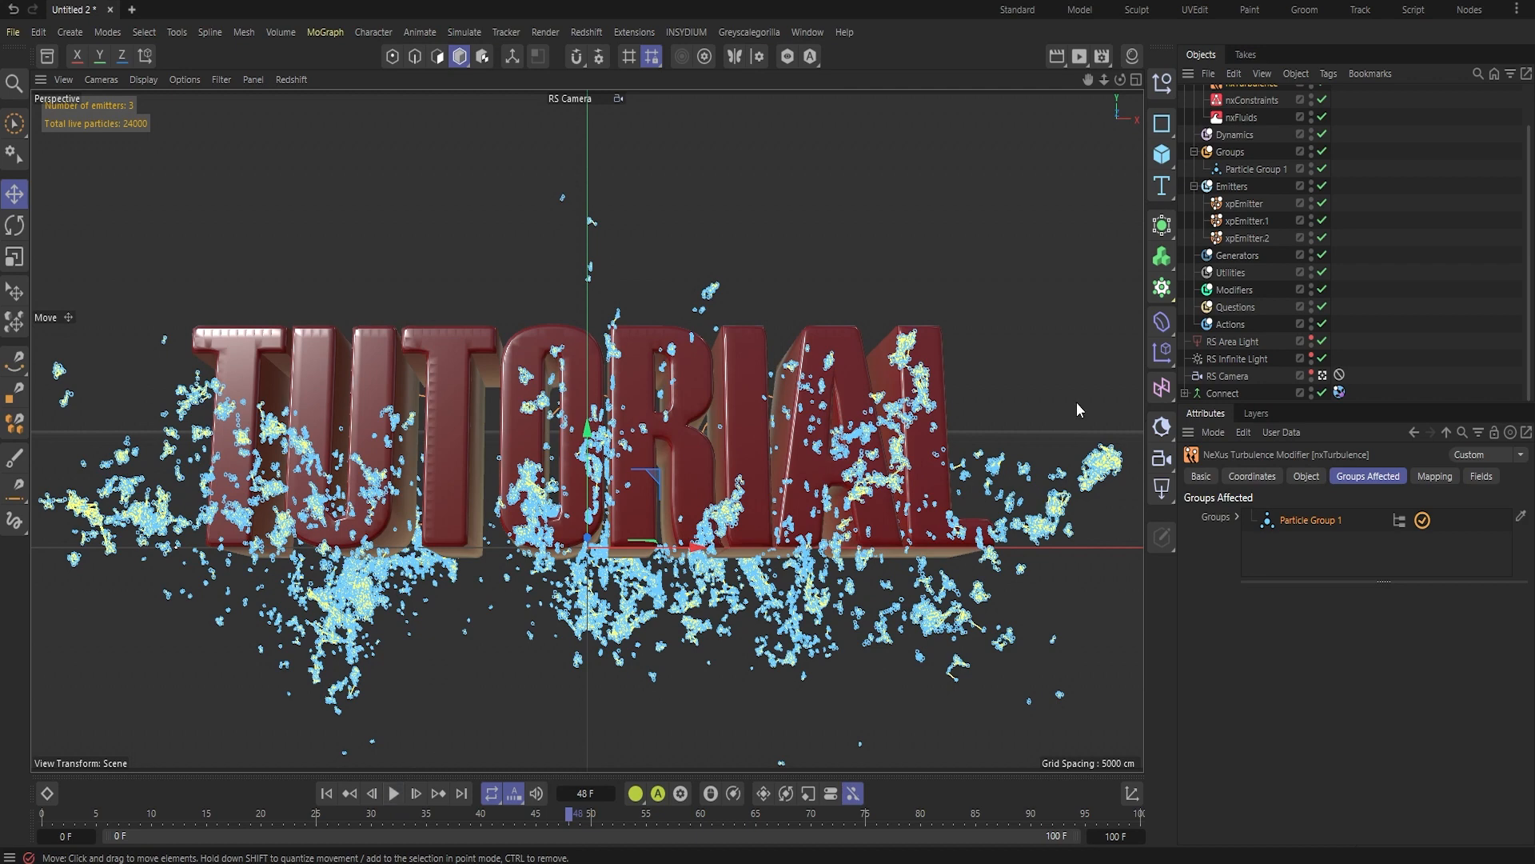
pyautogui.click(395, 794)
pyautogui.click(395, 794)
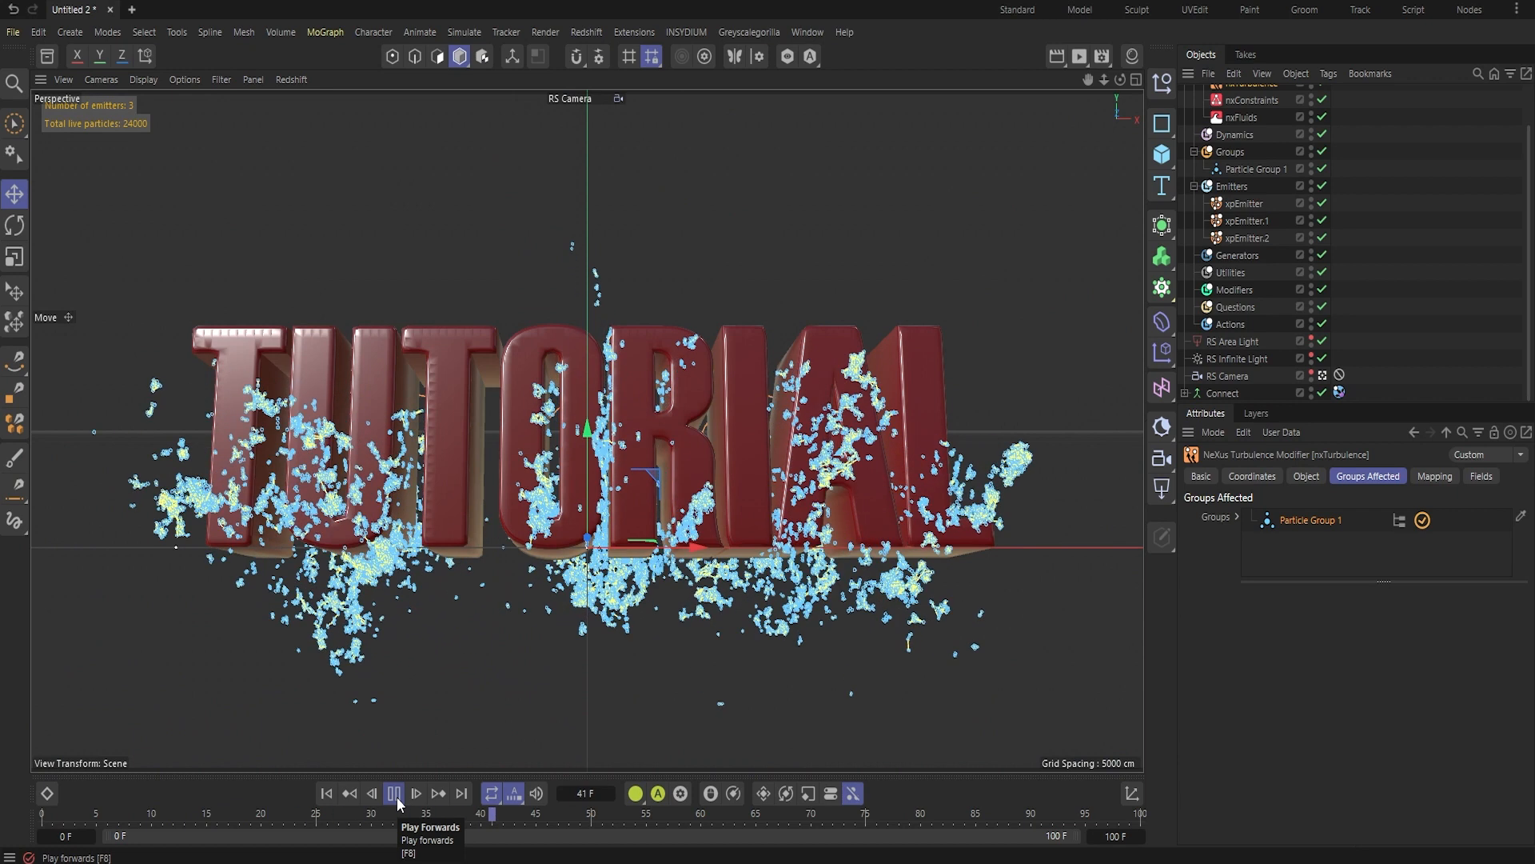
pyautogui.click(394, 793)
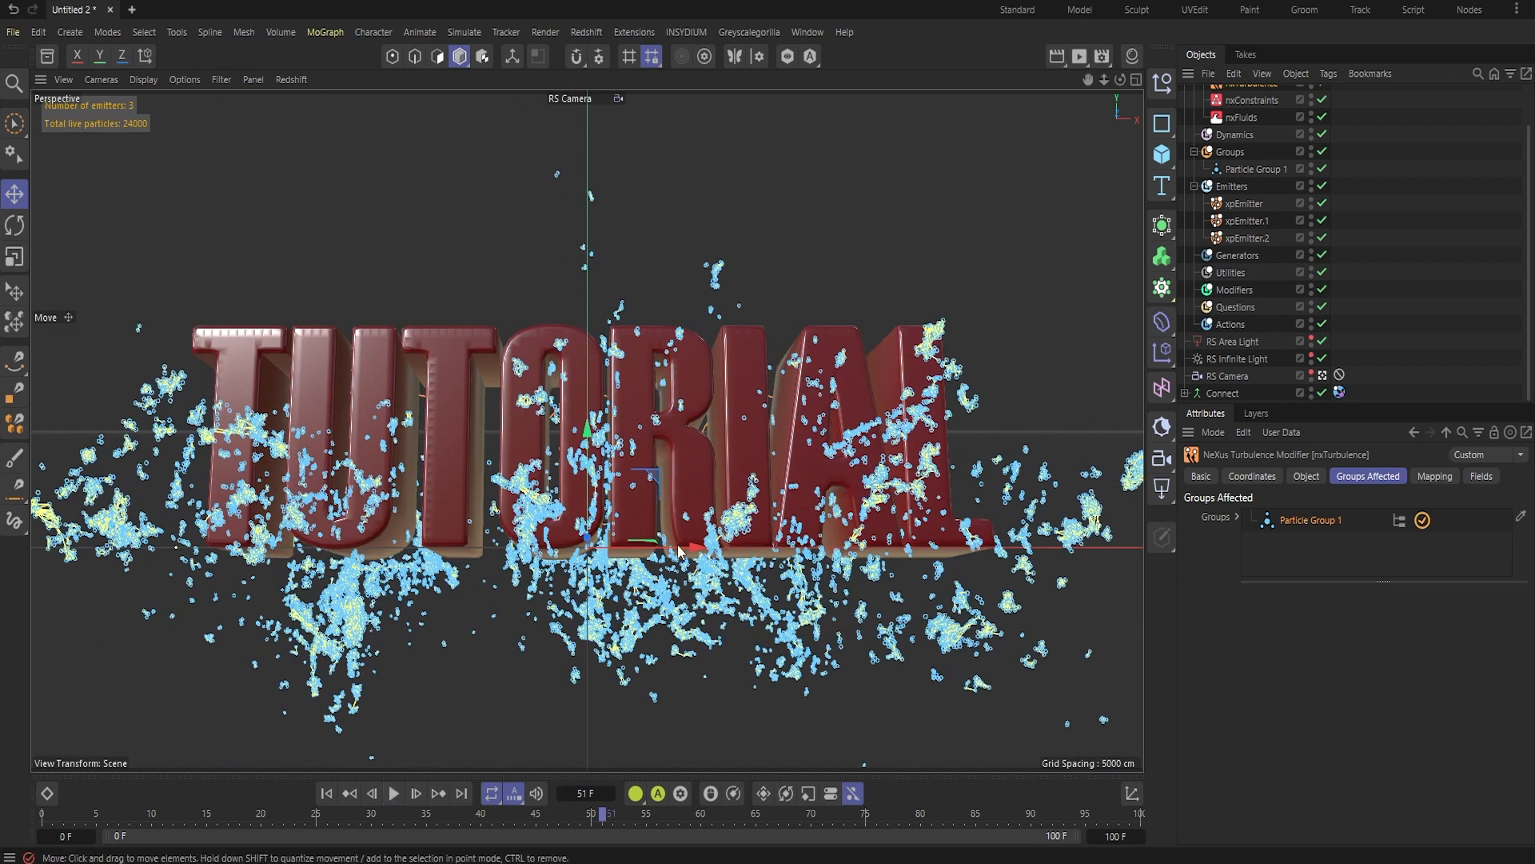
# - Leave the RS Camera view and inspect the spread of particles in front of the letters from a side angle
pyautogui.click(1323, 376)
pyautogui.keyDown('alt'); pyautogui.moveTo(749, 379); pyautogui.dragTo(900, 370); pyautogui.keyUp('alt')
pyautogui.keyDown('alt'); pyautogui.moveTo(656, 339); pyautogui.dragTo(645, 419, button='middle'); pyautogui.keyUp('alt')
pyautogui.keyDown('alt'); pyautogui.moveTo(639, 402); pyautogui.dragTo(713, 340, button='right'); pyautogui.keyUp('alt')
pyautogui.moveTo(782, 449)
pyautogui.keyDown('alt'); pyautogui.mouseDown()
pyautogui.moveTo(808, 444)
pyautogui.moveTo(798, 435)
pyautogui.mouseUp(); pyautogui.keyUp('alt')
pyautogui.keyDown('alt'); pyautogui.moveTo(1009, 379); pyautogui.dragTo(953, 372); pyautogui.keyUp('alt')
pyautogui.keyDown('alt'); pyautogui.moveTo(1024, 315); pyautogui.dragTo(873, 369, button='middle'); pyautogui.keyUp('alt')
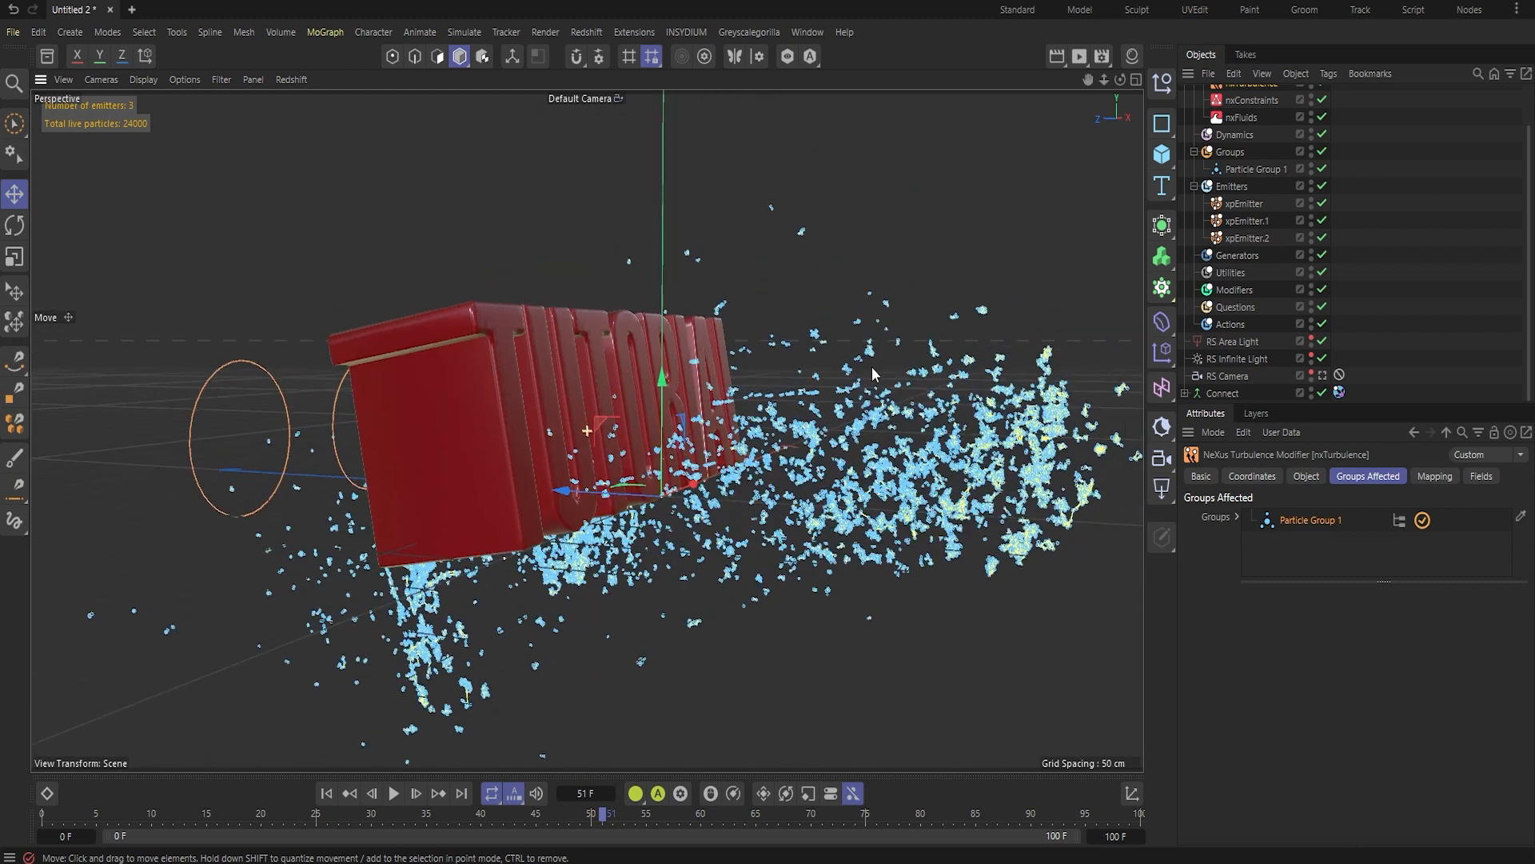
# - Hide the Emitters folder and add an xpOpenVDBMesher generator with xpEmitter, xpEmitter.1 and xpEmitter.2 as its sources
pyautogui.doubleClick(1312, 184)
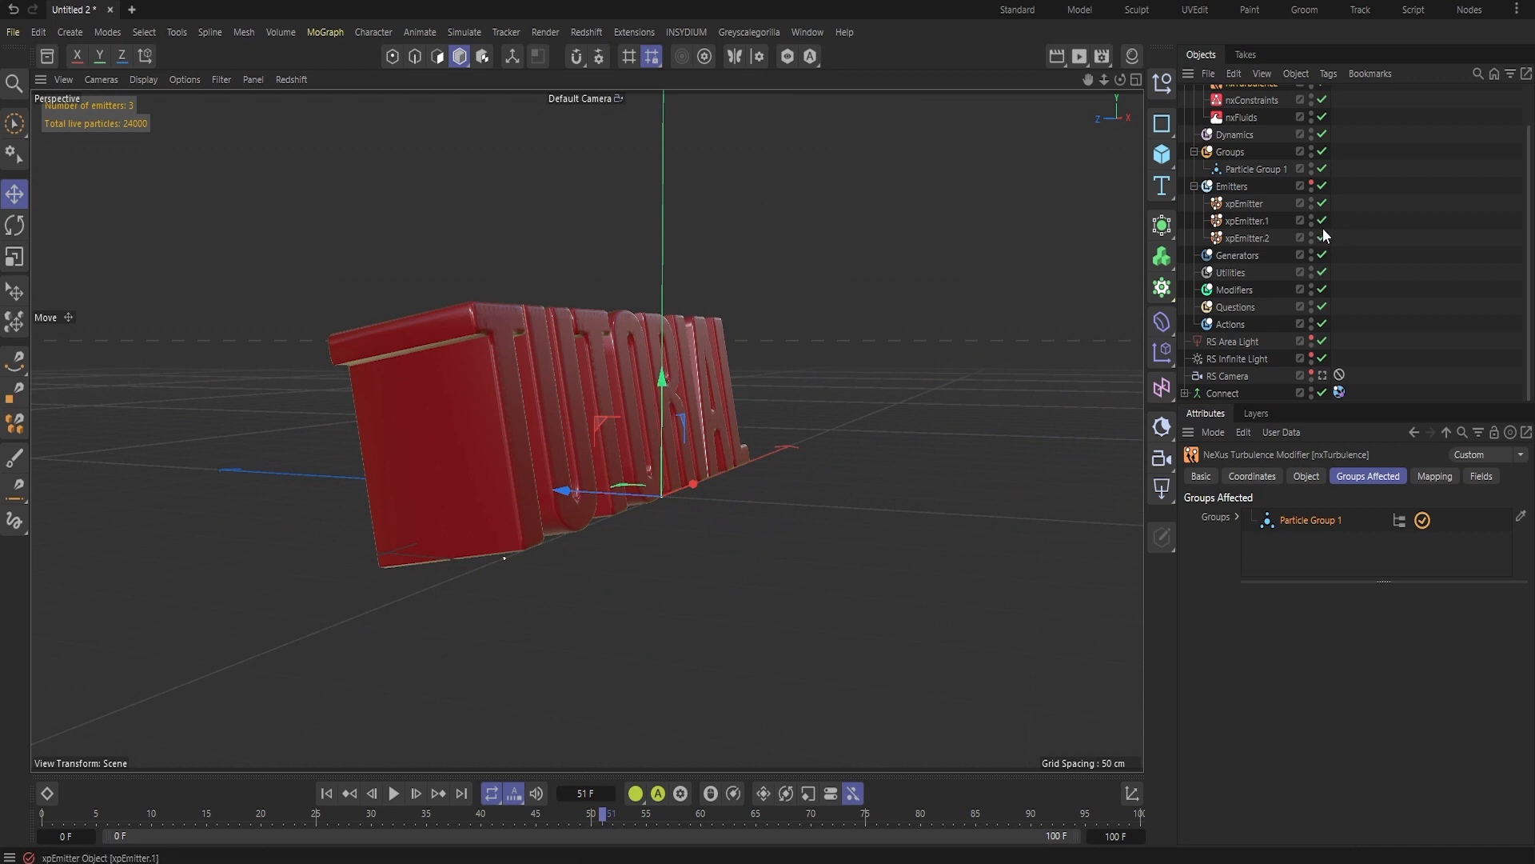
pyautogui.click(1249, 257)
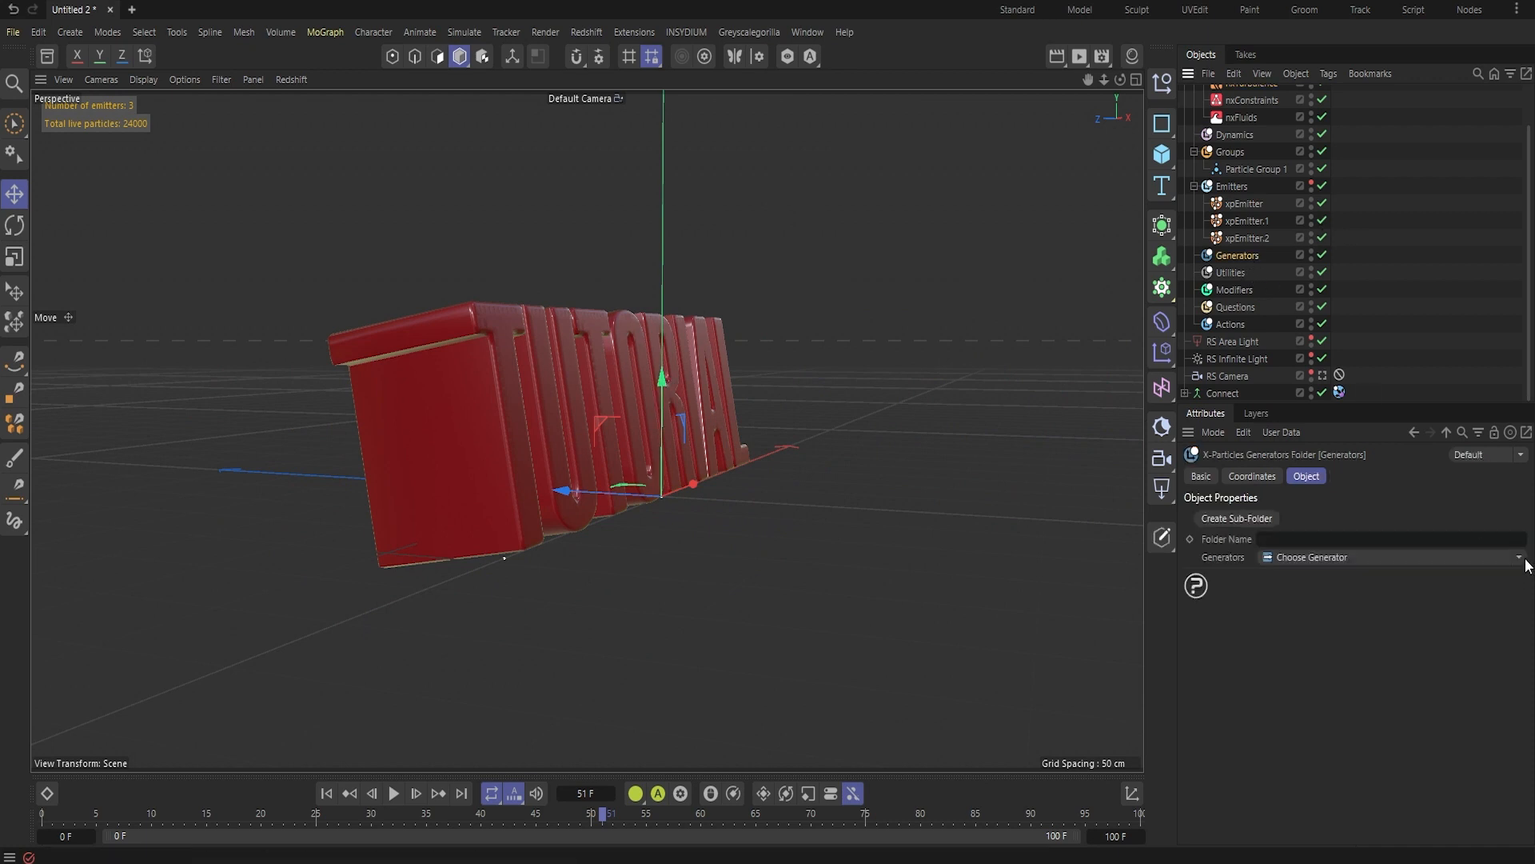
pyautogui.click(1524, 560)
pyautogui.click(1355, 713)
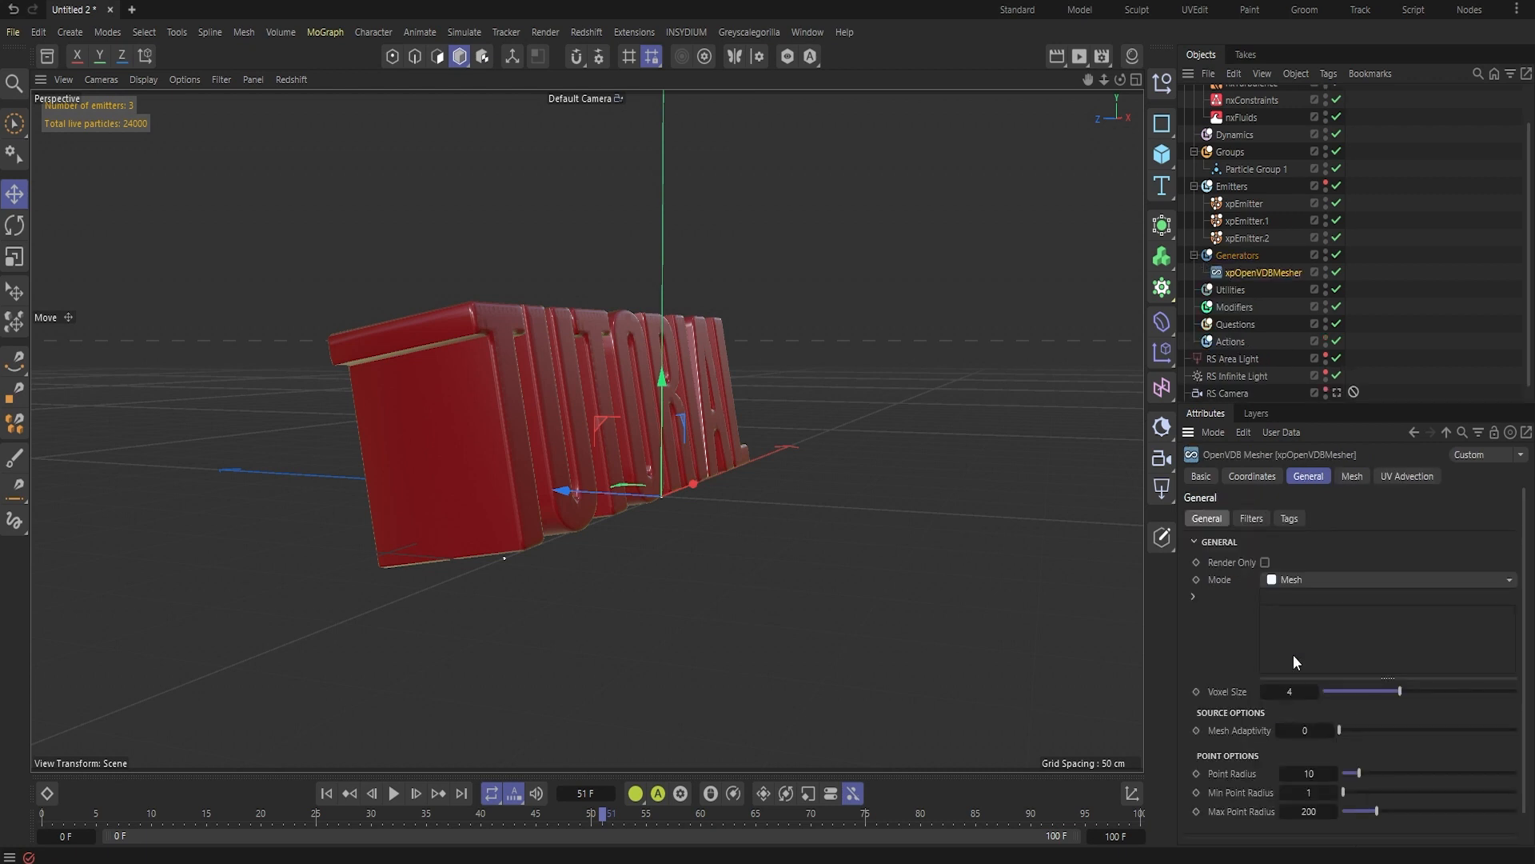
pyautogui.moveTo(1247, 206); pyautogui.dragTo(1295, 574)
pyautogui.moveTo(1247, 238); pyautogui.dragTo(1337, 662)
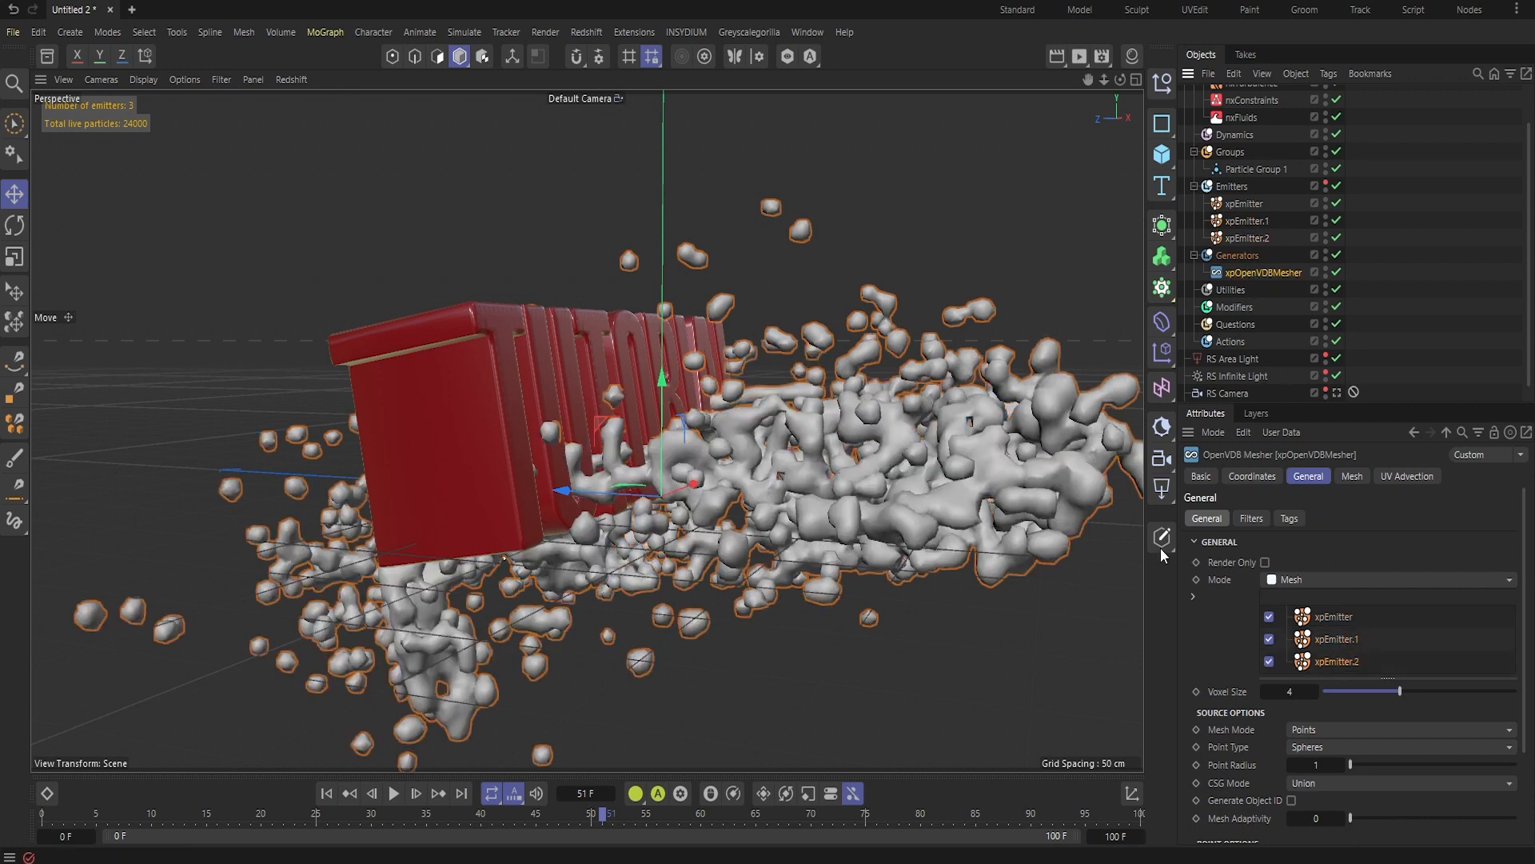
# - Set the OpenVDB mesher's voxel size to 1 and the Point Radius under Point Options to 3
pyautogui.keyDown('alt'); pyautogui.moveTo(823, 377); pyautogui.dragTo(735, 372); pyautogui.keyUp('alt')
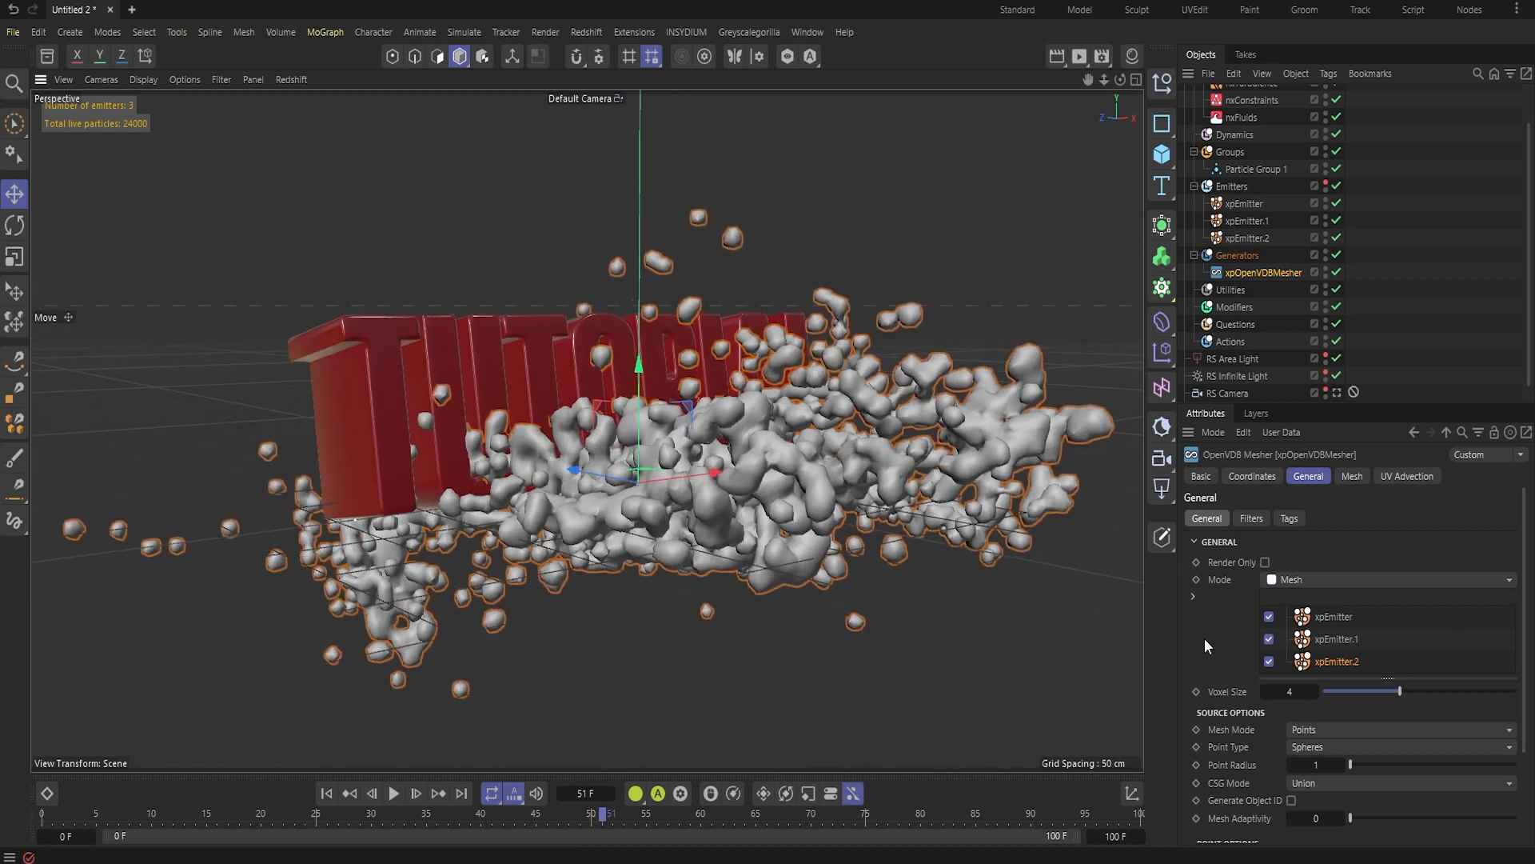
pyautogui.keyDown('alt'); pyautogui.moveTo(463, 419); pyautogui.dragTo(614, 379, button='right'); pyautogui.keyUp('alt')
pyautogui.keyDown('alt'); pyautogui.moveTo(614, 379); pyautogui.dragTo(759, 444); pyautogui.keyUp('alt')
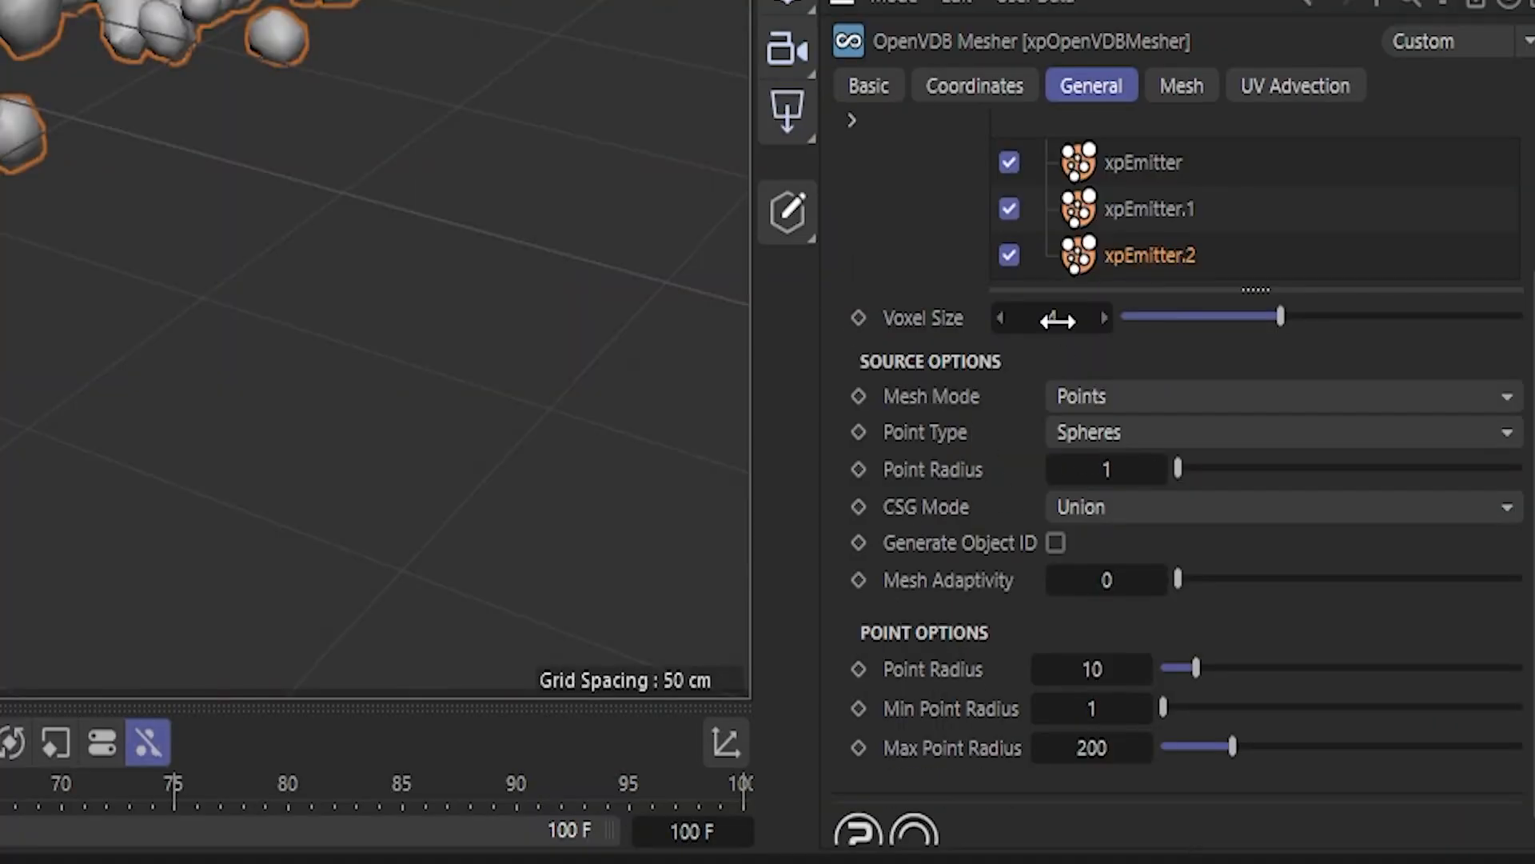
pyautogui.write('1')
pyautogui.press('Return')
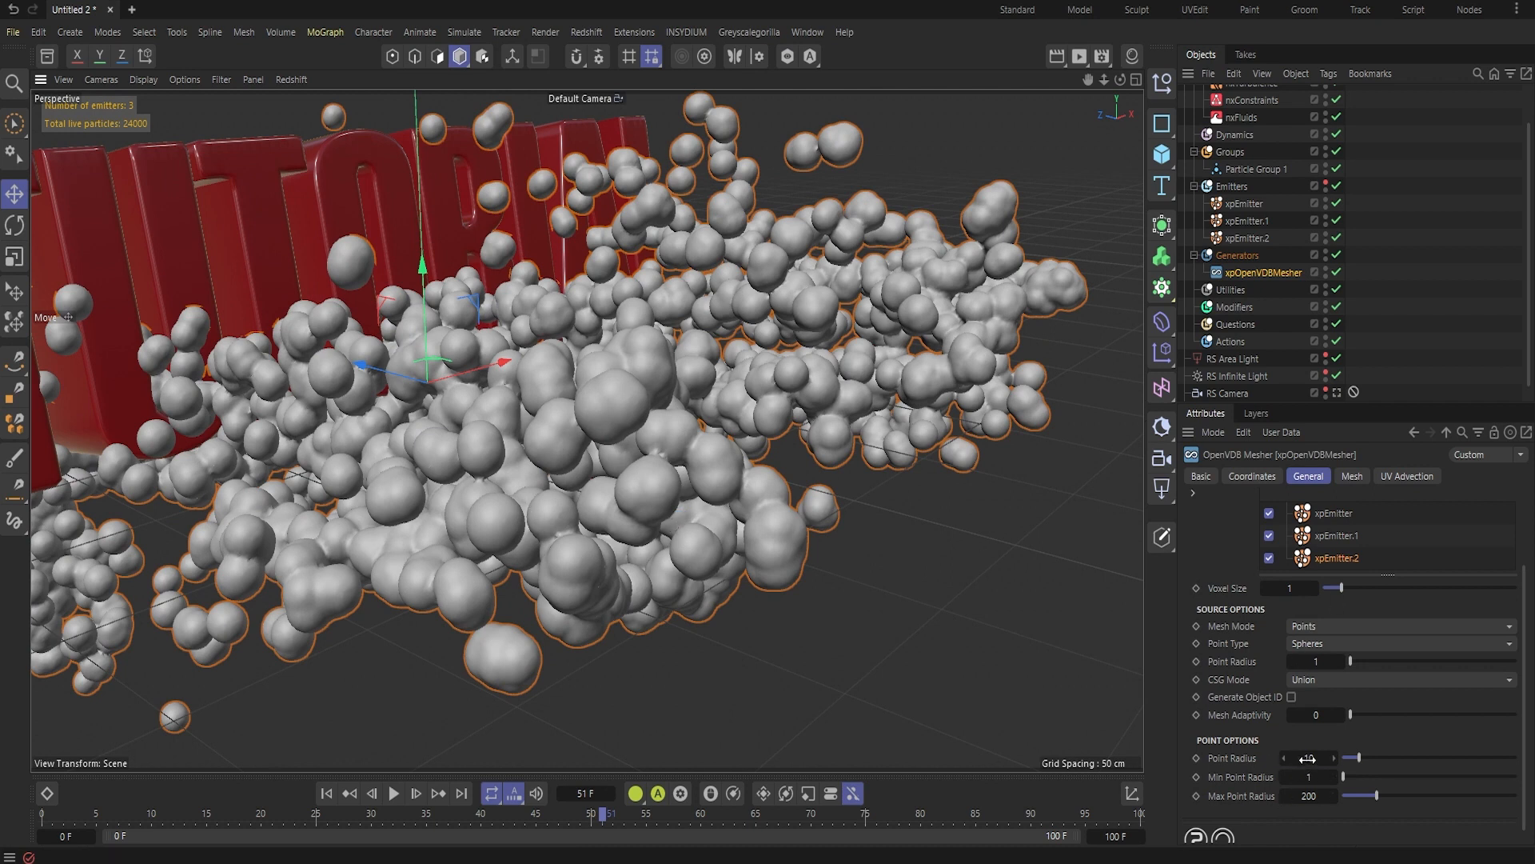
pyautogui.write('3')
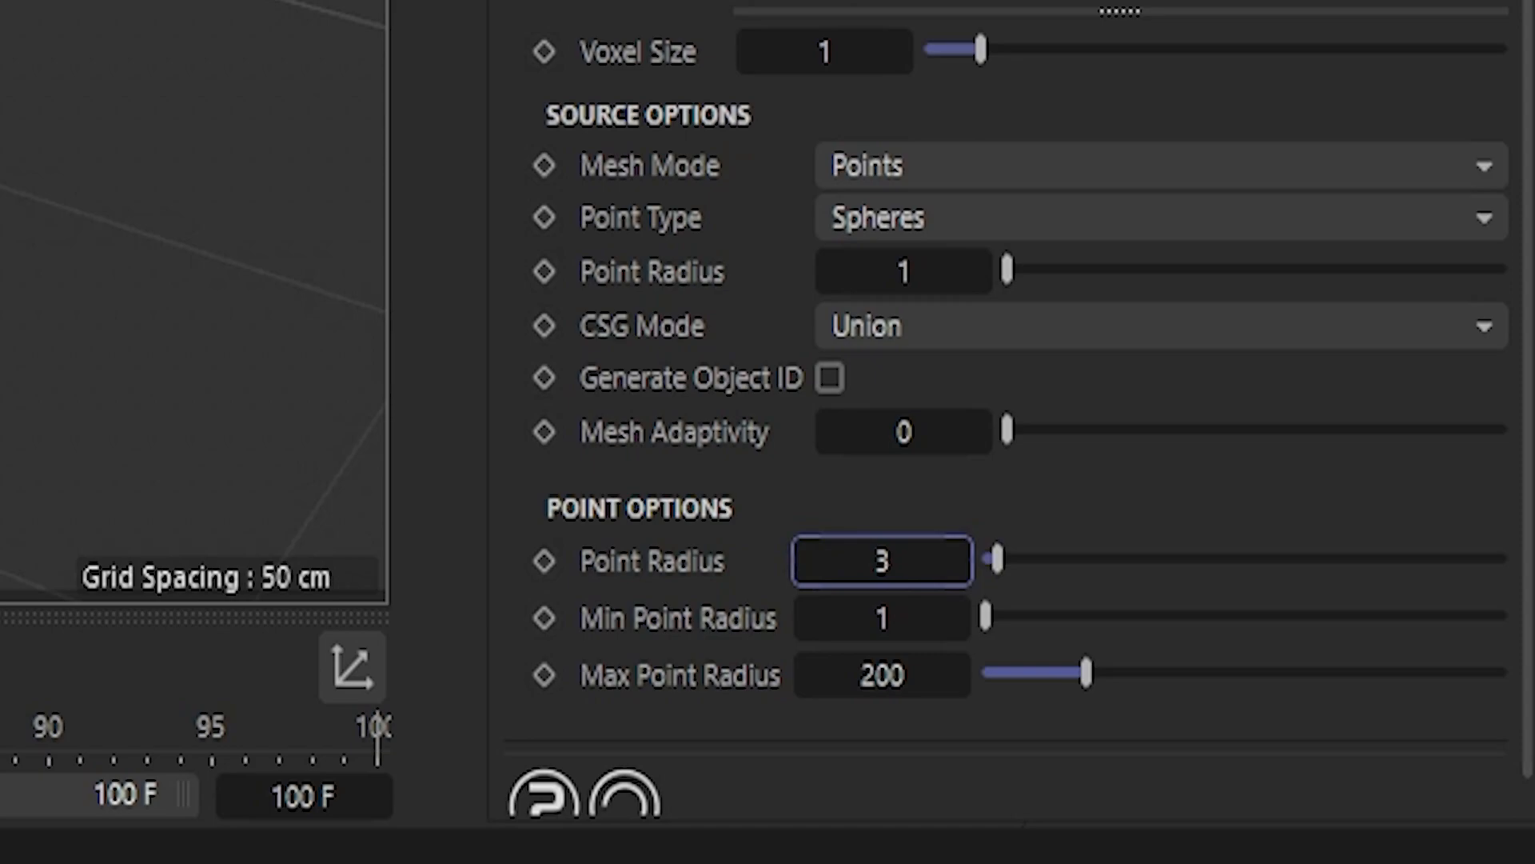
pyautogui.click(1028, 571)
# - Inspect the refined particle mesh around the letters, and look through the RS Camera
pyautogui.keyDown('alt'); pyautogui.moveTo(836, 482); pyautogui.dragTo(752, 91); pyautogui.keyUp('alt')
pyautogui.keyDown('alt'); pyautogui.moveTo(887, 252); pyautogui.dragTo(400, 480); pyautogui.keyUp('alt')
pyautogui.scroll(-1, 1326, 400)
pyautogui.click(1337, 376)
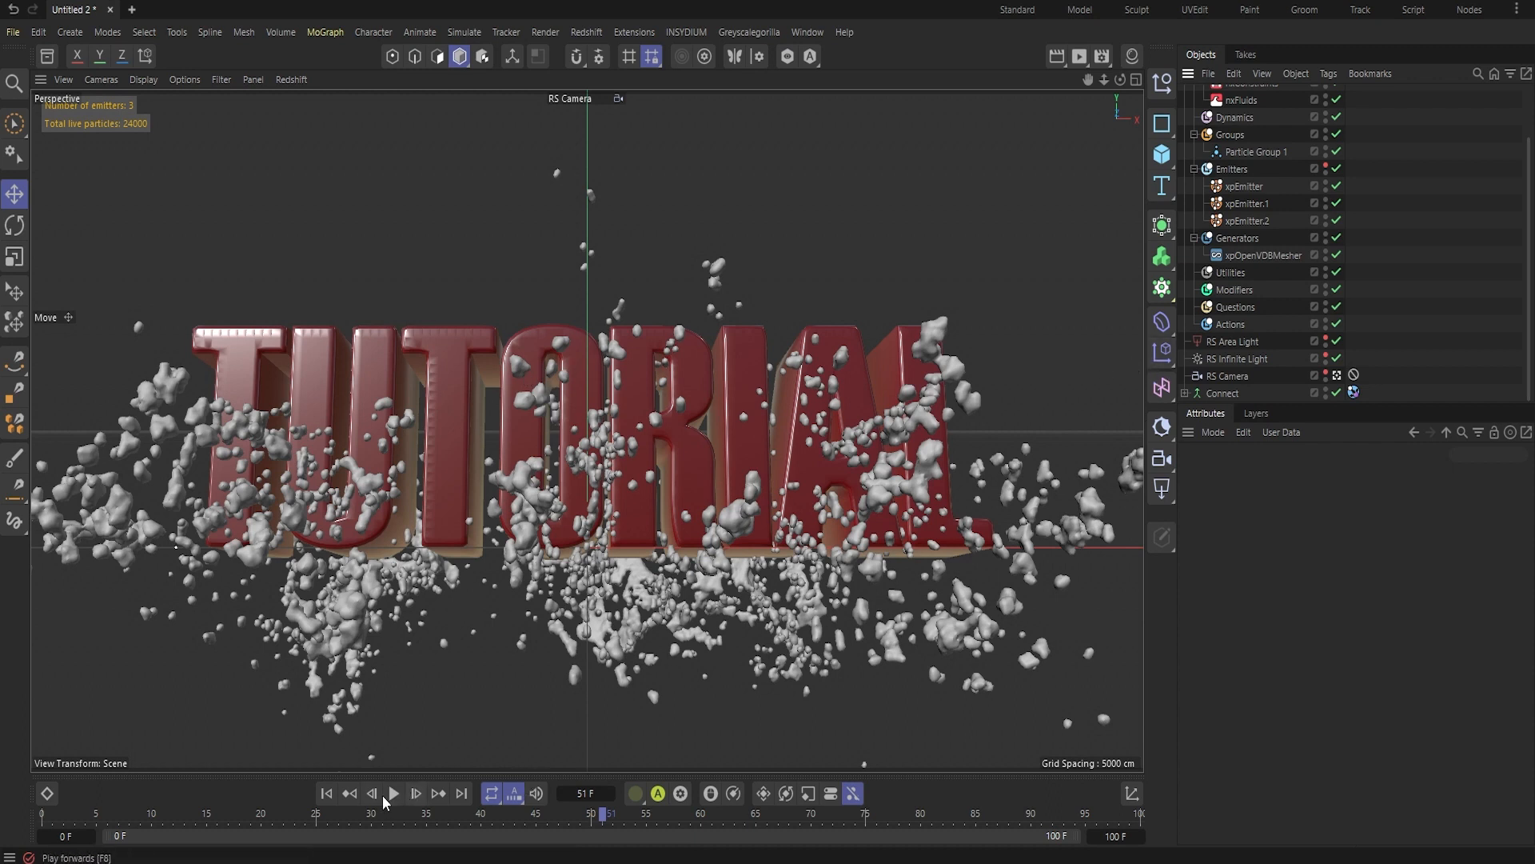
# - Enable filters on the xpOpenVDBMesher, turn off its Median filter and add a Gaussian filter
pyautogui.click(1264, 254)
pyautogui.click(1251, 519)
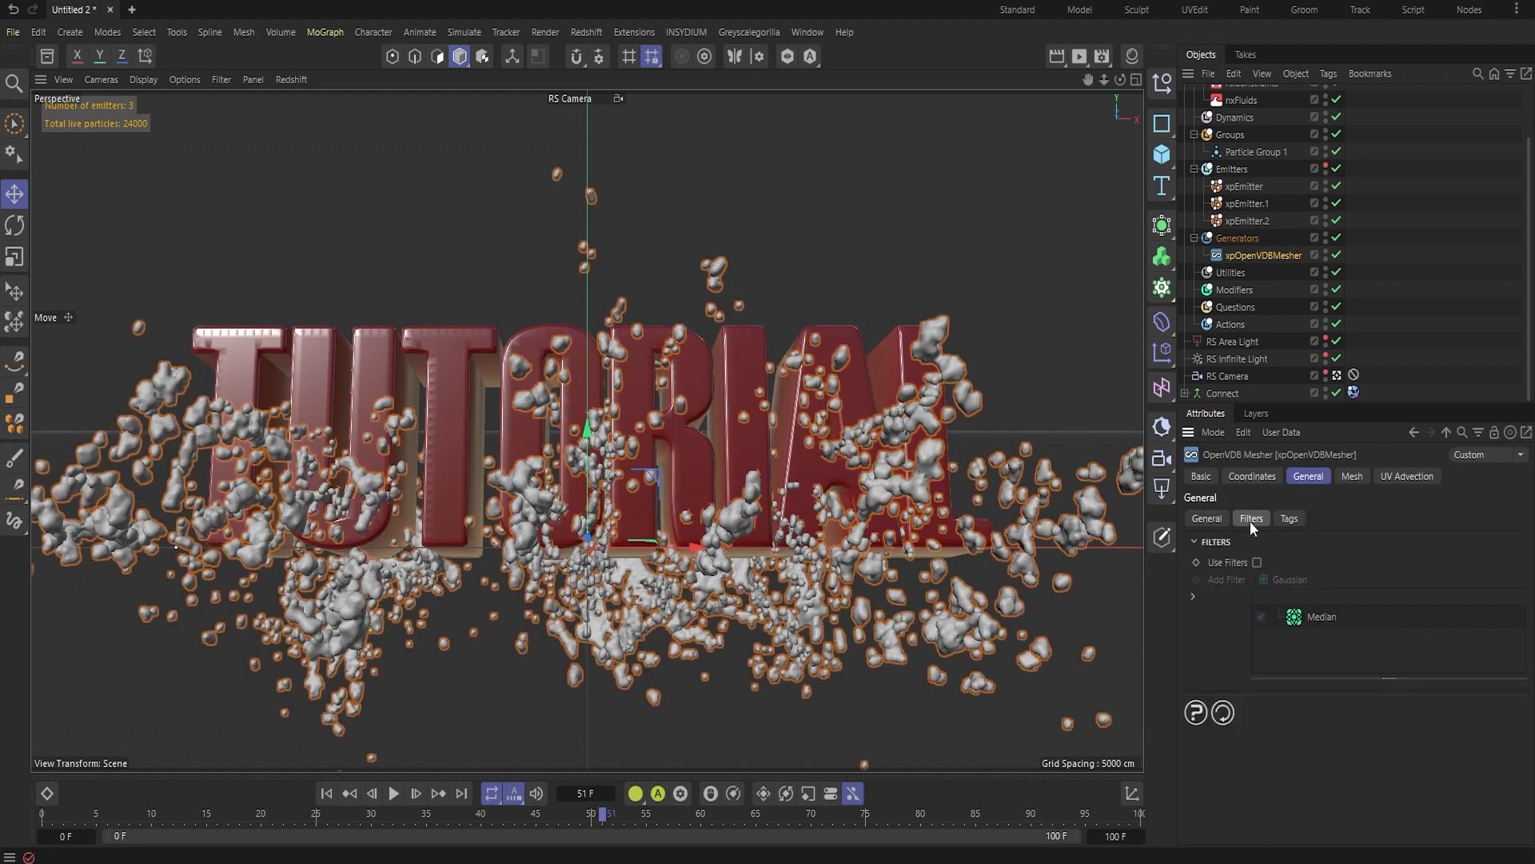
pyautogui.click(1256, 562)
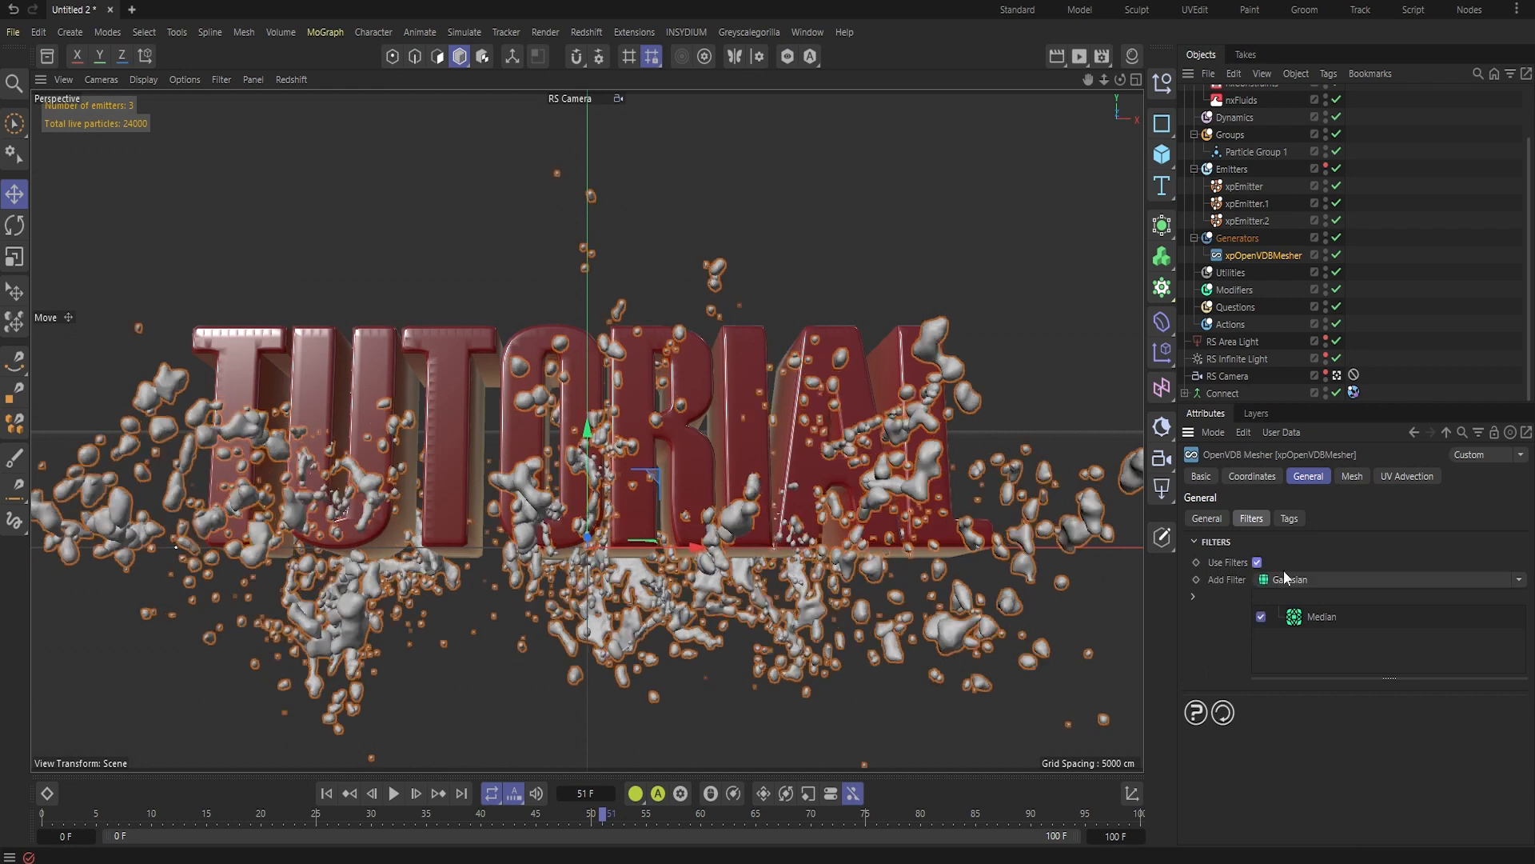
pyautogui.click(1262, 616)
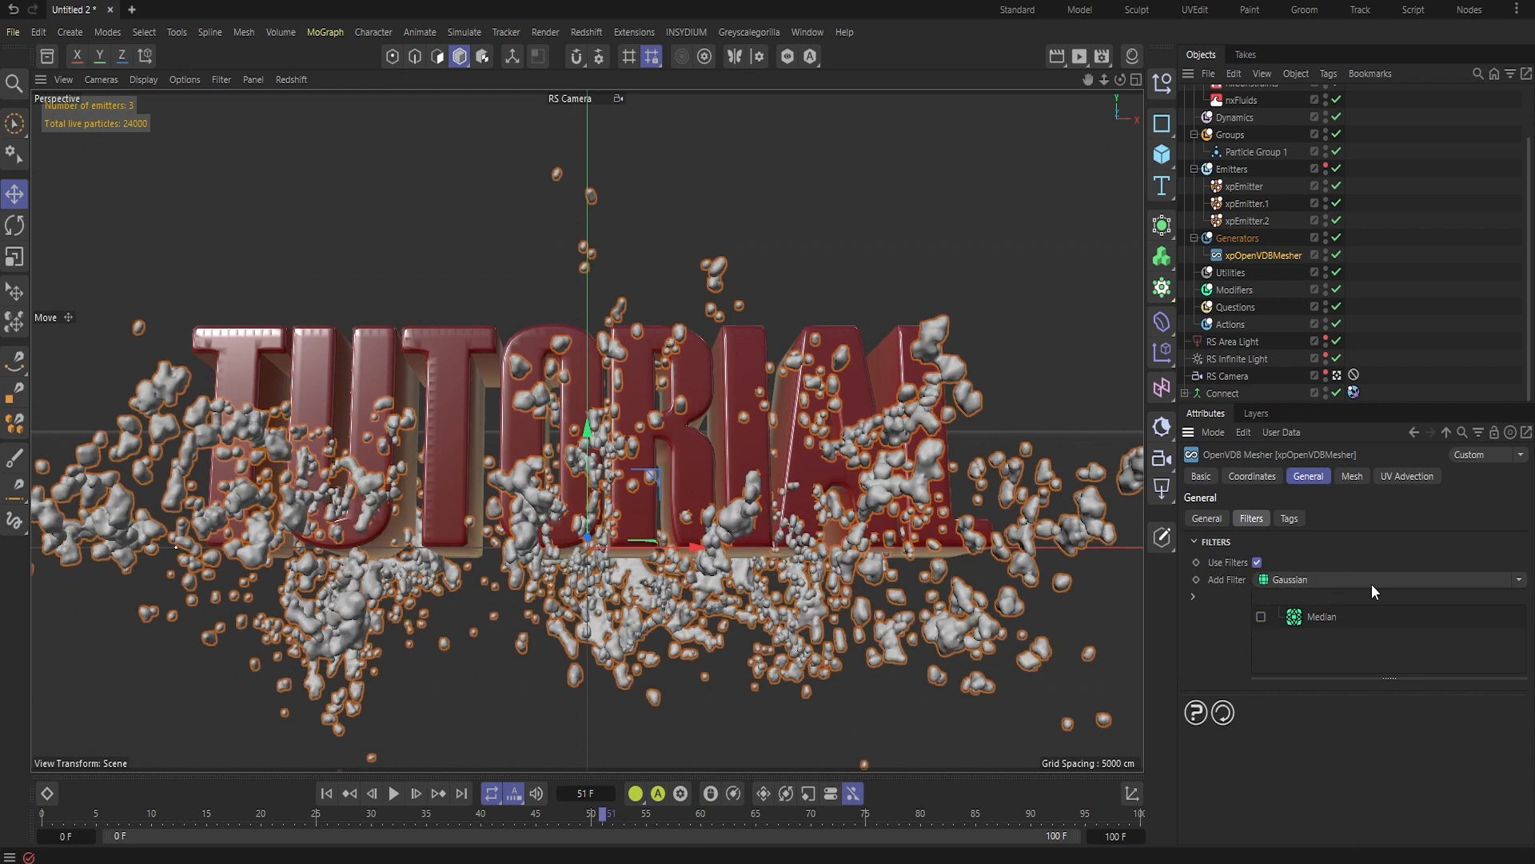
pyautogui.click(1372, 579)
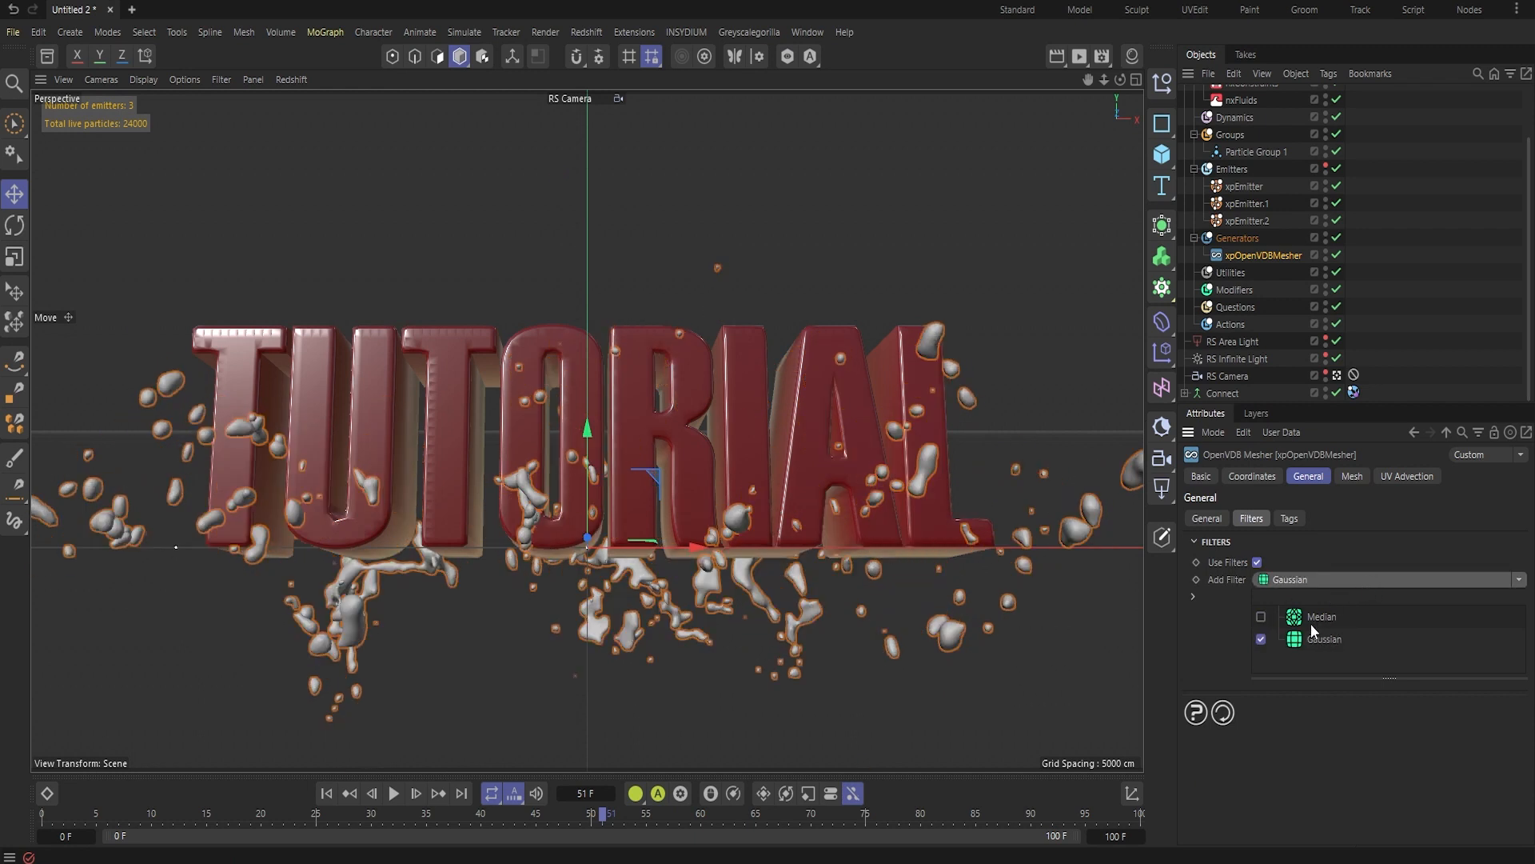
# - Lower the mesher's Gaussian filter strength to 20
pyautogui.click(1322, 639)
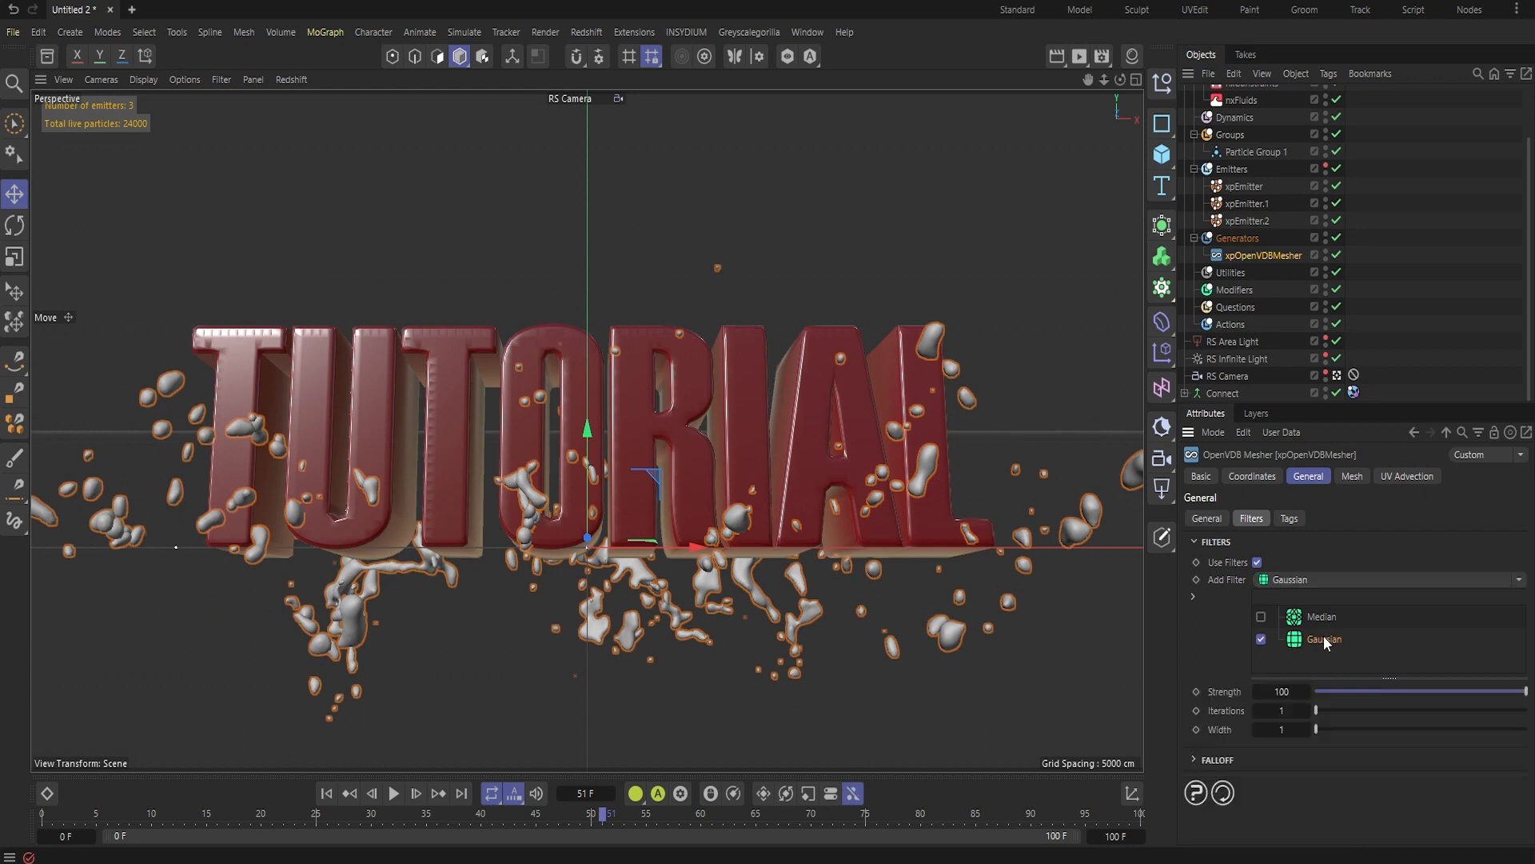
pyautogui.doubleClick(1289, 691)
pyautogui.write('10')
pyautogui.press('Return')
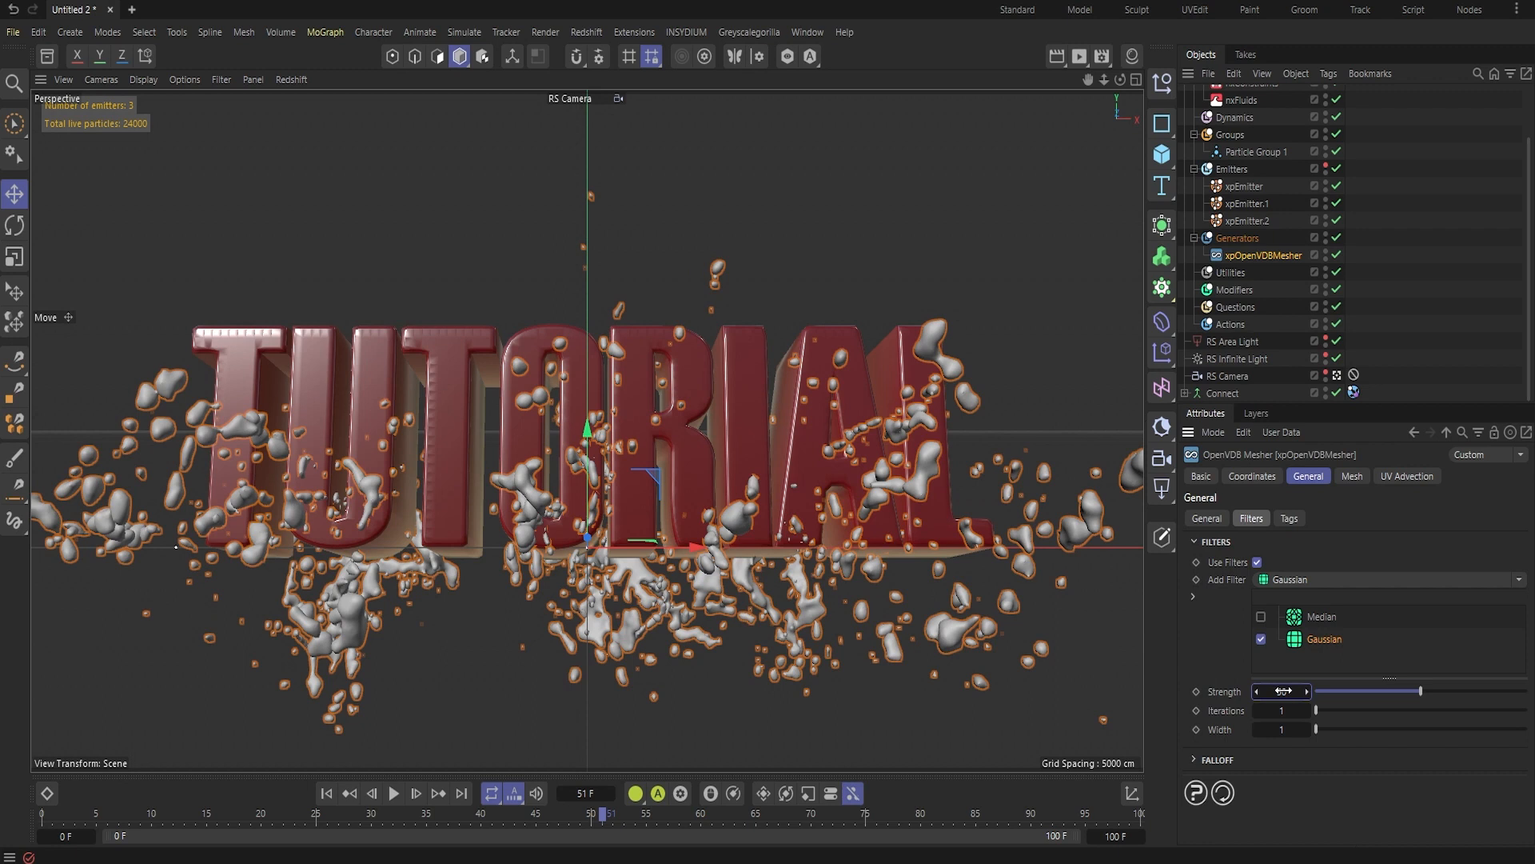
pyautogui.moveTo(1277, 691); pyautogui.dragTo(1260, 693)
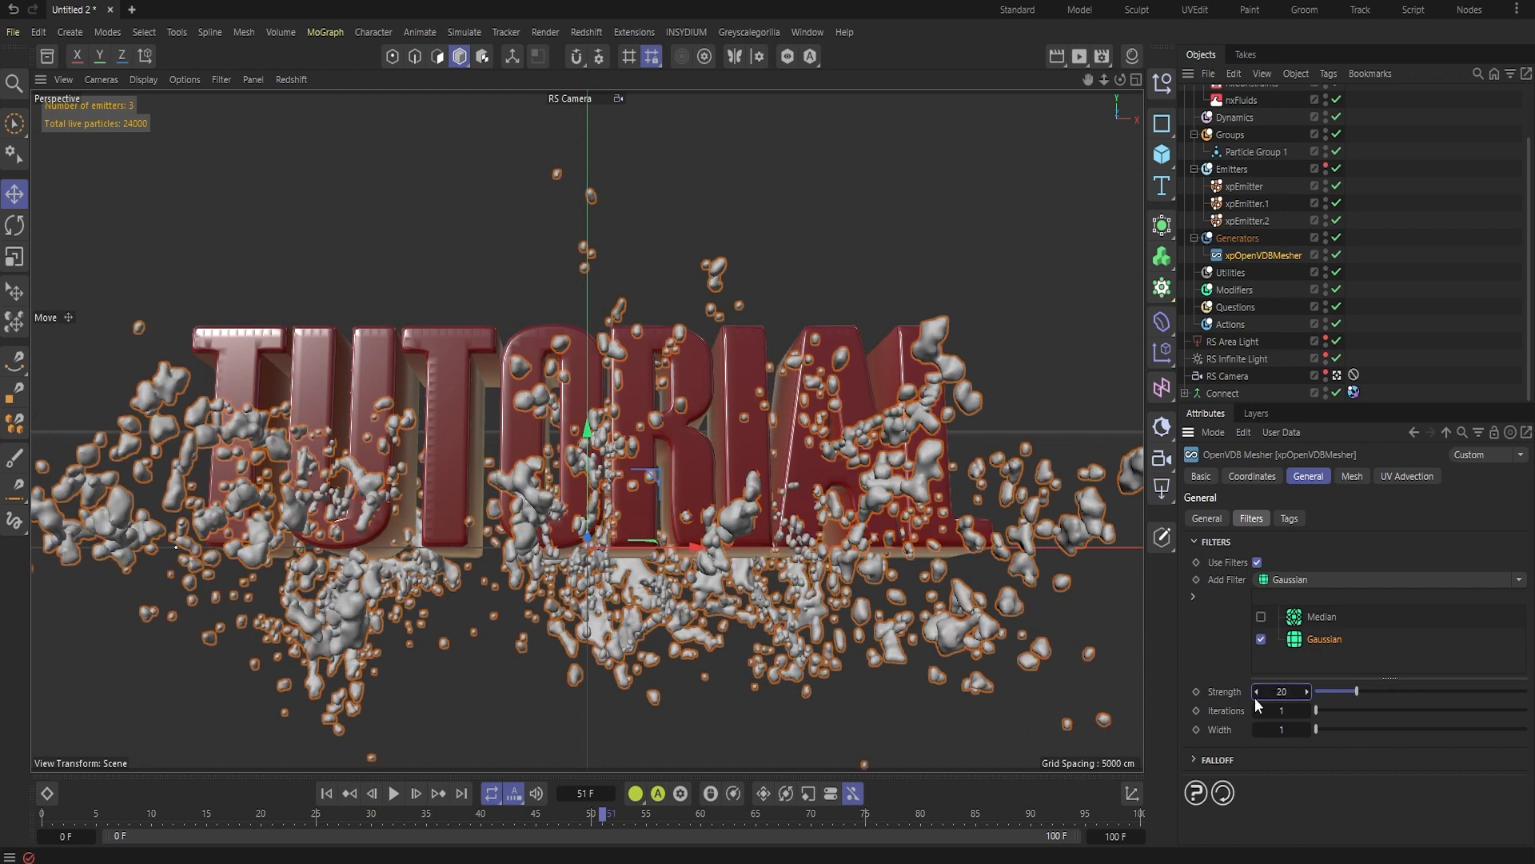
# - Compare the particle mesh with the mesher's filters switched off and on, leaving them enabled
pyautogui.click(1252, 561)
pyautogui.click(1254, 561)
pyautogui.click(1253, 562)
pyautogui.click(1255, 562)
pyautogui.click(1256, 563)
pyautogui.click(1255, 562)
pyautogui.click(852, 217)
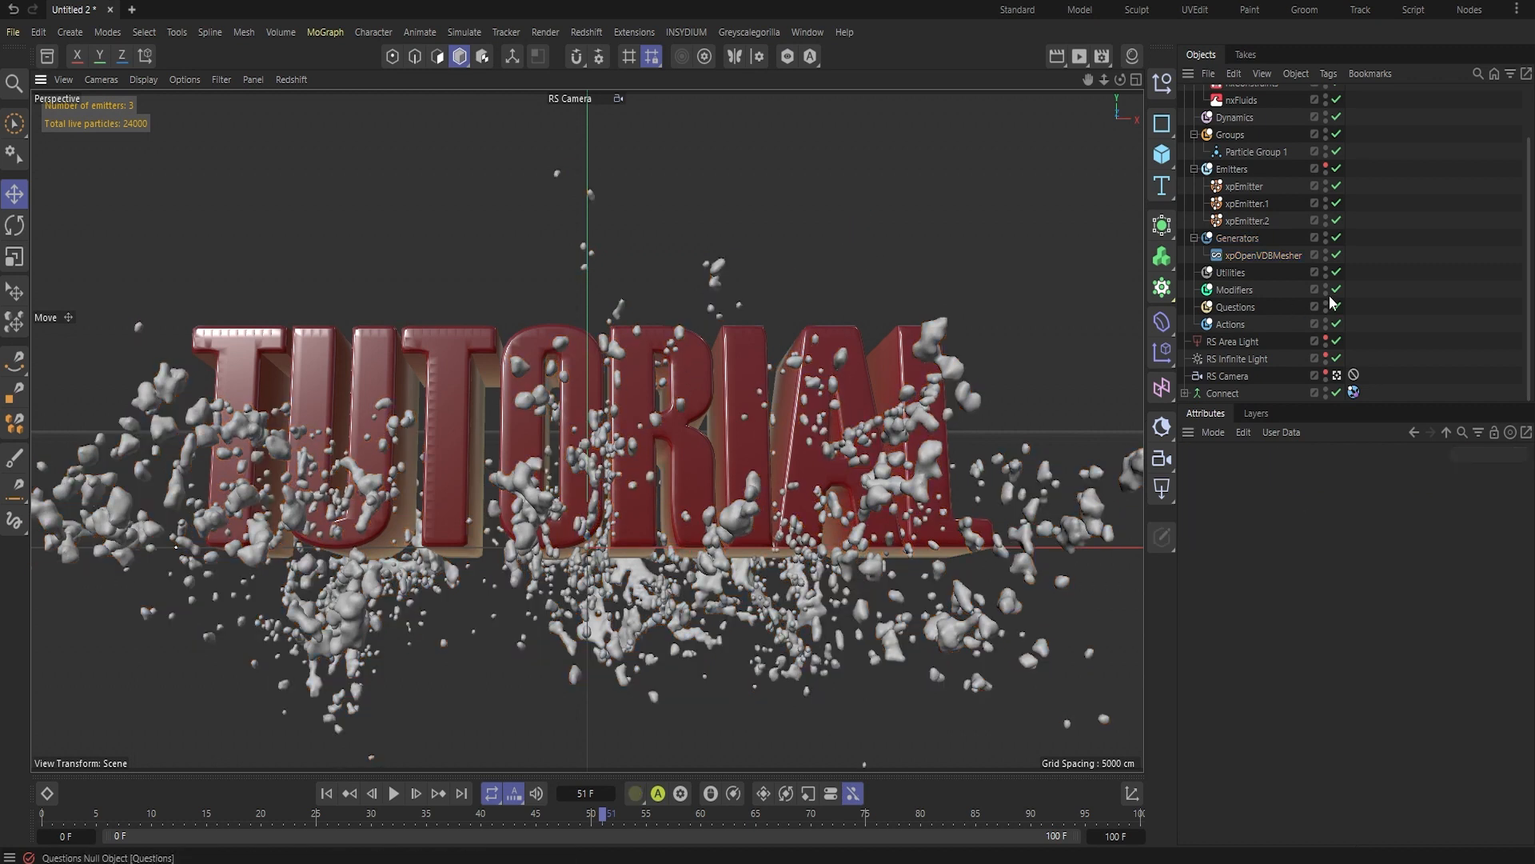
# - Add a Smoothing deformer as a child of the xpOpenVDBMesher
pyautogui.click(1264, 255)
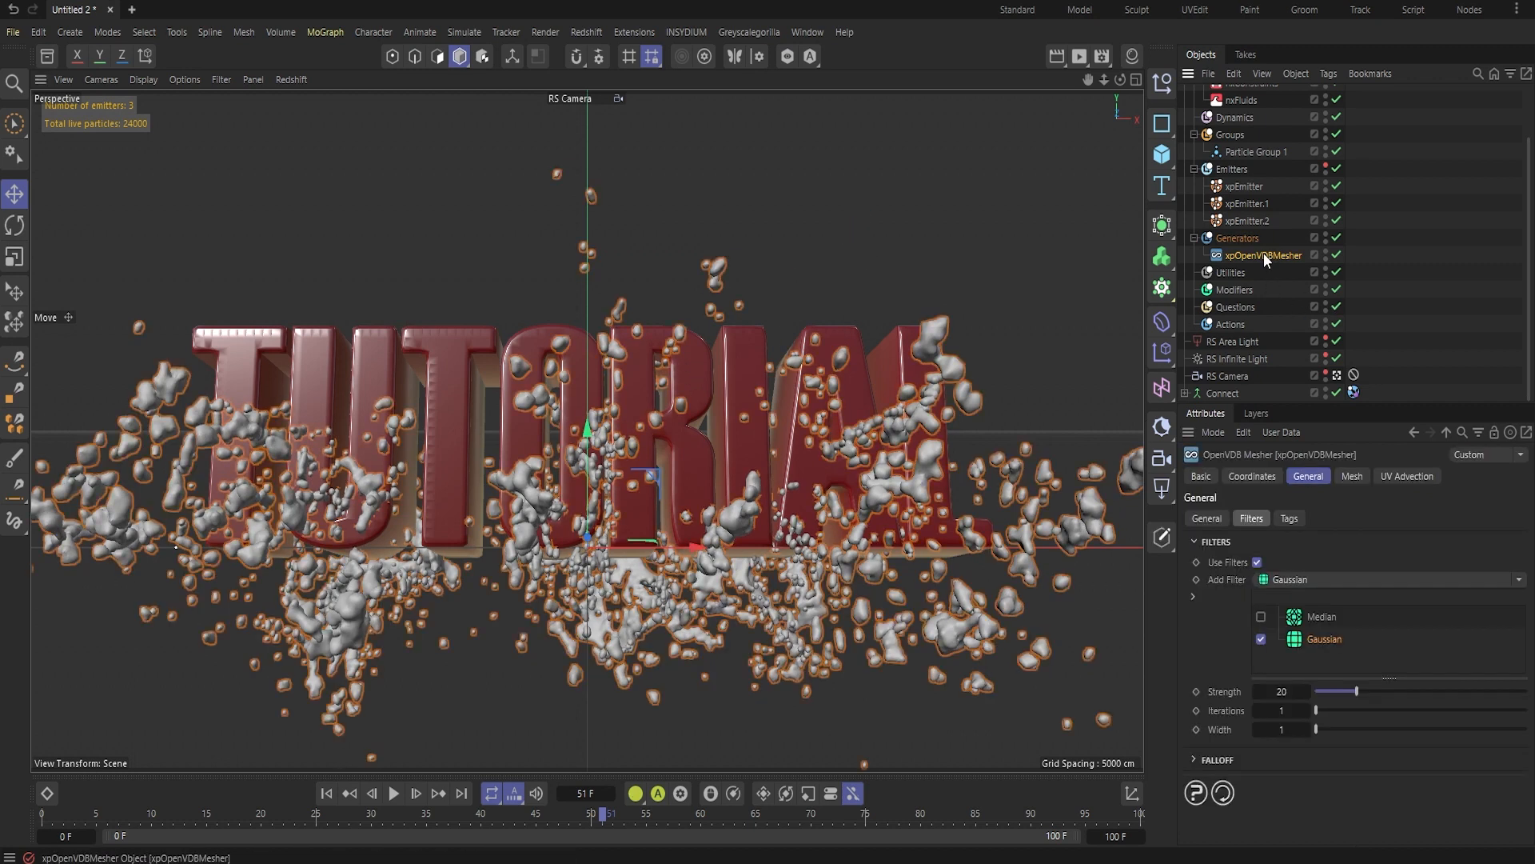
pyautogui.click(1164, 324)
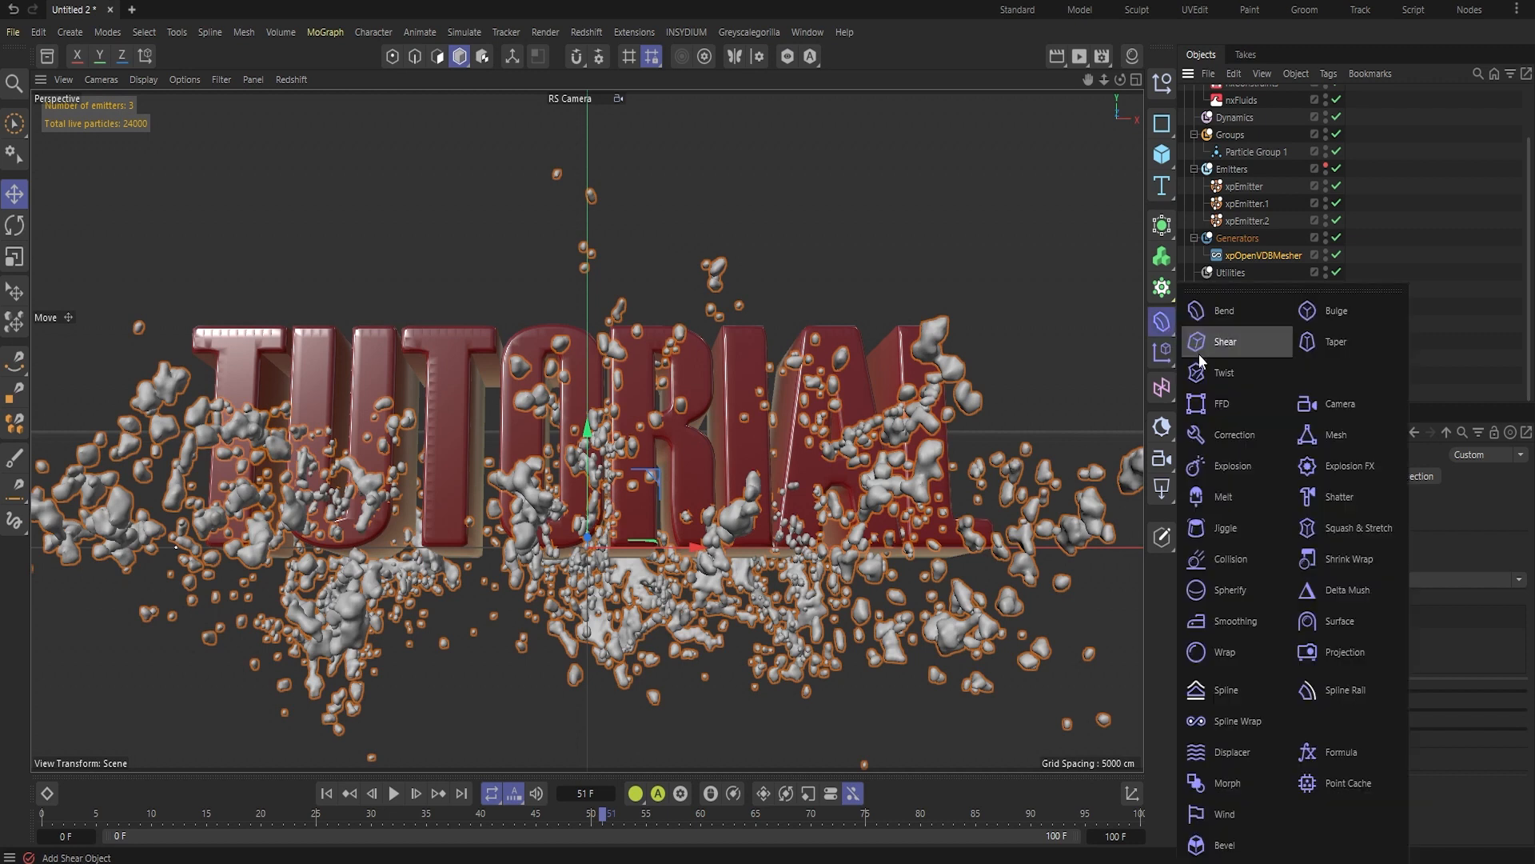
pyautogui.click(1252, 622)
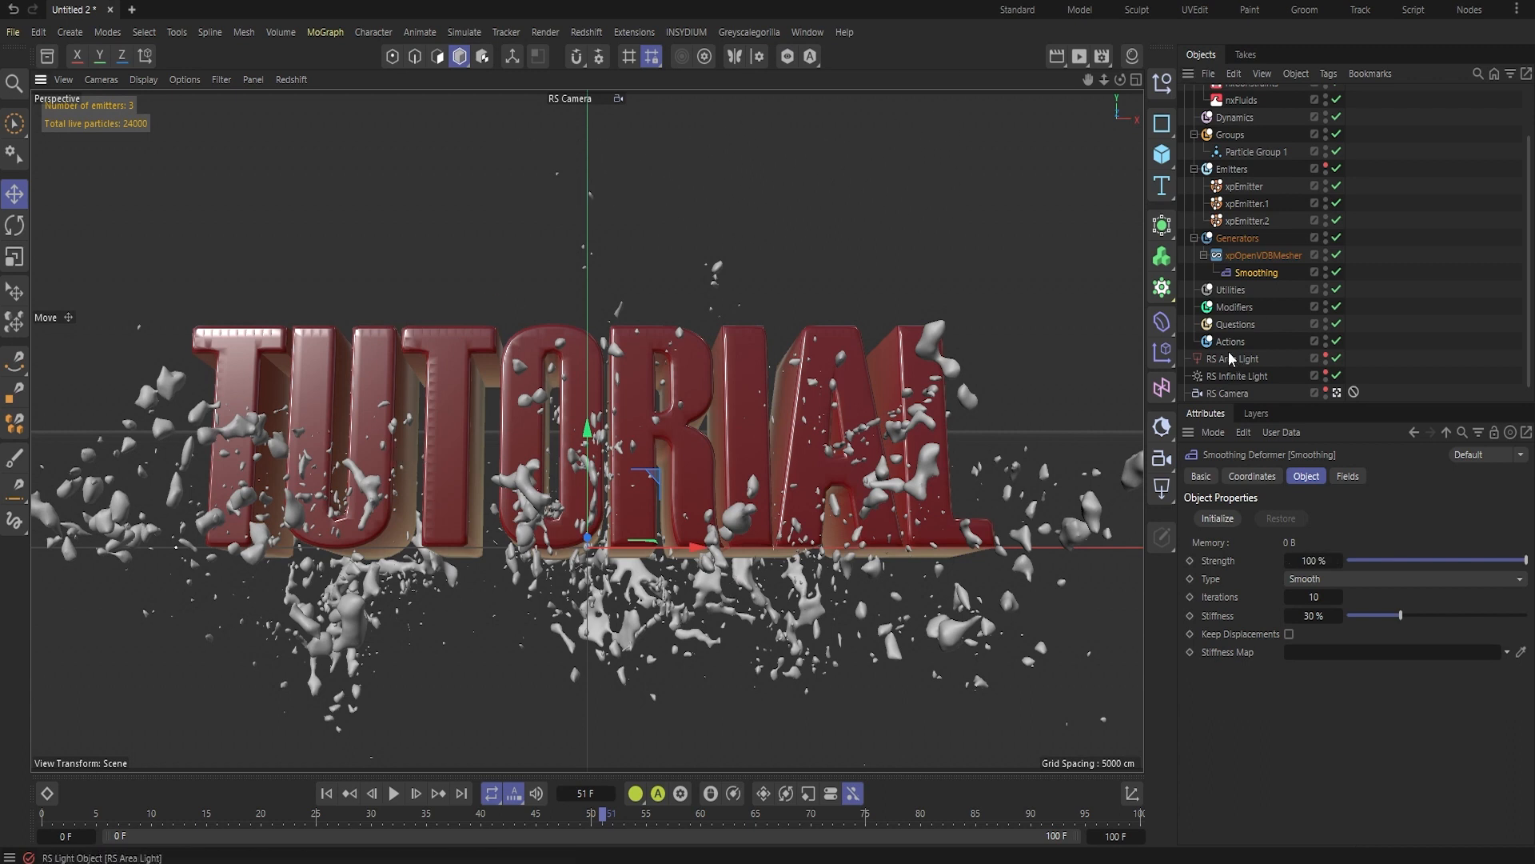
# - Leave the RS Camera view and set the Smoothing deformer's strength to 40% and stiffness to 32%, checking the mesh from the side
pyautogui.click(1337, 392)
pyautogui.keyDown('alt'); pyautogui.moveTo(618, 446); pyautogui.dragTo(887, 436); pyautogui.keyUp('alt')
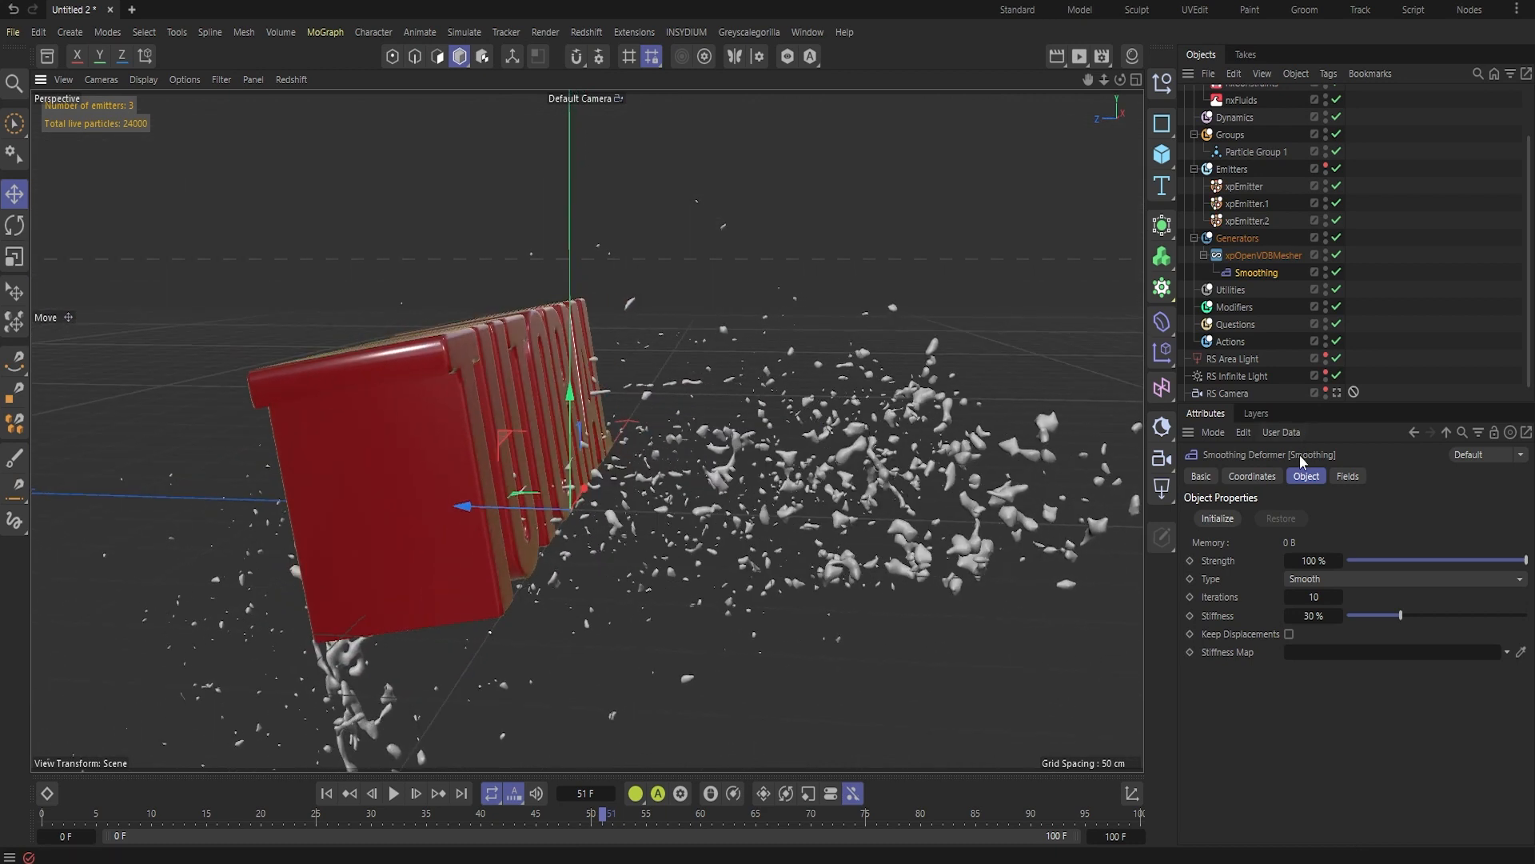
pyautogui.click(1315, 560)
pyautogui.write('50')
pyautogui.press('Return')
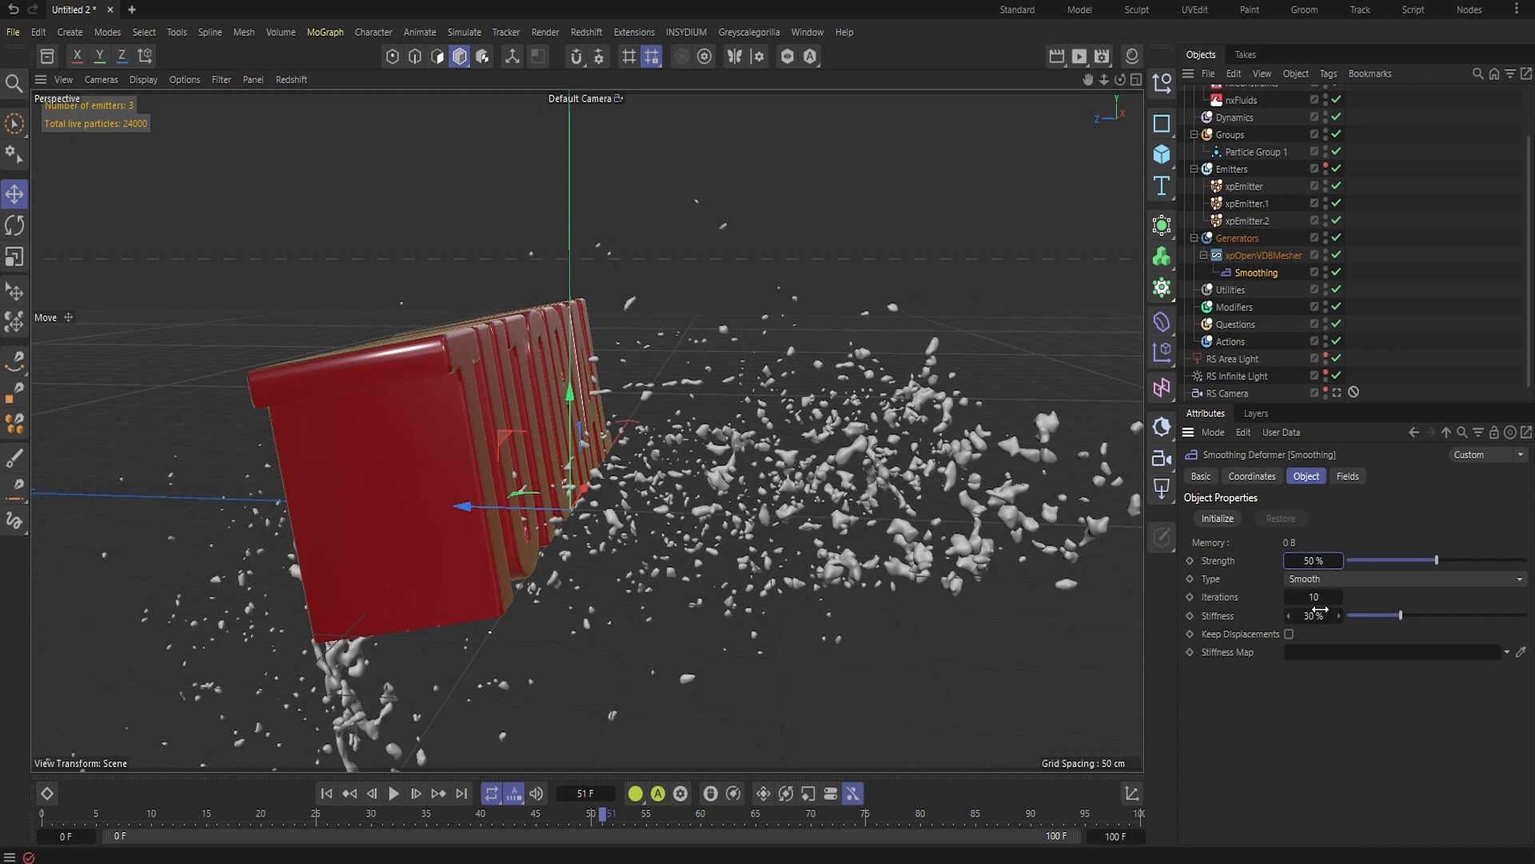
pyautogui.moveTo(1365, 618); pyautogui.dragTo(1400, 626)
pyautogui.moveTo(1313, 596); pyautogui.dragTo(1320, 560)
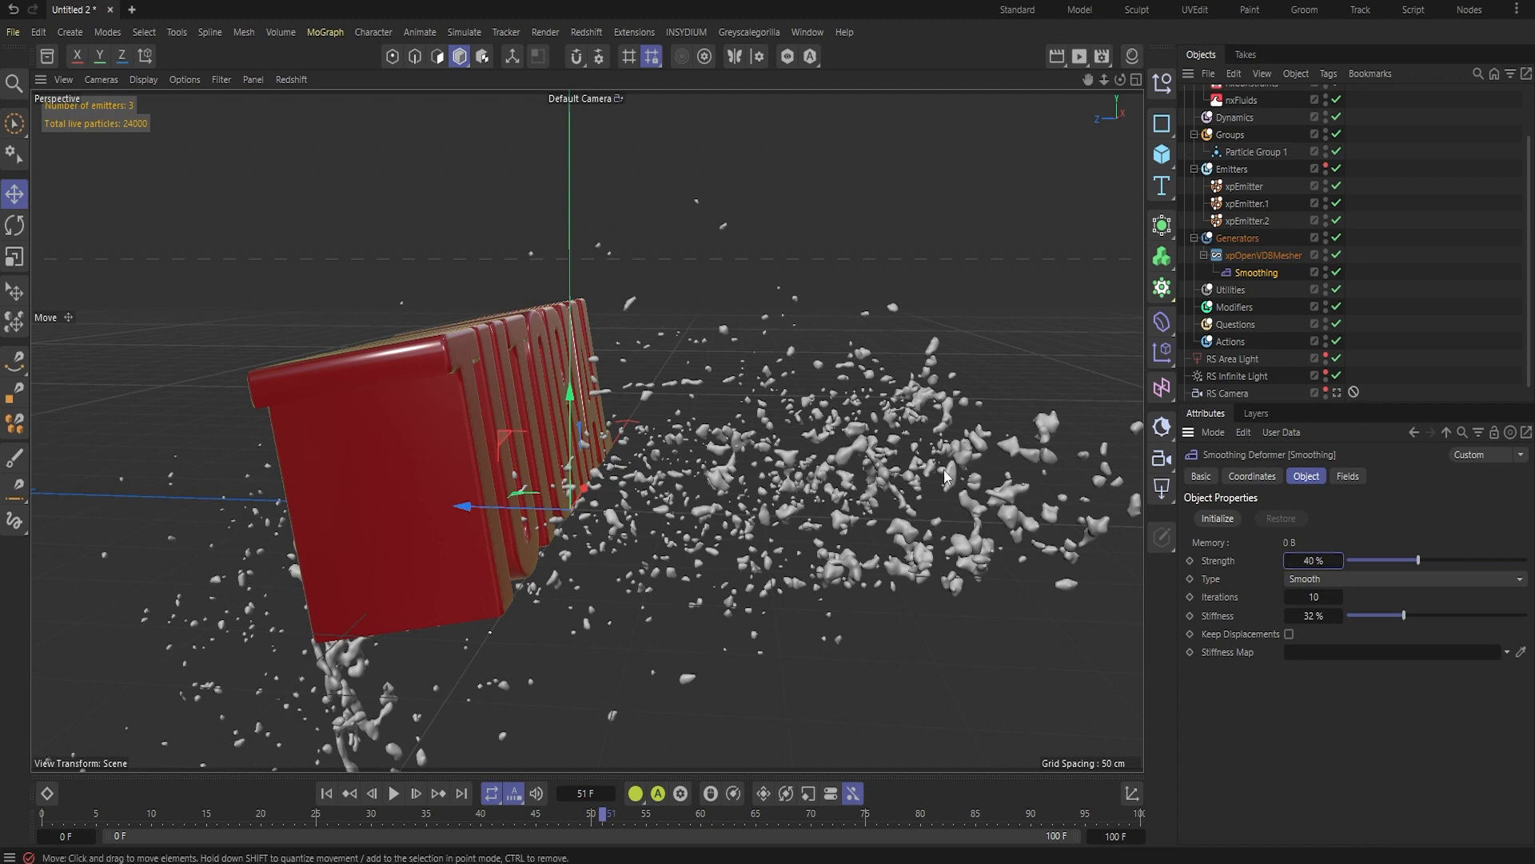
pyautogui.keyDown('alt'); pyautogui.moveTo(849, 473); pyautogui.dragTo(696, 430); pyautogui.keyUp('alt')
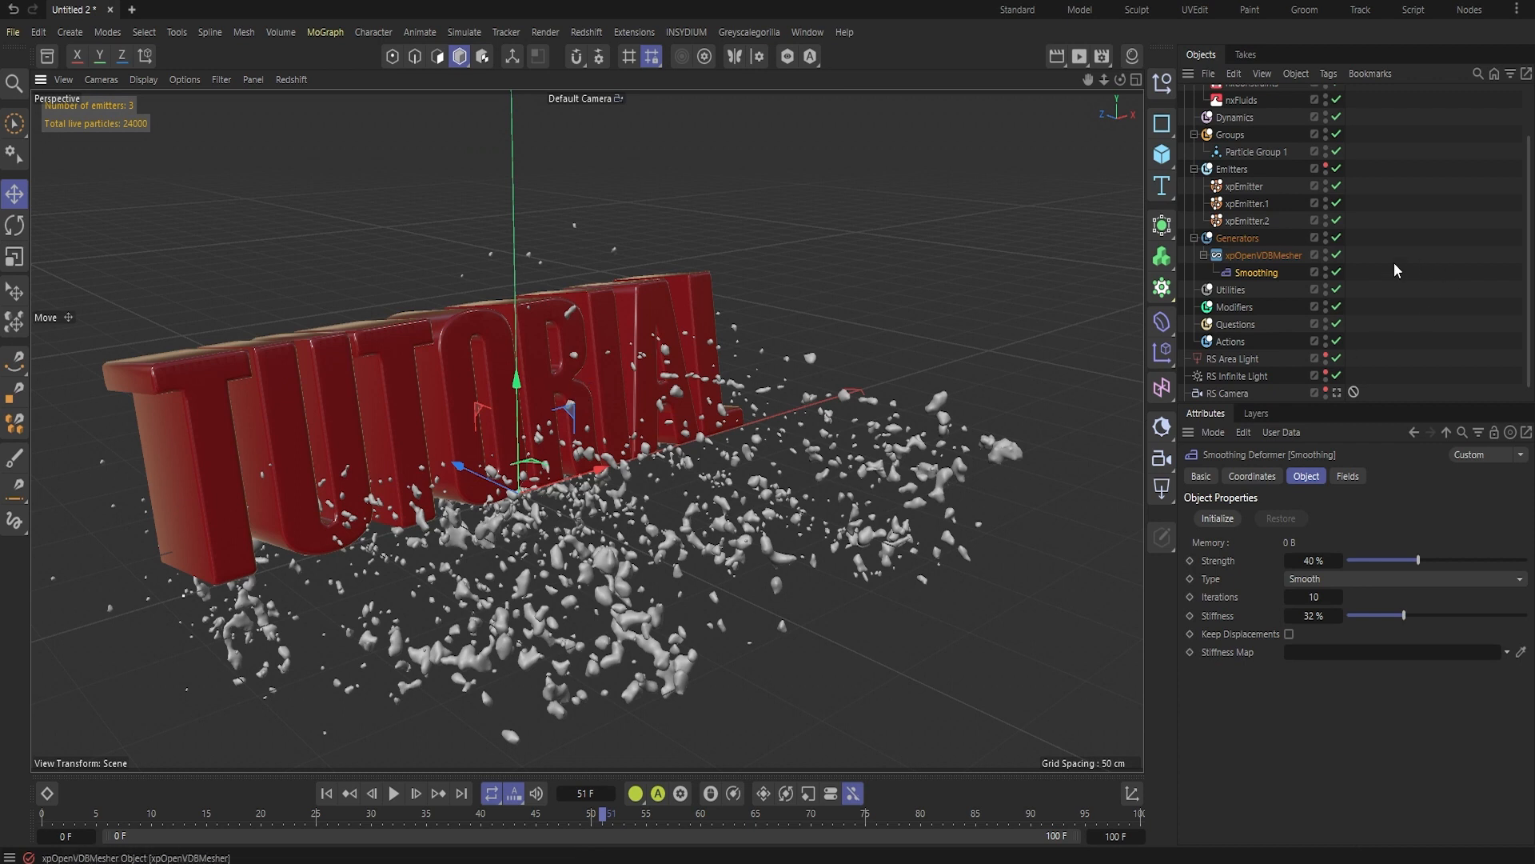
# - Add an xpCache object to the X-Particles Utilities folder
pyautogui.scroll(2, 1391, 262)
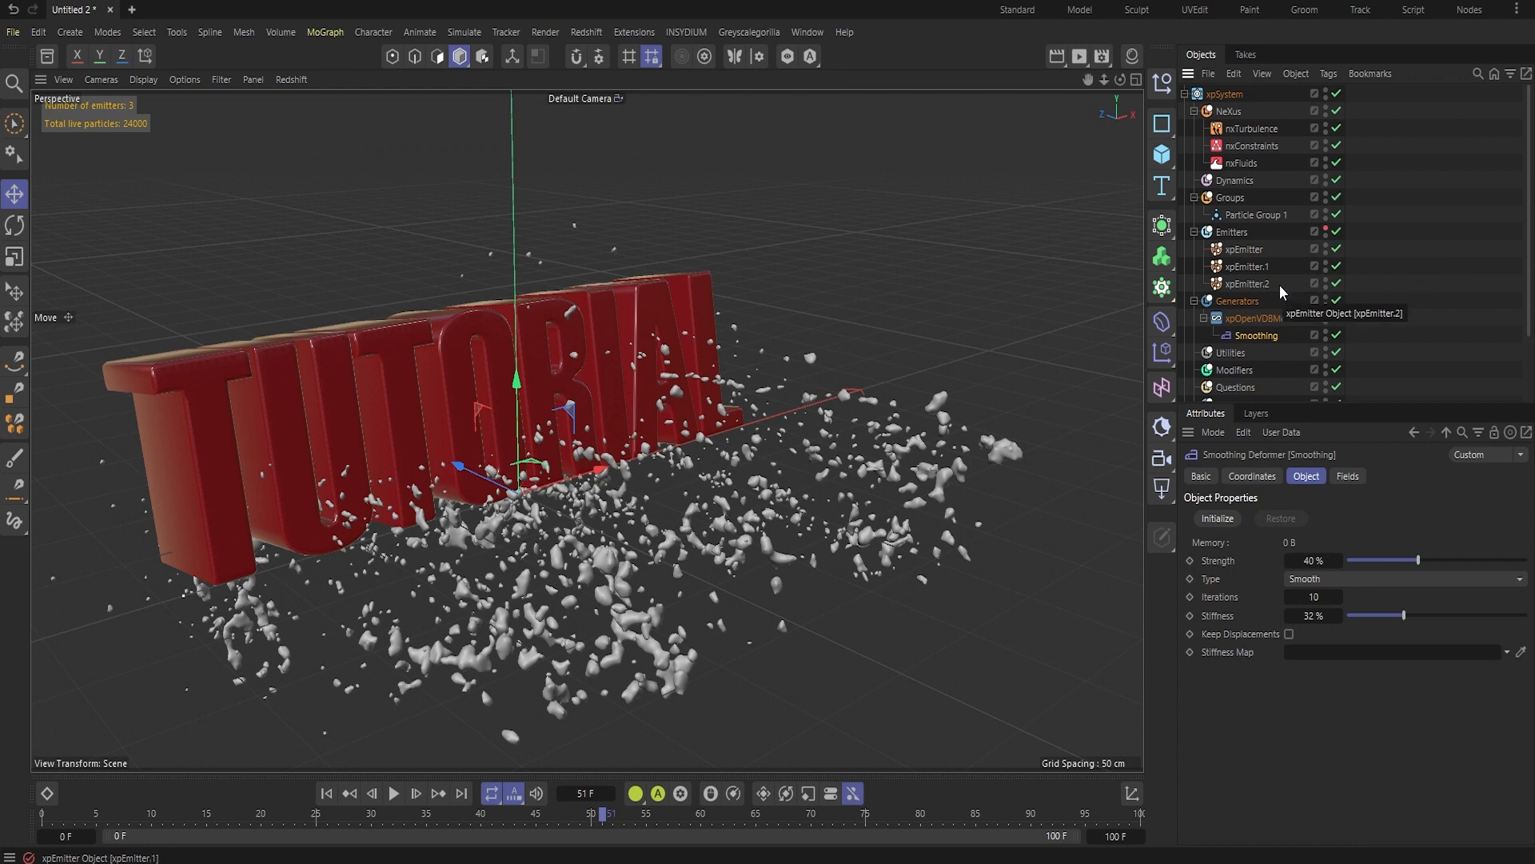
pyautogui.scroll(-2, 1242, 289)
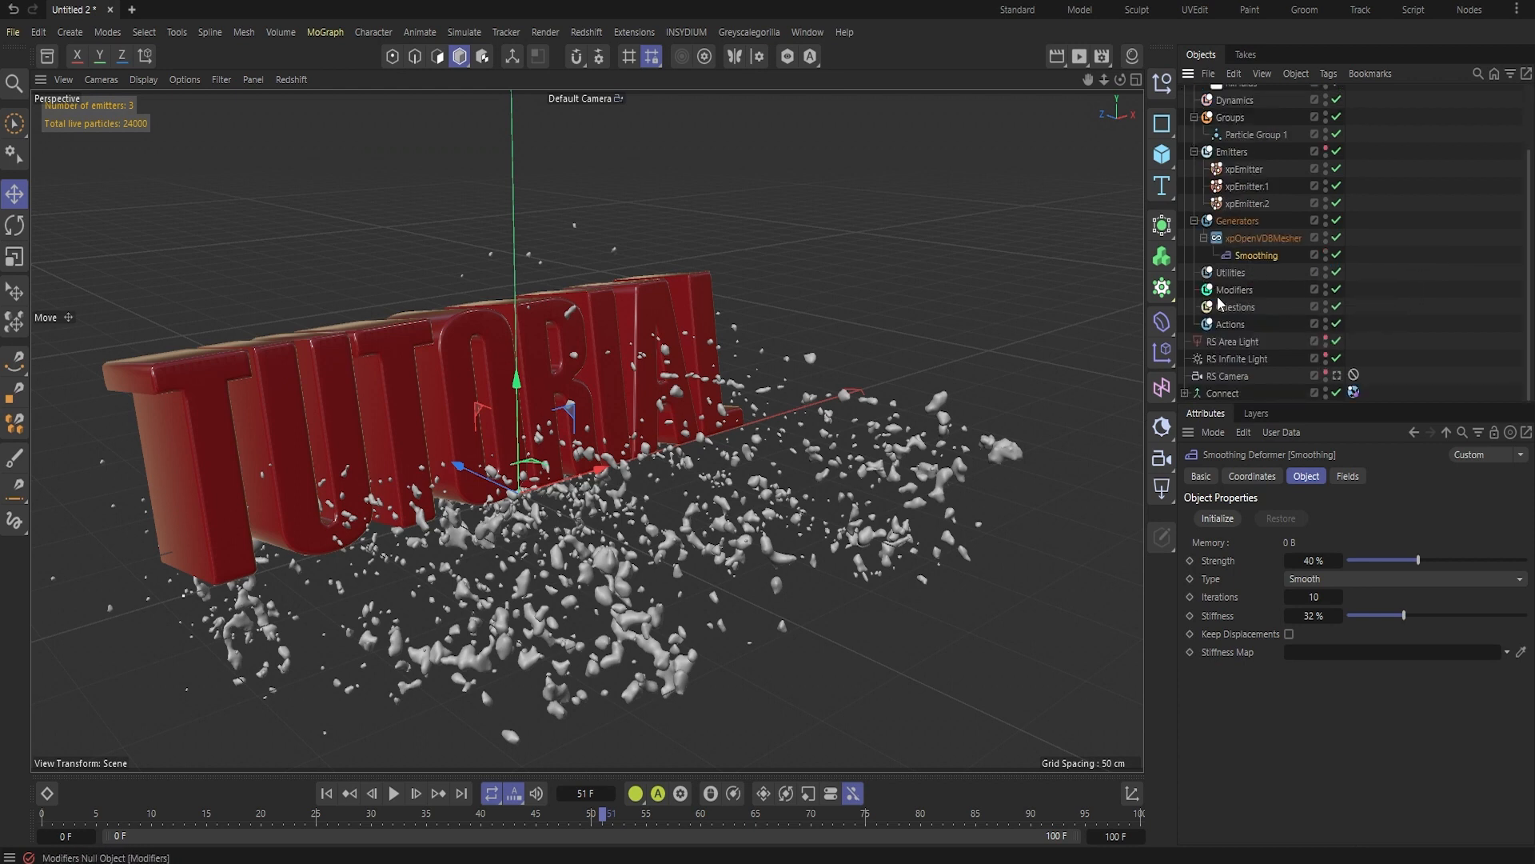
pyautogui.click(1230, 274)
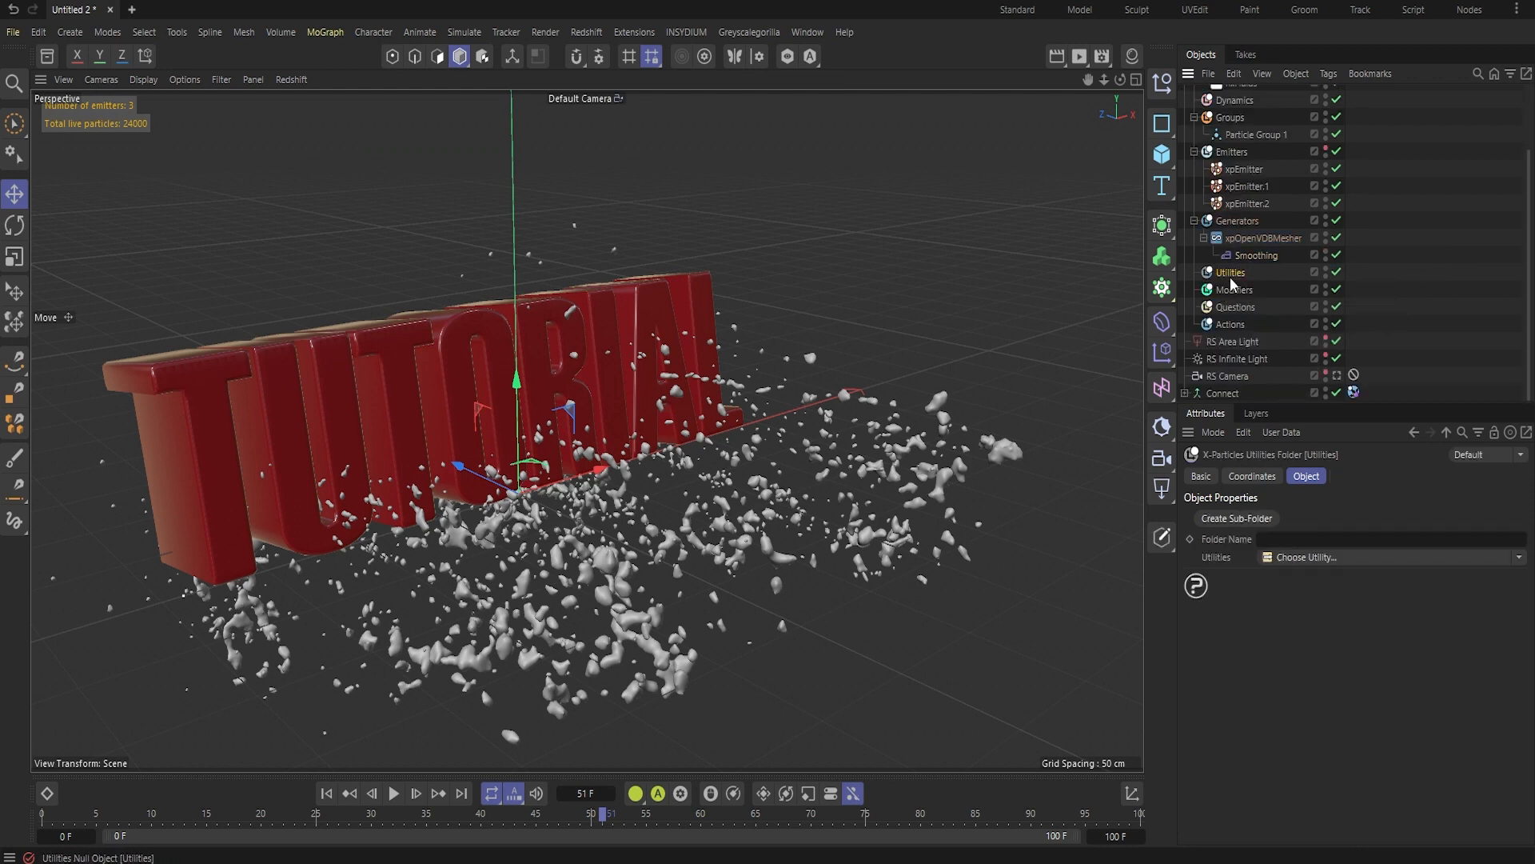
pyautogui.click(1522, 563)
pyautogui.click(1355, 597)
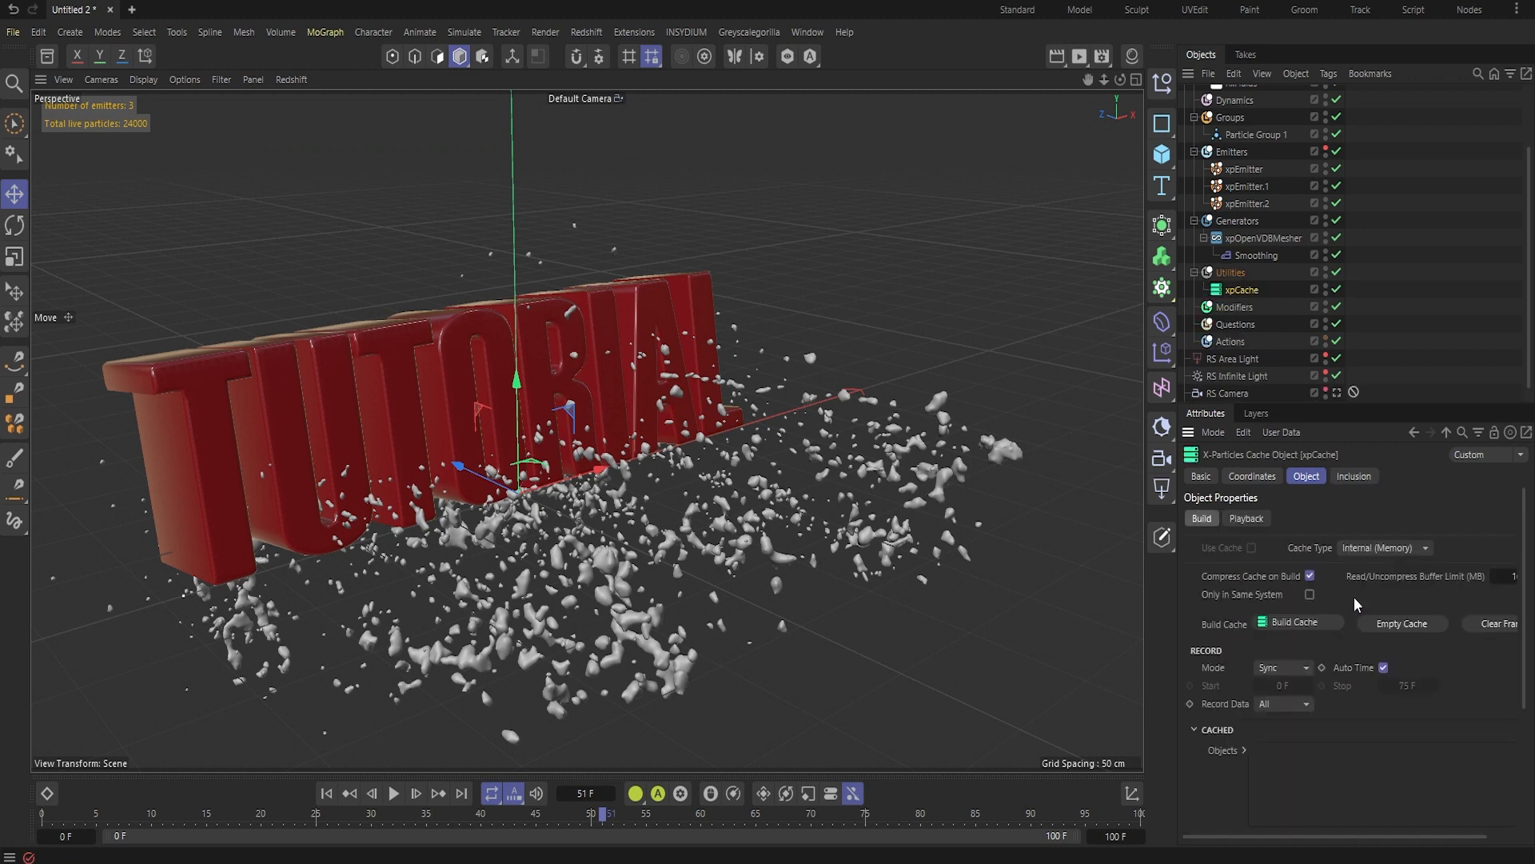
pyautogui.scroll(-1, 1274, 262)
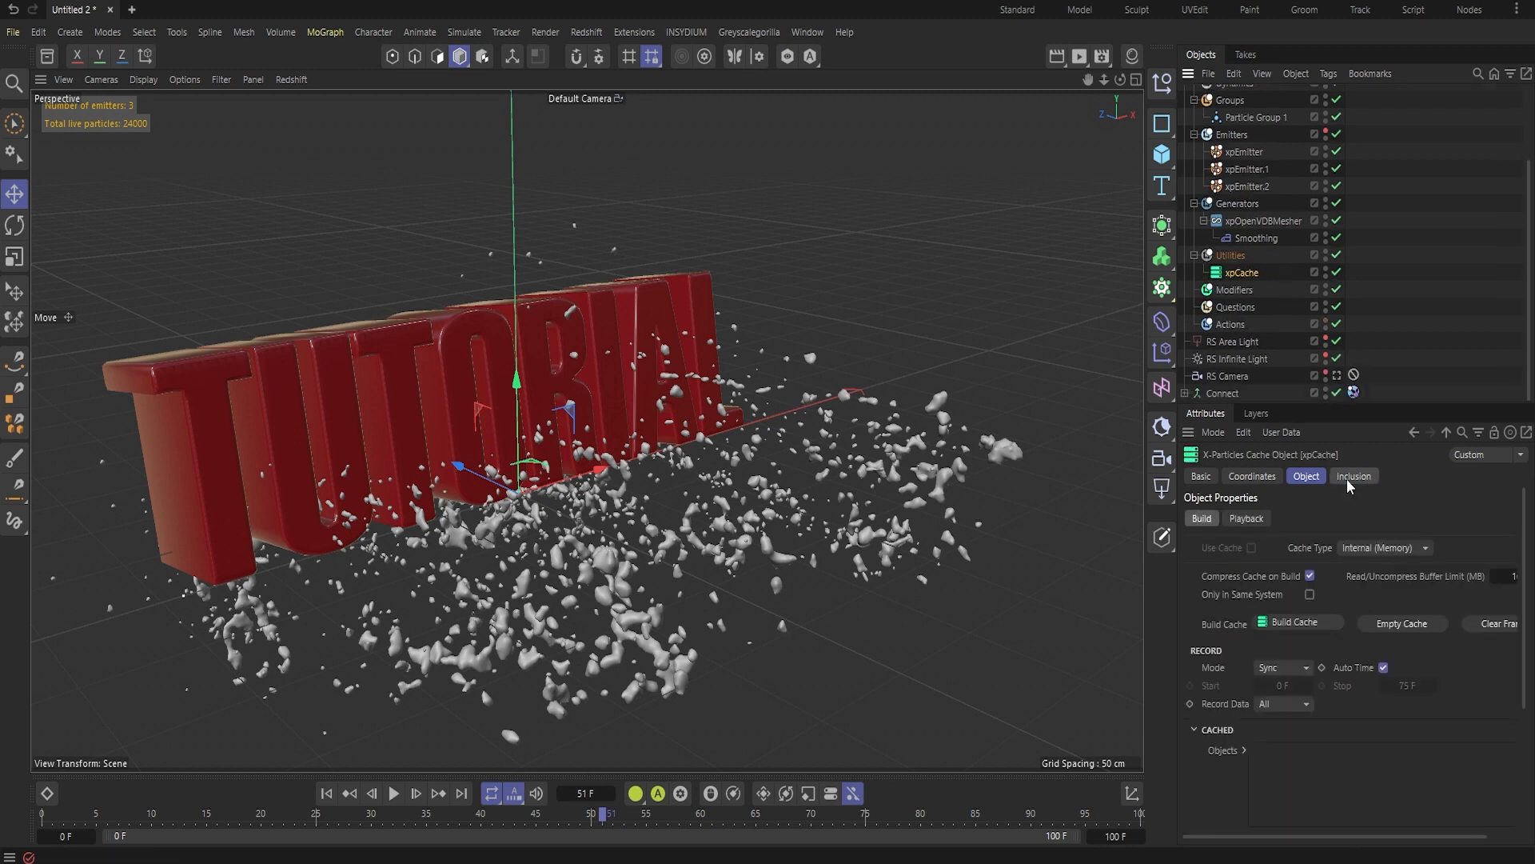
# - Build the xpCache with the Internal (Memory) cache type, moving the caching progress window out of the way
pyautogui.click(1391, 547)
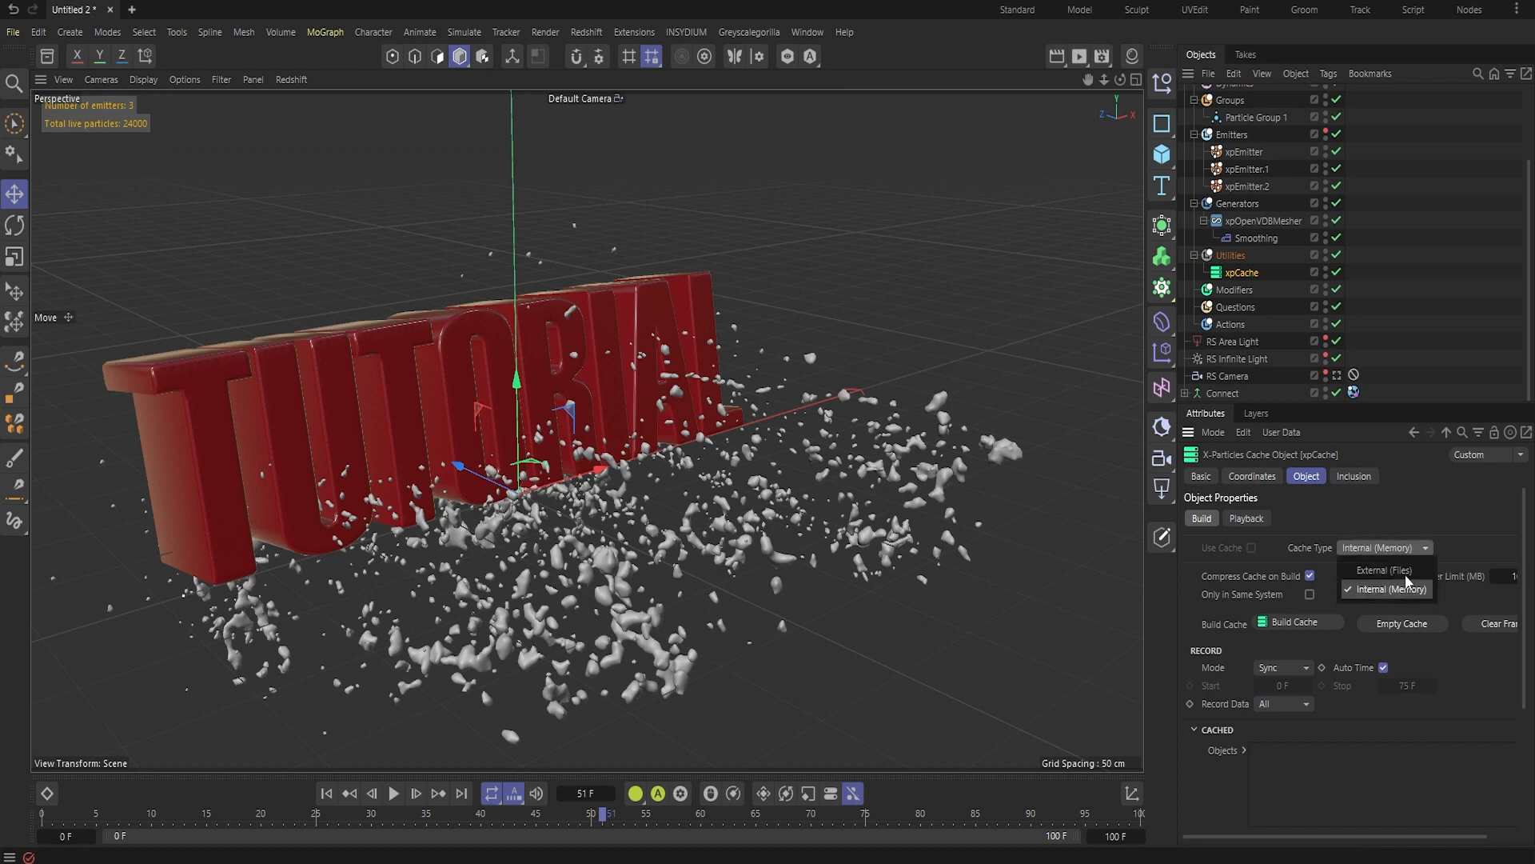
pyautogui.click(1427, 530)
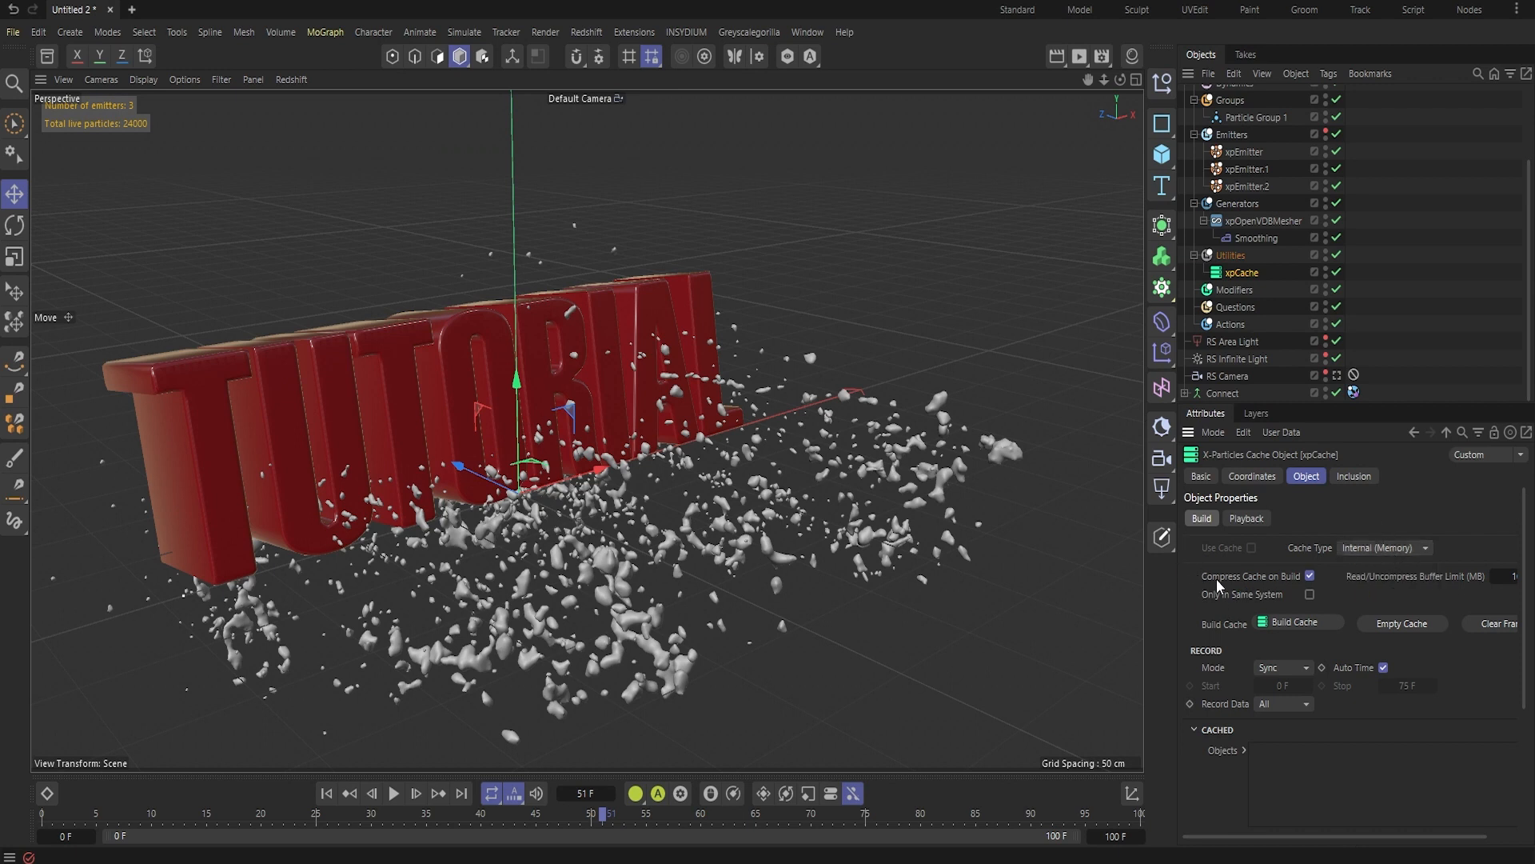
pyautogui.click(1316, 622)
pyautogui.moveTo(1289, 577); pyautogui.dragTo(918, 191)
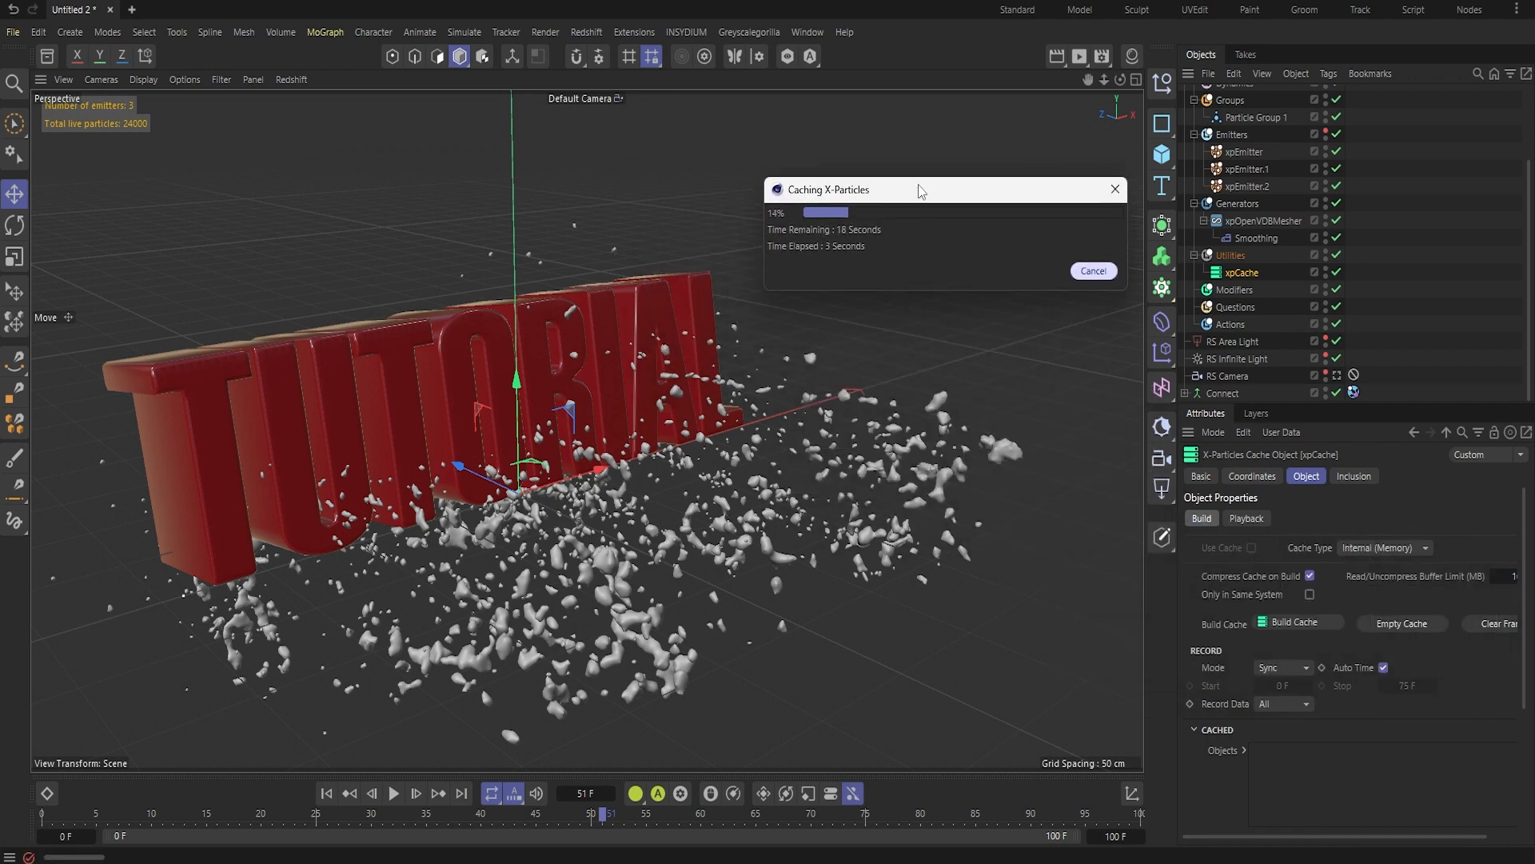
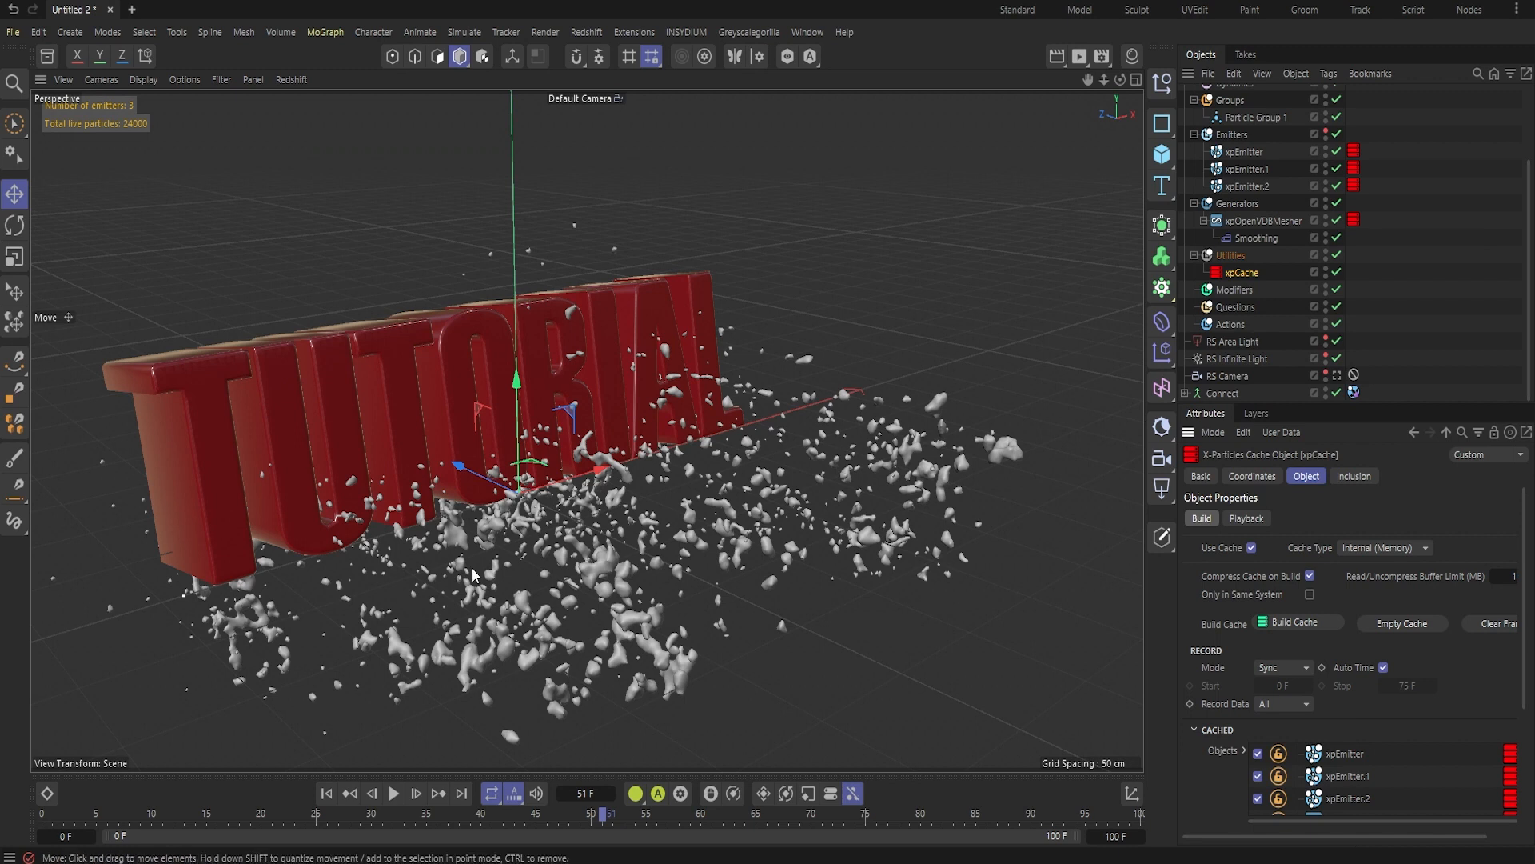
# - Play and scrub through the cached simulation, examining the burst around the letters from a low side angle
pyautogui.click(394, 793)
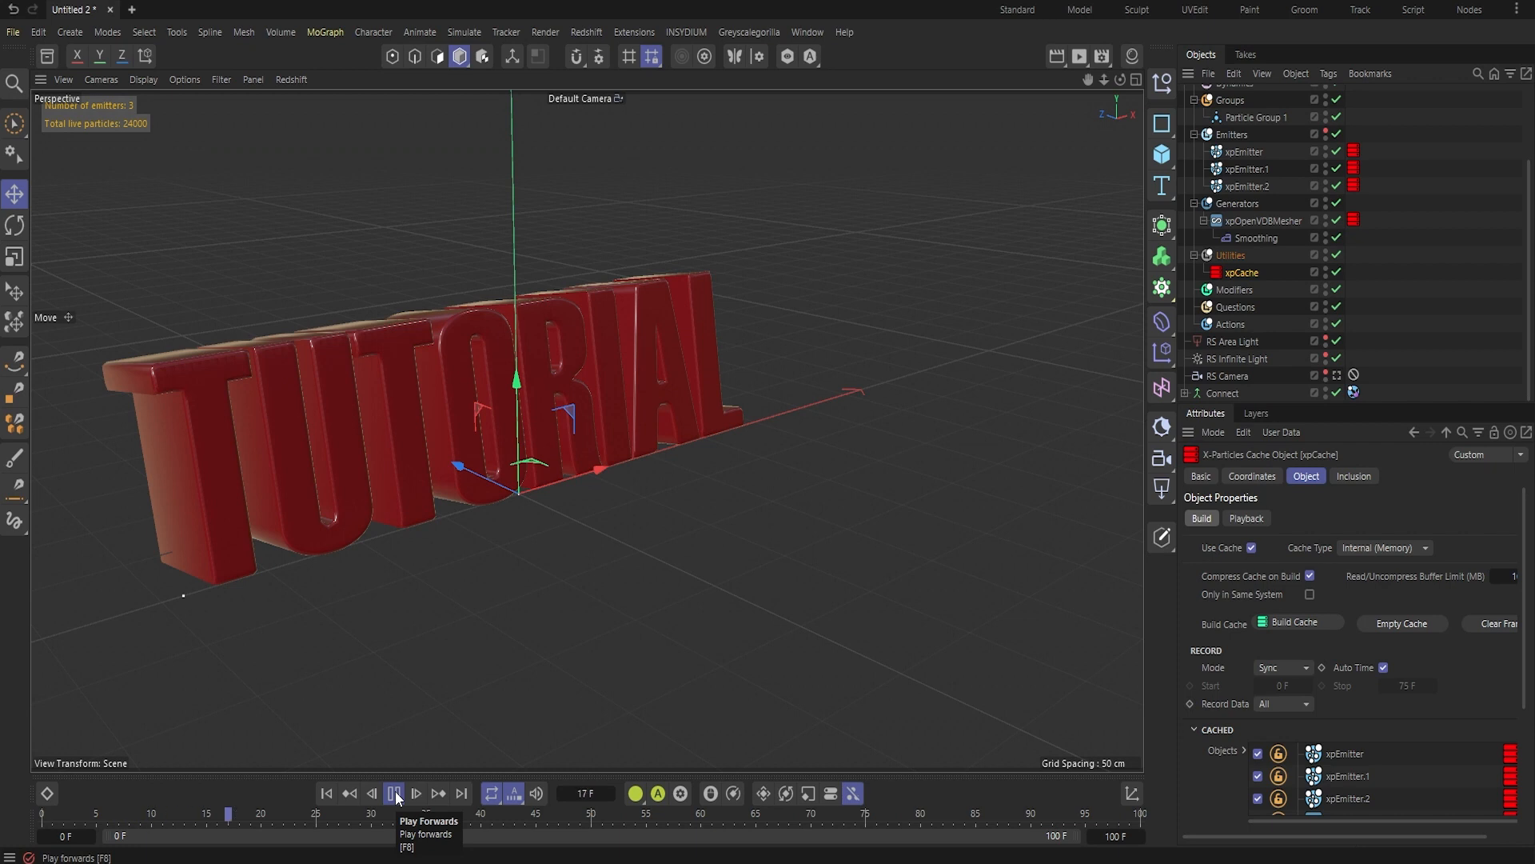
pyautogui.click(396, 792)
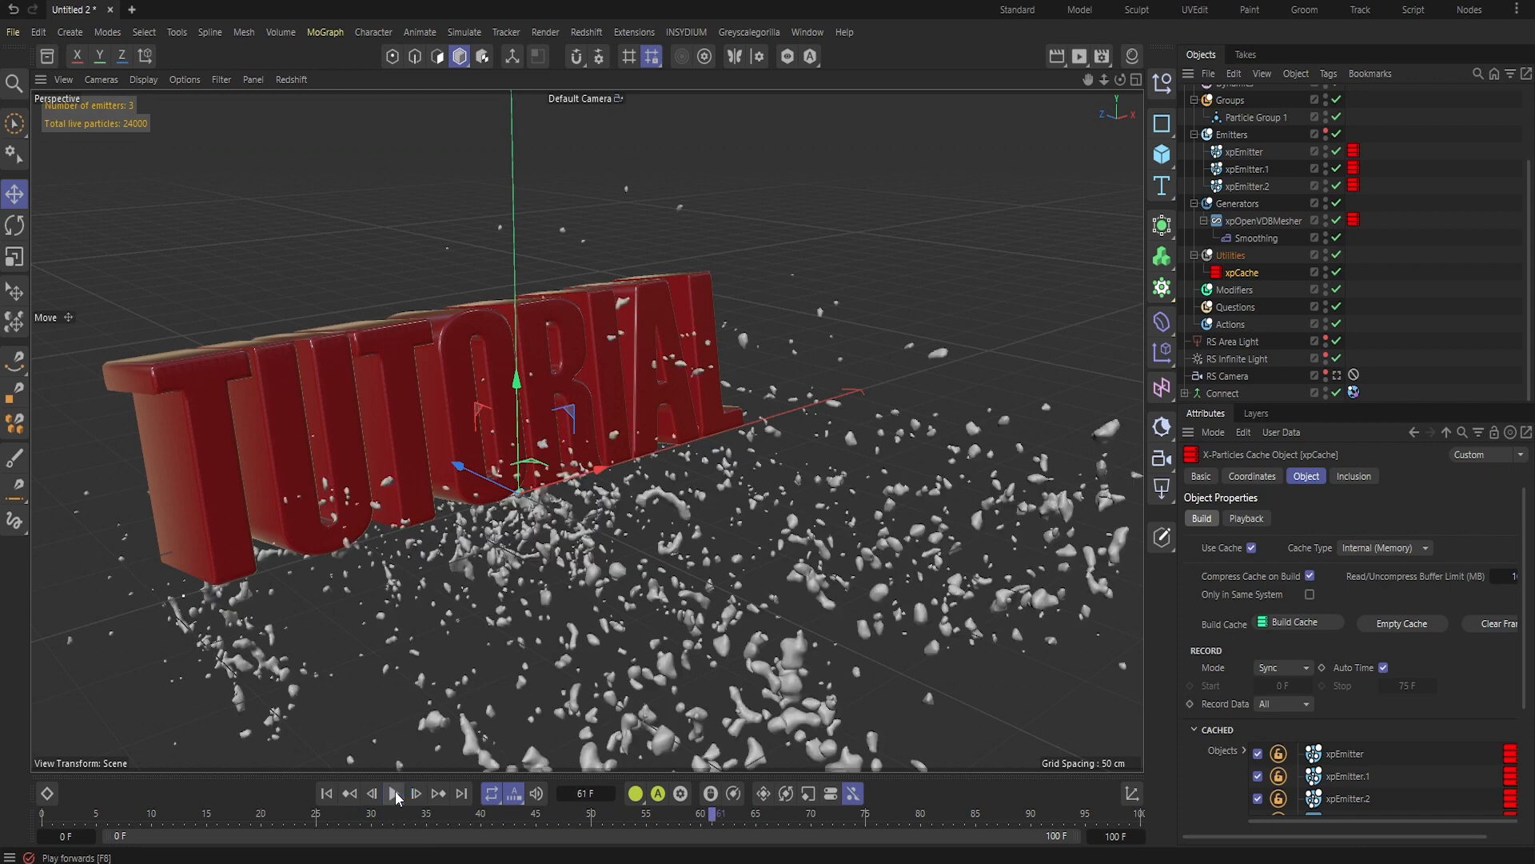
pyautogui.keyDown('alt'); pyautogui.moveTo(593, 625); pyautogui.dragTo(560, 680); pyautogui.keyUp('alt')
pyautogui.click(393, 800)
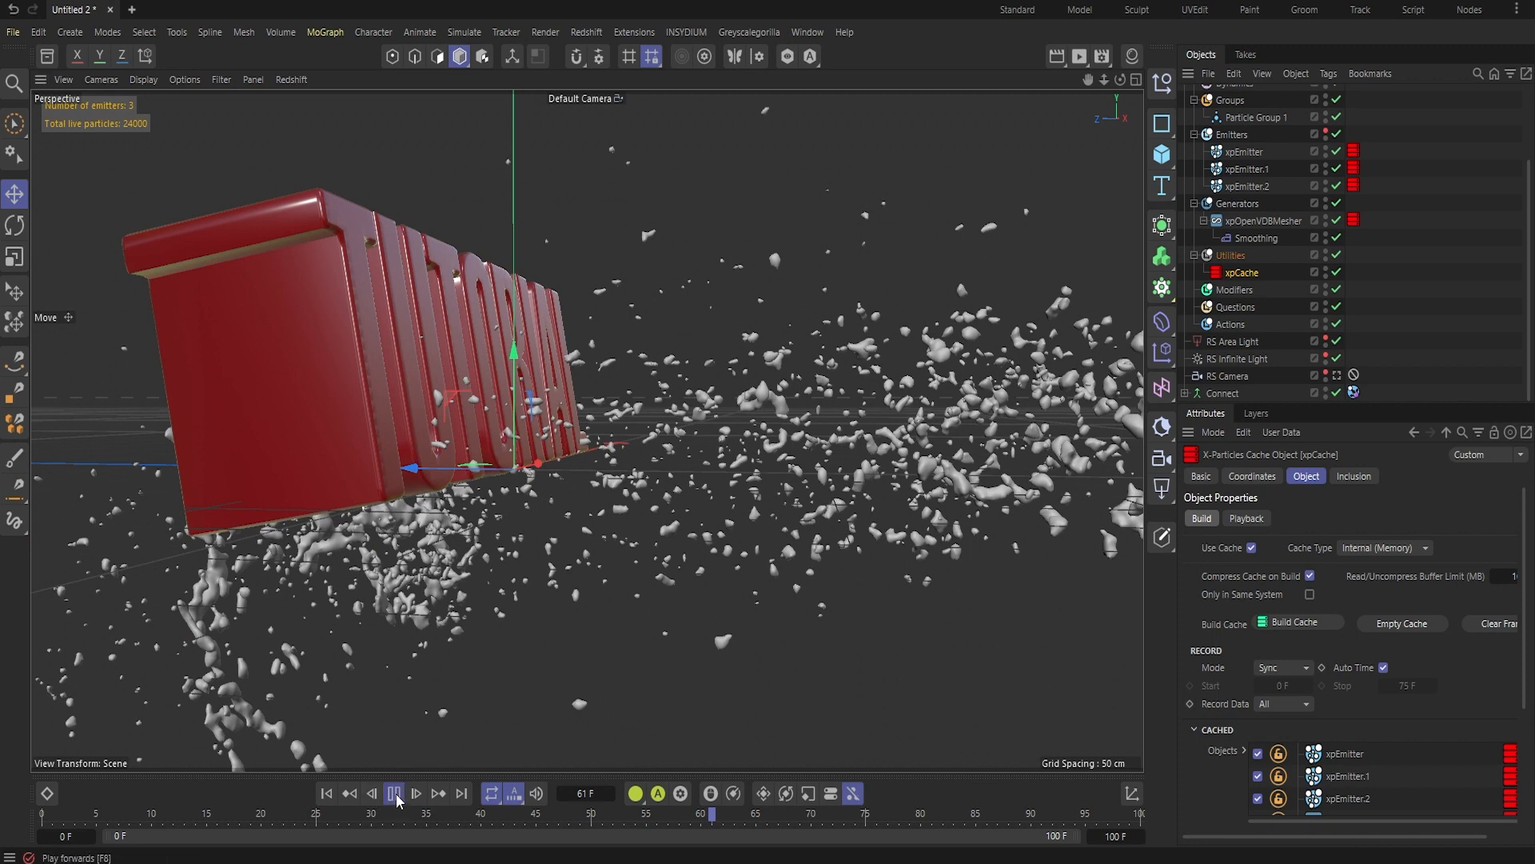
pyautogui.moveTo(977, 815); pyautogui.dragTo(318, 820)
# - Go to frame 64, face the text from the front, and render the RS Camera view in the Redshift RenderView
pyautogui.click(744, 816)
pyautogui.keyDown('alt'); pyautogui.moveTo(809, 389); pyautogui.dragTo(670, 405); pyautogui.keyUp('alt')
pyautogui.keyDown('alt'); pyautogui.moveTo(687, 384); pyautogui.dragTo(449, 413, button='middle'); pyautogui.keyUp('alt')
pyautogui.moveTo(1080, 57); pyautogui.dragTo(1136, 144)
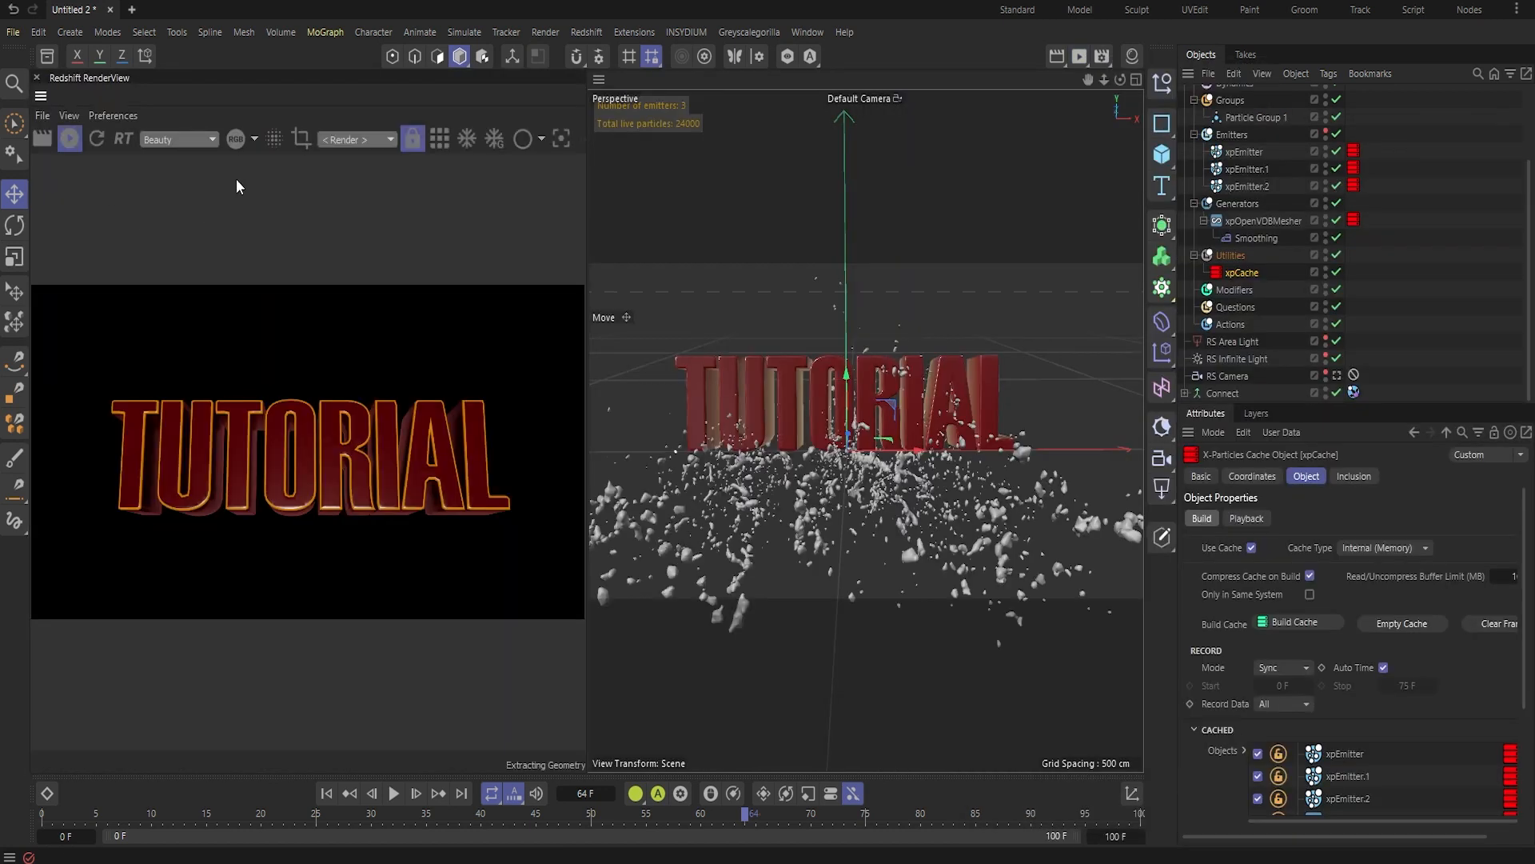
pyautogui.click(357, 139)
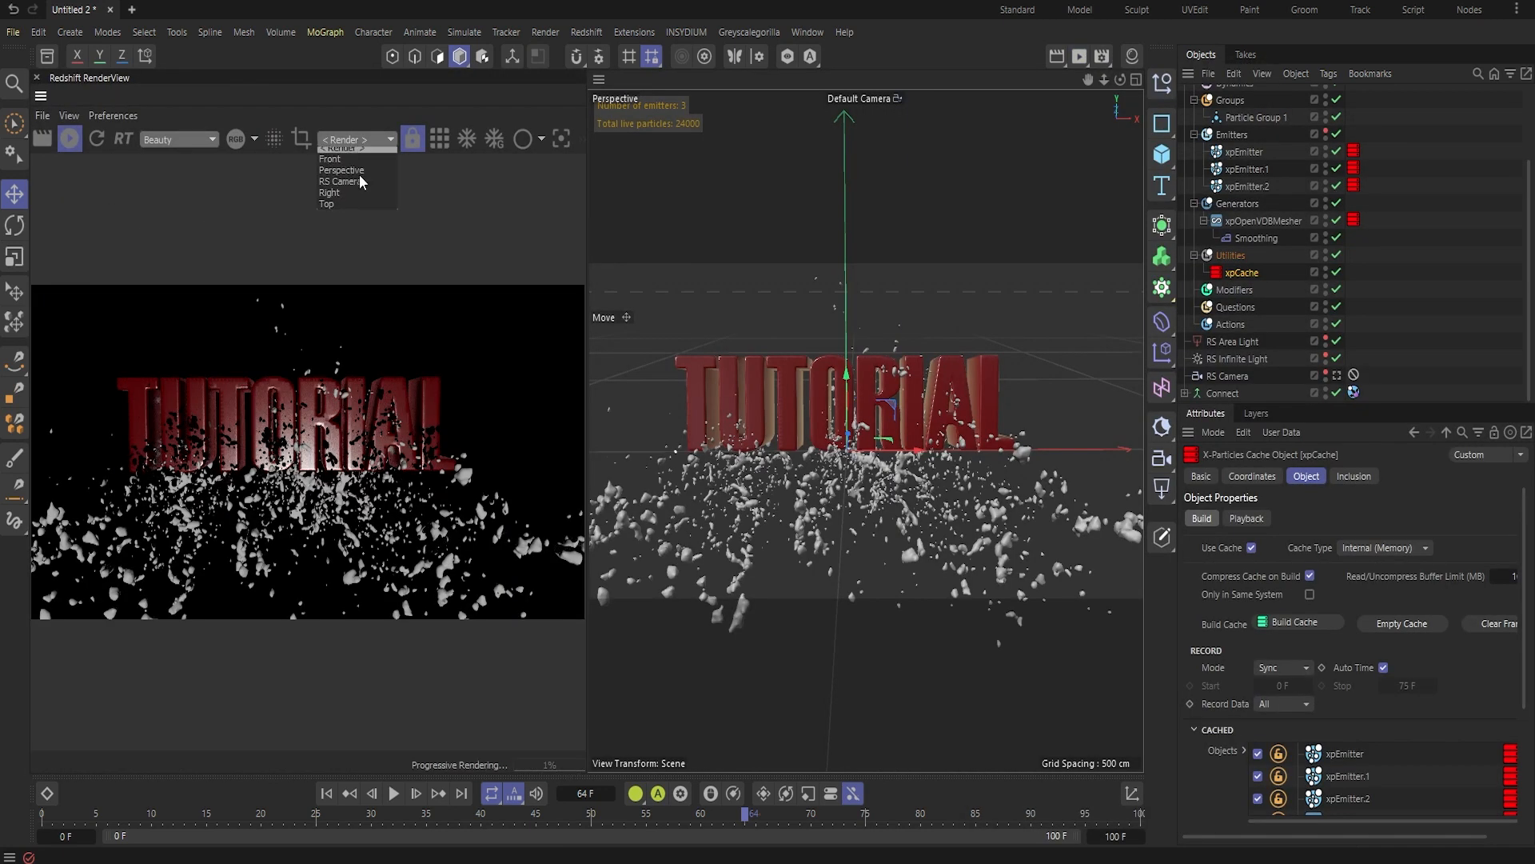
pyautogui.click(352, 180)
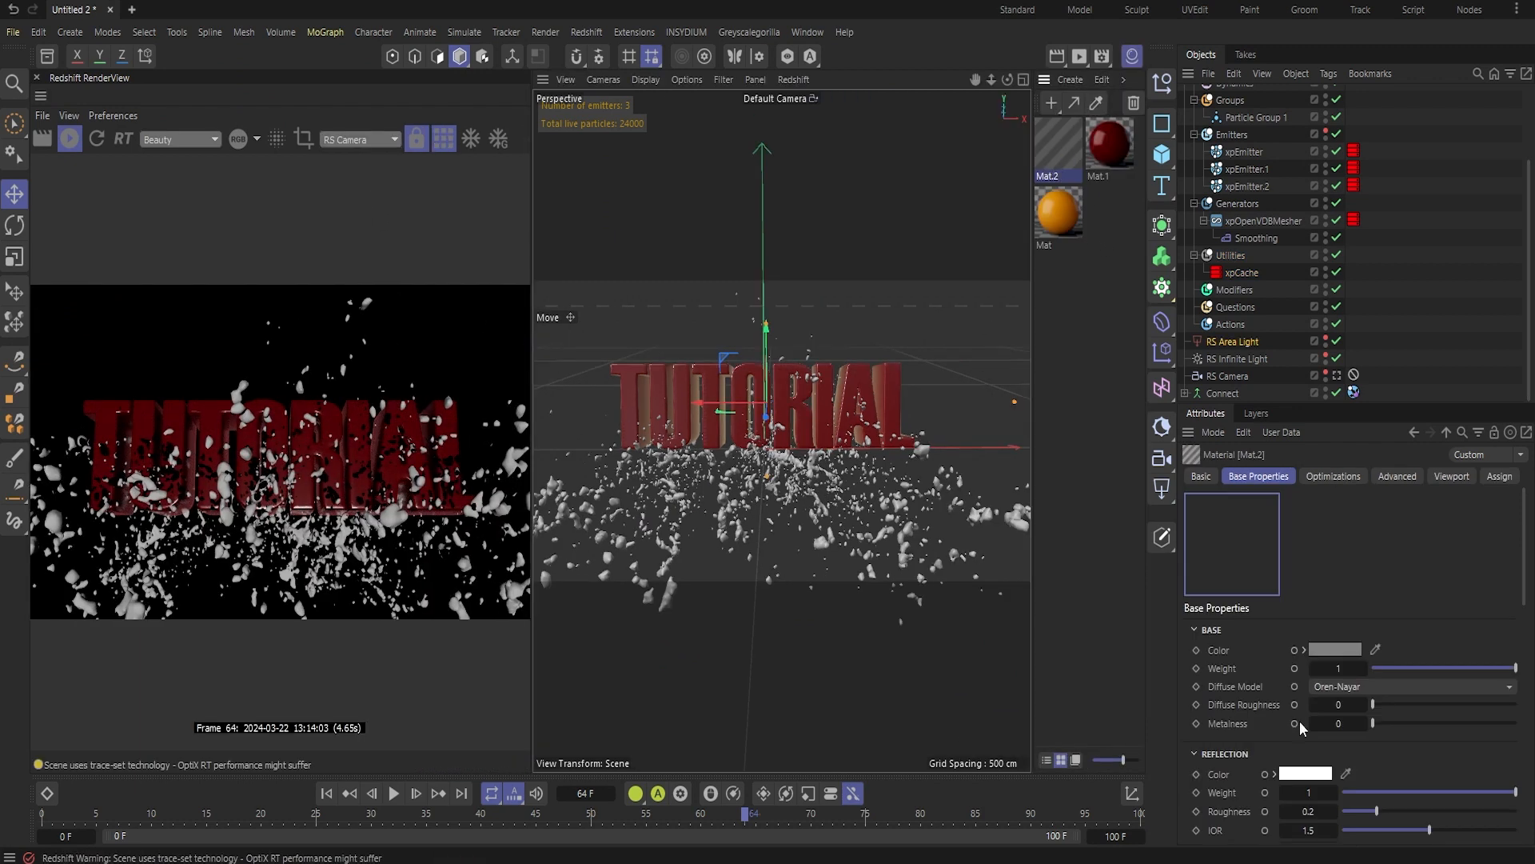
# - Set Mat.2's base color to dark teal (R 0, G 55, B 55) and its reflection roughness to 0.043
pyautogui.click(1334, 648)
pyautogui.moveTo(1397, 744); pyautogui.dragTo(1357, 745)
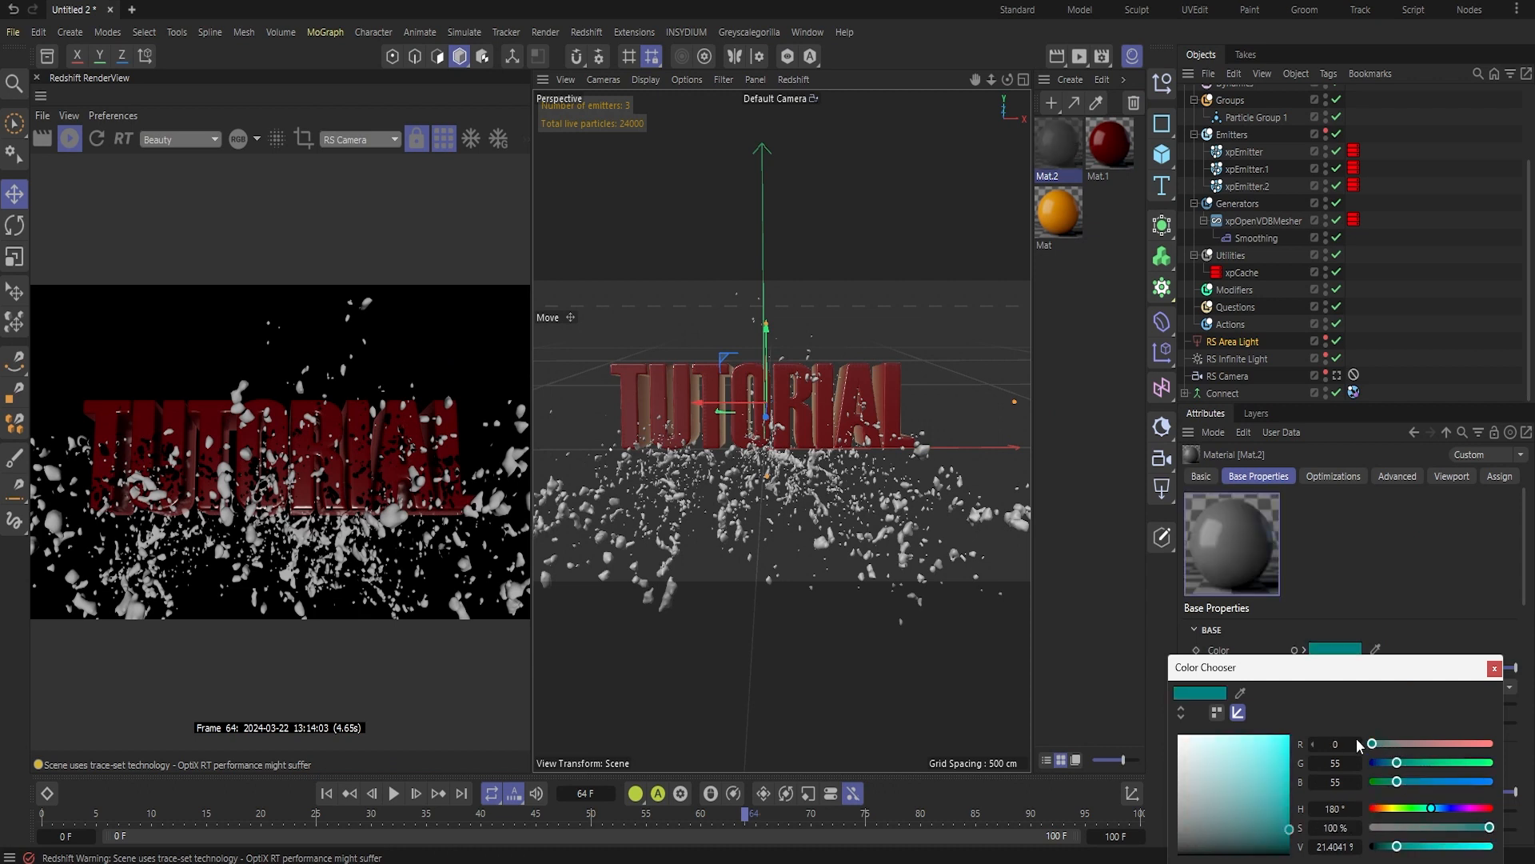
pyautogui.click(1494, 669)
pyautogui.scroll(-5, 1404, 607)
pyautogui.scroll(-1, 1388, 603)
pyautogui.scroll(1, 1381, 611)
pyautogui.moveTo(1380, 611)
pyautogui.mouseDown()
pyautogui.moveTo(1465, 602)
pyautogui.moveTo(1352, 610)
pyautogui.mouseUp()
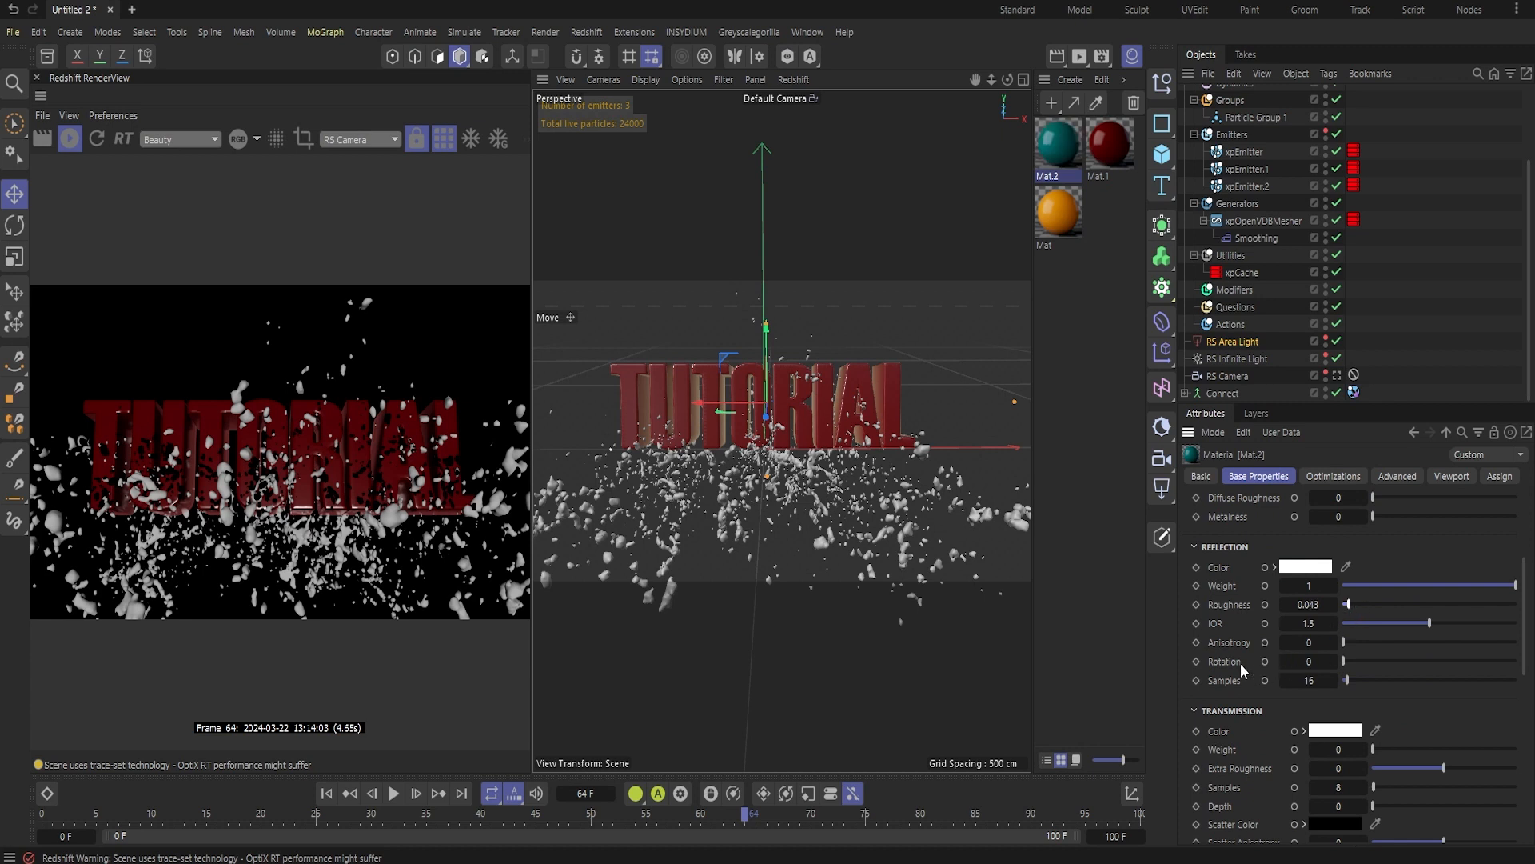
# - Set Mat.2's sheen weight to 0.18 and its subsurface weight to 0.241
pyautogui.scroll(-5, 1240, 662)
pyautogui.click(1229, 623)
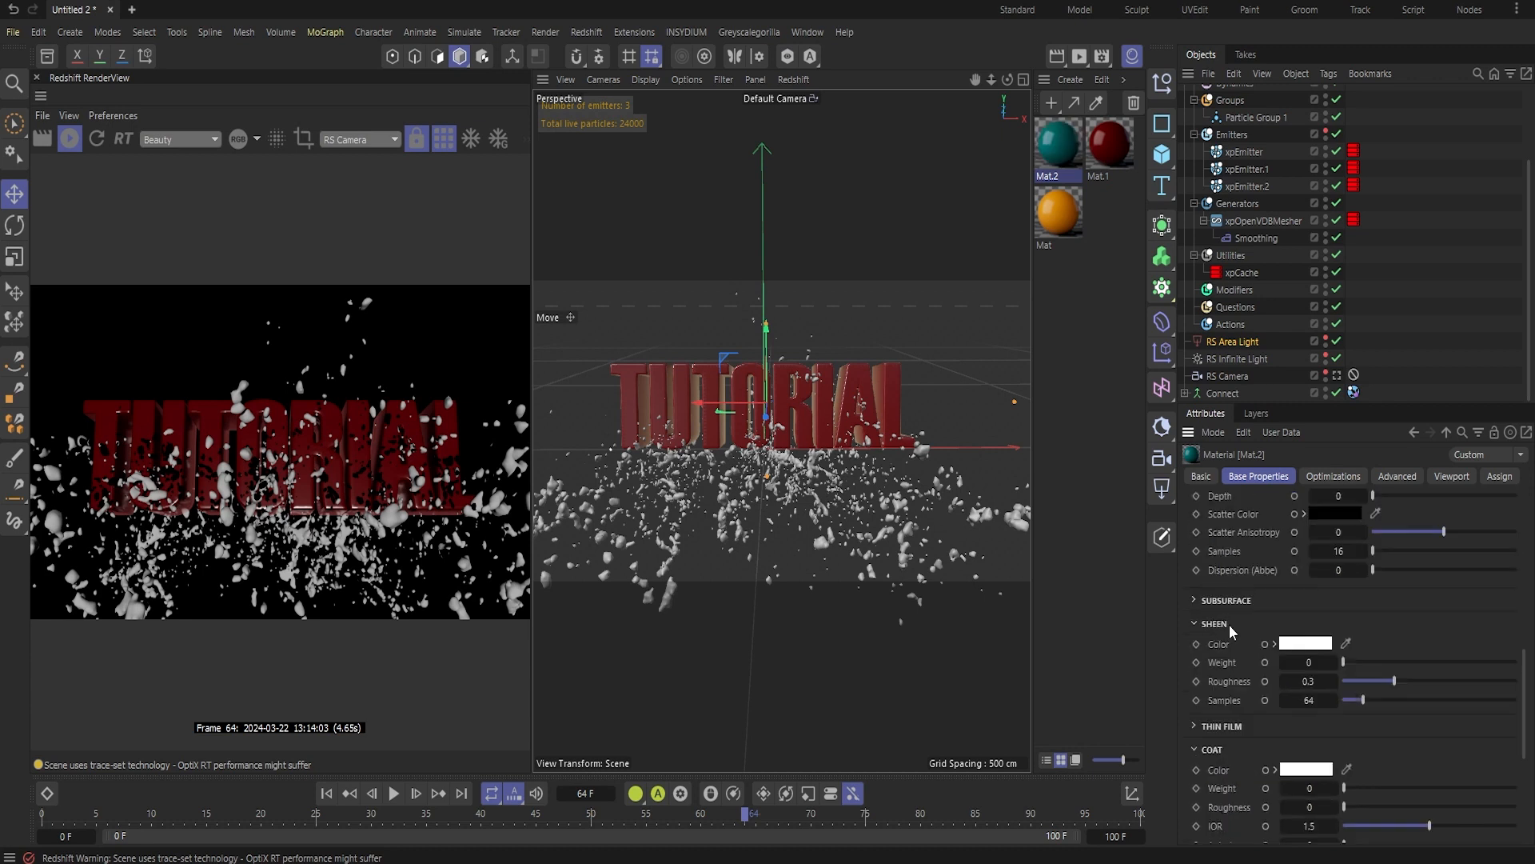
pyautogui.moveTo(1360, 664); pyautogui.dragTo(1393, 639)
pyautogui.click(1229, 610)
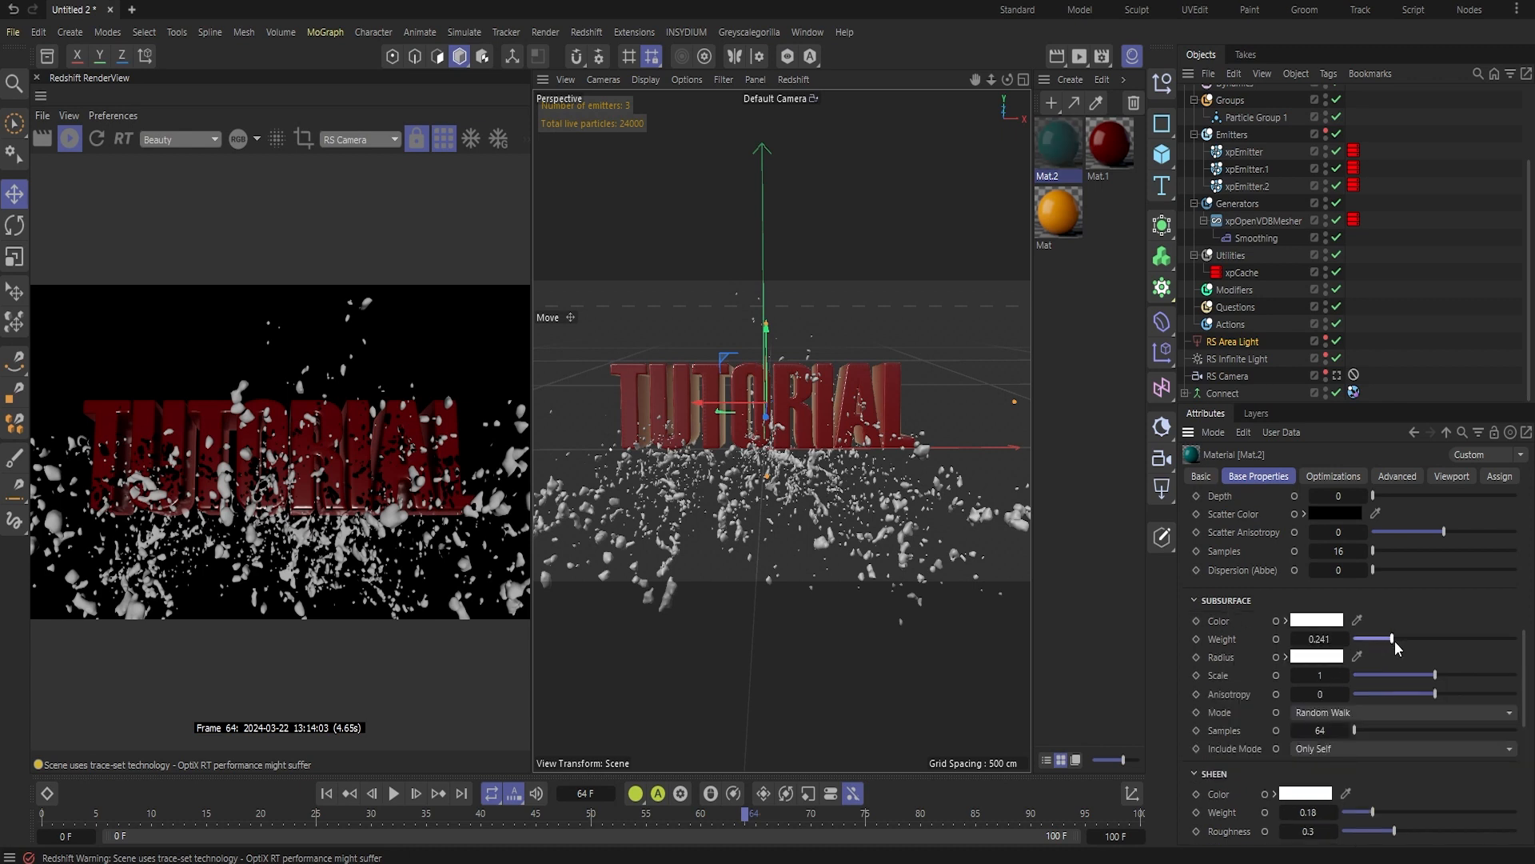
pyautogui.scroll(-5, 1225, 670)
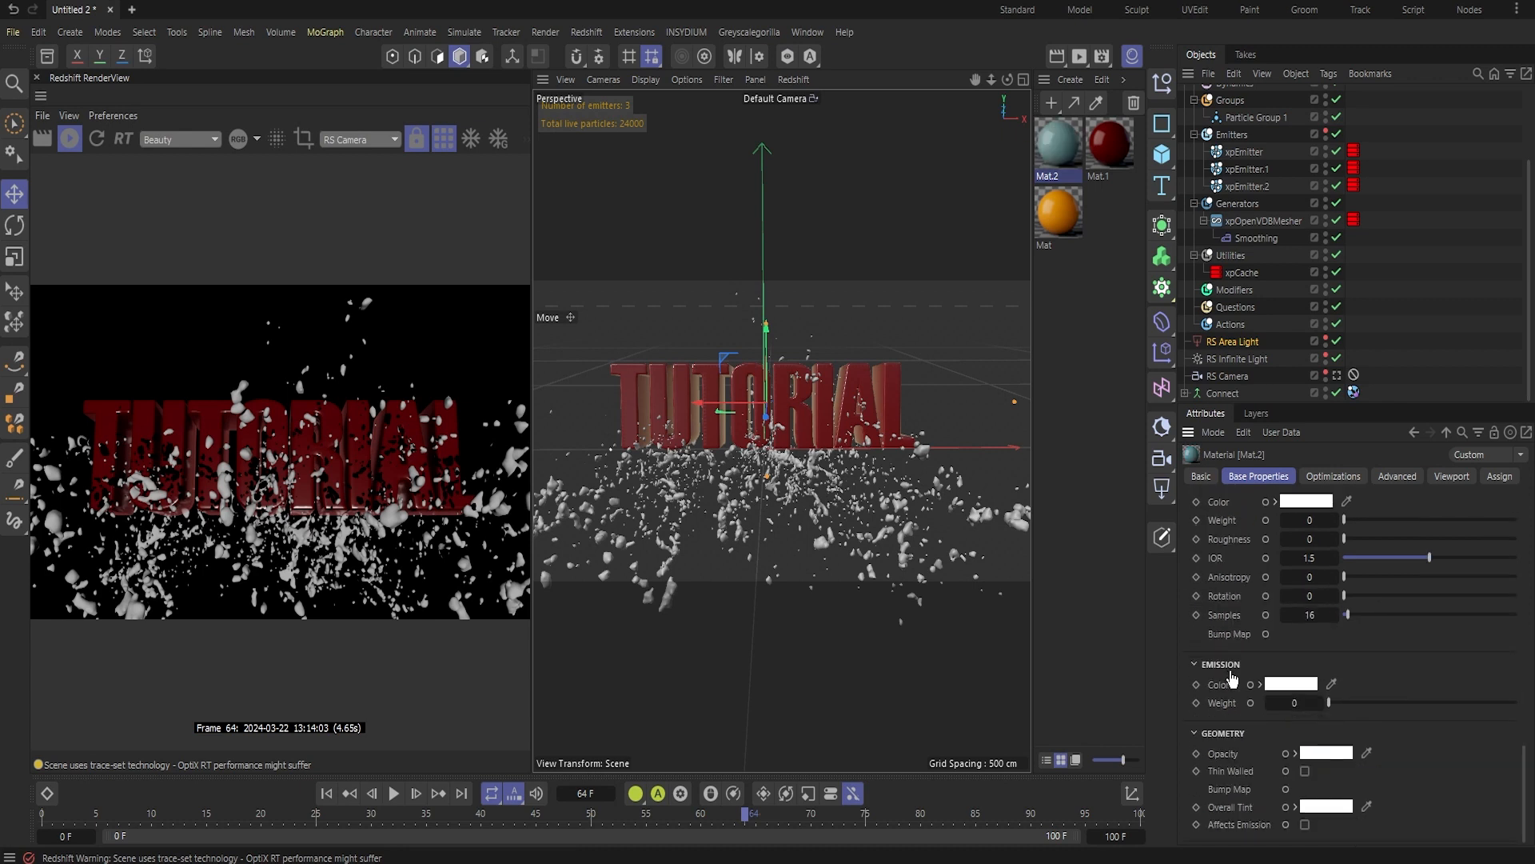
# - Apply Mat.2 to the xpOpenVDBMesher and move the timeline to frame 25
pyautogui.scroll(10, 1226, 751)
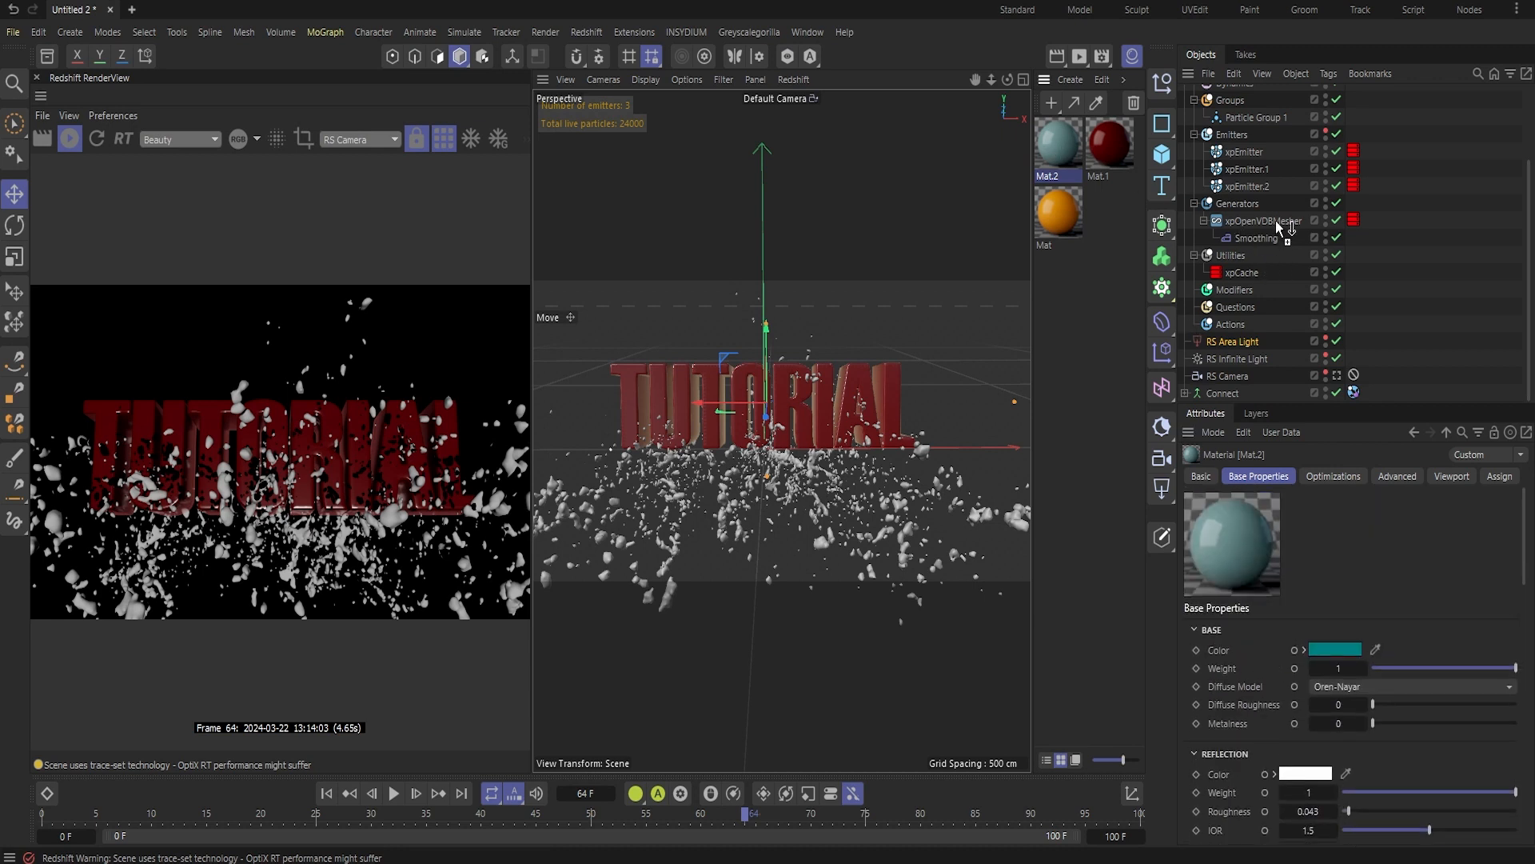
pyautogui.moveTo(1274, 219); pyautogui.dragTo(1275, 220)
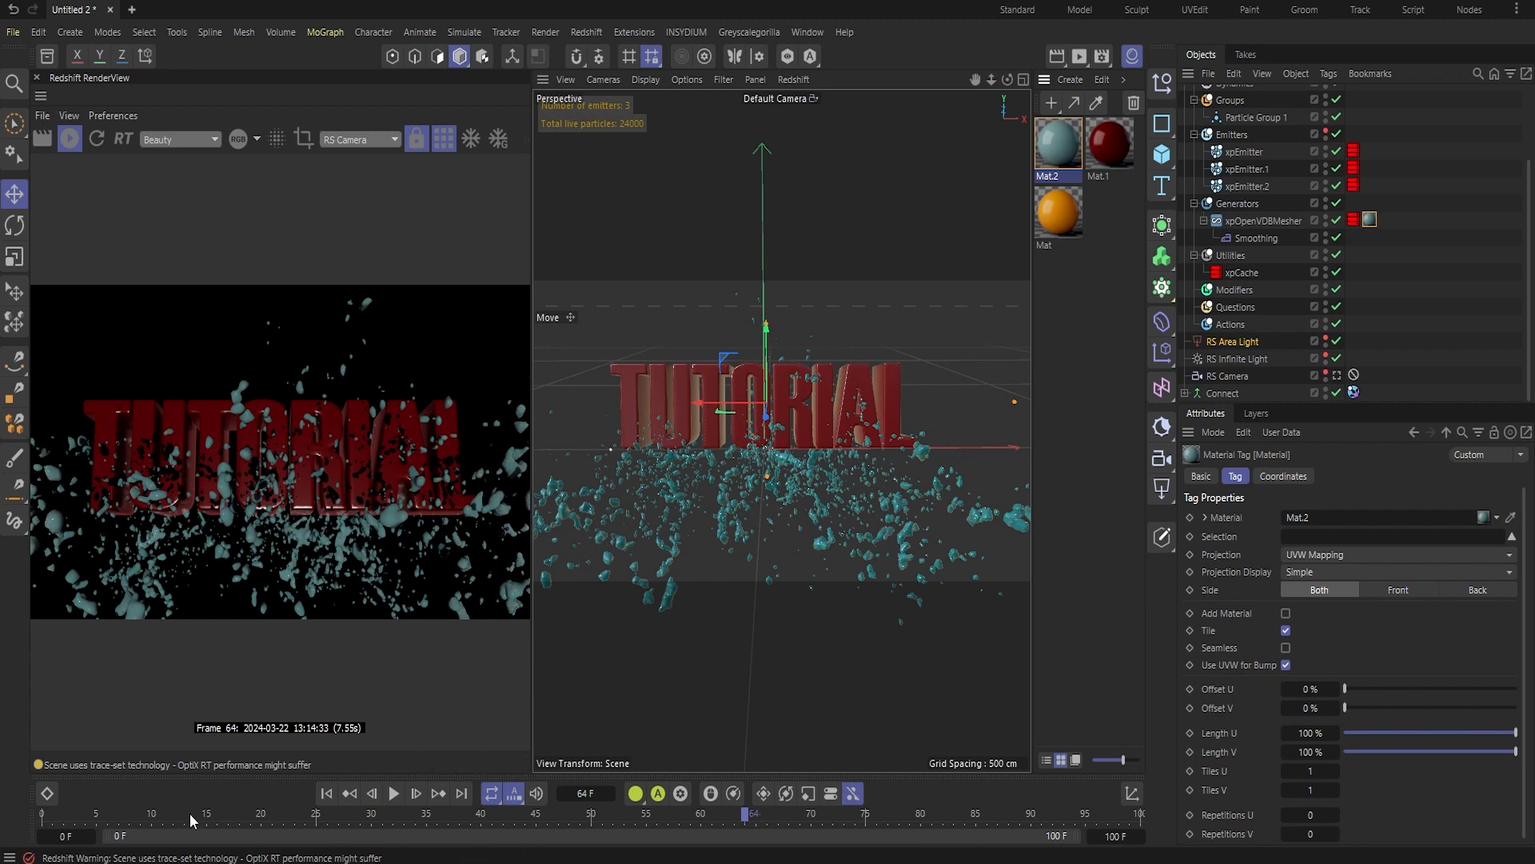
pyautogui.moveTo(190, 813); pyautogui.dragTo(317, 817)
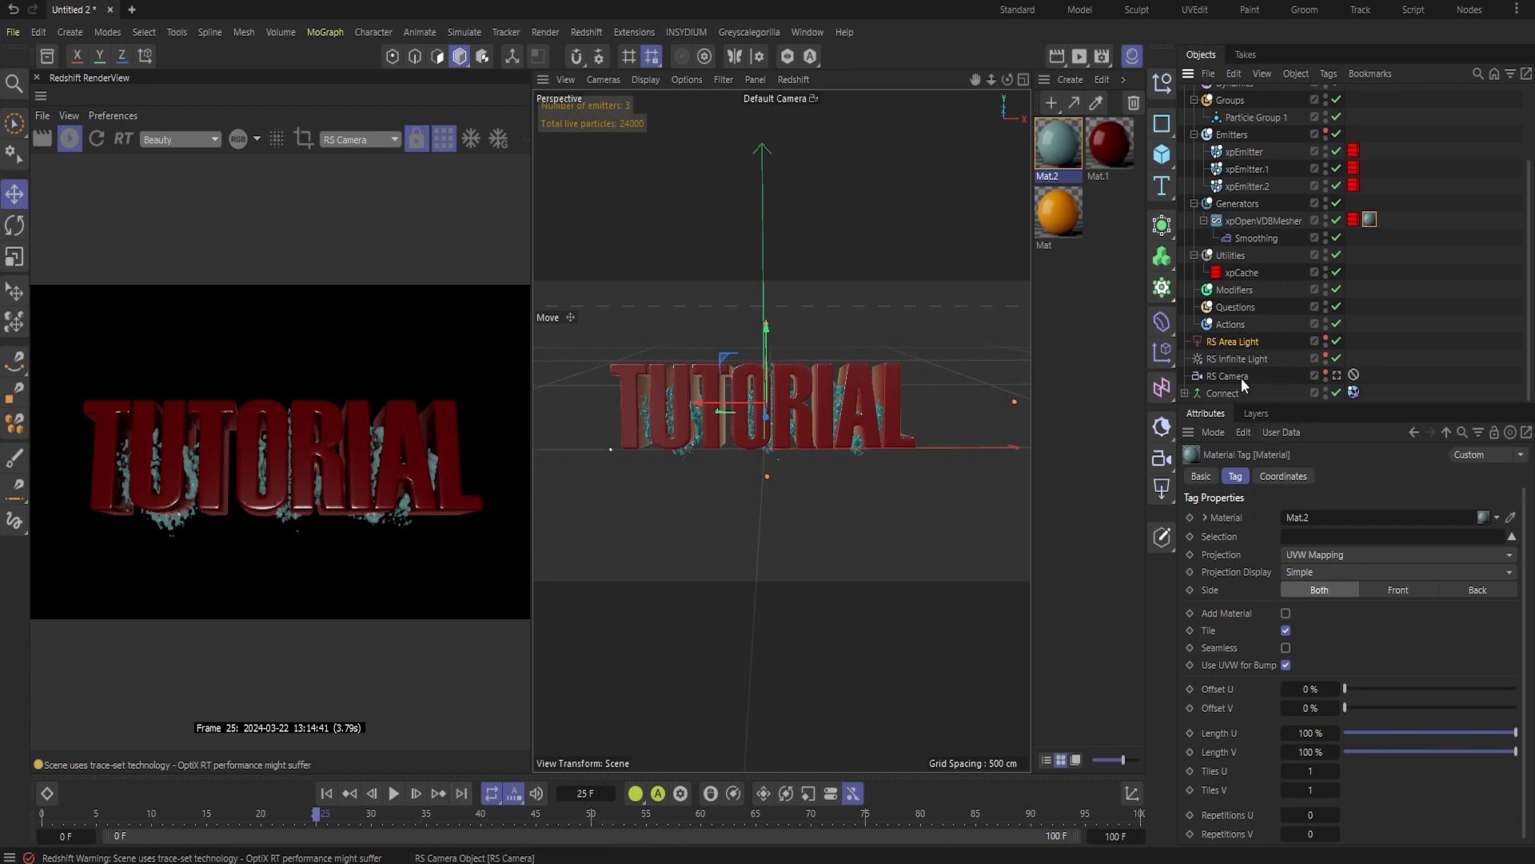
# - Expand the Connect object in the hierarchy and disable it
pyautogui.click(1187, 394)
pyautogui.click(1336, 375)
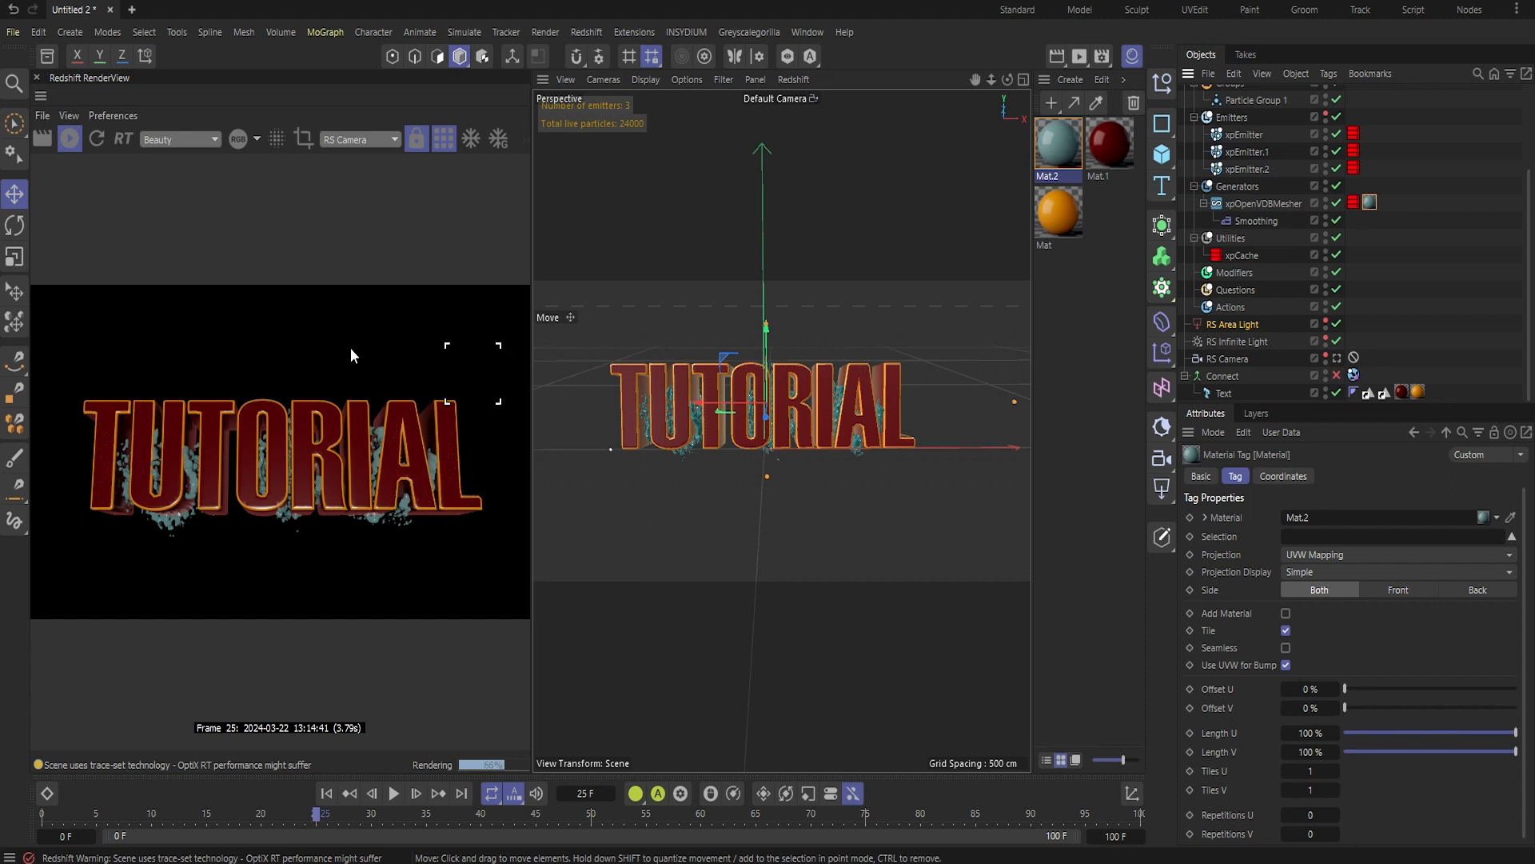
# - Switch the Redshift render settings to advanced mode and review the Motion Blur, Sampling threshold and Globals options
pyautogui.click(1102, 60)
pyautogui.moveTo(1166, 61); pyautogui.dragTo(233, 112)
pyautogui.click(110, 237)
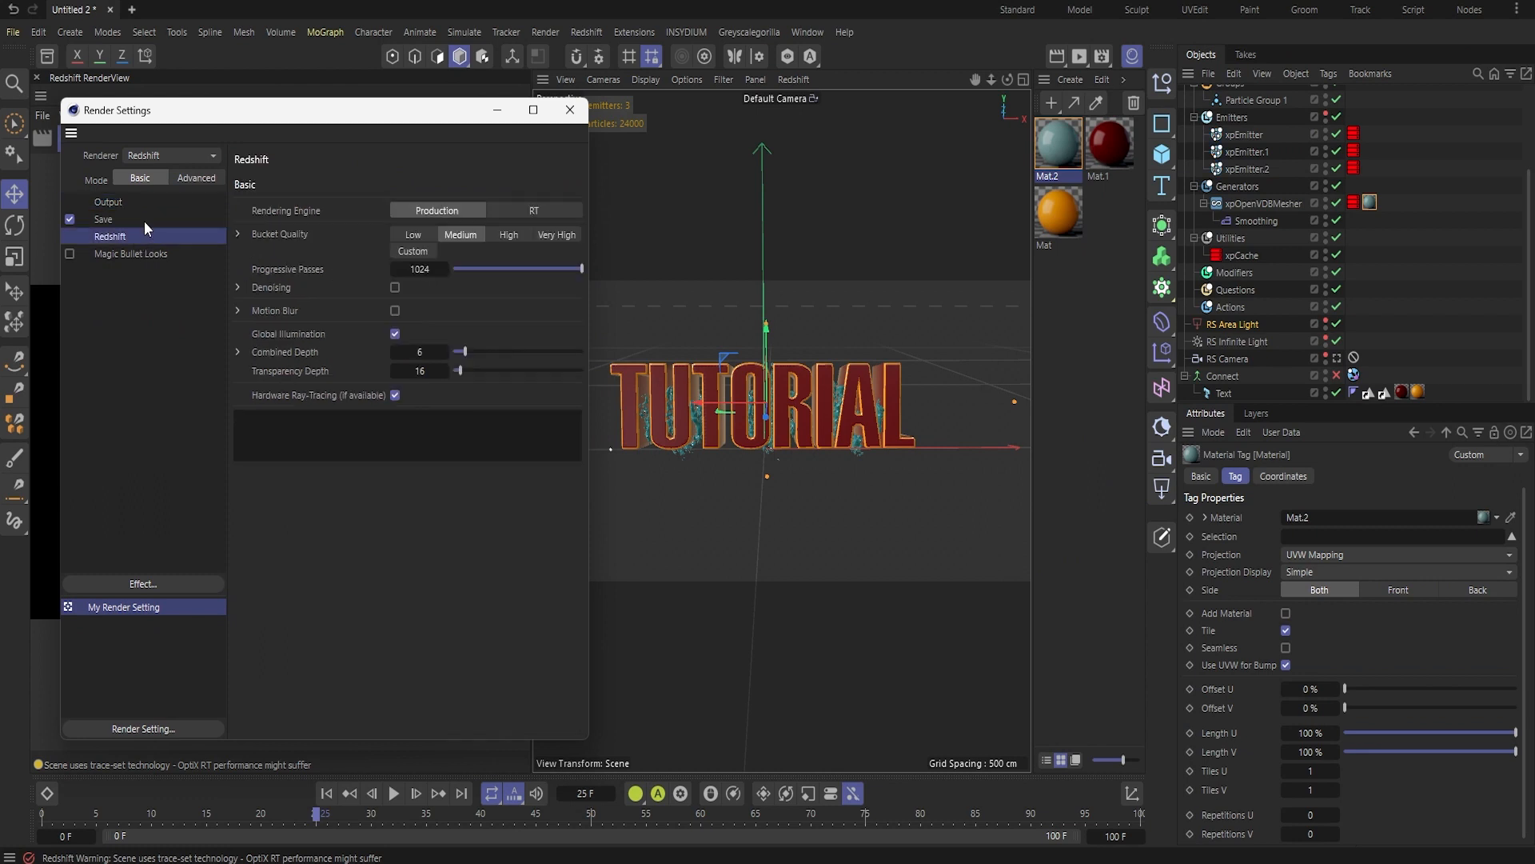
pyautogui.click(206, 176)
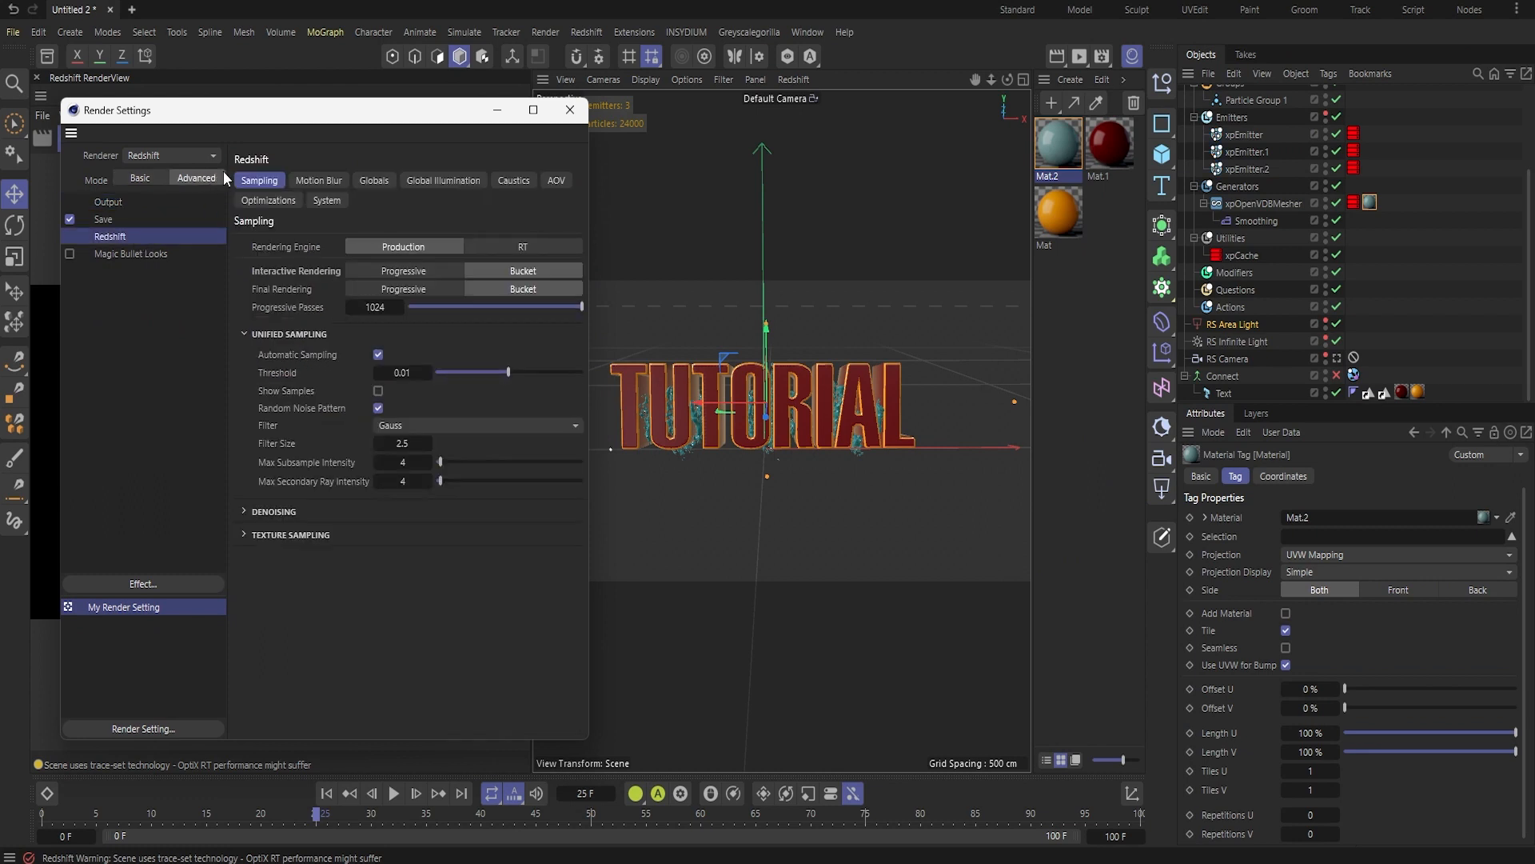
pyautogui.click(320, 181)
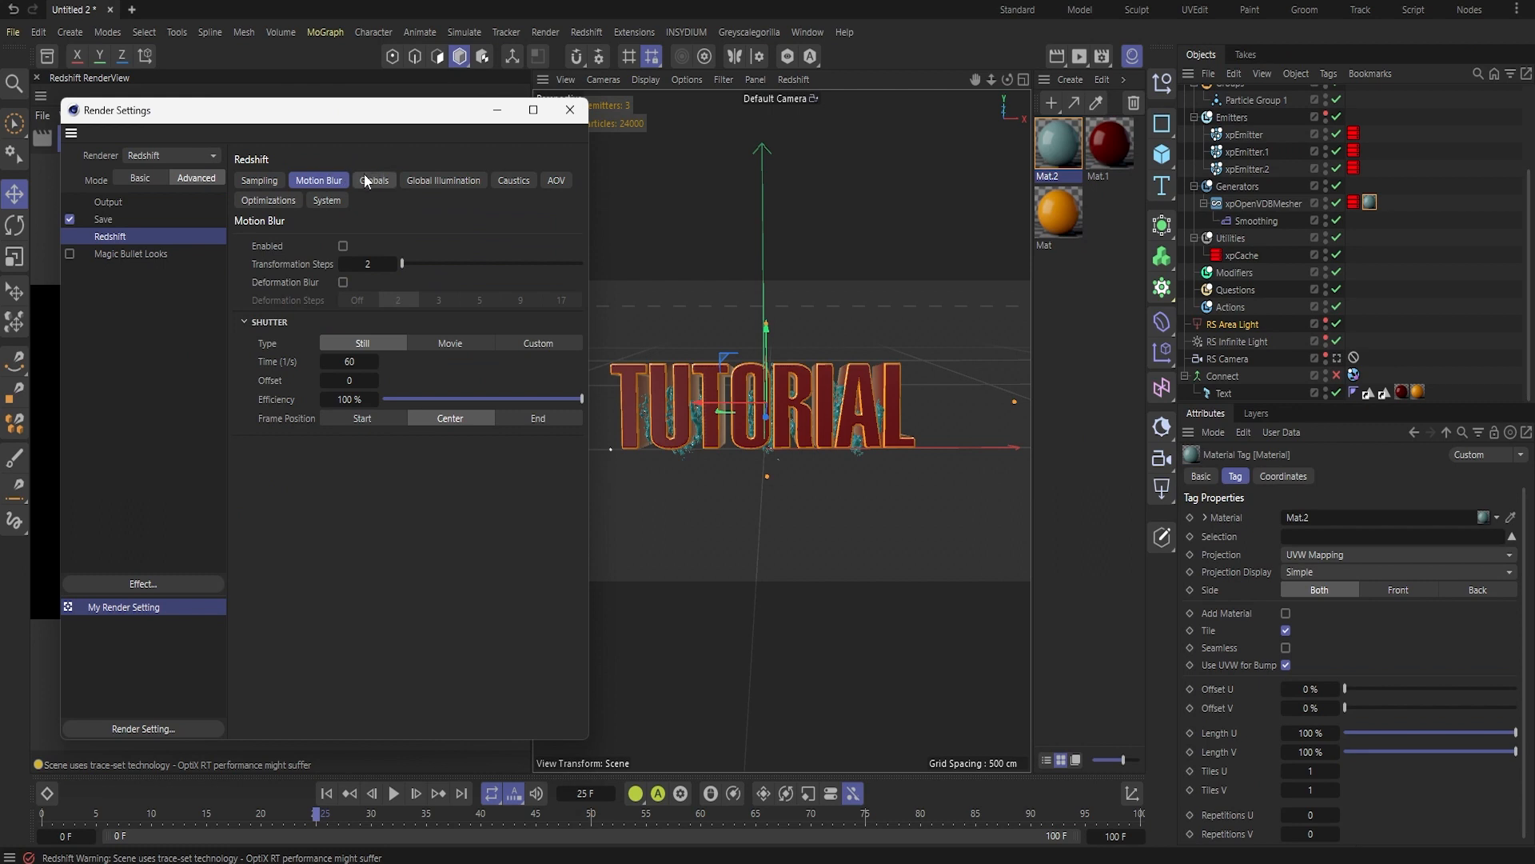
pyautogui.click(261, 180)
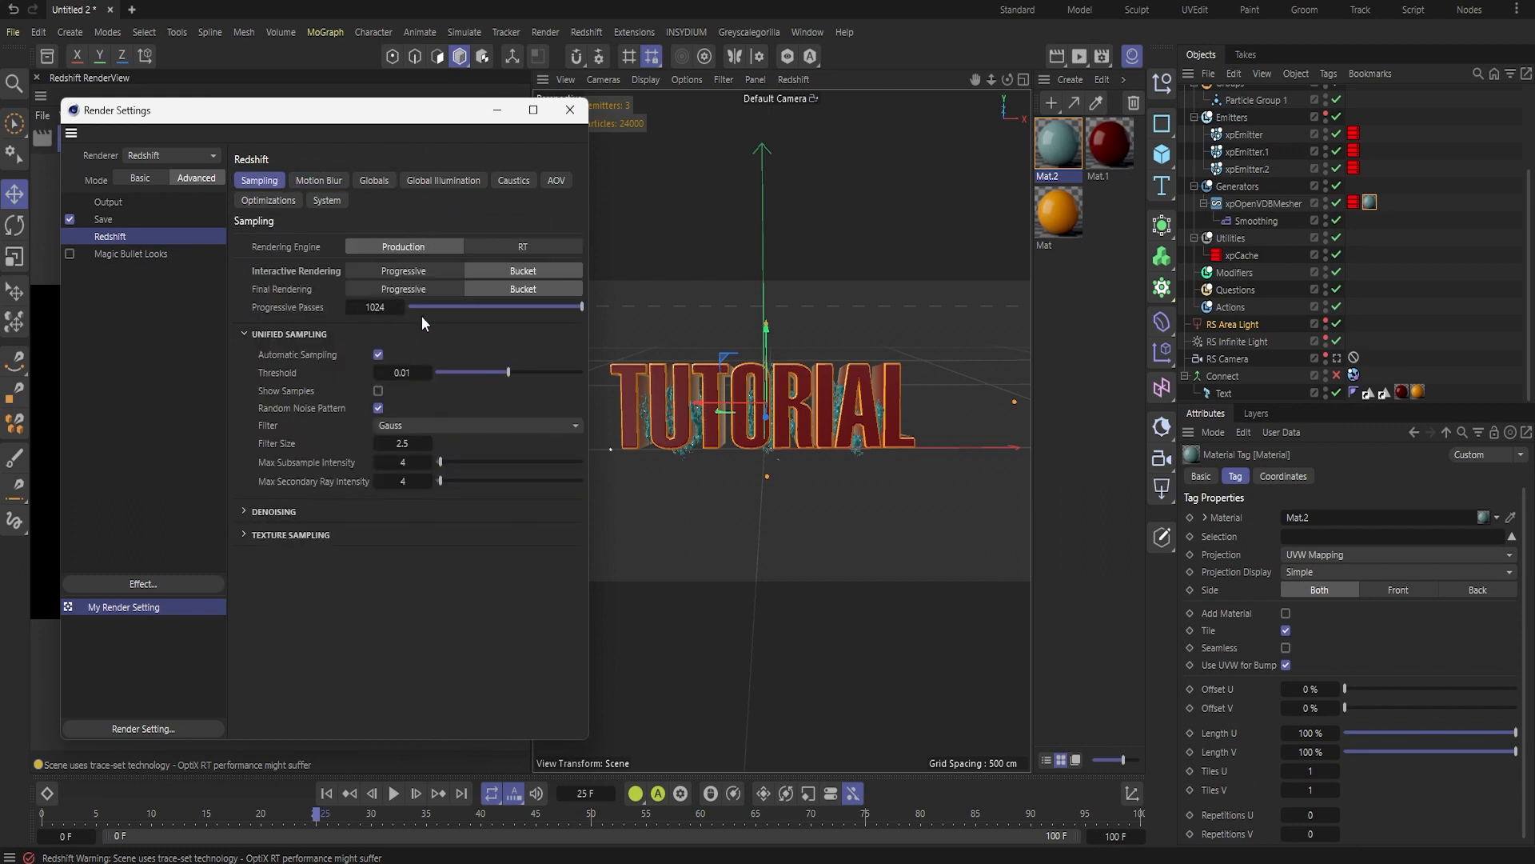
pyautogui.click(403, 372)
pyautogui.click(379, 180)
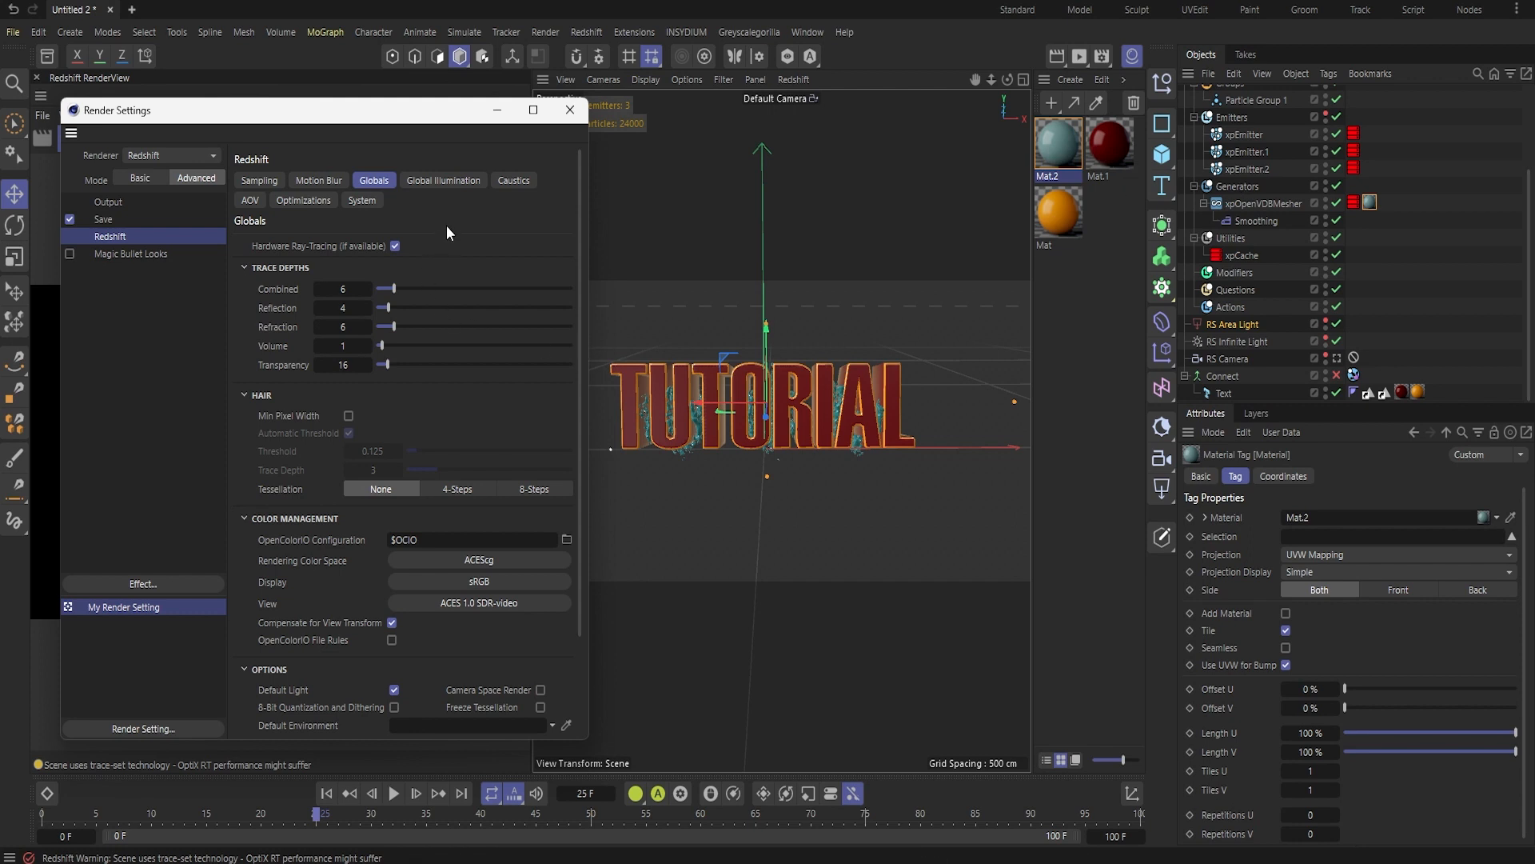
# - Set the secondary global illumination engine to Brute Force and multiply the Brute Force Rays by 4
pyautogui.click(453, 179)
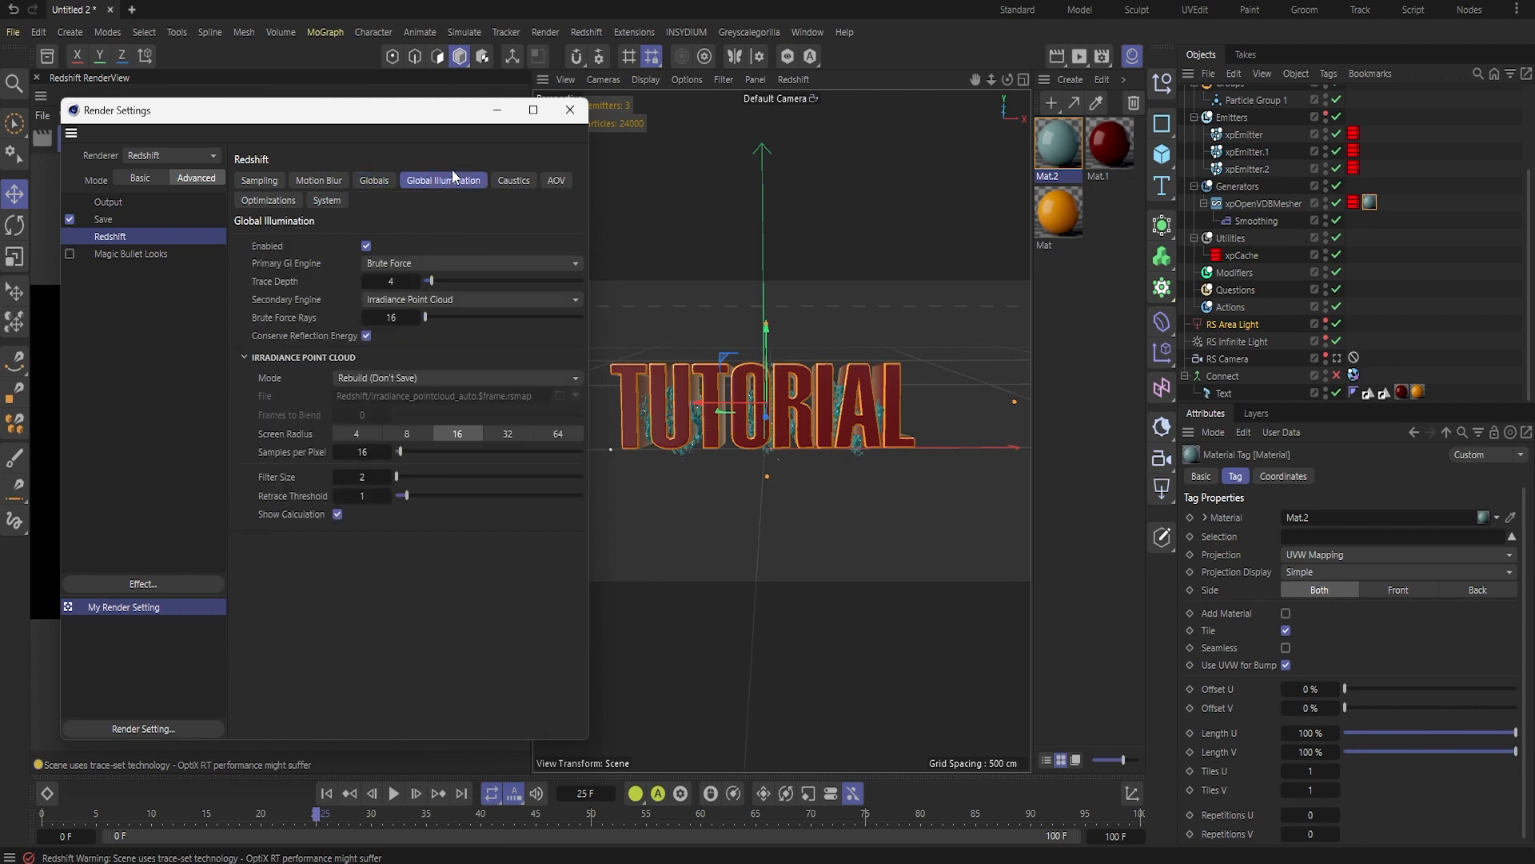
pyautogui.click(466, 301)
pyautogui.click(445, 339)
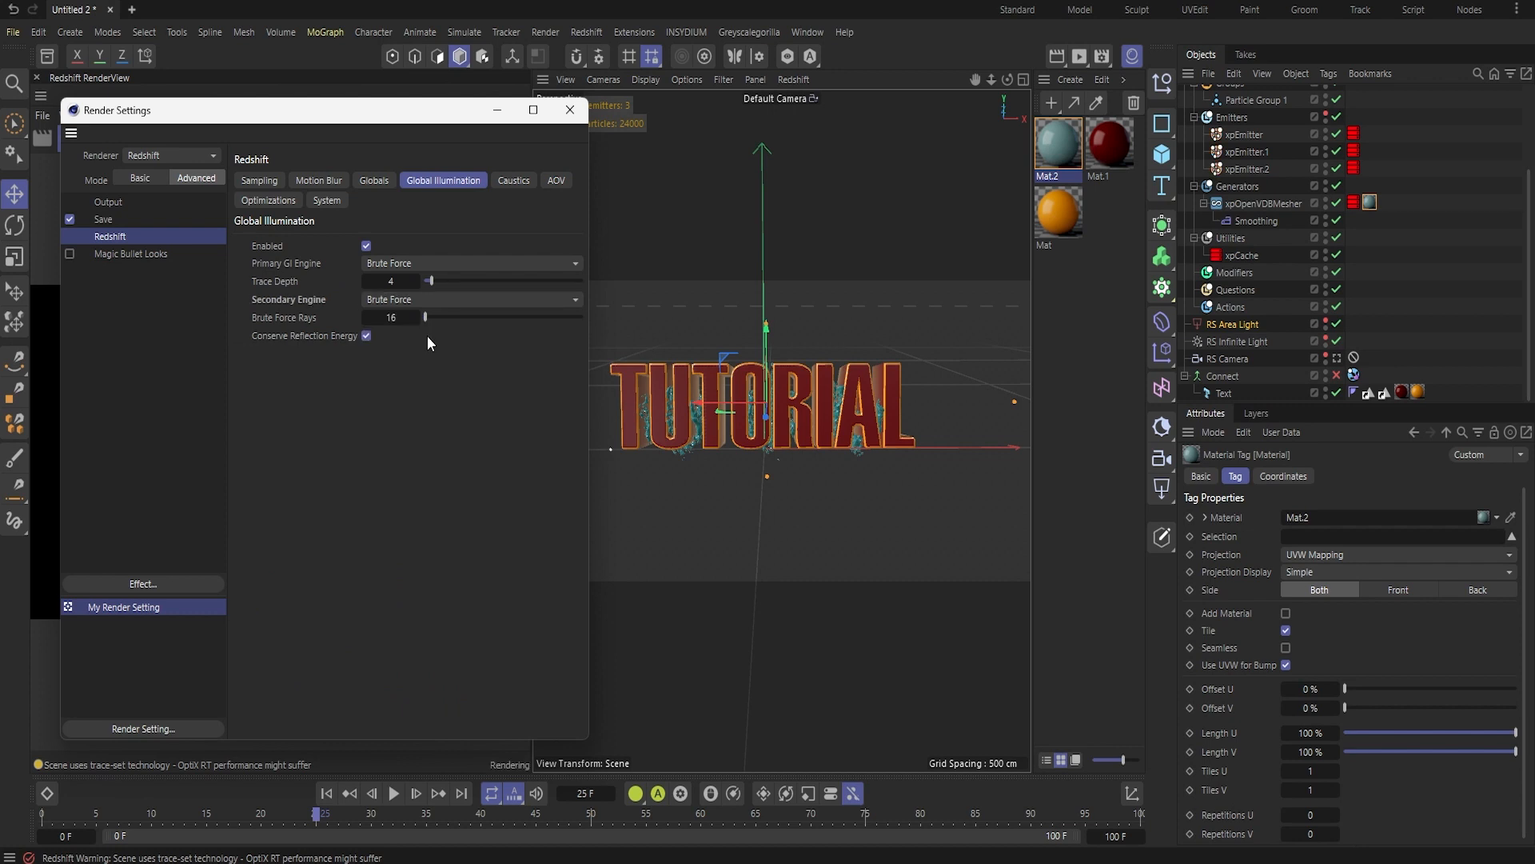
pyautogui.click(387, 319)
pyautogui.write('*4')
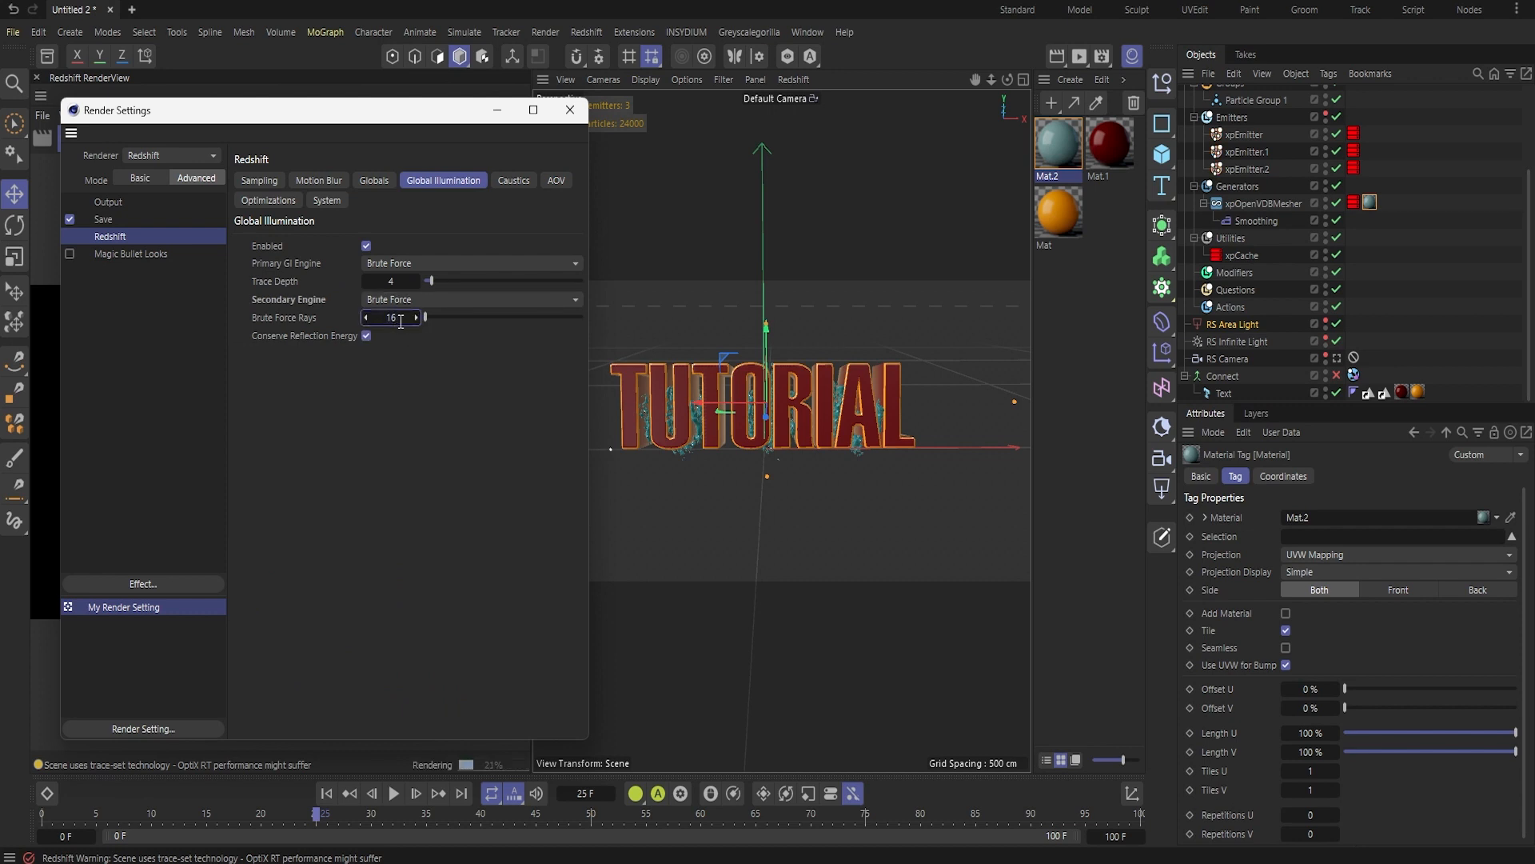
pyautogui.press('Return')
# - Review the Caustics and AOV render options, open the AOV Manager, and close the render settings
pyautogui.click(523, 183)
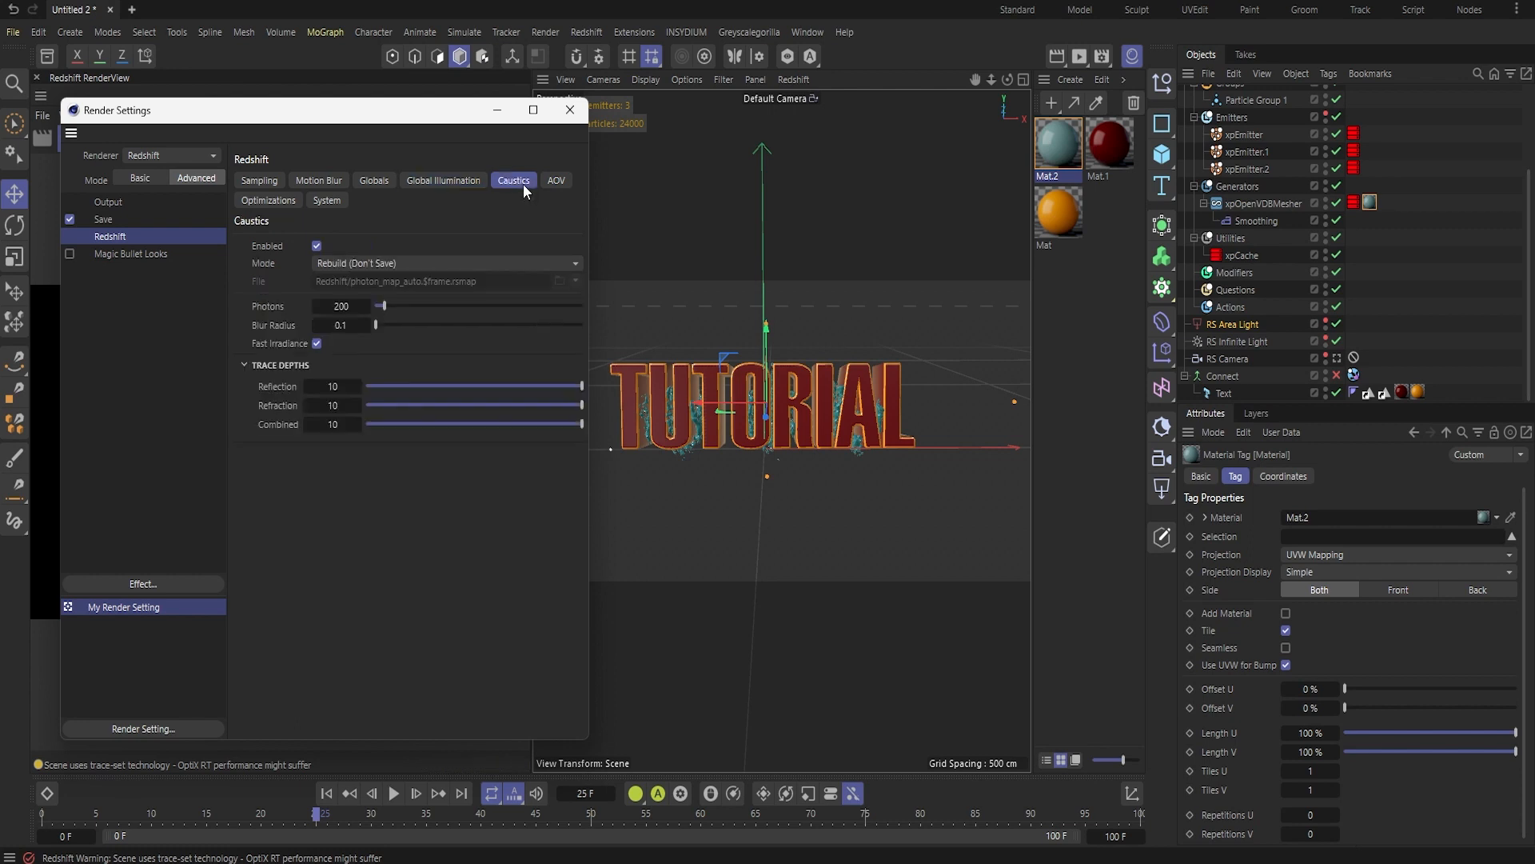
pyautogui.click(555, 183)
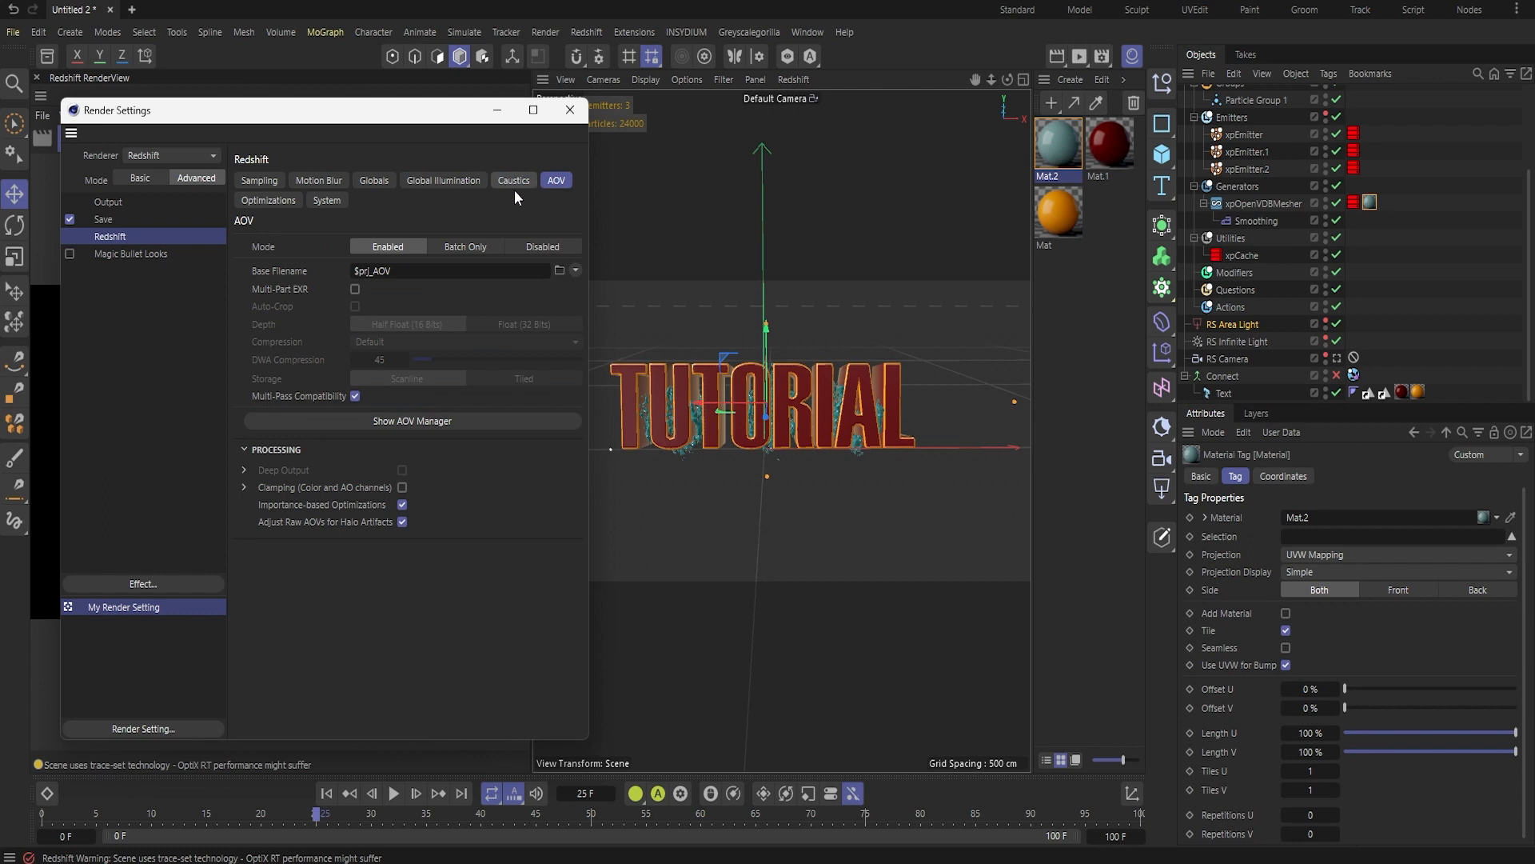
pyautogui.click(424, 419)
pyautogui.click(569, 109)
pyautogui.moveTo(591, 406); pyautogui.dragTo(426, 185)
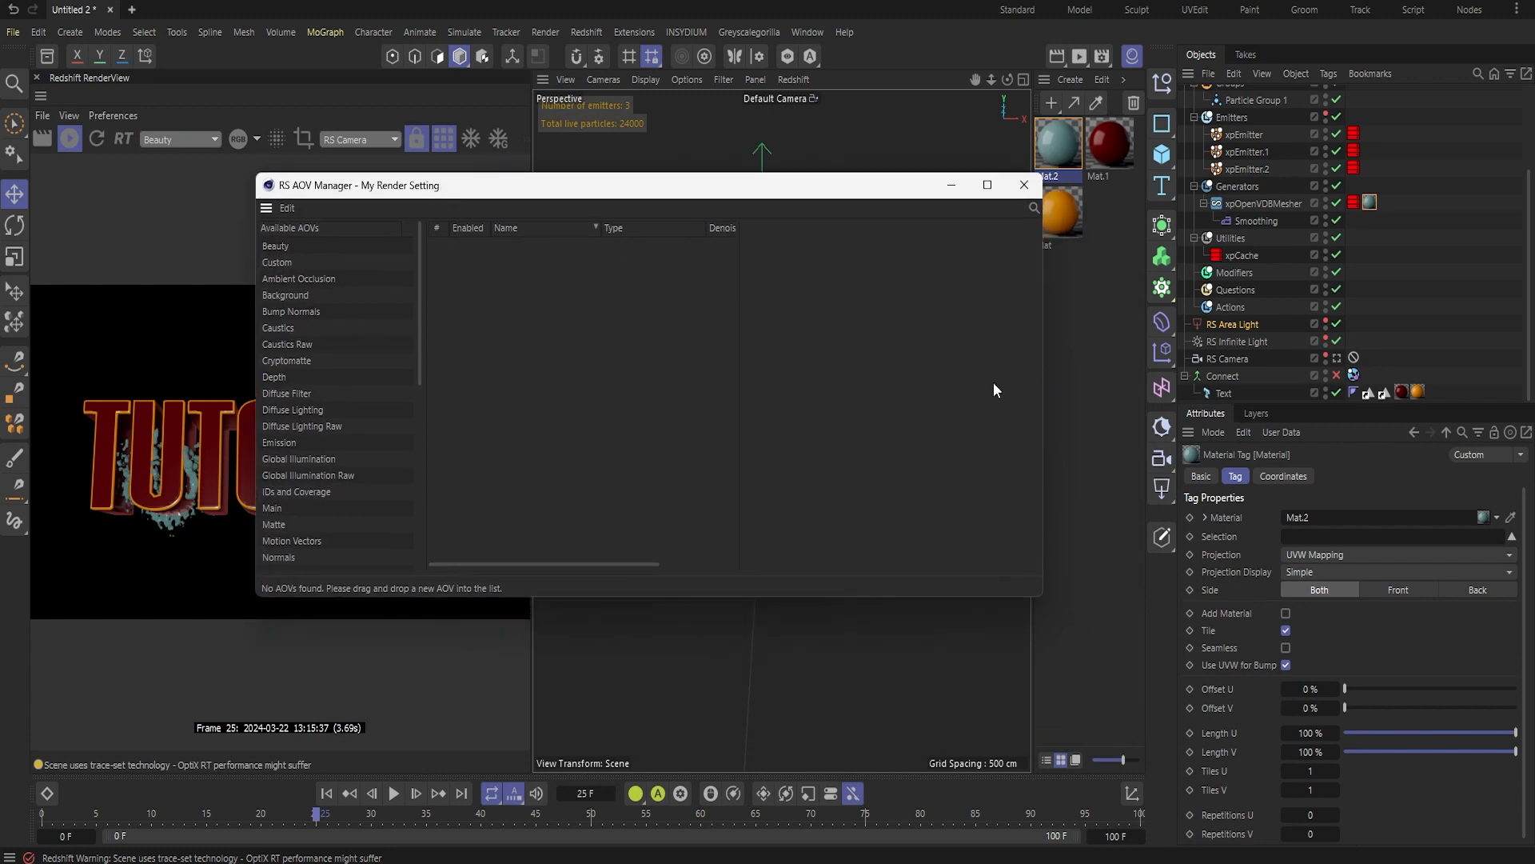
# - Create a new AOV light group named Infinite for the RS Infinite Light
pyautogui.click(1246, 342)
pyautogui.click(1321, 477)
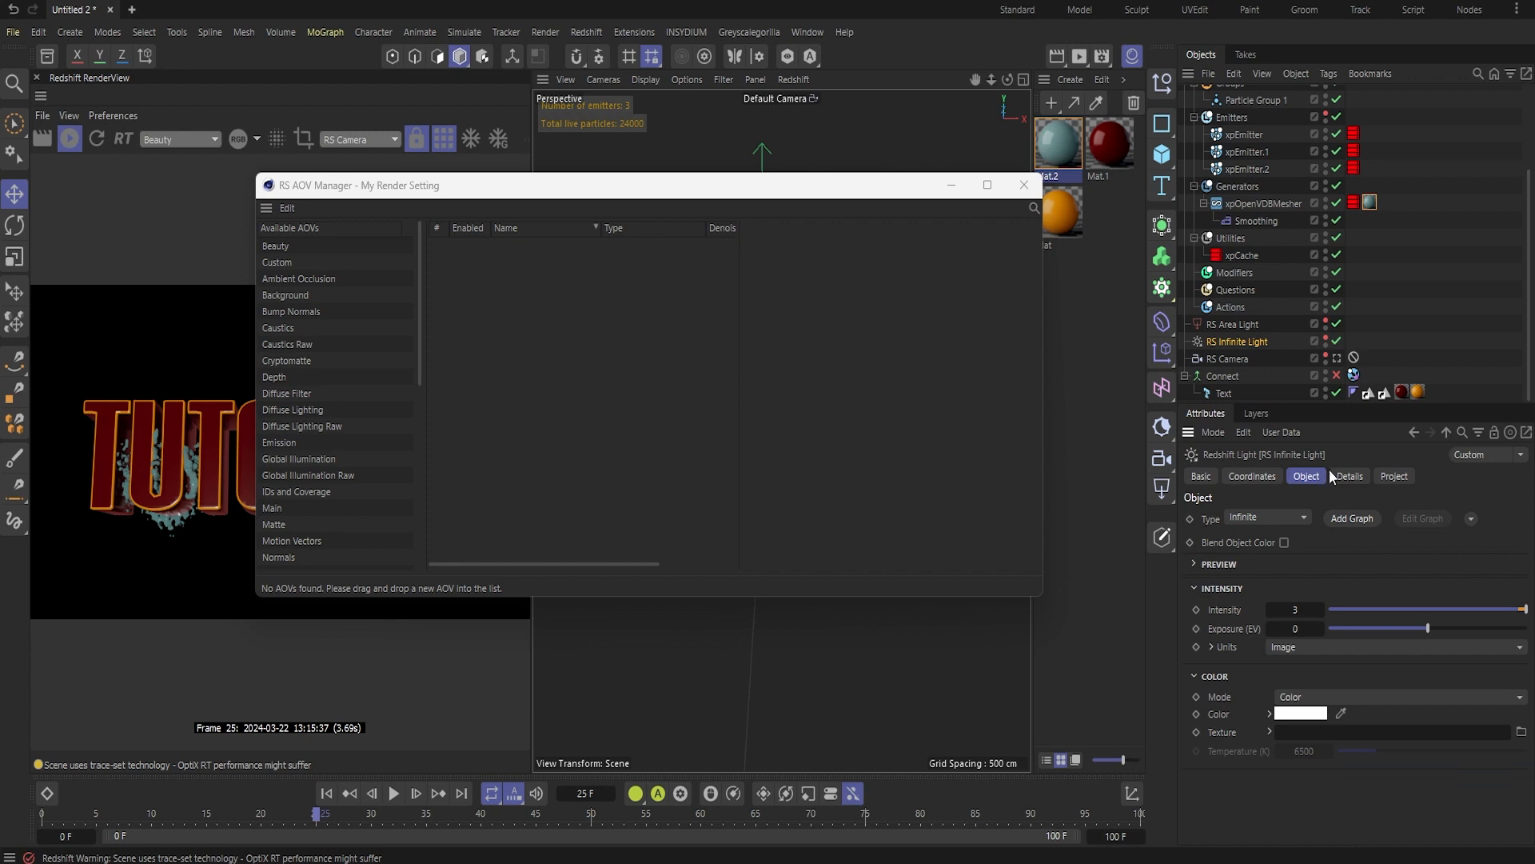
pyautogui.click(1337, 476)
pyautogui.click(1509, 645)
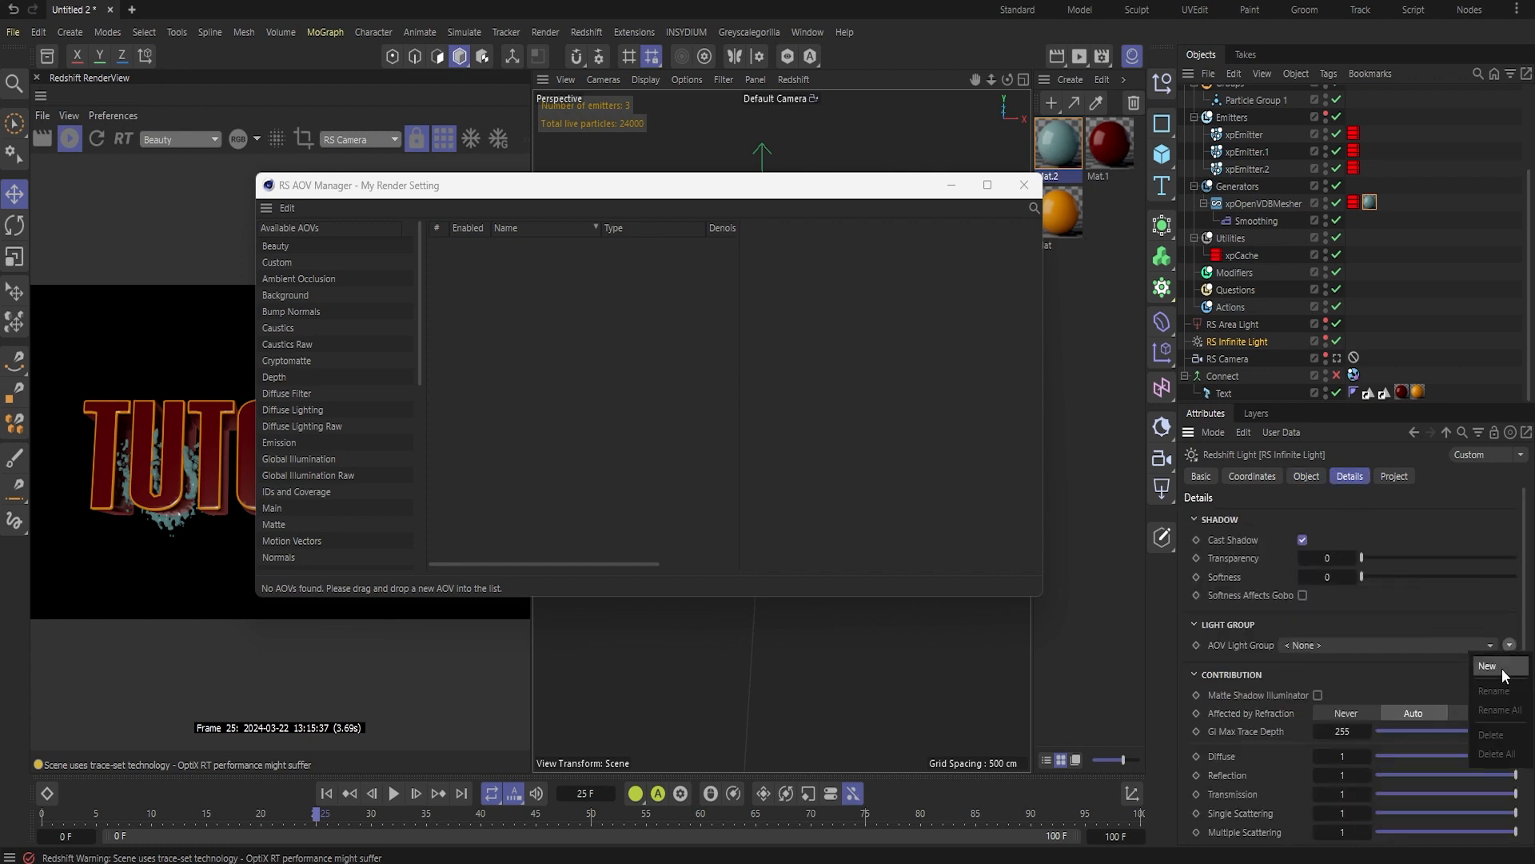
pyautogui.click(1489, 664)
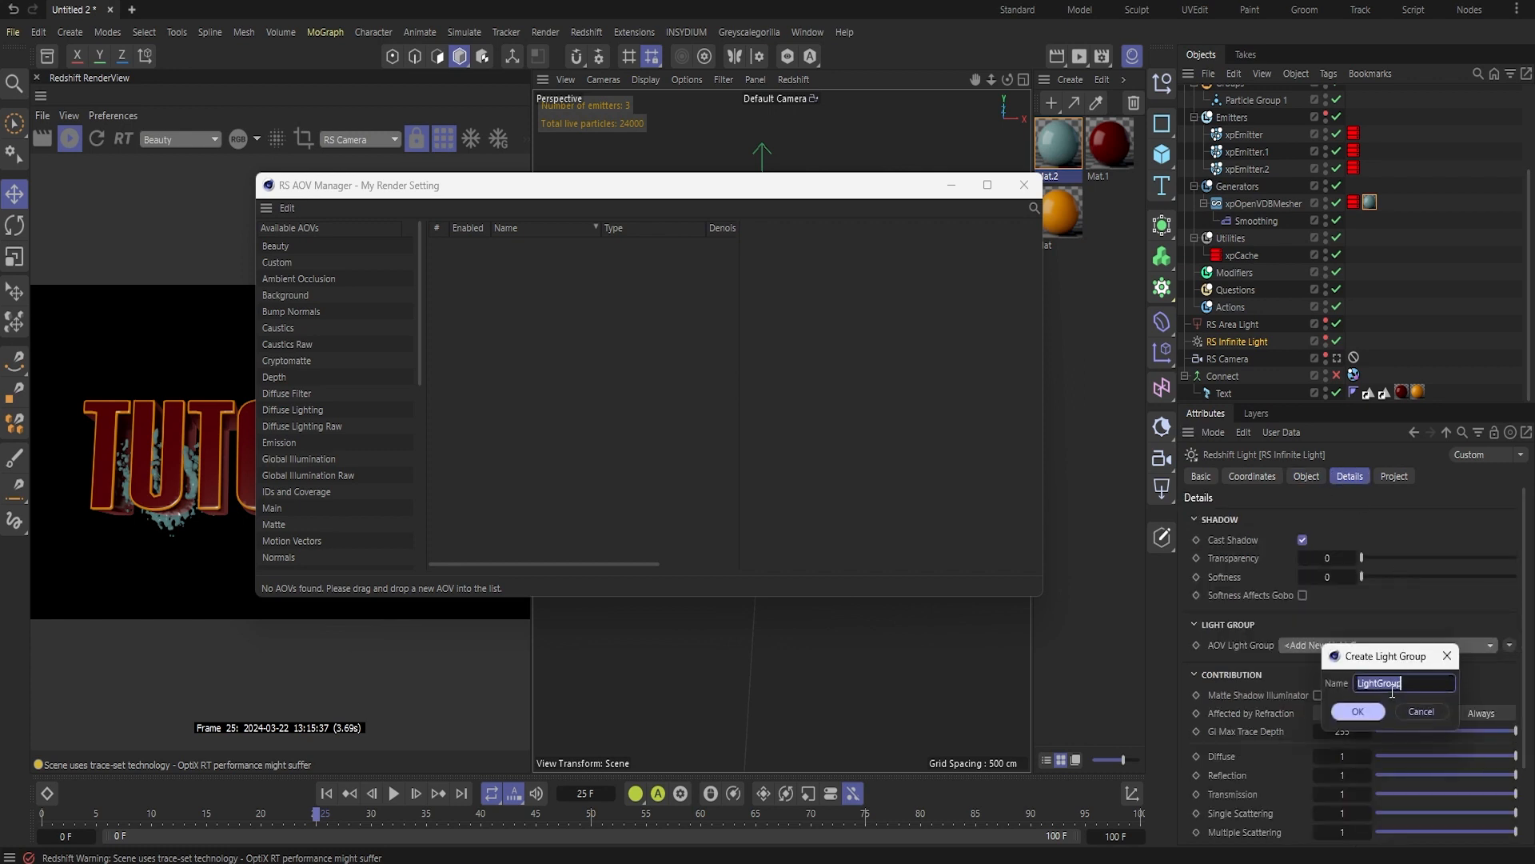
pyautogui.write('Infinite')
pyautogui.press('Return')
# - Create a new AOV light group named Area for the RS Area Light
pyautogui.click(1247, 324)
pyautogui.click(1359, 610)
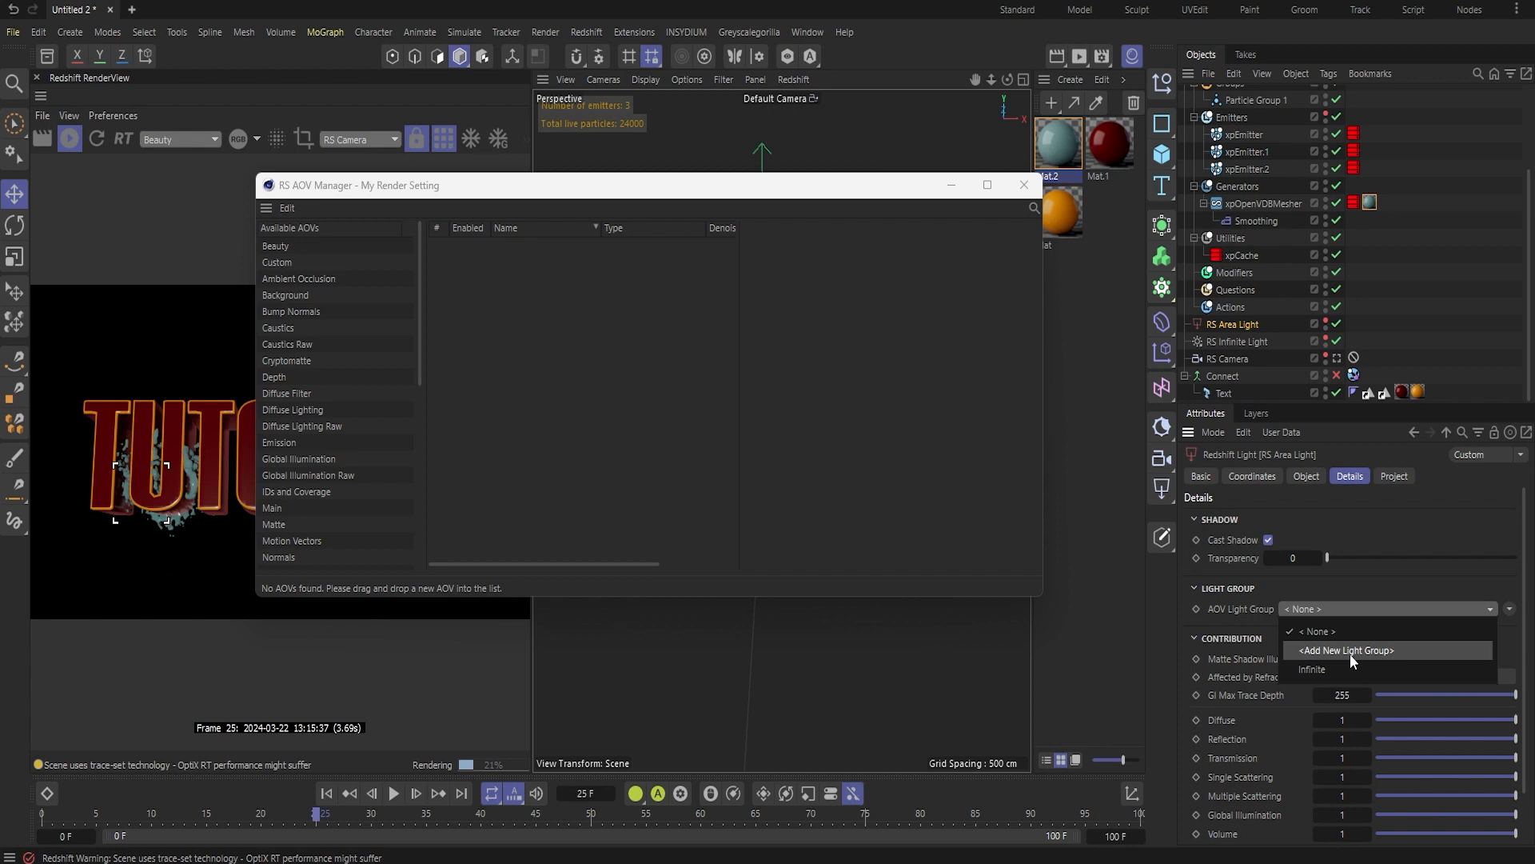
pyautogui.click(1352, 655)
pyautogui.write('Area')
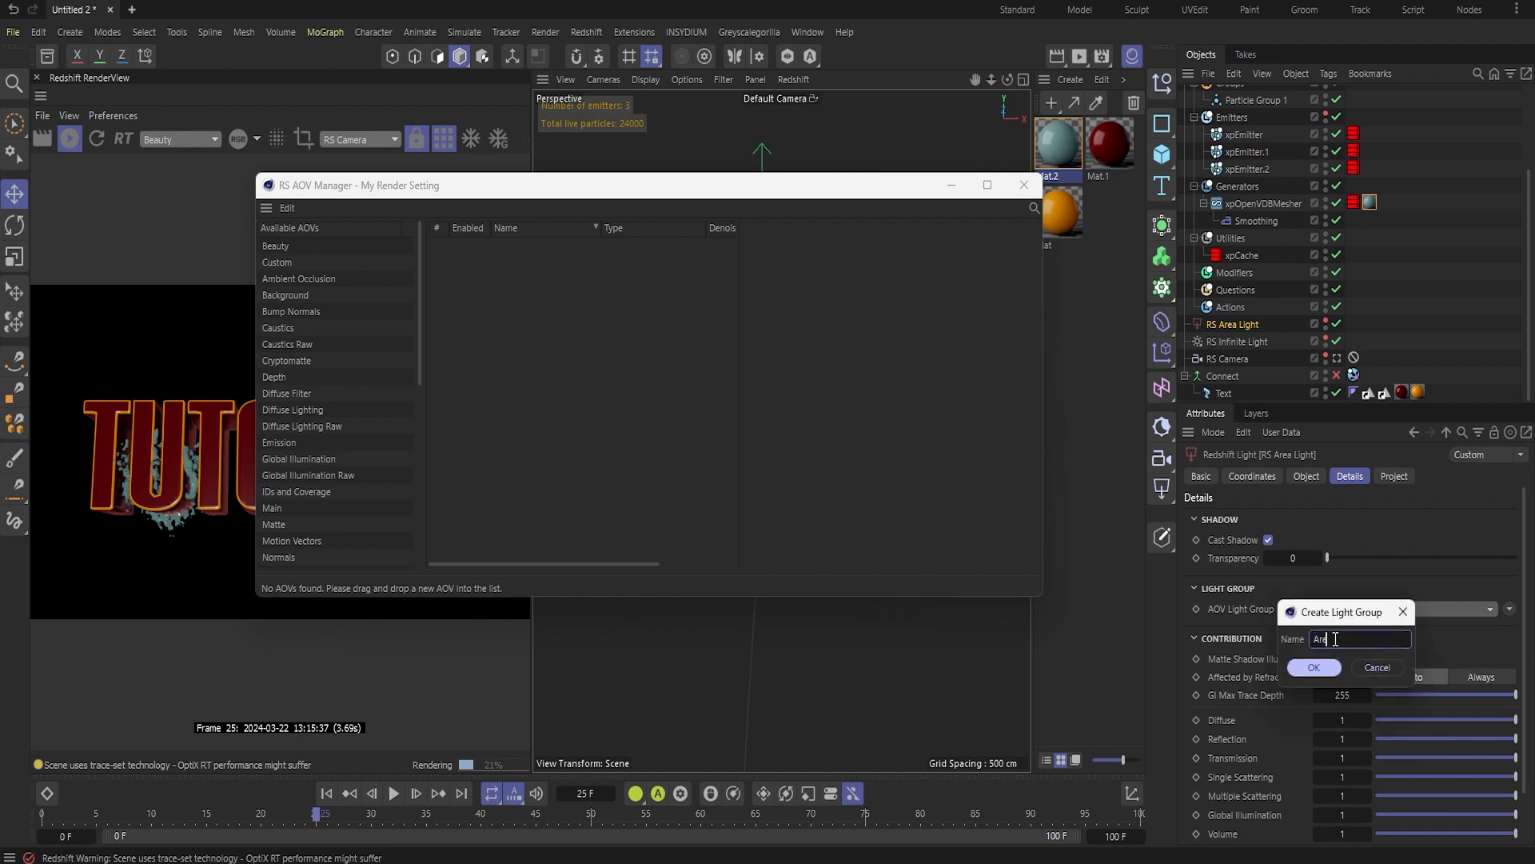
pyautogui.press('Return')
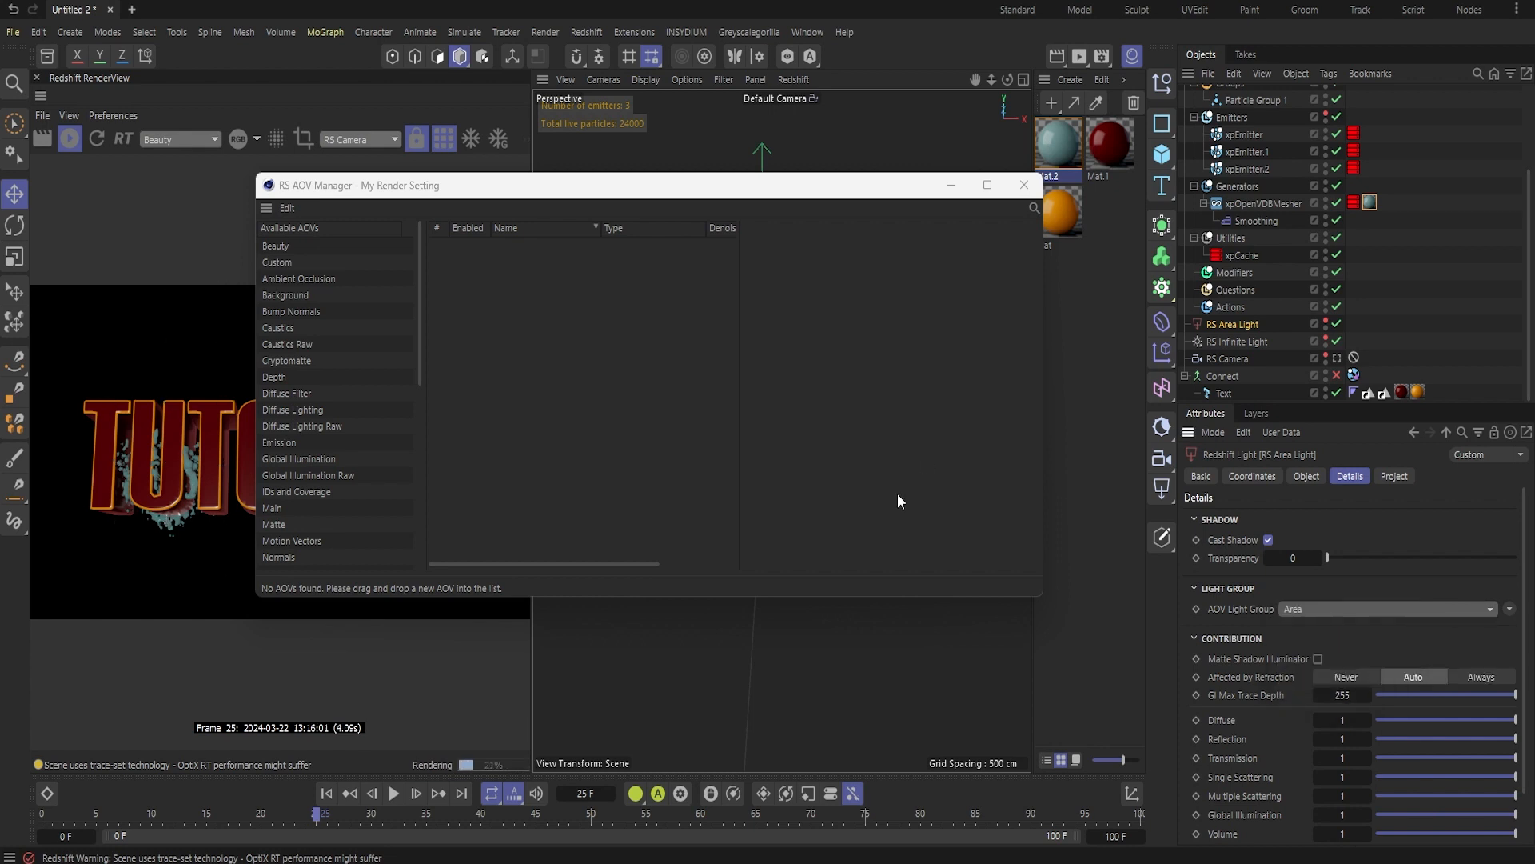
# - Add a Beauty AOV and enable All Light Groups for it
pyautogui.doubleClick(354, 246)
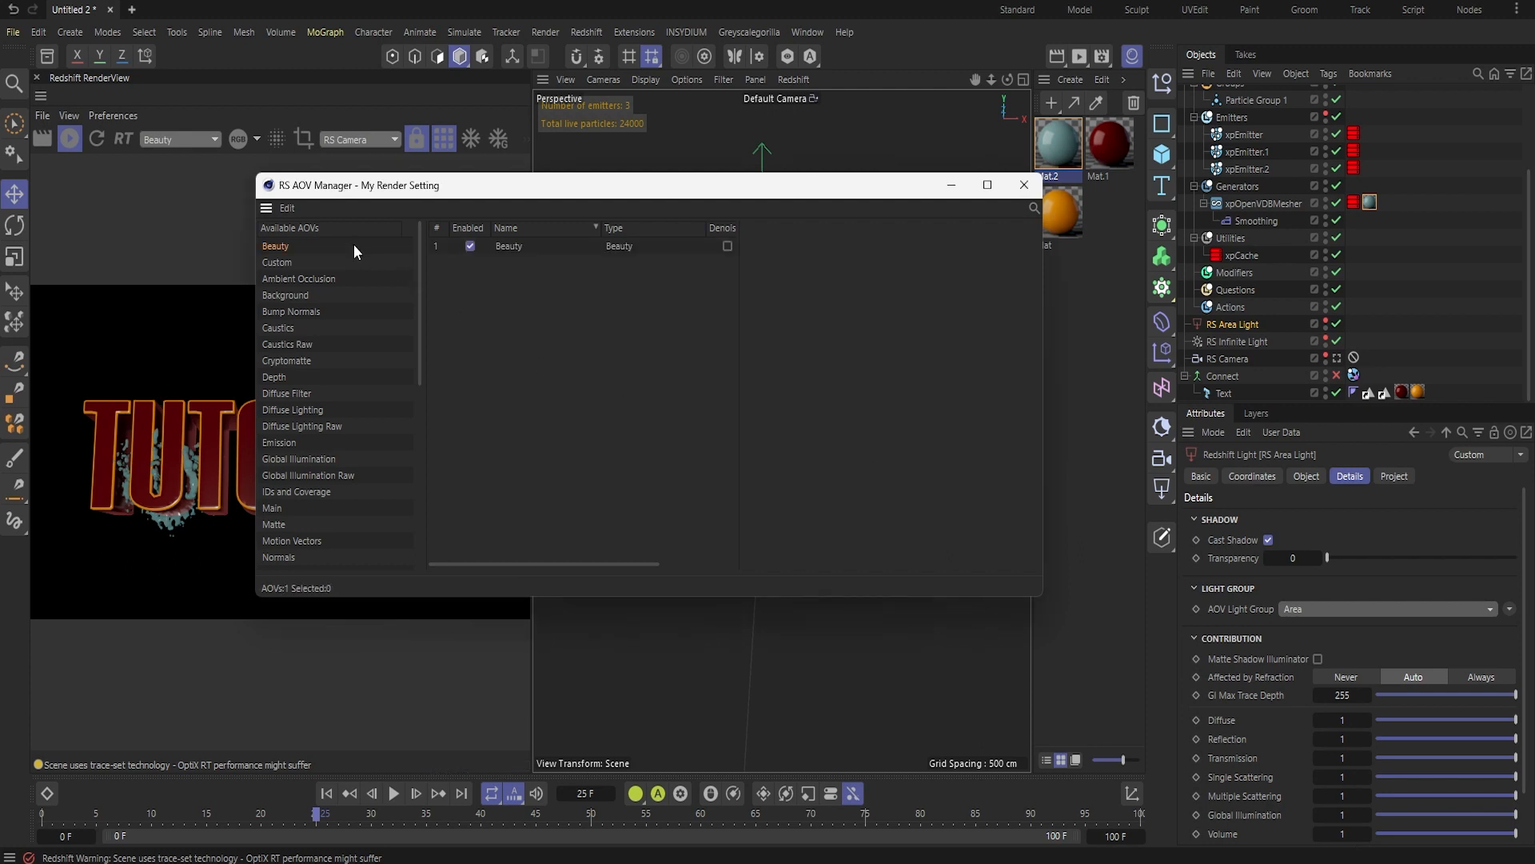
pyautogui.click(508, 246)
pyautogui.click(866, 403)
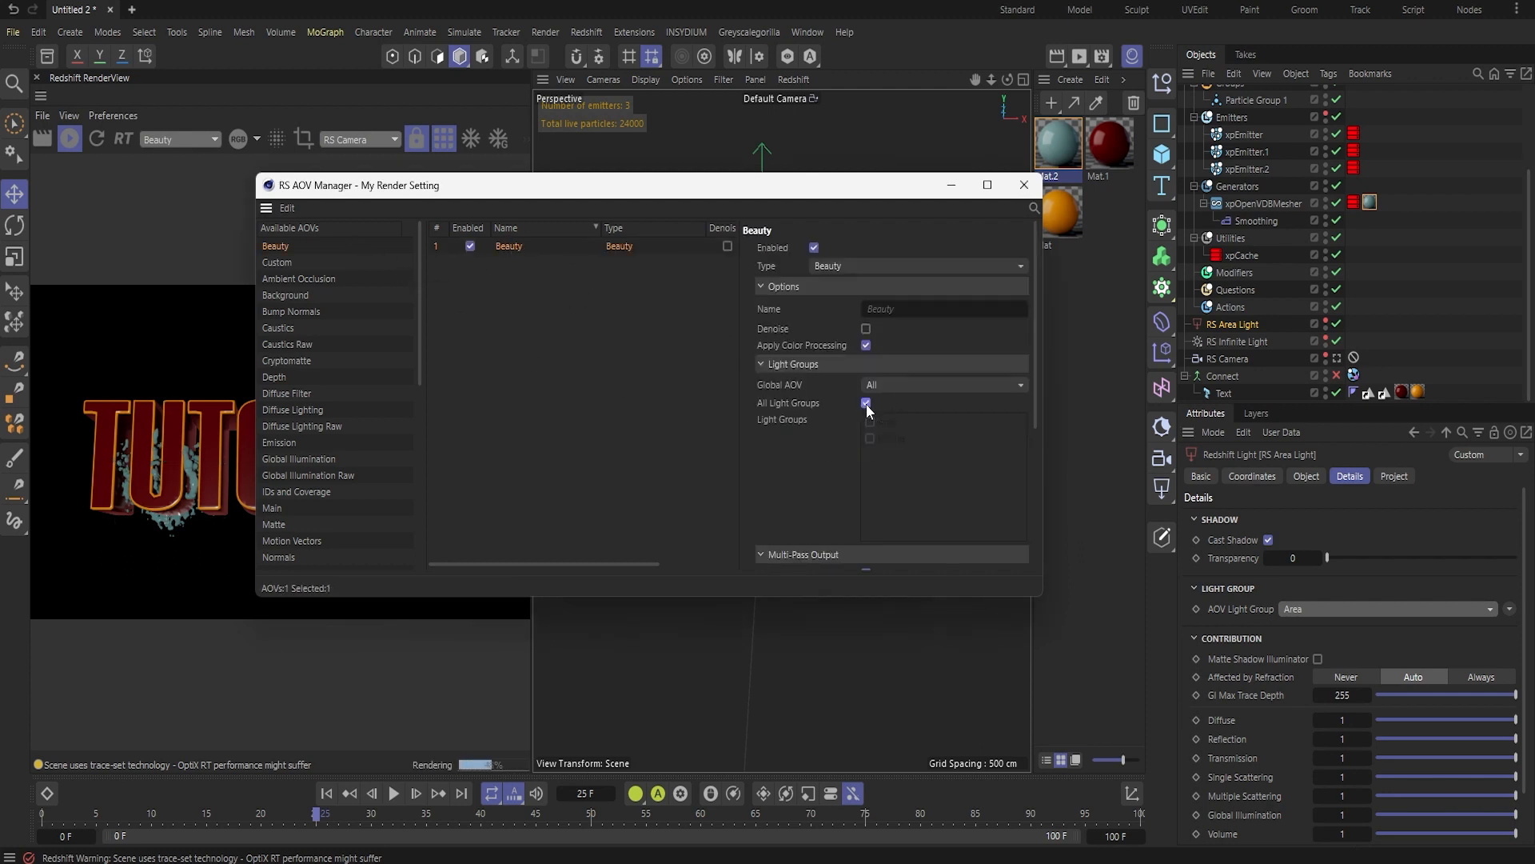
# - Compare the Beauty_Area and Beauty_Infinite passes in the RenderView, then return to the Beauty pass
pyautogui.moveTo(291, 191); pyautogui.dragTo(597, 140)
pyautogui.click(198, 139)
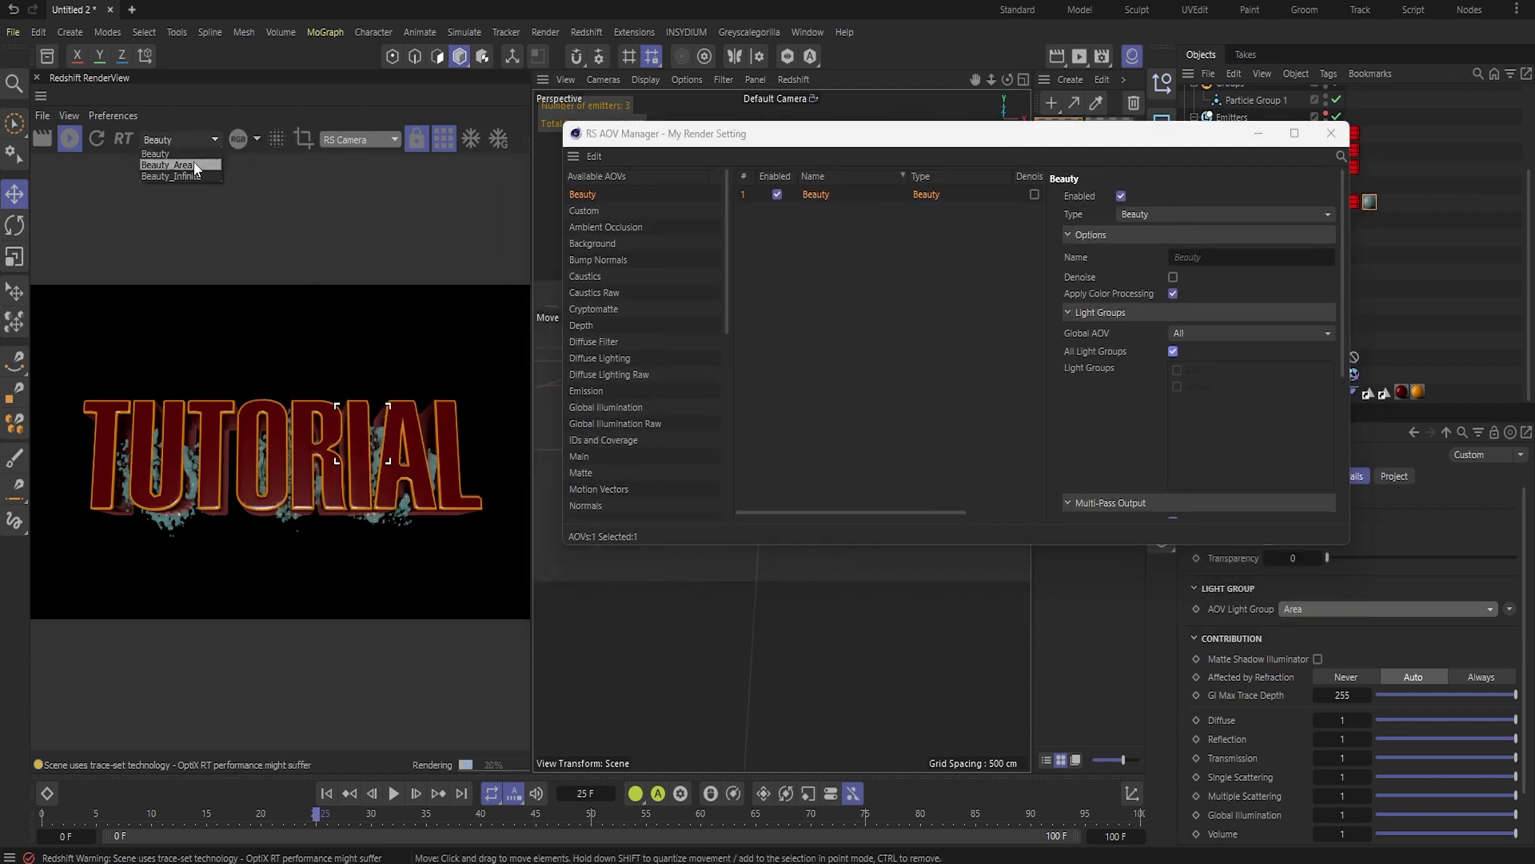
pyautogui.click(194, 162)
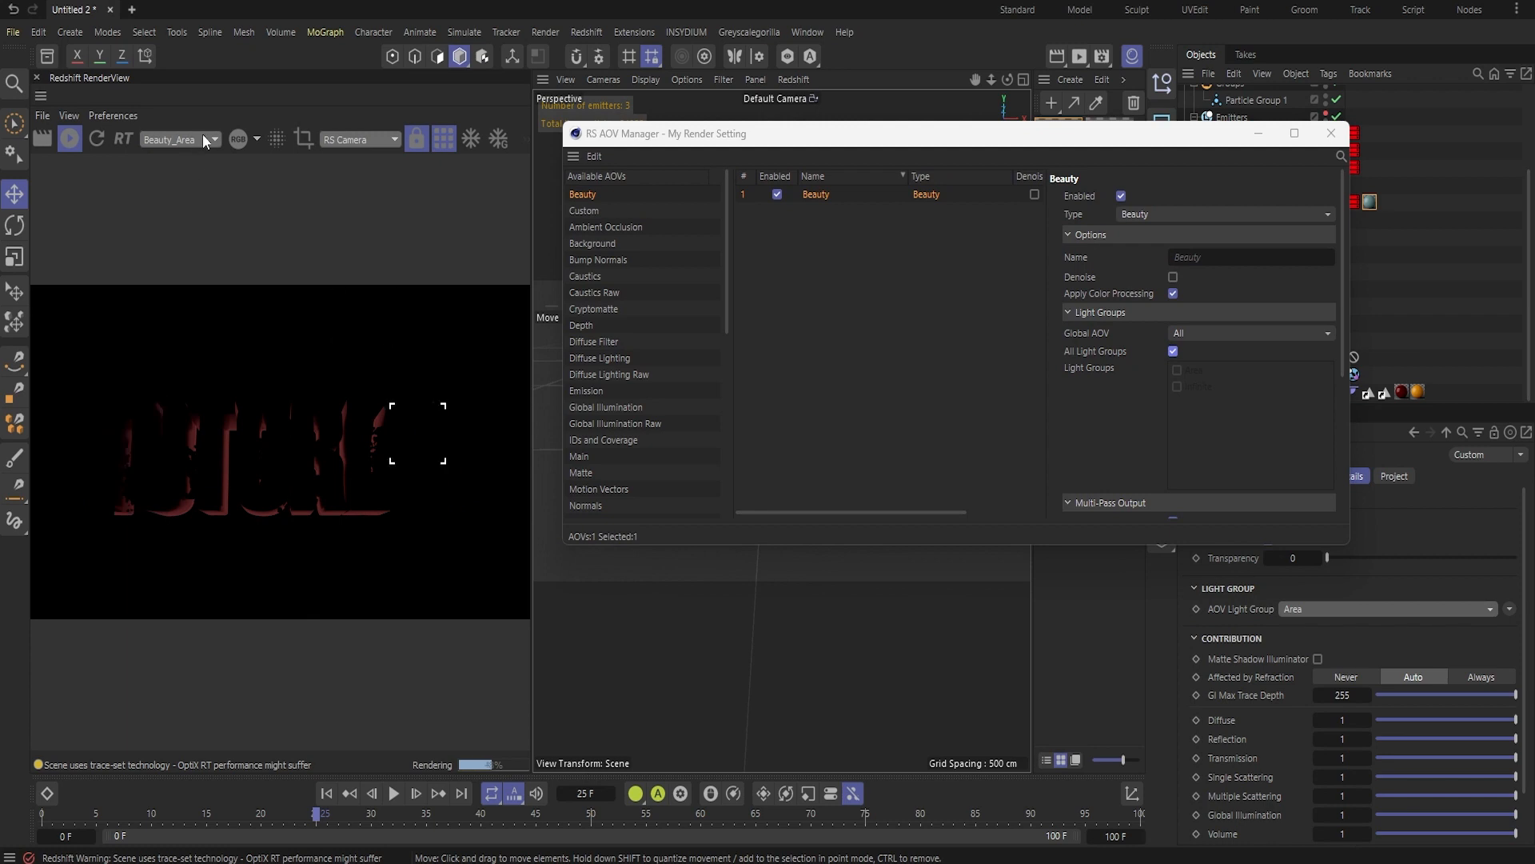
pyautogui.click(203, 135)
pyautogui.click(193, 182)
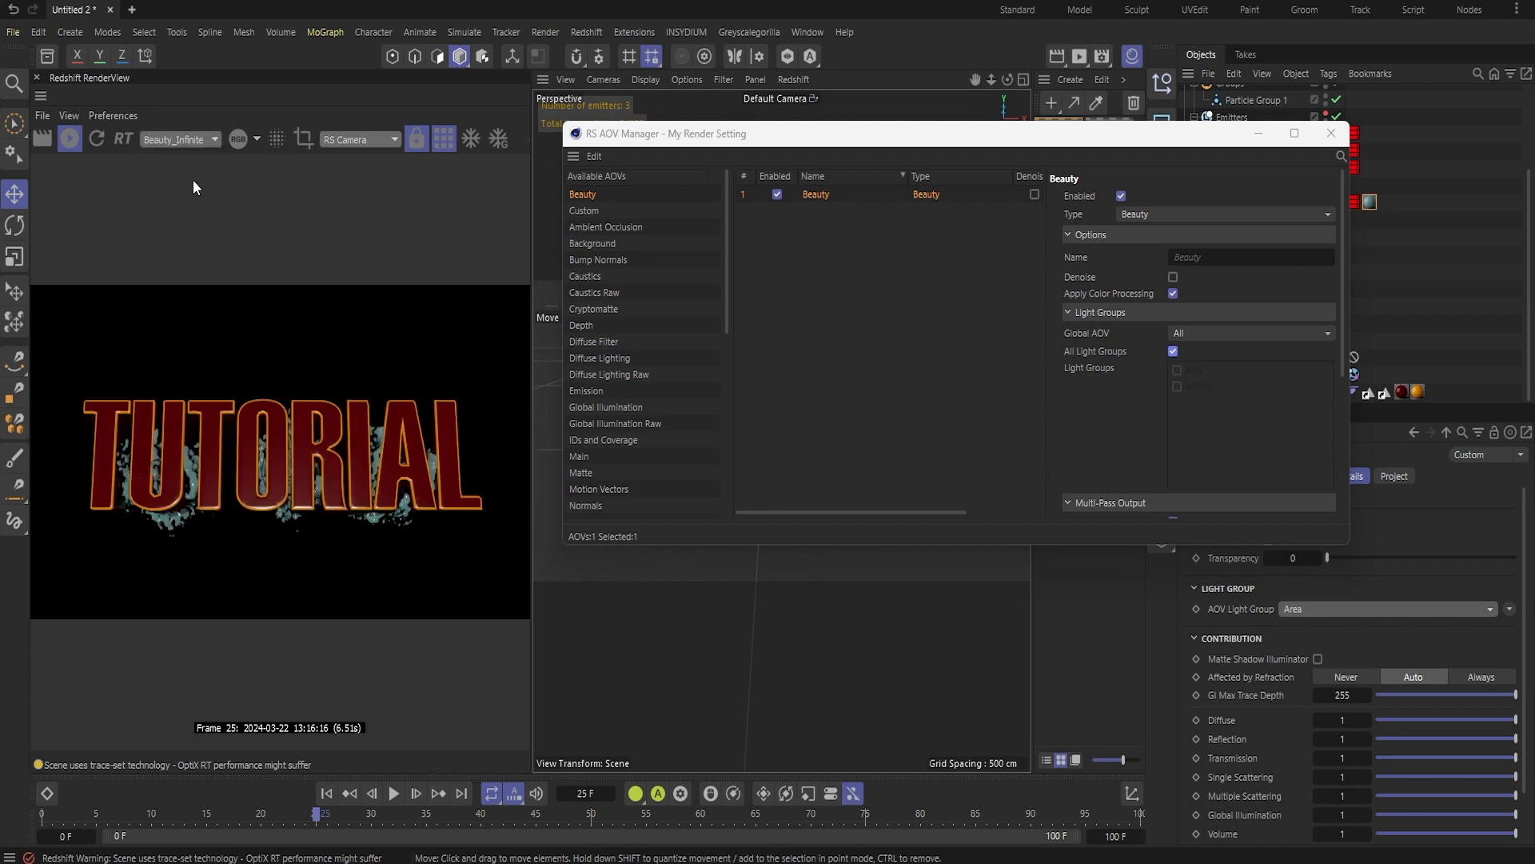
pyautogui.click(196, 140)
pyautogui.click(199, 152)
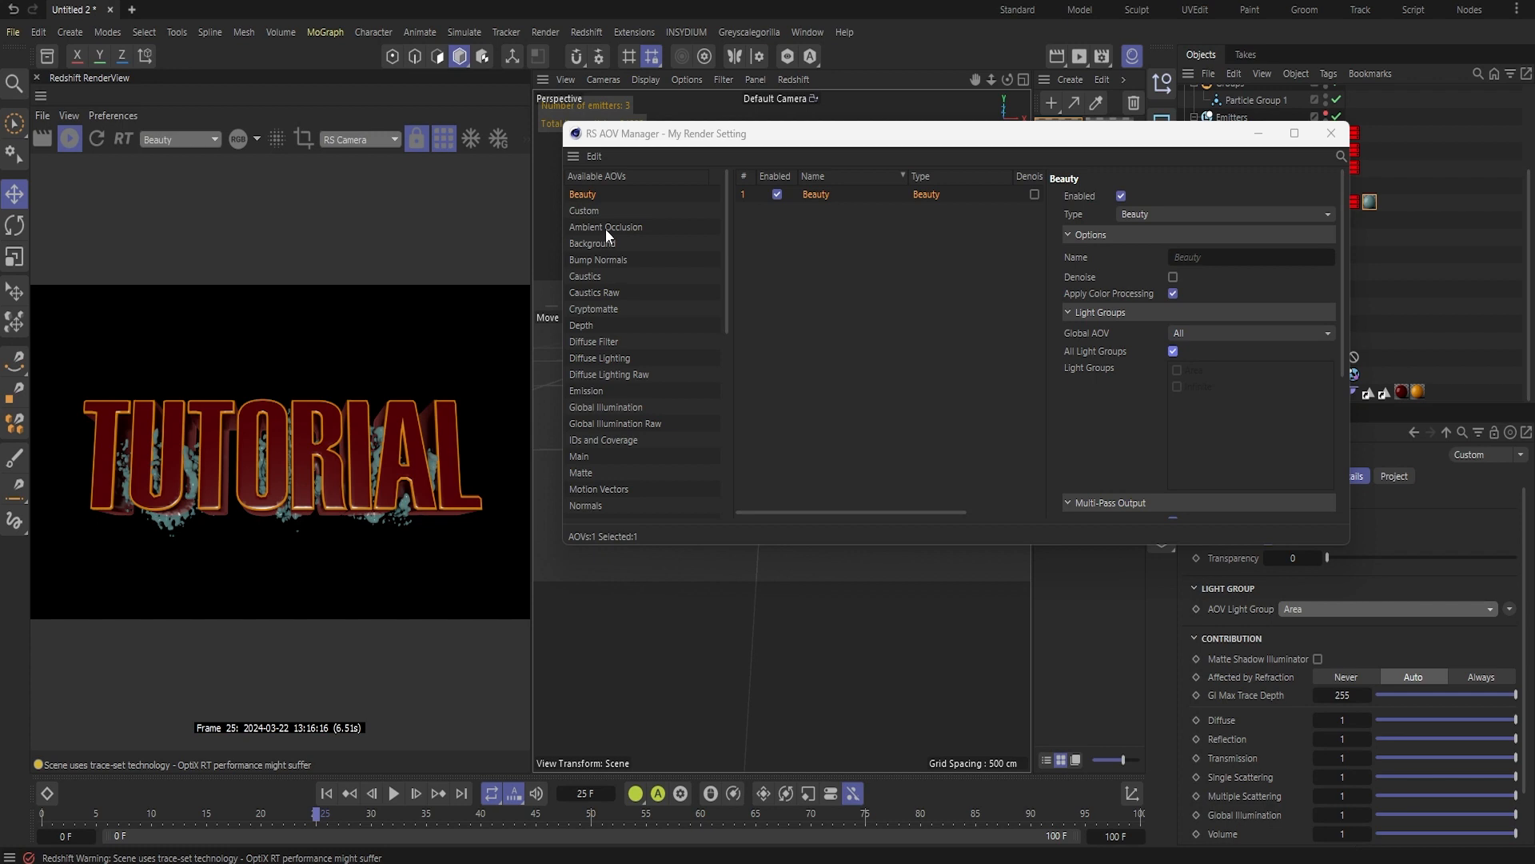
# - Add a Cryptomatte AOV with the Object Name ID type and display its pass in the RenderView
pyautogui.scroll(-4, 598, 264)
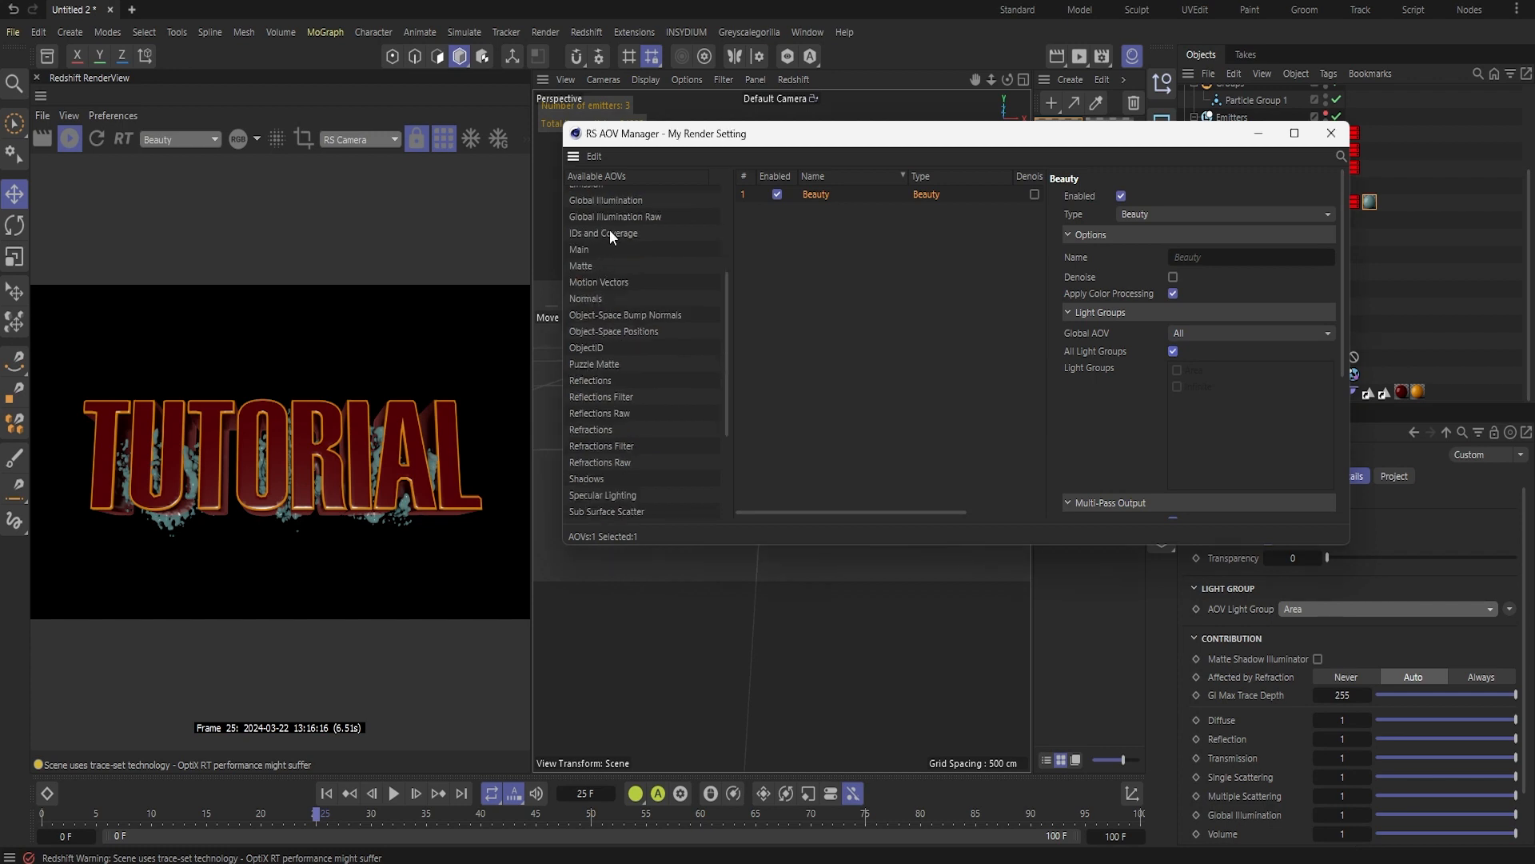
pyautogui.scroll(-3, 621, 377)
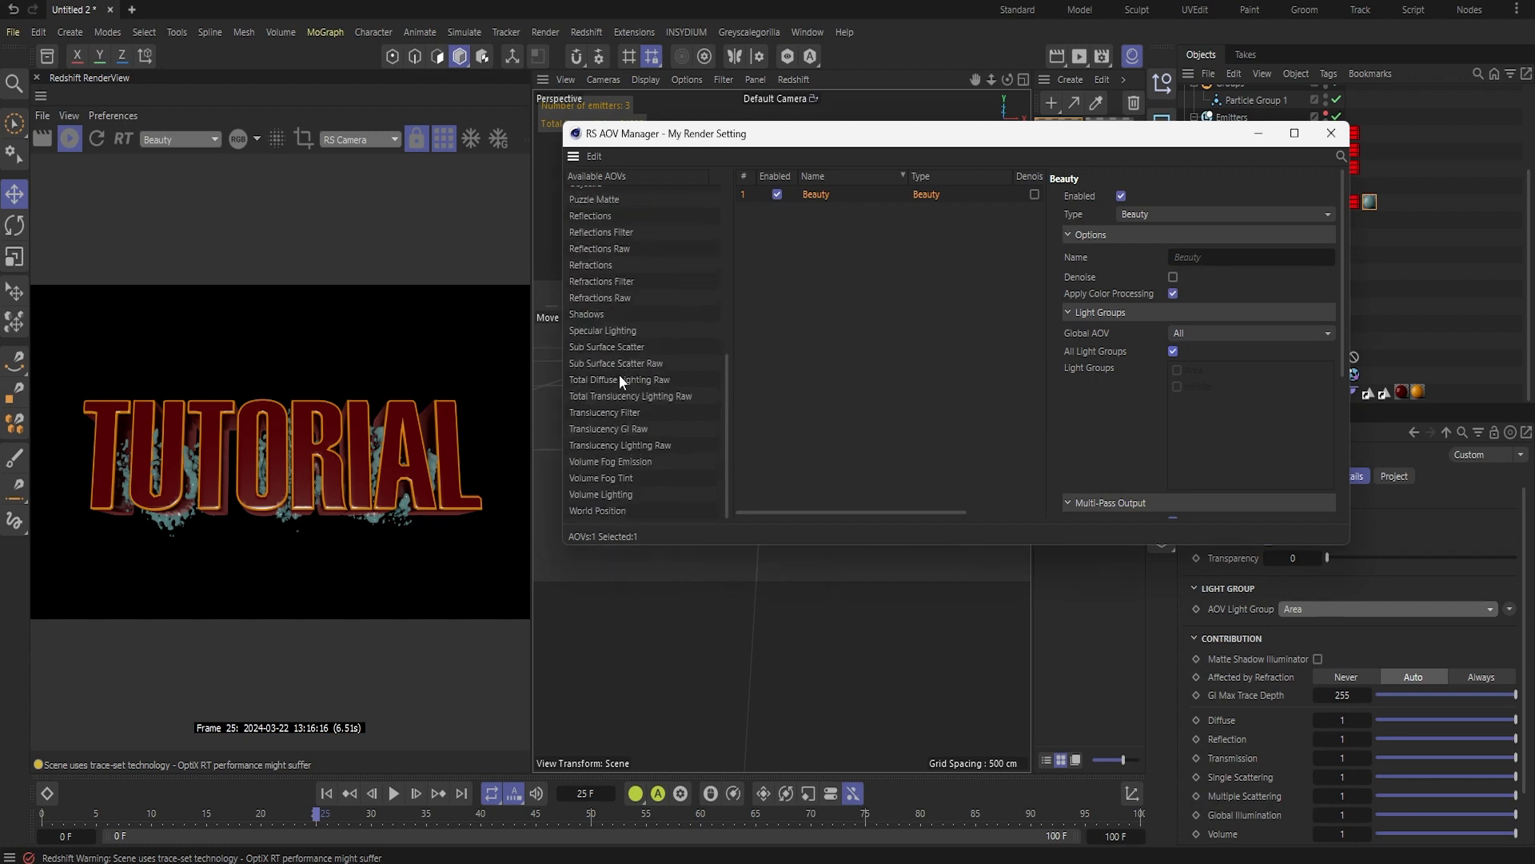
pyautogui.scroll(6, 619, 443)
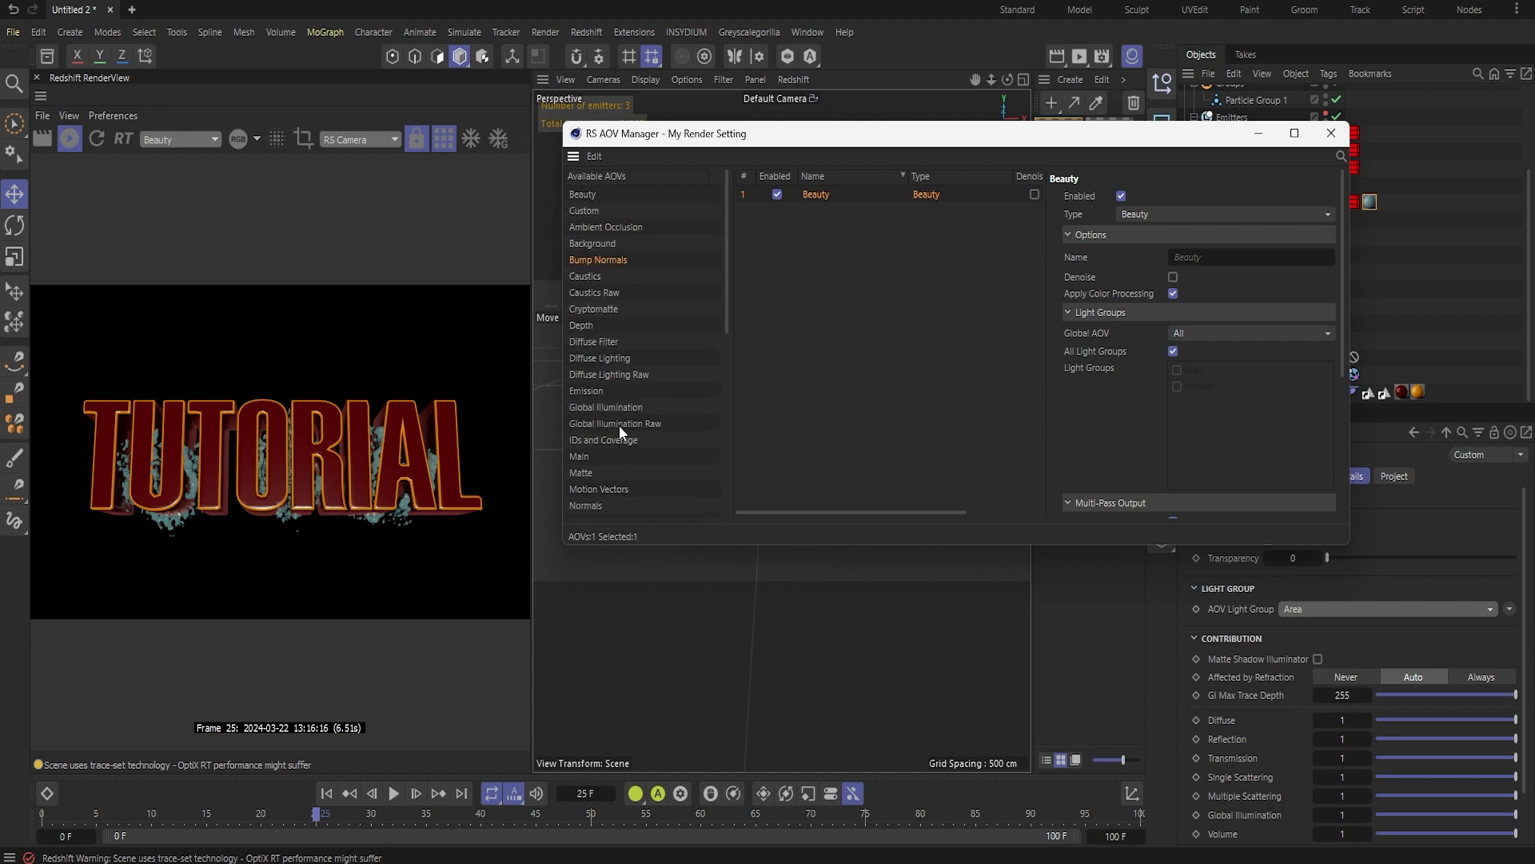
pyautogui.doubleClick(612, 309)
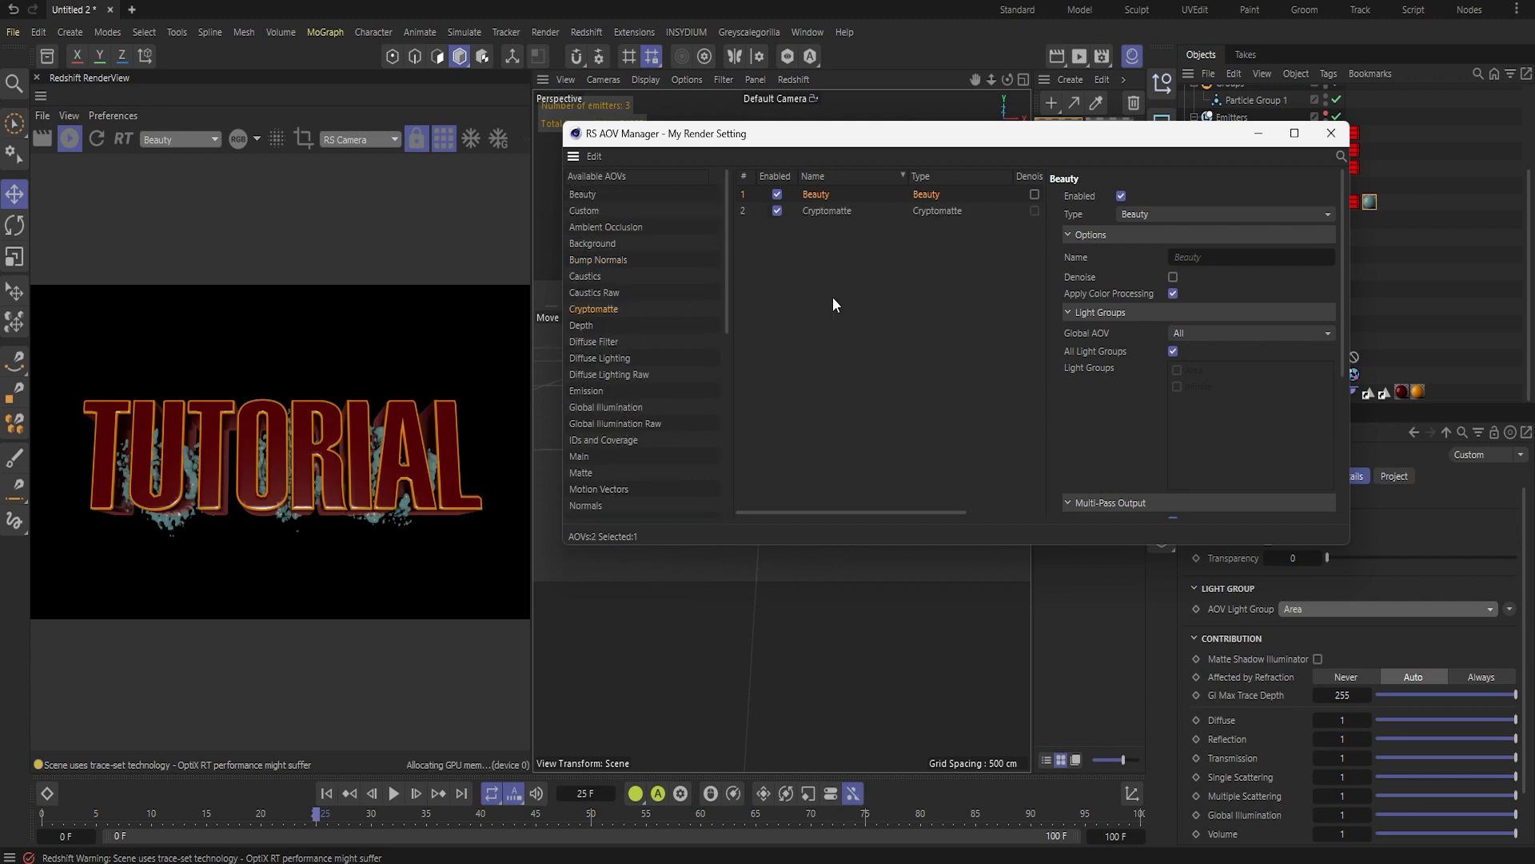
pyautogui.click(824, 212)
pyautogui.click(180, 139)
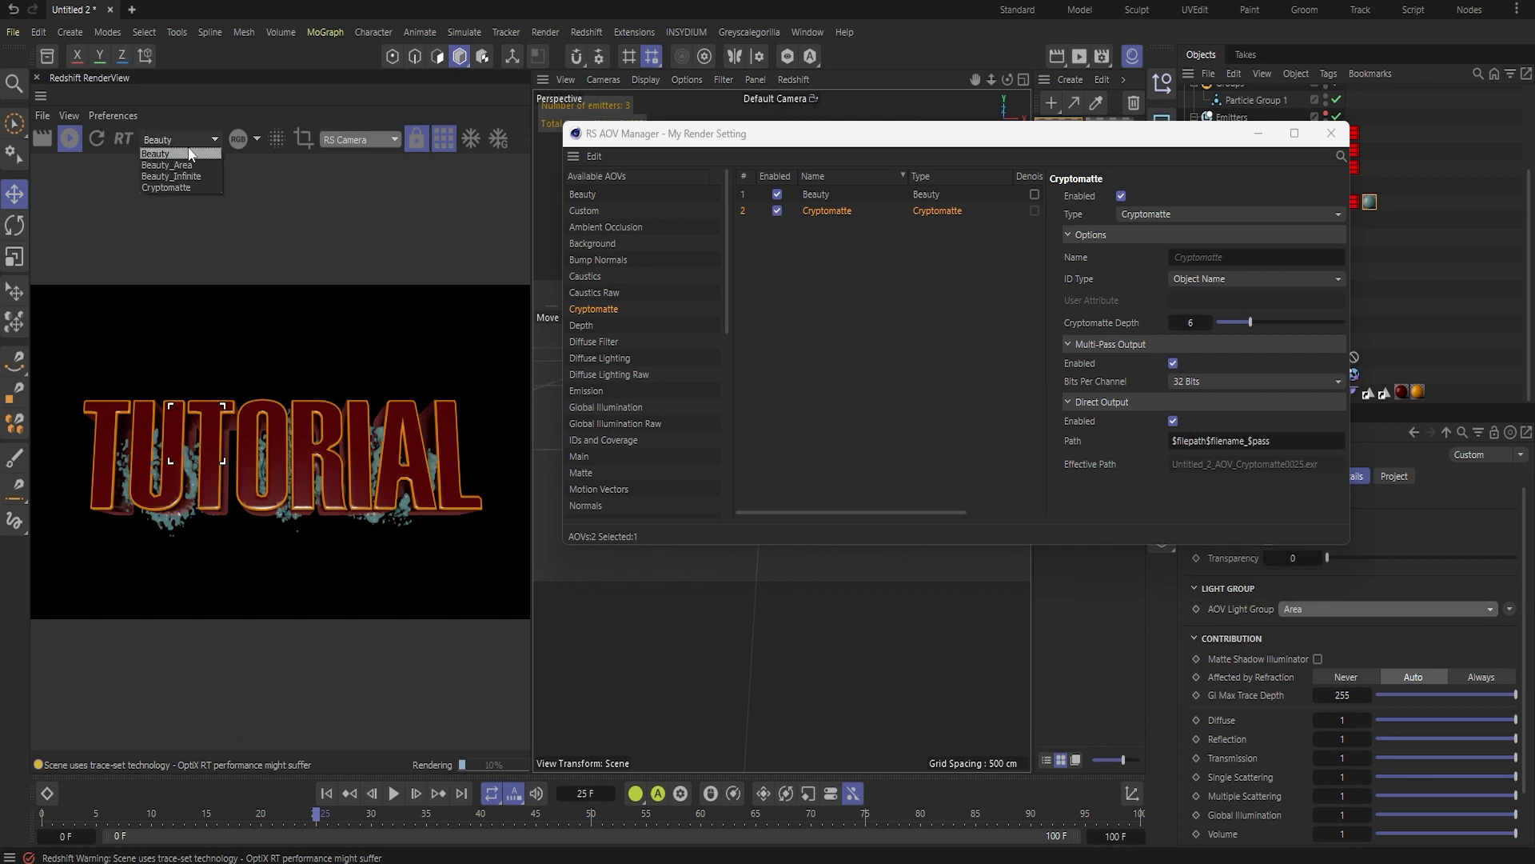
pyautogui.click(189, 187)
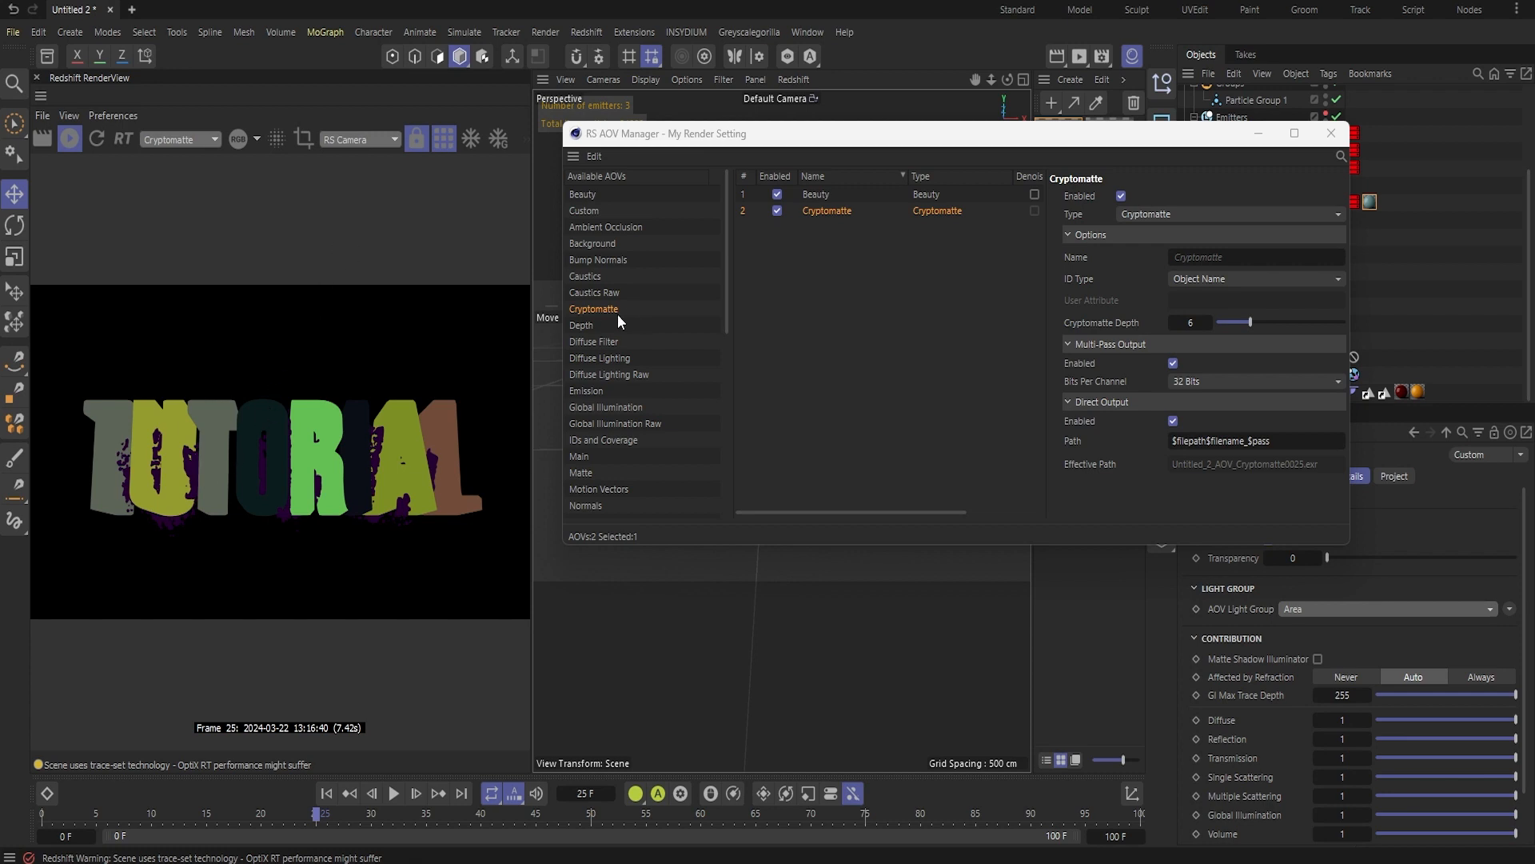
# - Close the AOV Manager and set the render output size to 1920 by 1080 pixels
pyautogui.click(608, 341)
pyautogui.click(1331, 133)
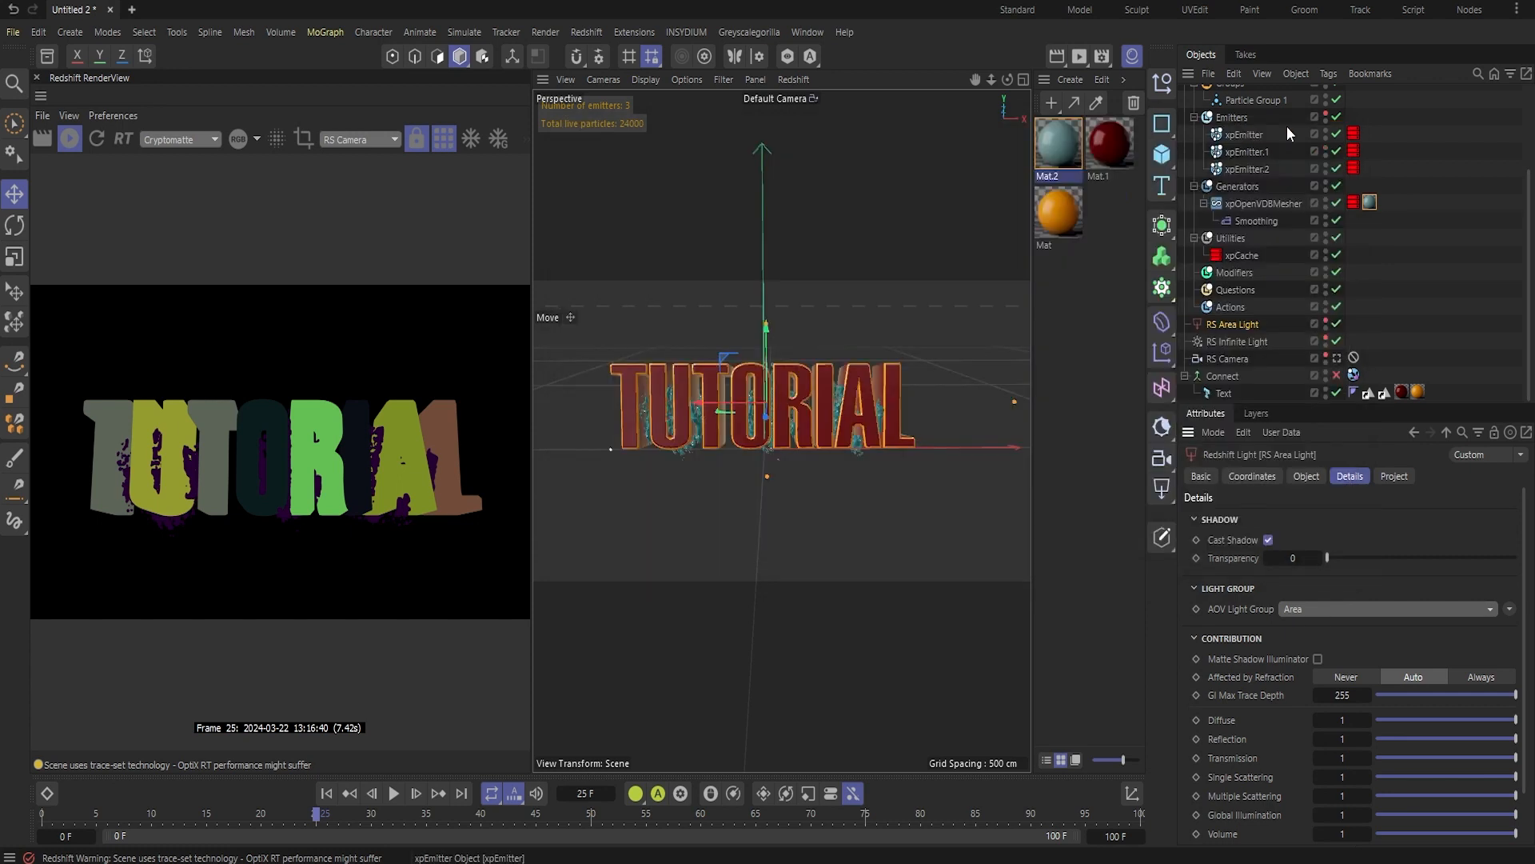
pyautogui.click(1098, 55)
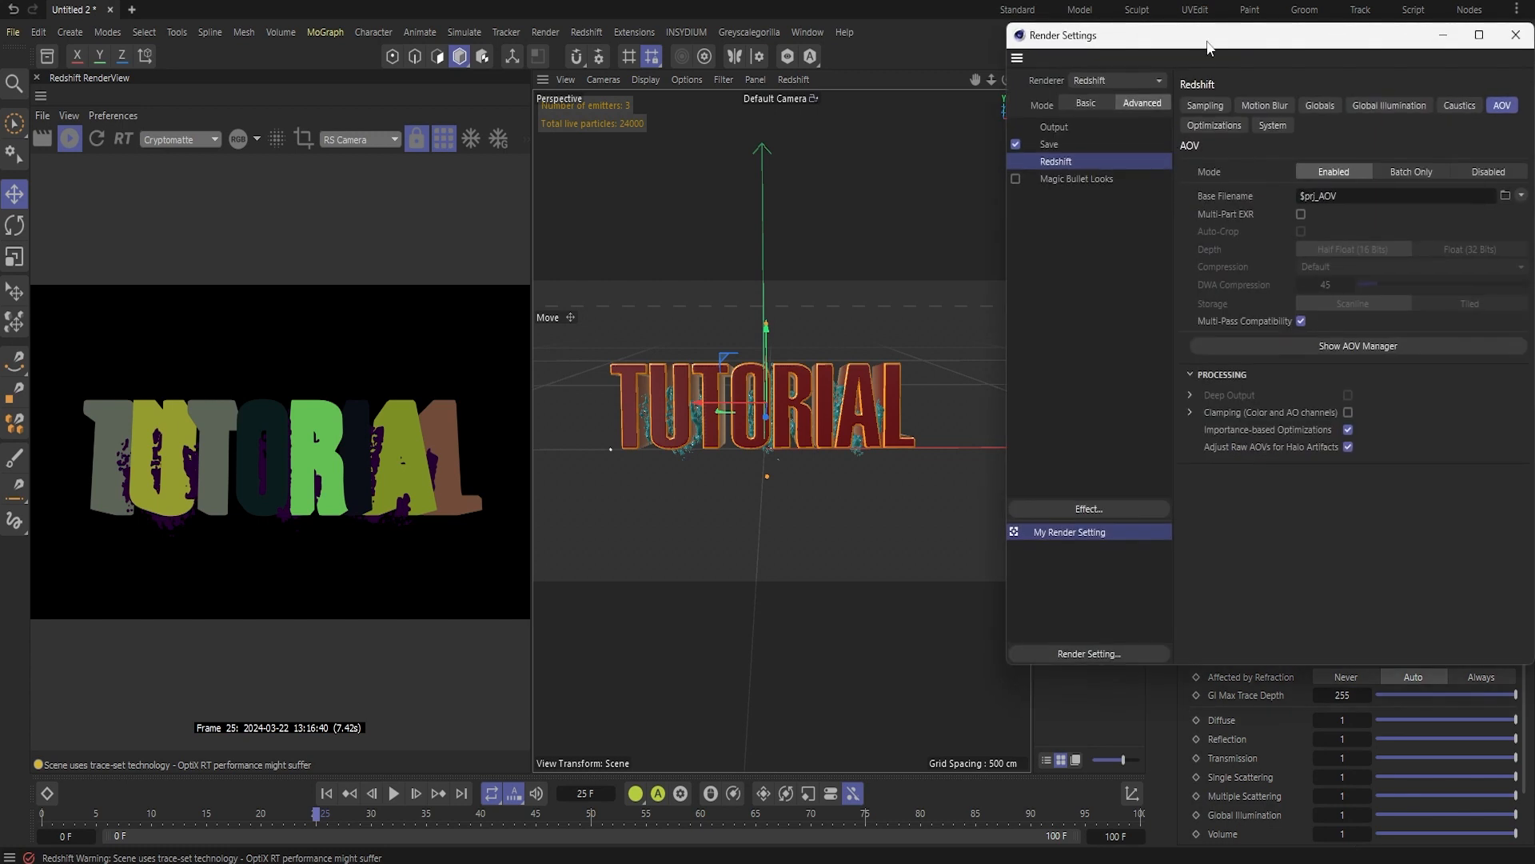
pyautogui.moveTo(1212, 36); pyautogui.dragTo(671, 108)
pyautogui.click(557, 195)
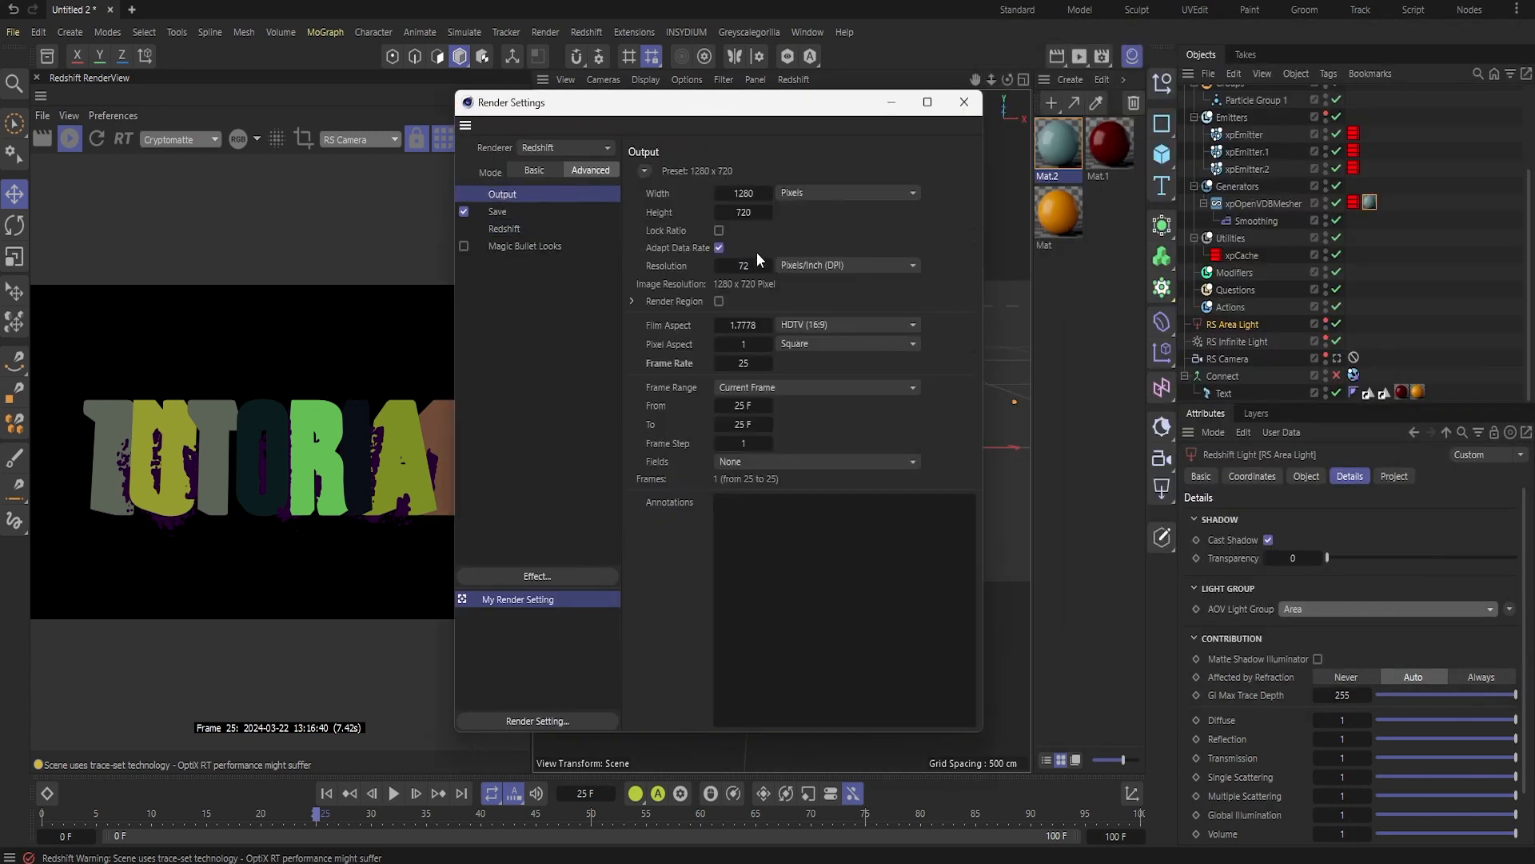
pyautogui.click(756, 194)
pyautogui.write('1920')
pyautogui.press('Tab')
pyautogui.write('1080')
pyautogui.press('Return')
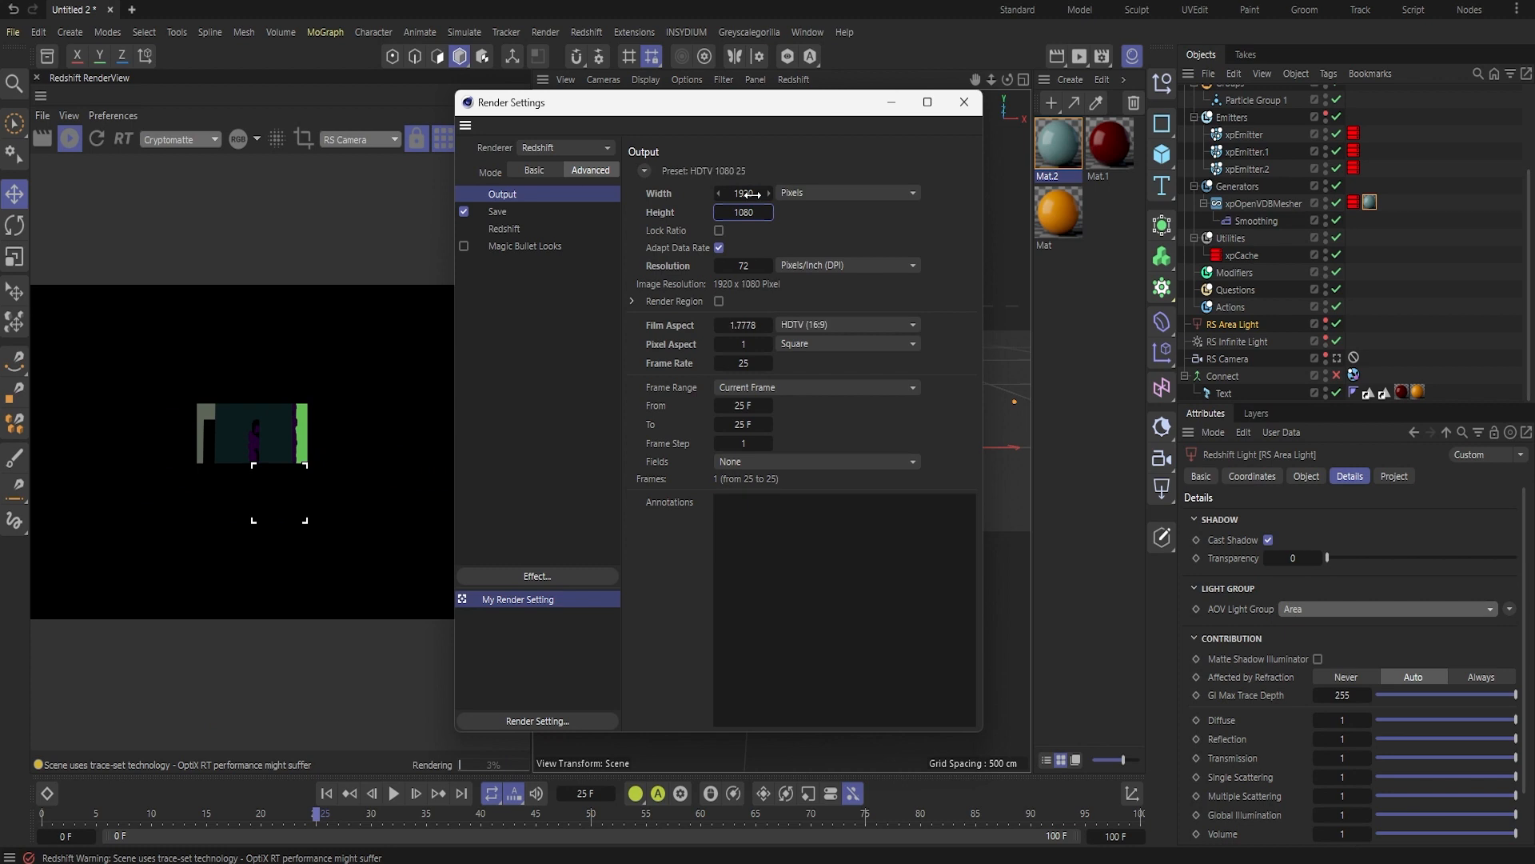
# - Switch the RenderView back from the Cryptomatte pass to the Beauty pass
pyautogui.click(247, 411)
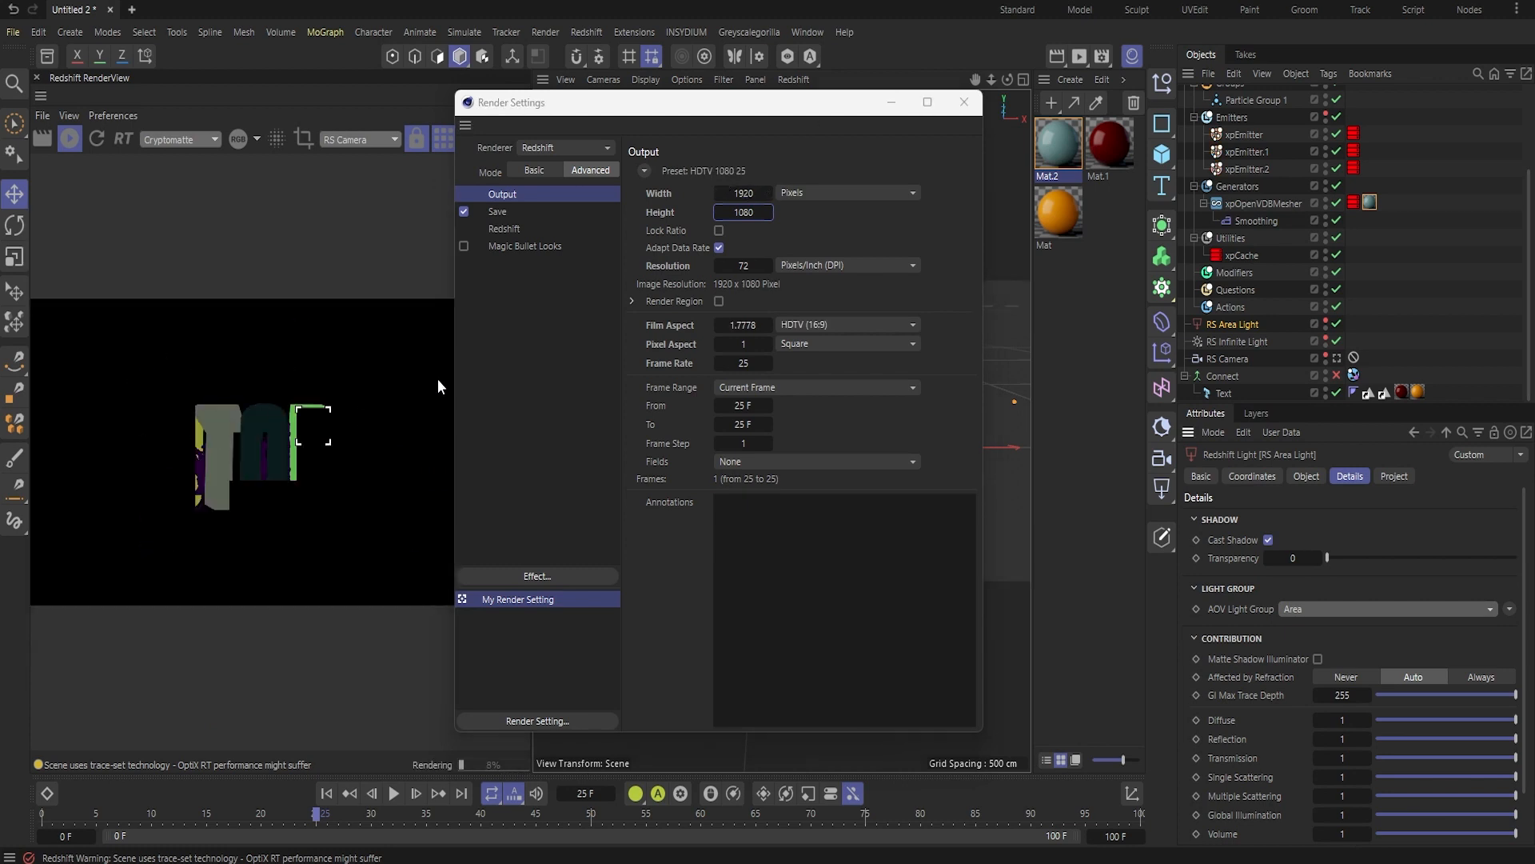
pyautogui.click(183, 141)
pyautogui.click(187, 152)
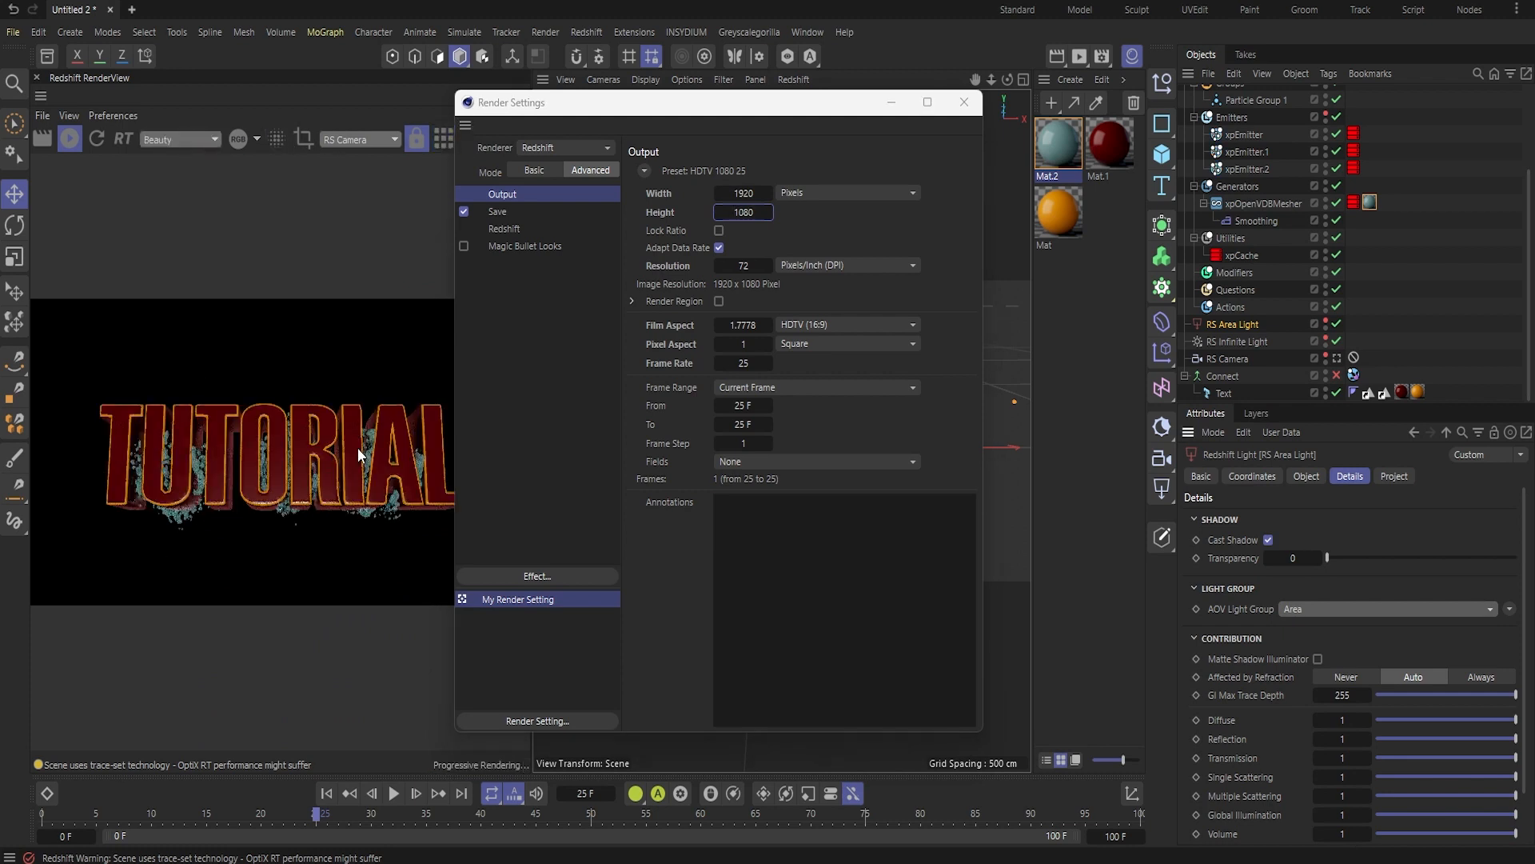
# - Set the output resolution to 144 pixels per inch
pyautogui.click(752, 265)
pyautogui.write('144')
pyautogui.press('Return')
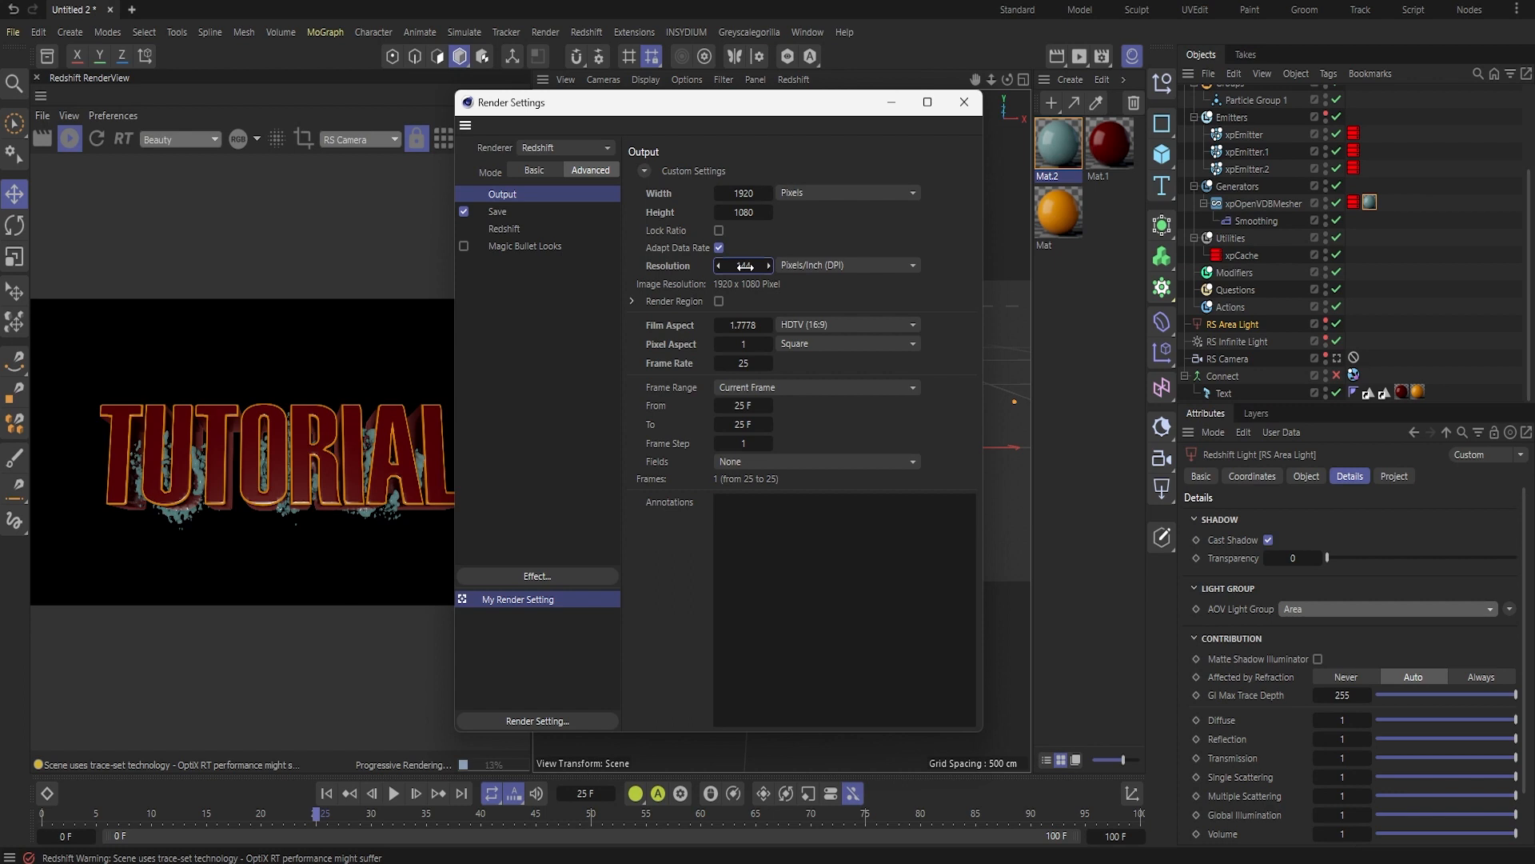
# - Set the output resolution to 300 pixels per inch and the frame range to All Frames
pyautogui.doubleClick(745, 266)
pyautogui.write('300')
pyautogui.press('Return')
pyautogui.click(853, 387)
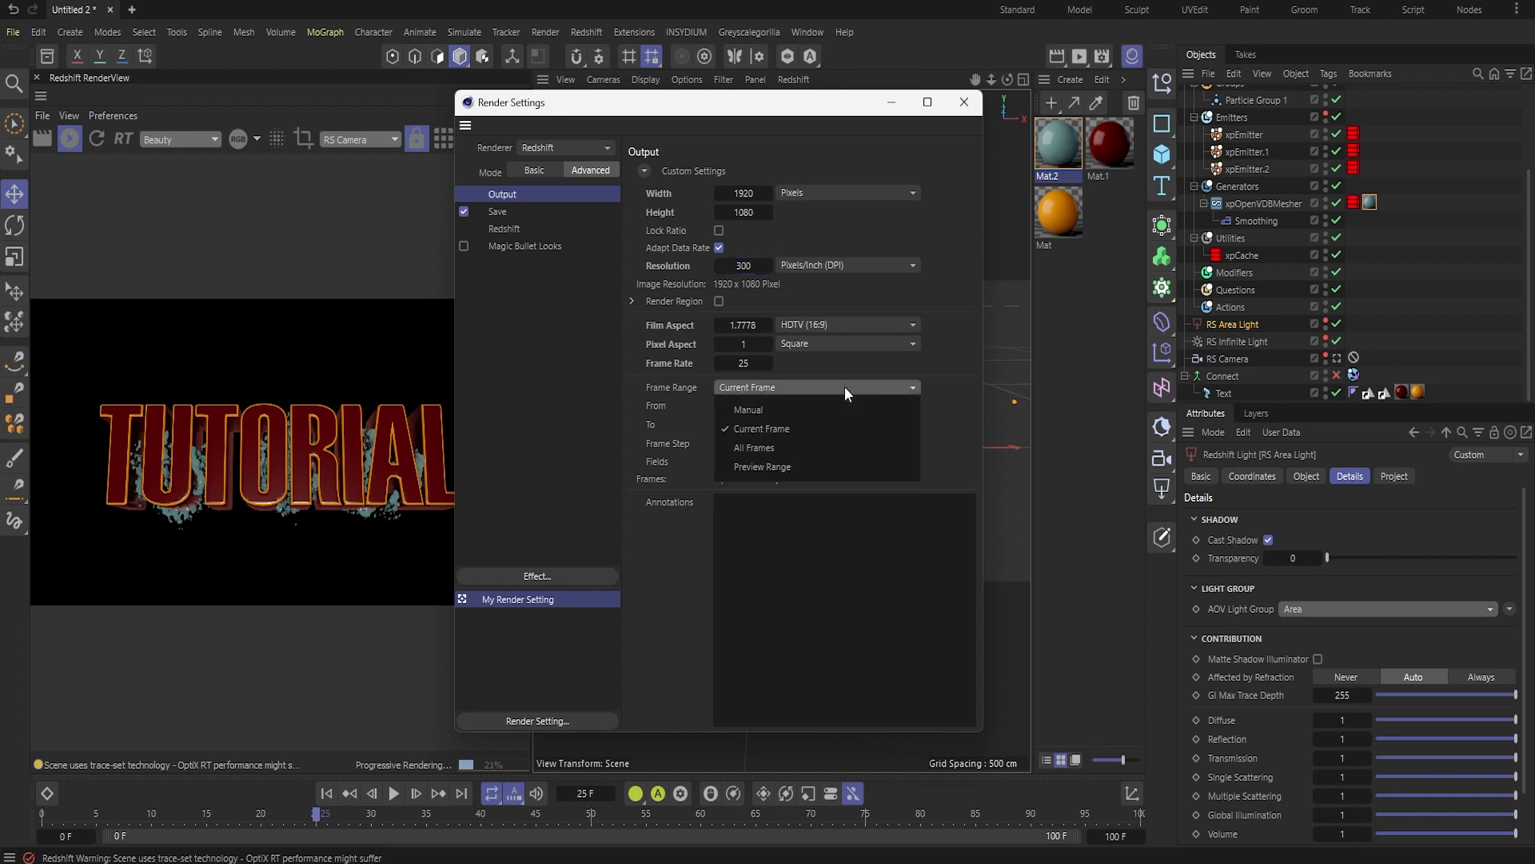
pyautogui.click(780, 445)
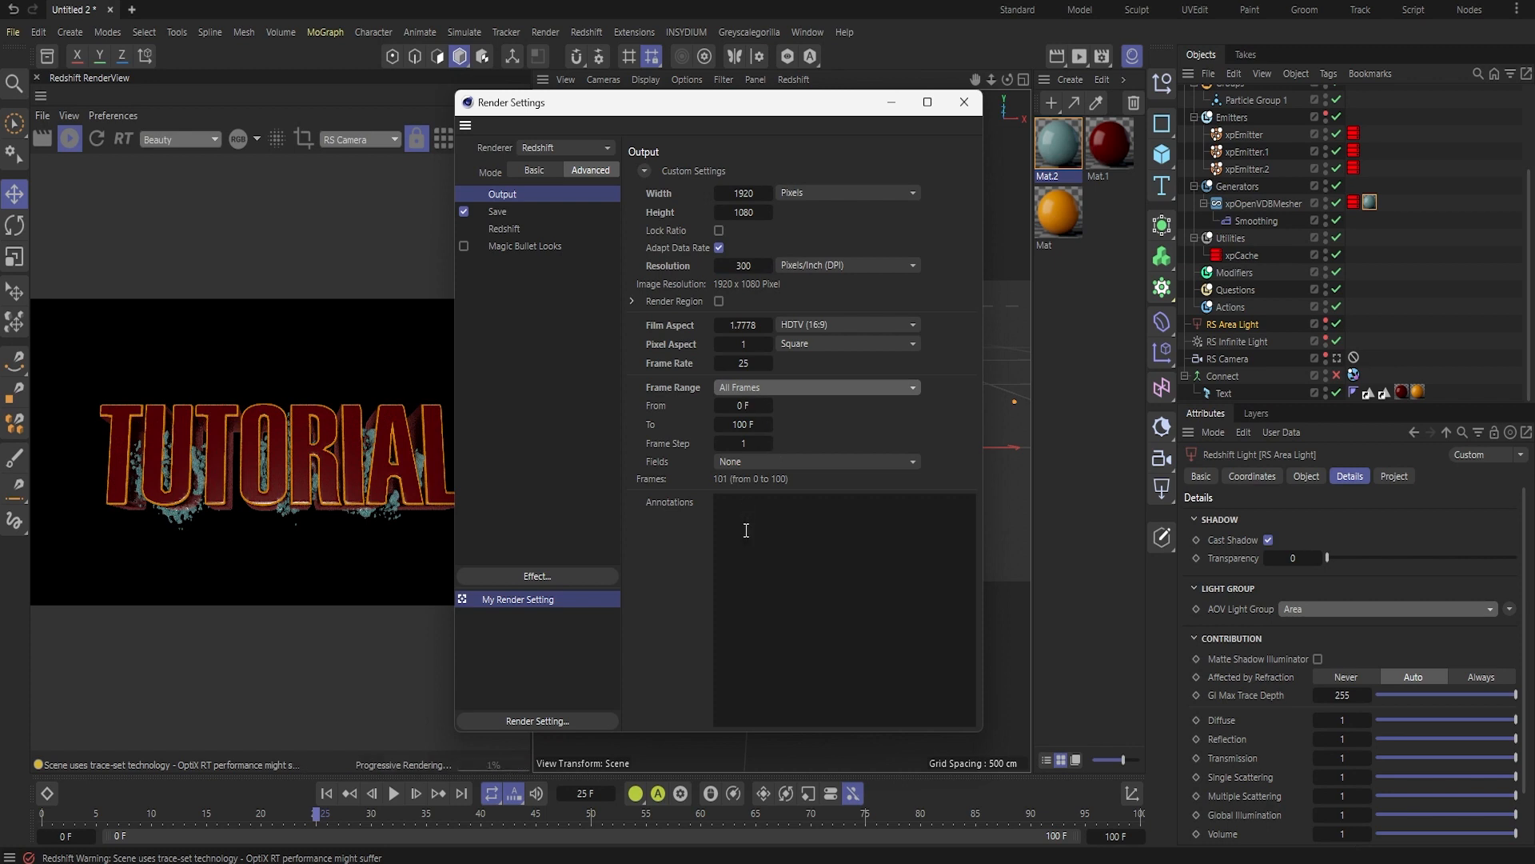
# - Add the X-Particles render effect to look over its Multipass options, and remove the effect again
pyautogui.click(517, 246)
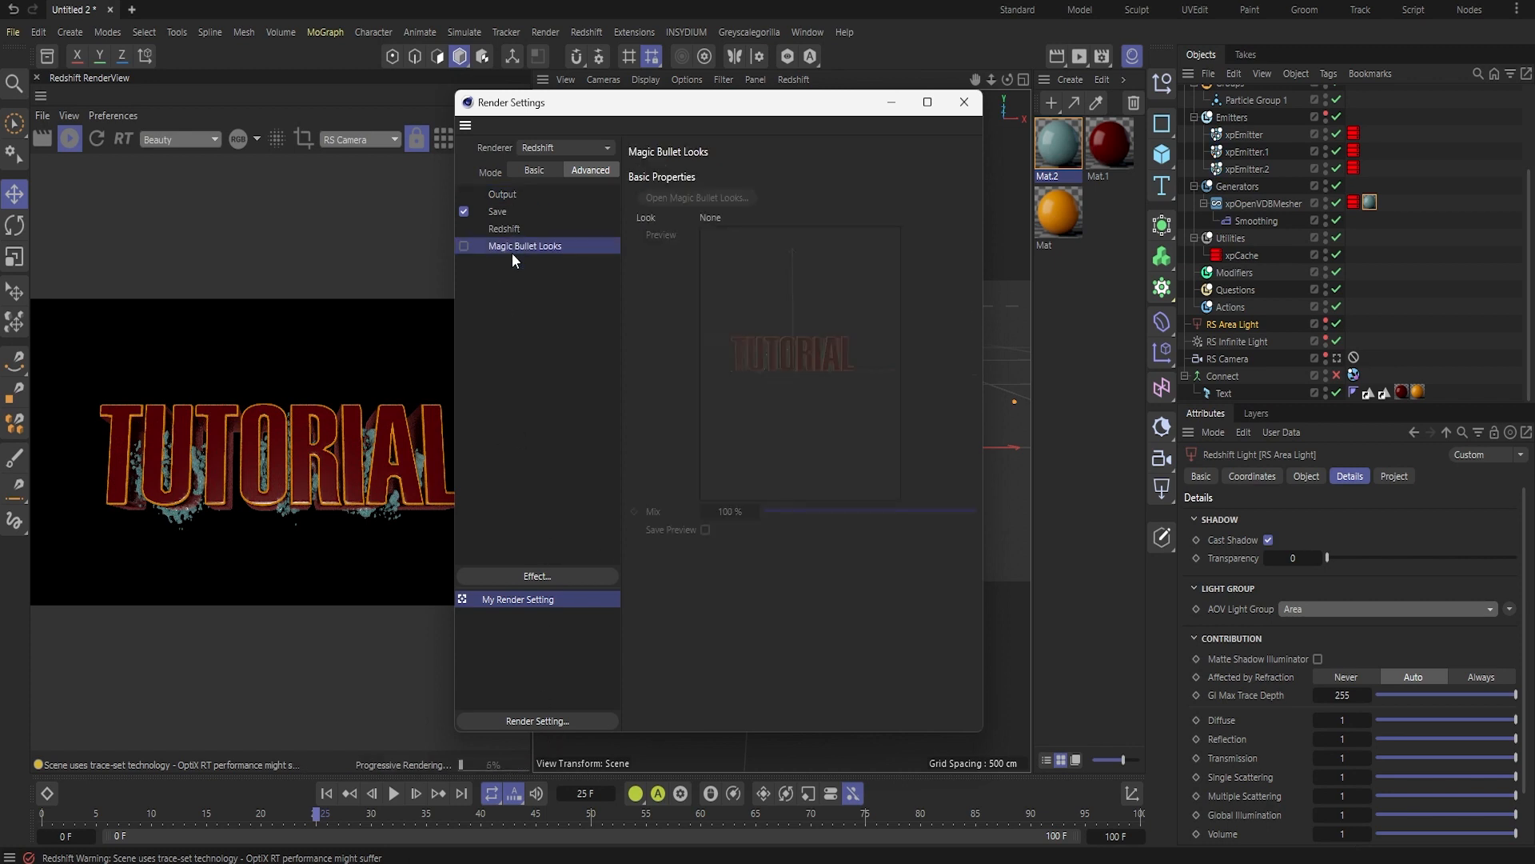
pyautogui.click(529, 723)
pyautogui.click(539, 442)
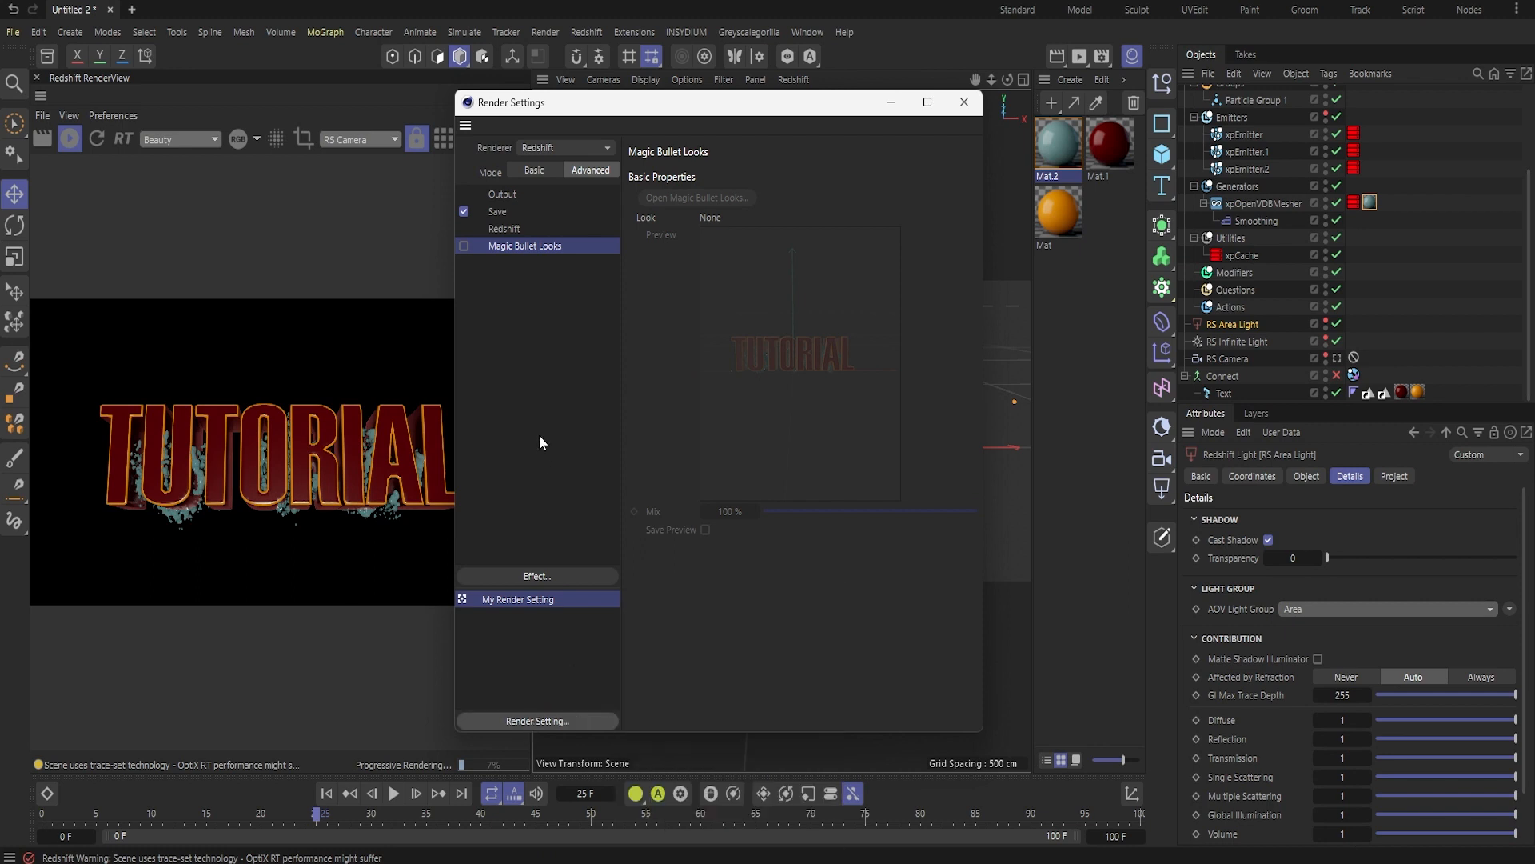
pyautogui.click(505, 229)
pyautogui.click(536, 576)
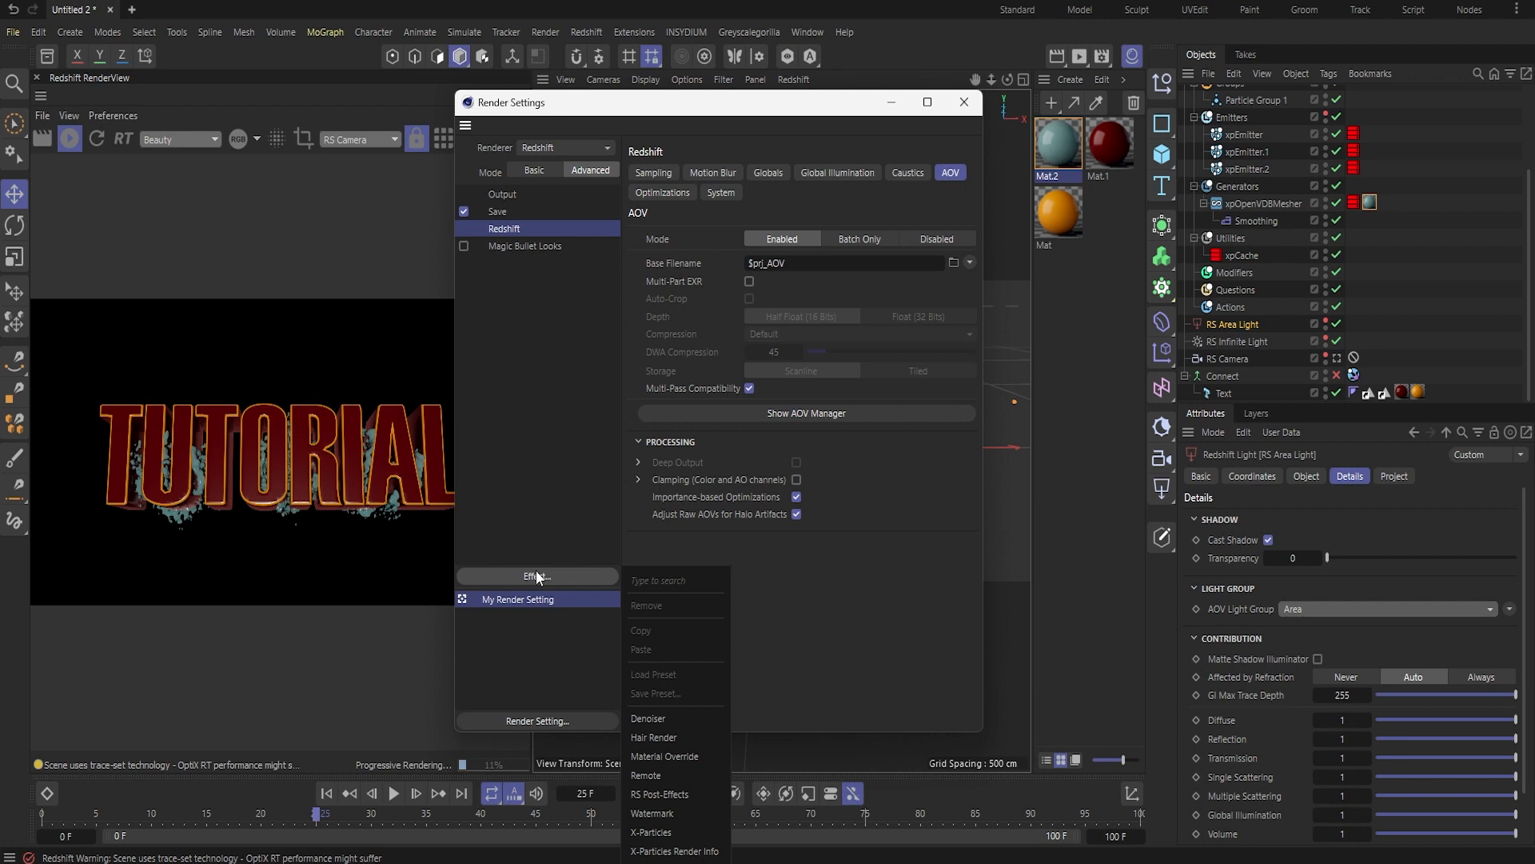
pyautogui.click(688, 832)
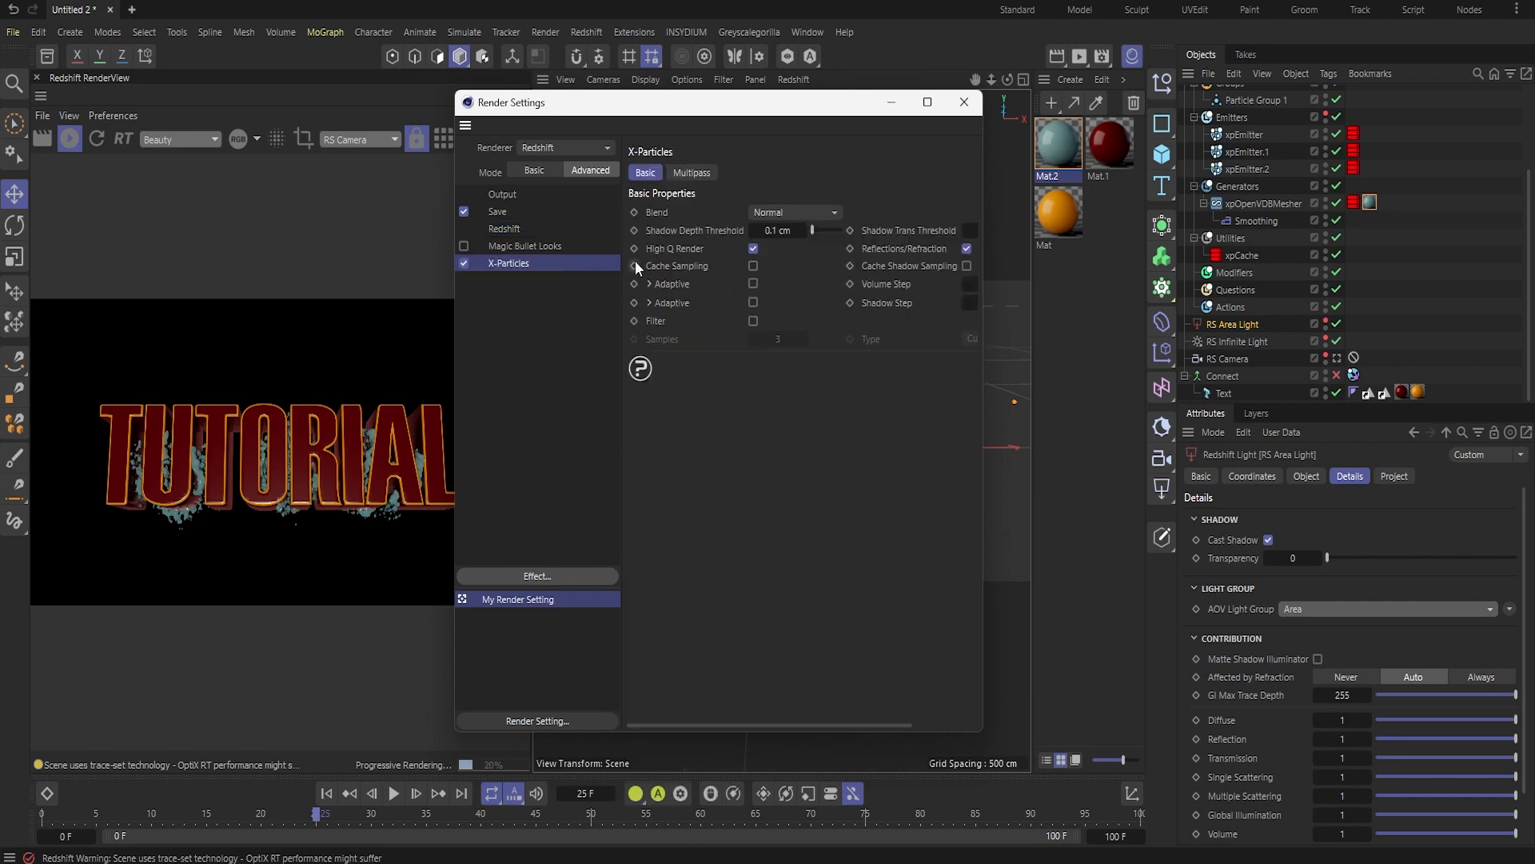
pyautogui.click(692, 172)
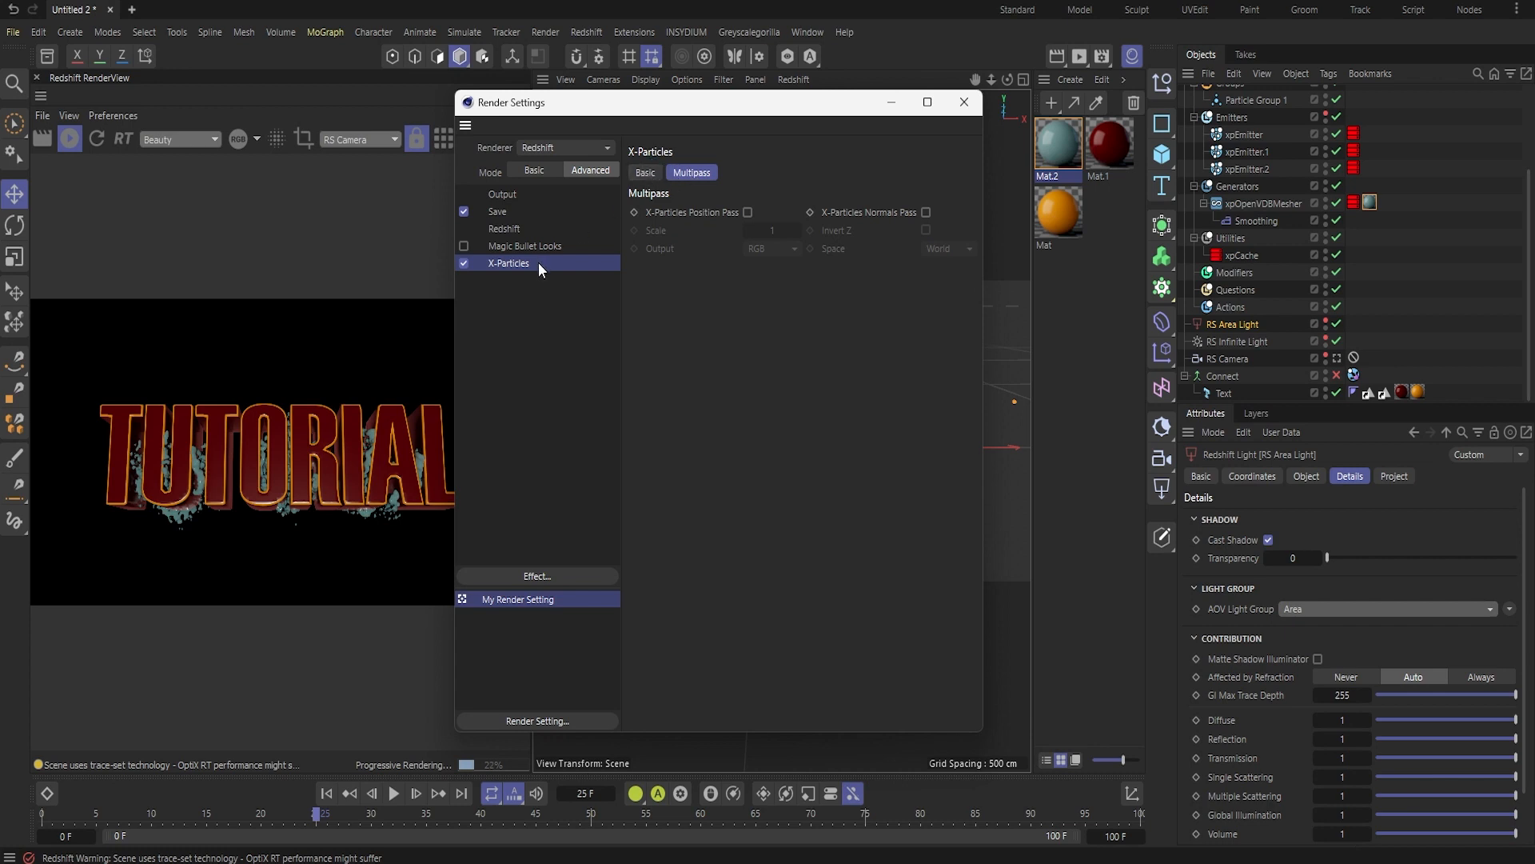
pyautogui.press('Delete')
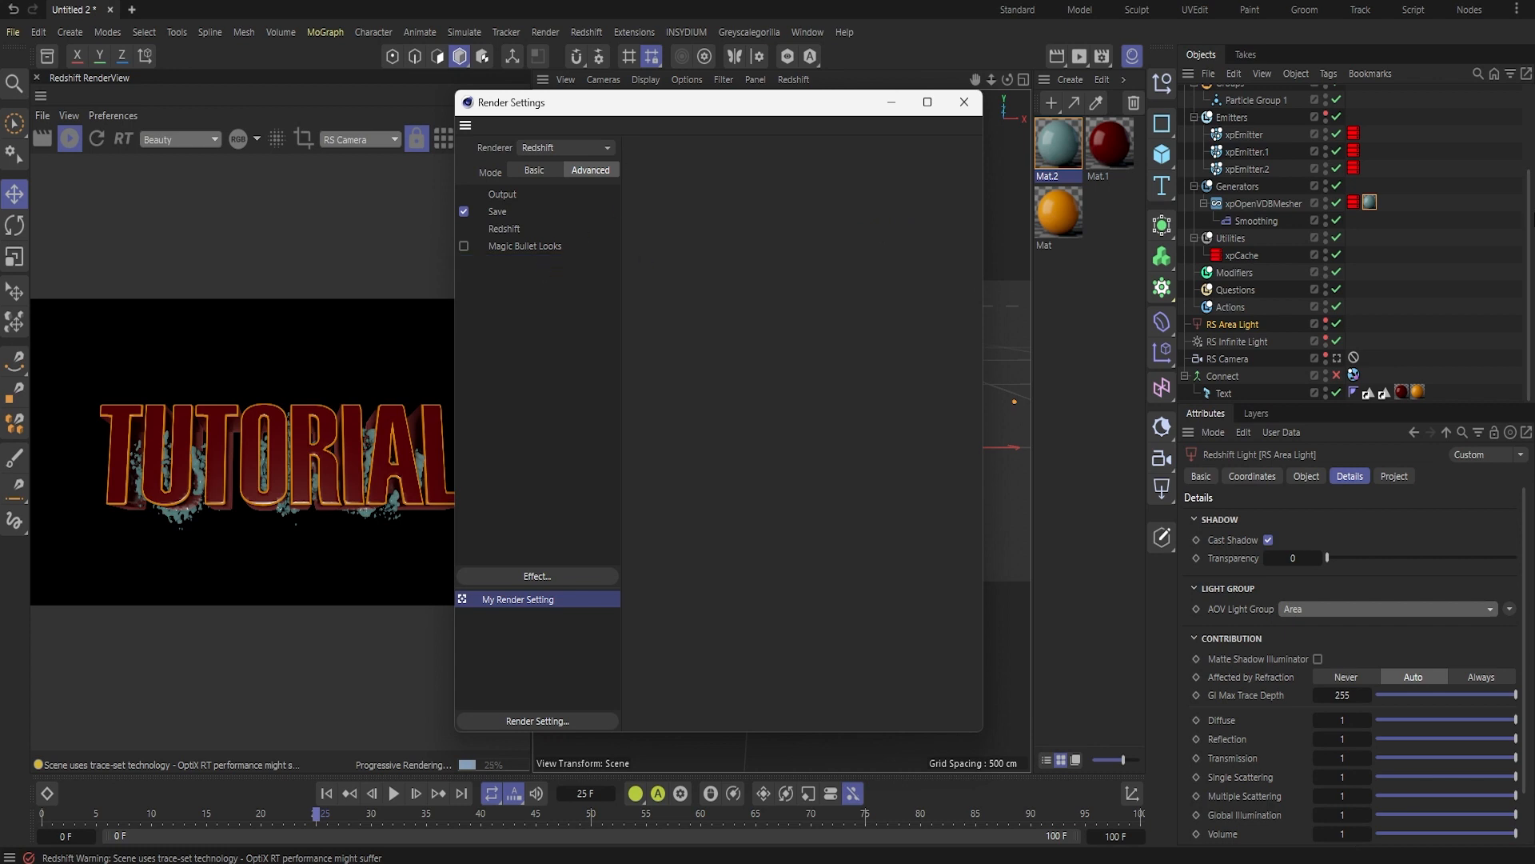
# - Add a Redshift Object tag to xpEmitter and set its particle mode to Sphere Instances
pyautogui.click(1257, 136)
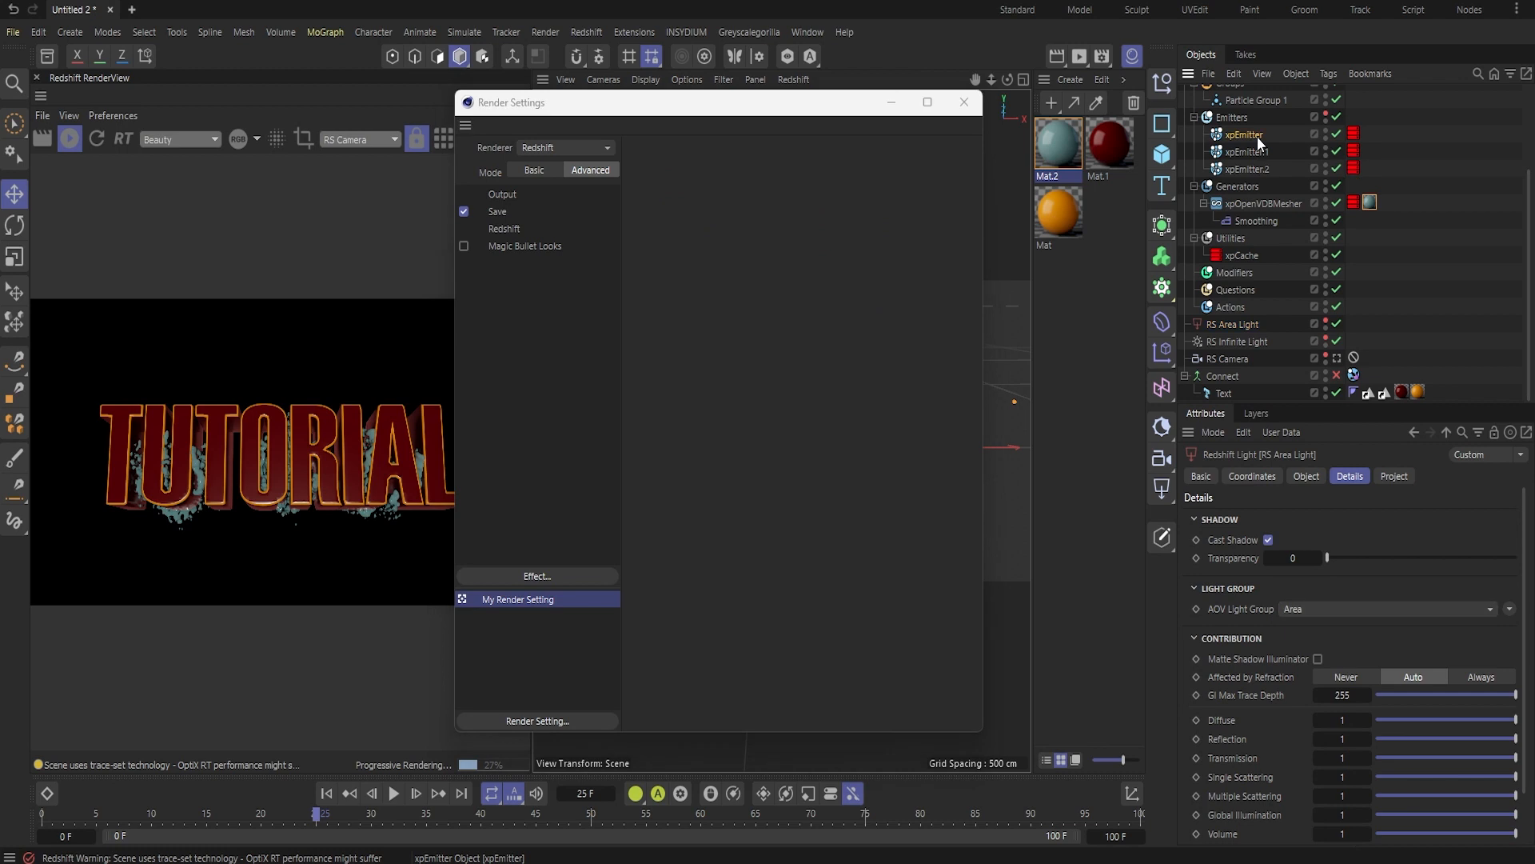
pyautogui.rightClick(1256, 133)
pyautogui.moveTo(1312, 291)
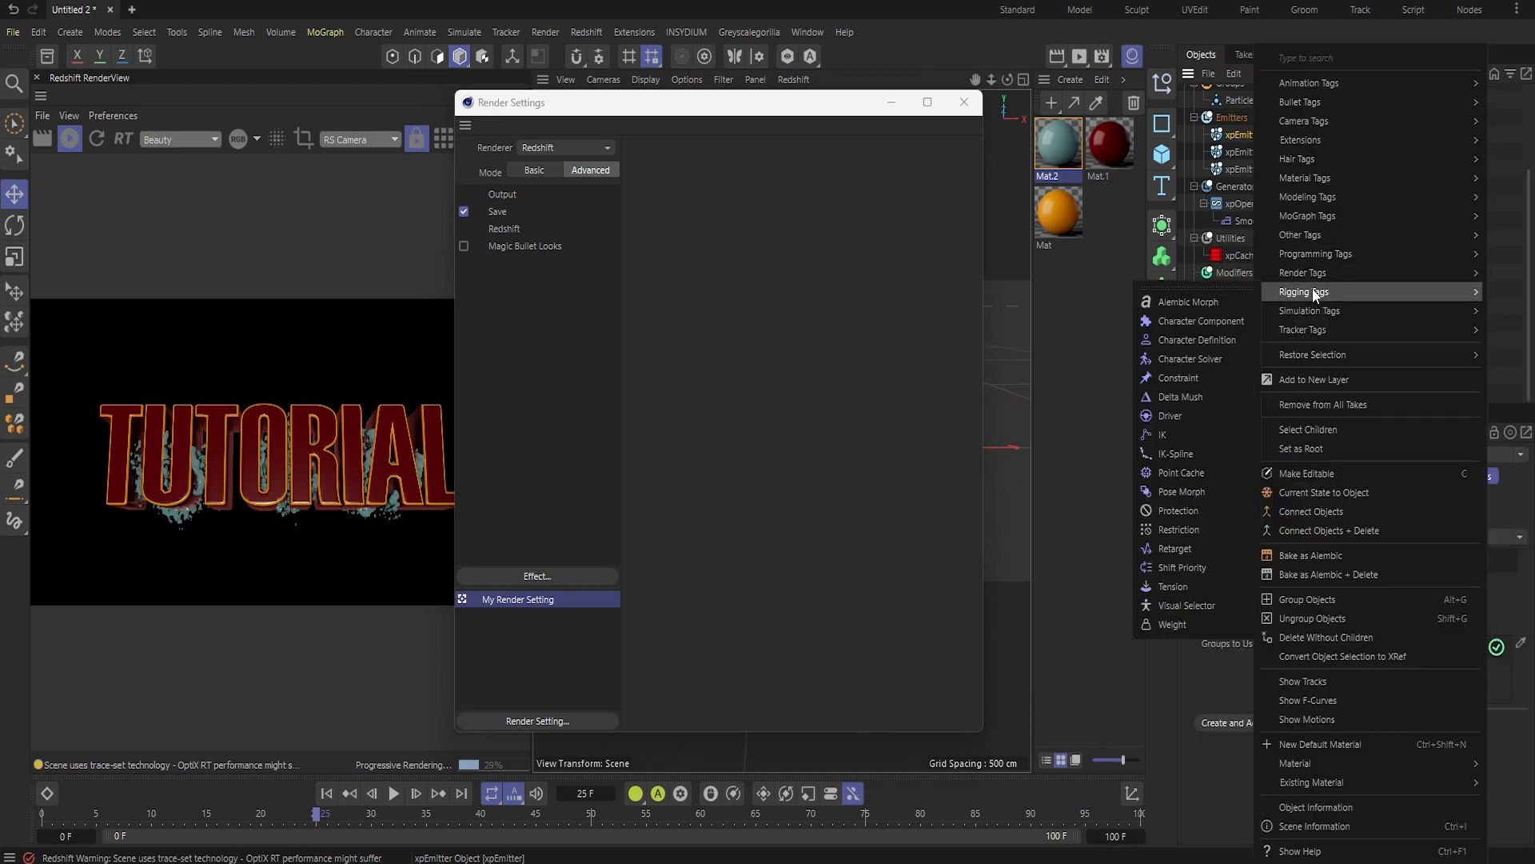
pyautogui.click(1204, 339)
pyautogui.click(1244, 476)
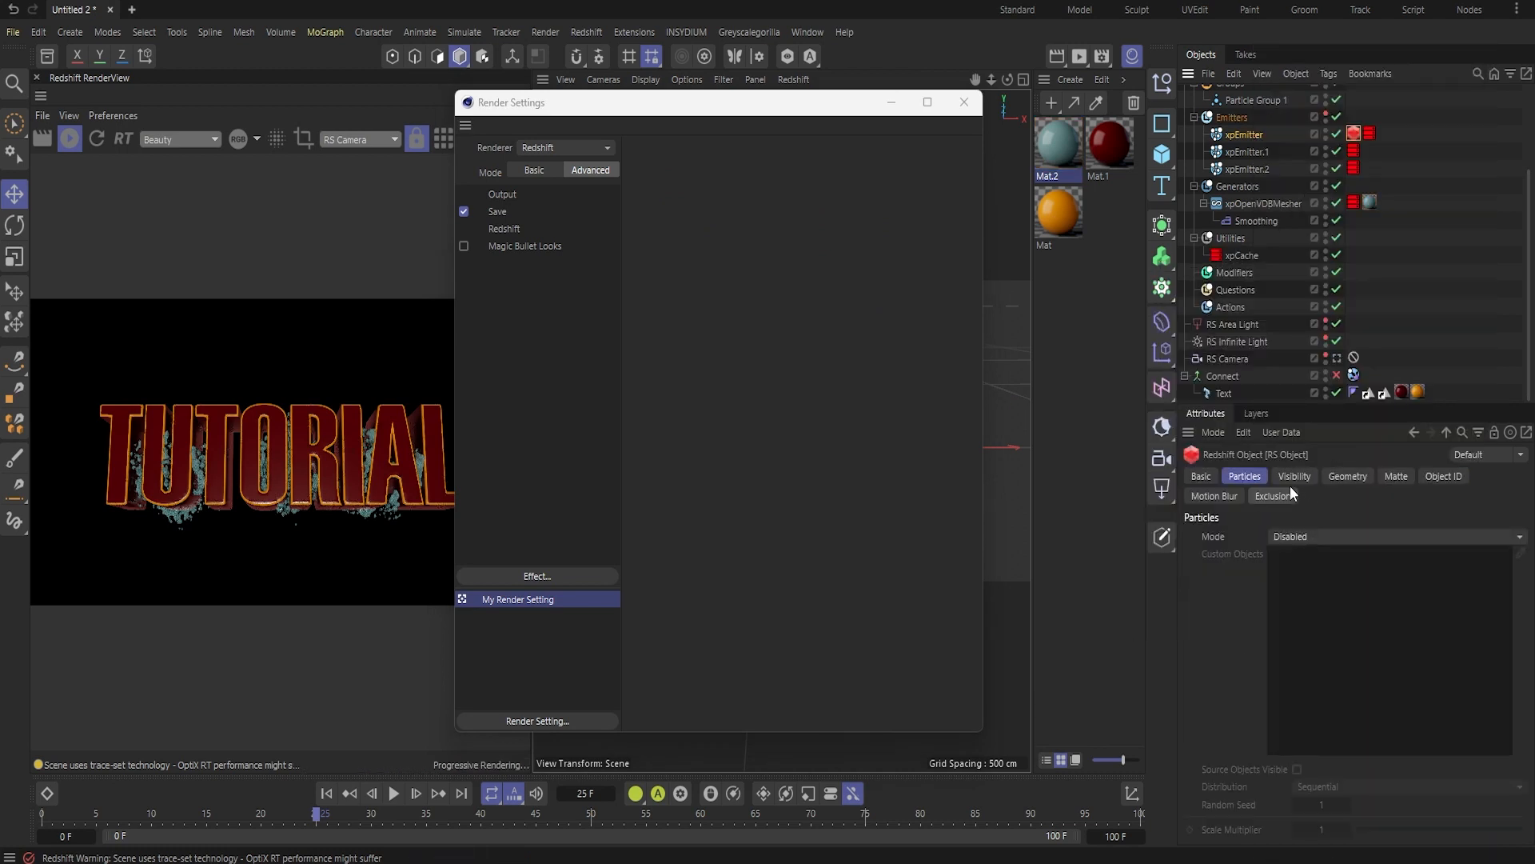
pyautogui.click(1334, 535)
pyautogui.click(1315, 583)
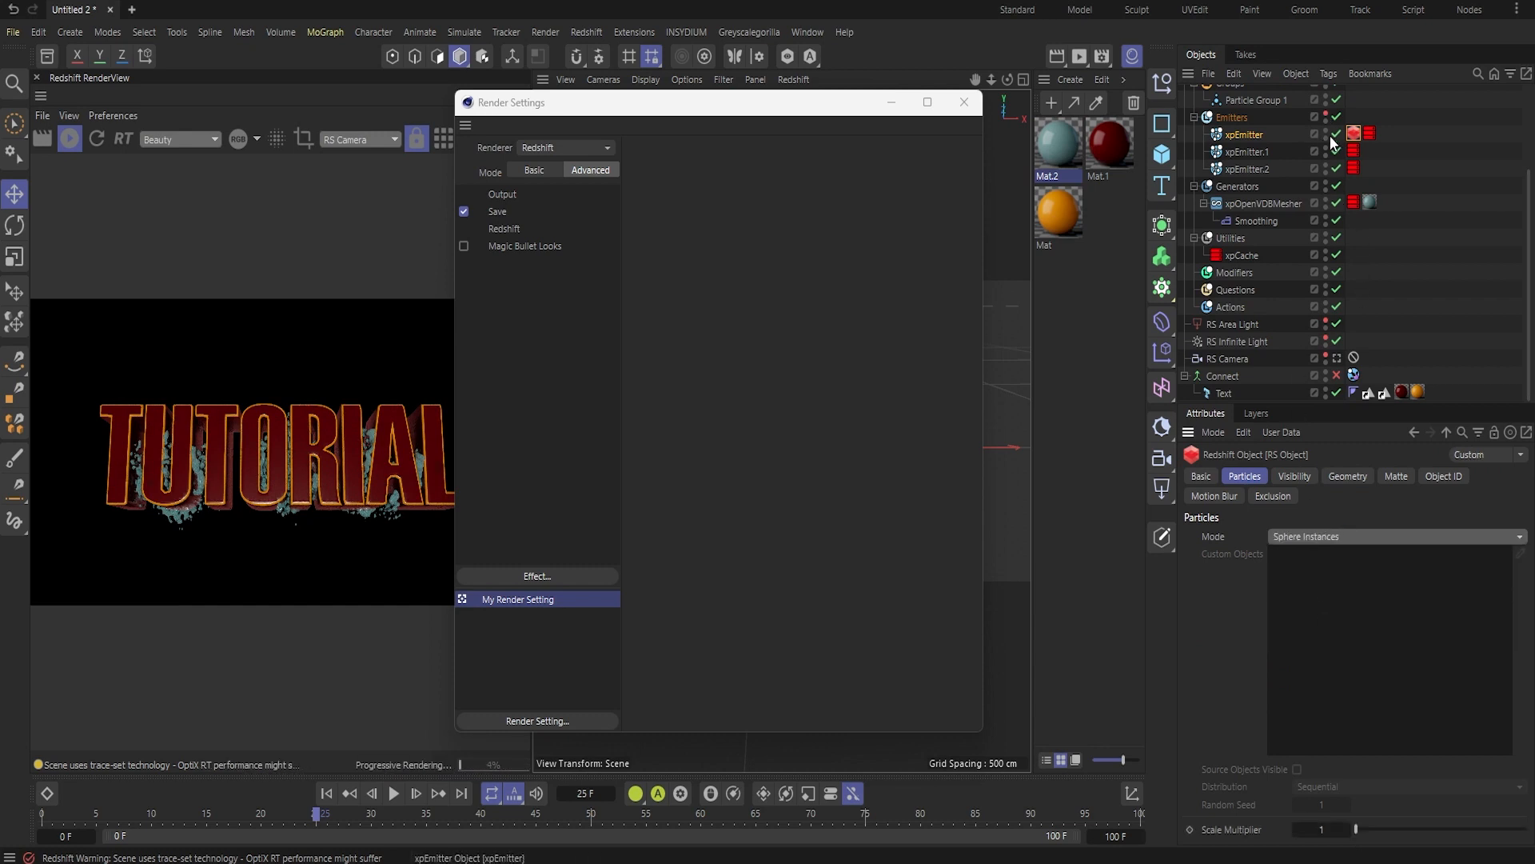
# - Turn on the render region in the RenderView and inspect the sphere particles between the letters
pyautogui.scroll(1, 319, 486)
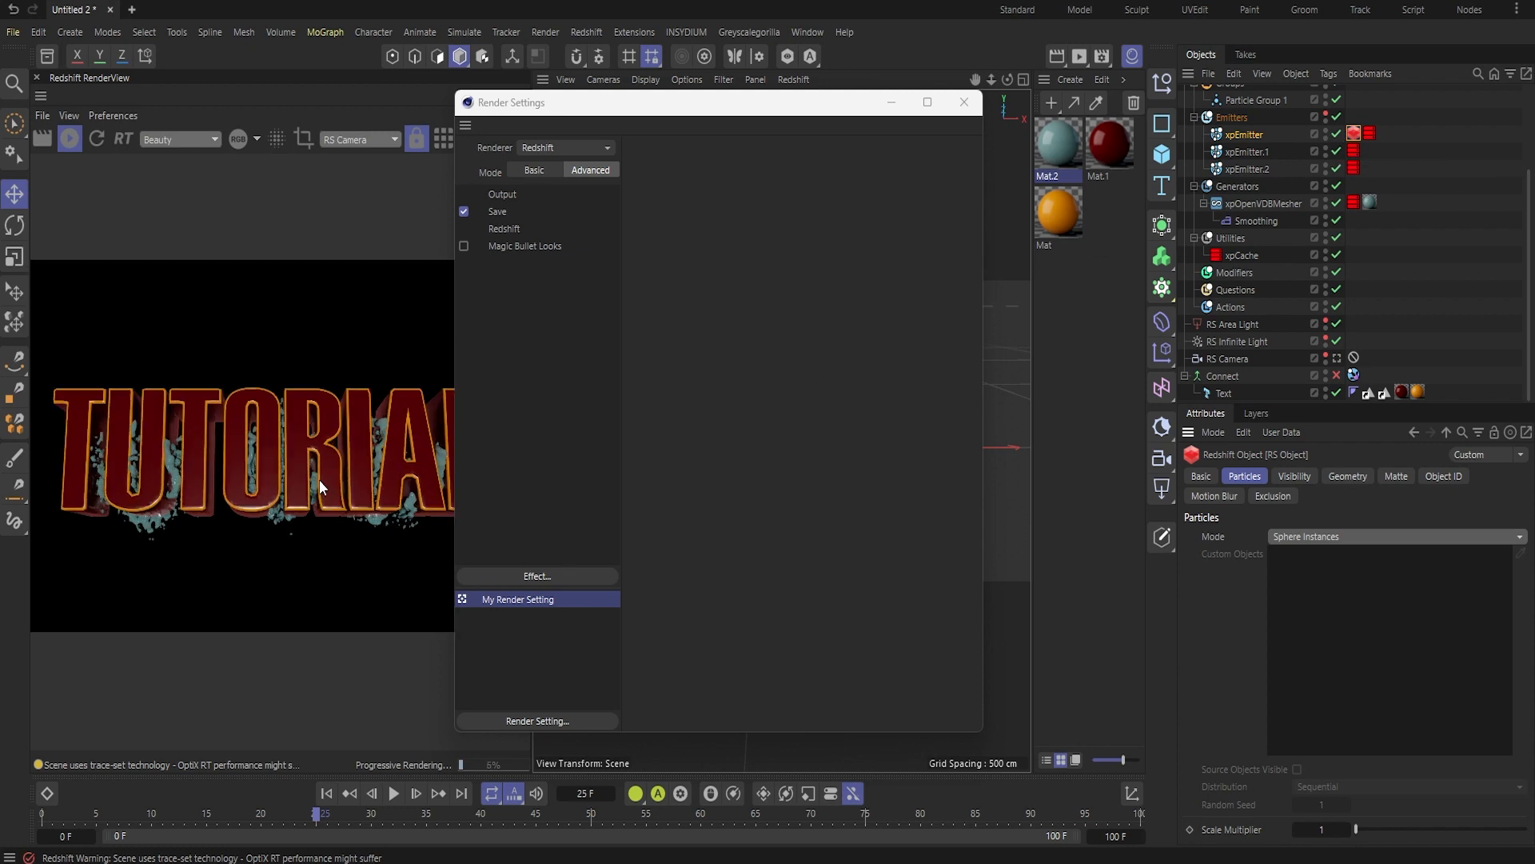
pyautogui.scroll(5, 310, 538)
pyautogui.moveTo(453, 146); pyautogui.dragTo(450, 145)
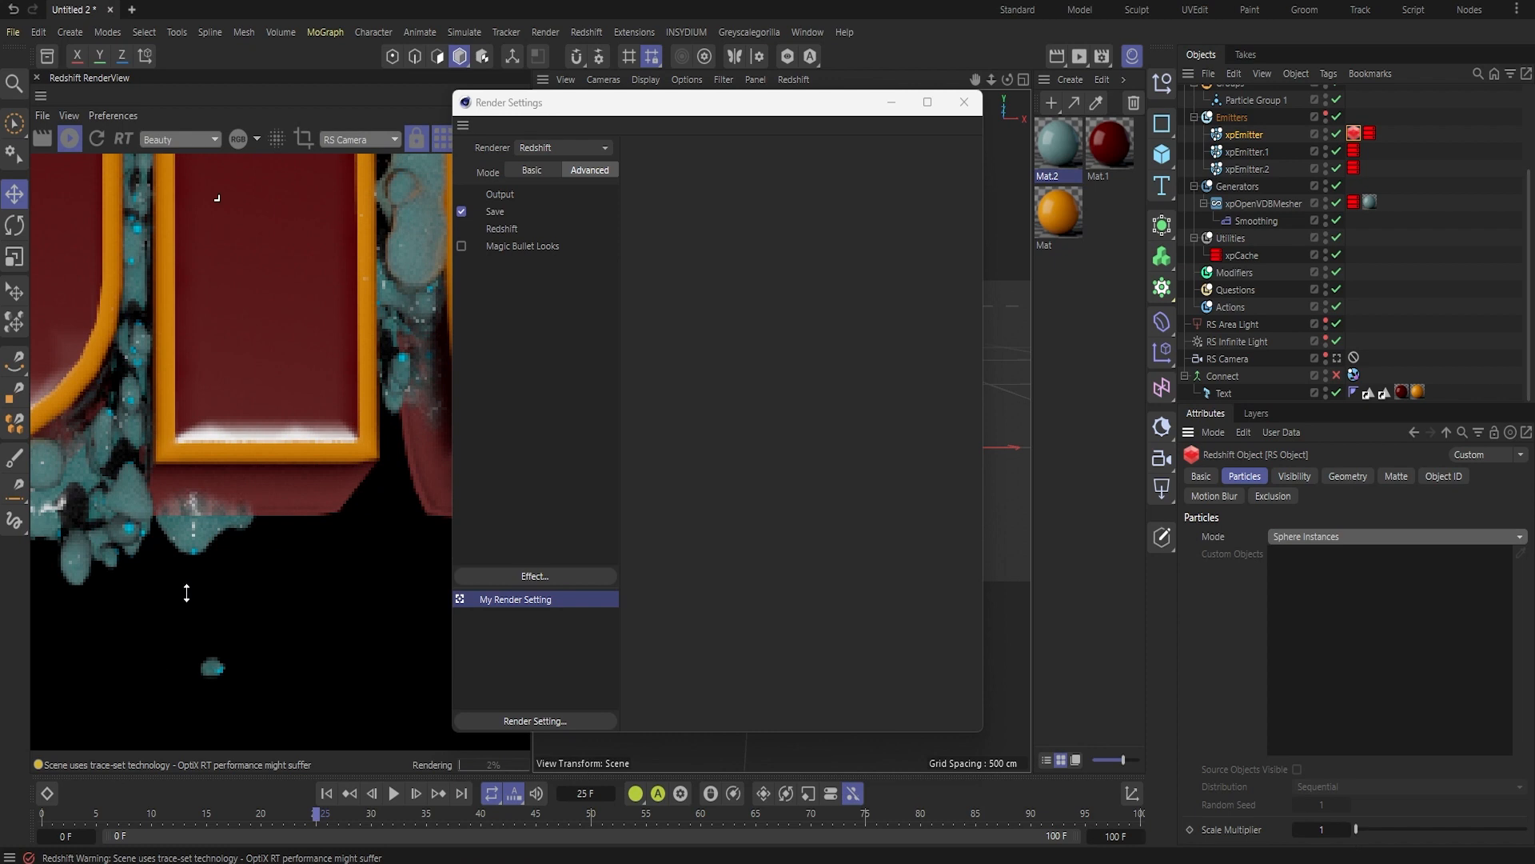
pyautogui.scroll(-1, 150, 214)
pyautogui.click(303, 139)
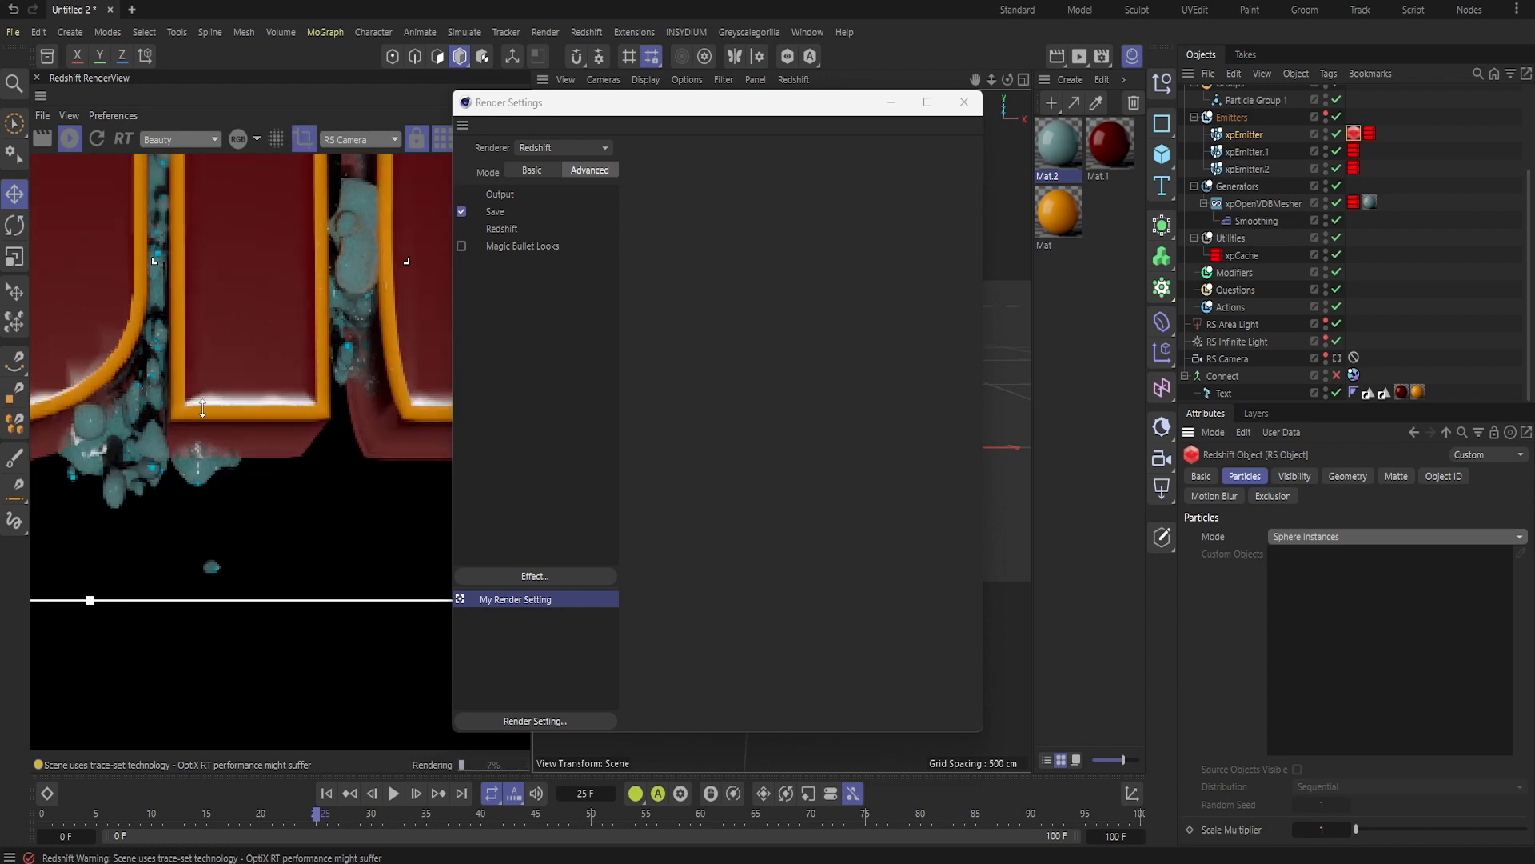
pyautogui.scroll(-2, 202, 408)
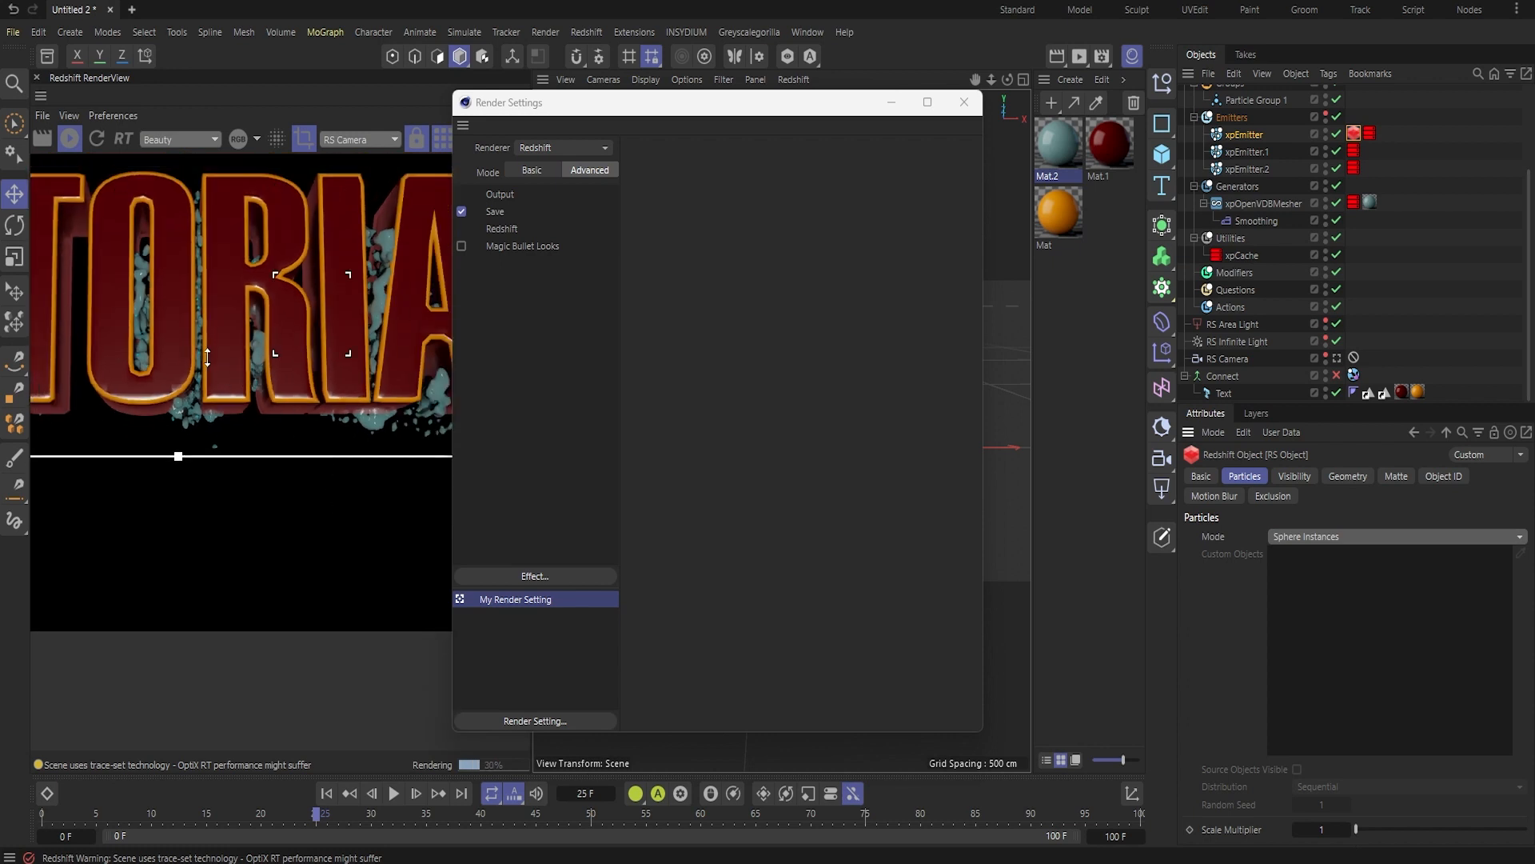
pyautogui.scroll(3, 208, 357)
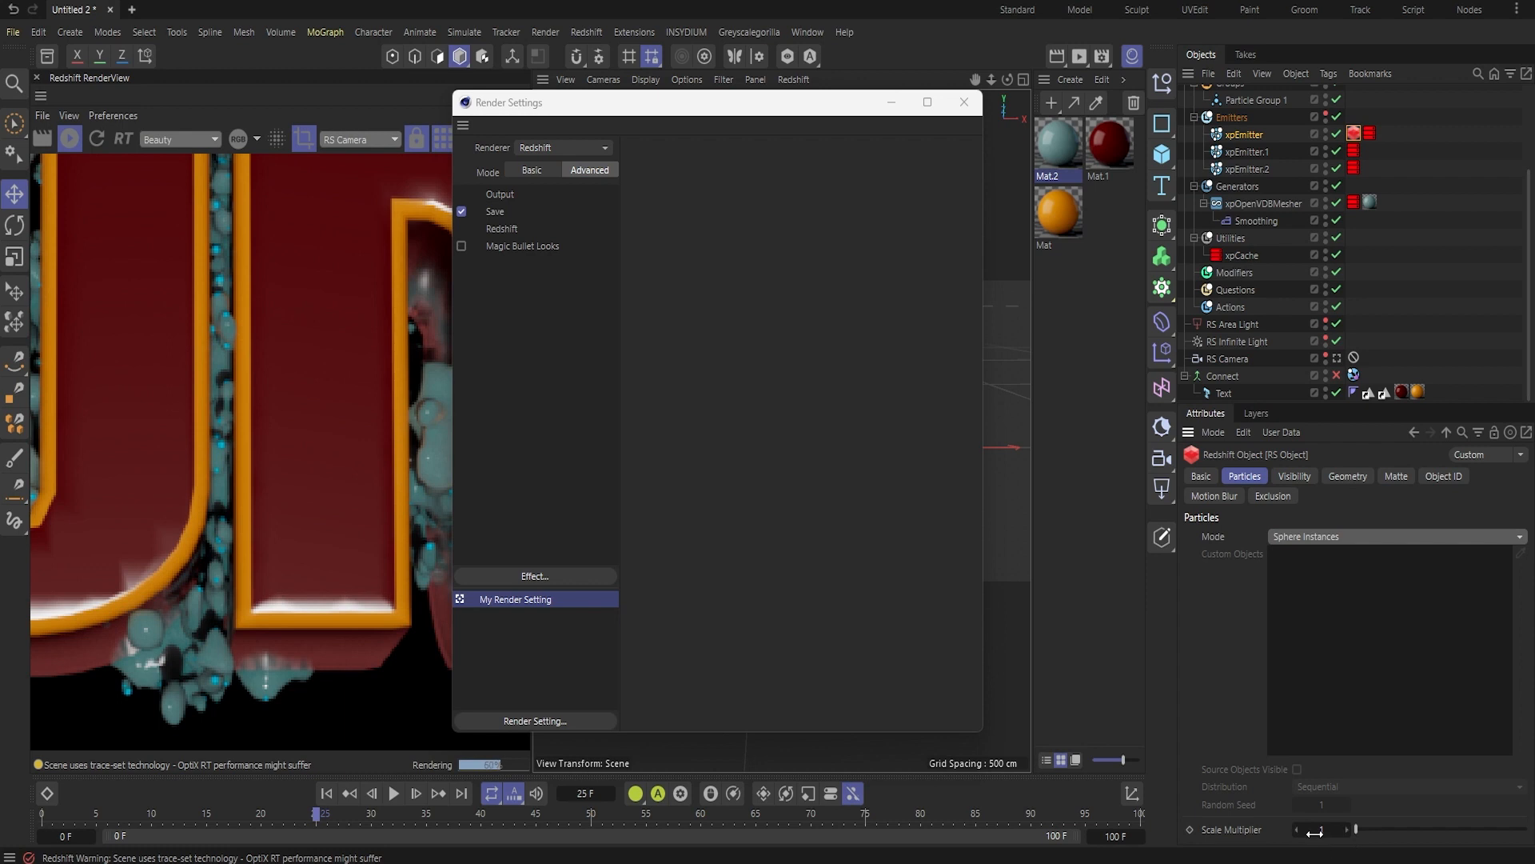
# - Set the sphere instances' Scale Multiplier to 2, look through the other tag settings, and delete the Redshift Object tag from xpEmitter
pyautogui.moveTo(1310, 831); pyautogui.dragTo(1316, 831)
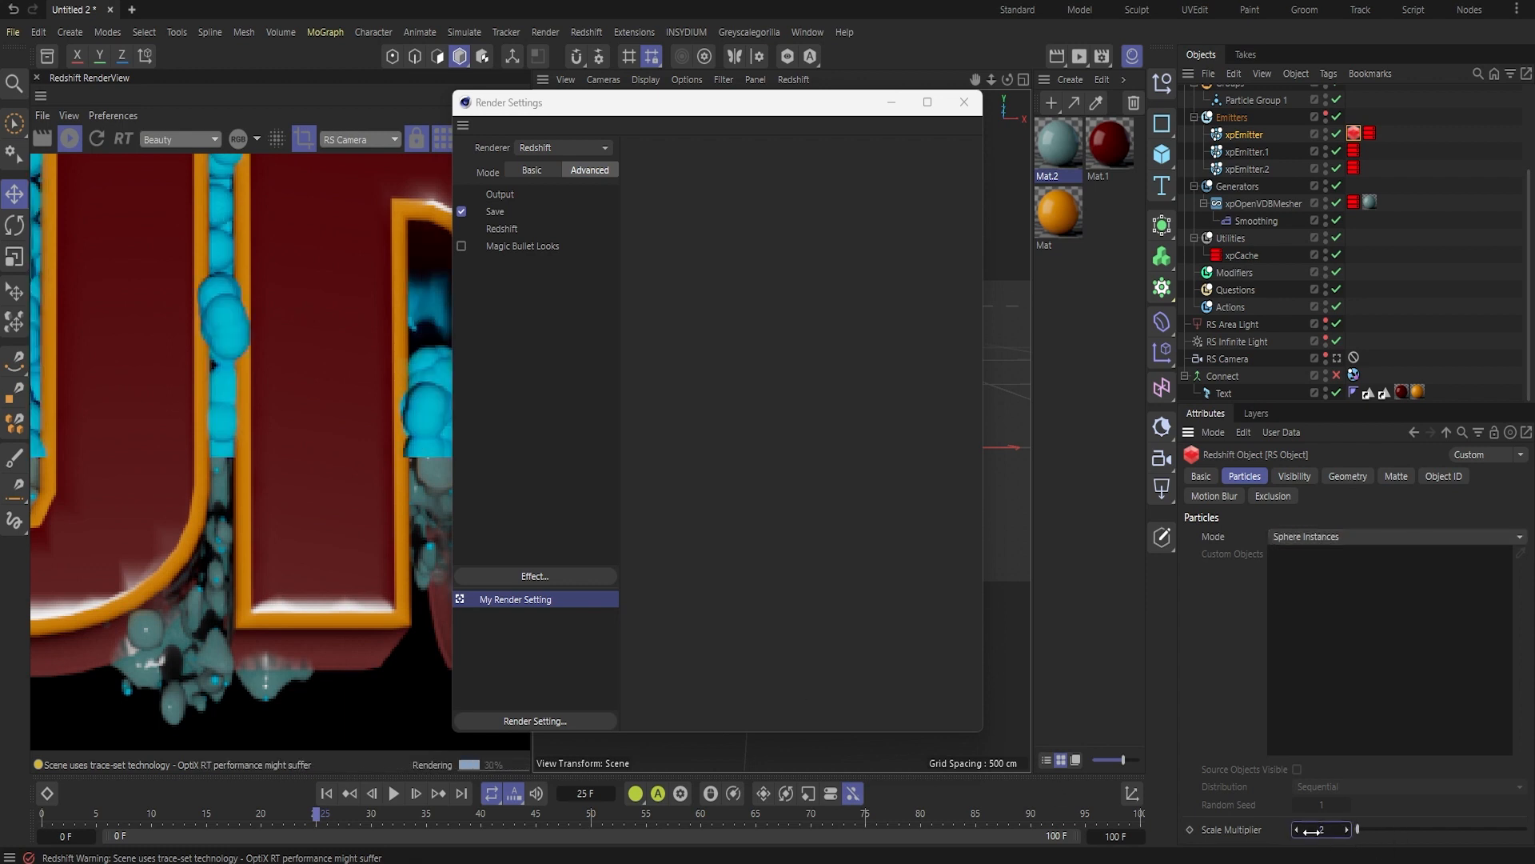
pyautogui.scroll(-1, 266, 543)
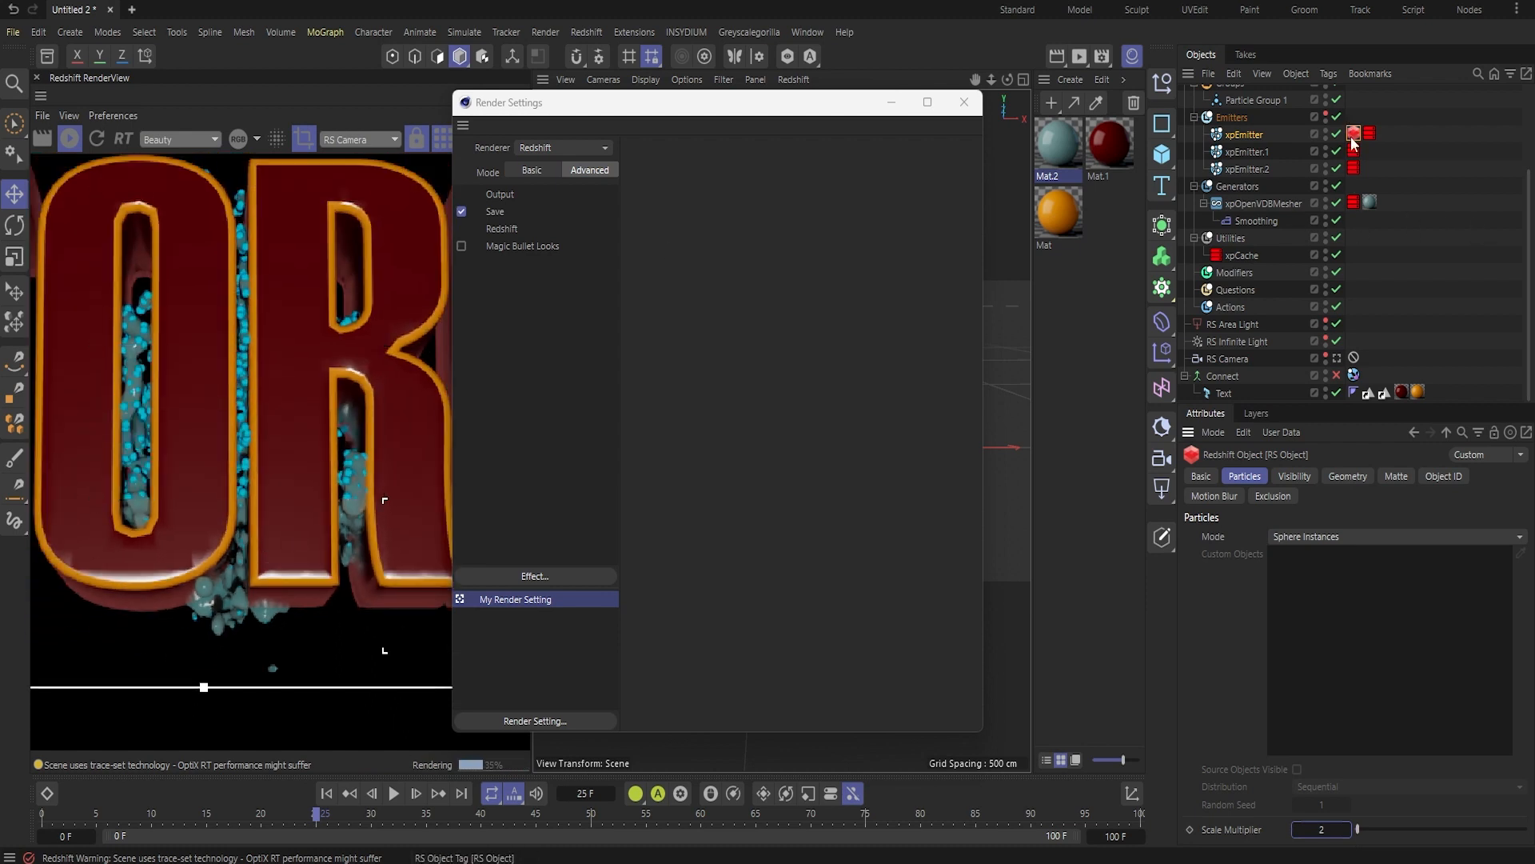
pyautogui.click(1349, 476)
pyautogui.click(1397, 476)
pyautogui.click(1444, 476)
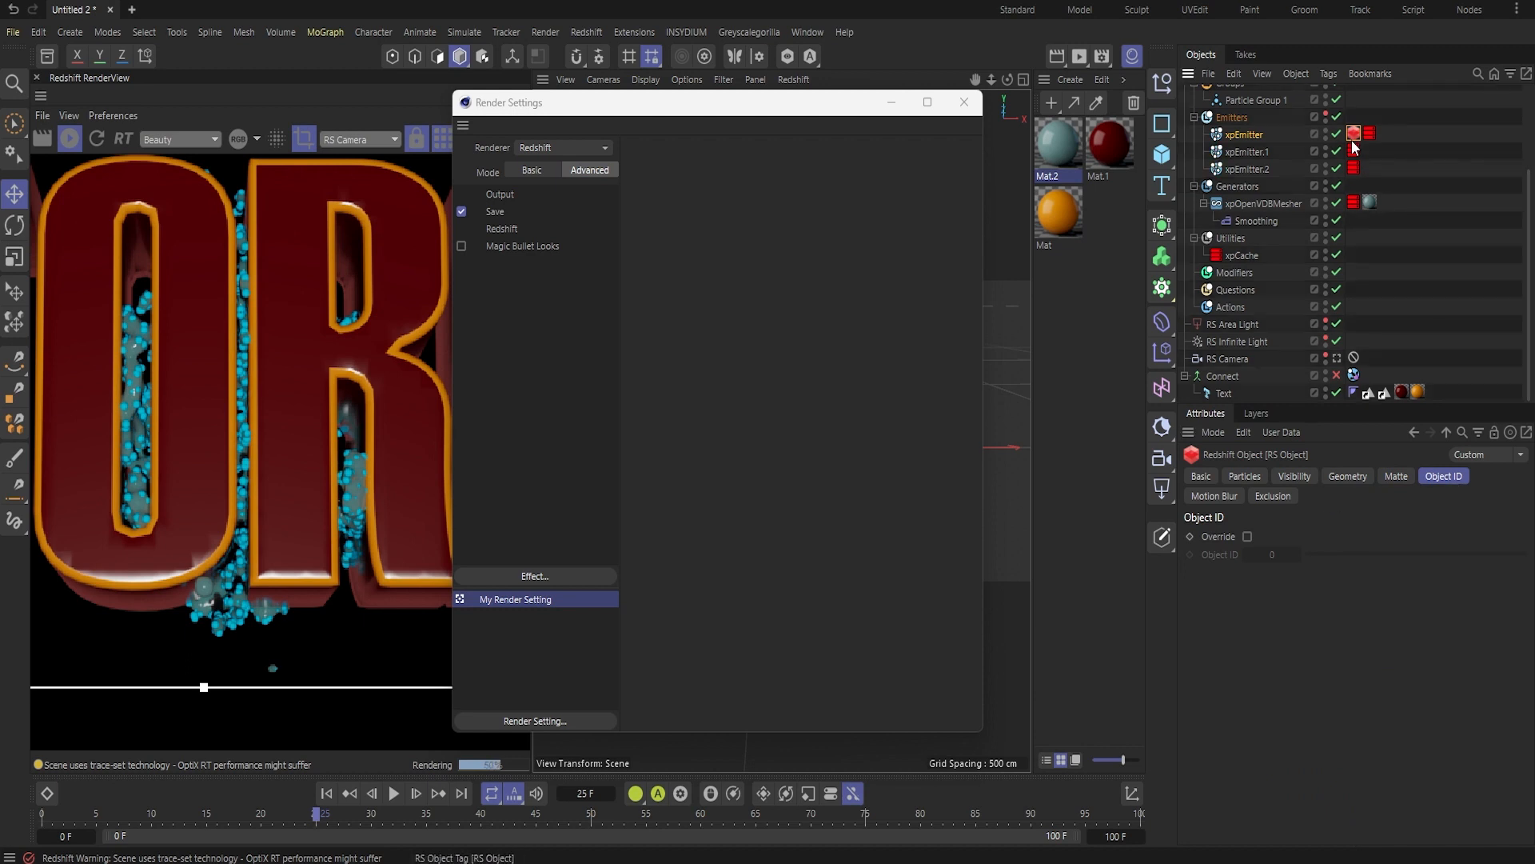
pyautogui.press('Delete')
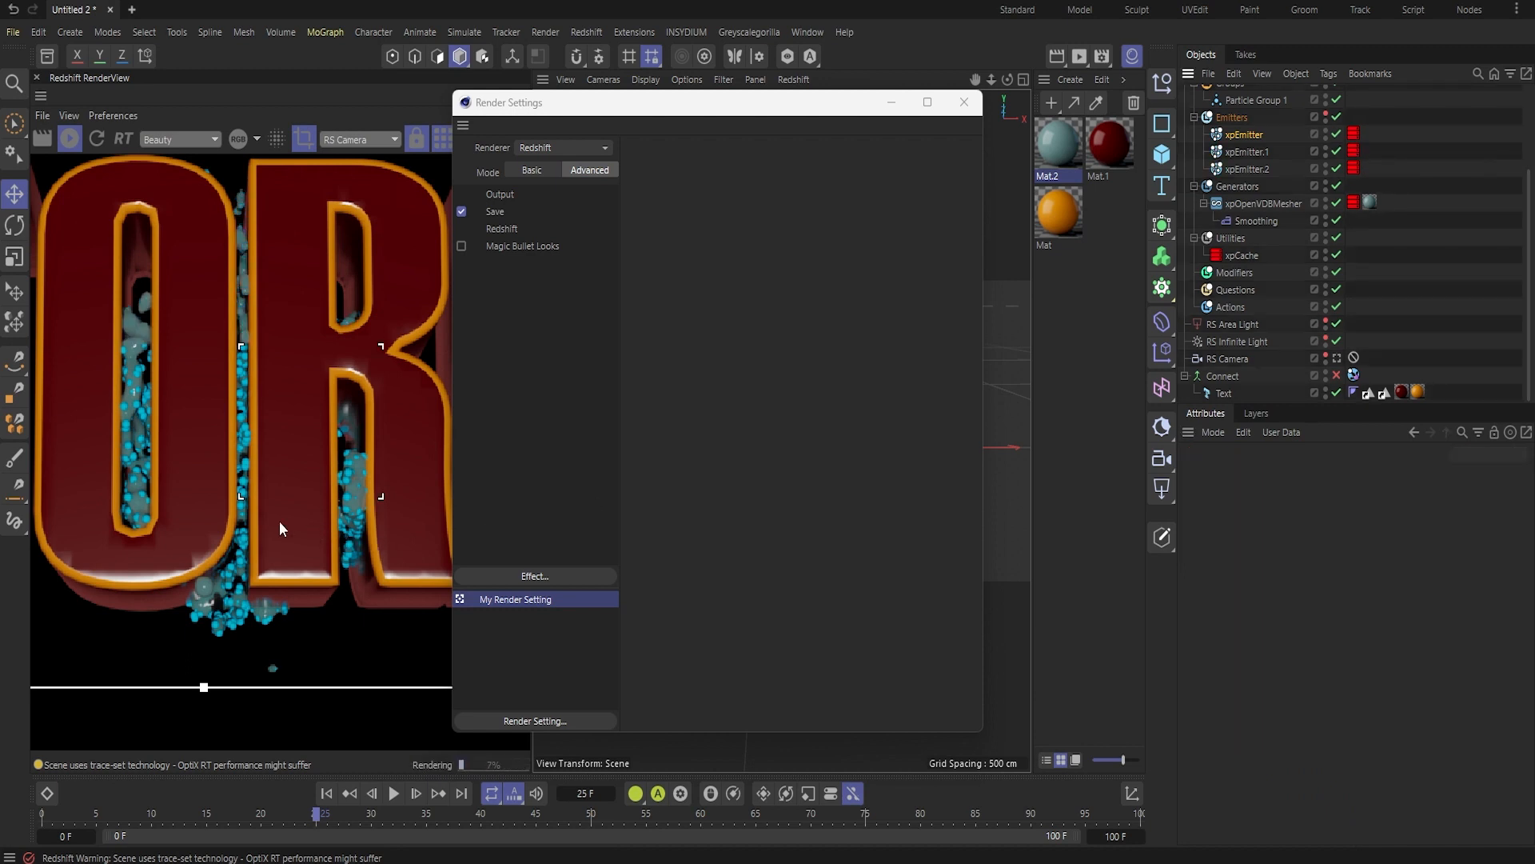
# - Check the full title in the RenderView and close the Render Settings window
pyautogui.scroll(-5, 266, 521)
pyautogui.scroll(3, 270, 528)
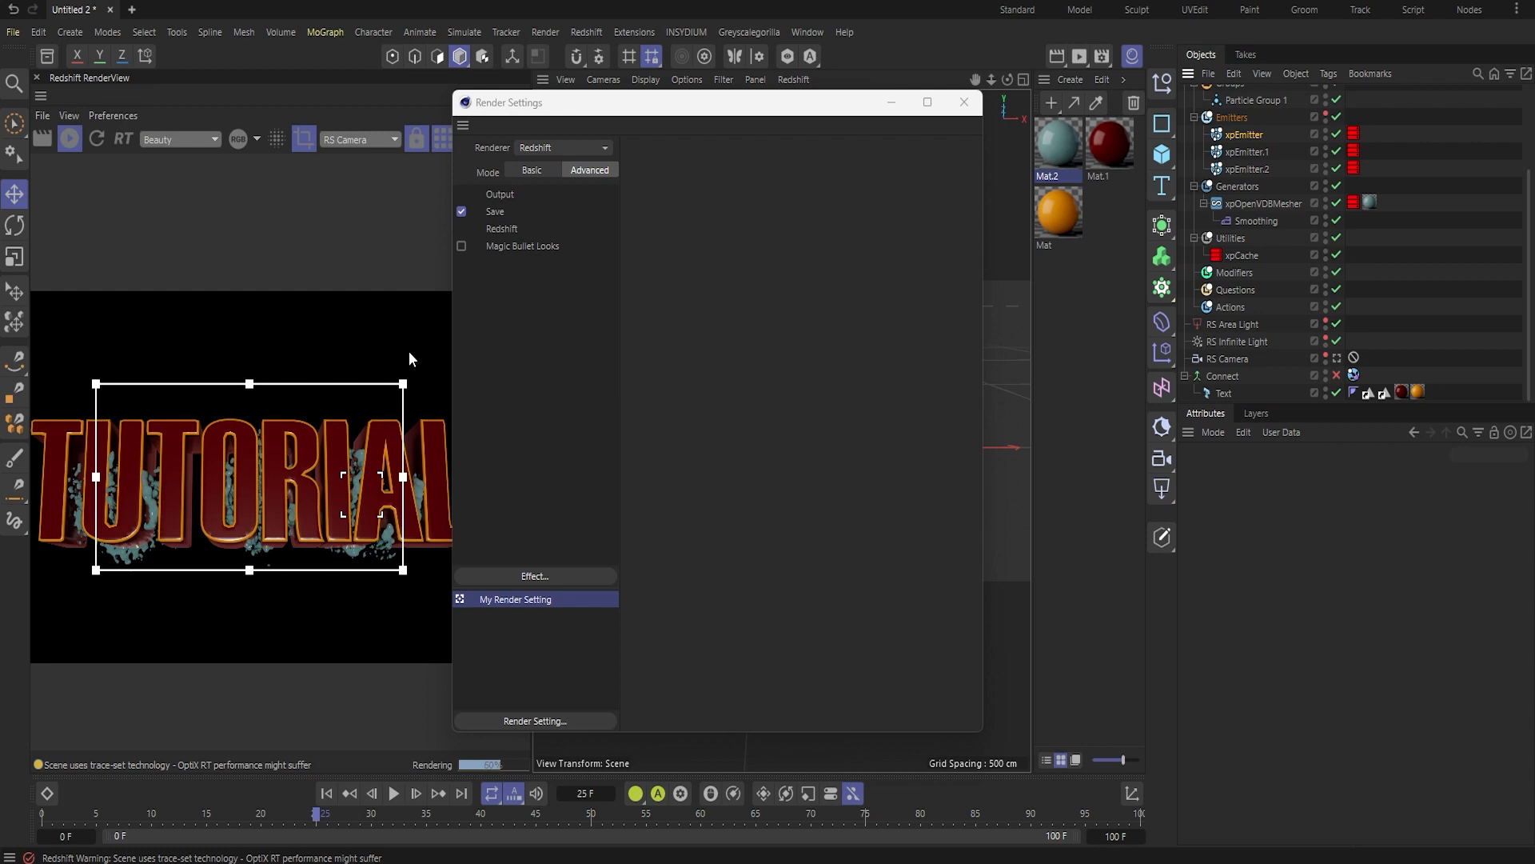
pyautogui.click(962, 107)
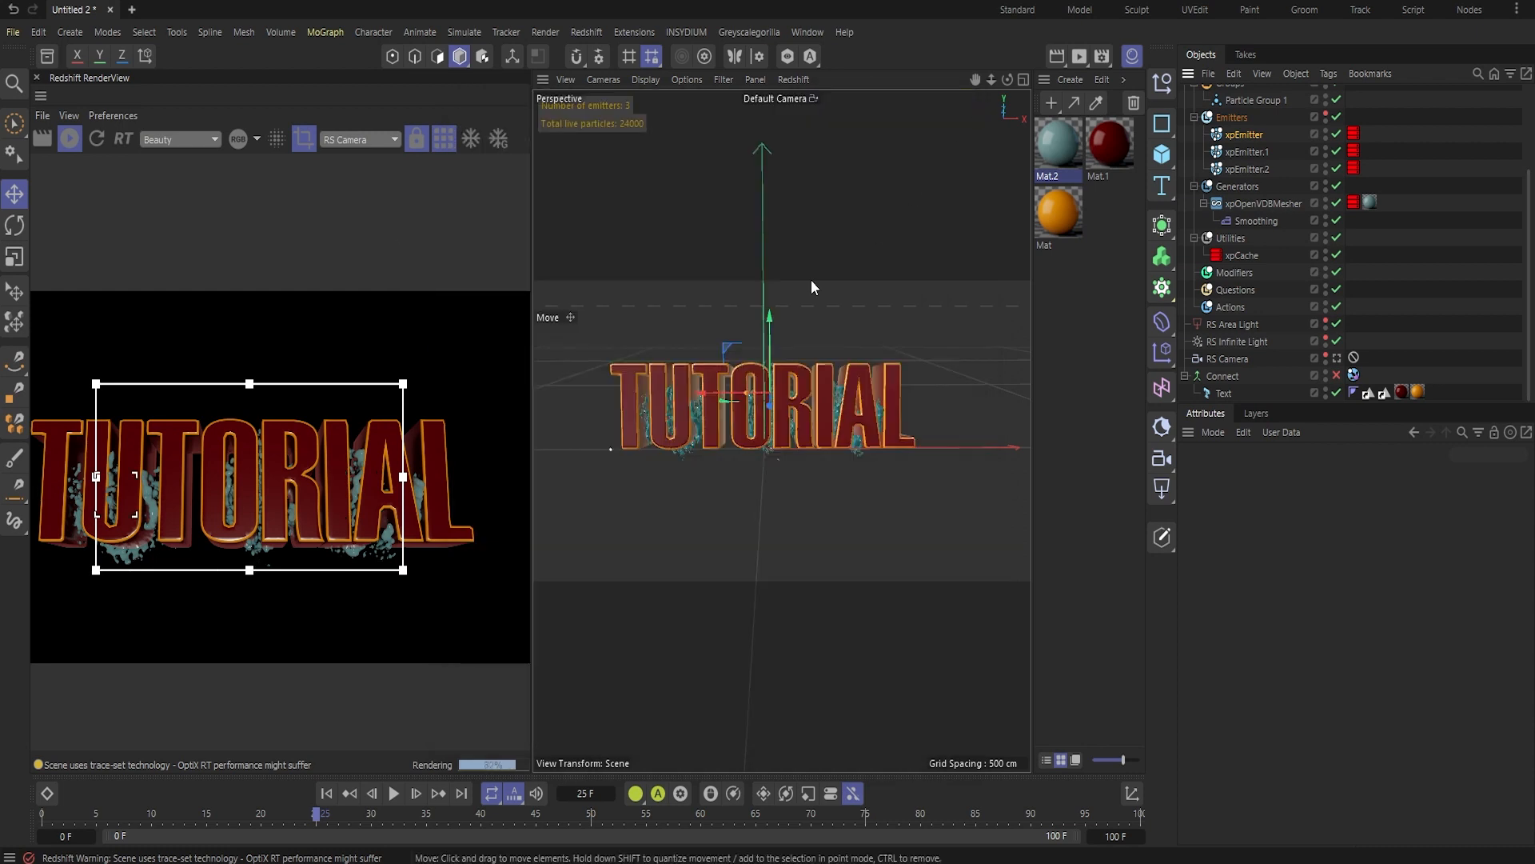